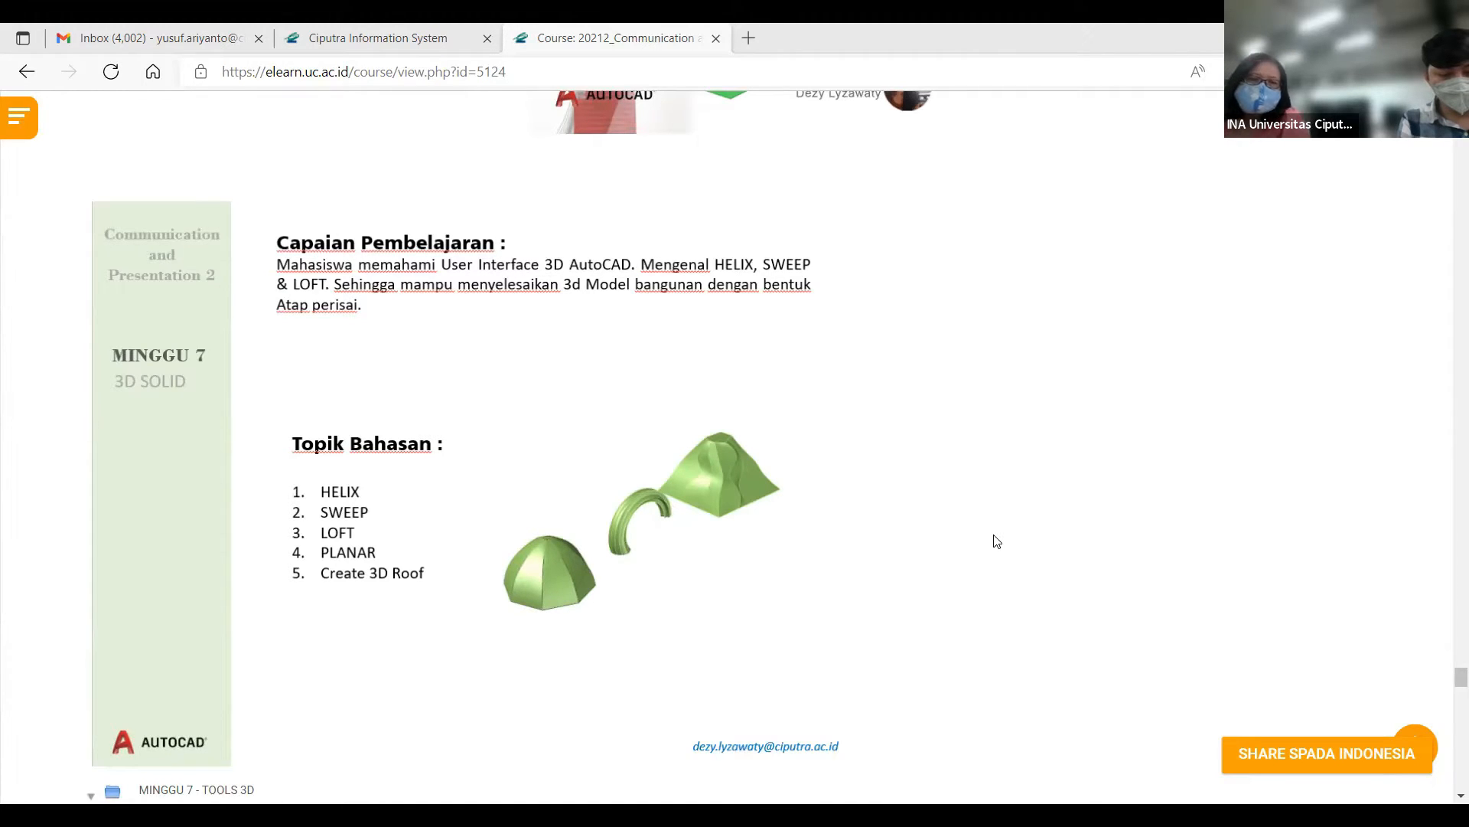
- Review the MINGGU 7 course material: the topic list, the TOOLS 3D drawing files and the 3D MODEL RUMAH ATAP PERISAI assignment instructions
{"action": "scroll", "coordinate": [984, 482], "scroll_direction": "down", "scroll_amount": 1}
{"action": "scroll", "coordinate": [984, 480], "scroll_direction": "down", "scroll_amount": 1}
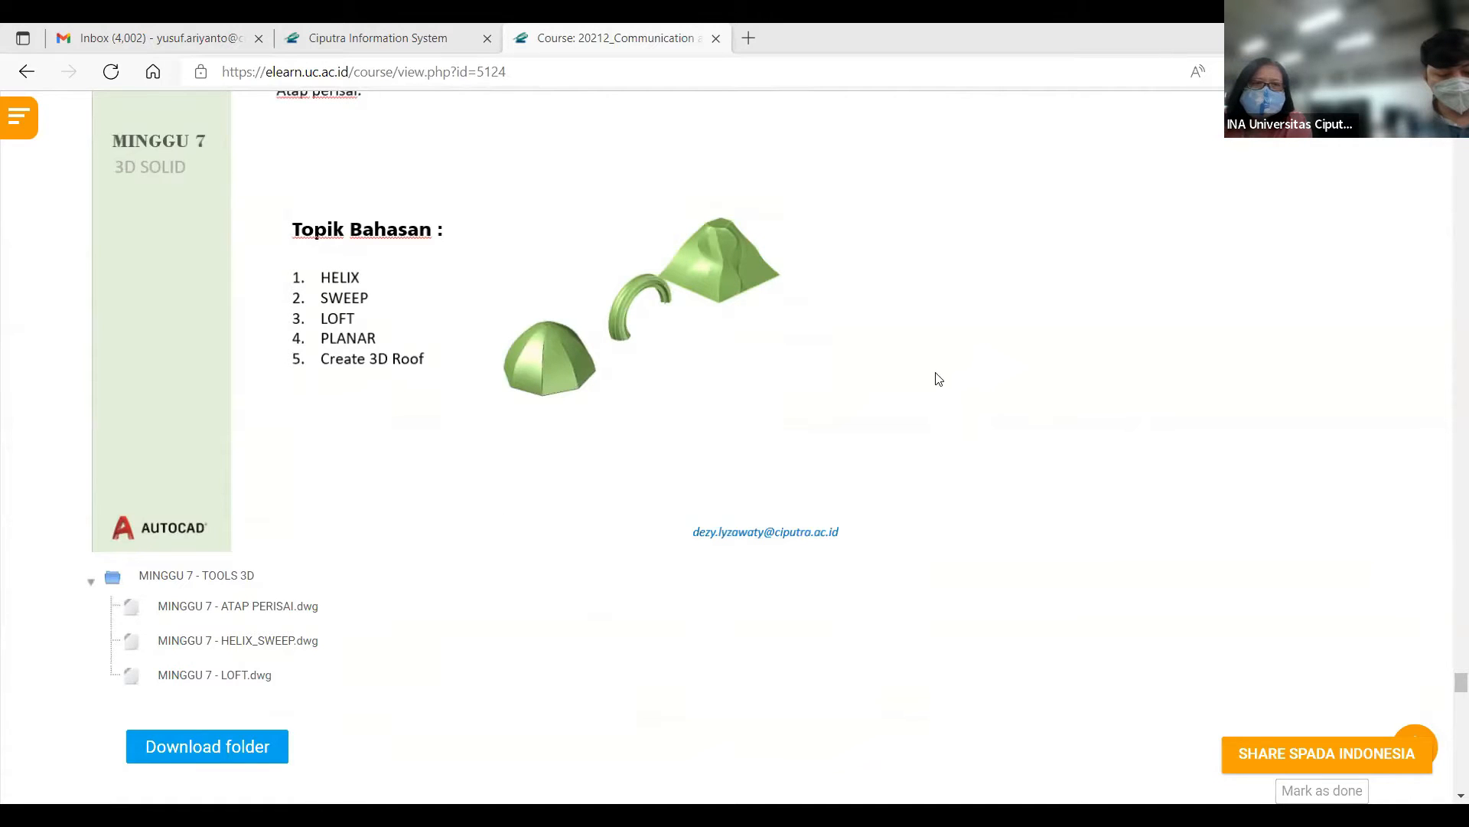
{"action": "scroll", "coordinate": [940, 368], "scroll_direction": "down", "scroll_amount": 4}
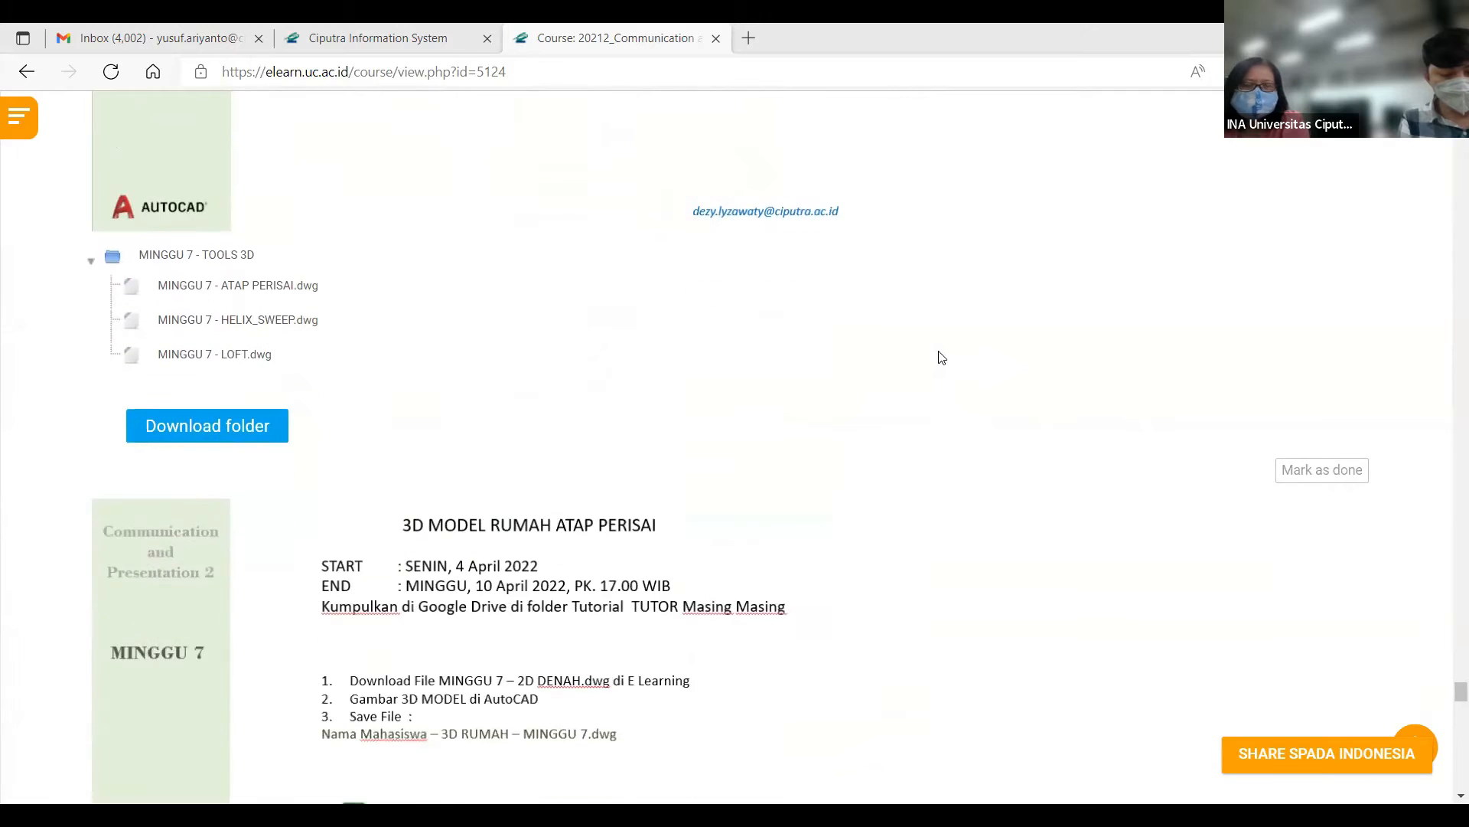
{"action": "scroll", "coordinate": [942, 355], "scroll_direction": "down", "scroll_amount": 4}
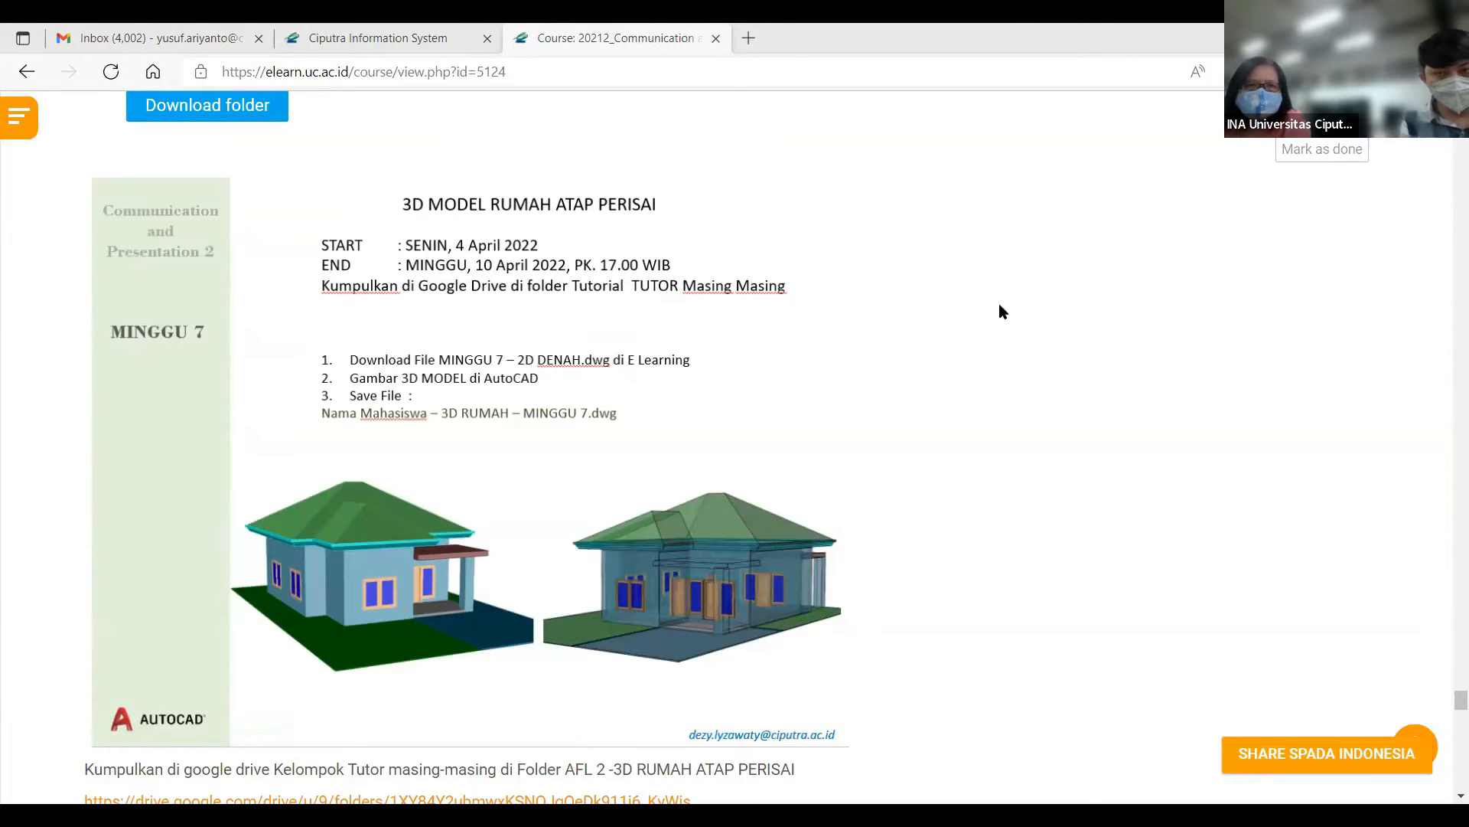
{"action": "scroll", "coordinate": [995, 306], "scroll_direction": "down", "scroll_amount": 2}
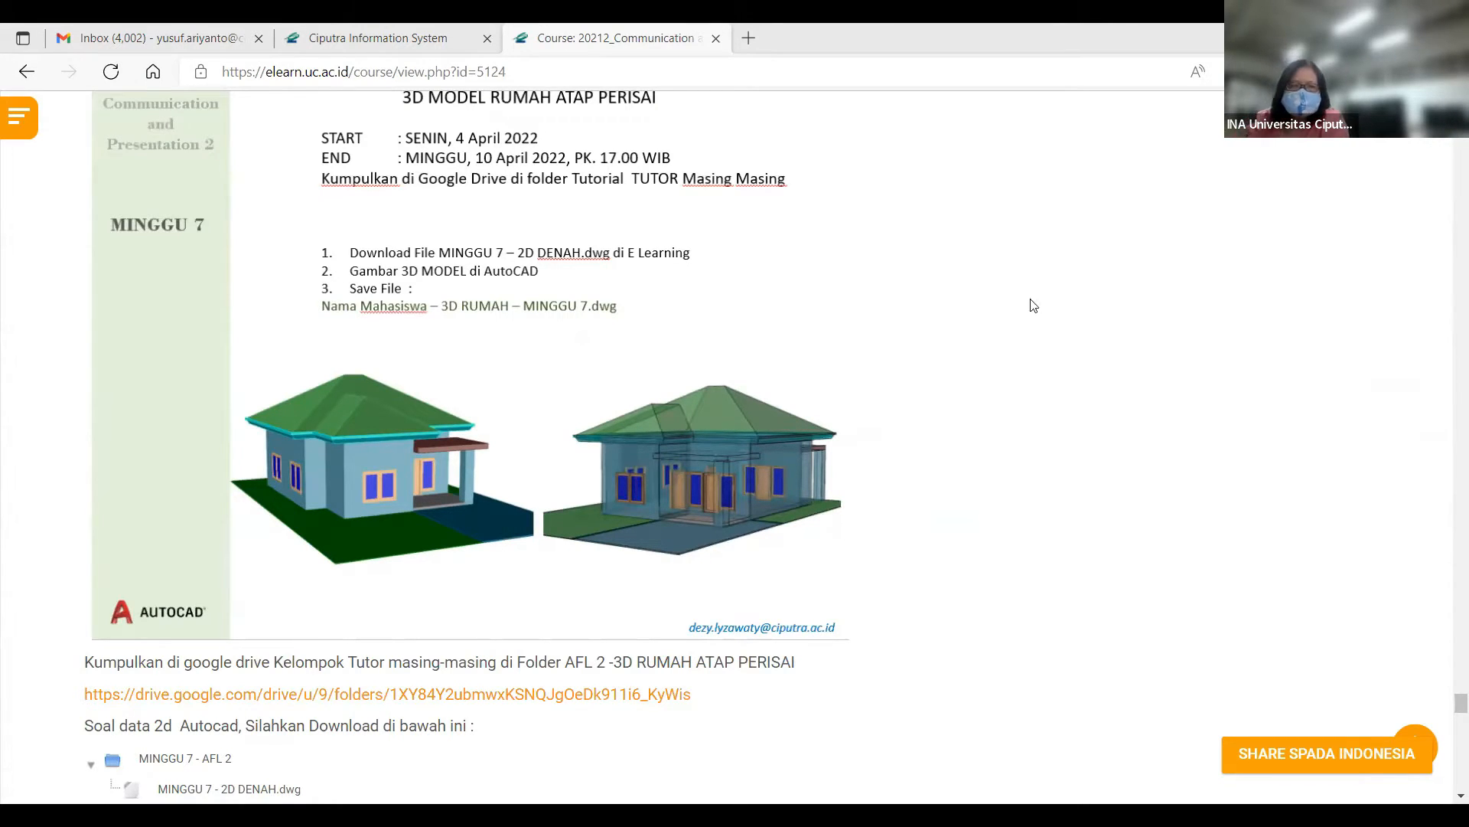
{"action": "scroll", "coordinate": [880, 351], "scroll_direction": "down", "scroll_amount": 3}
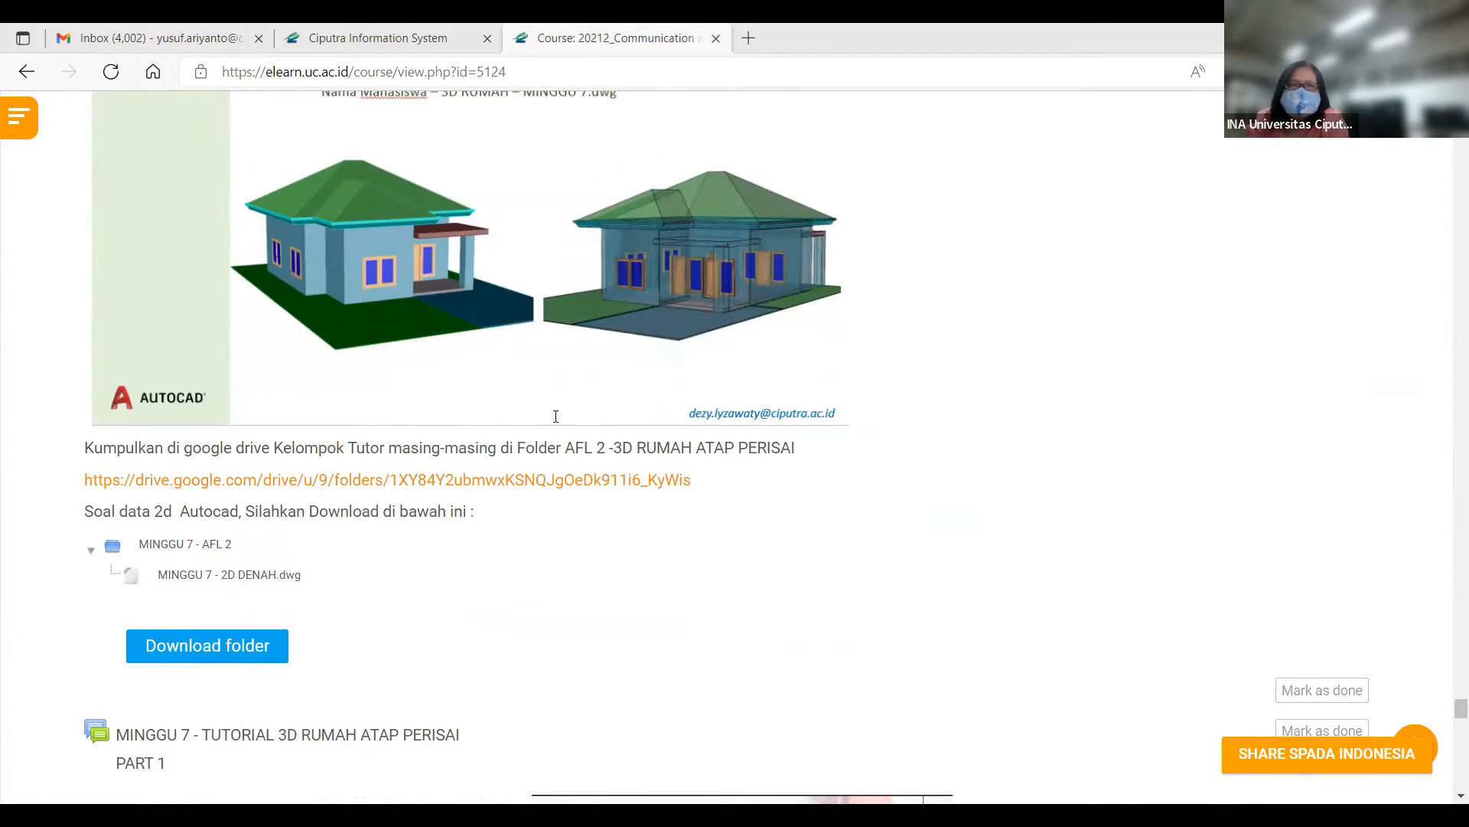
{"action": "scroll", "coordinate": [557, 417], "scroll_direction": "down", "scroll_amount": 3}
{"action": "scroll", "coordinate": [536, 423], "scroll_direction": "down", "scroll_amount": 1}
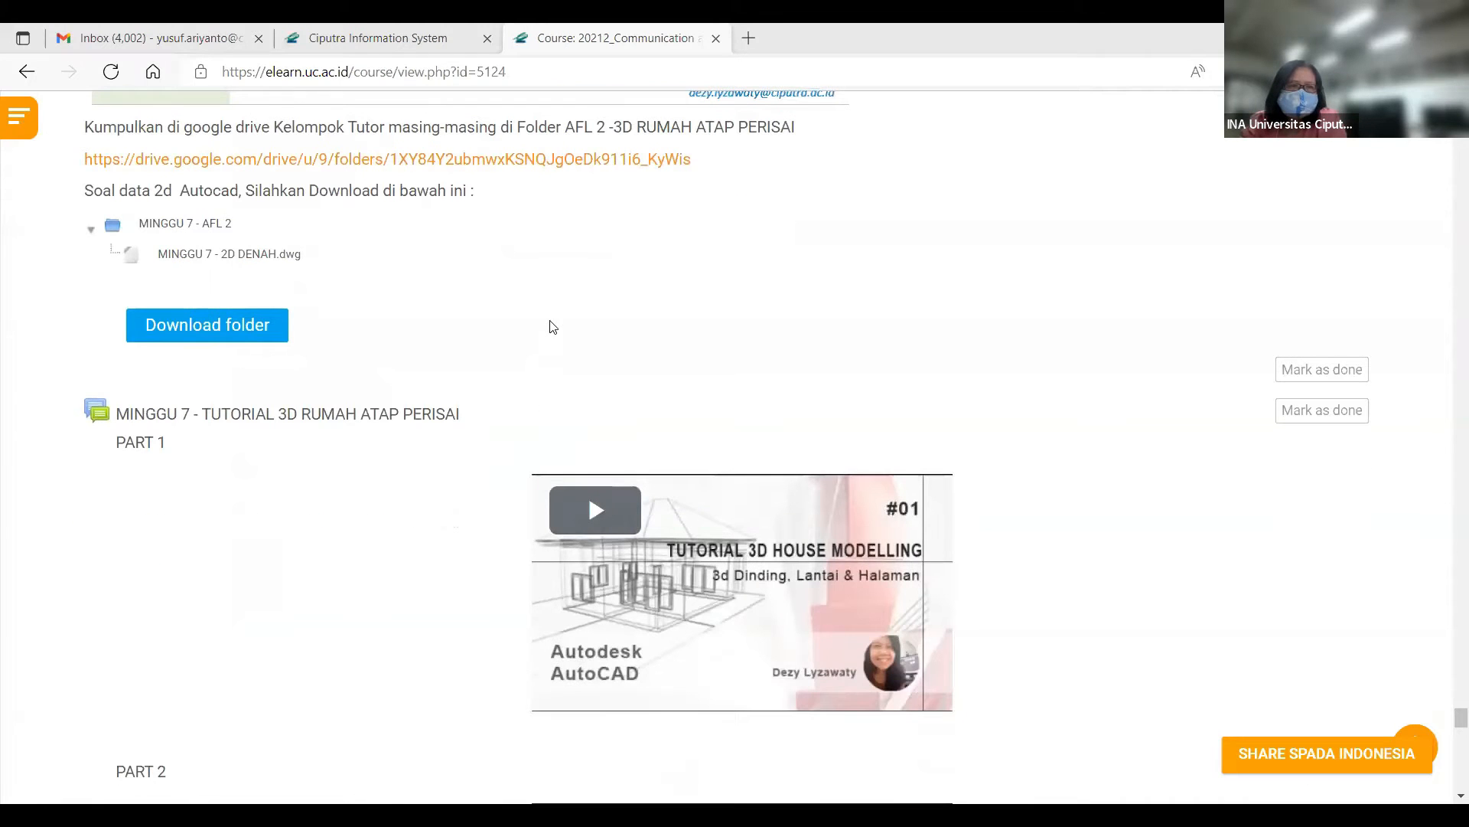
- Look through the three parts of the MINGGU 7 - TUTORIAL 3D RUMAH ATAP PERISAI videos on the course page
{"action": "scroll", "coordinate": [620, 360], "scroll_direction": "down", "scroll_amount": 6}
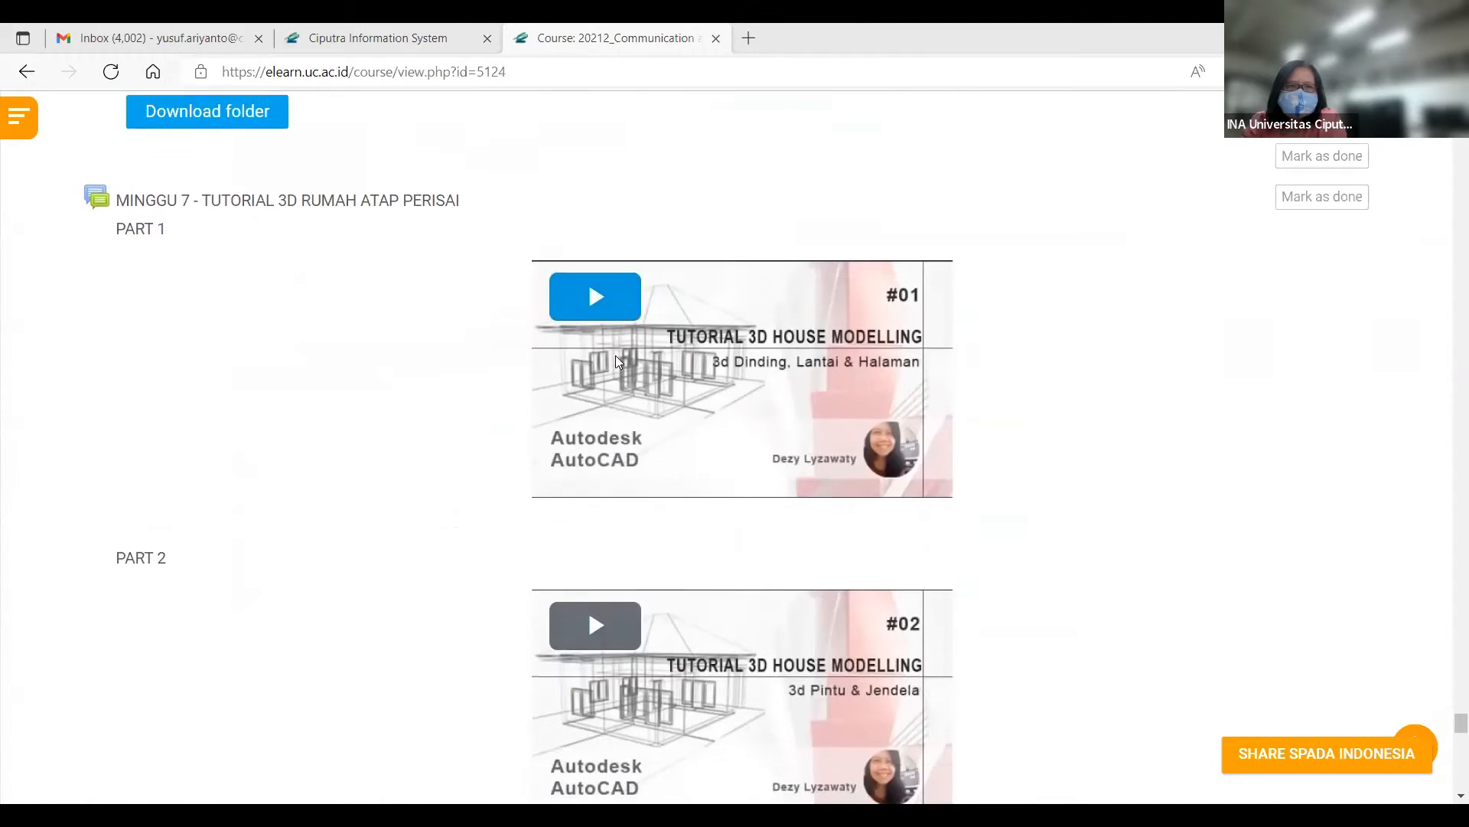
{"action": "scroll", "coordinate": [614, 356], "scroll_direction": "up", "scroll_amount": 3}
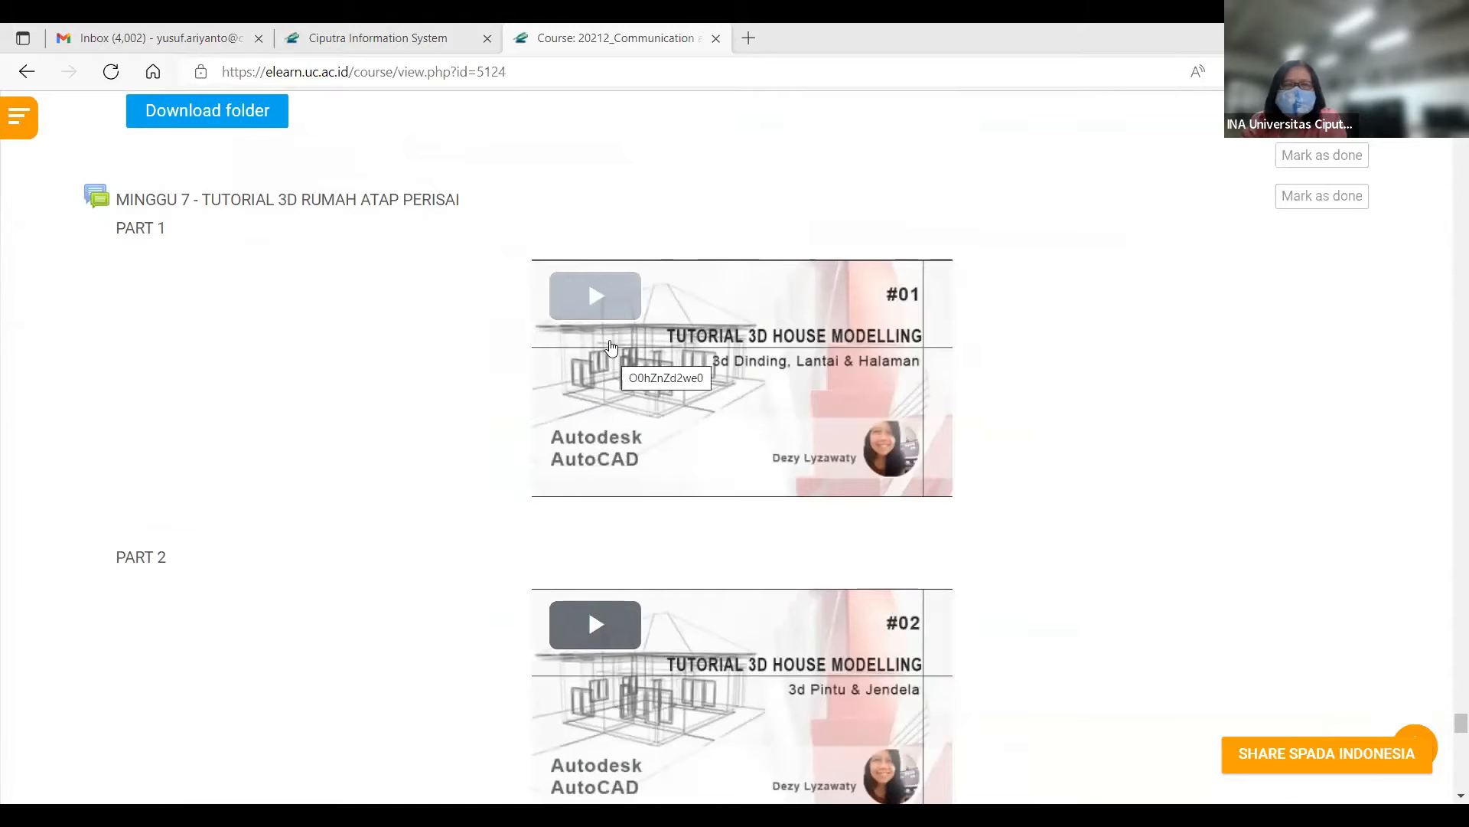
{"action": "scroll", "coordinate": [623, 387], "scroll_direction": "up", "scroll_amount": 1}
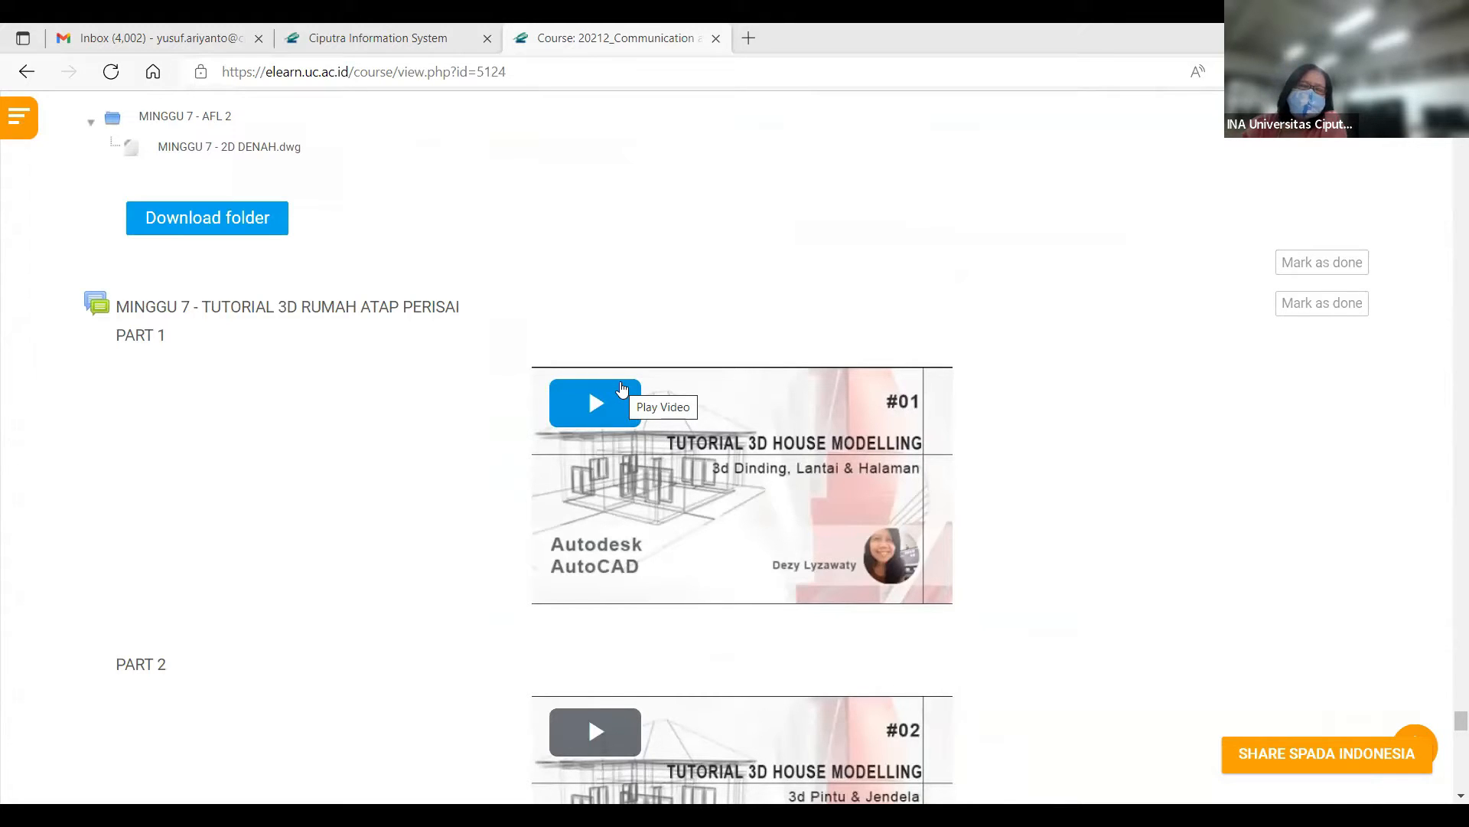
{"action": "scroll", "coordinate": [738, 459], "scroll_direction": "down", "scroll_amount": 4}
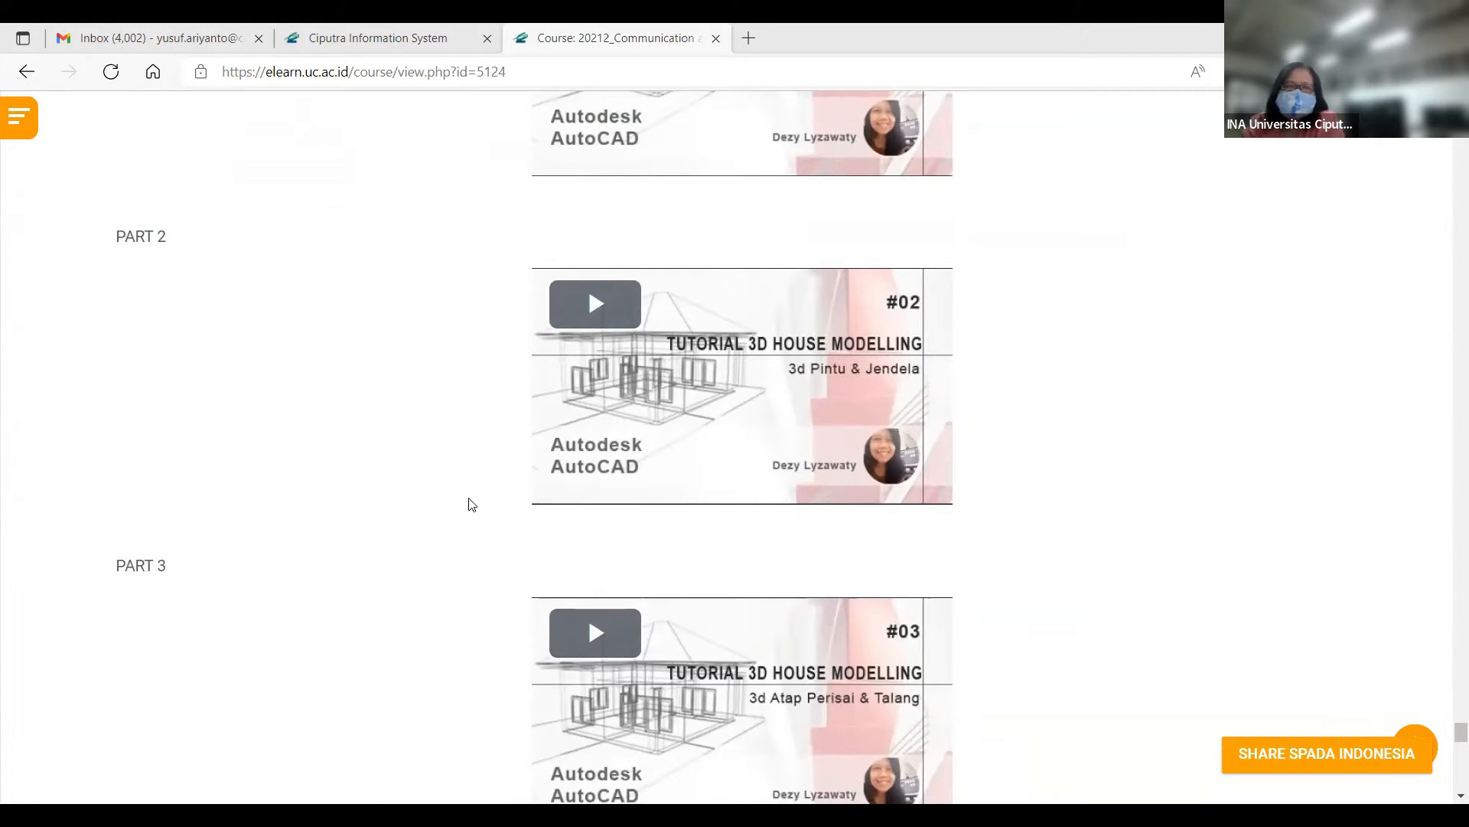
{"action": "scroll", "coordinate": [473, 496], "scroll_direction": "up", "scroll_amount": 5}
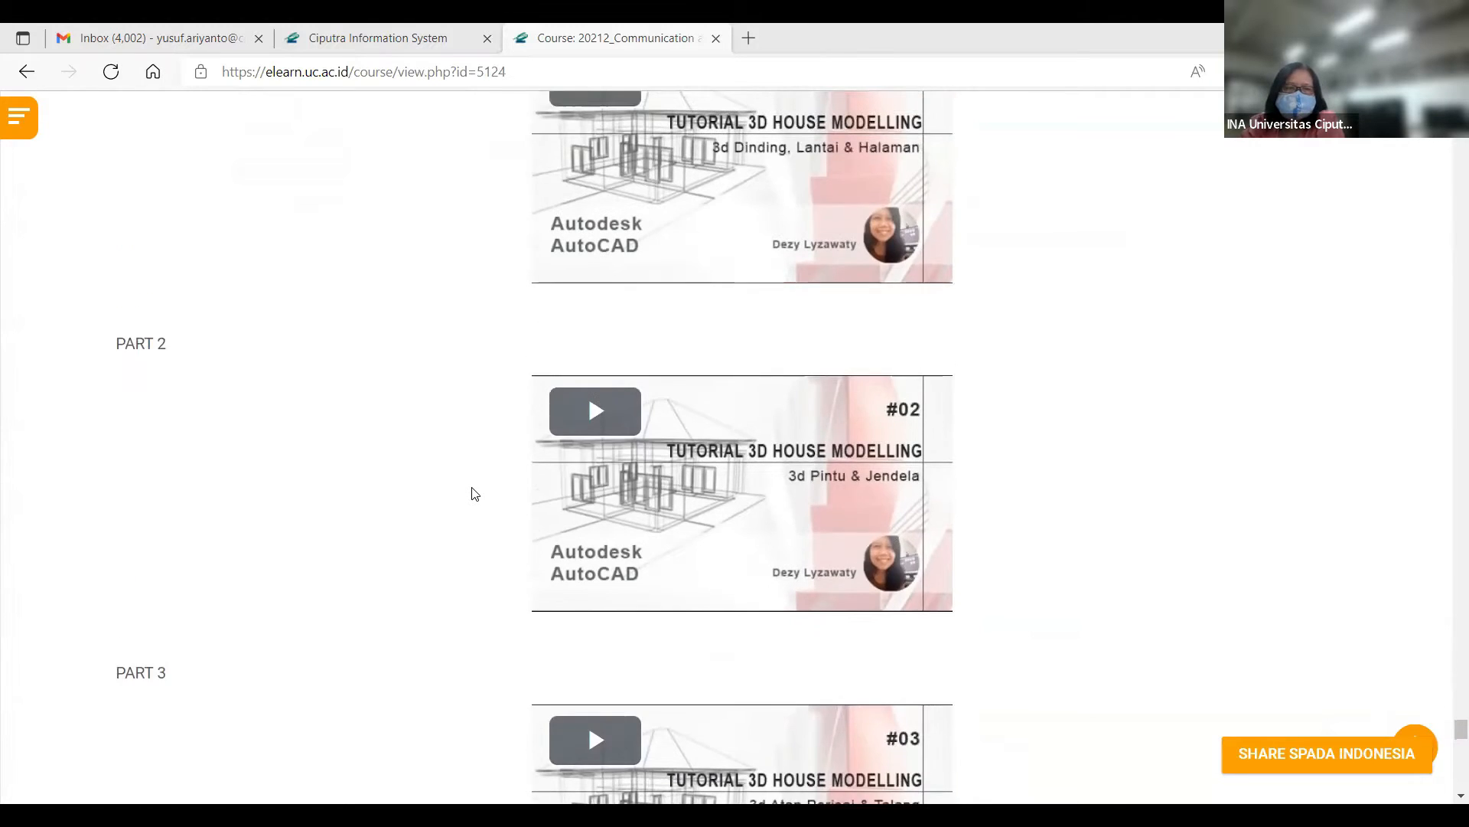
{"action": "scroll", "coordinate": [473, 493], "scroll_direction": "down", "scroll_amount": 4}
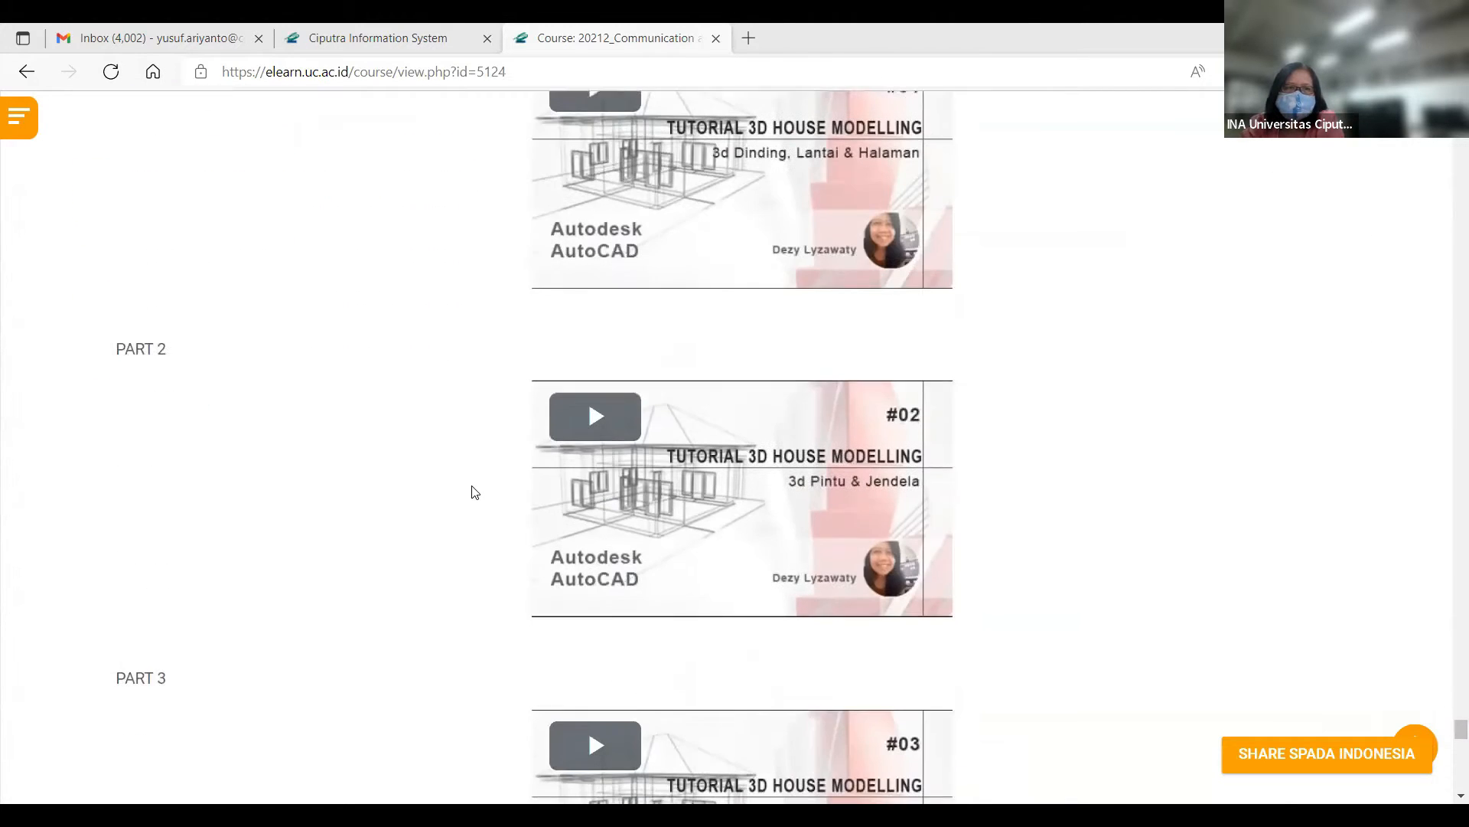
{"action": "scroll", "coordinate": [475, 492], "scroll_direction": "down", "scroll_amount": 3}
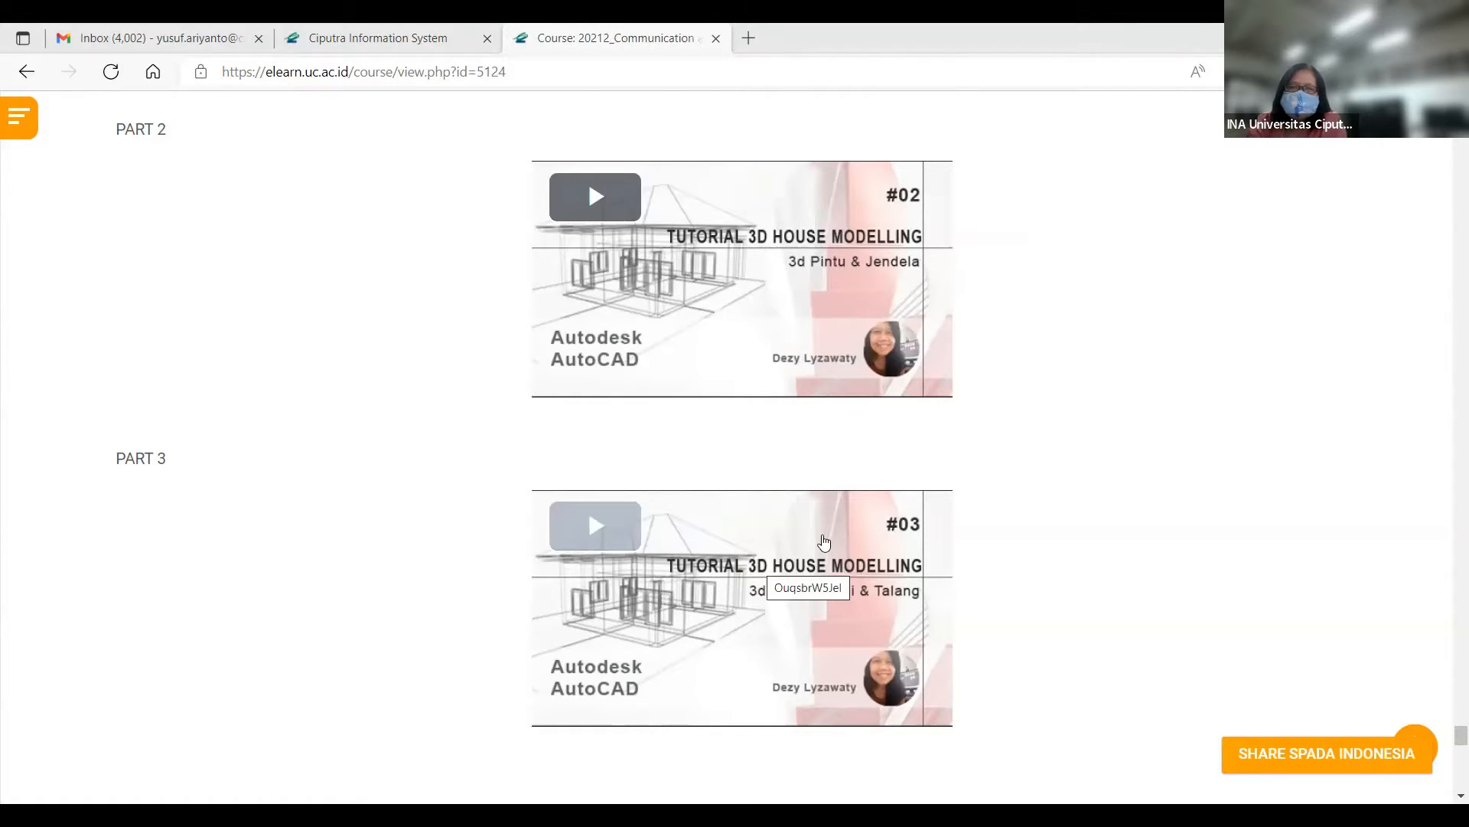
{"action": "scroll", "coordinate": [824, 543], "scroll_direction": "up", "scroll_amount": 1}
{"action": "scroll", "coordinate": [823, 544], "scroll_direction": "down", "scroll_amount": 4}
{"action": "scroll", "coordinate": [823, 518], "scroll_direction": "up", "scroll_amount": 2}
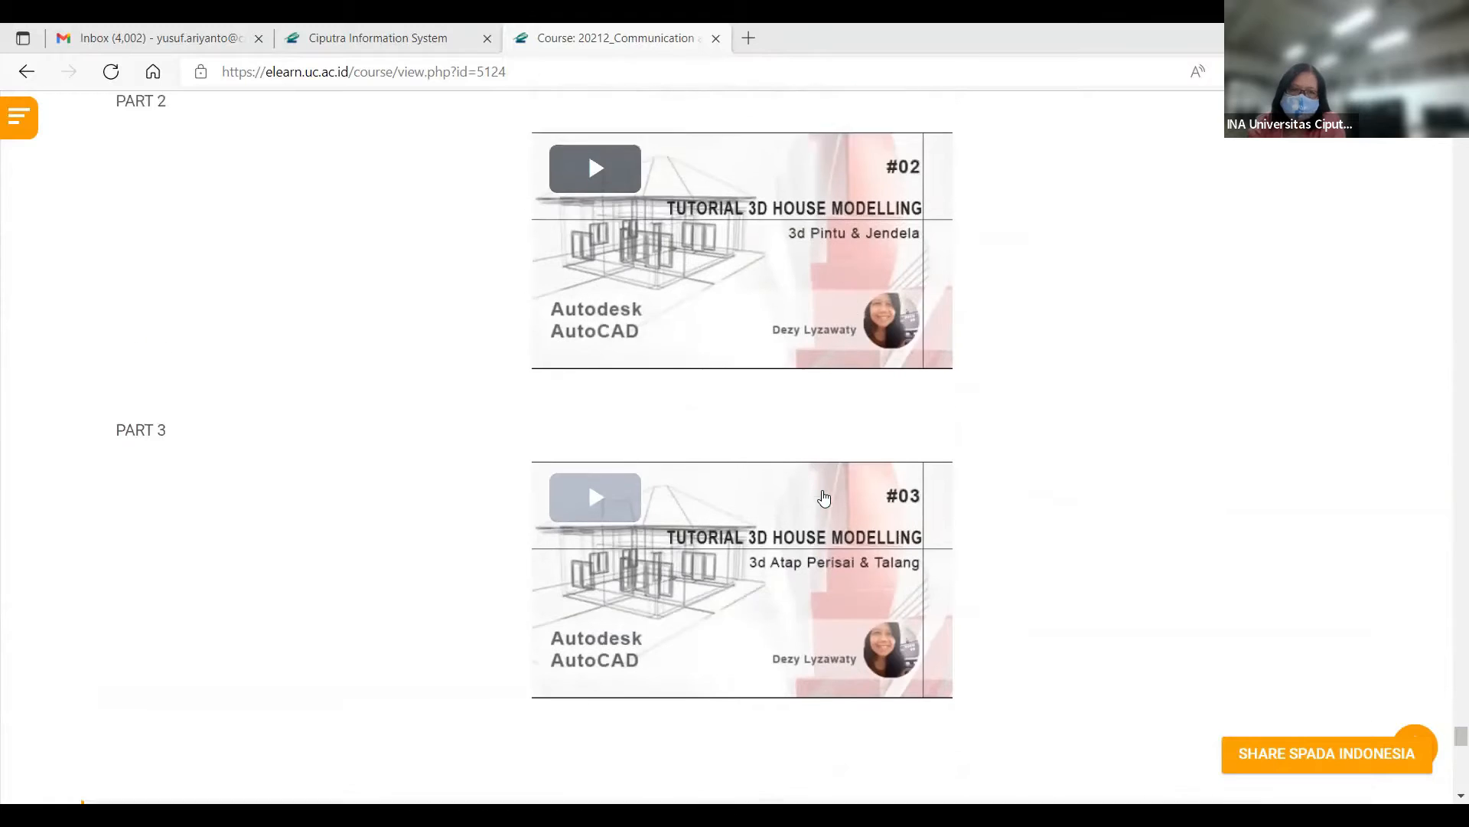
{"action": "scroll", "coordinate": [824, 498], "scroll_direction": "up", "scroll_amount": 7}
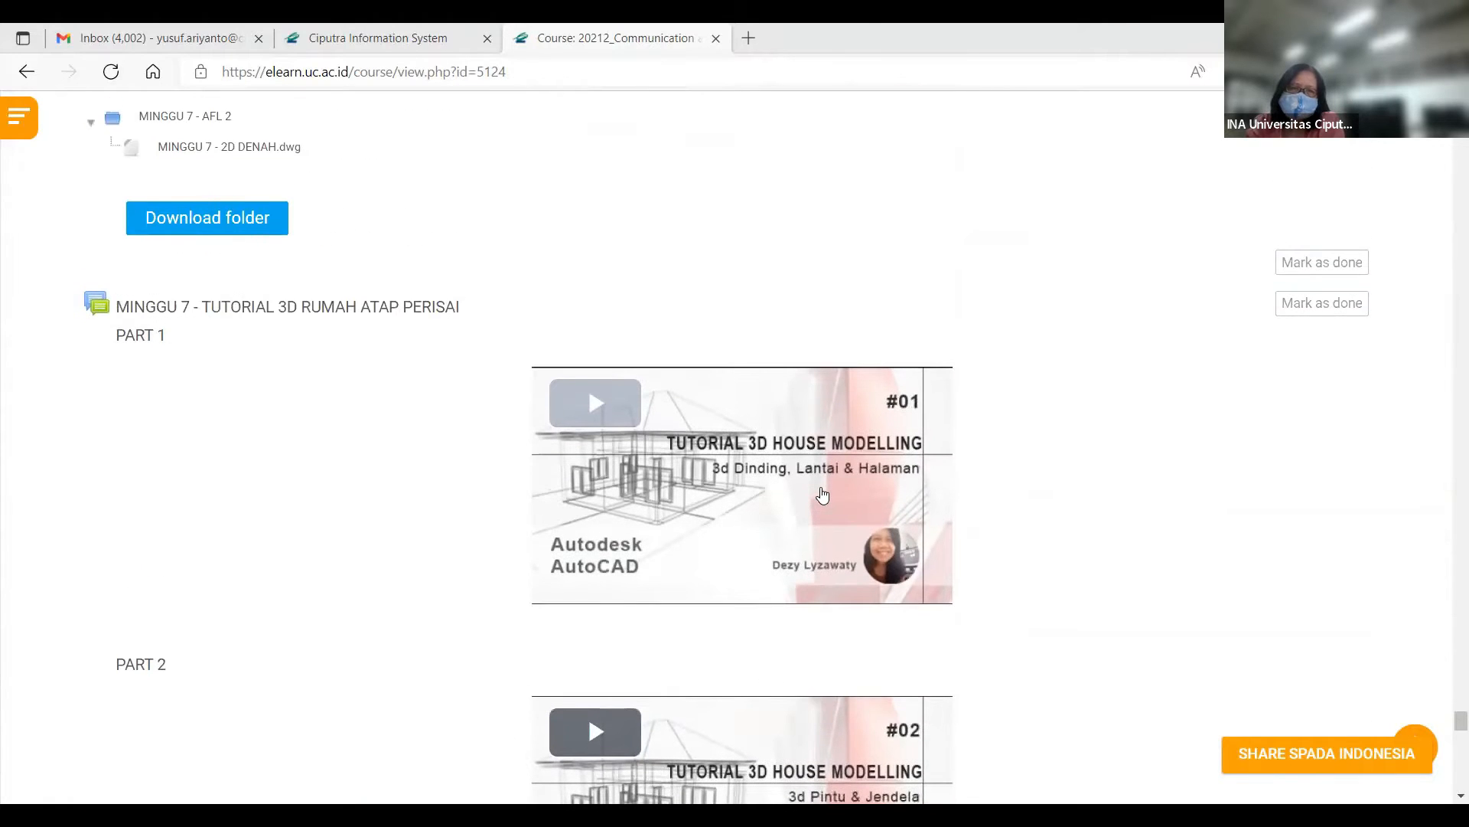
{"action": "scroll", "coordinate": [823, 495], "scroll_direction": "down", "scroll_amount": 1}
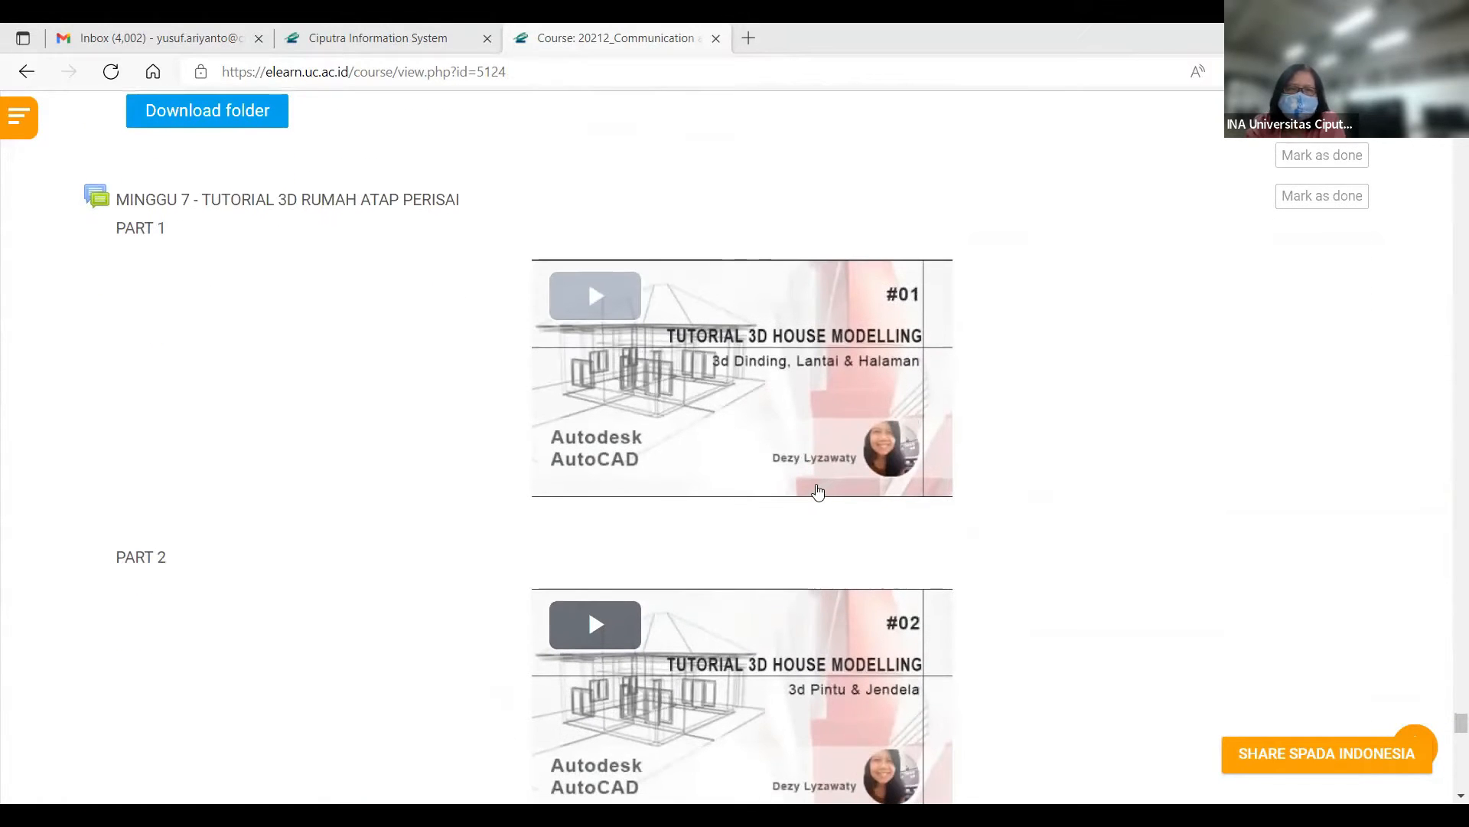
{"action": "scroll", "coordinate": [818, 491], "scroll_direction": "down", "scroll_amount": 1}
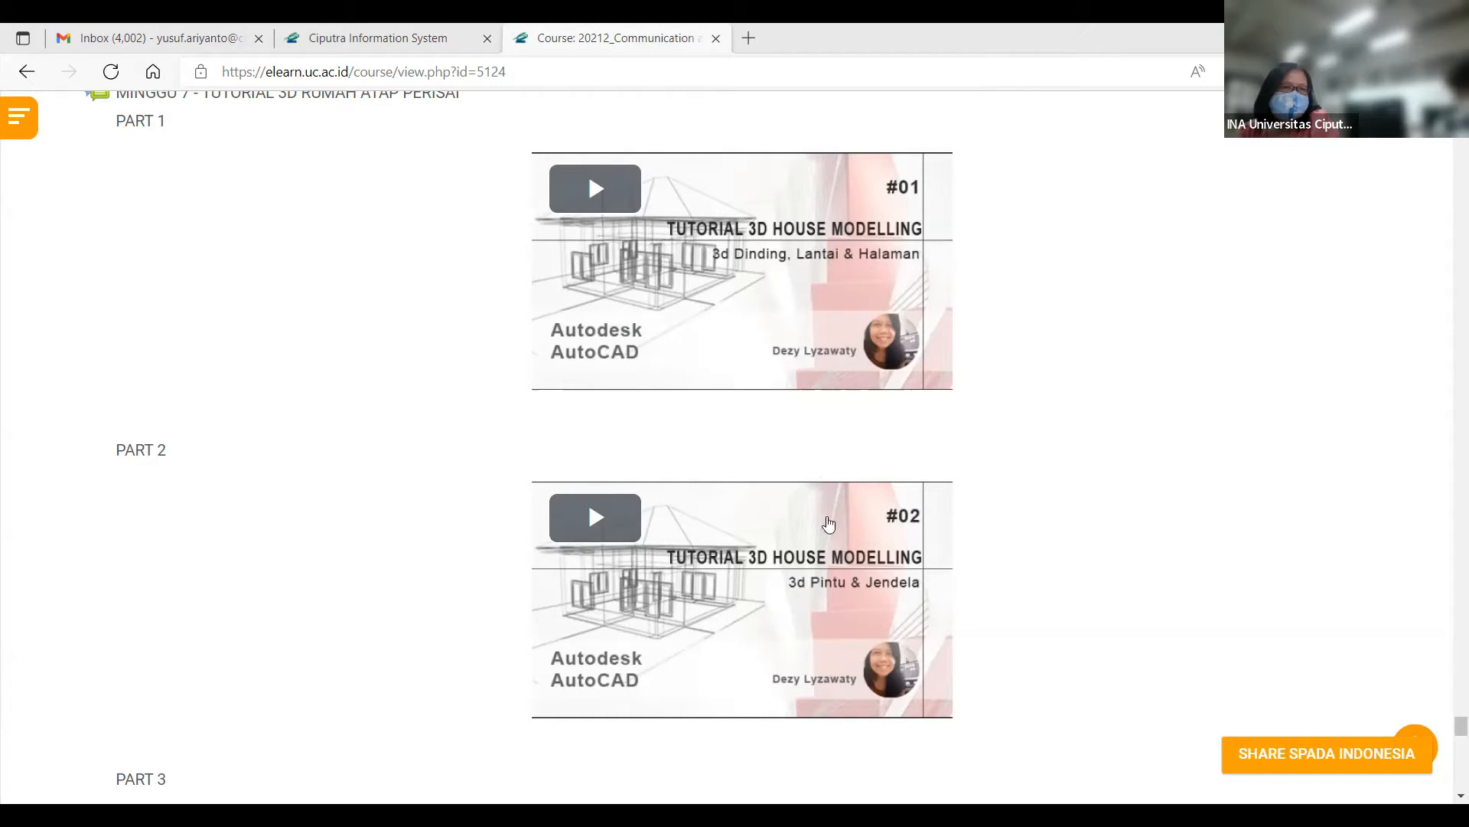
{"action": "scroll", "coordinate": [863, 520], "scroll_direction": "down", "scroll_amount": 3}
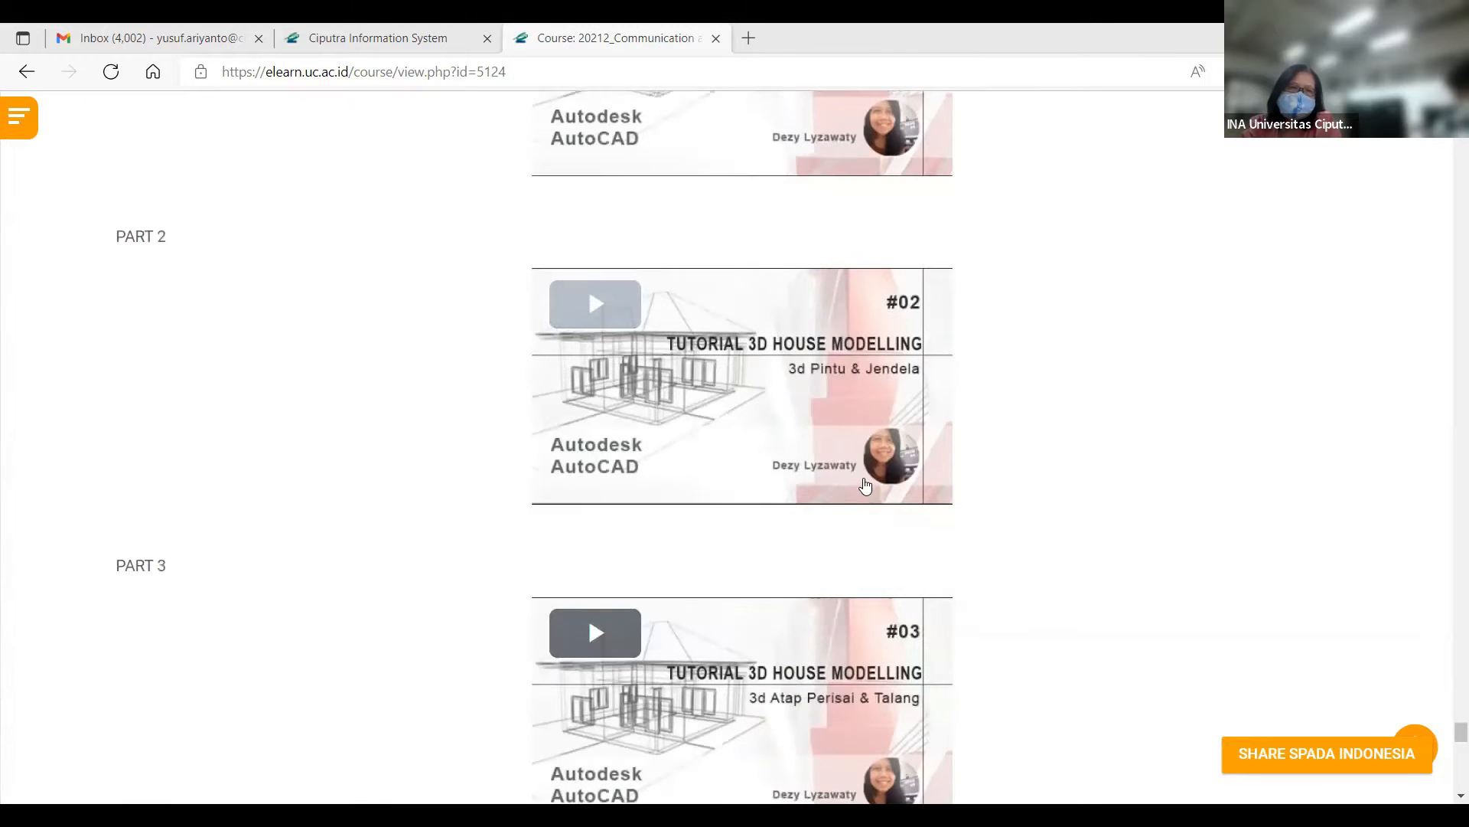
{"action": "scroll", "coordinate": [866, 479], "scroll_direction": "up", "scroll_amount": 3}
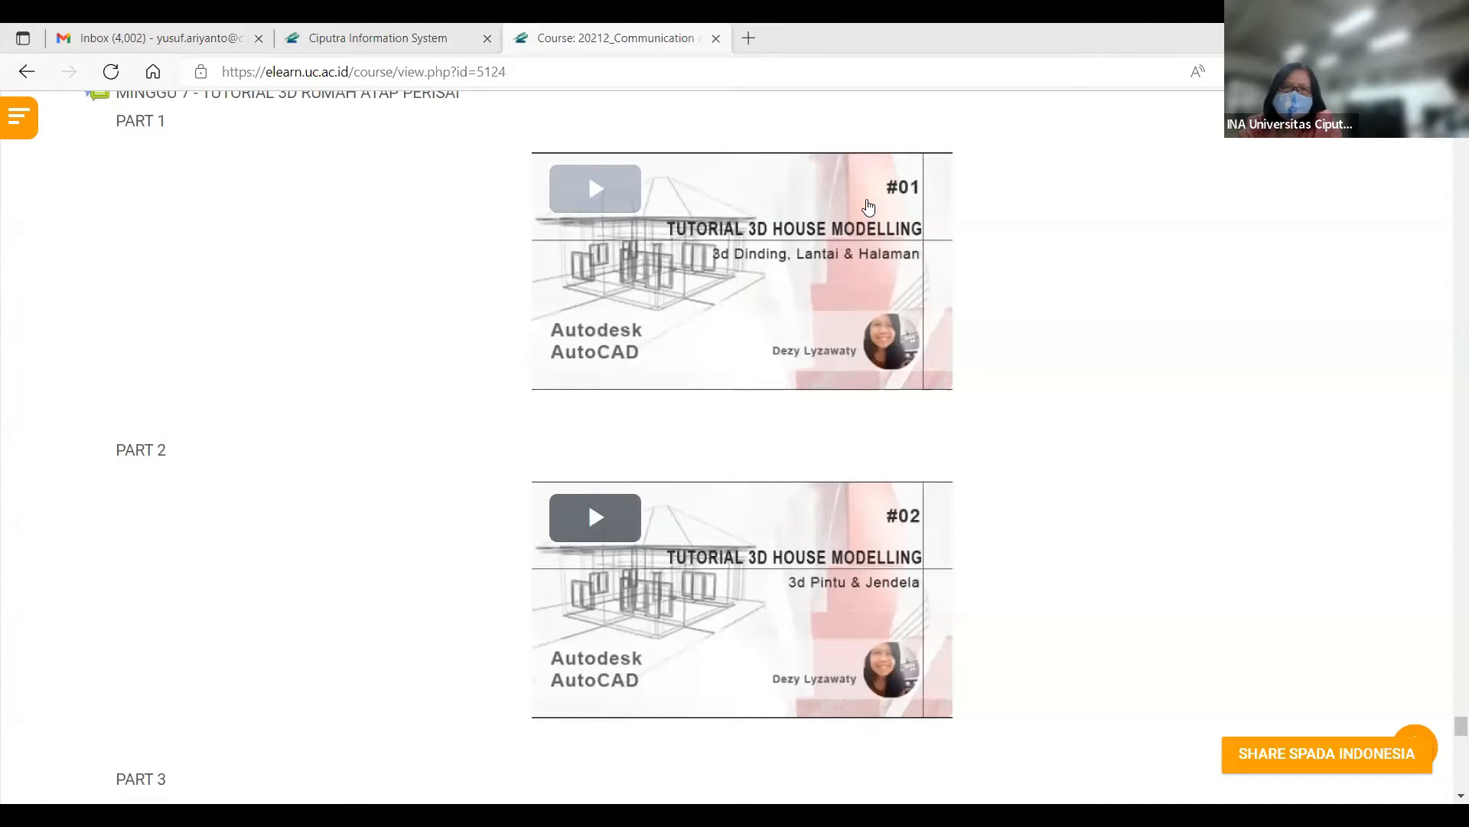
{"action": "scroll", "coordinate": [1060, 360], "scroll_direction": "up", "scroll_amount": 3}
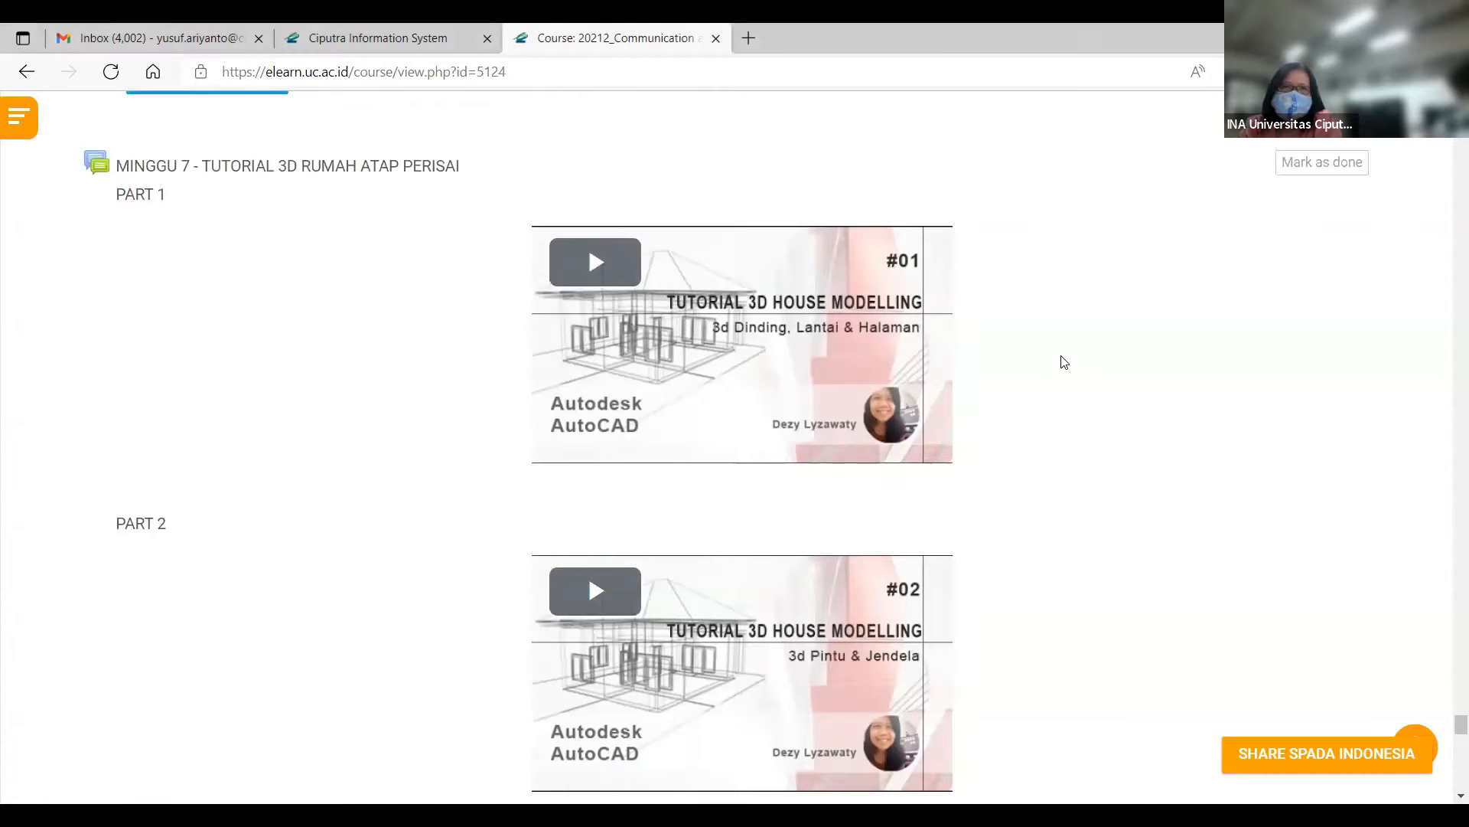
{"action": "scroll", "coordinate": [956, 451], "scroll_direction": "down", "scroll_amount": 2}
{"action": "scroll", "coordinate": [957, 450], "scroll_direction": "down", "scroll_amount": 3}
{"action": "scroll", "coordinate": [955, 436], "scroll_direction": "up", "scroll_amount": 5}
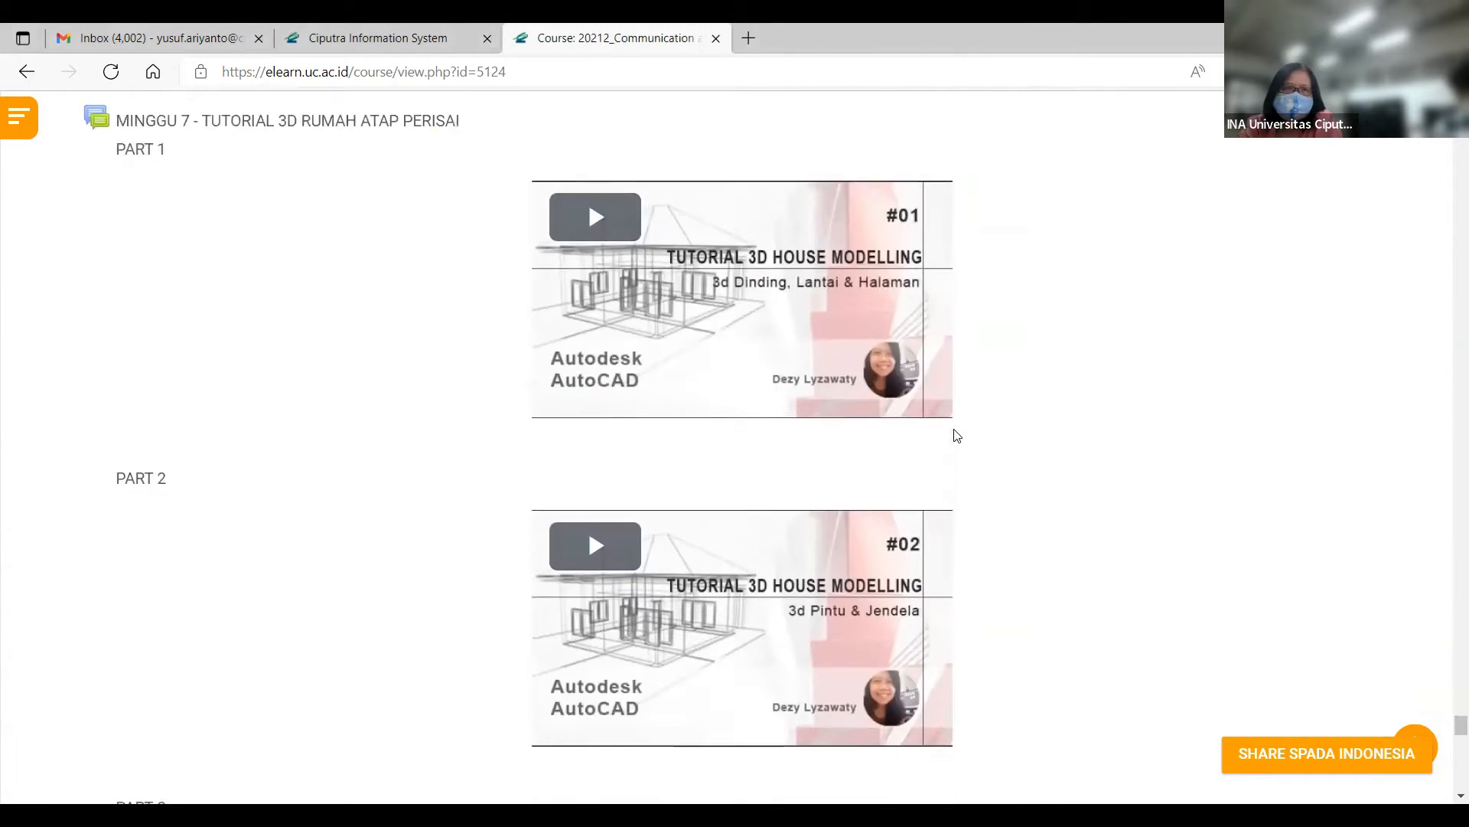
{"action": "scroll", "coordinate": [955, 435], "scroll_direction": "up", "scroll_amount": 10}
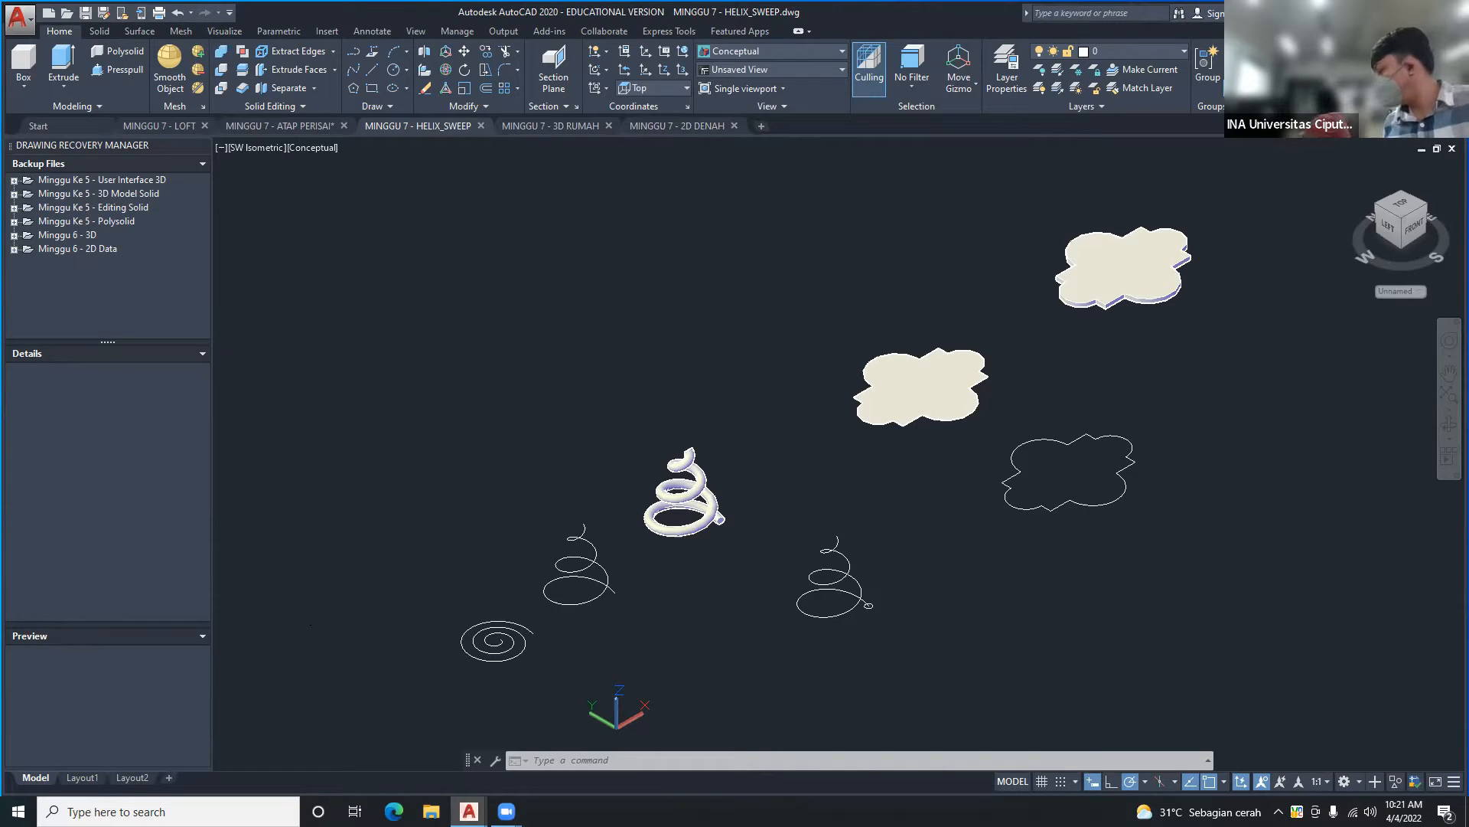
- In AutoCAD, check the workspace choices without switching and turn on the menu bar in the MINGGU 7 - HELIX_SWEEP drawing
{"action": "left_click", "coordinate": [1359, 782]}
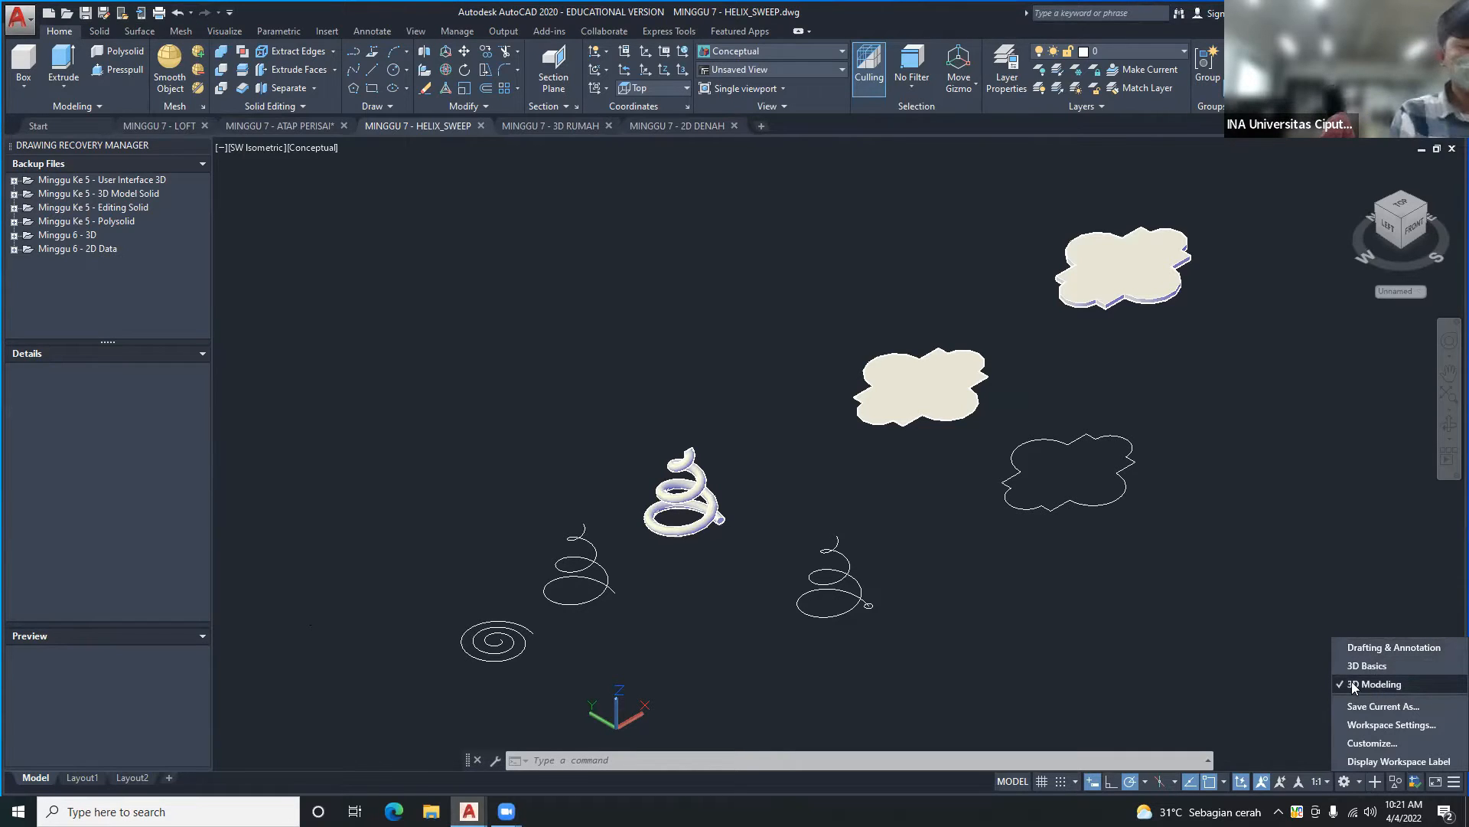
{"action": "left_click", "coordinate": [1045, 623]}
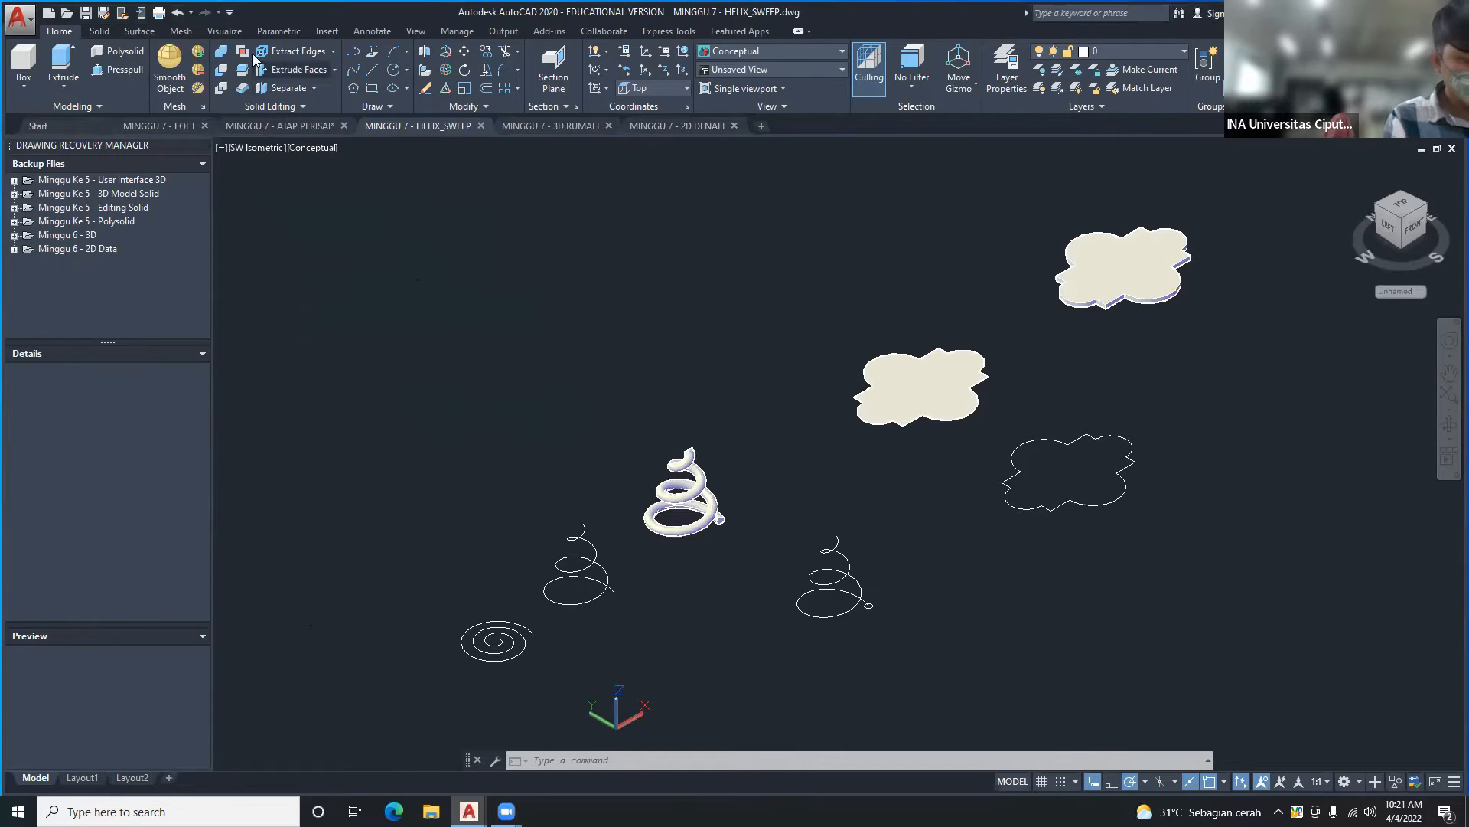
{"action": "left_click", "coordinate": [229, 13]}
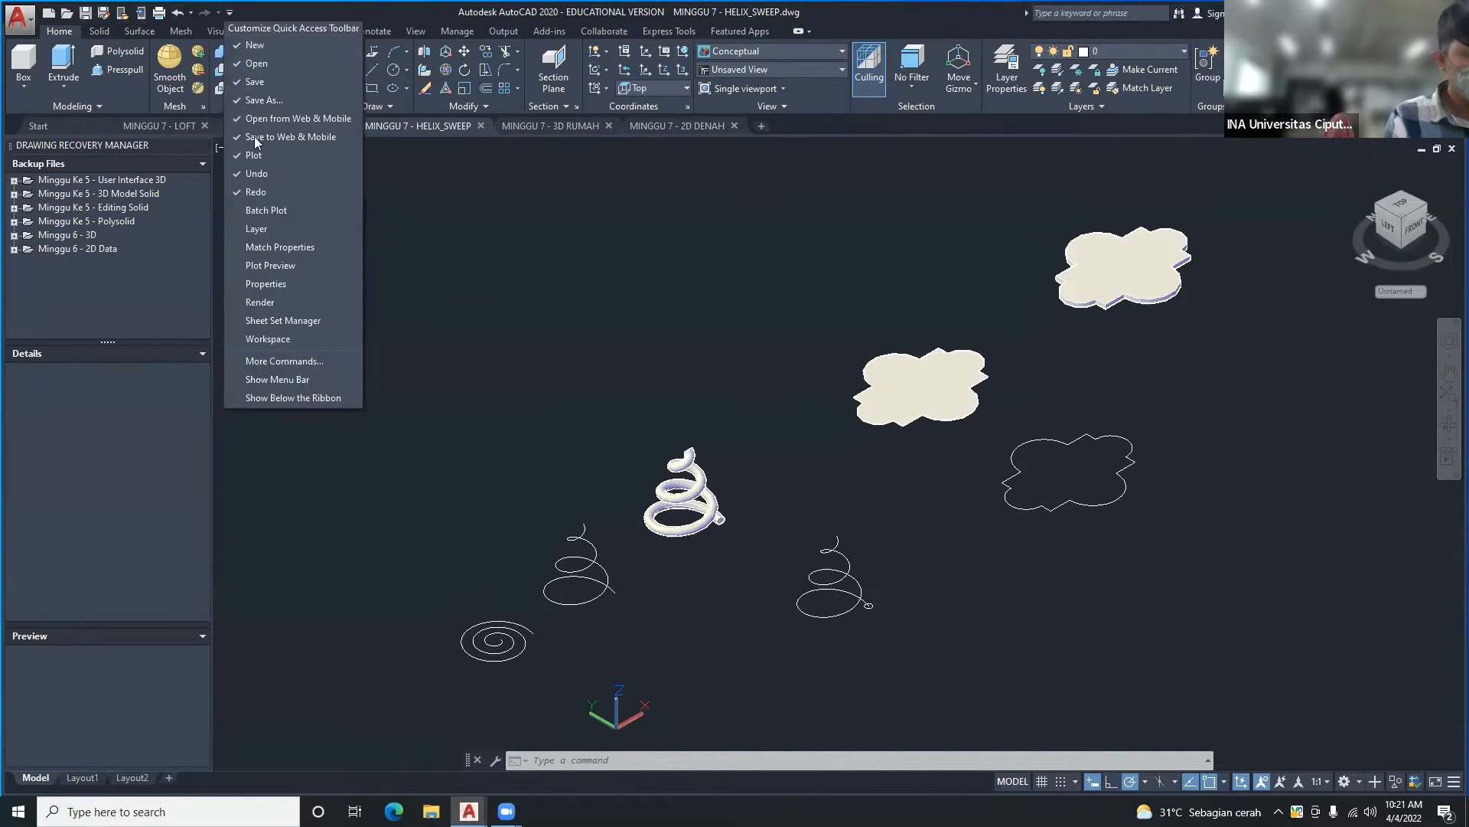
{"action": "left_click", "coordinate": [292, 382]}
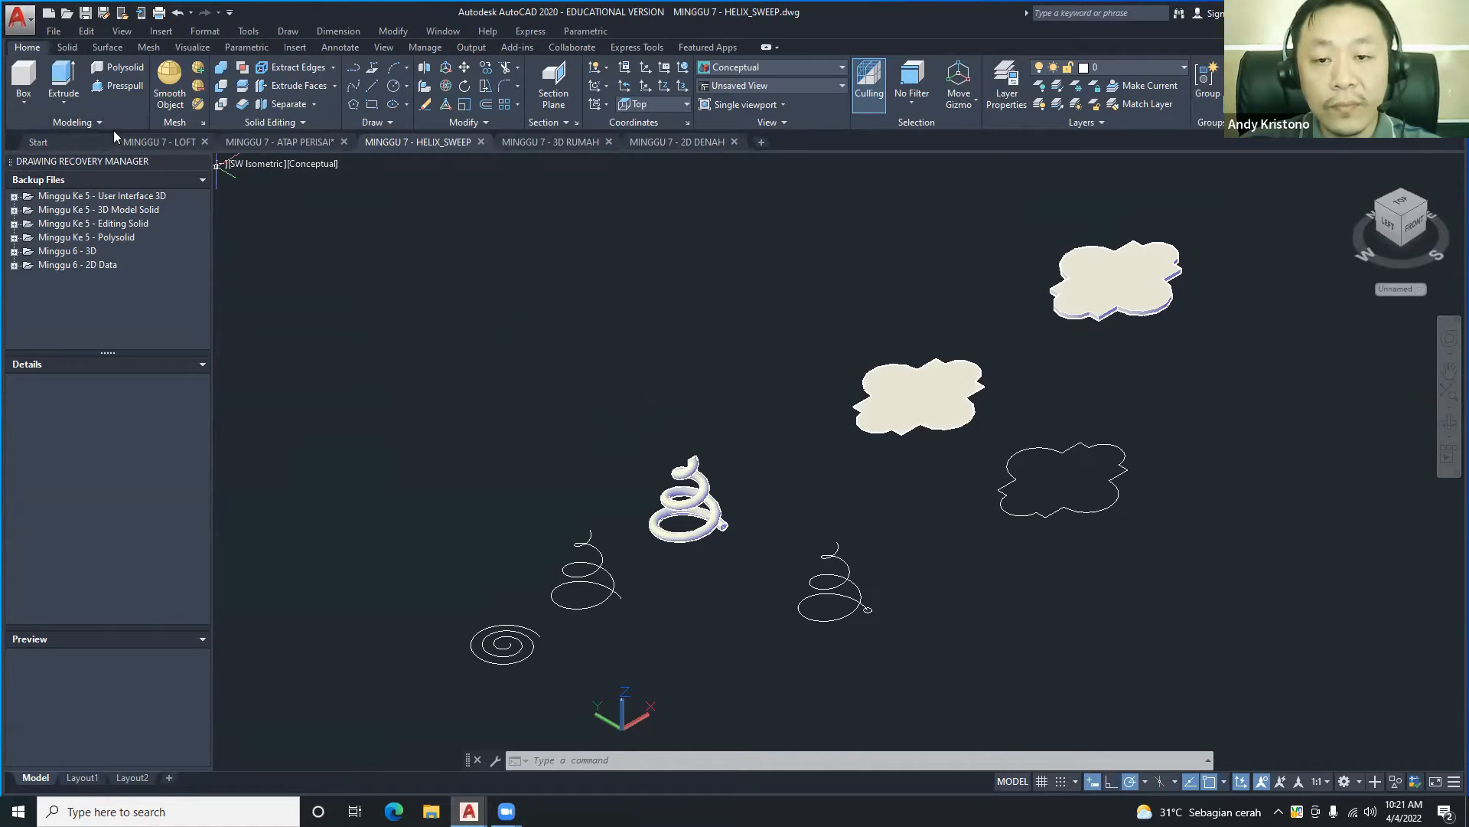
- Sweep the small circle at the end of the wireframe conical helix along that helix to create a solid coil
{"action": "left_click", "coordinate": [288, 30]}
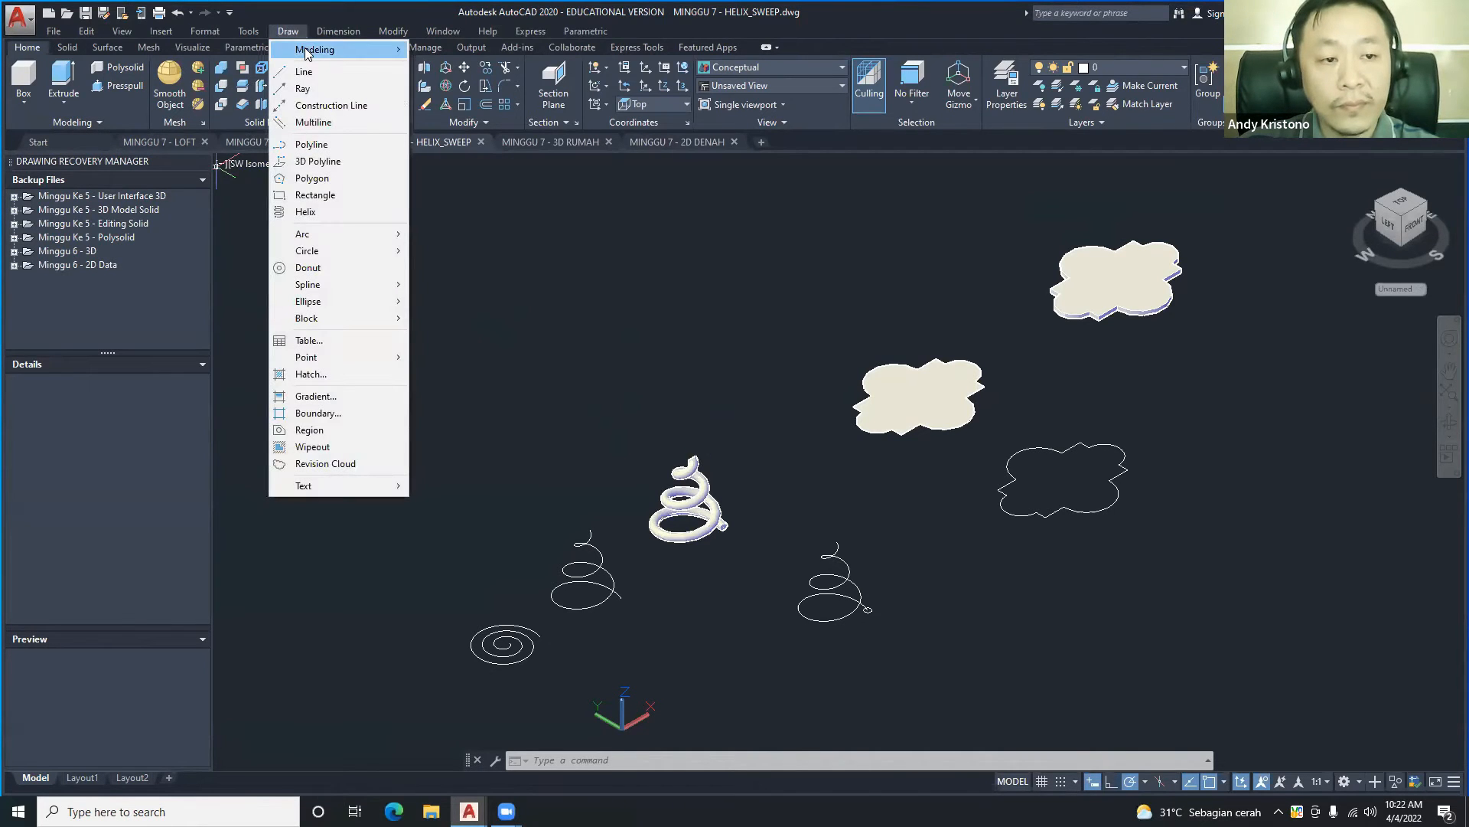
{"action": "mouse_move", "coordinate": [310, 51]}
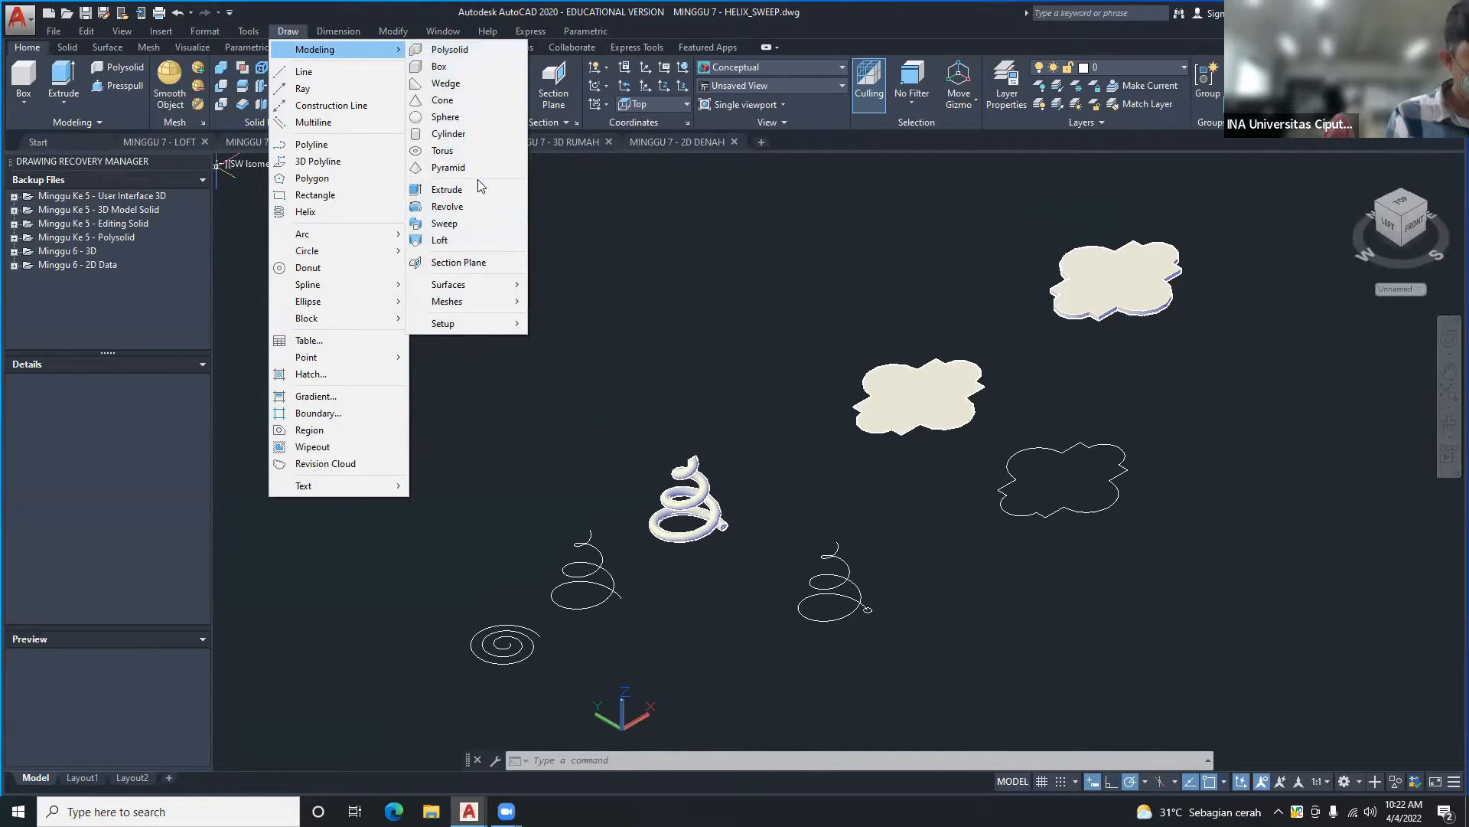
{"action": "left_click", "coordinate": [463, 227]}
{"action": "mouse_move", "coordinate": [823, 513]}
{"action": "middle_mouse_down"}
{"action": "mouse_move", "coordinate": [830, 421]}
{"action": "mouse_move", "coordinate": [786, 427]}
{"action": "middle_mouse_up"}
{"action": "key", "text": "Escape"}
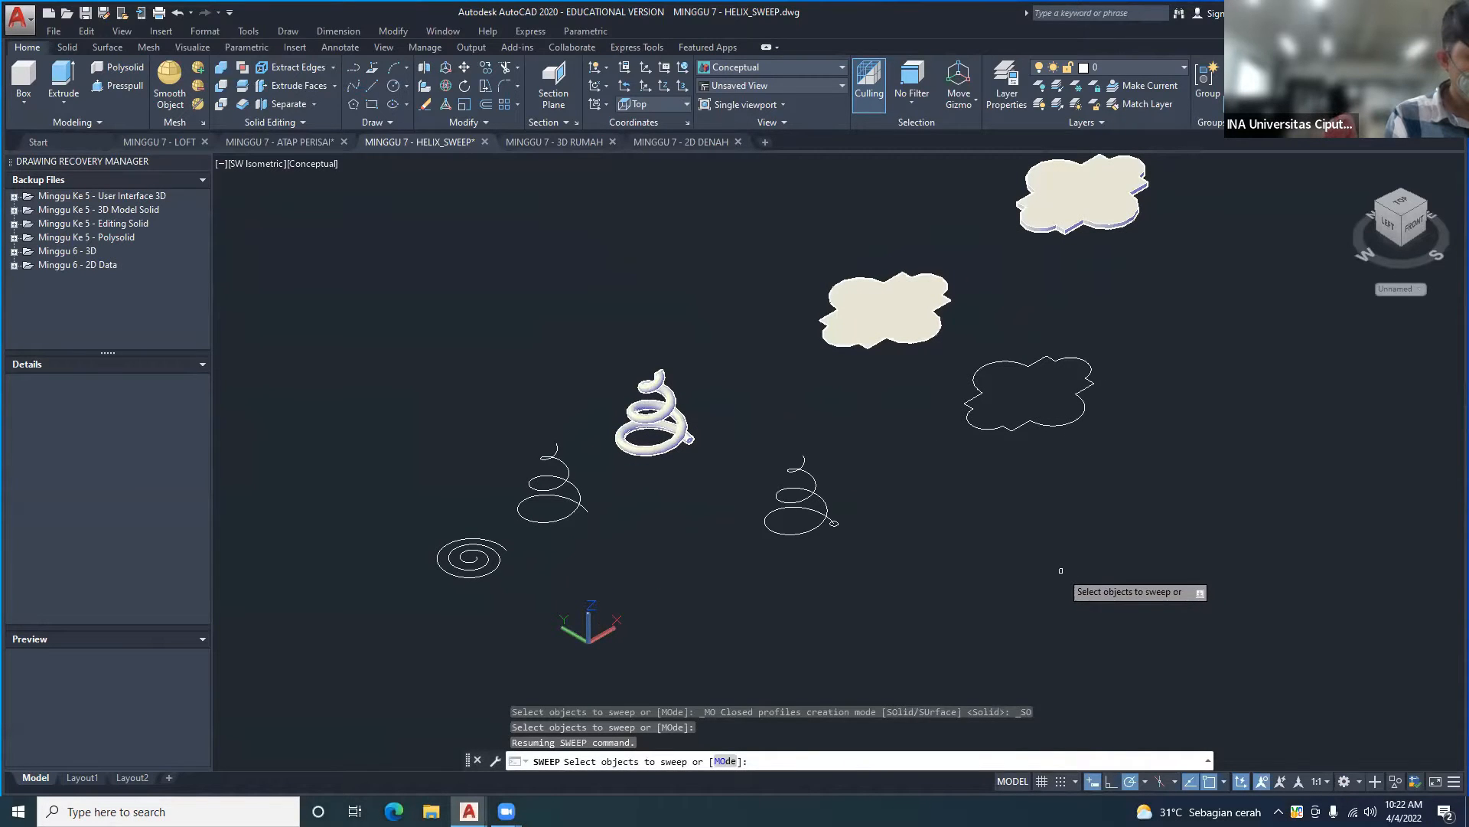
{"action": "scroll", "coordinate": [851, 534], "scroll_direction": "up", "scroll_amount": 3}
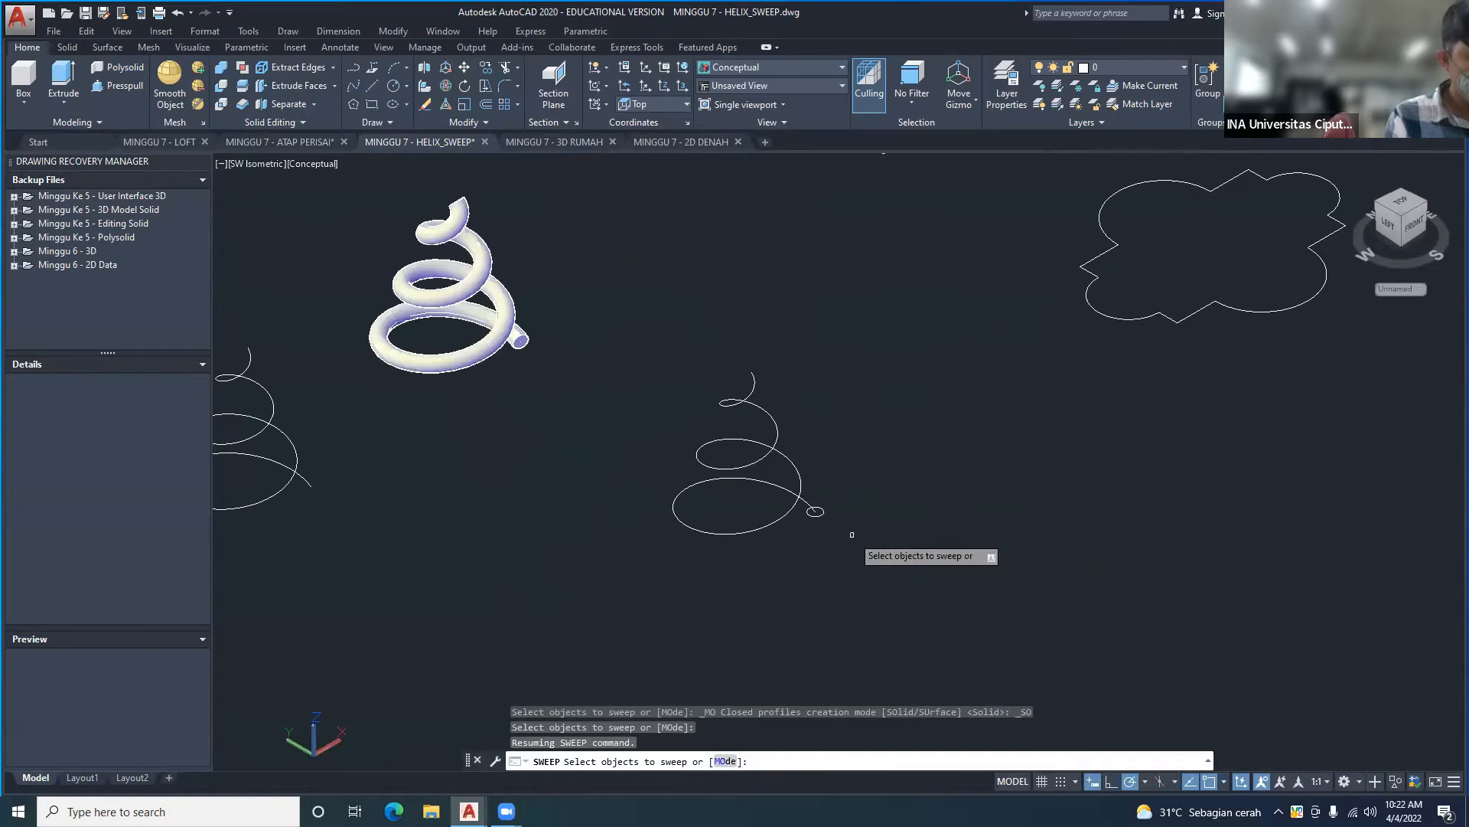
{"action": "scroll", "coordinate": [851, 499], "scroll_direction": "down", "scroll_amount": 2}
{"action": "scroll", "coordinate": [836, 480], "scroll_direction": "up", "scroll_amount": 2}
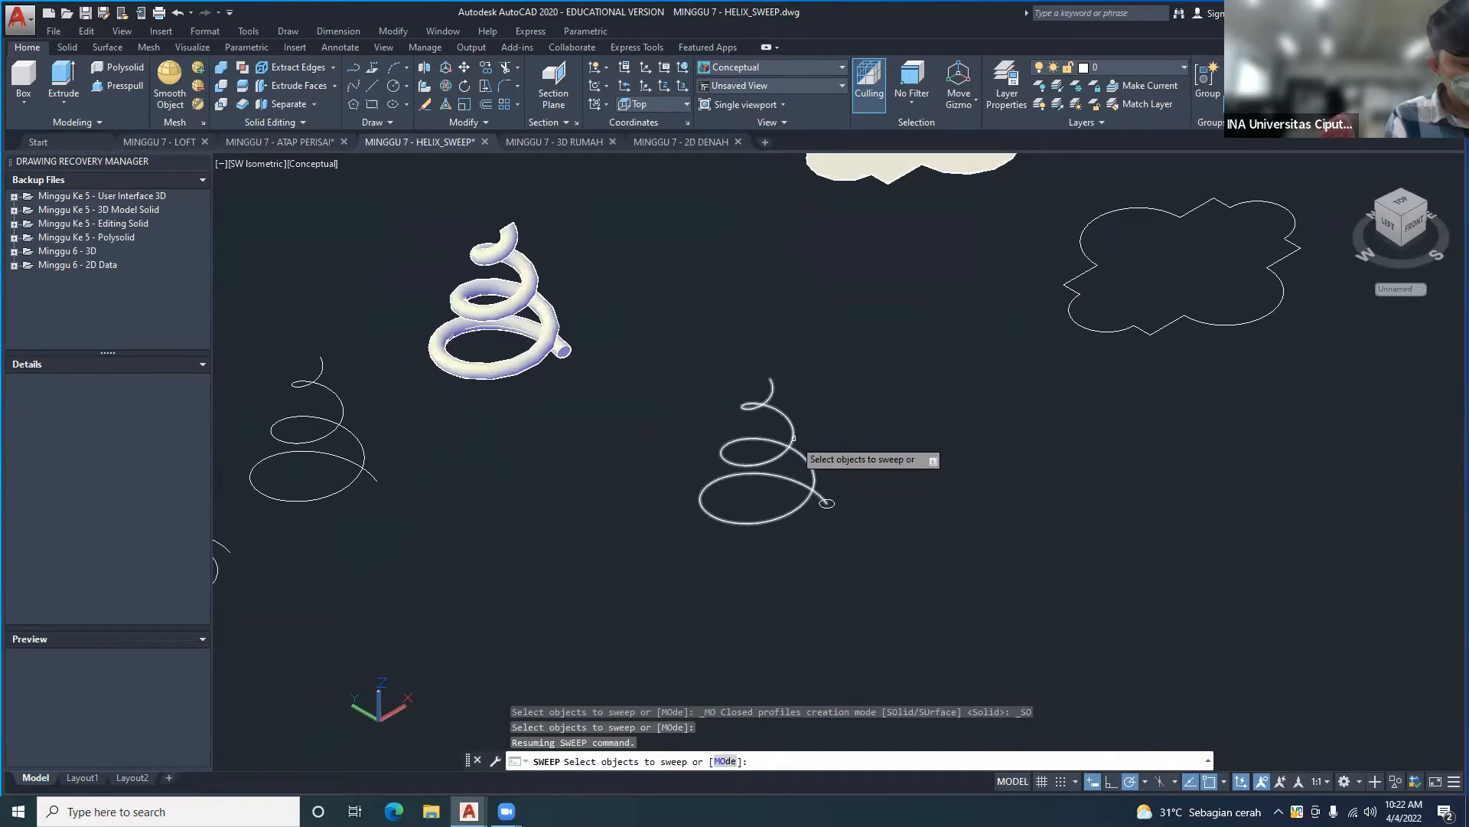
{"action": "scroll", "coordinate": [796, 441], "scroll_direction": "down", "scroll_amount": 3}
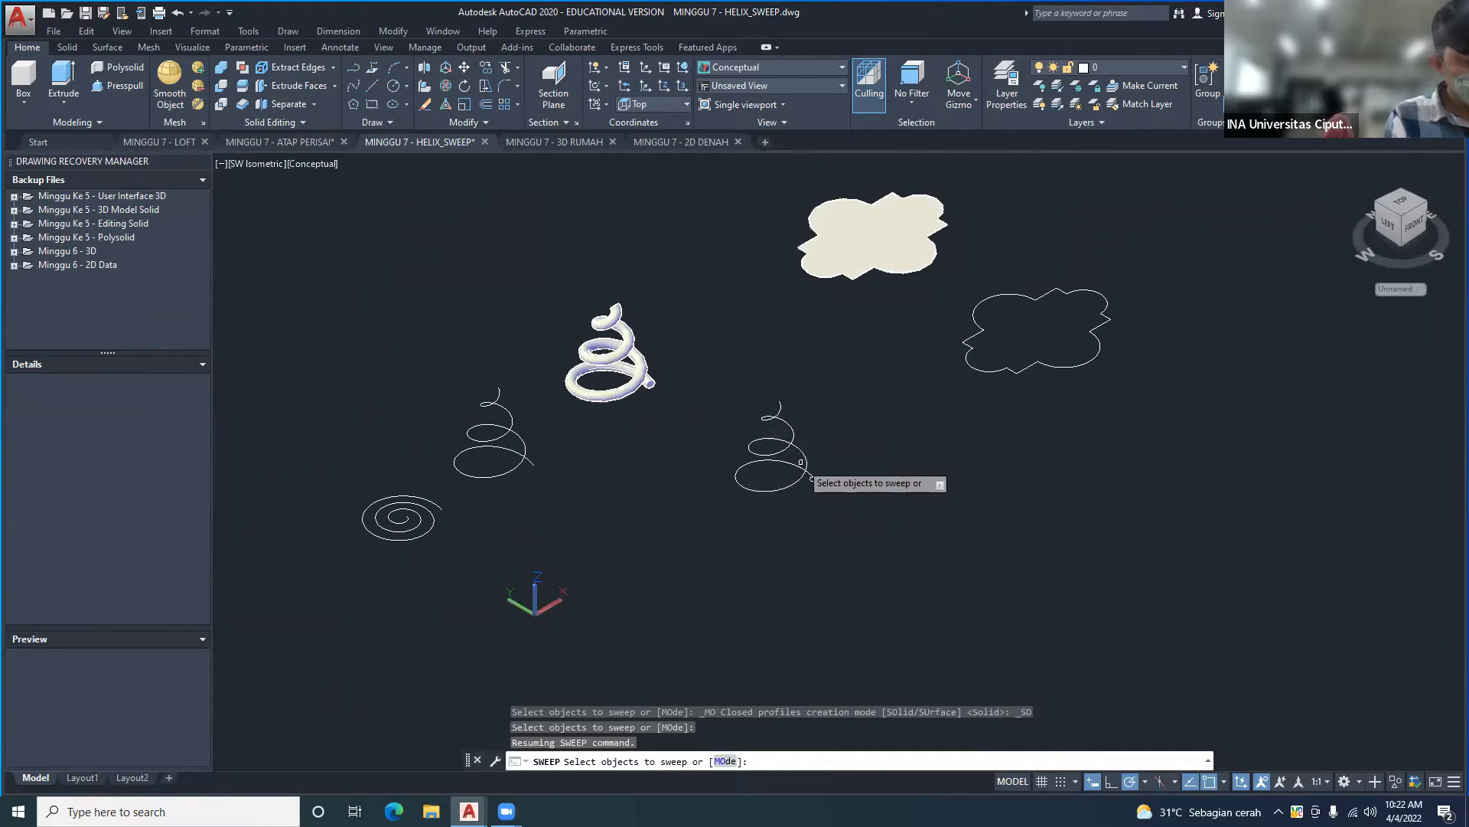
{"action": "scroll", "coordinate": [803, 460], "scroll_direction": "up", "scroll_amount": 2}
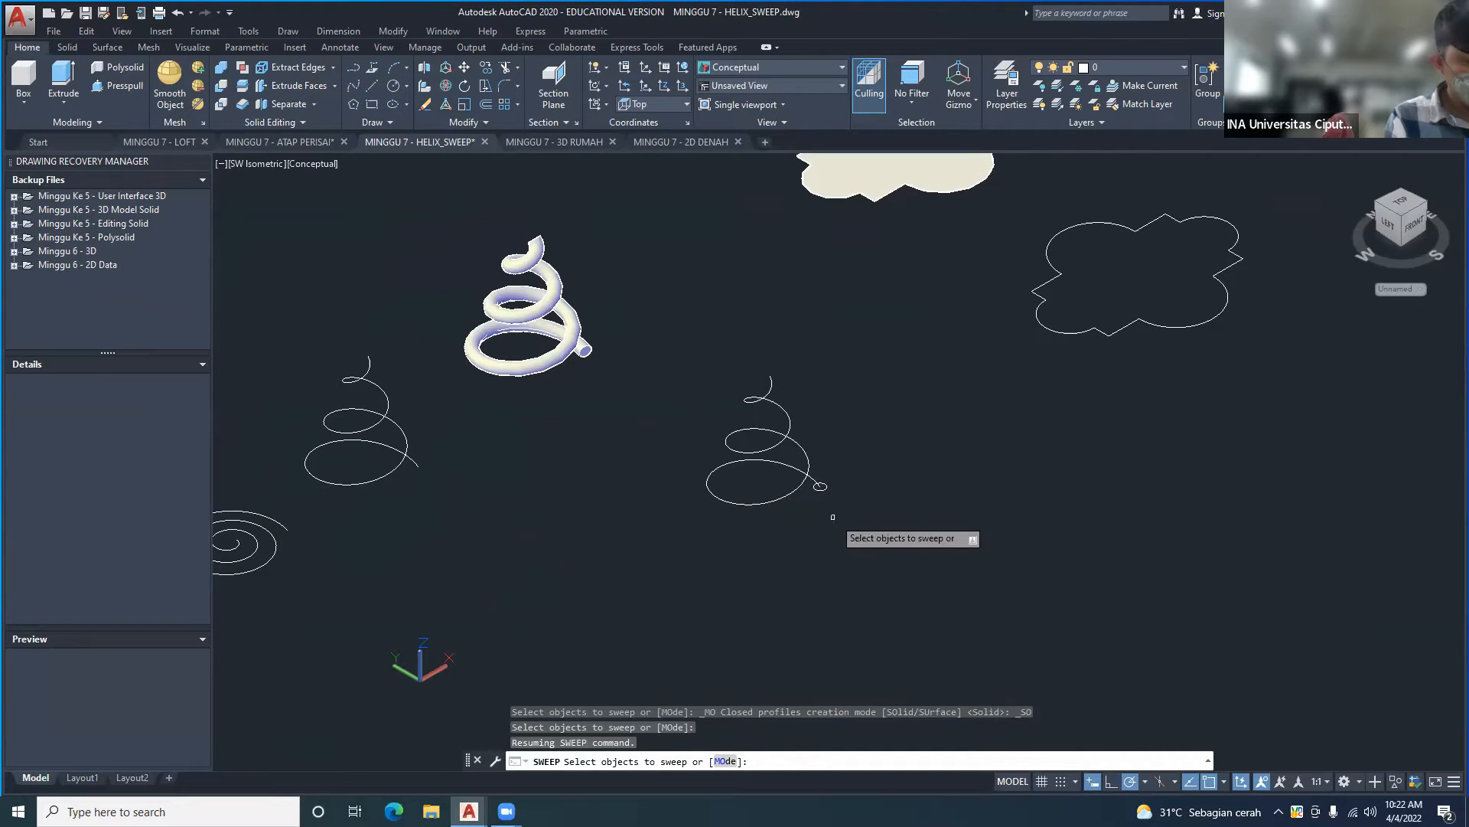
{"action": "left_click", "coordinate": [820, 487]}
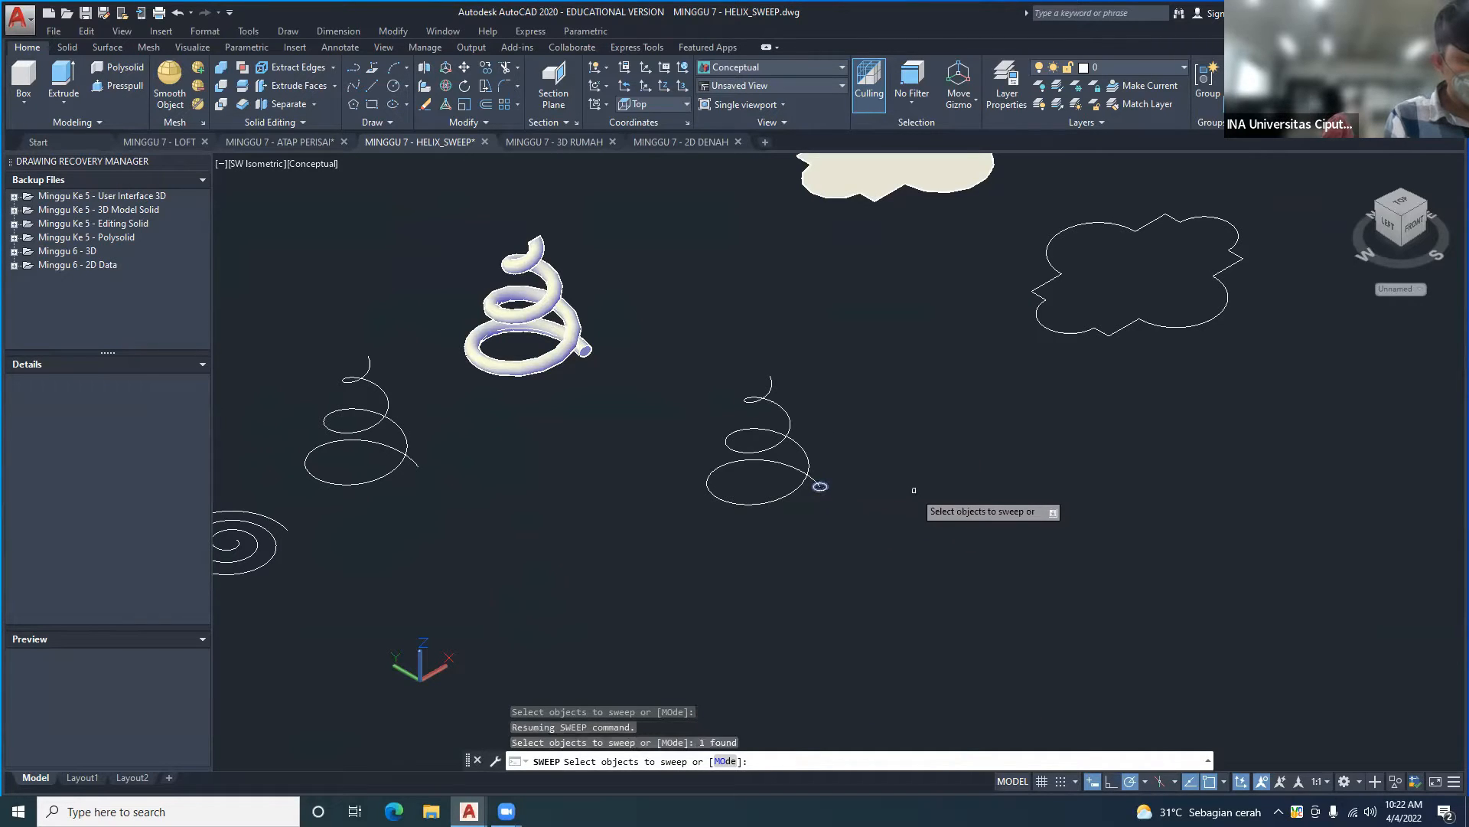
{"action": "key", "text": "Return"}
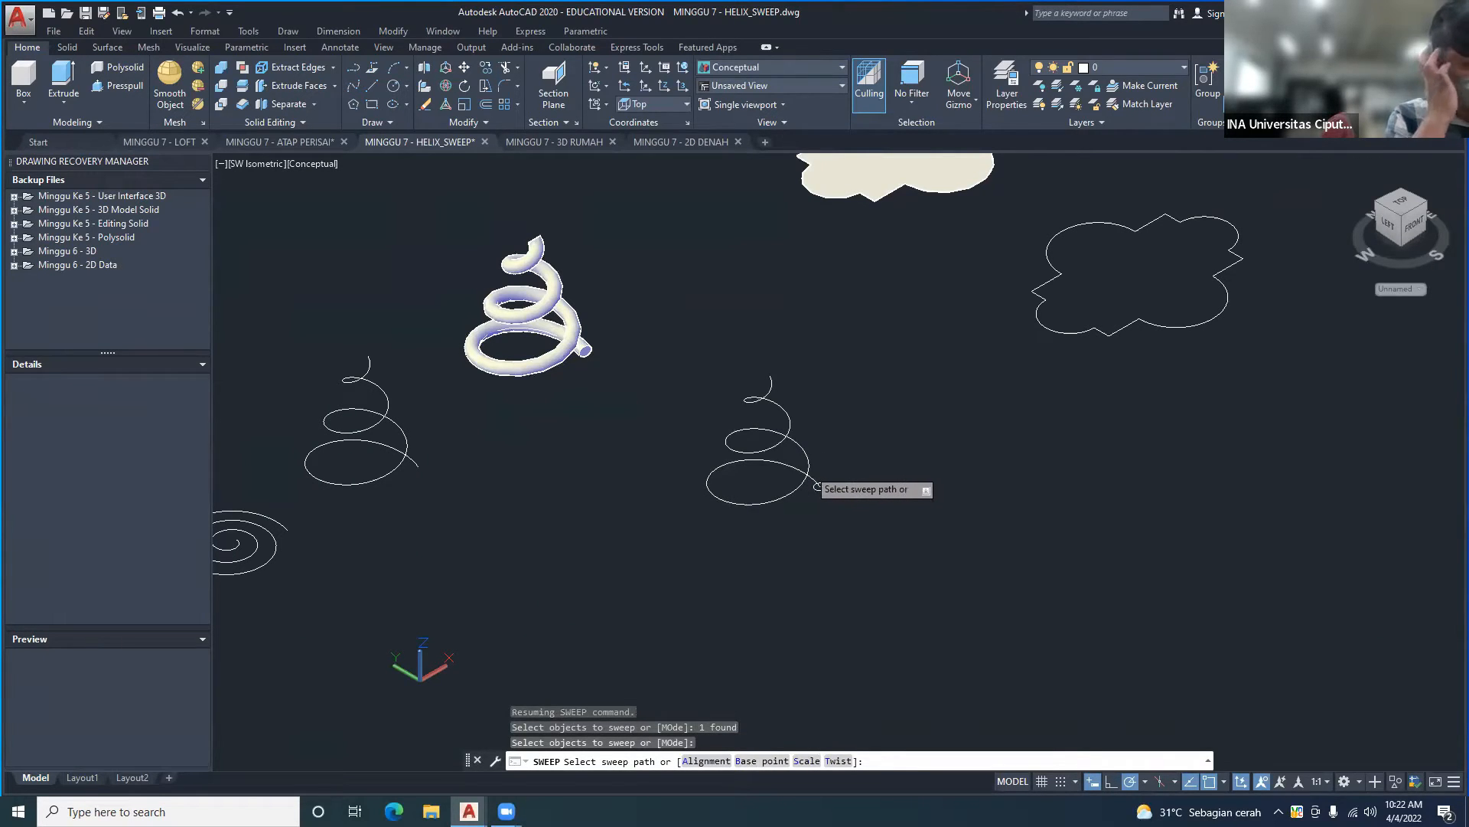
{"action": "left_click", "coordinate": [817, 485]}
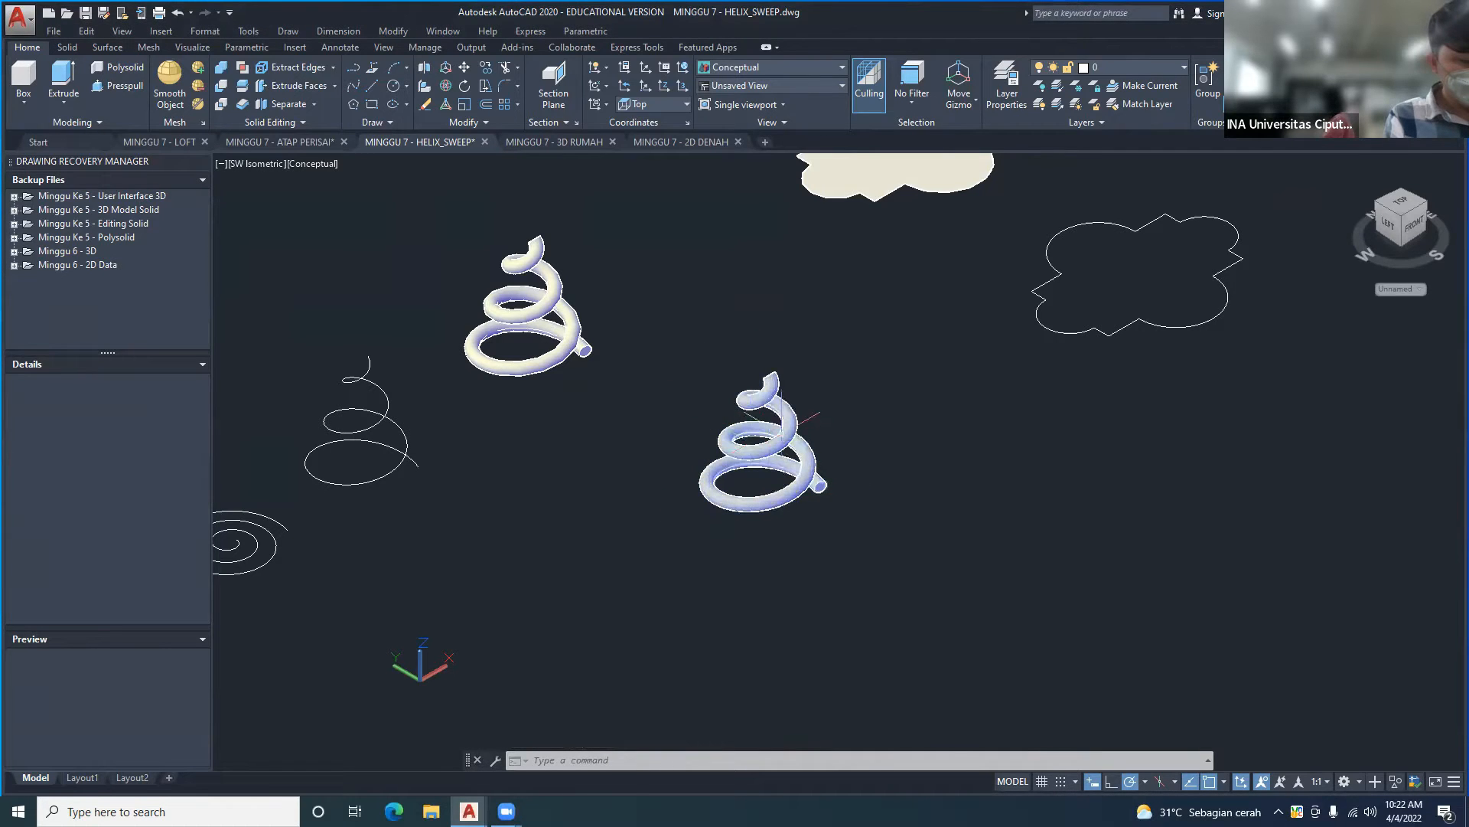
- Create a rectangular planar surface with a diagonal of about 410 units in the empty area beside the unfilled cloud-shaped outline
{"action": "middle_click_drag", "start_coordinate": [941, 436], "coordinate": [743, 528]}
{"action": "scroll", "coordinate": [744, 528], "scroll_direction": "down", "scroll_amount": 2}
{"action": "scroll", "coordinate": [865, 426], "scroll_direction": "up", "scroll_amount": 2}
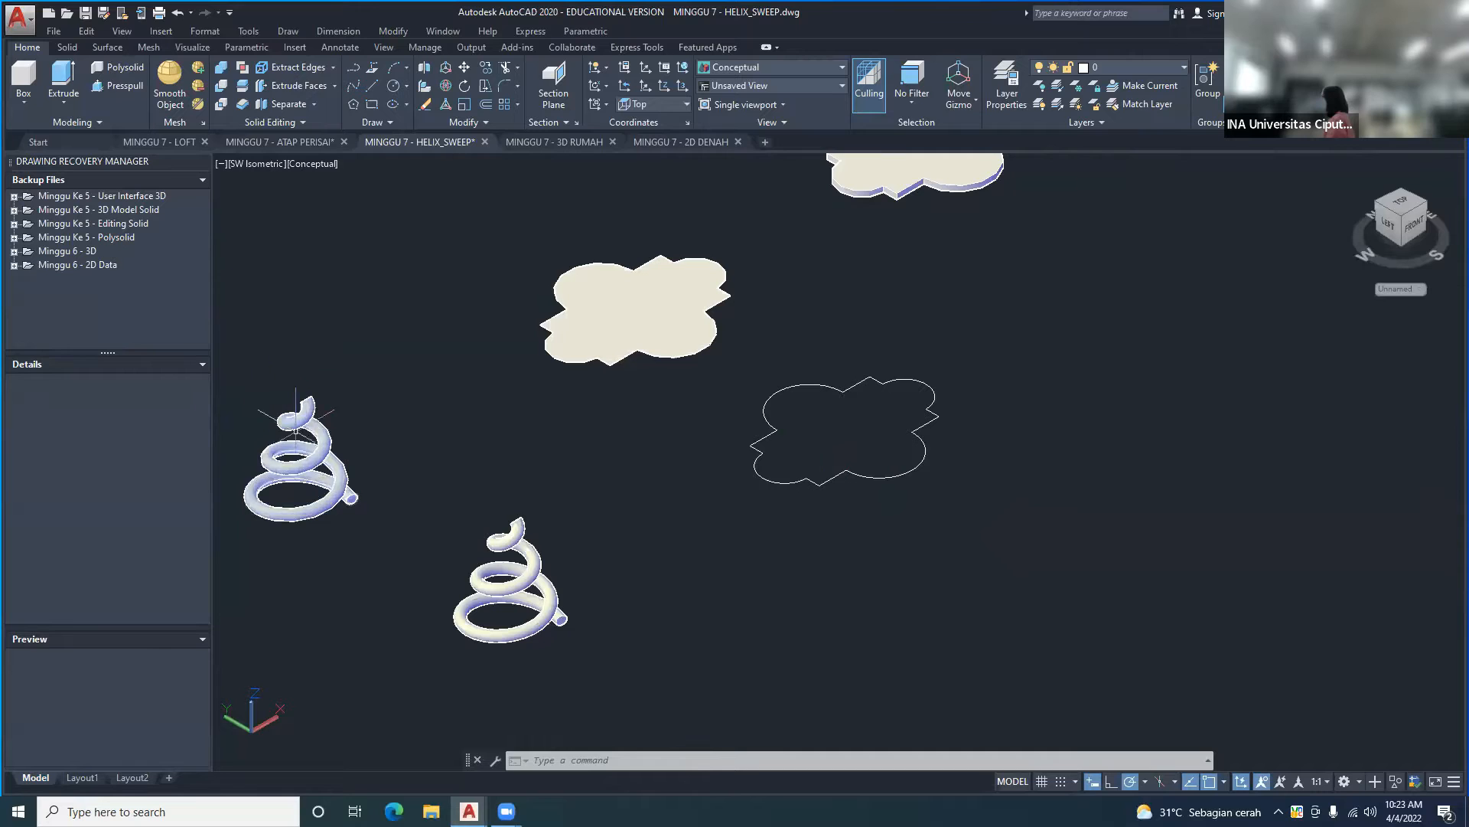
{"action": "left_click", "coordinate": [114, 51]}
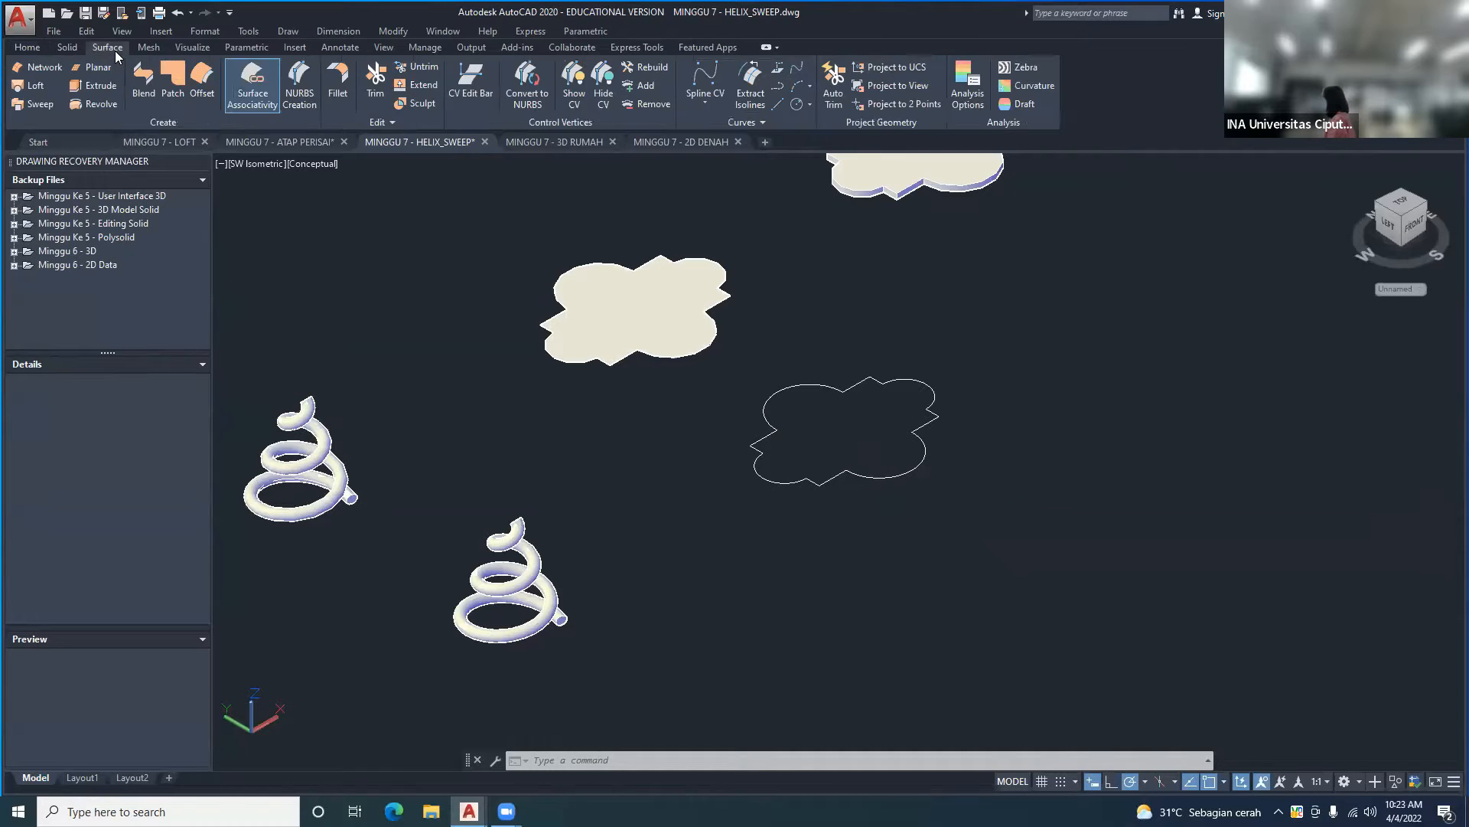
{"action": "left_click", "coordinate": [403, 37]}
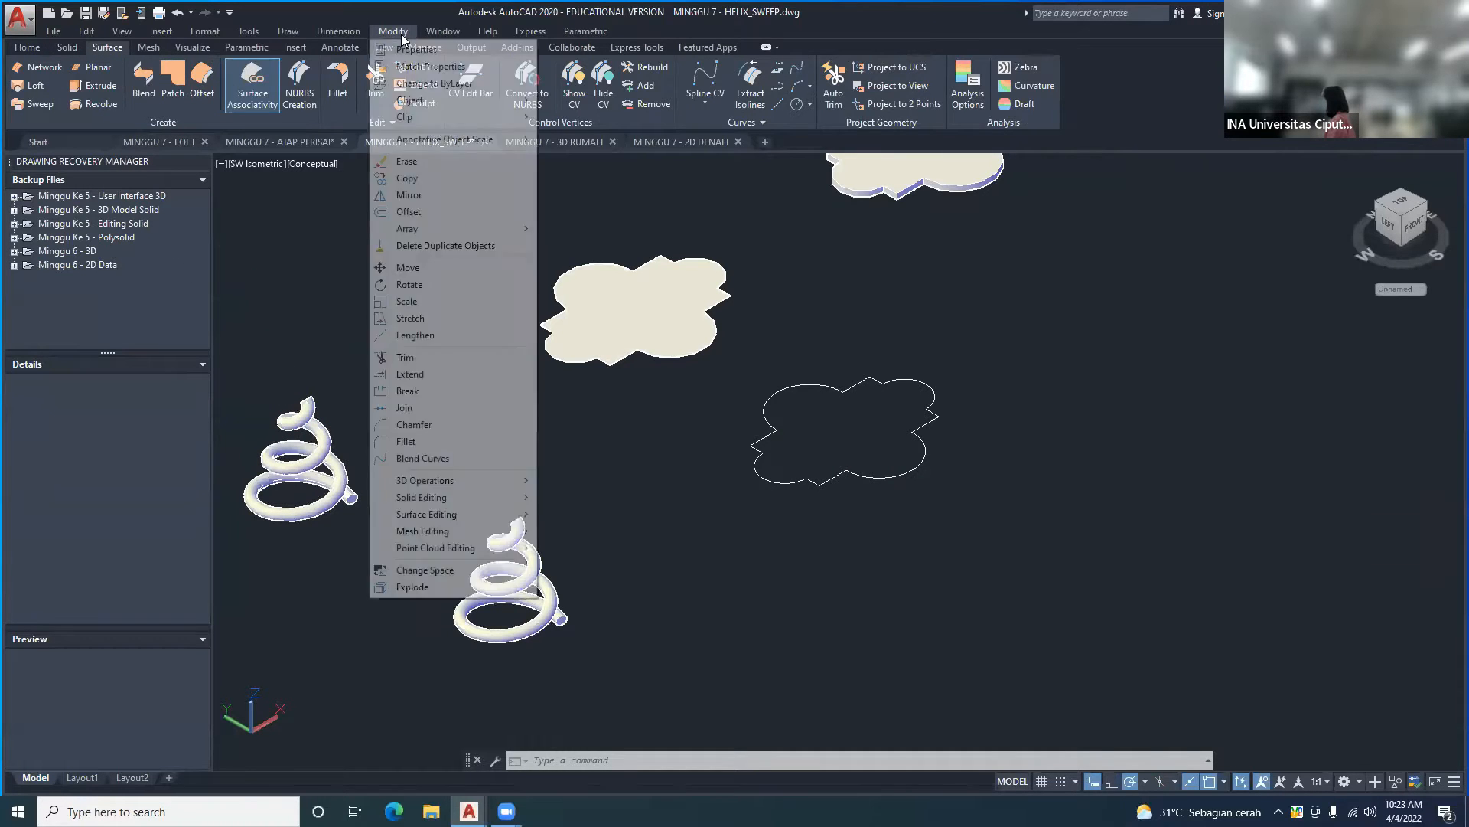
{"action": "mouse_move", "coordinate": [288, 30]}
{"action": "mouse_move", "coordinate": [321, 49]}
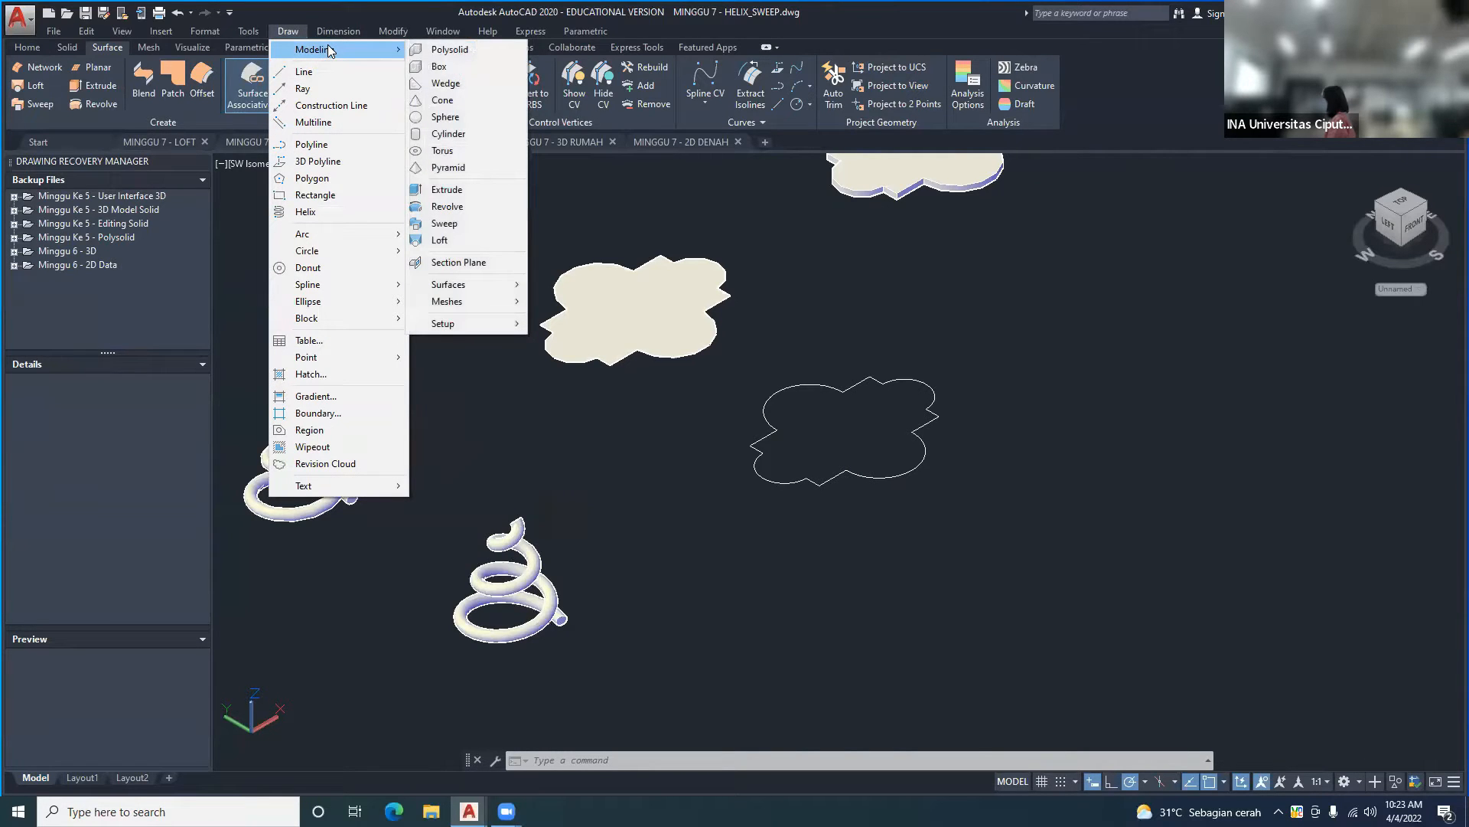
{"action": "mouse_move", "coordinate": [509, 292]}
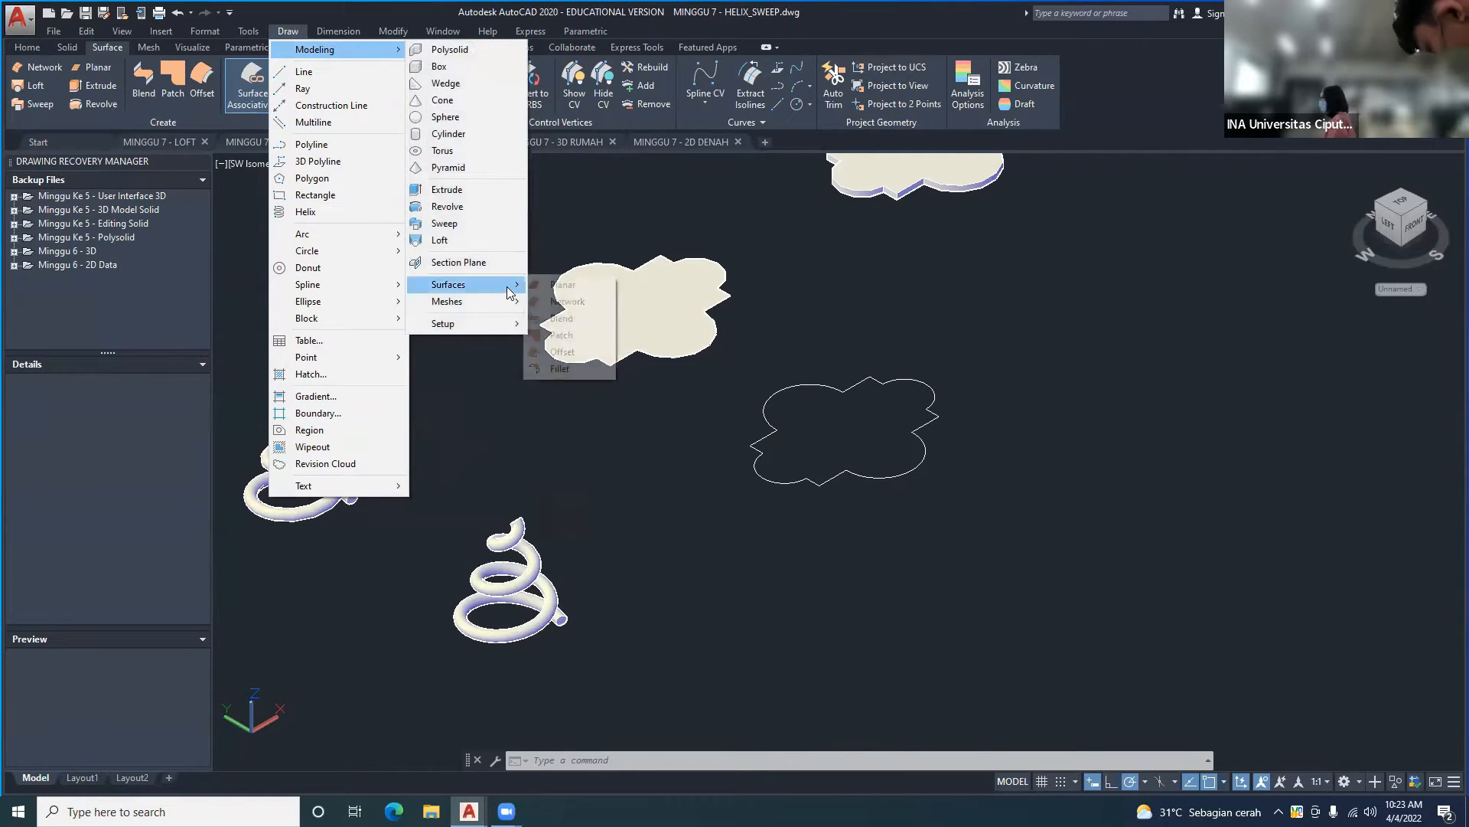
{"action": "left_click", "coordinate": [566, 290]}
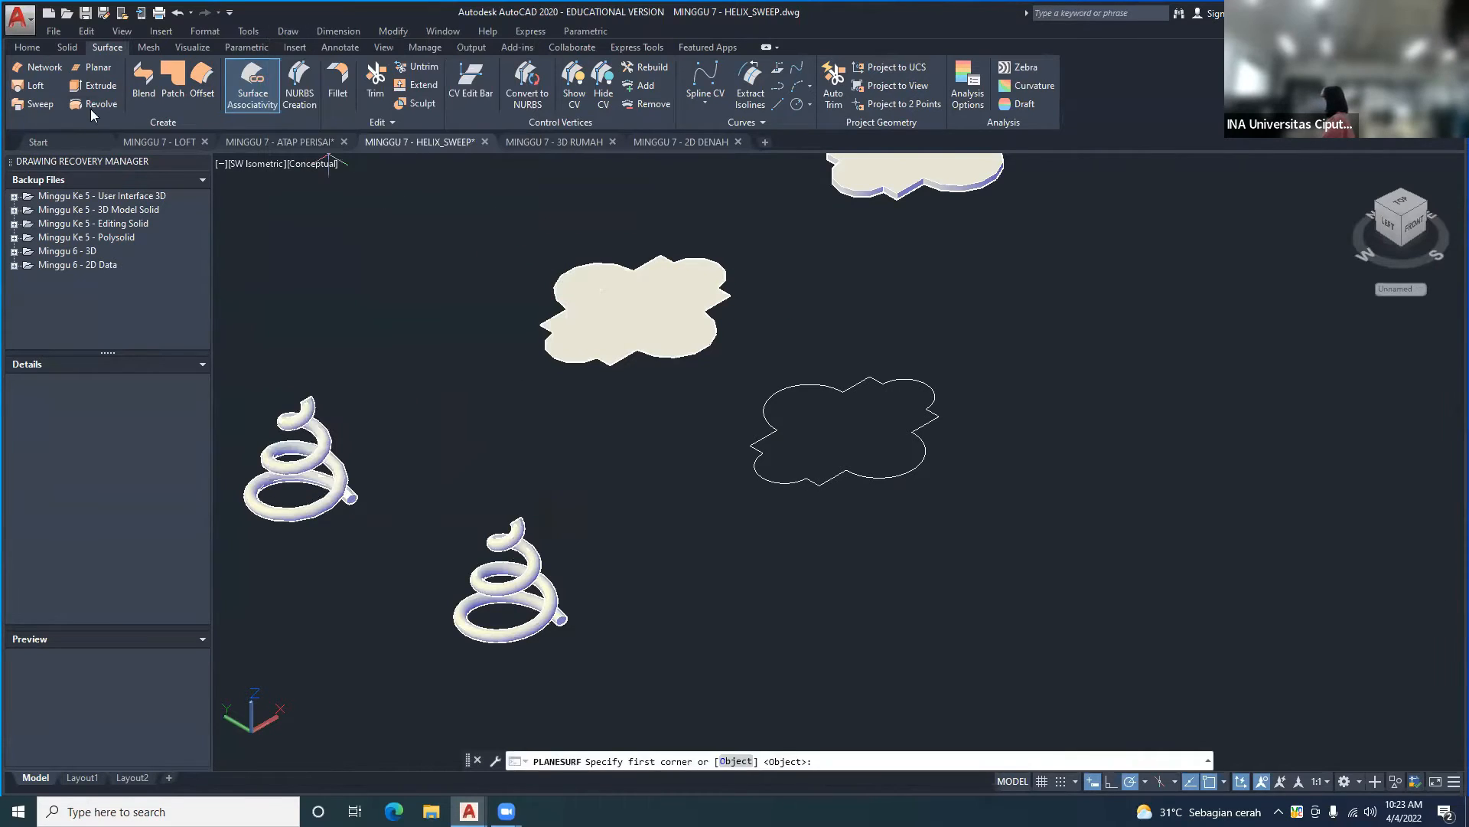
{"action": "left_click", "coordinate": [99, 68]}
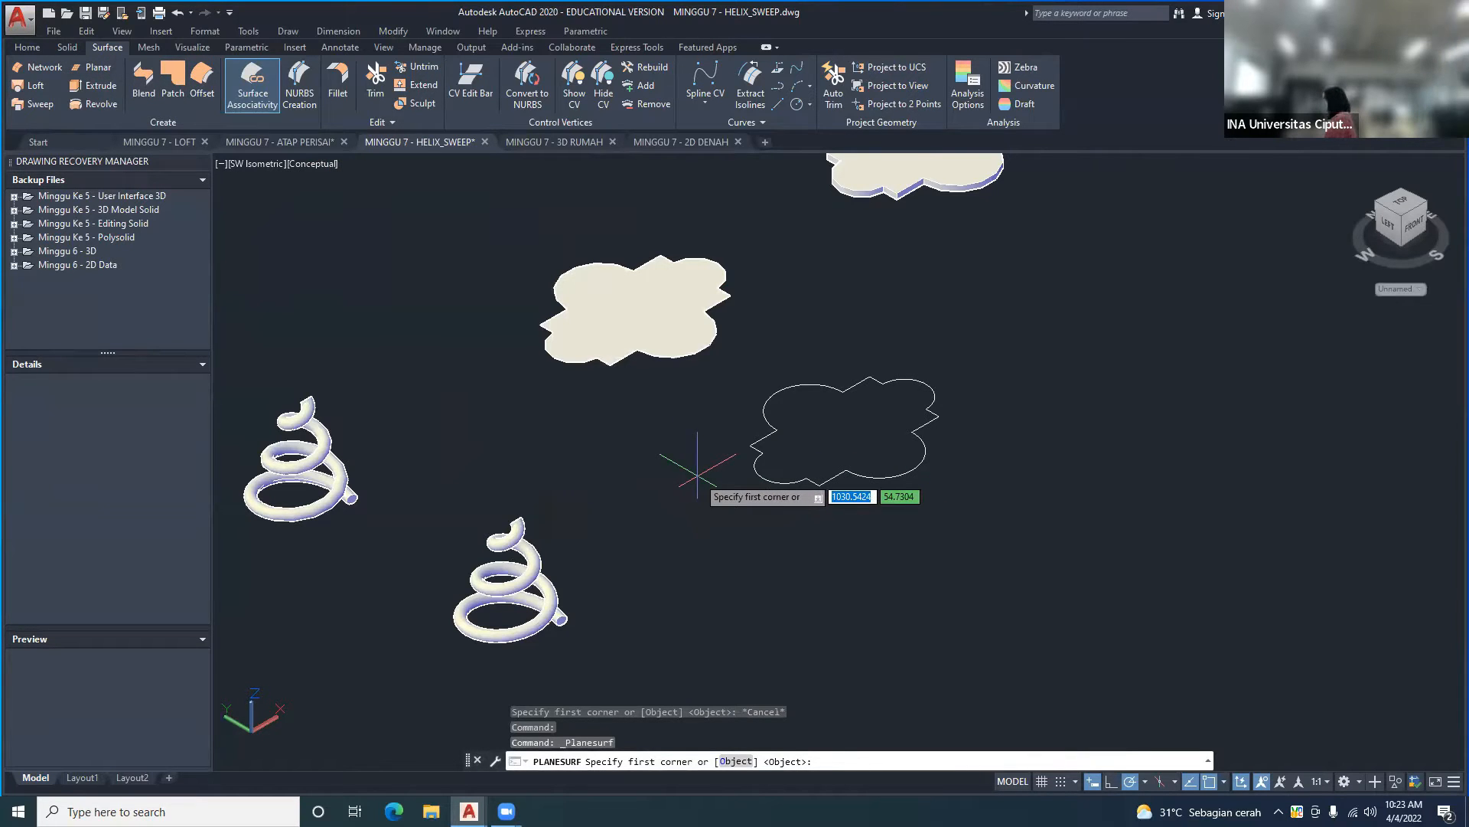
{"action": "middle_click_drag", "start_coordinate": [895, 516], "coordinate": [745, 512]}
{"action": "key", "text": "Escape"}
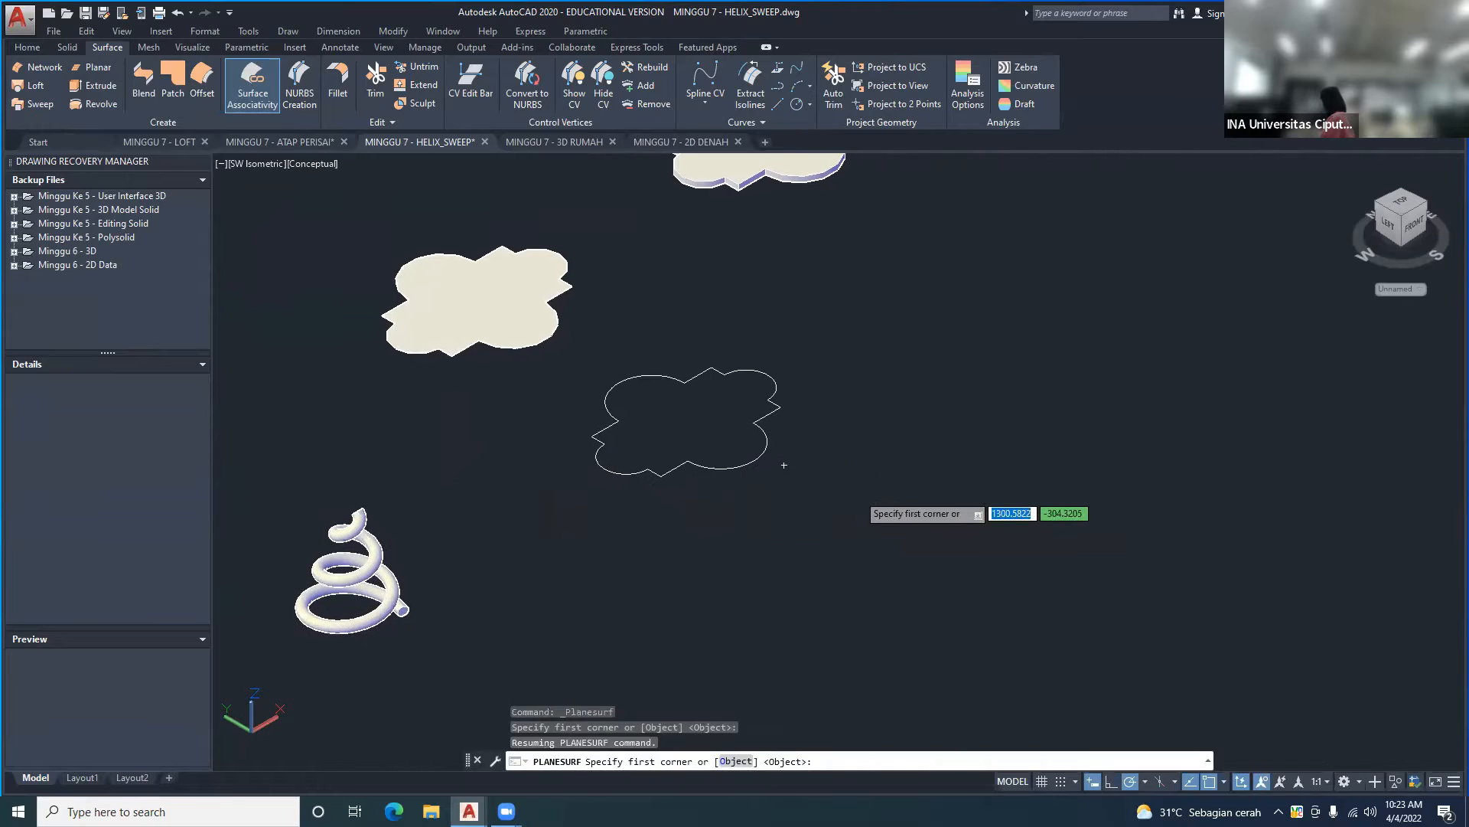
{"action": "left_click", "coordinate": [857, 496]}
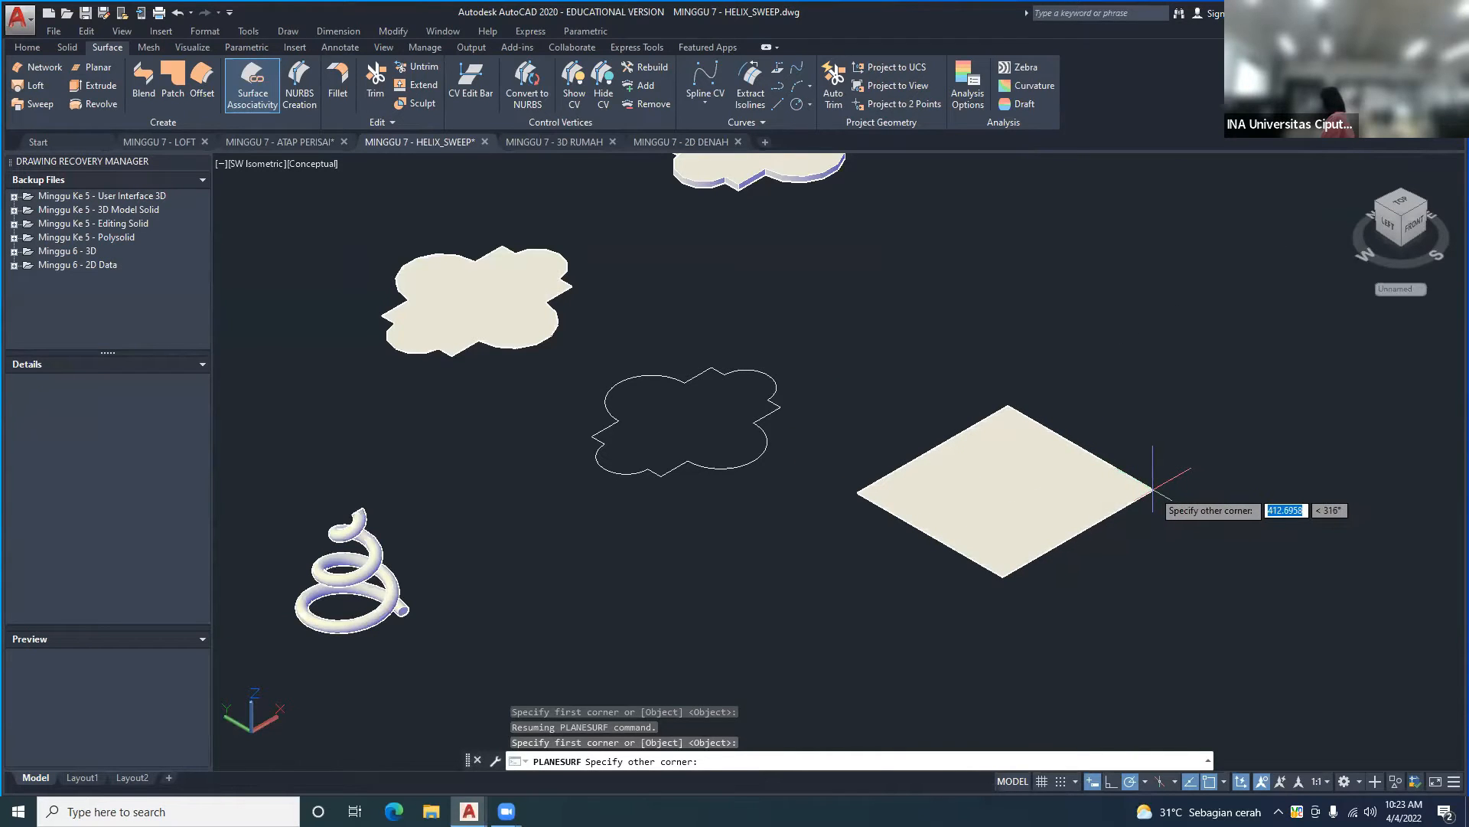
{"action": "left_click", "coordinate": [1153, 488]}
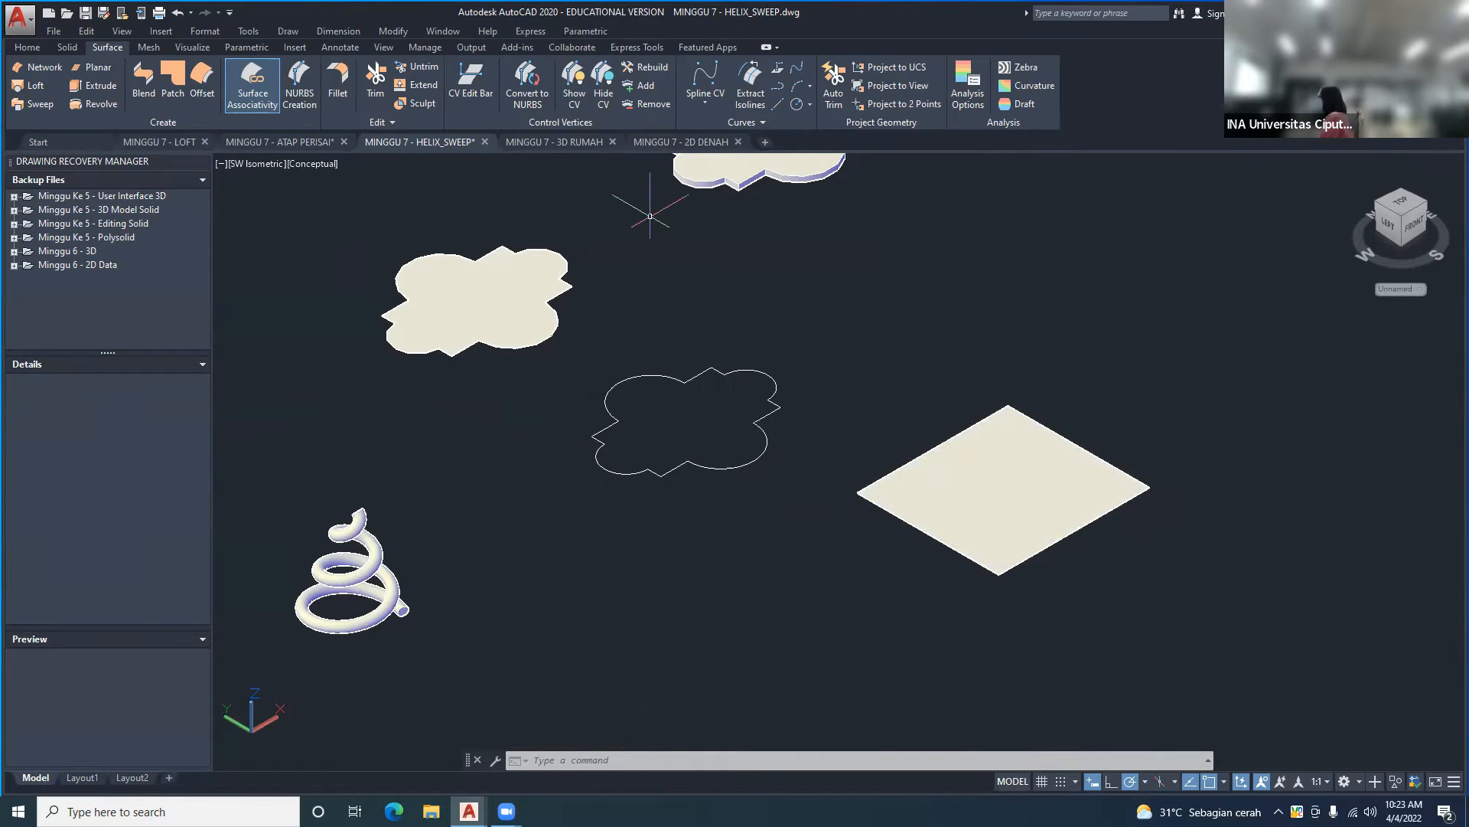
- Create a planar surface from the closed cloud-shaped outline using the Object option and inspect it from other angles
{"action": "left_click", "coordinate": [288, 30]}
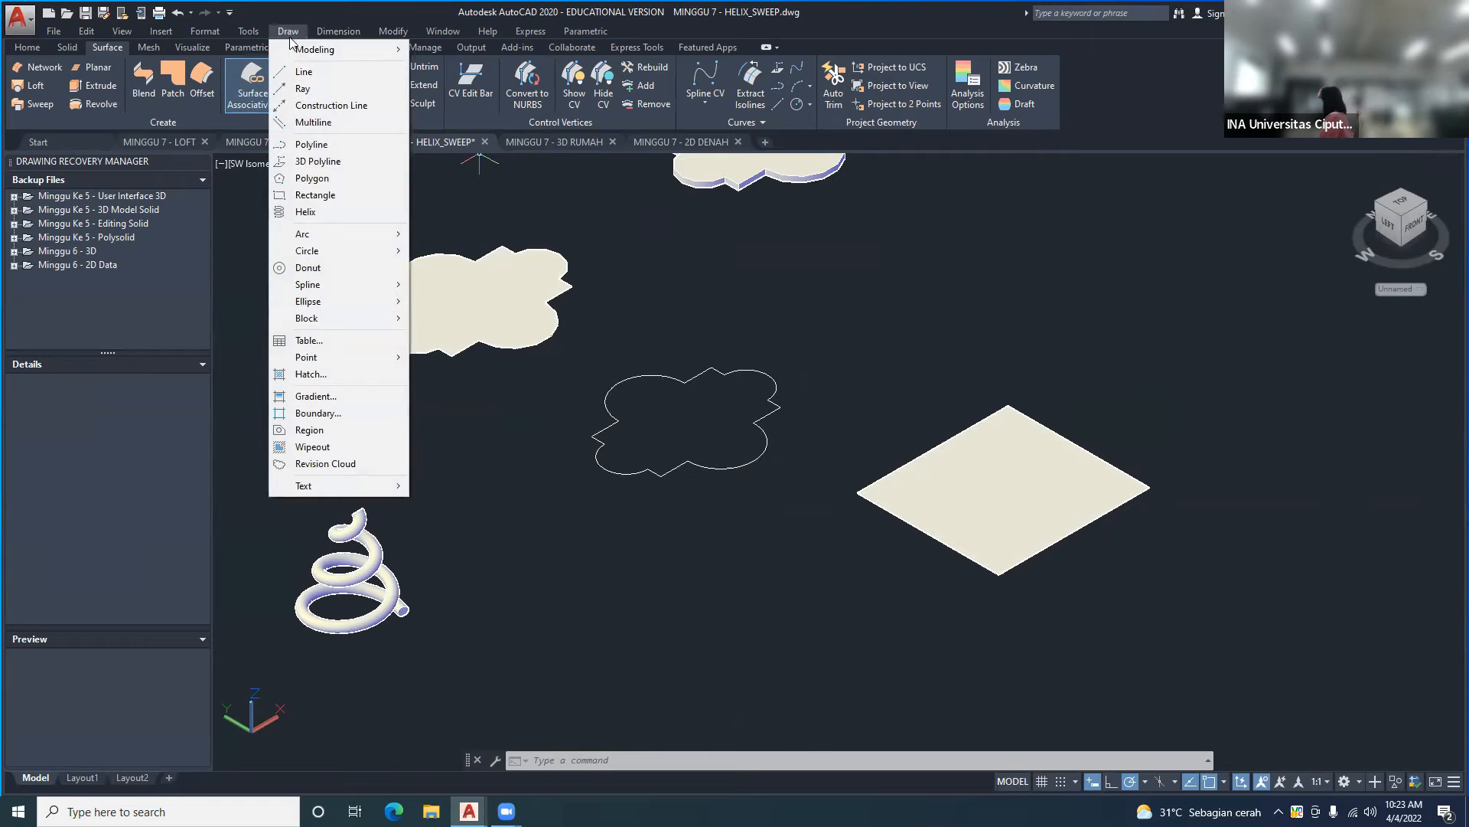
{"action": "mouse_move", "coordinate": [291, 52]}
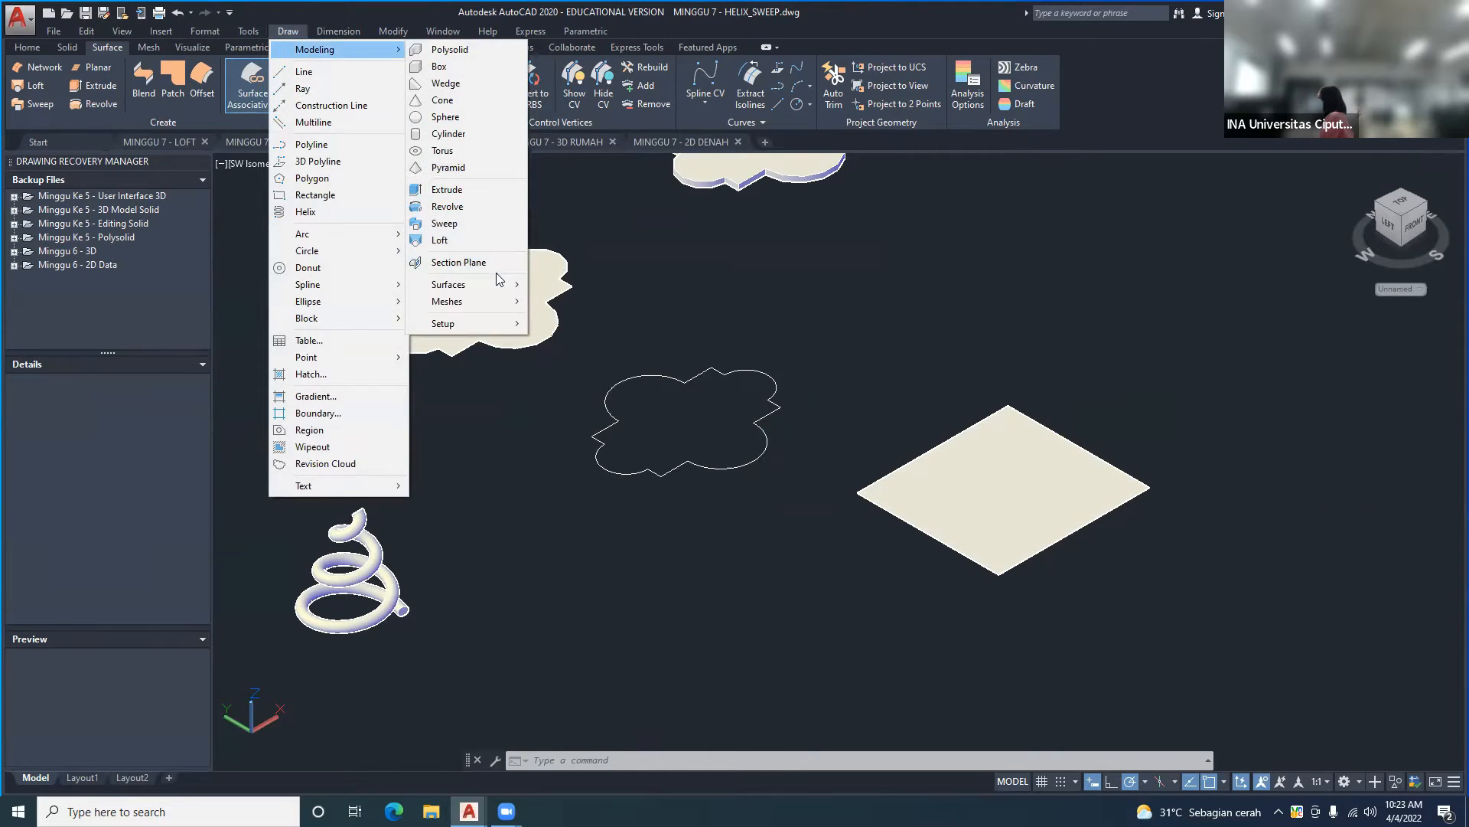
{"action": "mouse_move", "coordinate": [502, 285]}
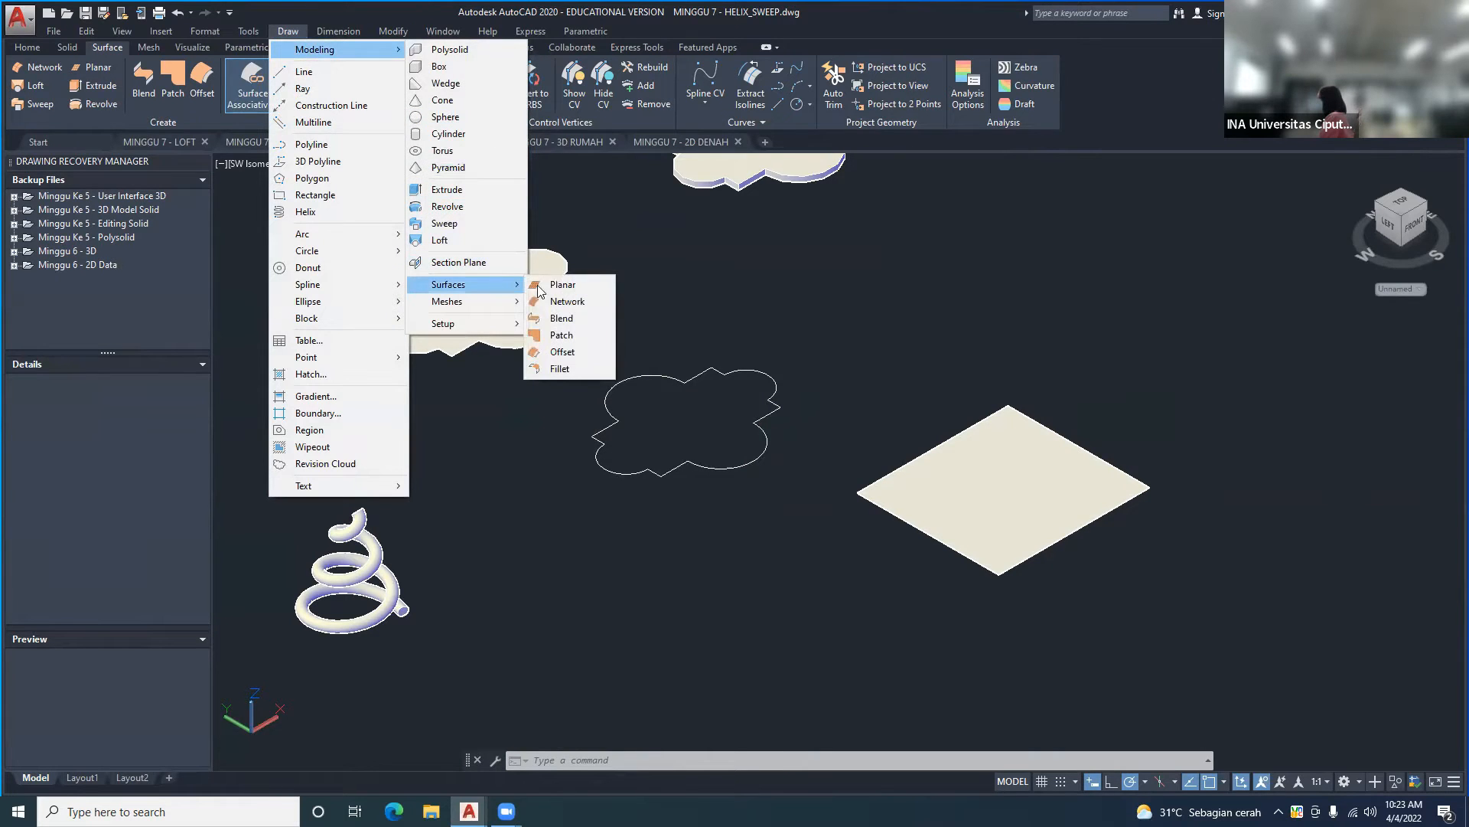
{"action": "left_click", "coordinate": [586, 286]}
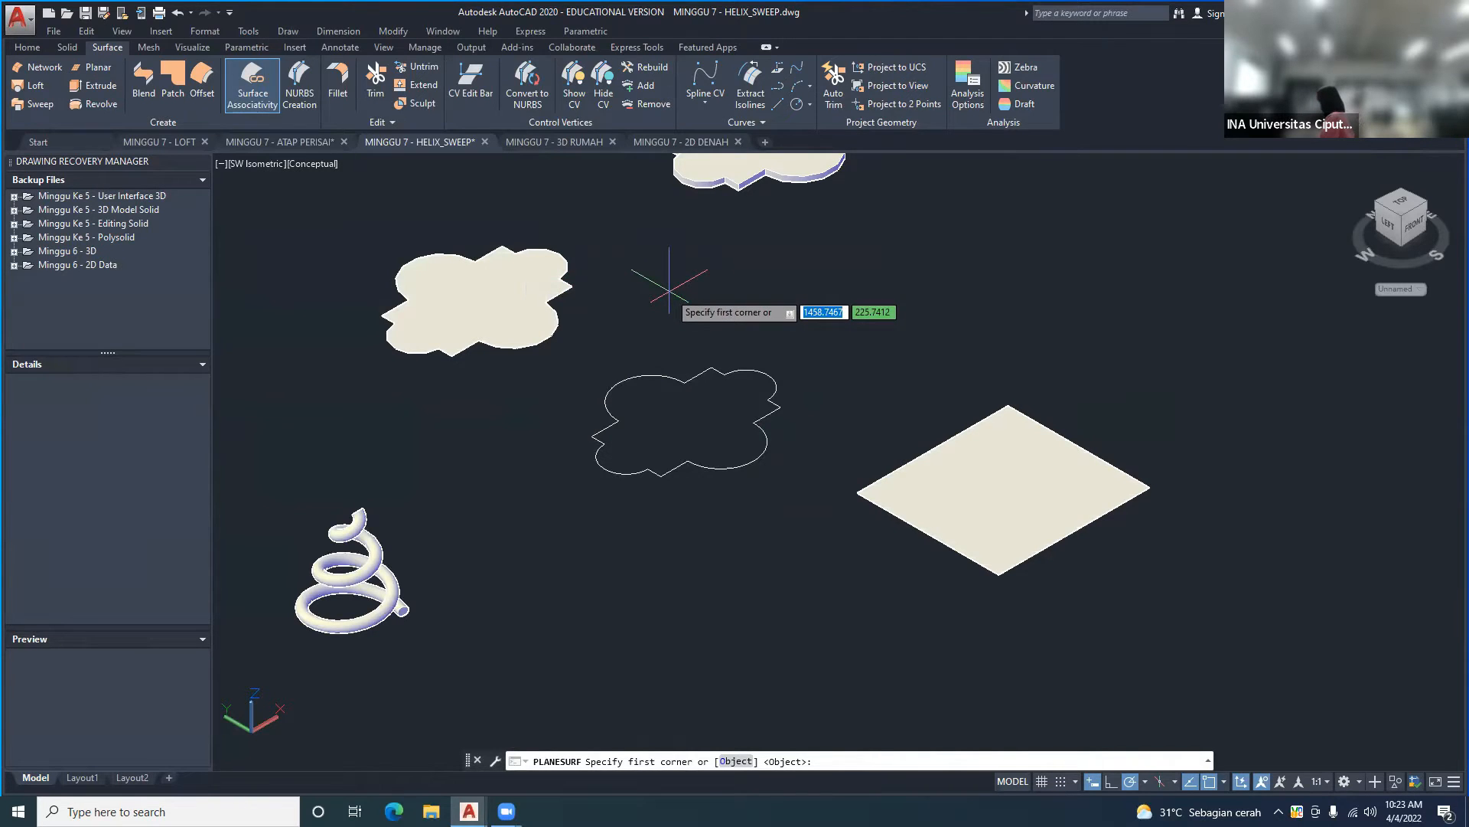
{"action": "type", "text": "o"}
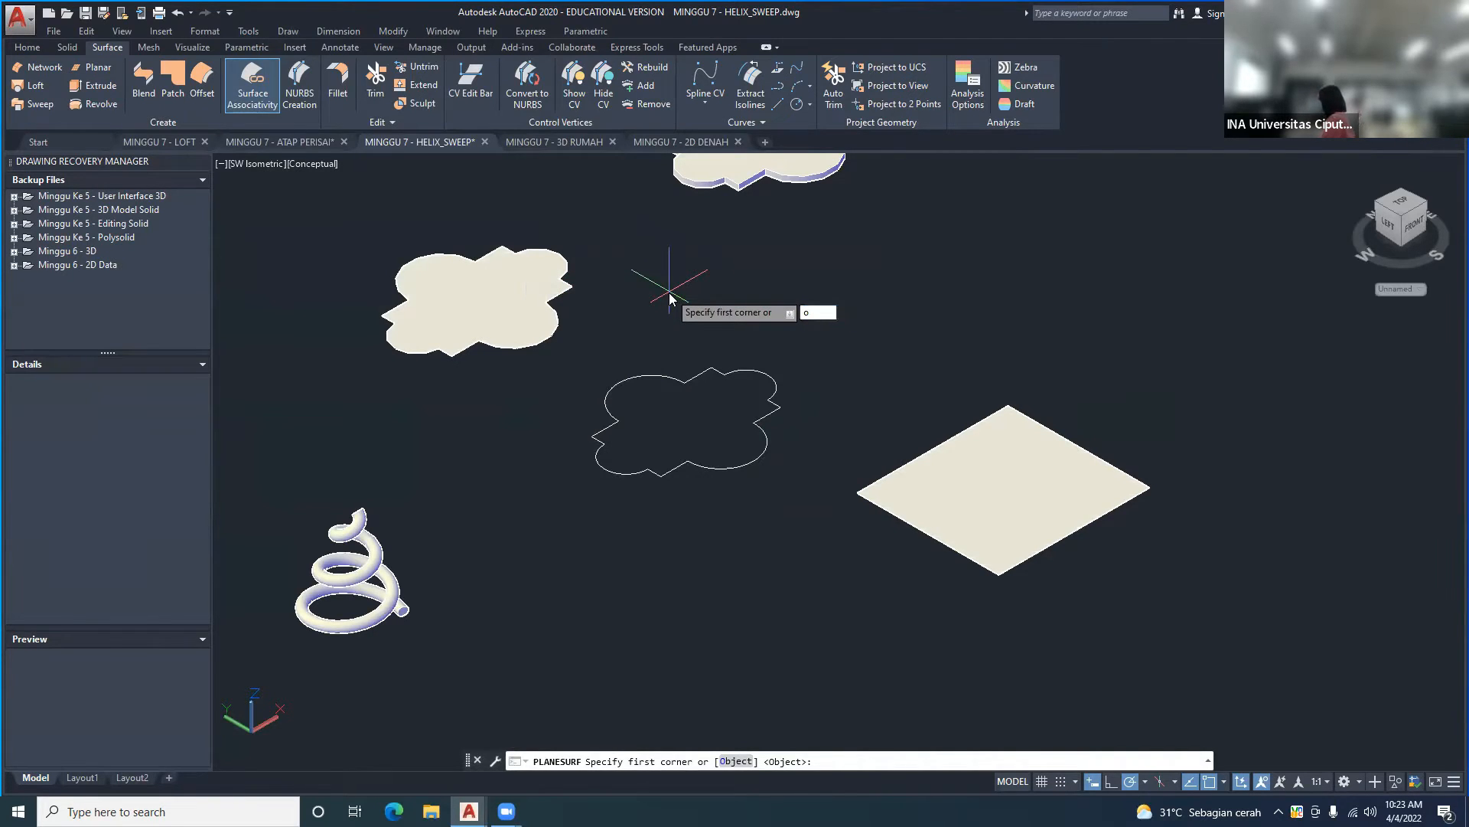
{"action": "key", "text": "Return"}
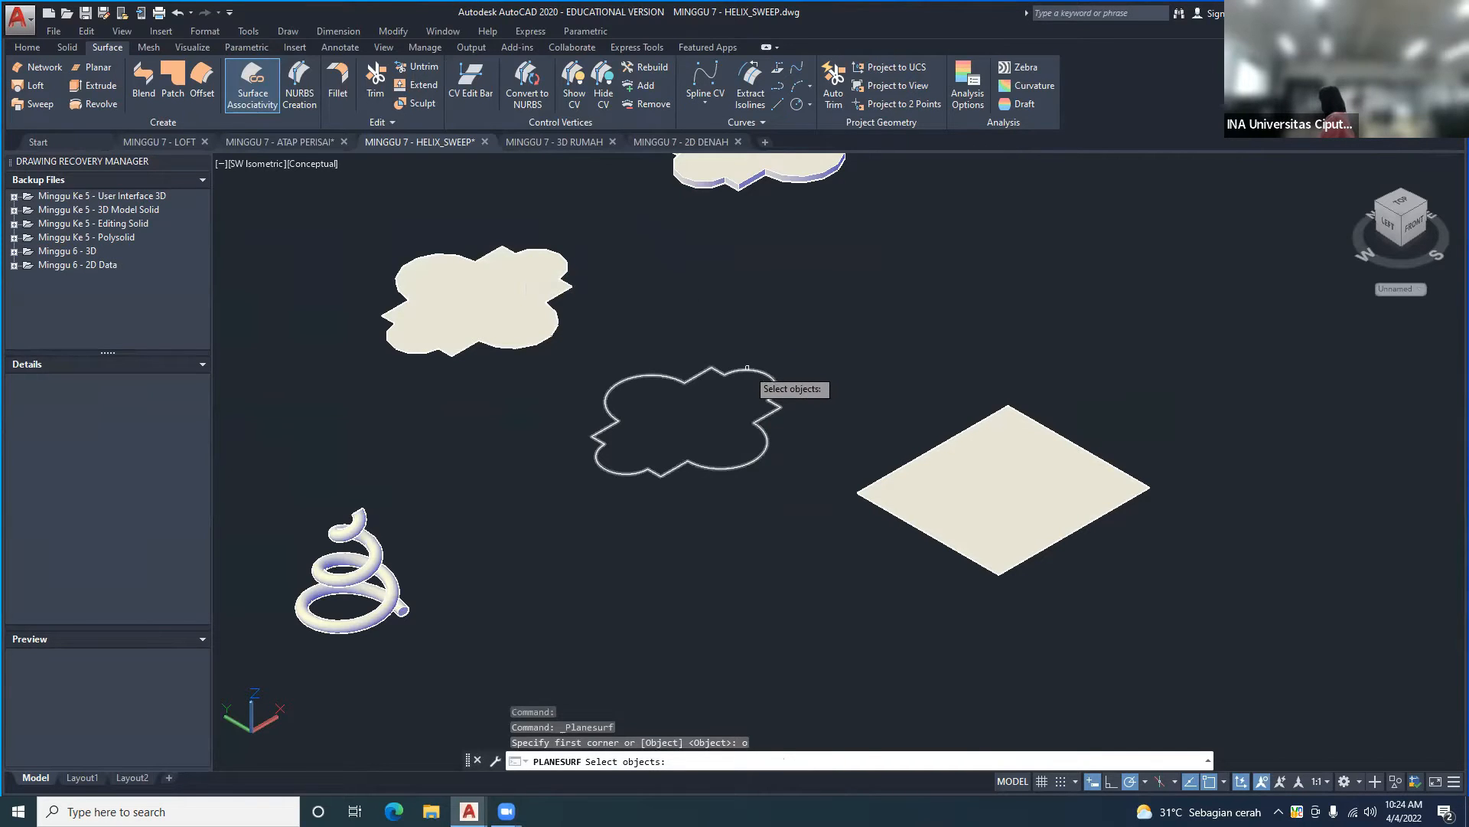
{"action": "left_click", "coordinate": [747, 368]}
{"action": "key", "text": "Return"}
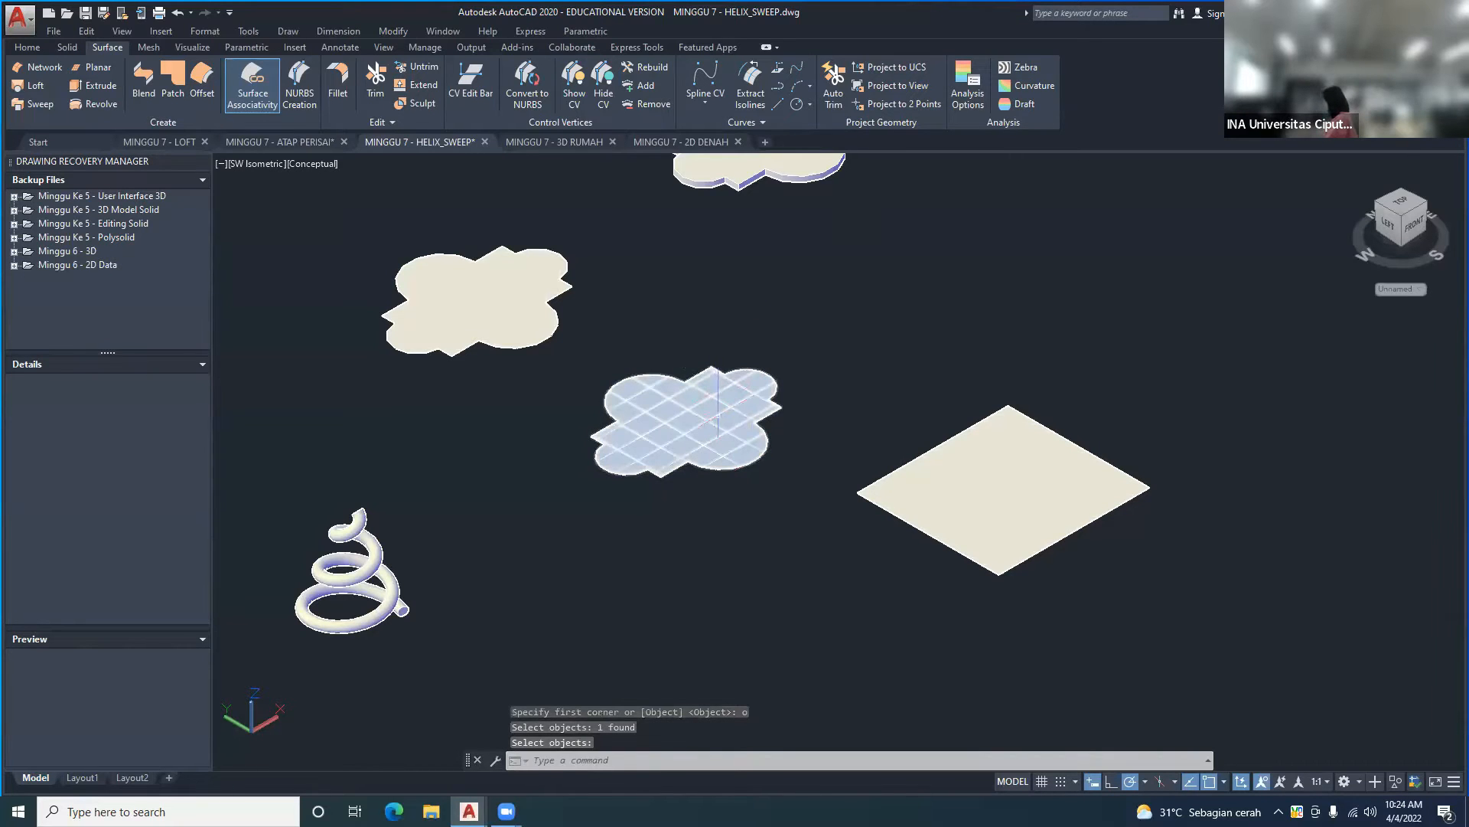
{"action": "middle_click_drag", "start_coordinate": [708, 429], "coordinate": [690, 386], "text": "shift"}
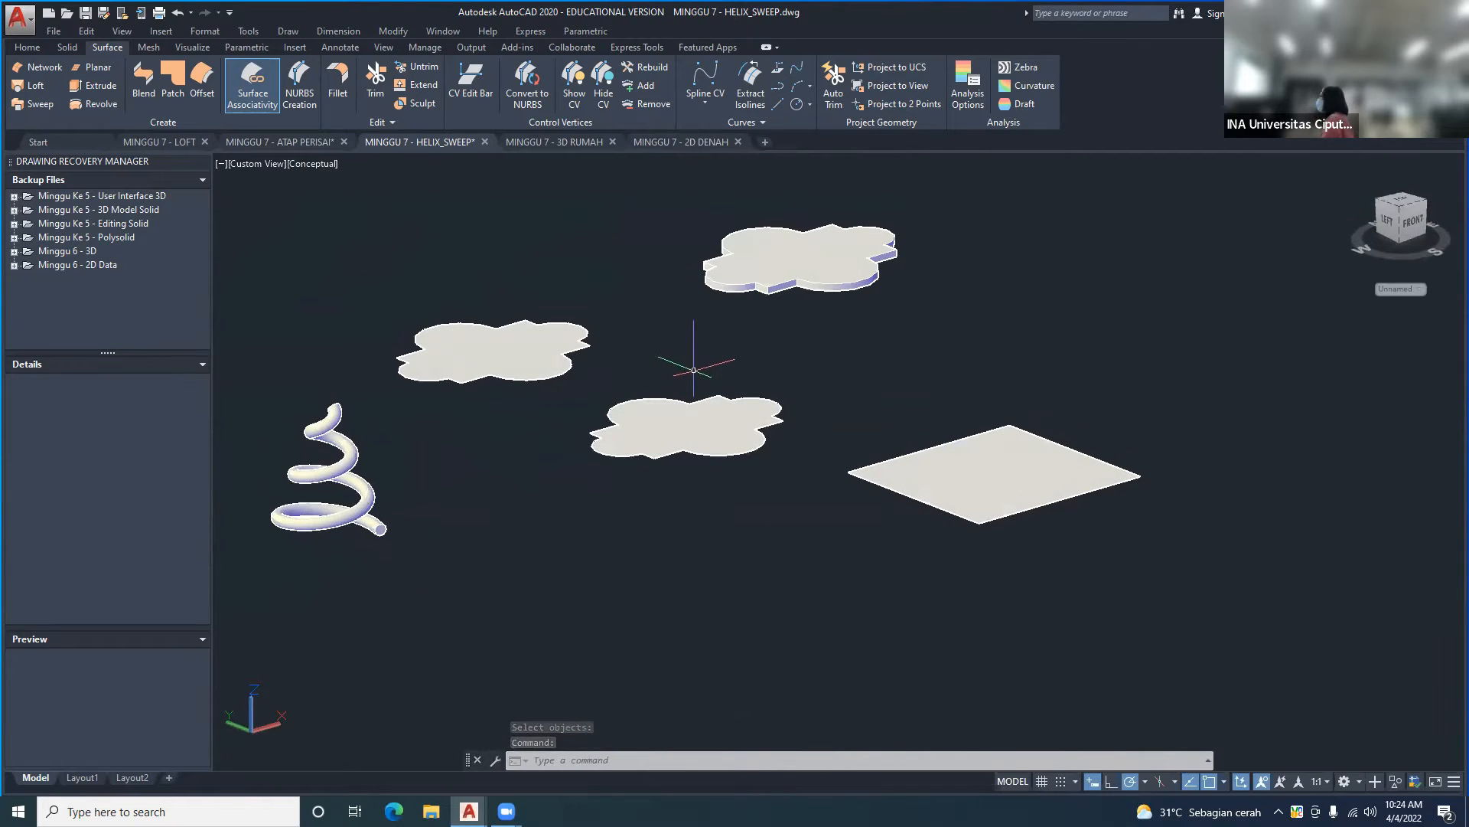
{"action": "middle_click_drag", "start_coordinate": [698, 365], "coordinate": [599, 497], "text": "shift"}
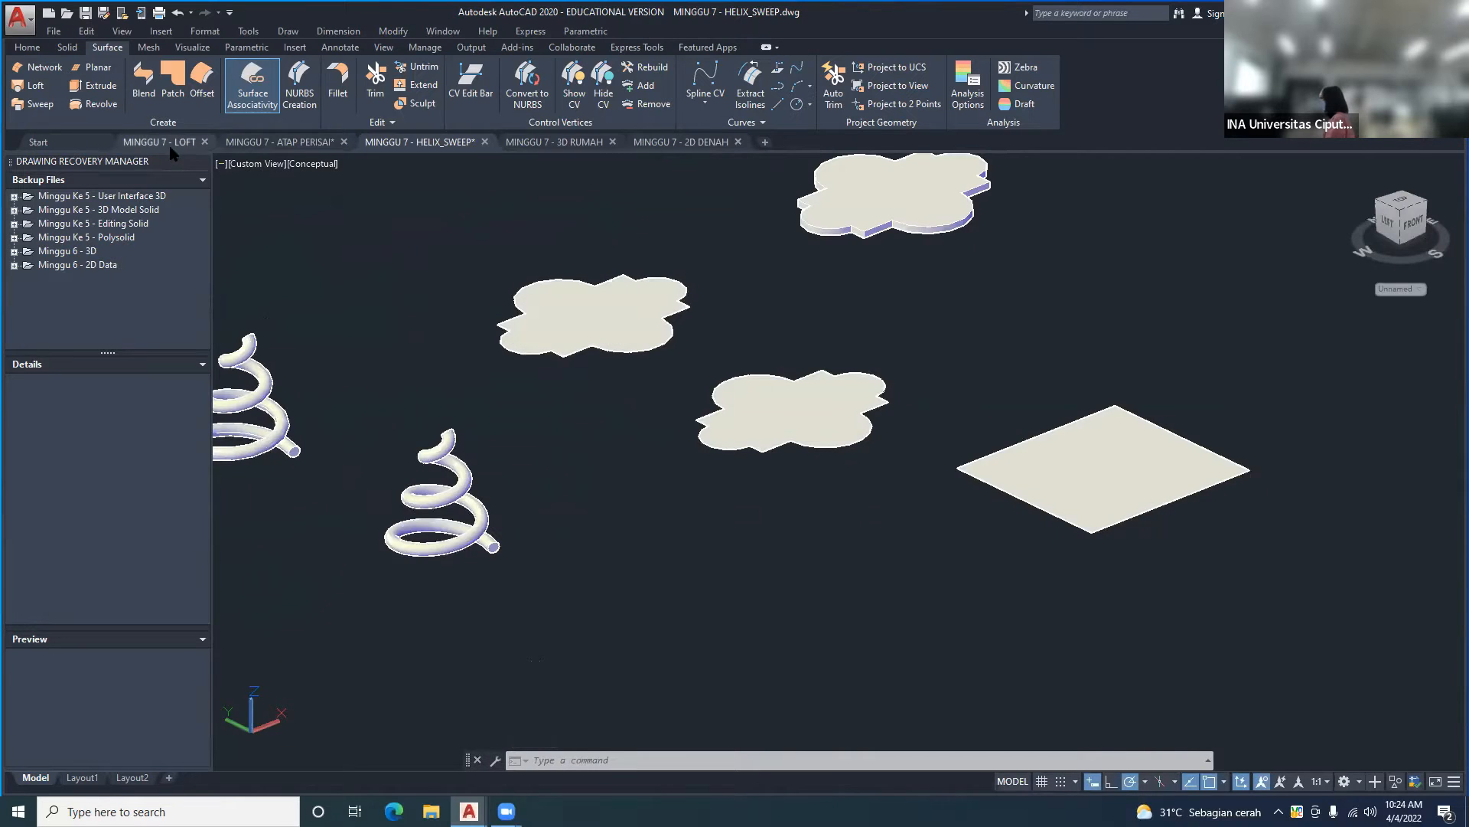
- Switch to the MINGGU 7 - LOFT drawing and bring its example solids and wireframe profiles into view
{"action": "left_click", "coordinate": [172, 144]}
{"action": "middle_click_drag", "start_coordinate": [623, 424], "coordinate": [634, 295]}
{"action": "mouse_move", "coordinate": [765, 380]}
{"action": "middle_mouse_down"}
{"action": "mouse_move", "coordinate": [698, 436]}
{"action": "mouse_move", "coordinate": [715, 434]}
{"action": "middle_mouse_up"}
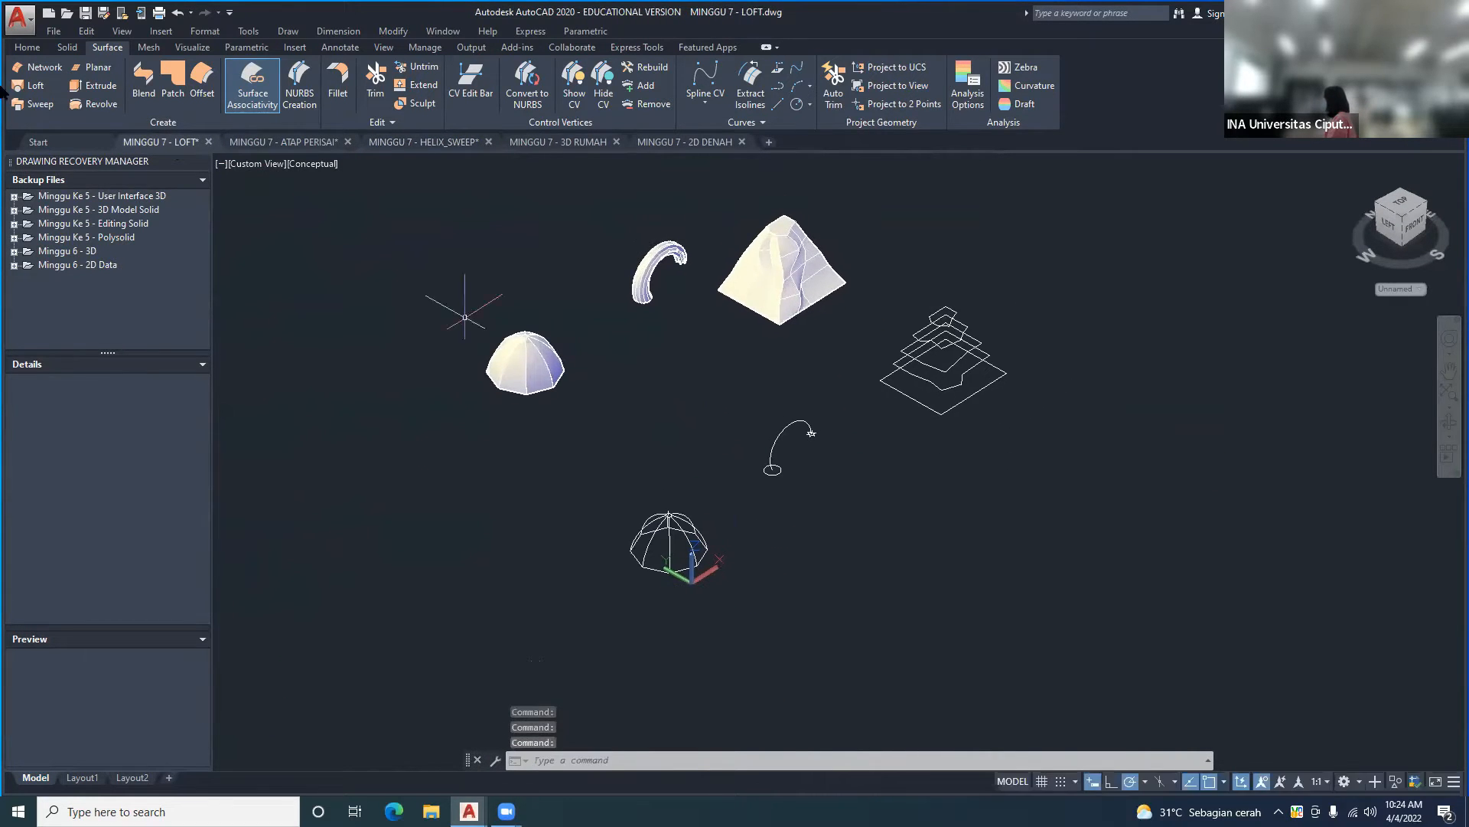
{"action": "left_click", "coordinate": [288, 31]}
{"action": "mouse_move", "coordinate": [314, 51]}
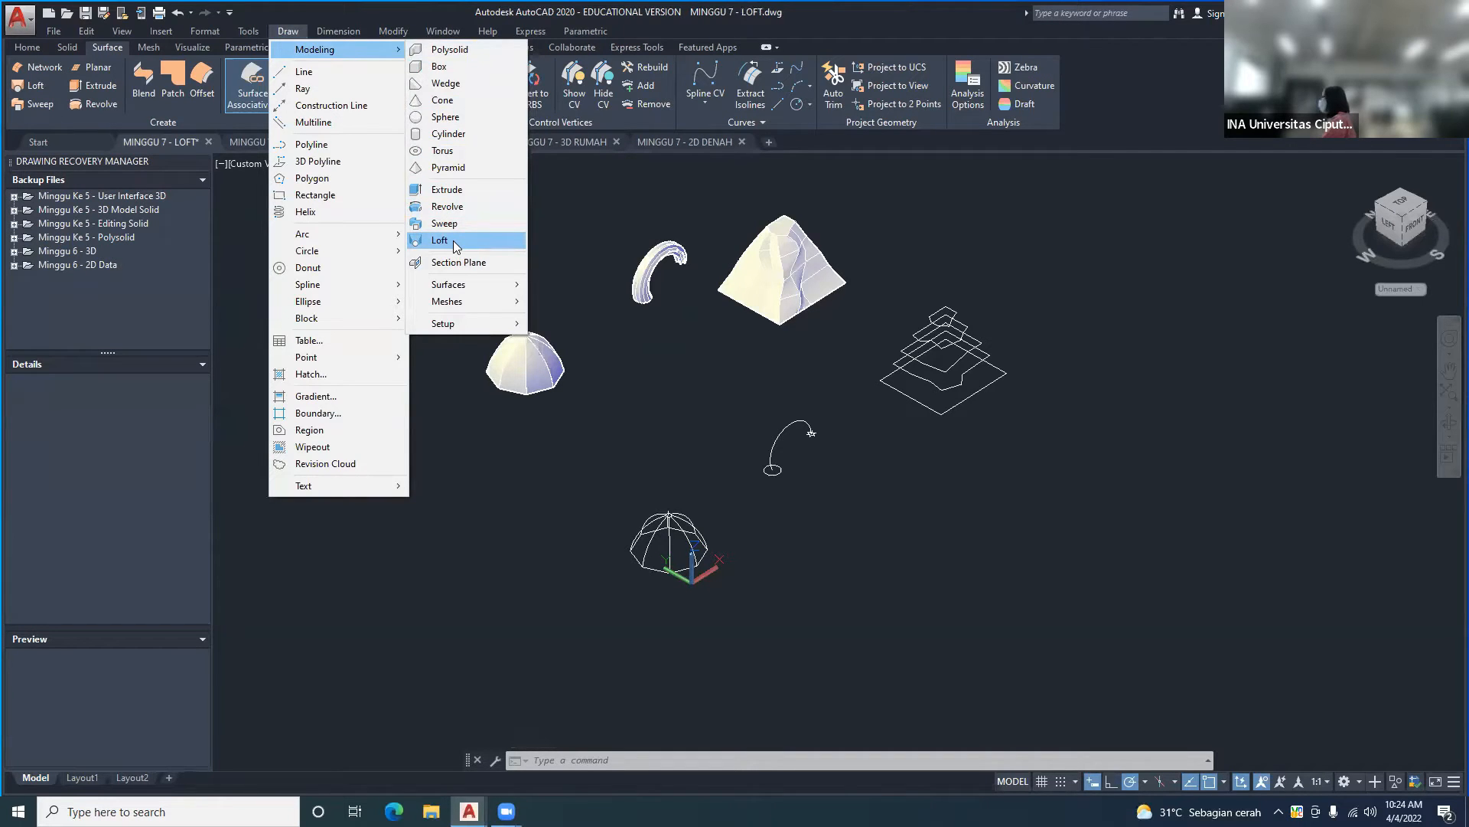
{"action": "key", "text": "Escape"}
{"action": "key", "text": "Escape"}
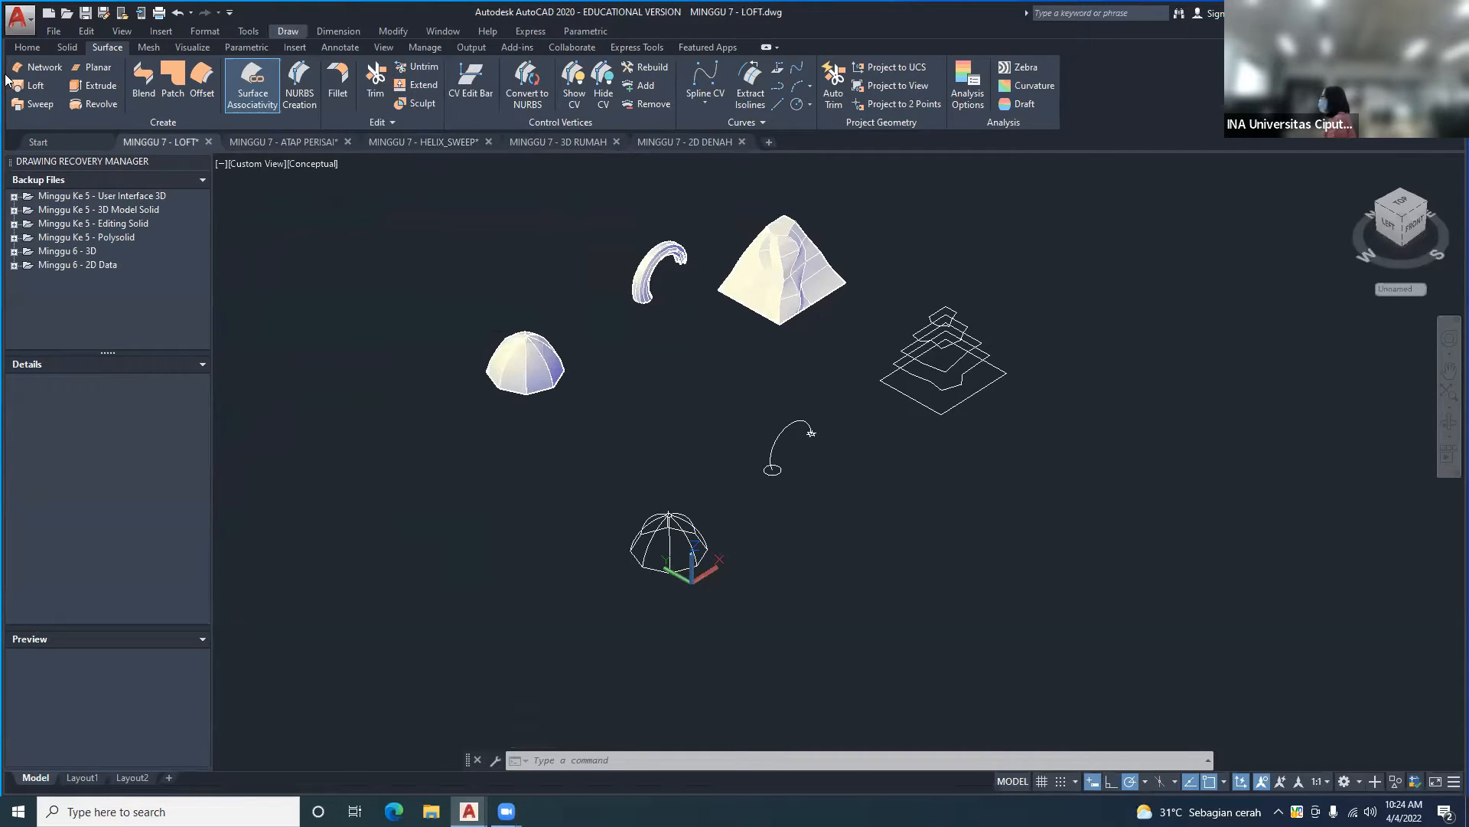
- Loft the five stacked pyramid outlines from the base up to the smallest outline, using the Cross sections only option
{"action": "left_click", "coordinate": [26, 47]}
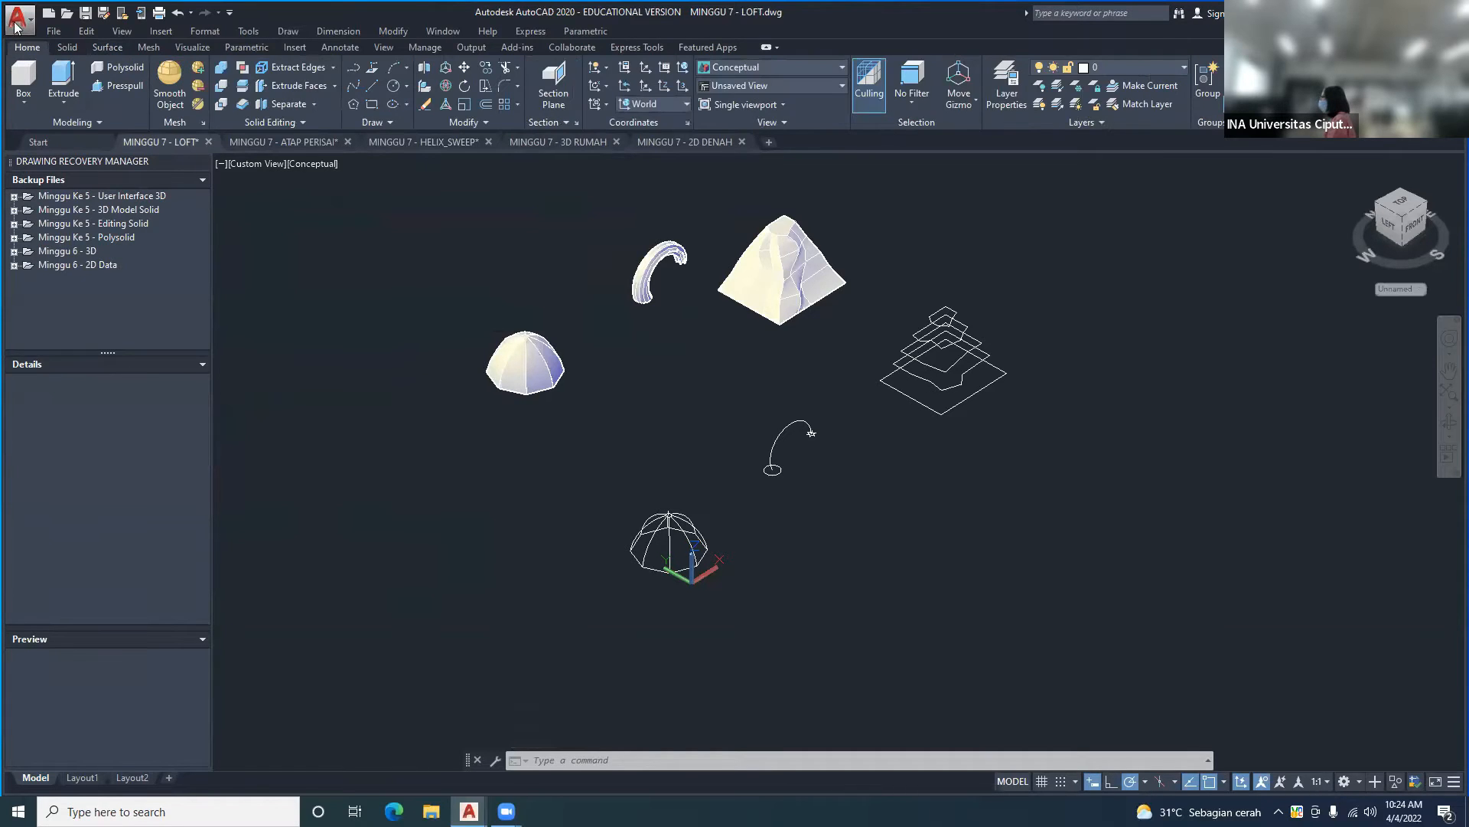
{"action": "left_click", "coordinate": [64, 106]}
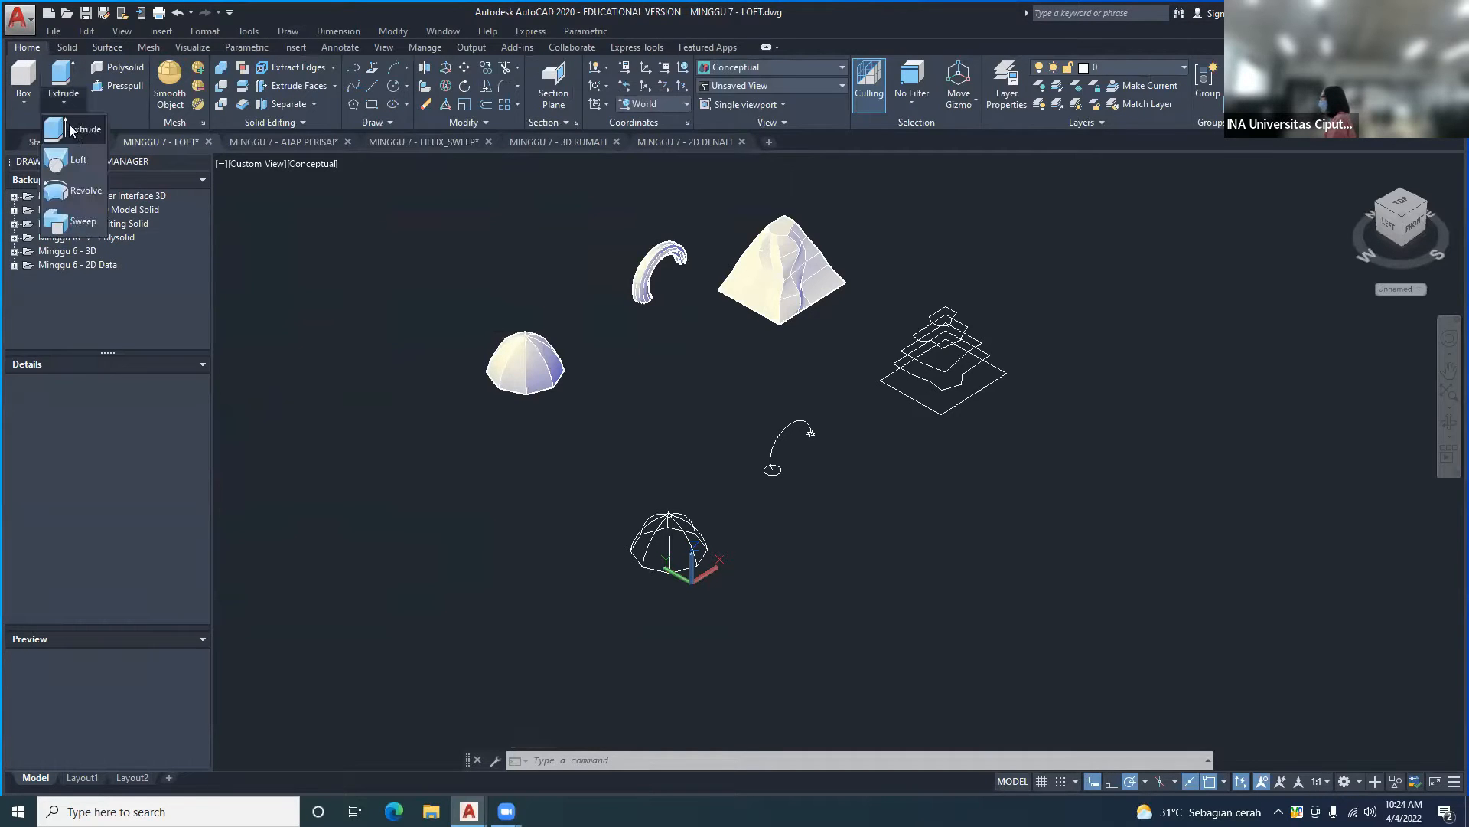
{"action": "left_click", "coordinate": [88, 161]}
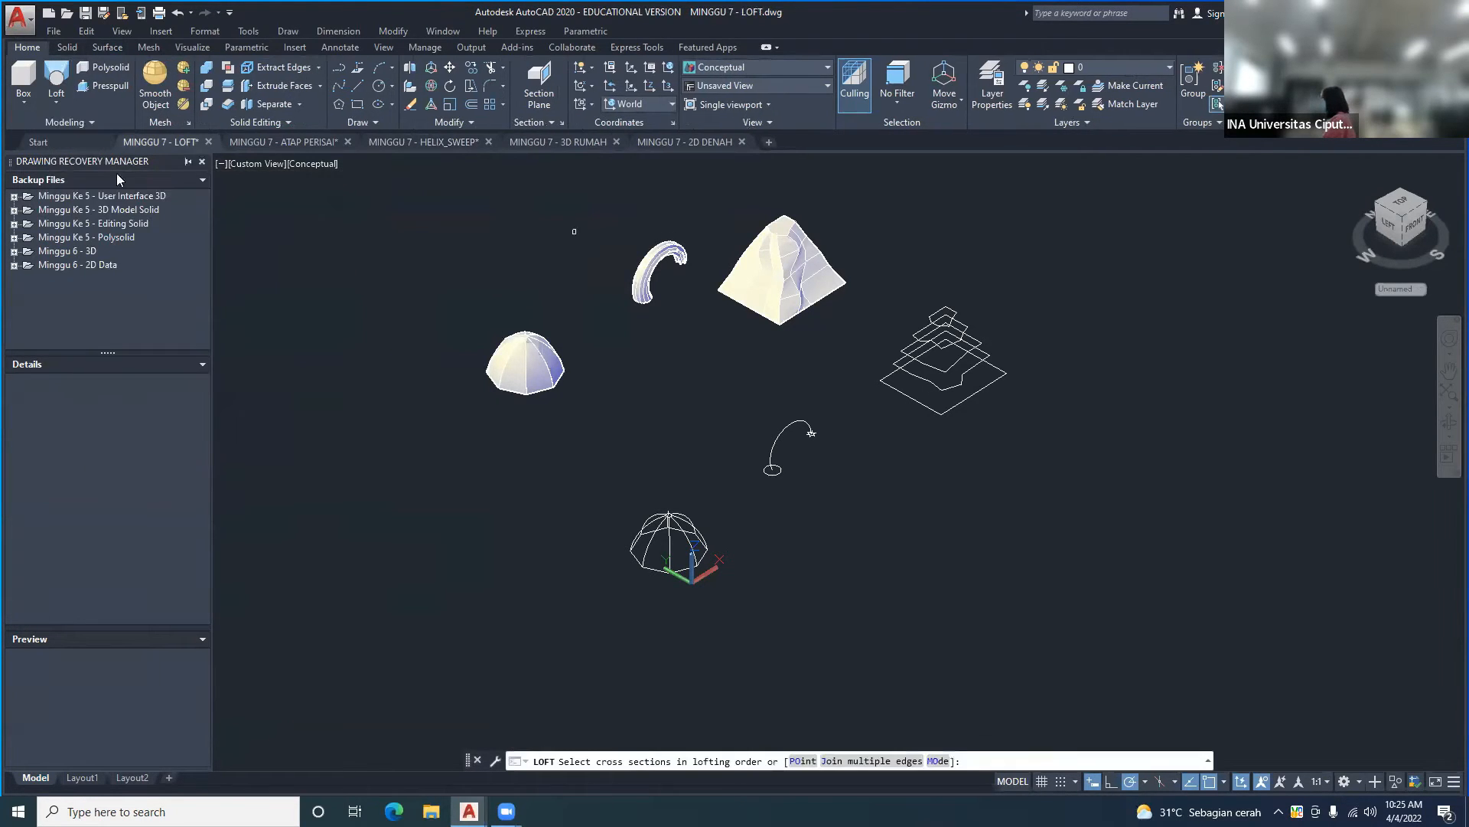
{"action": "left_click", "coordinate": [55, 104]}
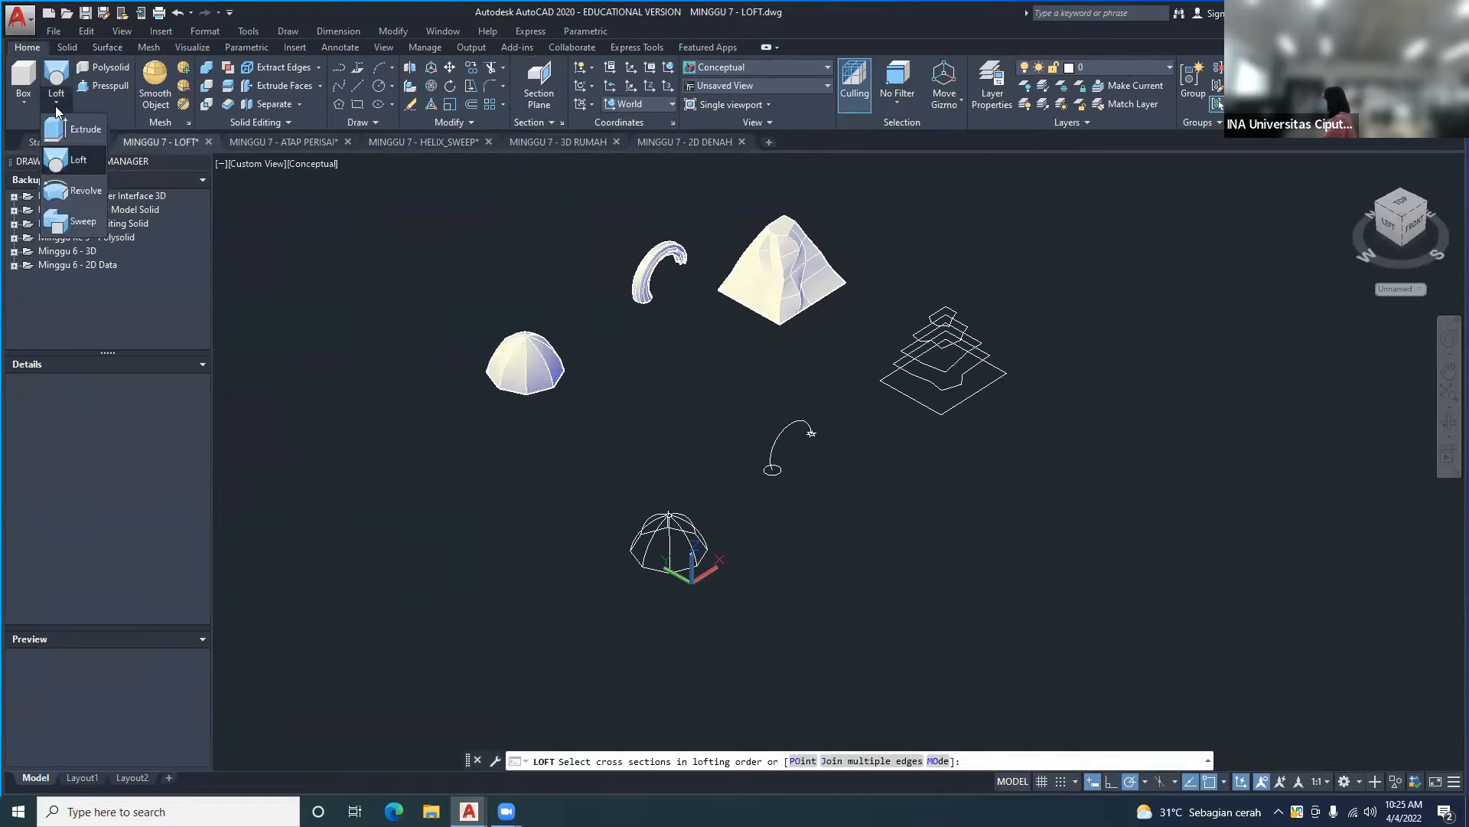
{"action": "left_click", "coordinate": [82, 168]}
{"action": "middle_click_drag", "start_coordinate": [873, 478], "coordinate": [728, 469]}
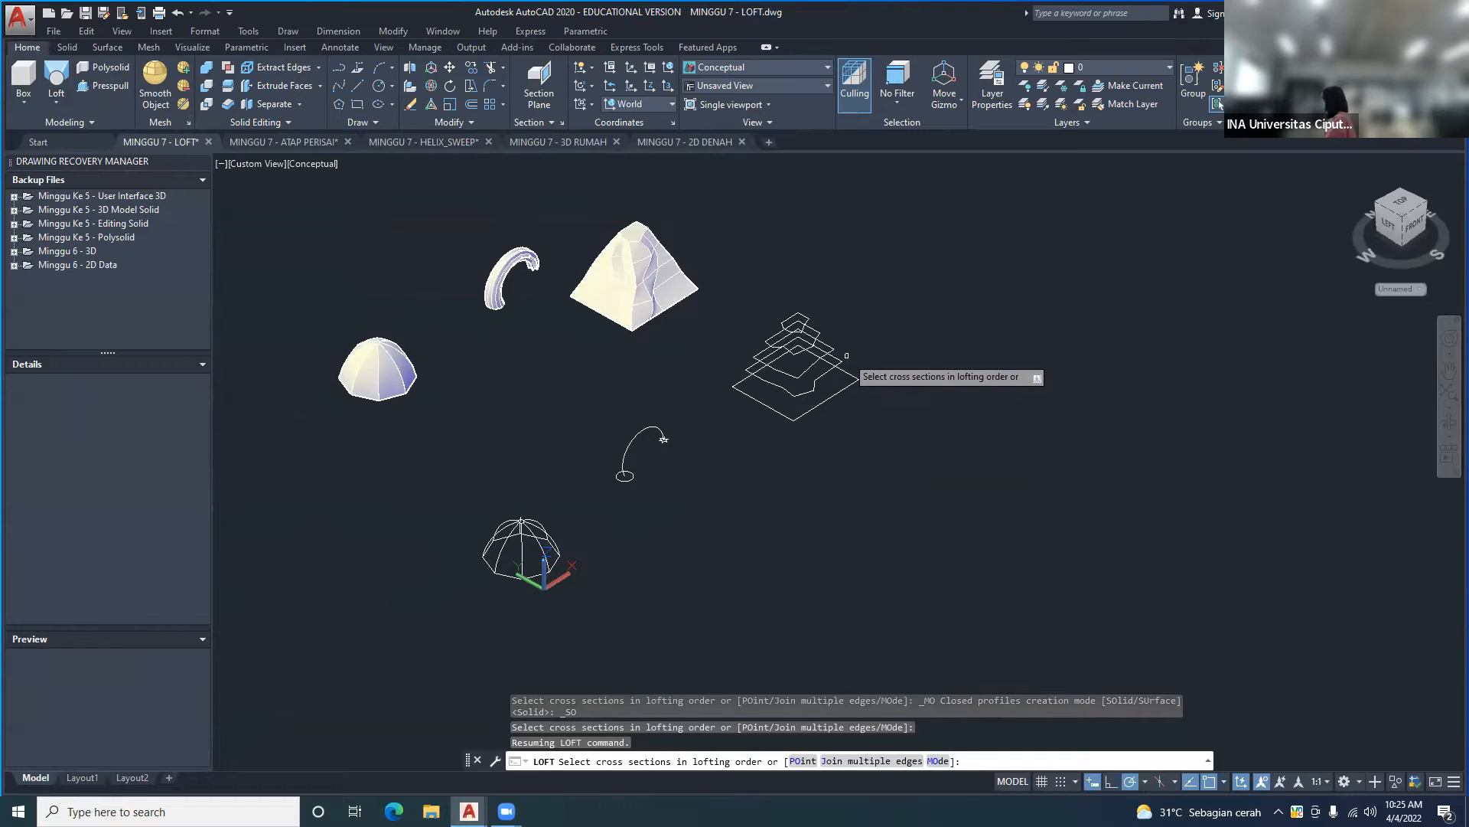
{"action": "middle_click_drag", "start_coordinate": [842, 459], "coordinate": [852, 429], "text": "shift"}
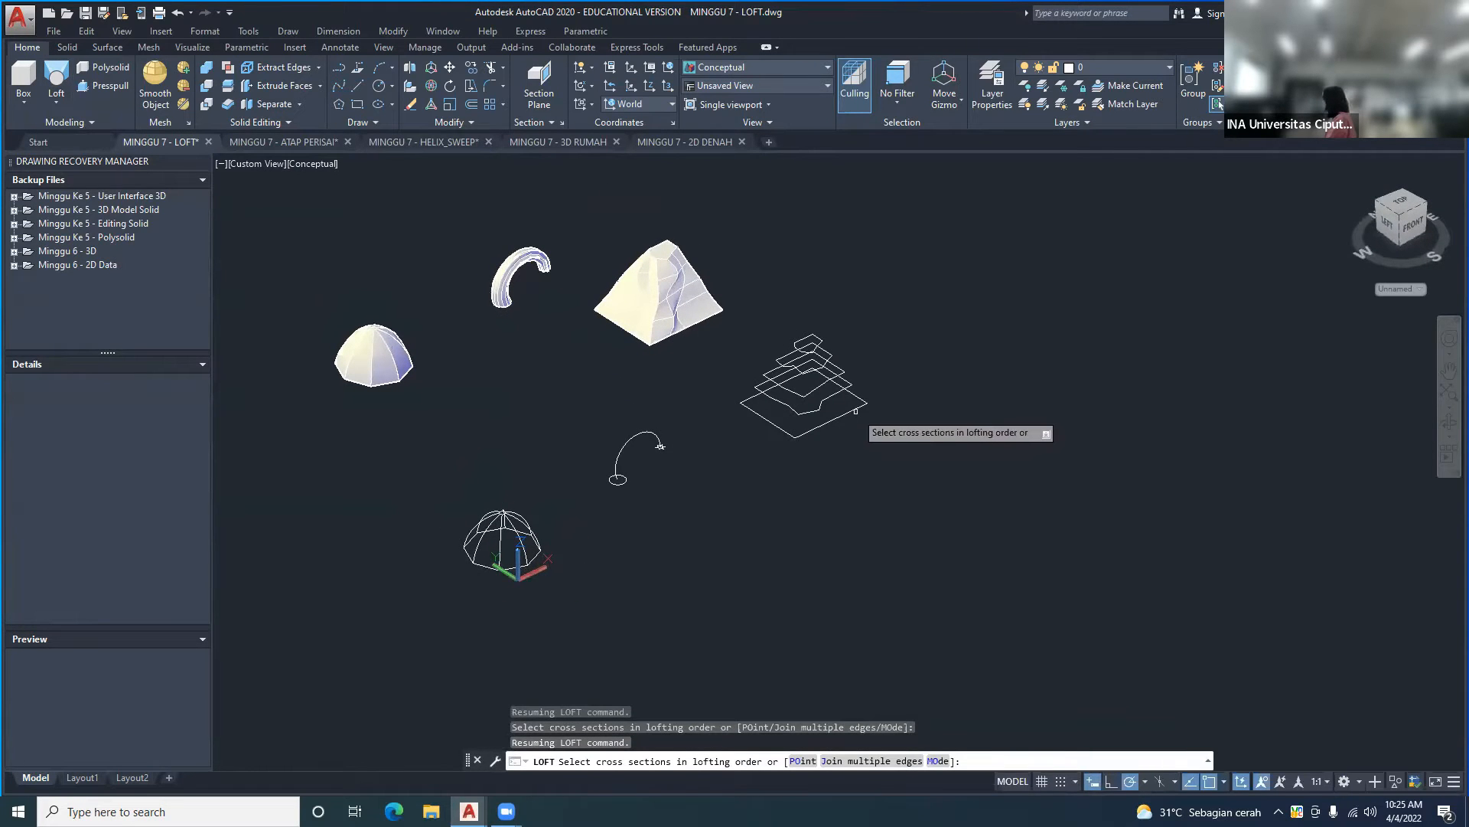
{"action": "left_click", "coordinate": [856, 408]}
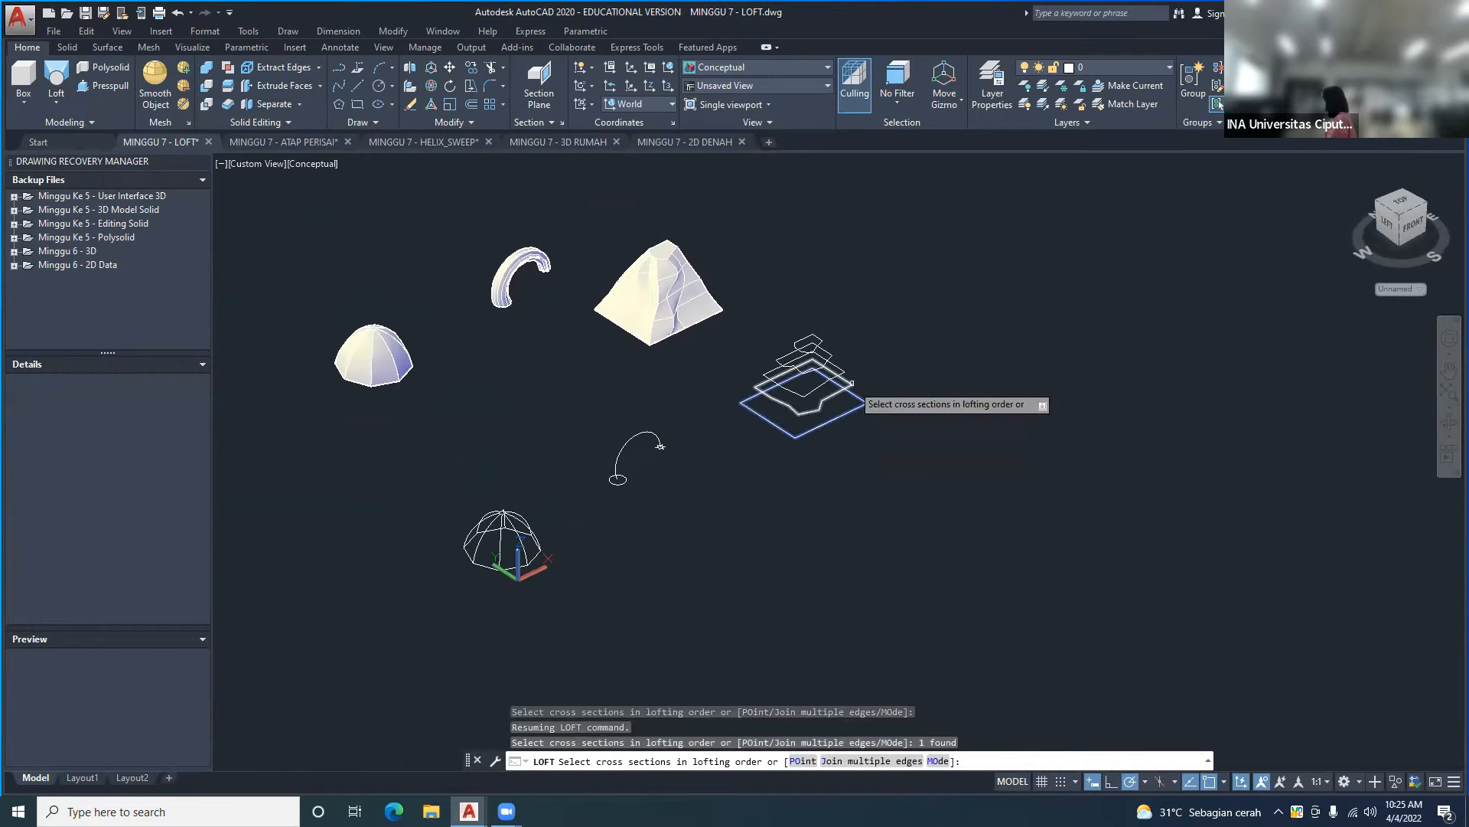
{"action": "left_click", "coordinate": [852, 383]}
{"action": "scroll", "coordinate": [848, 368], "scroll_direction": "up", "scroll_amount": 2}
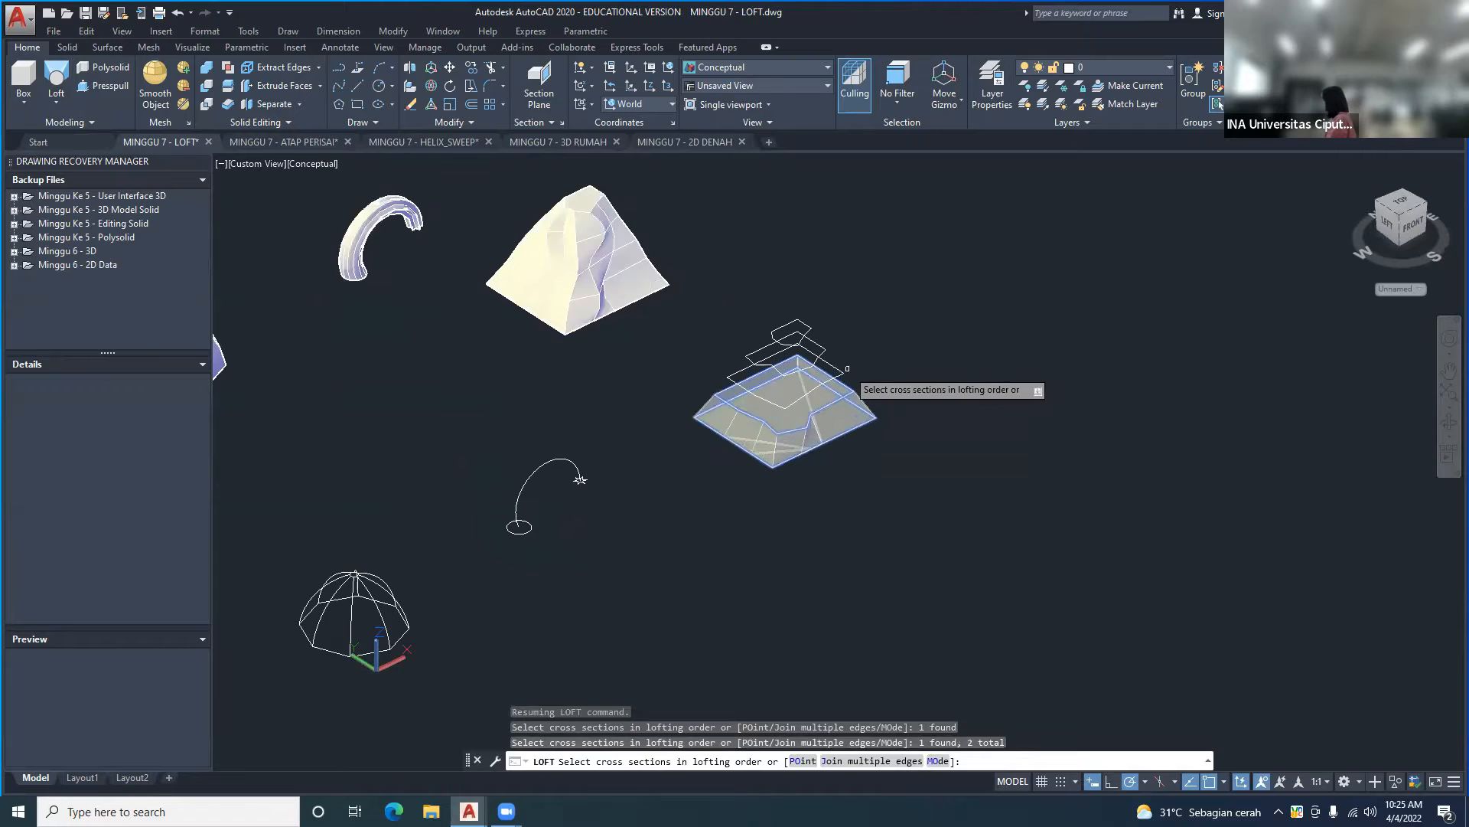
{"action": "left_click", "coordinate": [806, 366]}
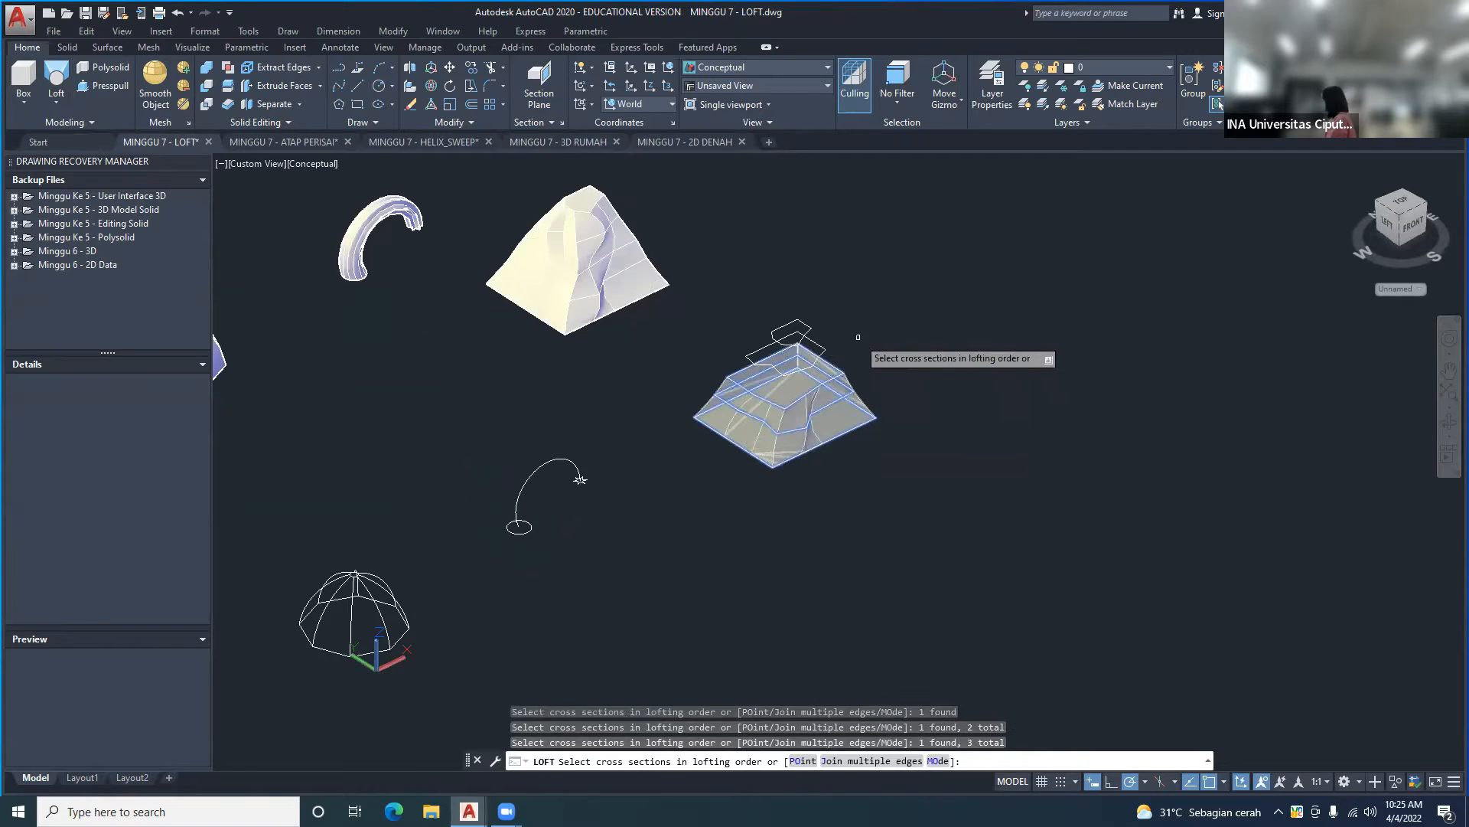
{"action": "left_click", "coordinate": [798, 328]}
{"action": "left_click", "coordinate": [855, 408]}
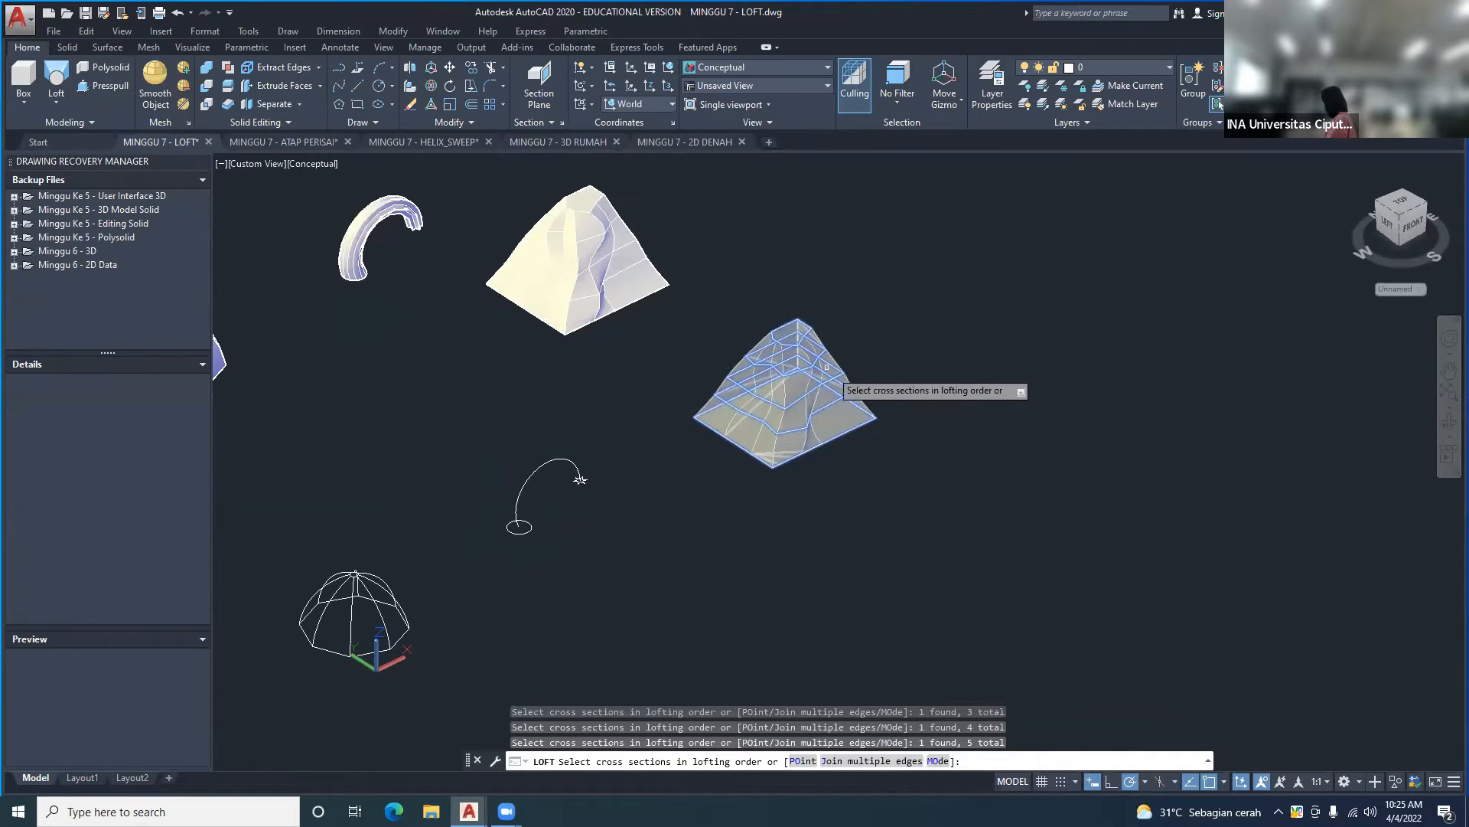
{"action": "key", "text": "Return"}
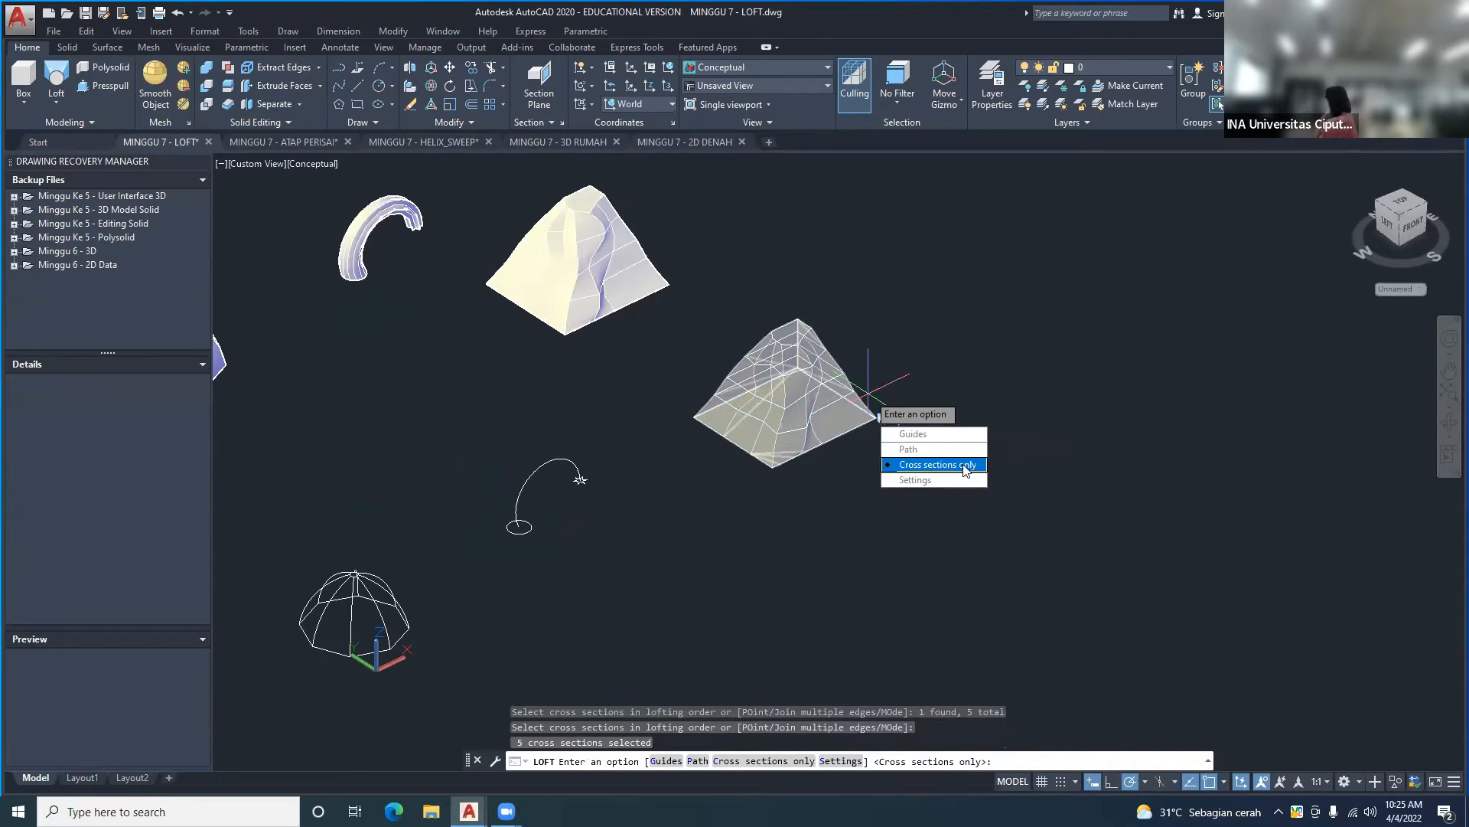
{"action": "key", "text": "Return"}
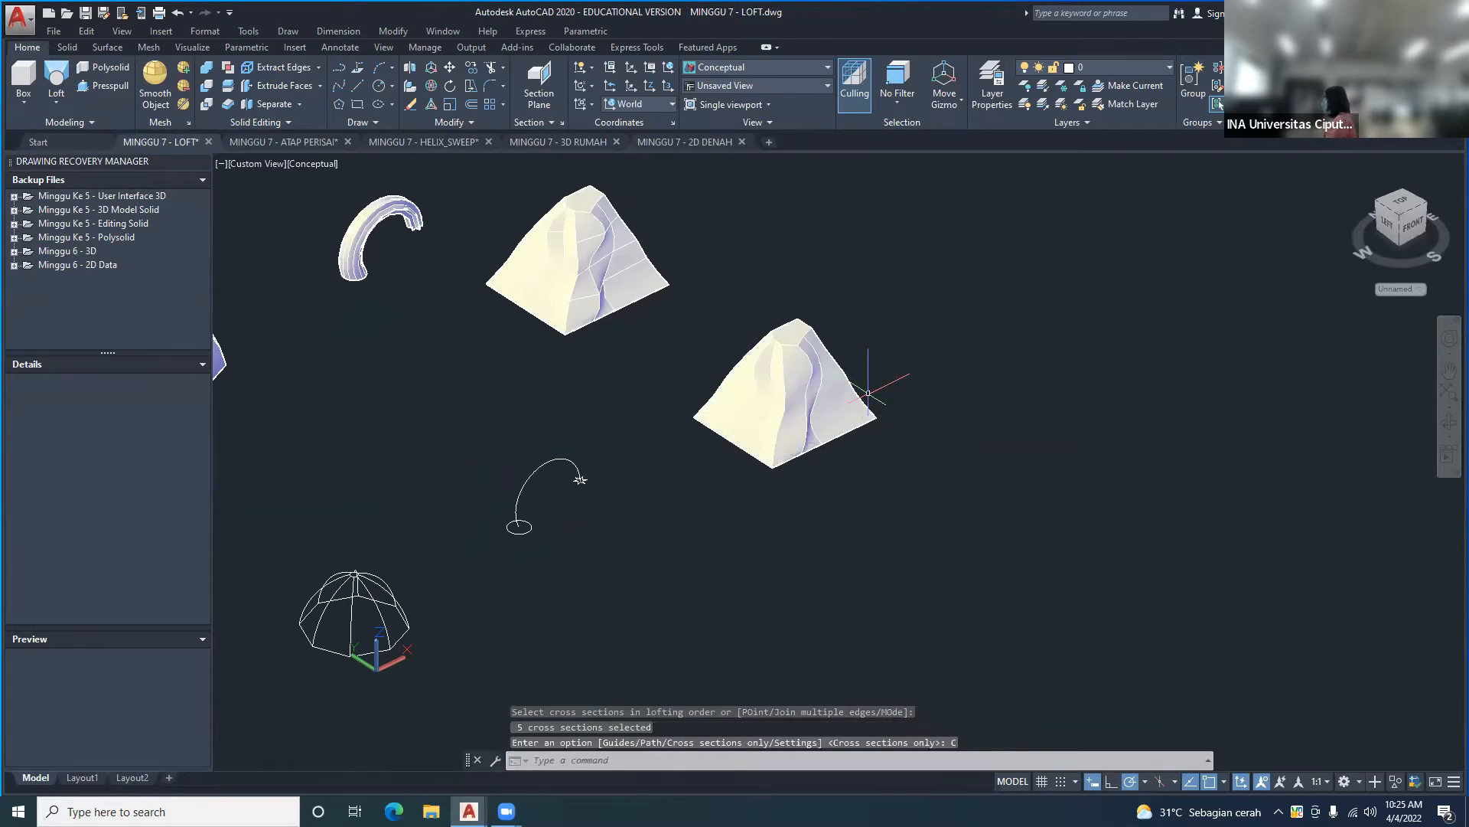
{"action": "mouse_move", "coordinate": [778, 433]}
{"action": "middle_mouse_down", "text": "shift"}
{"action": "mouse_move", "coordinate": [779, 375]}
{"action": "mouse_move", "coordinate": [846, 366]}
{"action": "mouse_move", "coordinate": [915, 397]}
{"action": "mouse_move", "coordinate": [785, 394]}
{"action": "mouse_move", "coordinate": [804, 426]}
{"action": "middle_mouse_up", "text": "shift"}
- Loft the circle to the small star profile along the arched curve between them, using the Path option
{"action": "scroll", "coordinate": [590, 539], "scroll_direction": "up", "scroll_amount": 2}
{"action": "middle_click_drag", "start_coordinate": [590, 539], "coordinate": [625, 459]}
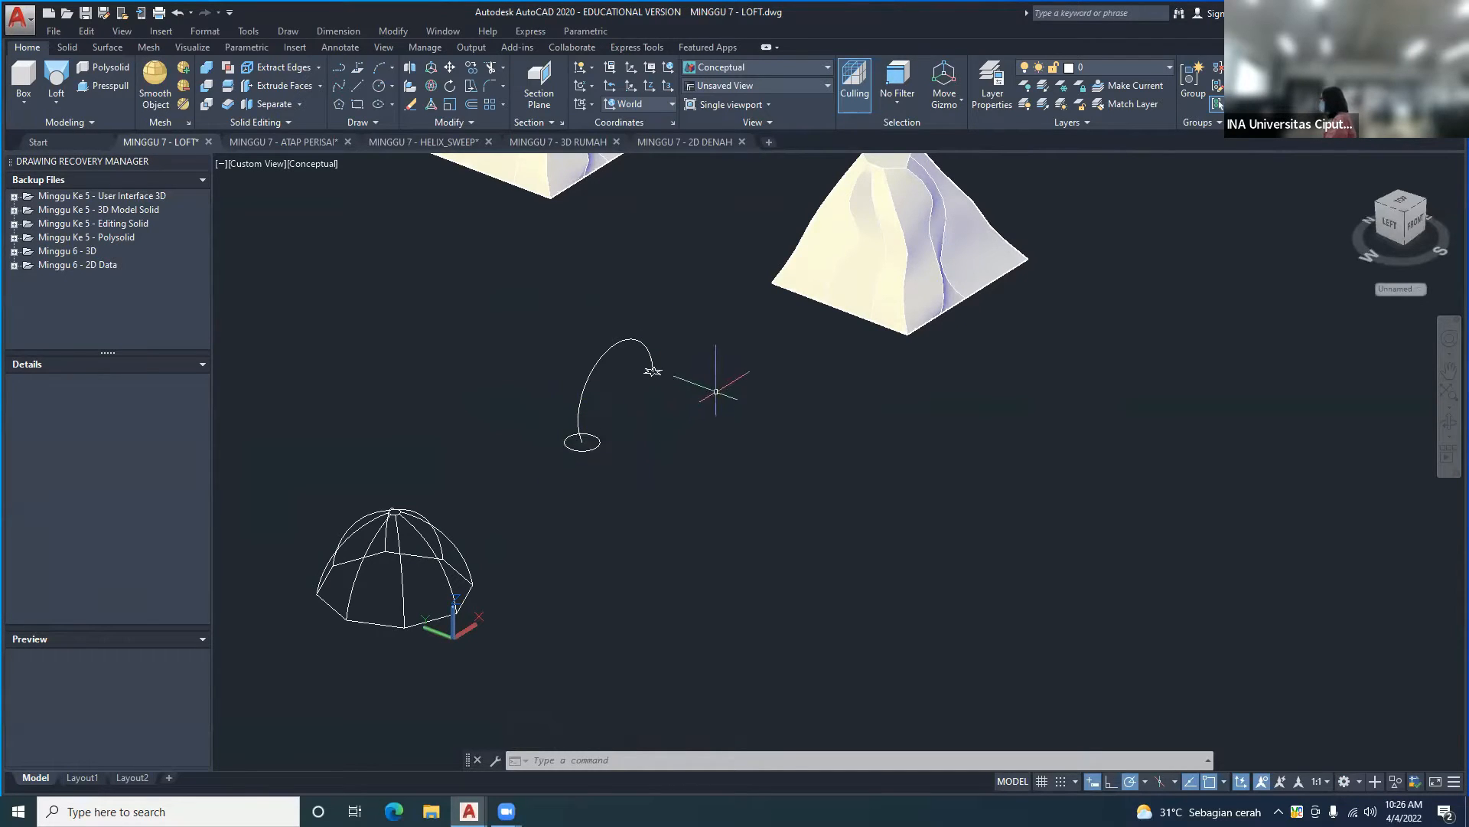
{"action": "scroll", "coordinate": [647, 371], "scroll_direction": "up", "scroll_amount": 5}
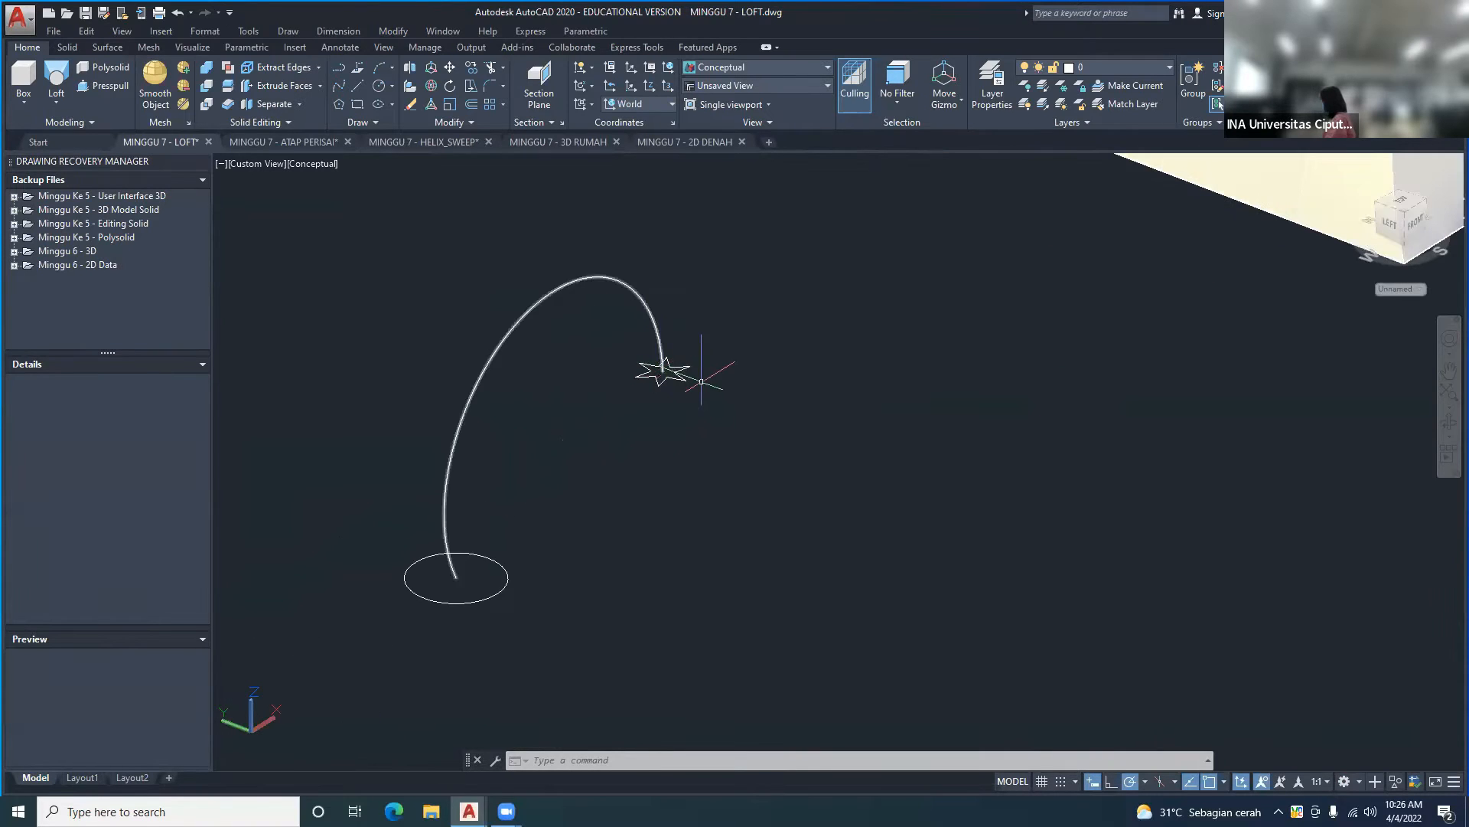
{"action": "scroll", "coordinate": [682, 391], "scroll_direction": "down", "scroll_amount": 4}
{"action": "scroll", "coordinate": [678, 394], "scroll_direction": "up", "scroll_amount": 2}
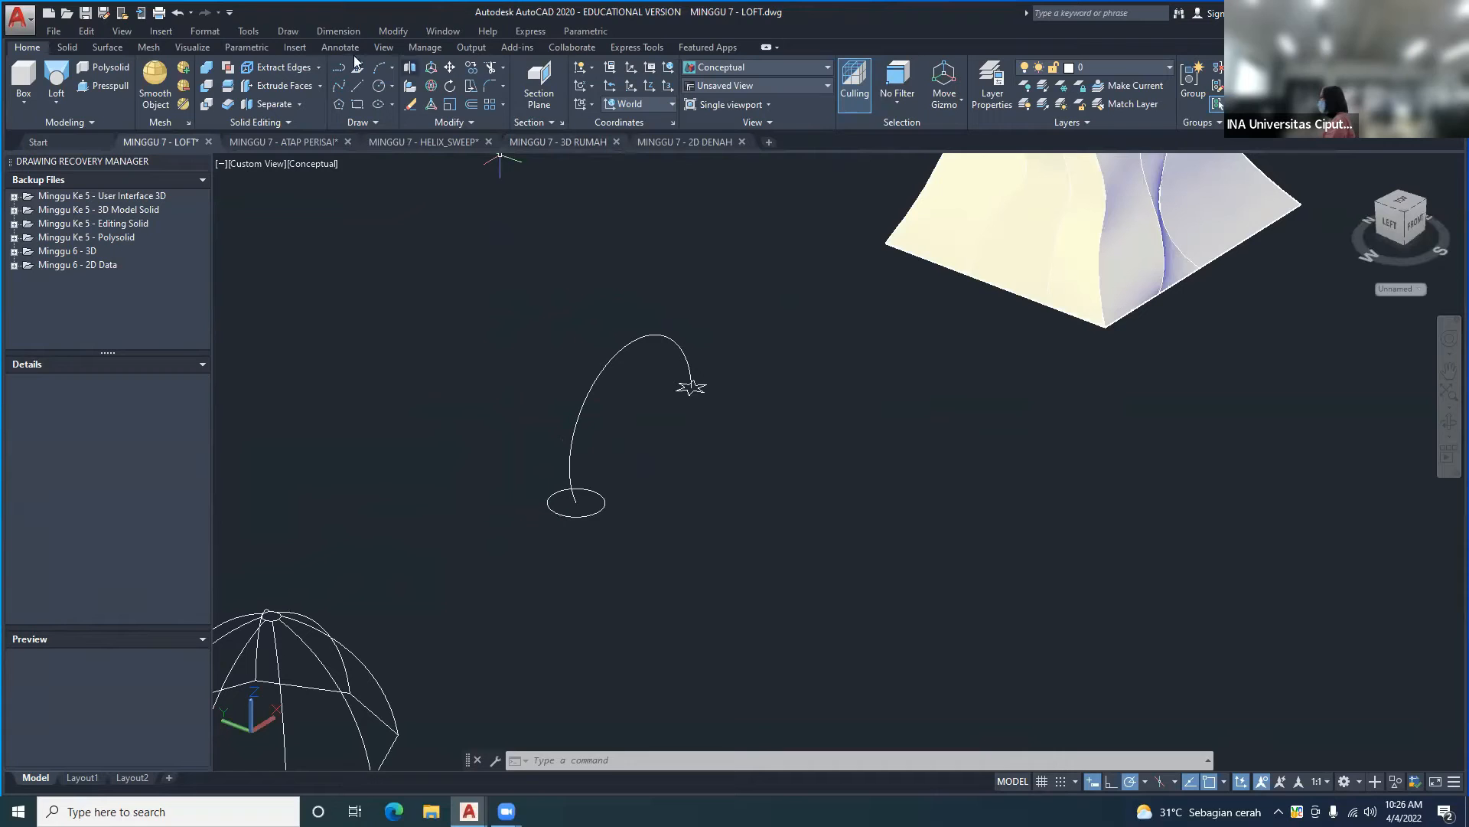
{"action": "left_click", "coordinate": [294, 32]}
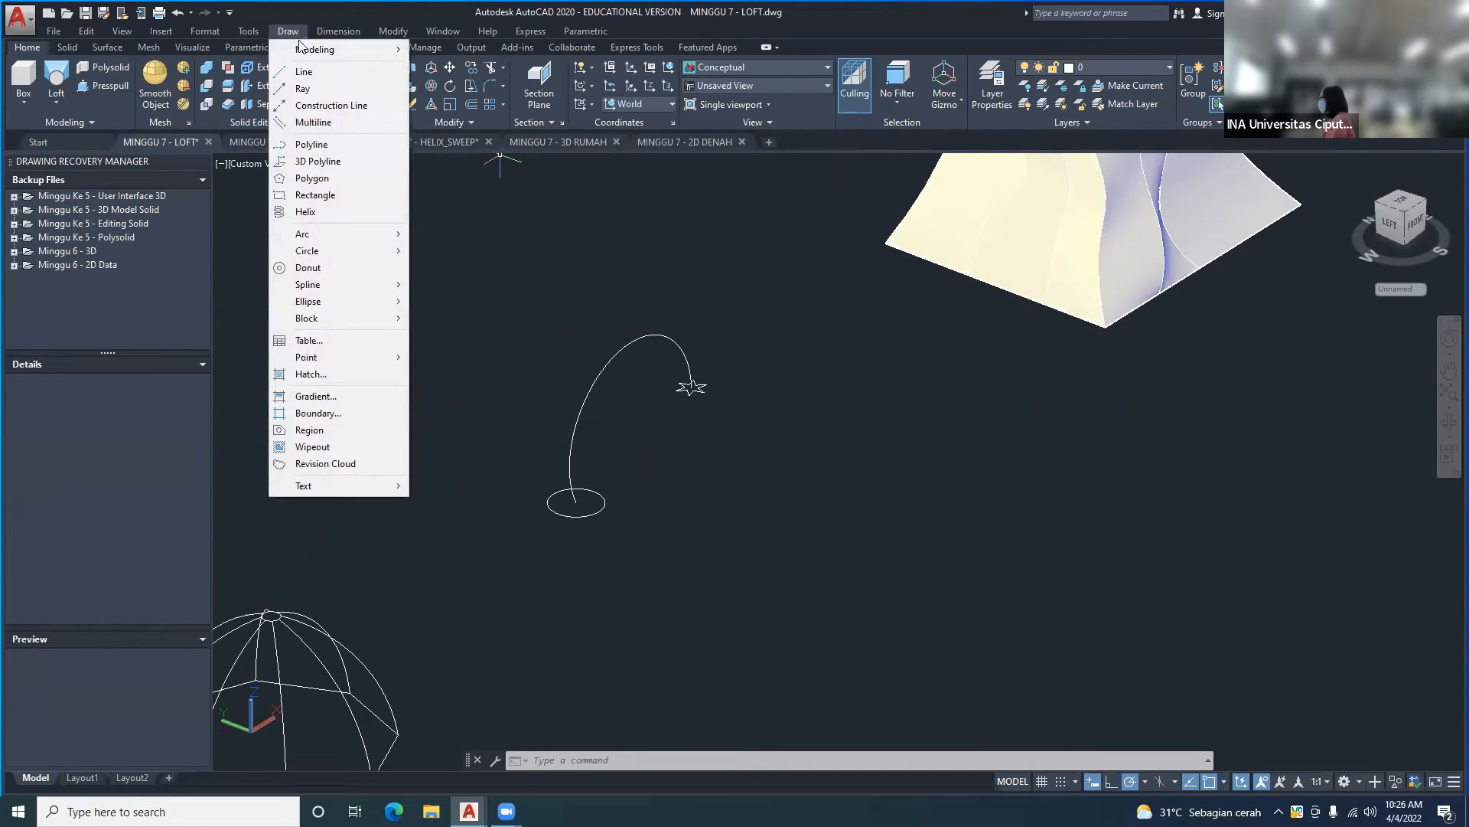
{"action": "mouse_move", "coordinate": [302, 49]}
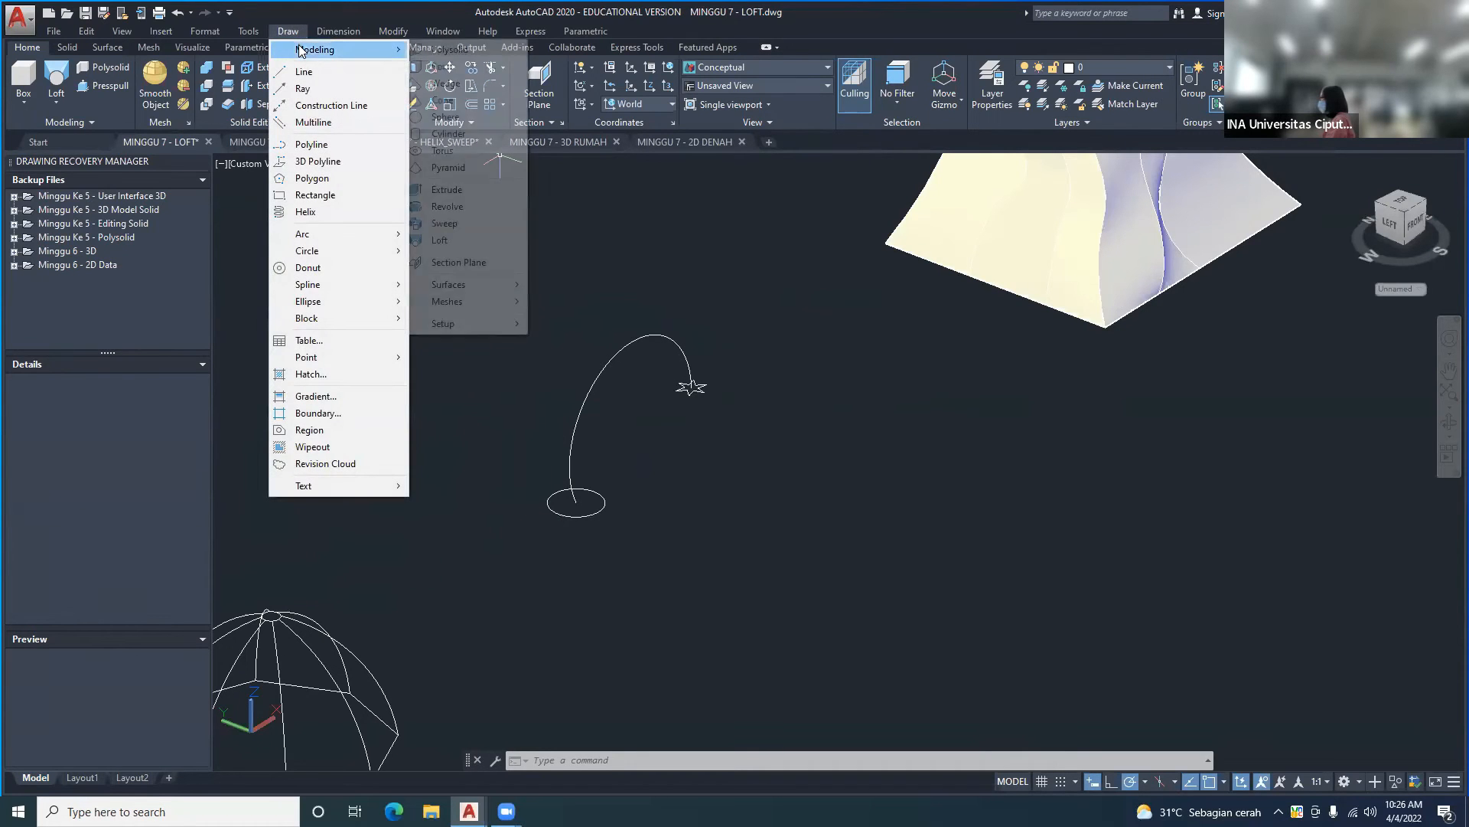
{"action": "left_click", "coordinate": [444, 241]}
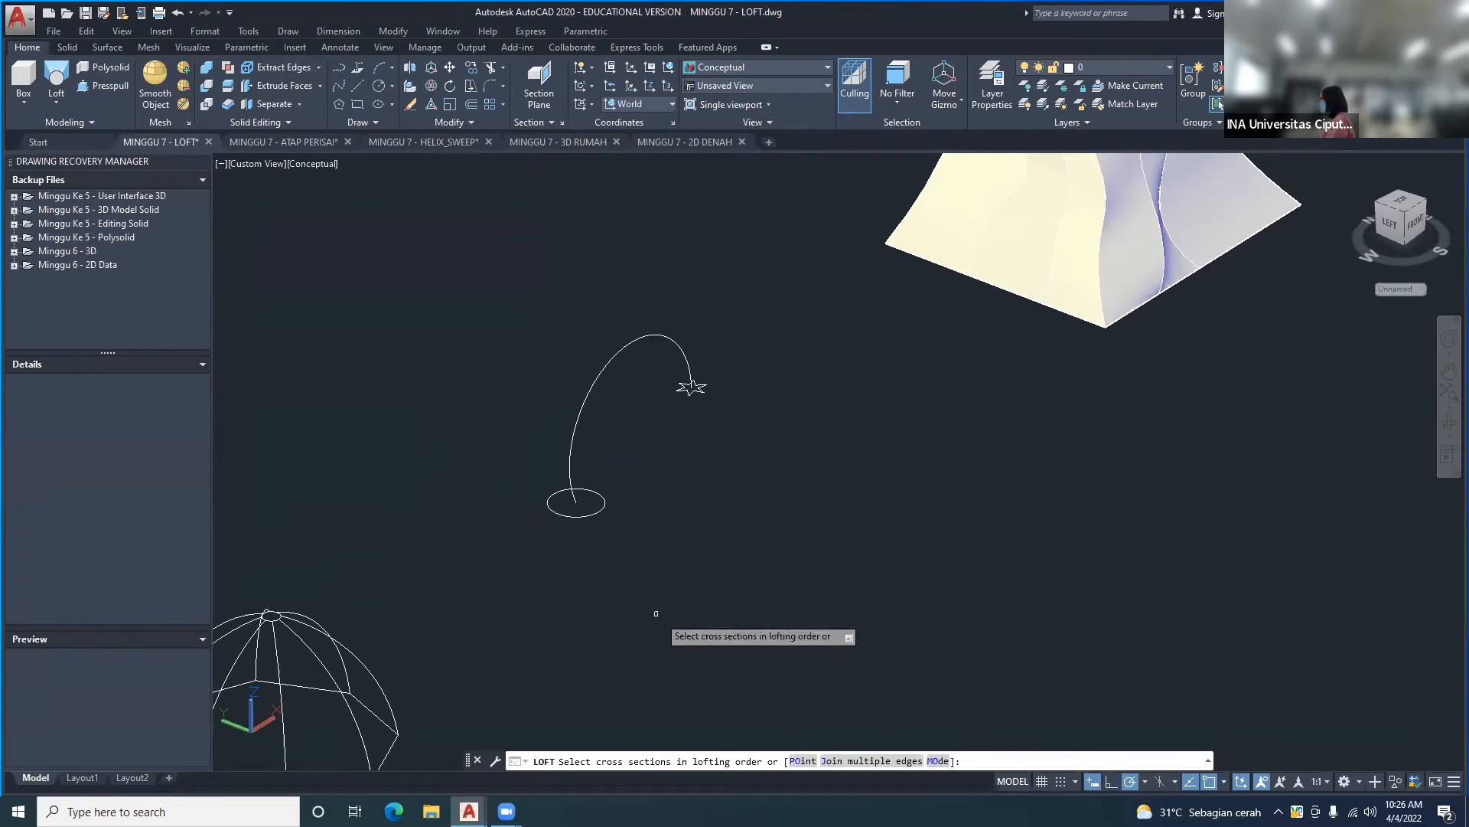
{"action": "left_click", "coordinate": [606, 505]}
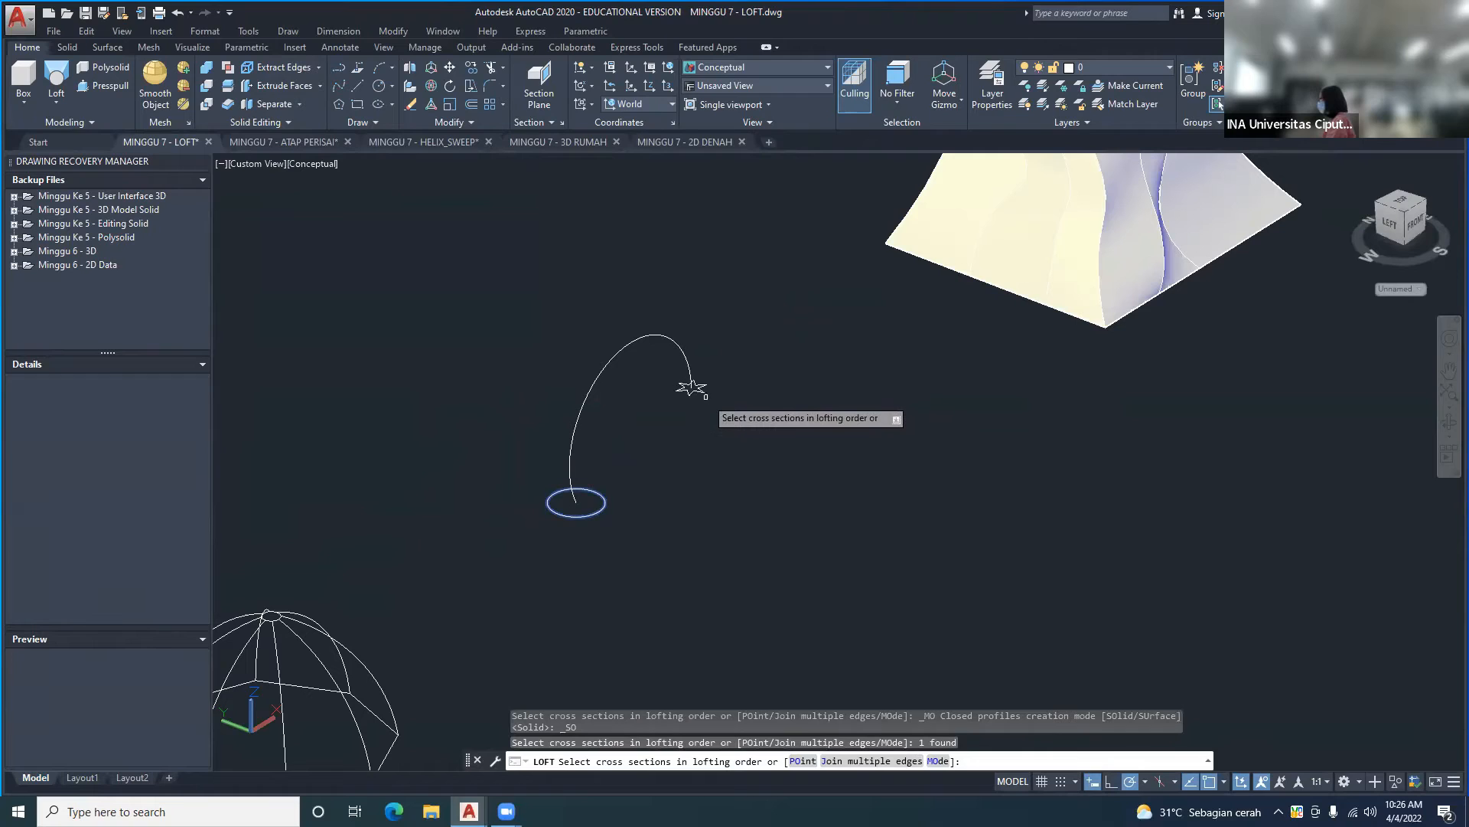
{"action": "left_click", "coordinate": [692, 387]}
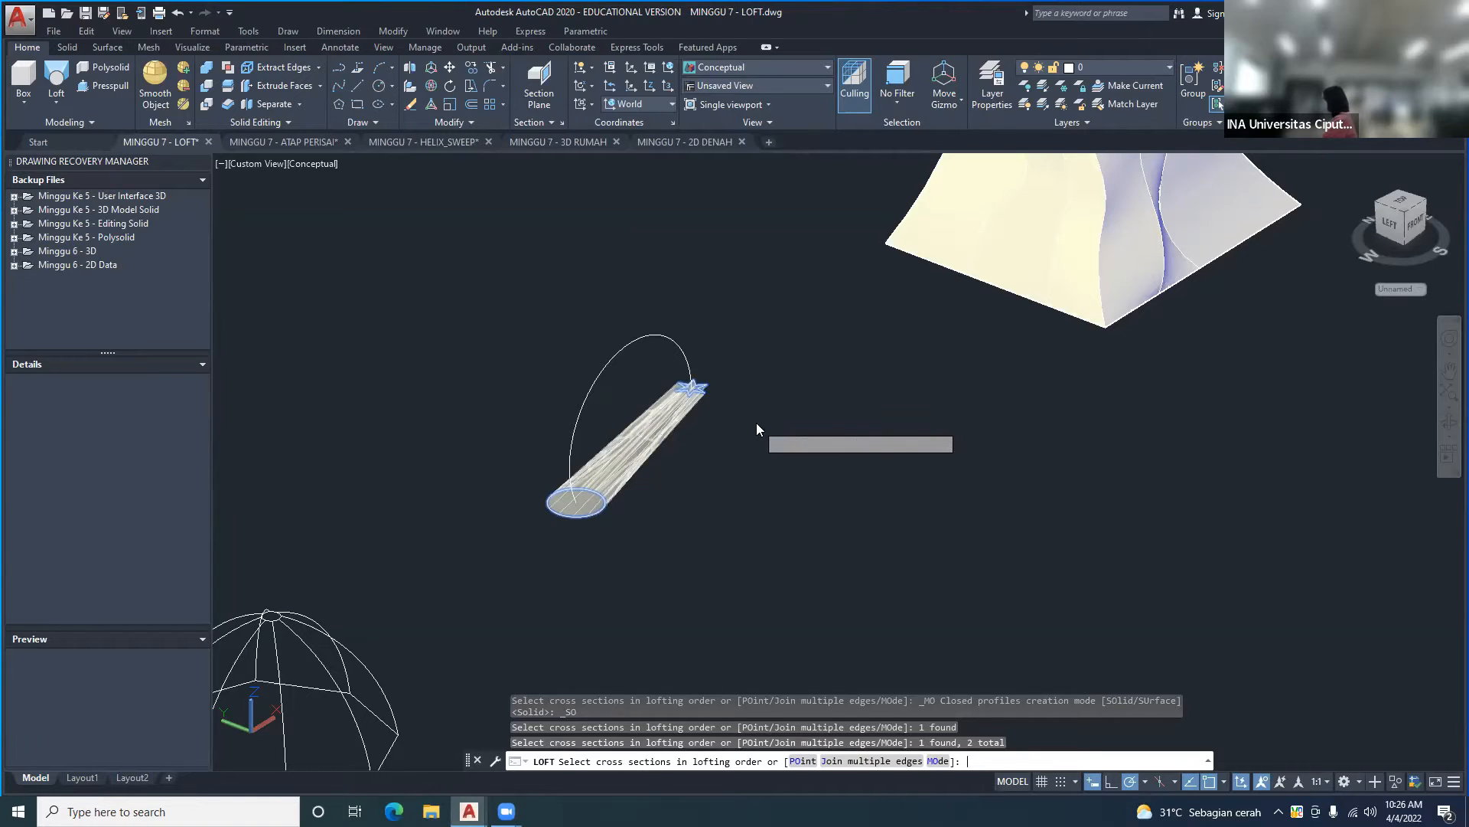
{"action": "key", "text": "Return"}
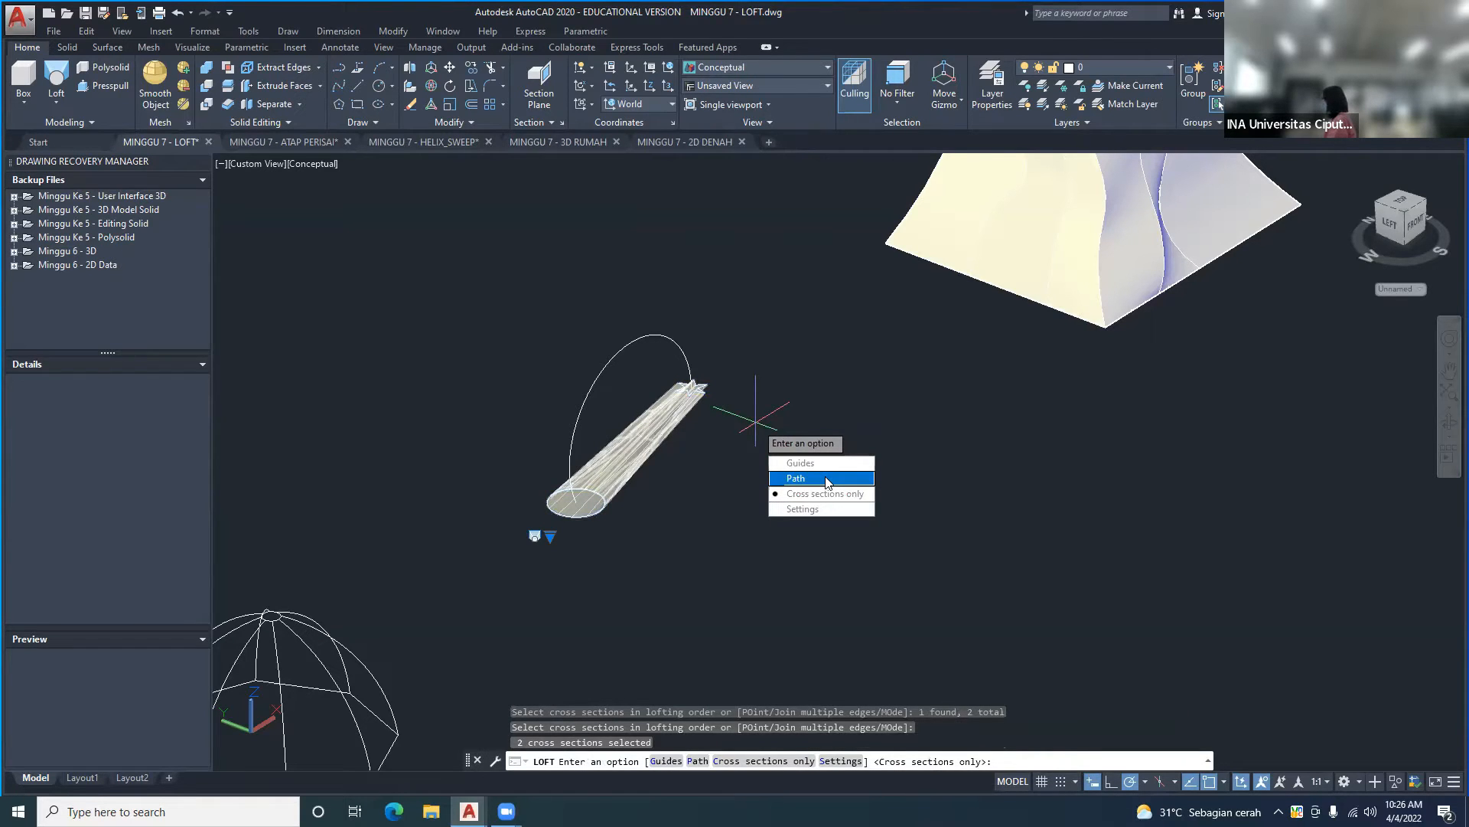
{"action": "key", "text": "Return"}
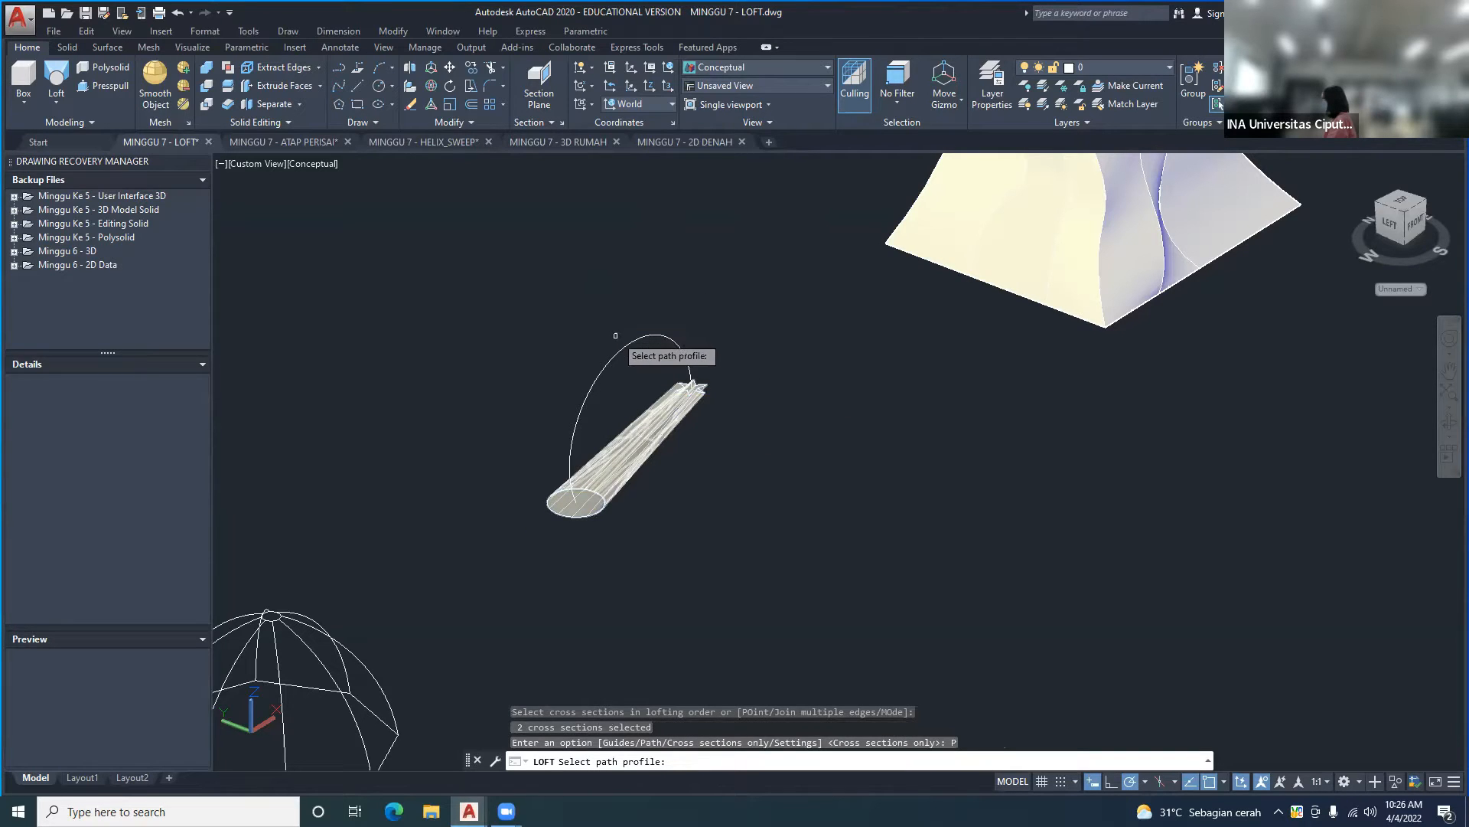
{"action": "left_click", "coordinate": [621, 346]}
{"action": "middle_click_drag", "start_coordinate": [695, 466], "coordinate": [673, 582]}
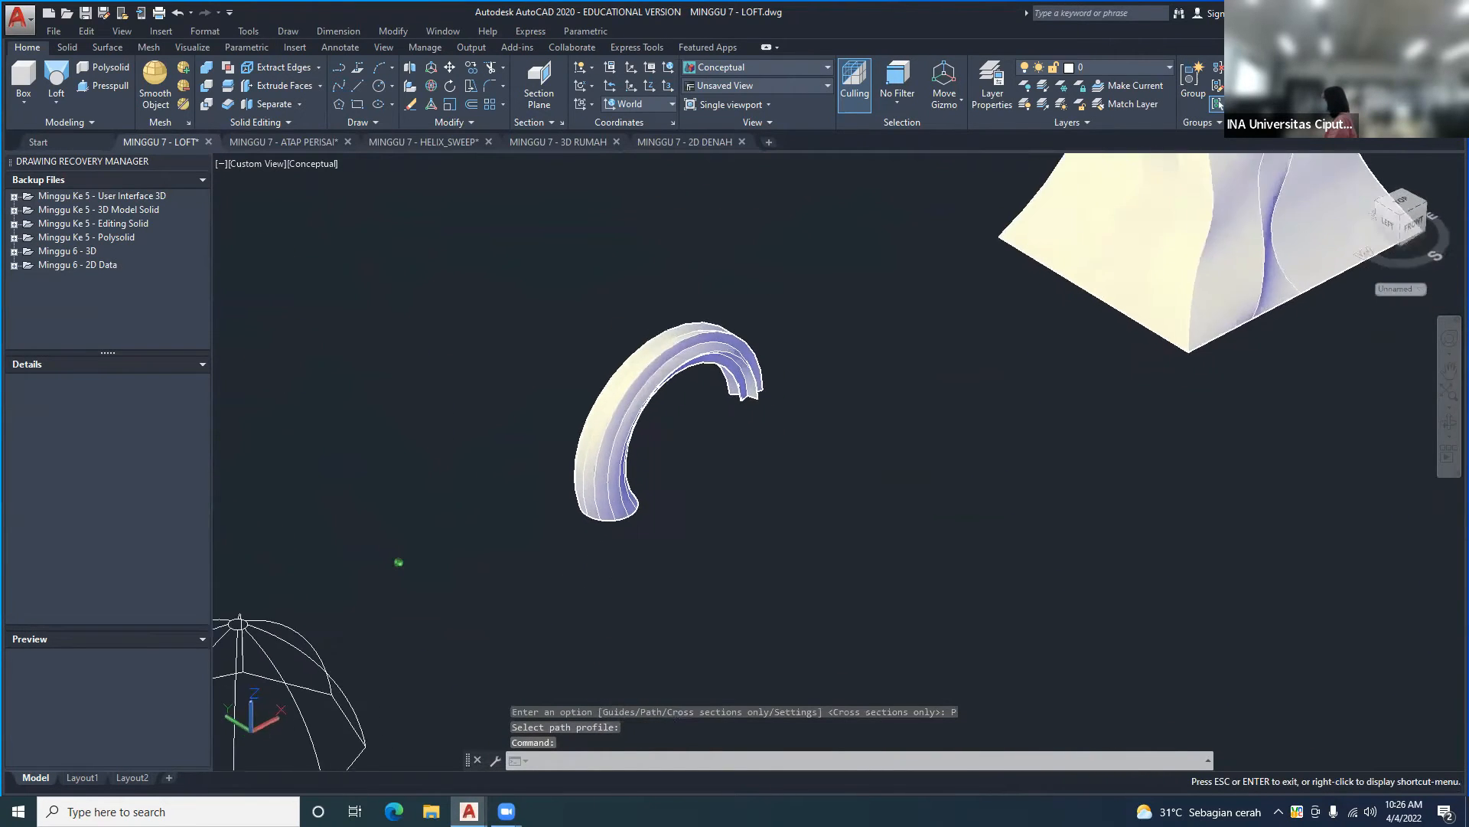
{"action": "middle_click_drag", "start_coordinate": [399, 562], "coordinate": [525, 485], "text": "shift"}
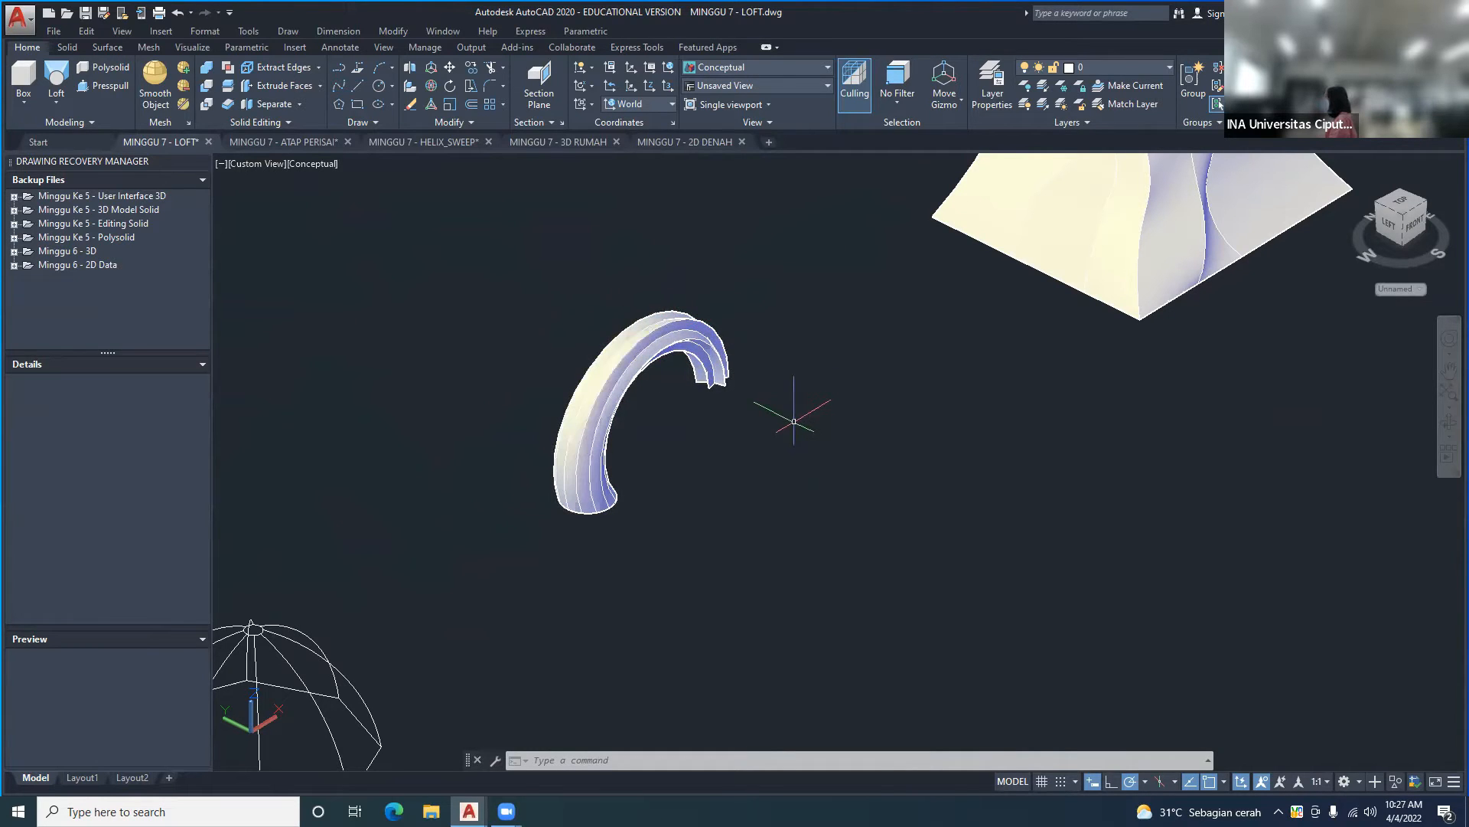
- Examine the wireframe dome, checking its octagonal base and the small circle at its apex as separate profiles
{"action": "scroll", "coordinate": [761, 417], "scroll_direction": "down", "scroll_amount": 3}
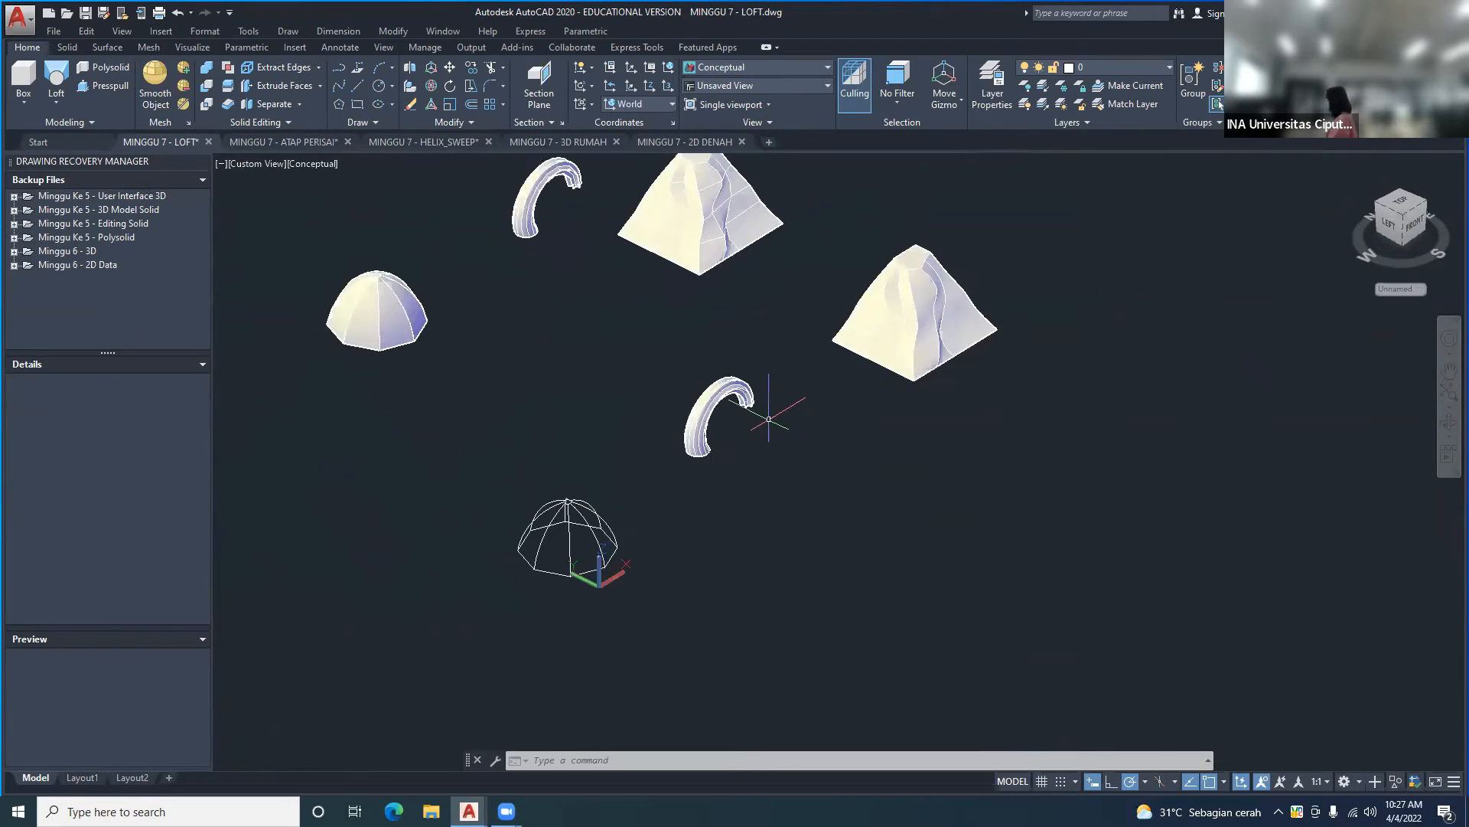
{"action": "middle_click_drag", "start_coordinate": [749, 490], "coordinate": [715, 416]}
{"action": "scroll", "coordinate": [604, 444], "scroll_direction": "up", "scroll_amount": 2}
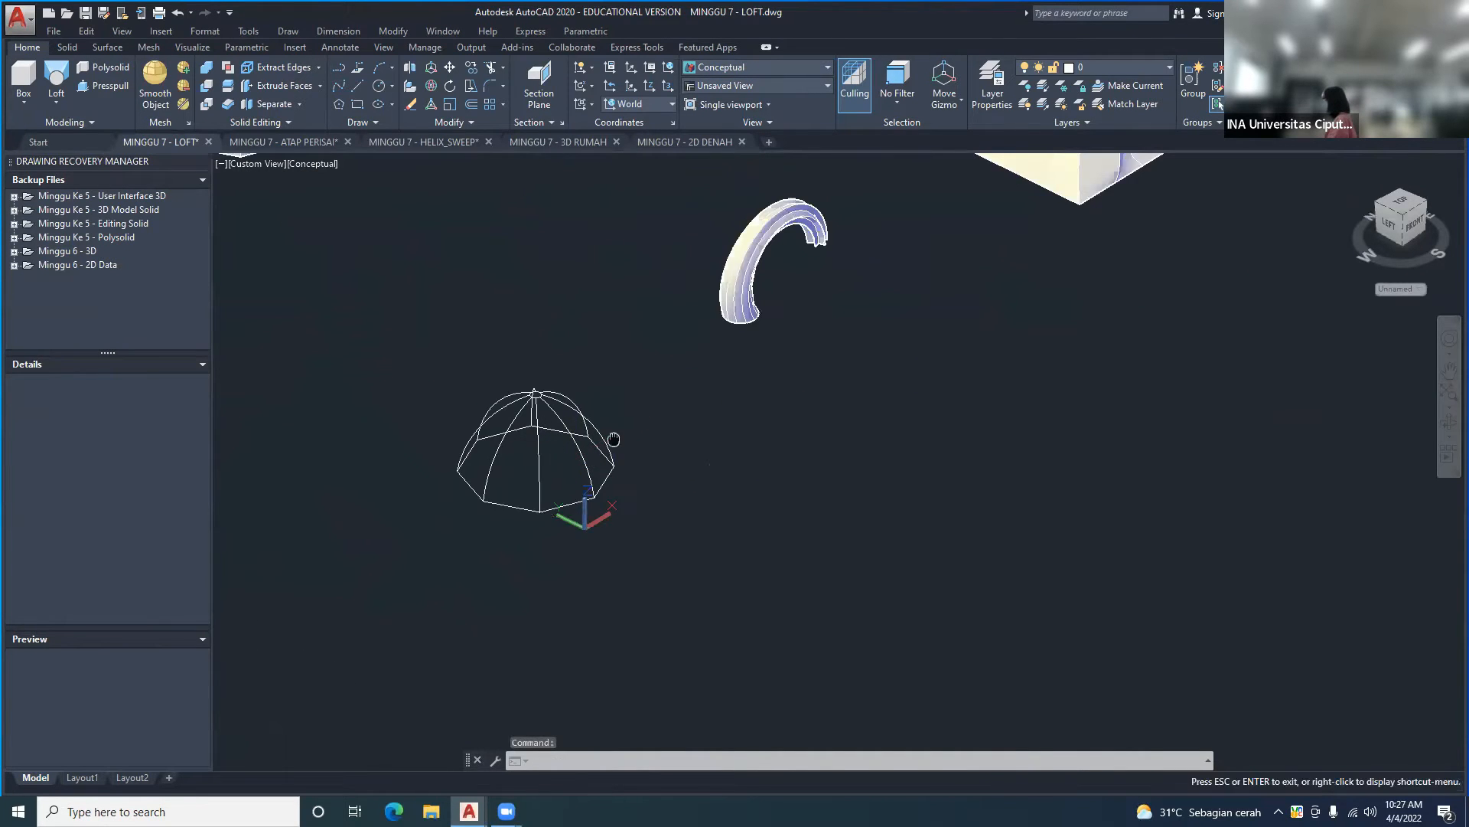
{"action": "scroll", "coordinate": [589, 502], "scroll_direction": "up", "scroll_amount": 2}
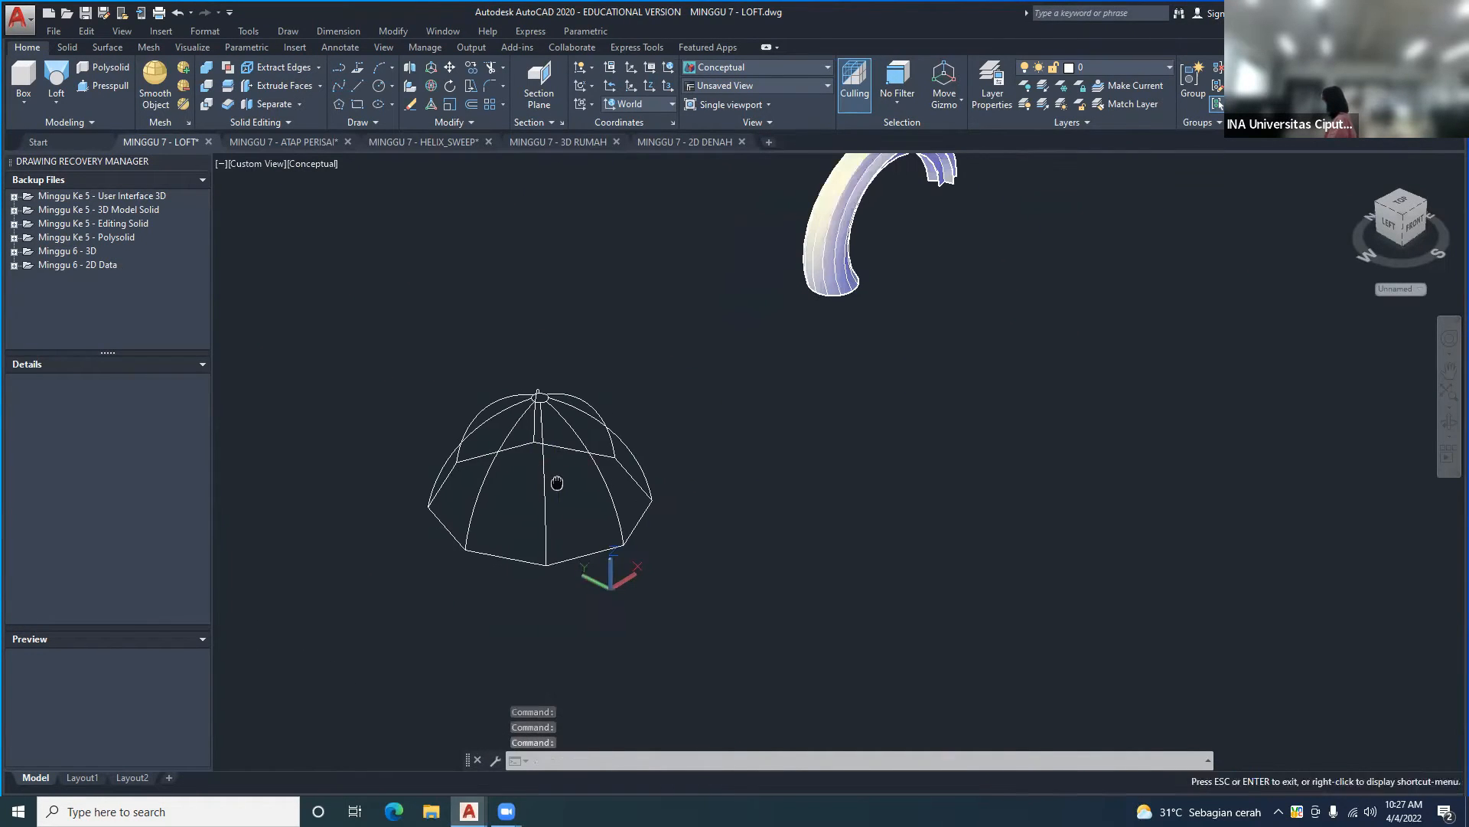
{"action": "middle_click_drag", "start_coordinate": [563, 508], "coordinate": [573, 555], "text": "shift"}
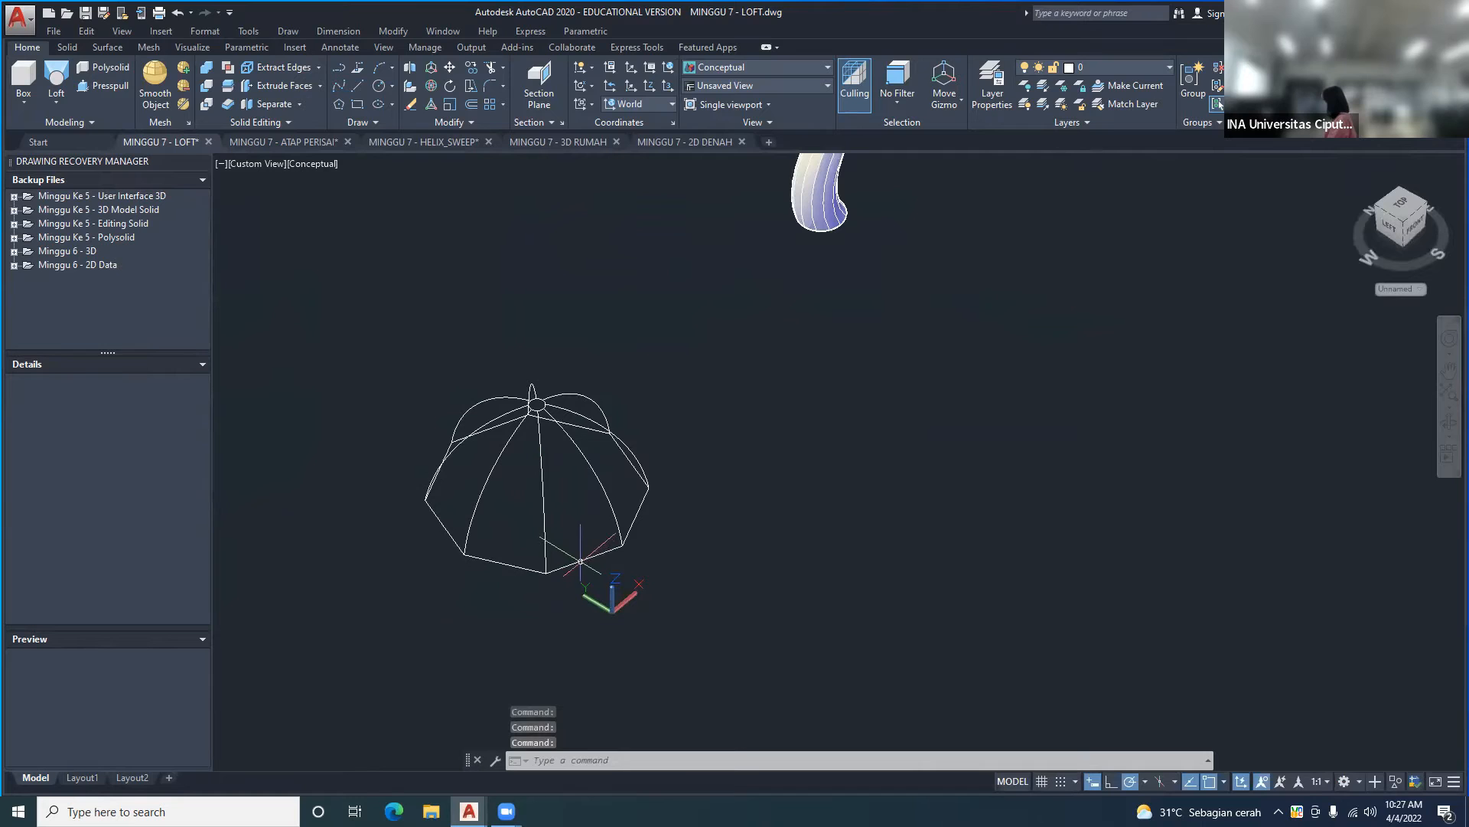
{"action": "left_click", "coordinate": [586, 554]}
{"action": "scroll", "coordinate": [537, 403], "scroll_direction": "up", "scroll_amount": 2}
{"action": "key", "text": "Escape"}
{"action": "left_click", "coordinate": [537, 405]}
{"action": "key", "text": "Escape"}
{"action": "mouse_move", "coordinate": [585, 517]}
{"action": "middle_mouse_down", "text": "shift"}
{"action": "mouse_move", "coordinate": [563, 521]}
{"action": "mouse_move", "coordinate": [574, 508]}
{"action": "middle_mouse_up", "text": "shift"}
{"action": "scroll", "coordinate": [570, 508], "scroll_direction": "down", "scroll_amount": 4}
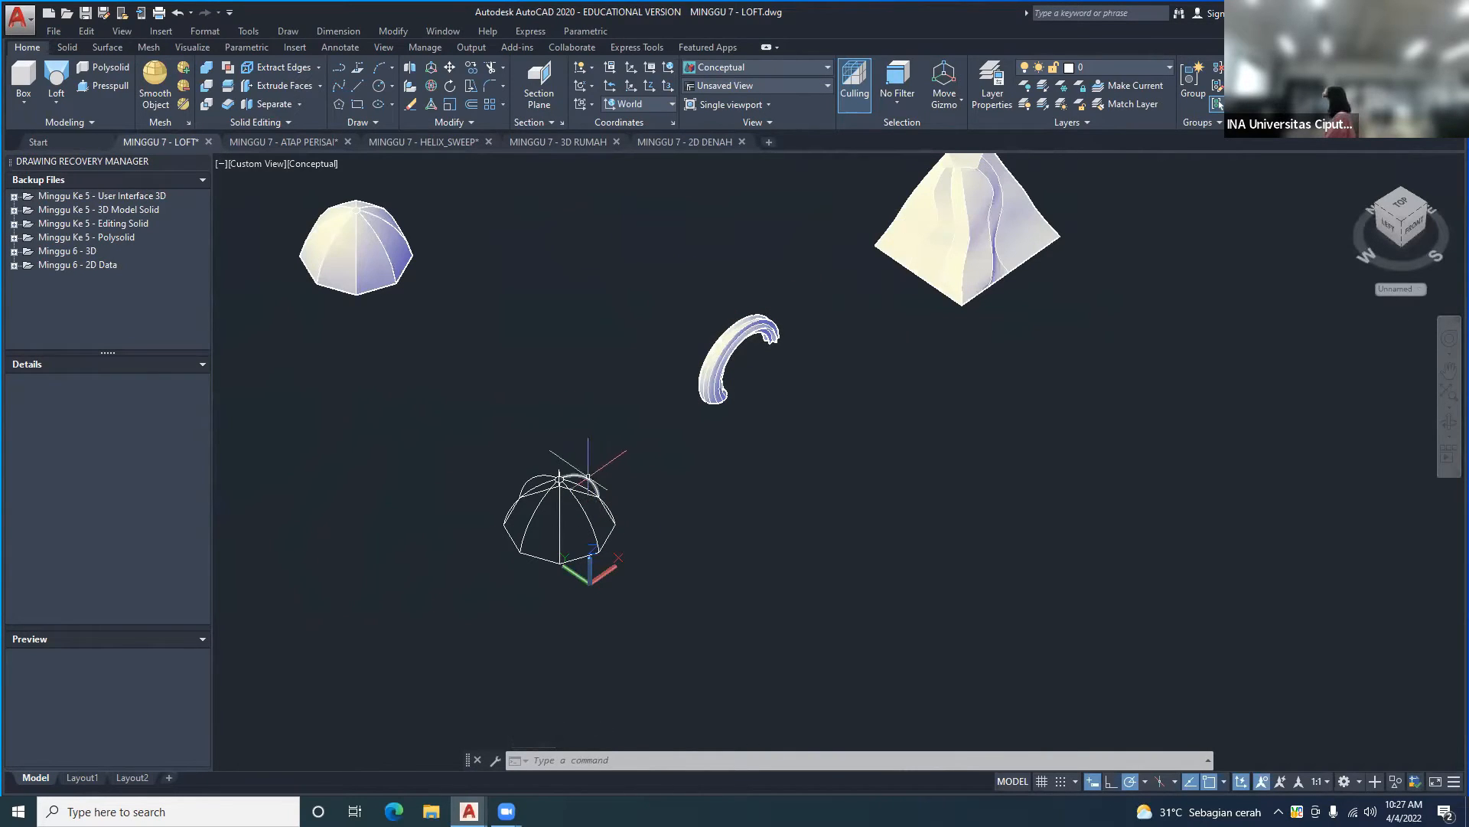
- Start a loft on the wireframe dome, taking the octagonal base and the small apex circle as cross sections
{"action": "left_click", "coordinate": [293, 34]}
{"action": "mouse_move", "coordinate": [312, 56]}
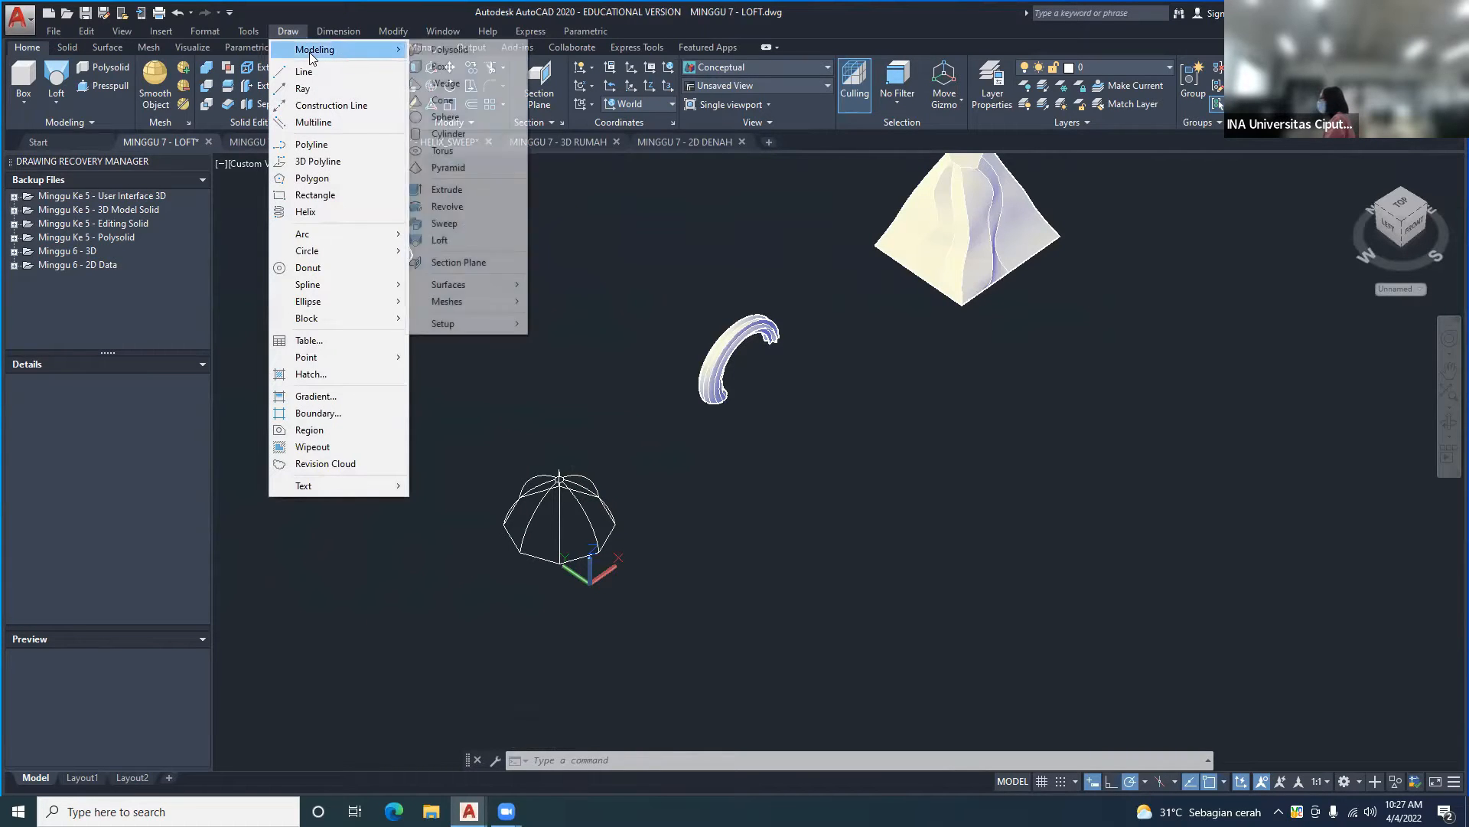
{"action": "left_click", "coordinate": [454, 240]}
{"action": "scroll", "coordinate": [634, 519], "scroll_direction": "up", "scroll_amount": 3}
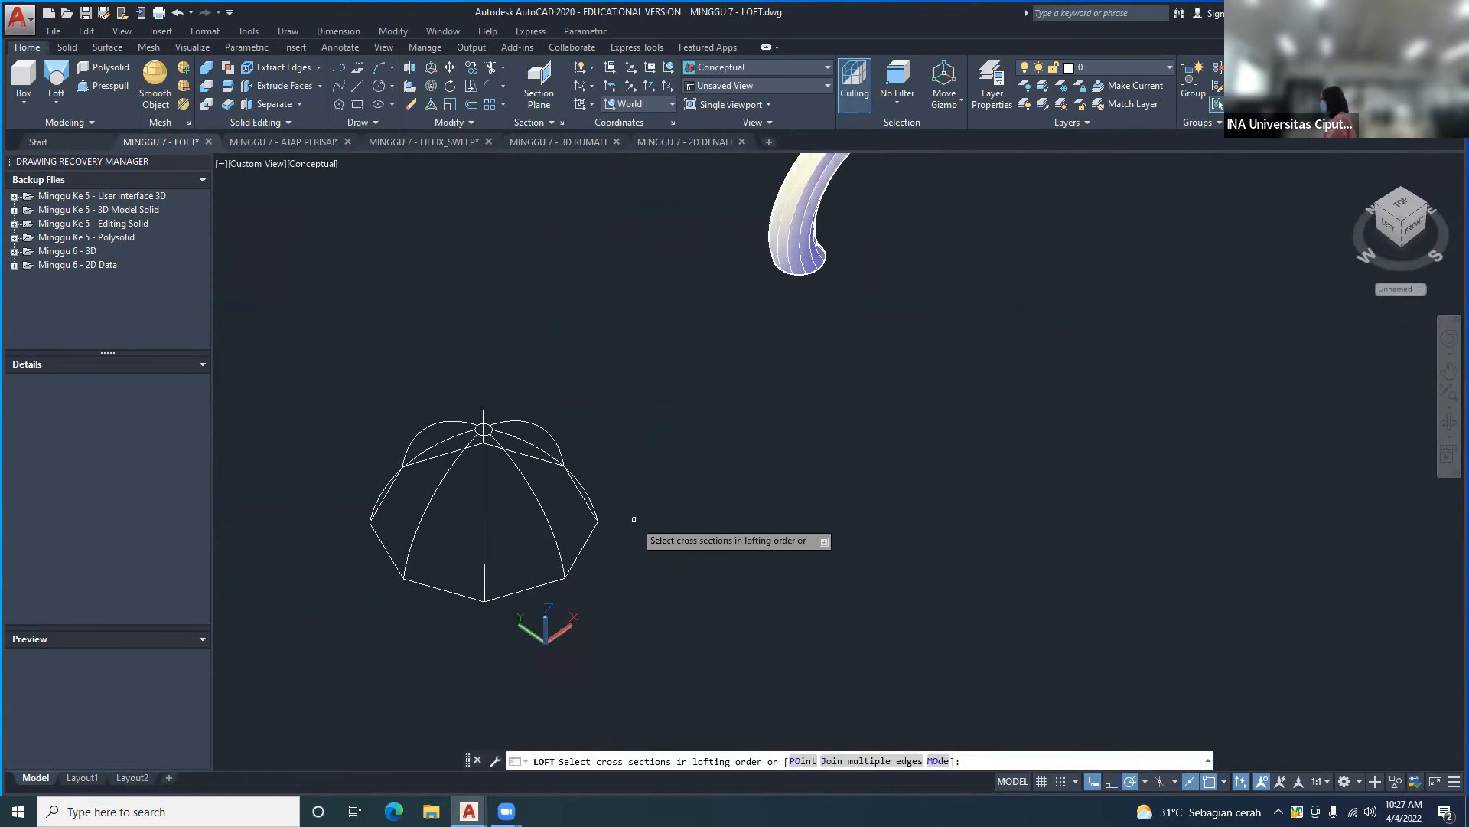
{"action": "left_click", "coordinate": [579, 519]}
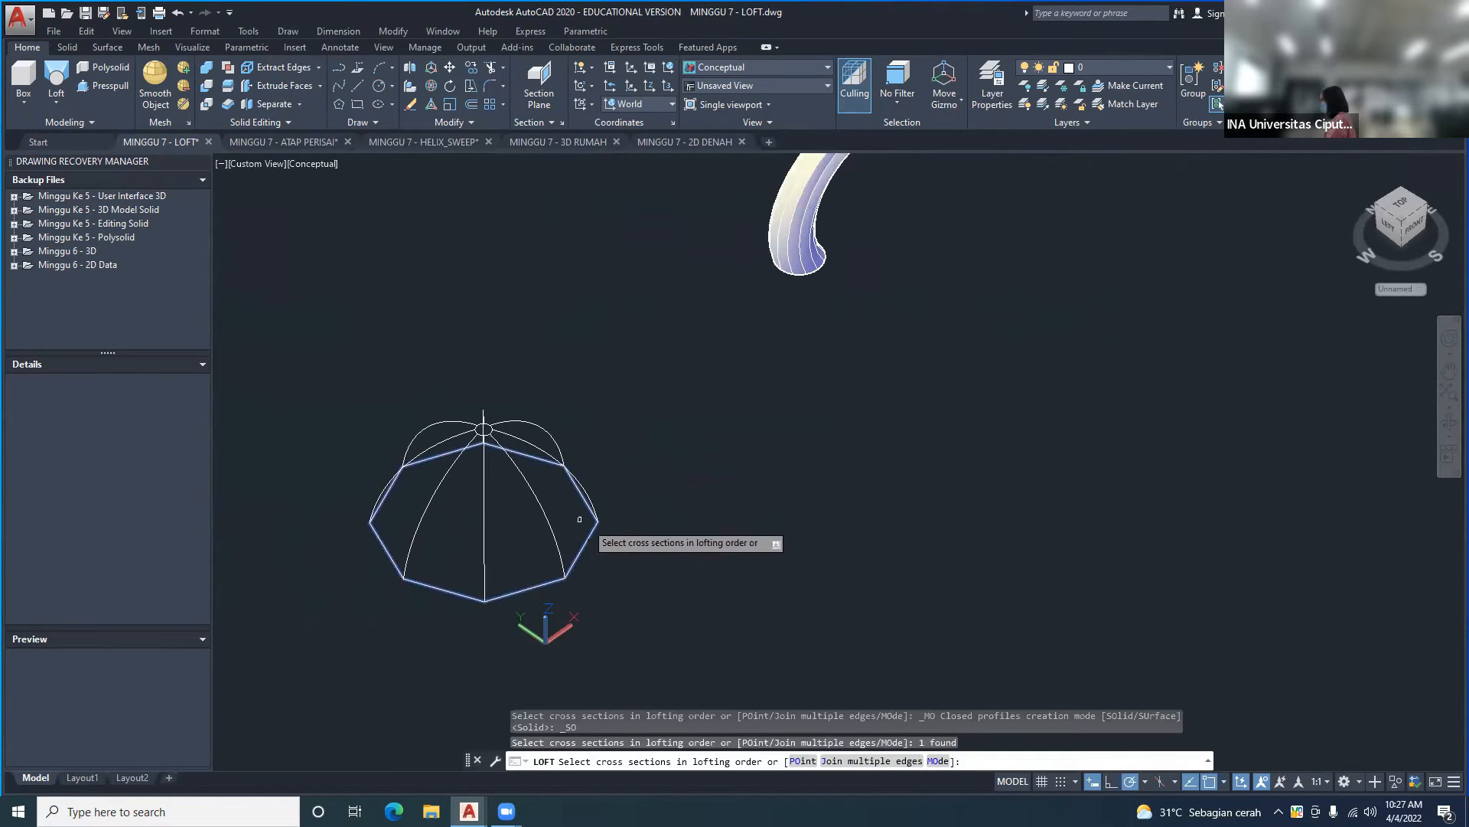
{"action": "scroll", "coordinate": [481, 429], "scroll_direction": "up", "scroll_amount": 2}
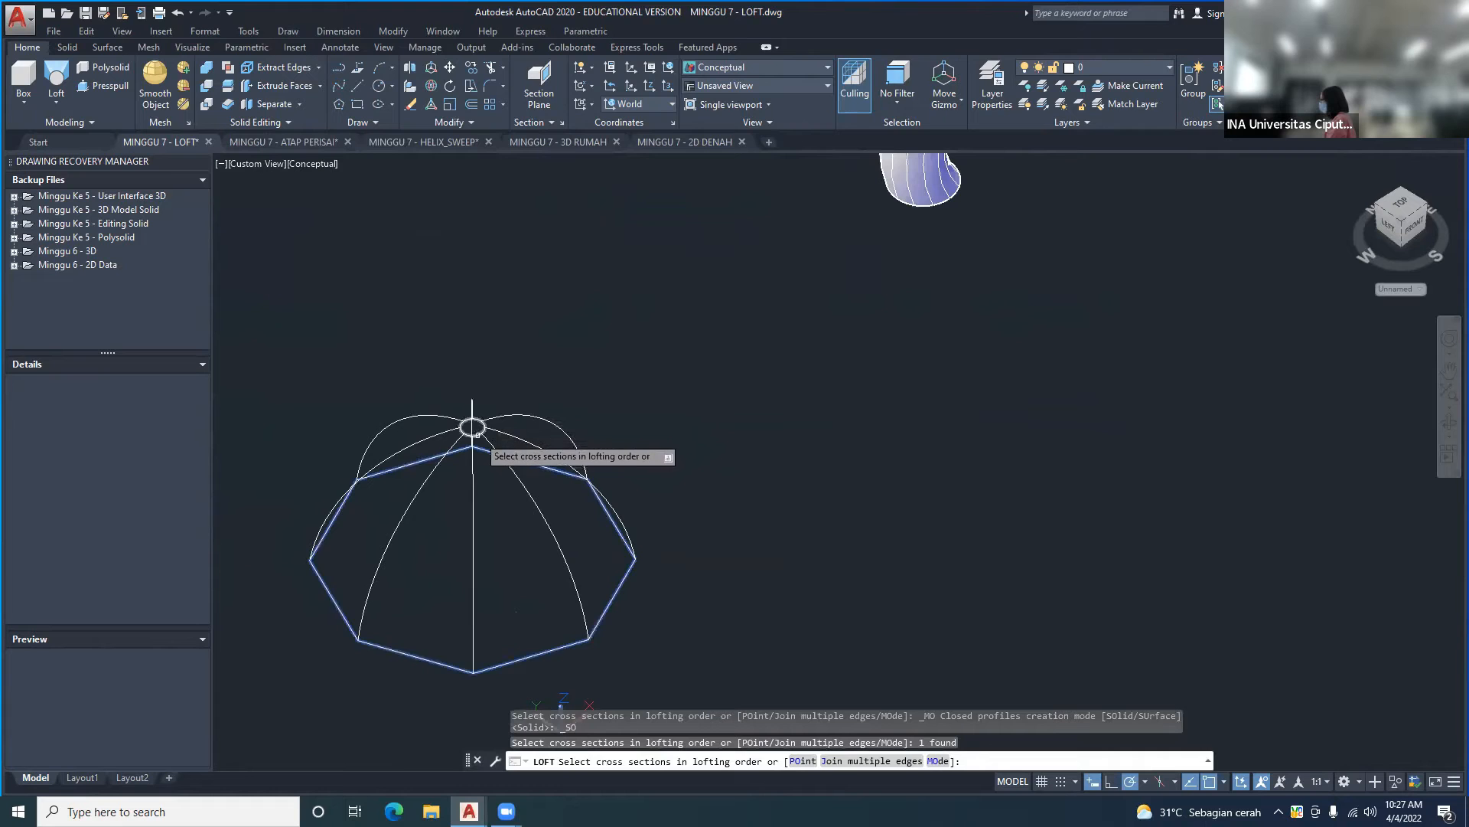
{"action": "left_click", "coordinate": [476, 433]}
{"action": "mouse_move", "coordinate": [589, 454]}
{"action": "middle_mouse_down", "text": "shift"}
{"action": "mouse_move", "coordinate": [528, 360]}
{"action": "mouse_move", "coordinate": [407, 352]}
{"action": "mouse_move", "coordinate": [508, 381]}
{"action": "mouse_move", "coordinate": [700, 540]}
{"action": "mouse_move", "coordinate": [711, 505]}
{"action": "mouse_move", "coordinate": [582, 398]}
{"action": "middle_mouse_up", "text": "shift"}
{"action": "key", "text": "Return"}
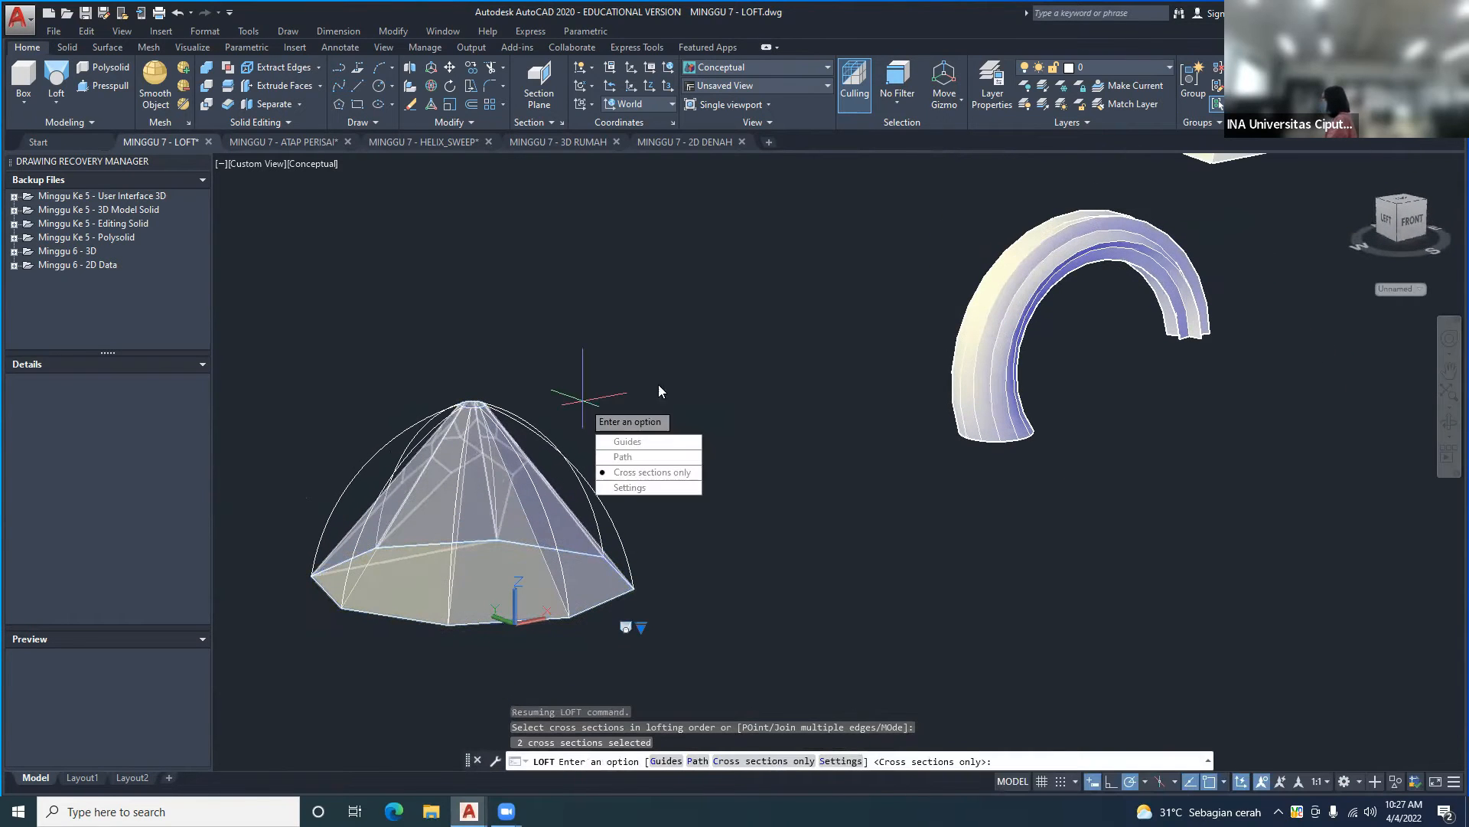
- Complete the dome loft with the Guides option, selecting the curved ribs all around the dome as guide profiles
{"action": "left_click", "coordinate": [663, 443]}
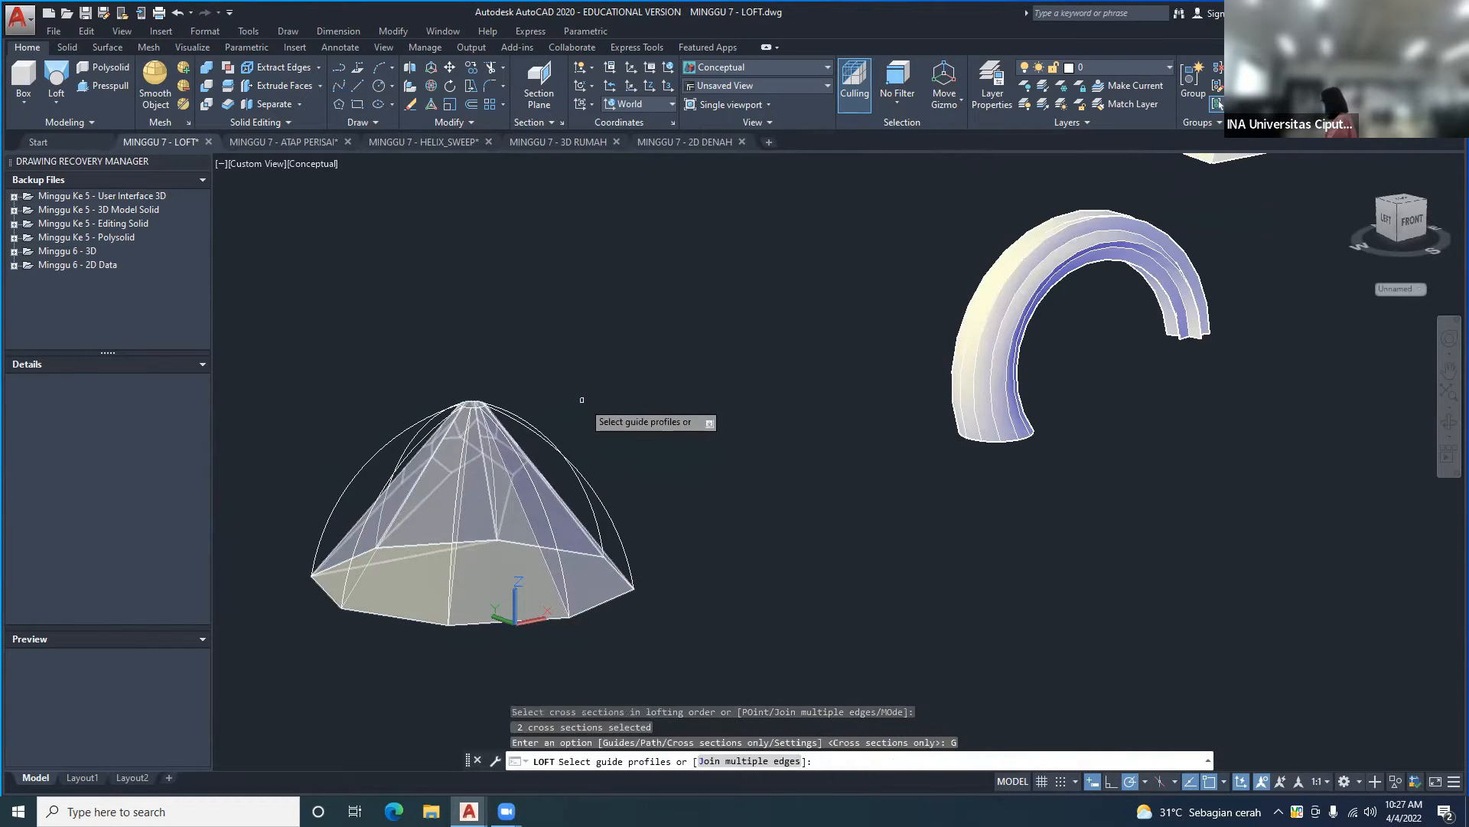
{"action": "left_click", "coordinate": [609, 512]}
{"action": "middle_click_drag", "start_coordinate": [625, 518], "coordinate": [826, 490], "text": "shift"}
{"action": "left_click", "coordinate": [461, 425]}
{"action": "left_click", "coordinate": [399, 499]}
{"action": "middle_click_drag", "start_coordinate": [544, 497], "coordinate": [645, 495], "text": "shift"}
{"action": "left_click", "coordinate": [644, 495]}
{"action": "left_click", "coordinate": [566, 432]}
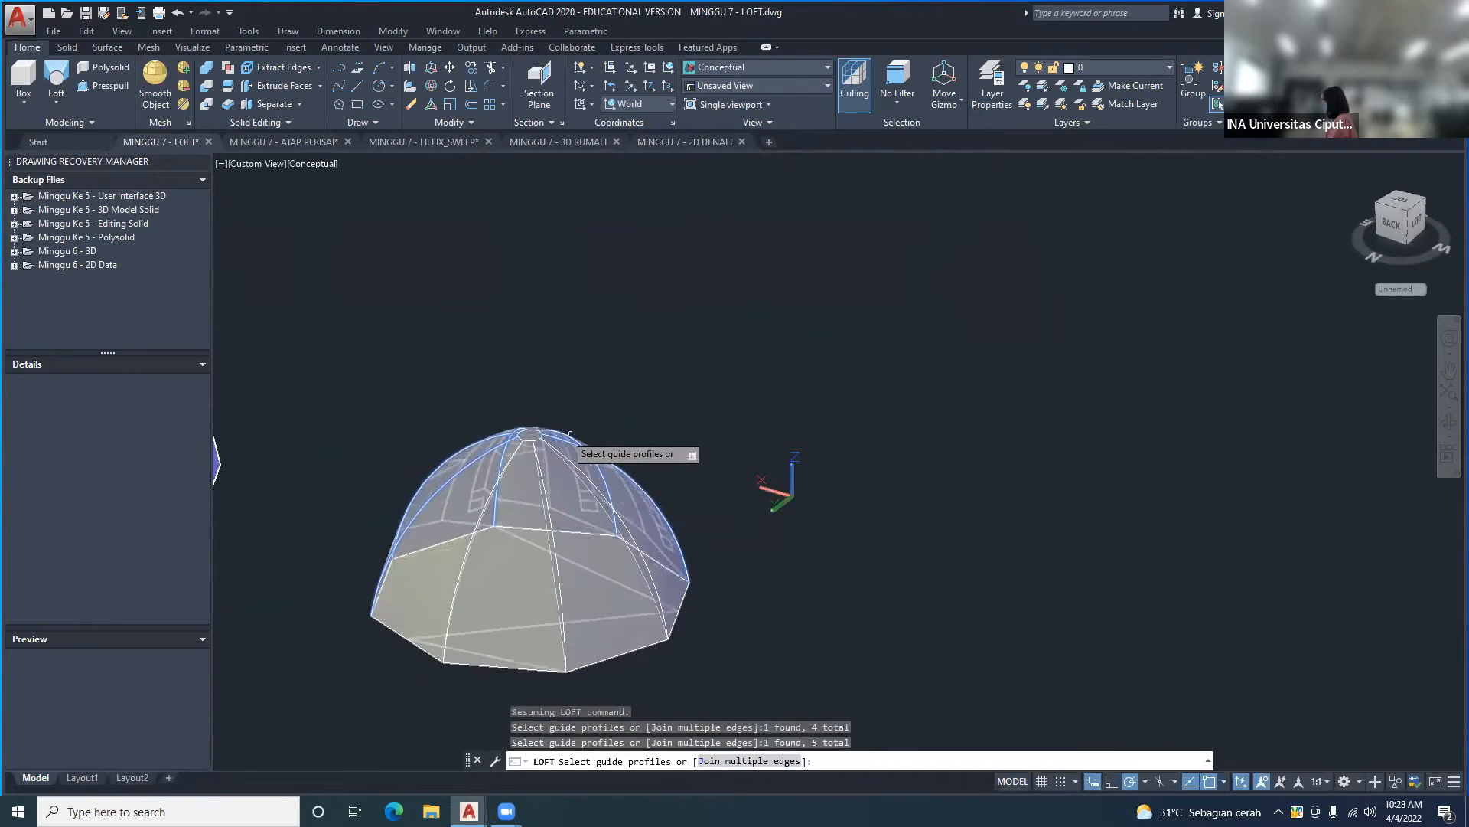
{"action": "middle_click_drag", "start_coordinate": [536, 451], "coordinate": [437, 472], "text": "shift"}
{"action": "left_click", "coordinate": [437, 472]}
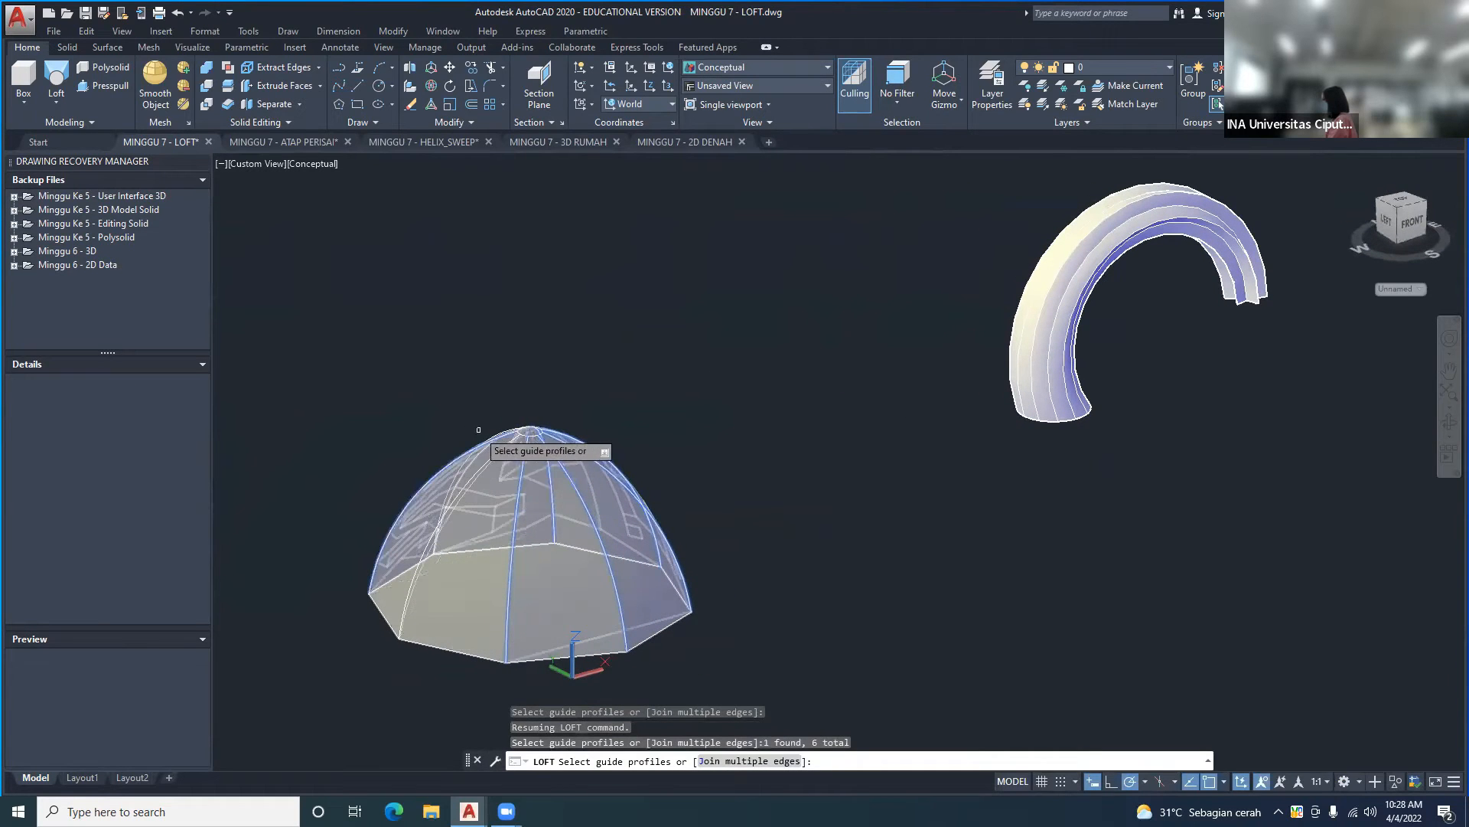
{"action": "left_click", "coordinate": [451, 505]}
{"action": "middle_click_drag", "start_coordinate": [452, 505], "coordinate": [606, 586], "text": "shift"}
{"action": "left_click", "coordinate": [476, 483]}
{"action": "key", "text": "Return"}
{"action": "scroll", "coordinate": [606, 530], "scroll_direction": "down", "scroll_amount": 4}
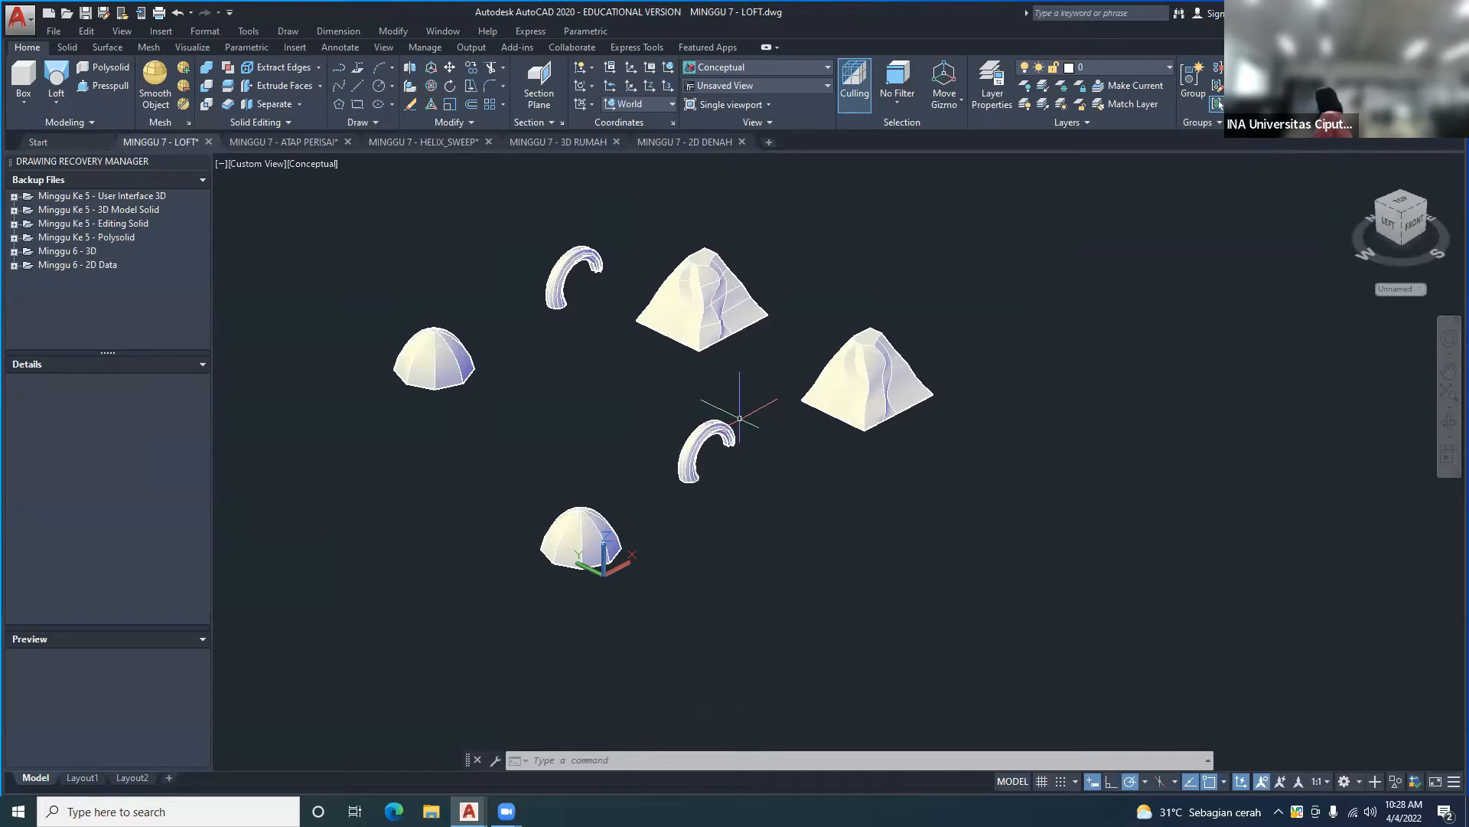
{"action": "mouse_move", "coordinate": [765, 392]}
{"action": "middle_mouse_down"}
{"action": "mouse_move", "coordinate": [673, 453]}
{"action": "mouse_move", "coordinate": [699, 420]}
{"action": "mouse_move", "coordinate": [685, 420]}
{"action": "middle_mouse_up"}
{"action": "left_click", "coordinate": [60, 103]}
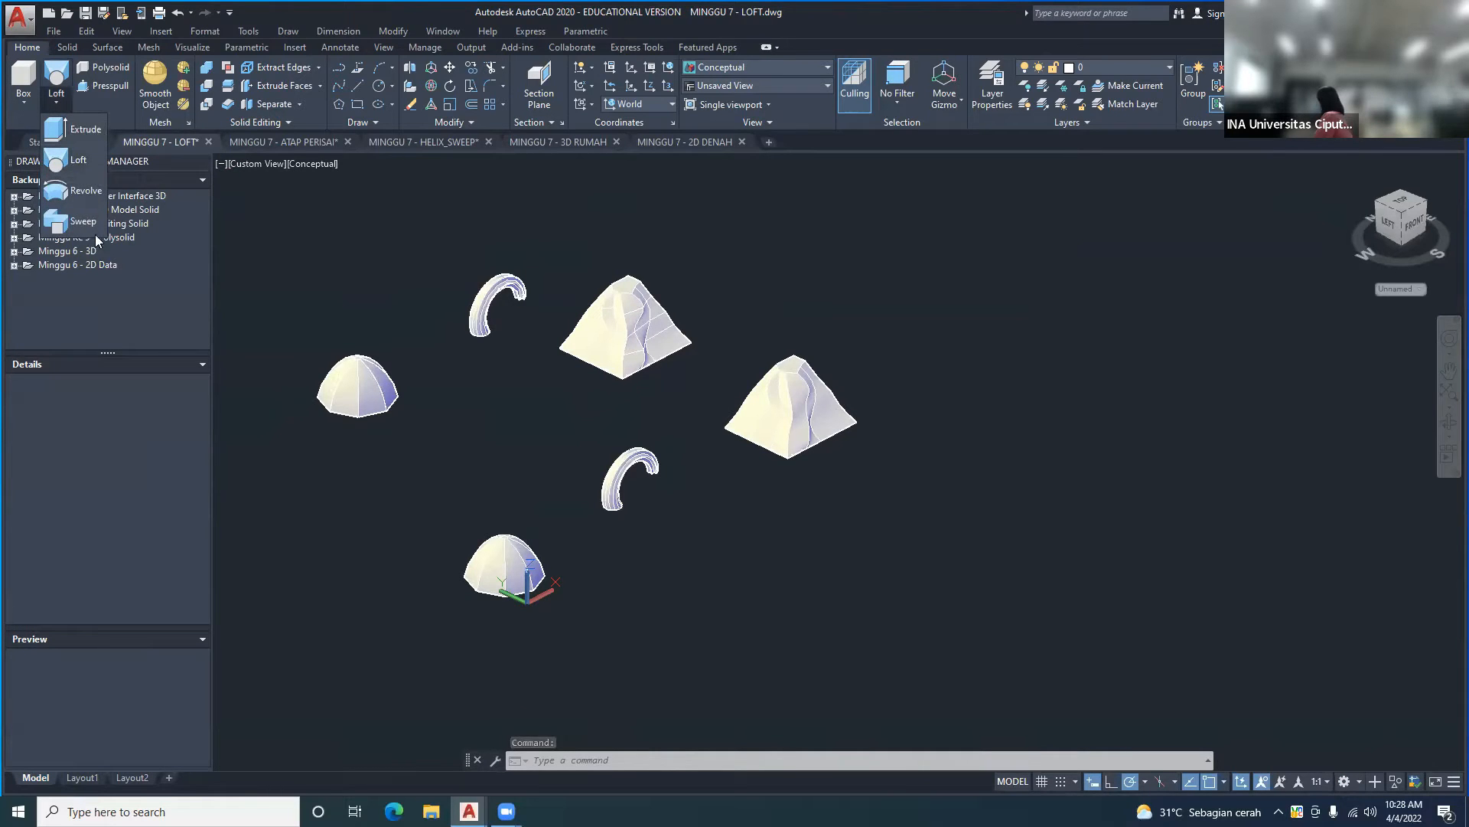
{"action": "left_click", "coordinate": [595, 430]}
{"action": "middle_click_drag", "start_coordinate": [539, 427], "coordinate": [636, 420]}
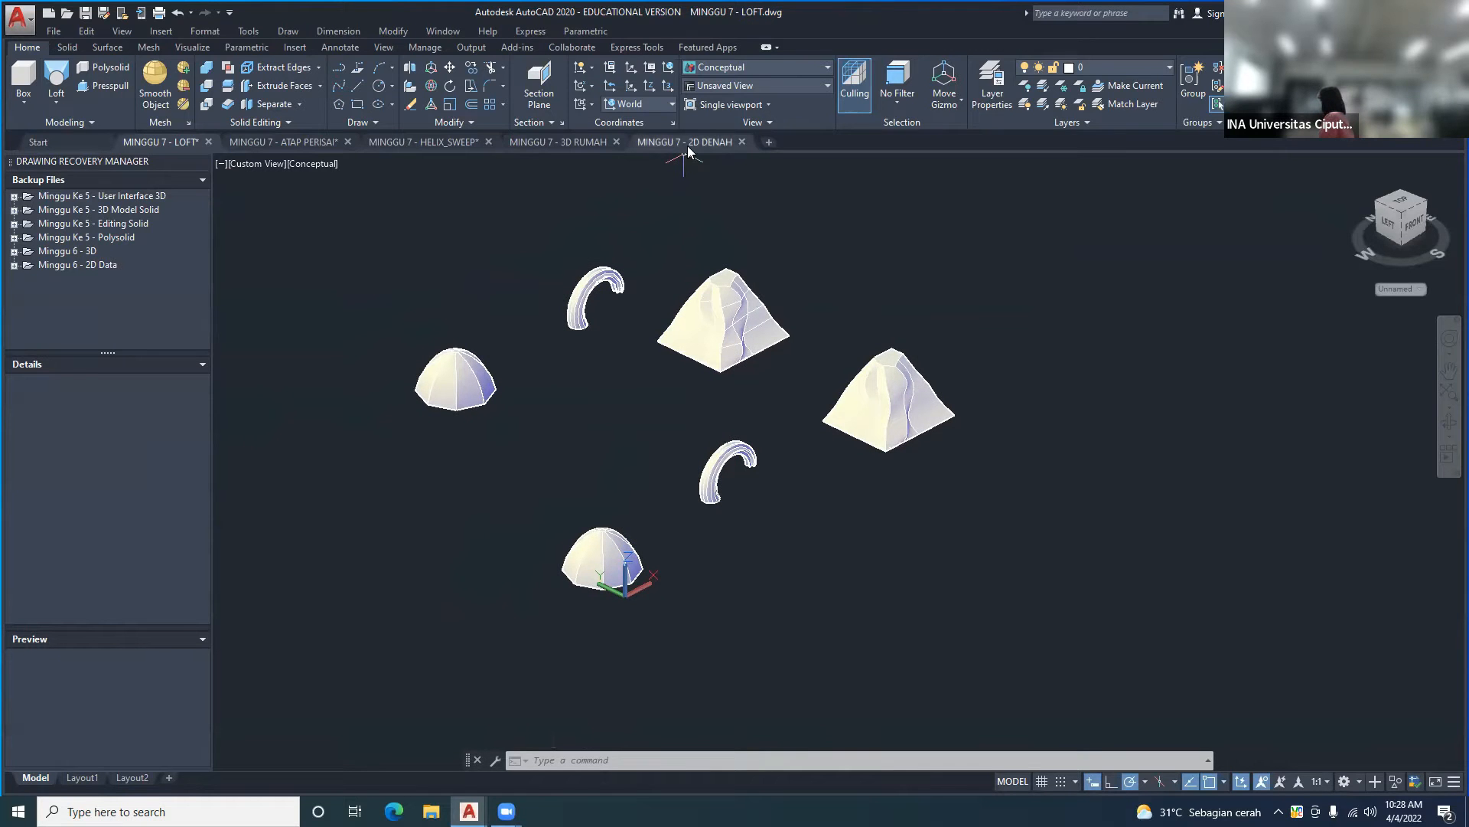
- Switch to the MINGGU 7 - 3D RUMAH drawing and examine the finished house model and its hip roof from several sides
{"action": "mouse_move", "coordinate": [688, 145]}
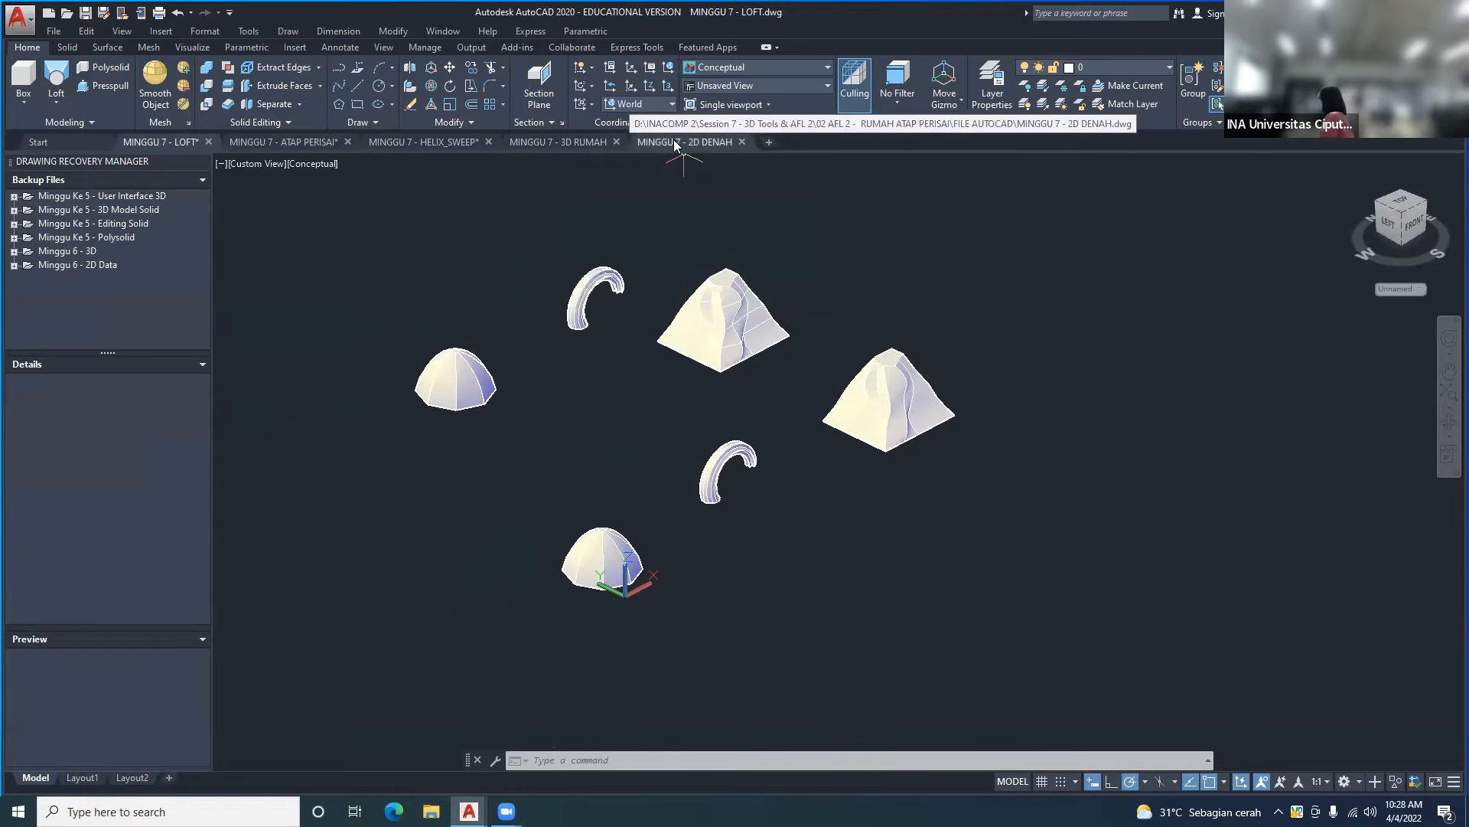
{"action": "left_click", "coordinate": [555, 143]}
{"action": "middle_click_drag", "start_coordinate": [581, 411], "coordinate": [1201, 482]}
{"action": "middle_click_drag", "start_coordinate": [990, 463], "coordinate": [724, 432], "text": "shift"}
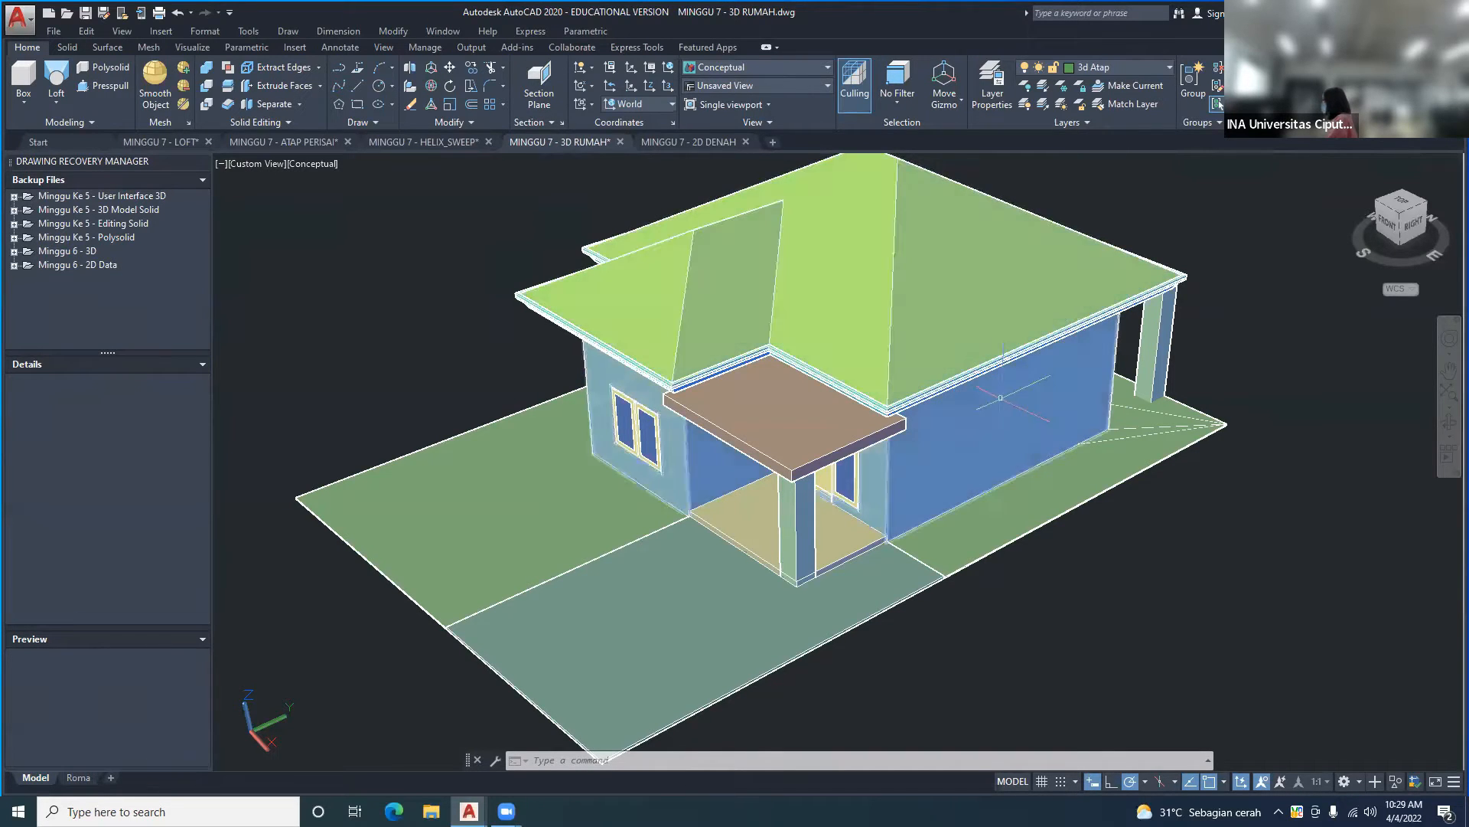
{"action": "middle_click_drag", "start_coordinate": [1022, 423], "coordinate": [813, 407], "text": "shift"}
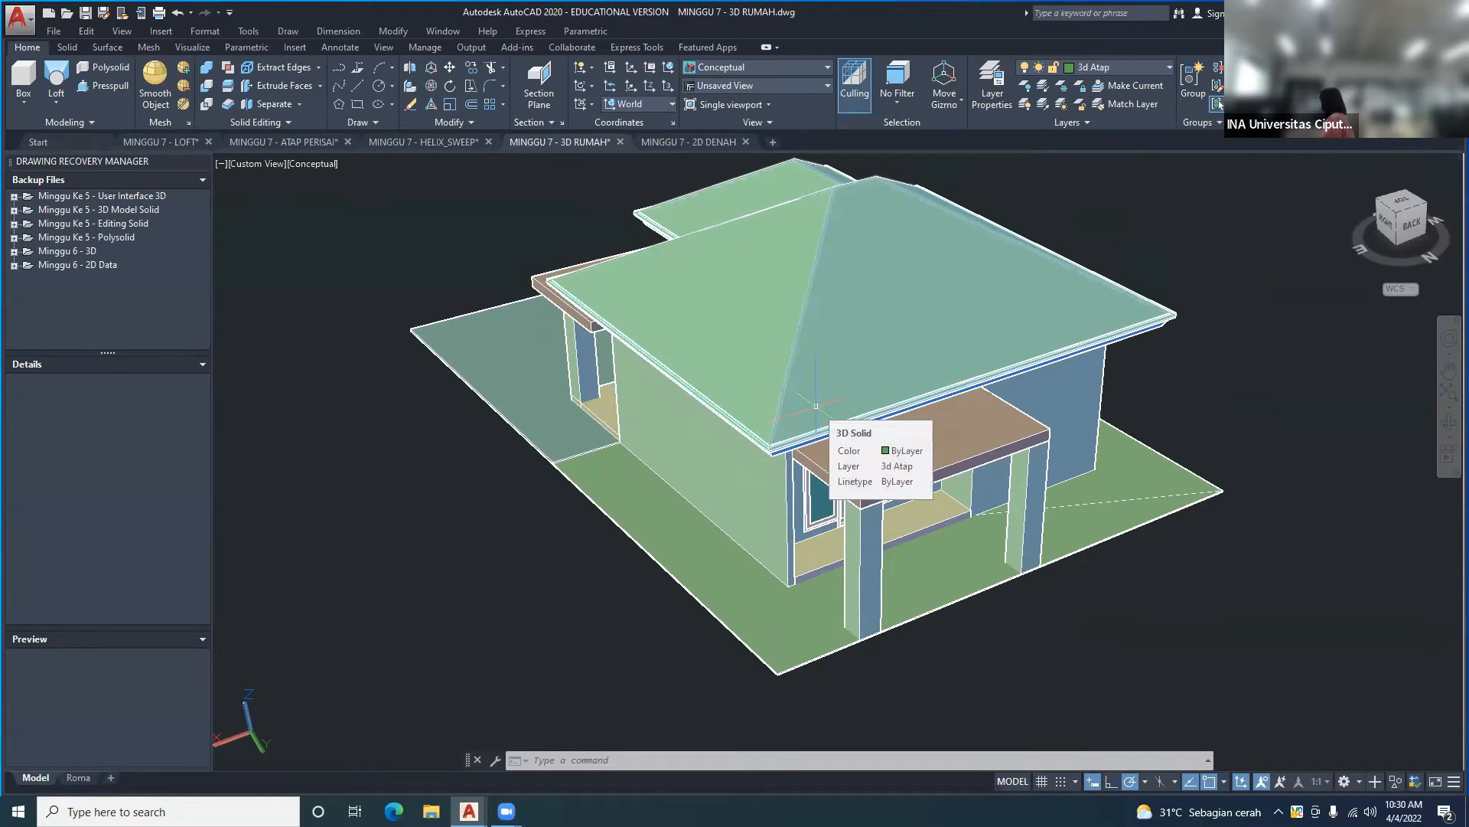
{"action": "middle_click_drag", "start_coordinate": [816, 406], "coordinate": [767, 111], "text": "shift"}
- Review the floor plan and elevations in MINGGU 7 - 2D DENAH in a tilted 3D view, comparing them with the MINGGU 7 - ATAP PERISAI drawing
{"action": "left_click", "coordinate": [688, 142]}
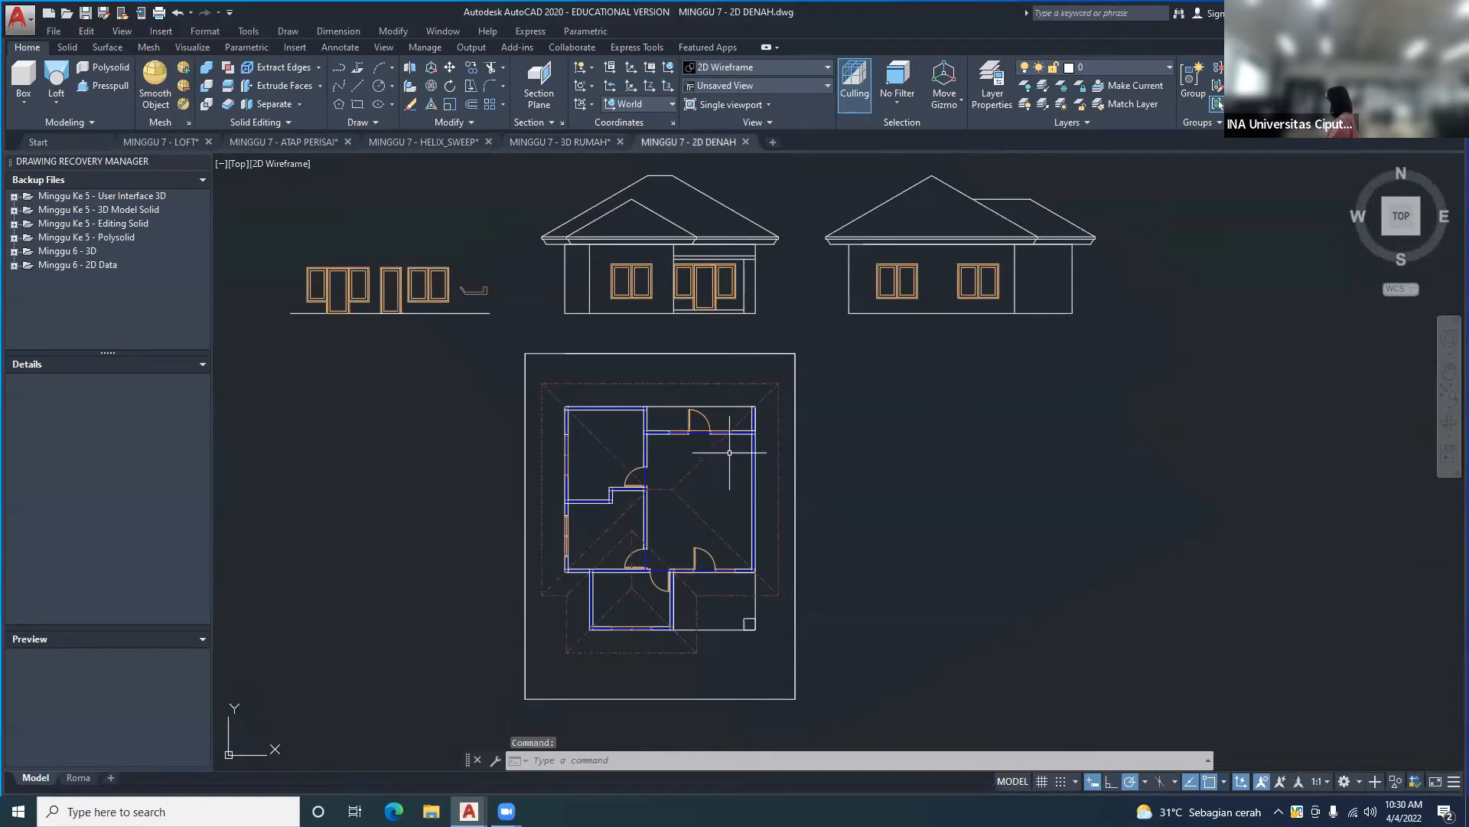
{"action": "scroll", "coordinate": [733, 413], "scroll_direction": "down", "scroll_amount": 5}
{"action": "middle_click_drag", "start_coordinate": [732, 414], "coordinate": [581, 298], "text": "shift"}
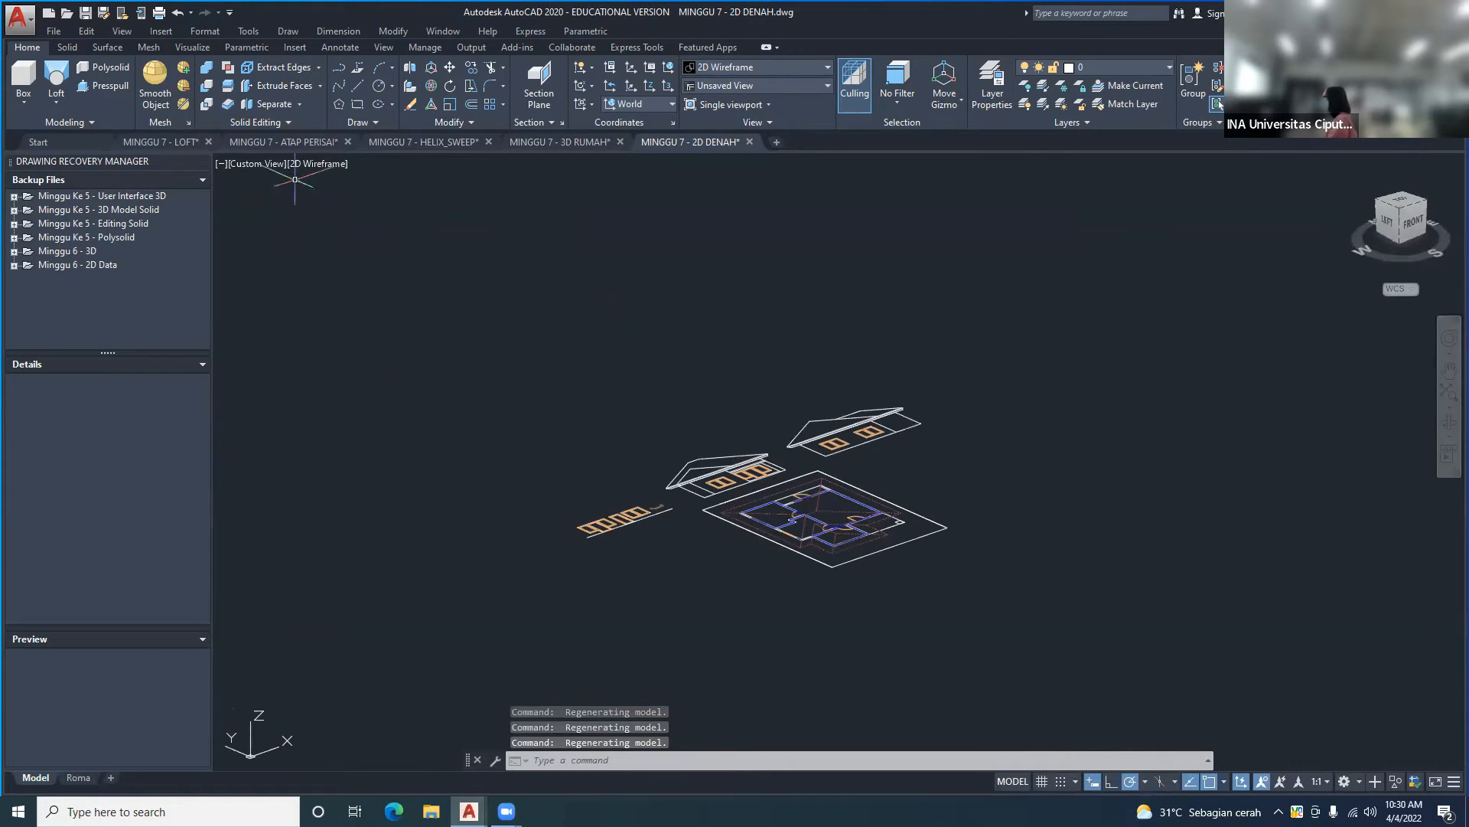
{"action": "left_click", "coordinate": [314, 144]}
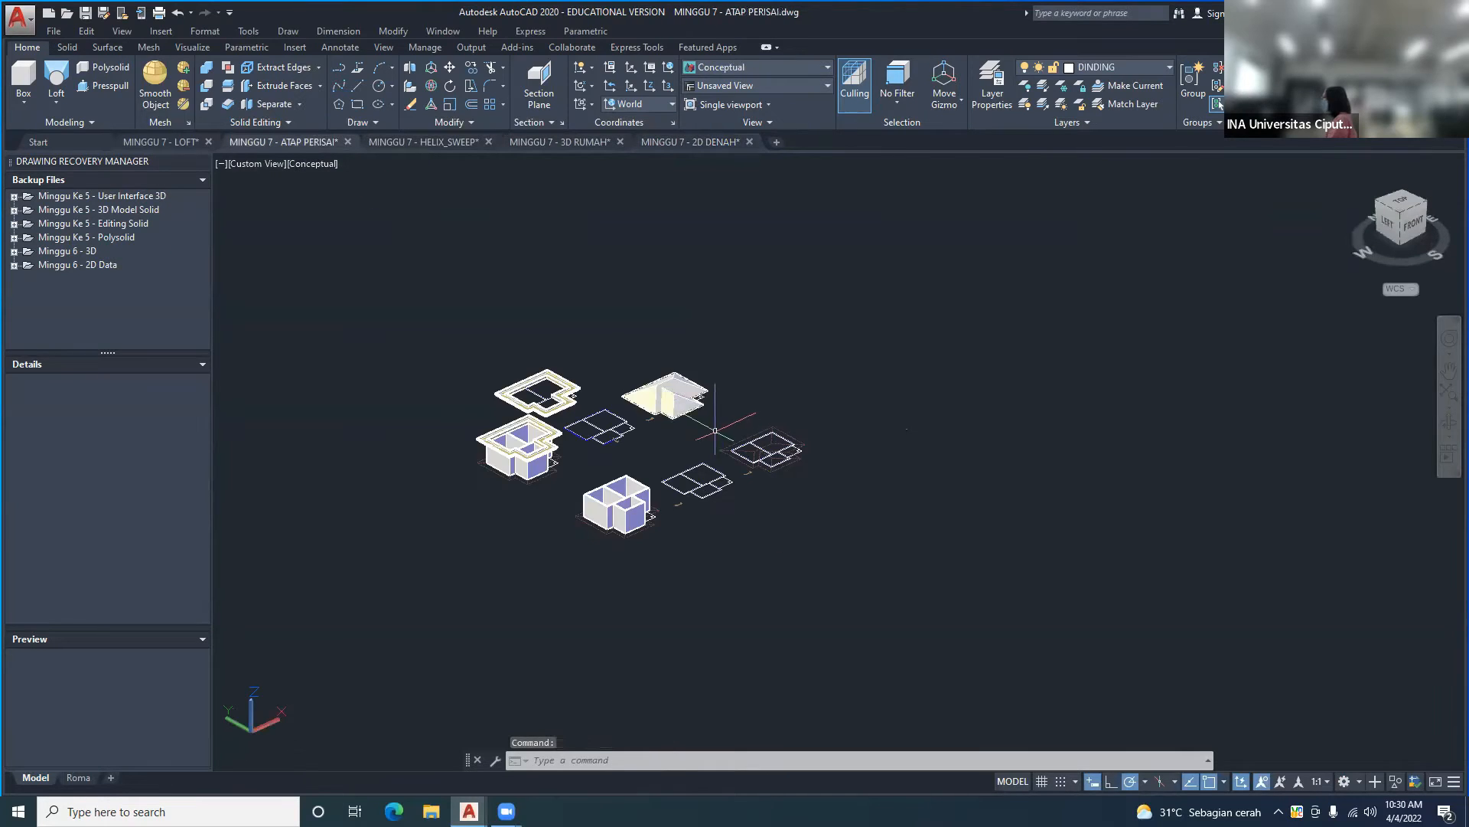
{"action": "scroll", "coordinate": [649, 417], "scroll_direction": "up", "scroll_amount": 5}
{"action": "middle_click_drag", "start_coordinate": [846, 532], "coordinate": [822, 478]}
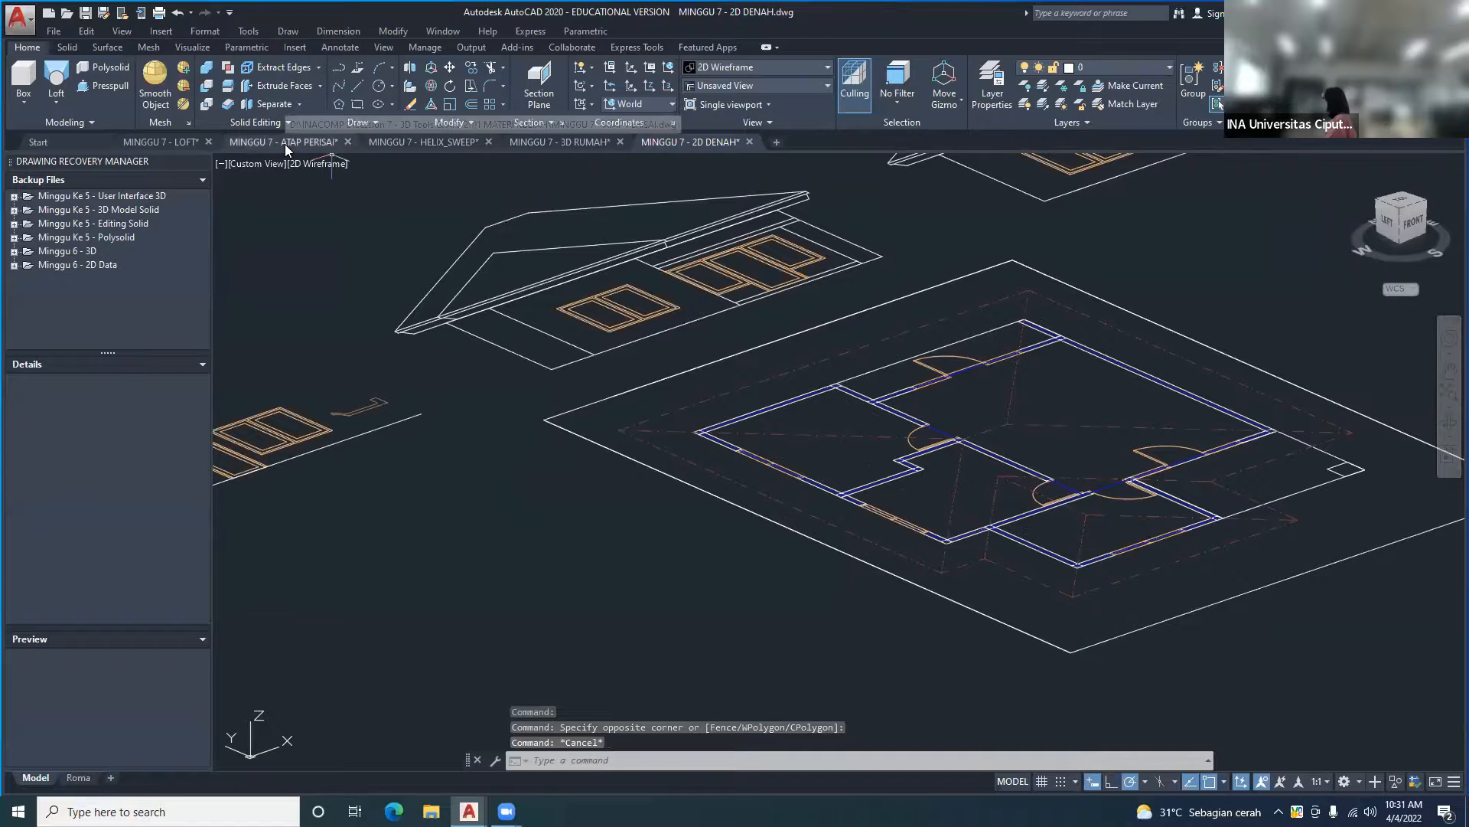
- In the MINGGU 7 - ATAP PERISAI drawing, erase the small eave profile lying on the middle floor plan
{"action": "left_click", "coordinate": [284, 143]}
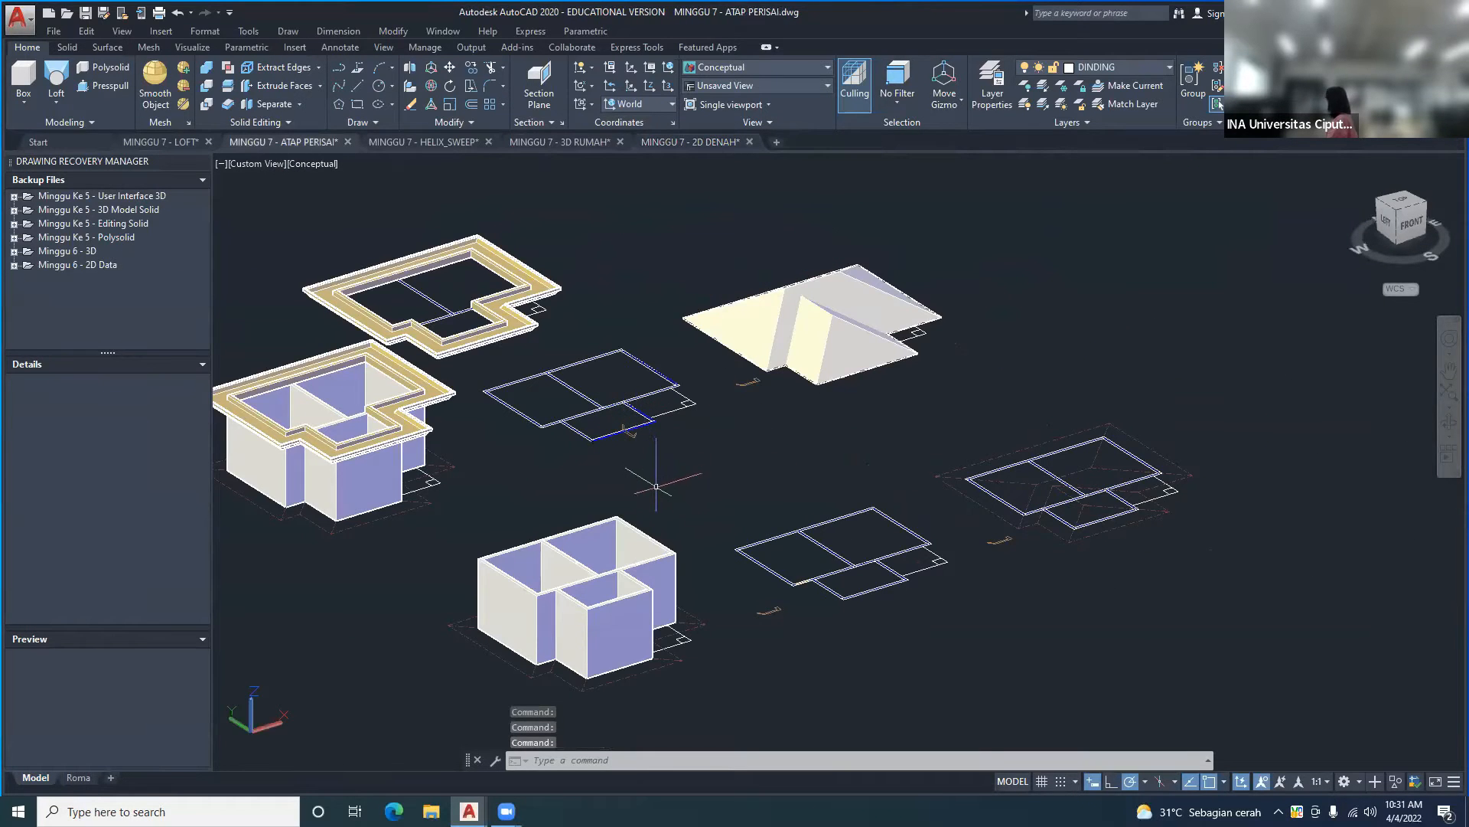
{"action": "scroll", "coordinate": [663, 456], "scroll_direction": "up", "scroll_amount": 3}
{"action": "scroll", "coordinate": [705, 421], "scroll_direction": "up", "scroll_amount": 2}
{"action": "left_click", "coordinate": [673, 356]}
{"action": "key", "text": "Delete"}
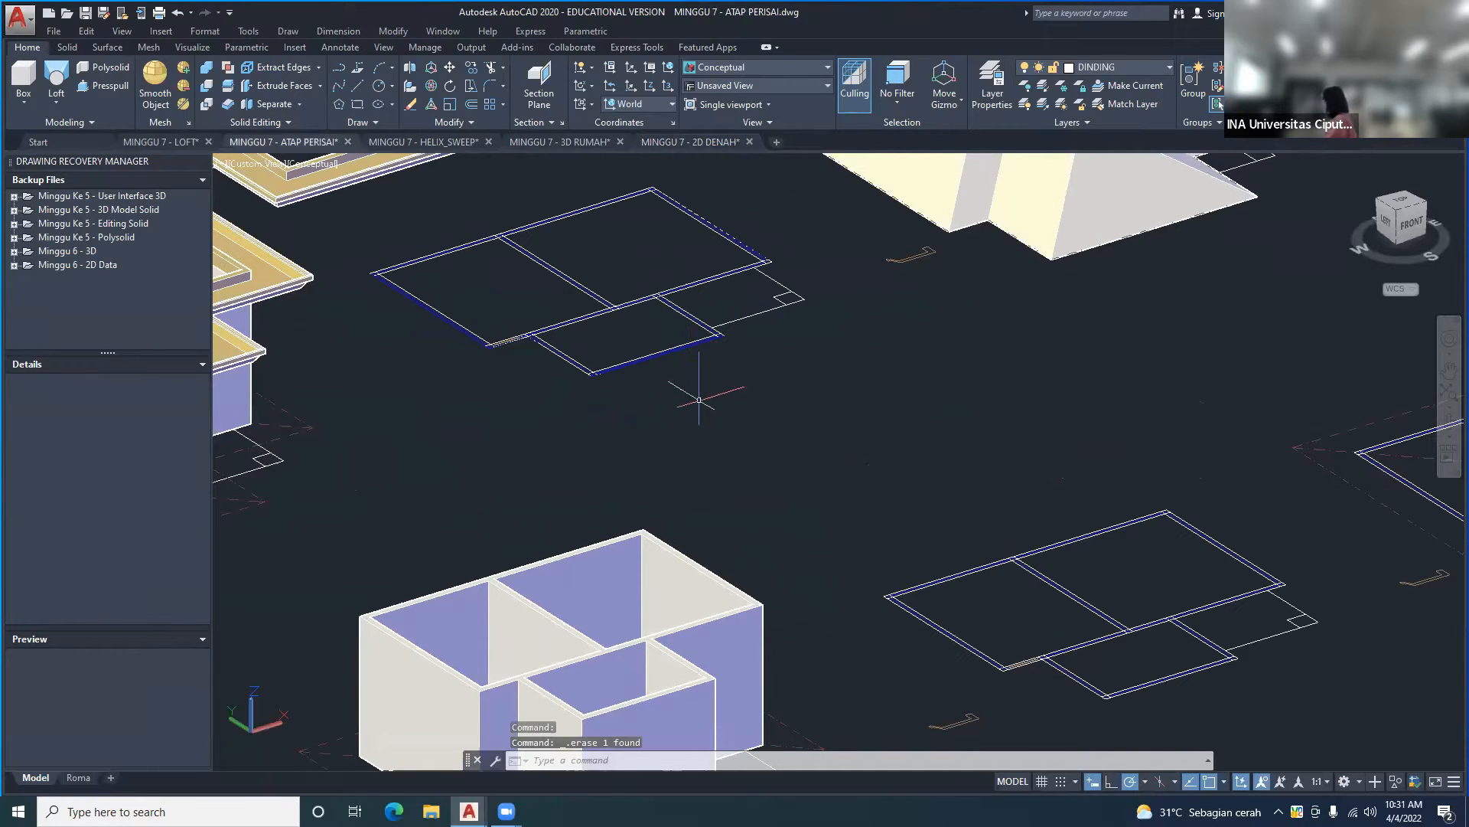
- Copy the small eave profile beside the hip roof to the open space in front of the middle floor plan
{"action": "scroll", "coordinate": [751, 319], "scroll_direction": "up", "scroll_amount": 3}
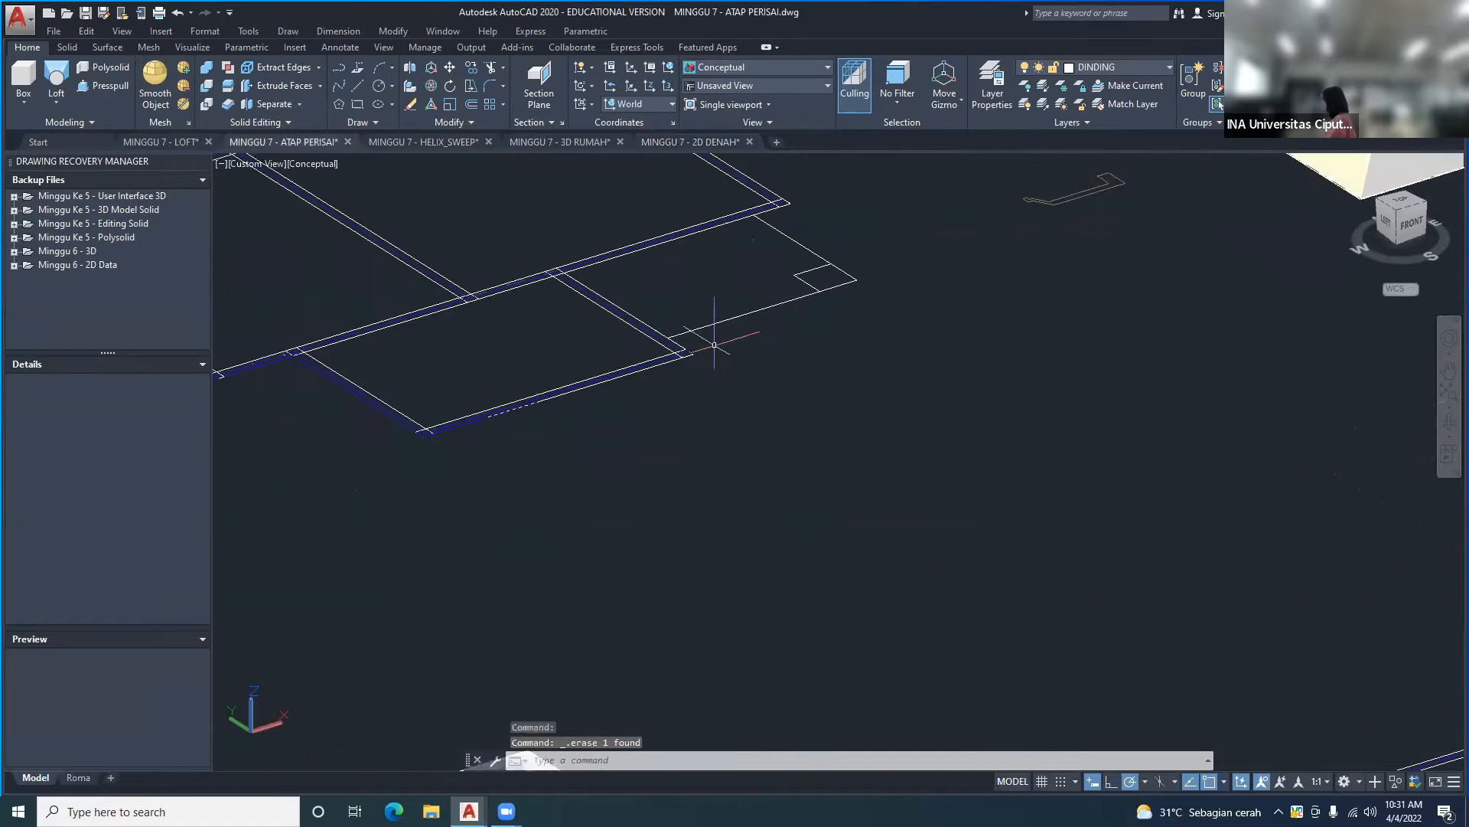
{"action": "scroll", "coordinate": [704, 387], "scroll_direction": "down", "scroll_amount": 5}
{"action": "middle_click_drag", "start_coordinate": [798, 425], "coordinate": [908, 492]}
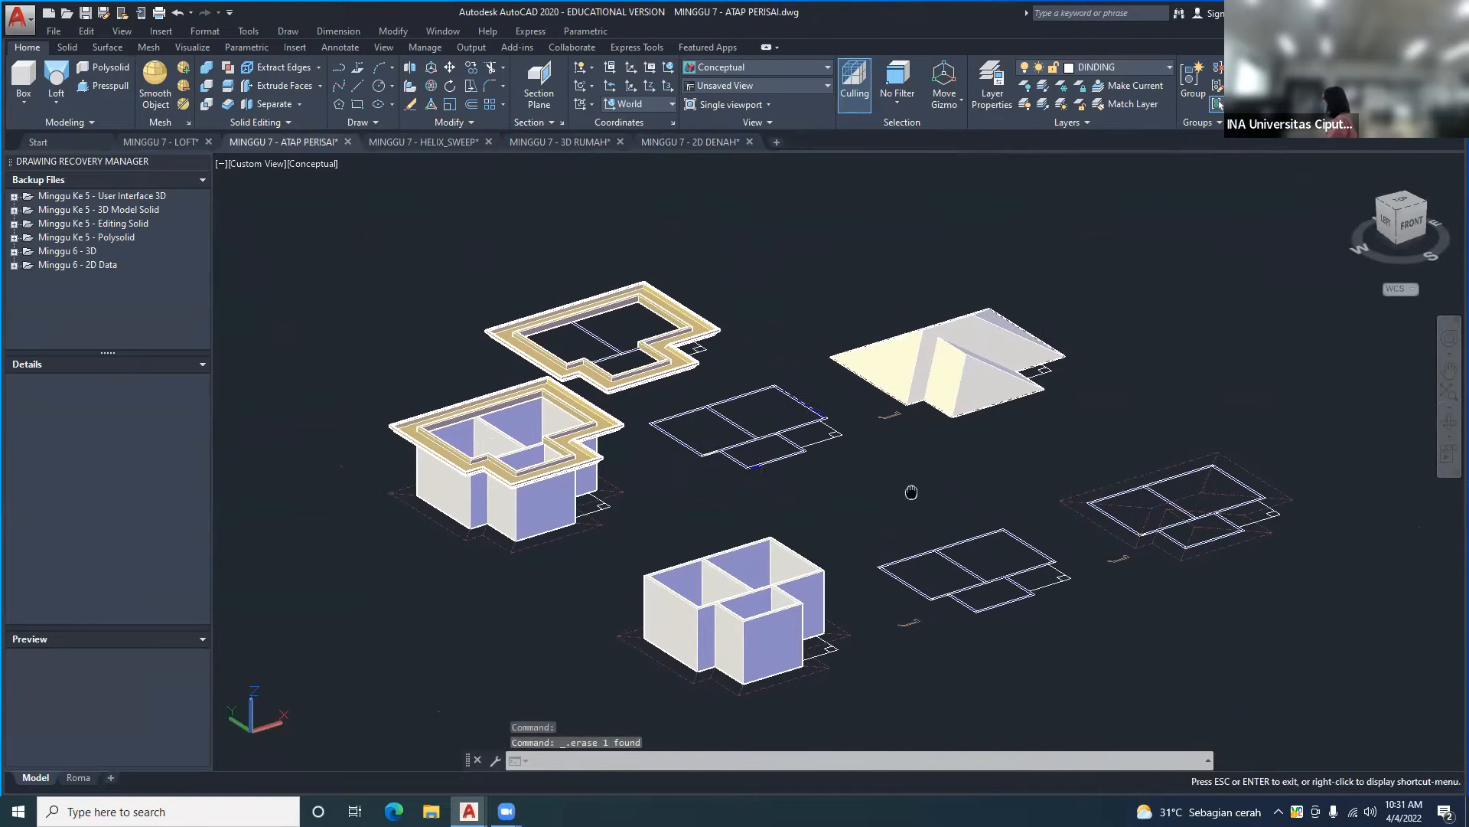
{"action": "scroll", "coordinate": [710, 427], "scroll_direction": "up", "scroll_amount": 2}
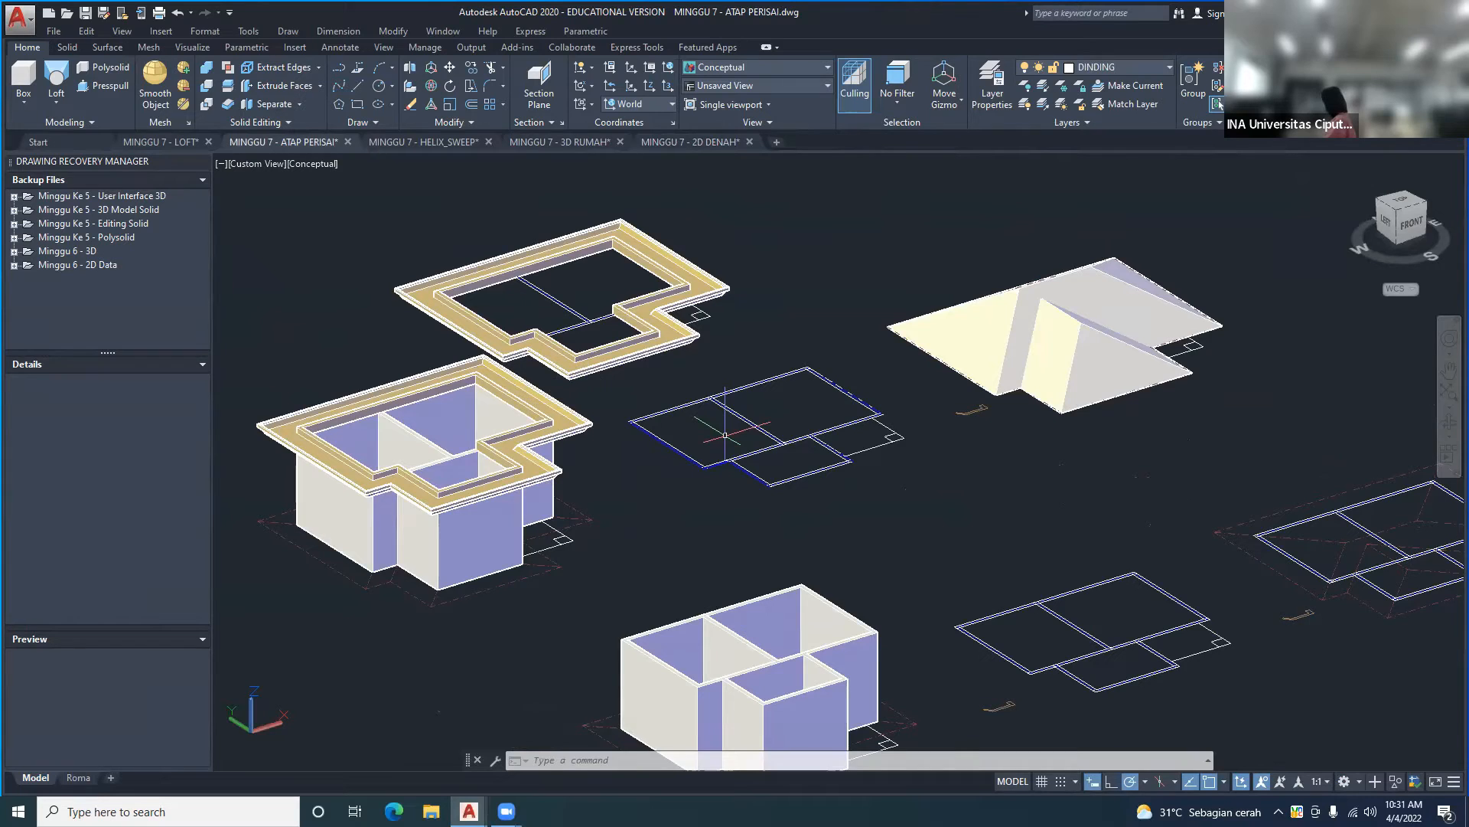
{"action": "scroll", "coordinate": [725, 434], "scroll_direction": "up", "scroll_amount": 4}
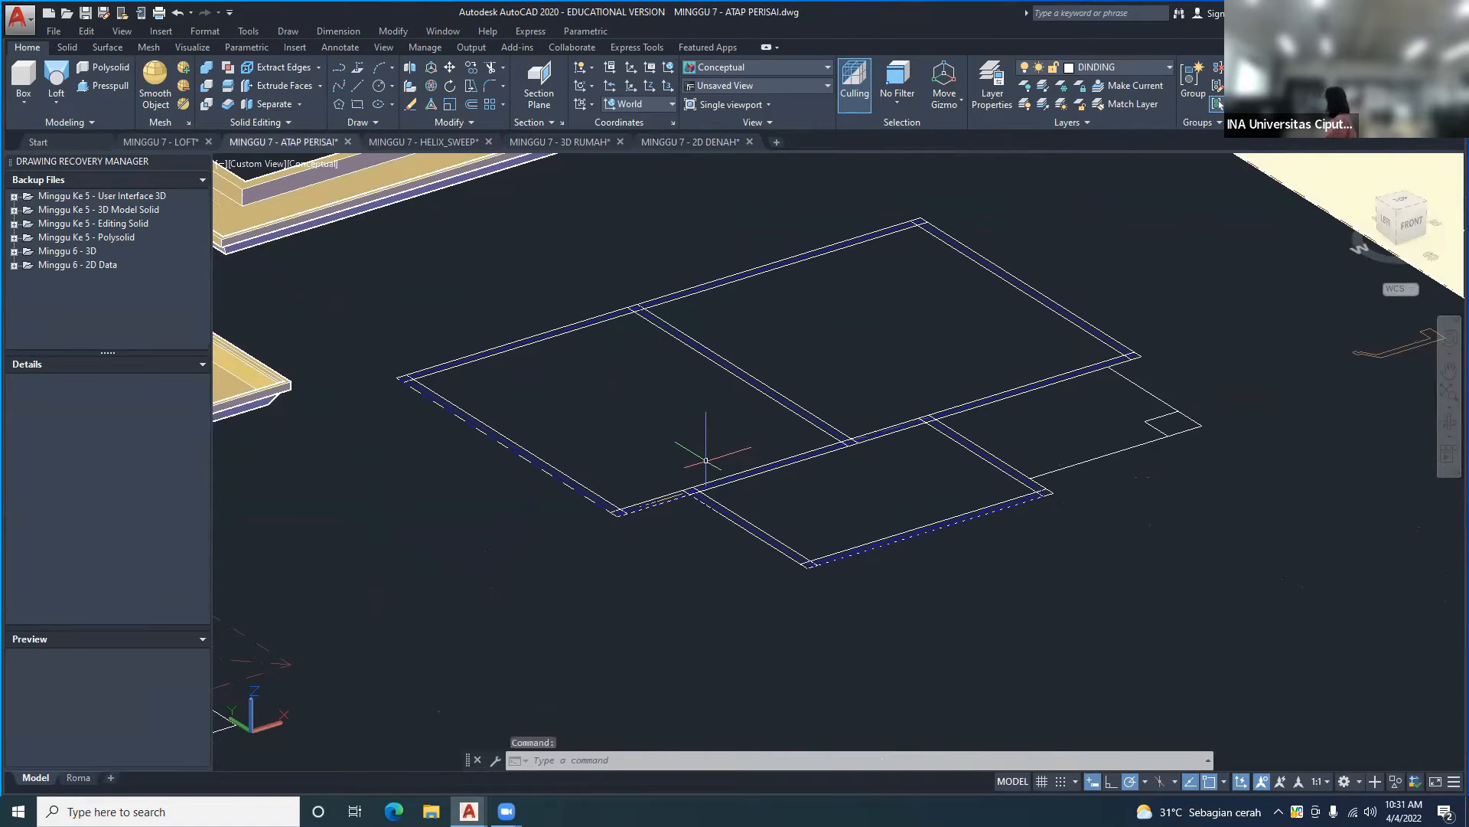
{"action": "scroll", "coordinate": [822, 459], "scroll_direction": "down", "scroll_amount": 4}
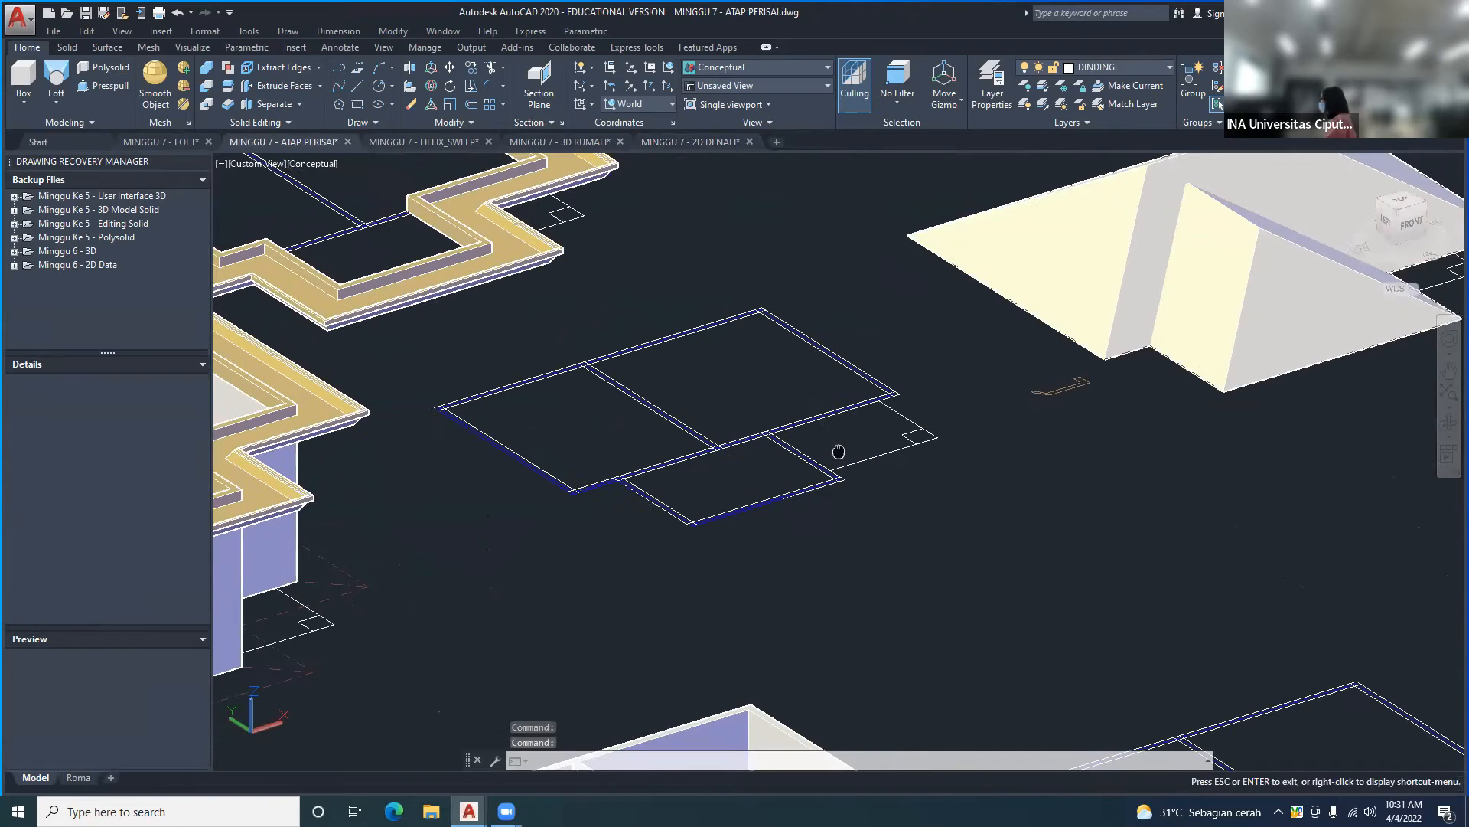
{"action": "type", "text": "o"}
{"action": "key", "text": "Return"}
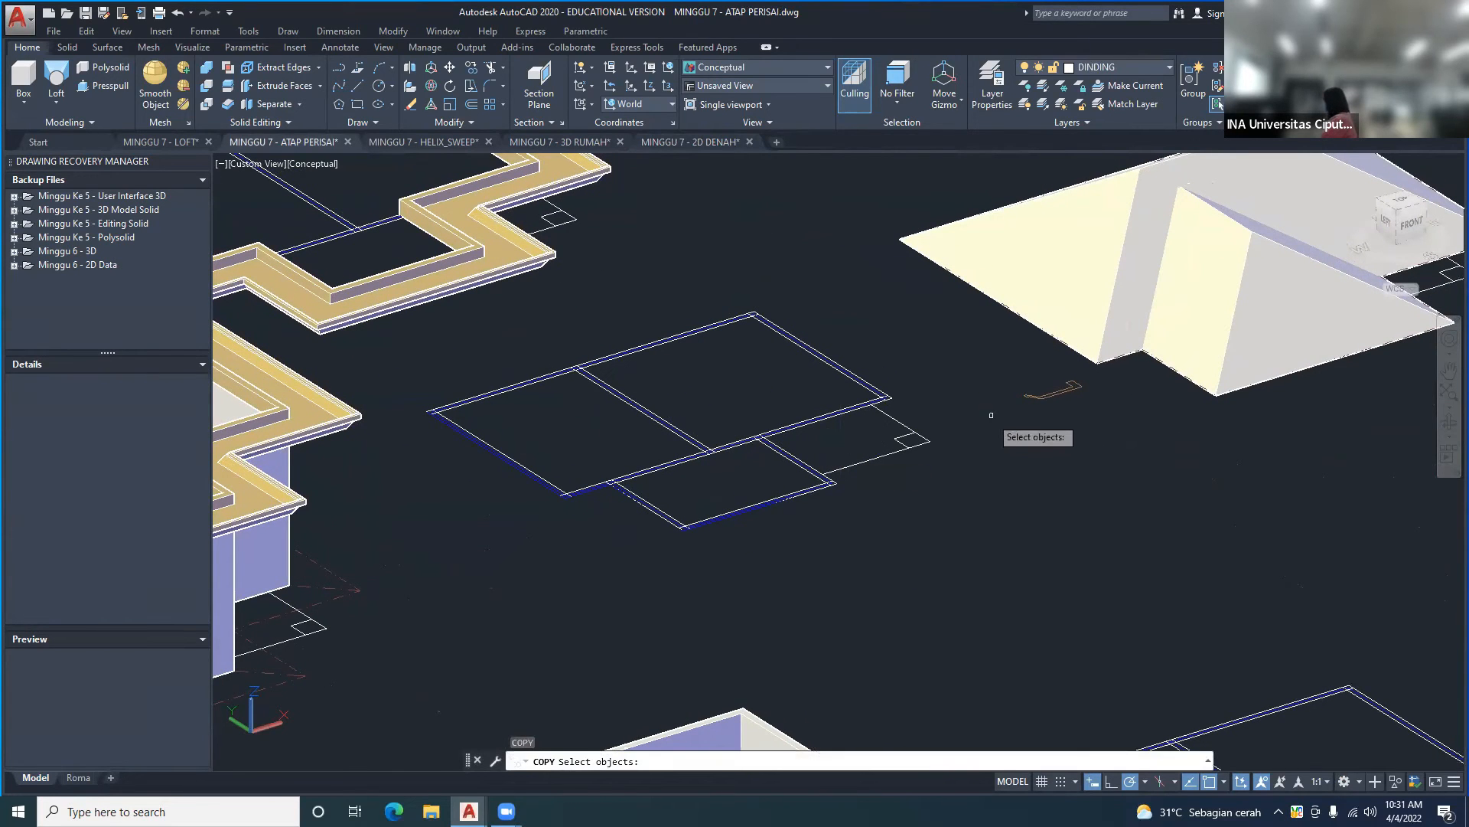
{"action": "left_click", "coordinate": [1059, 390]}
{"action": "key", "text": "Return"}
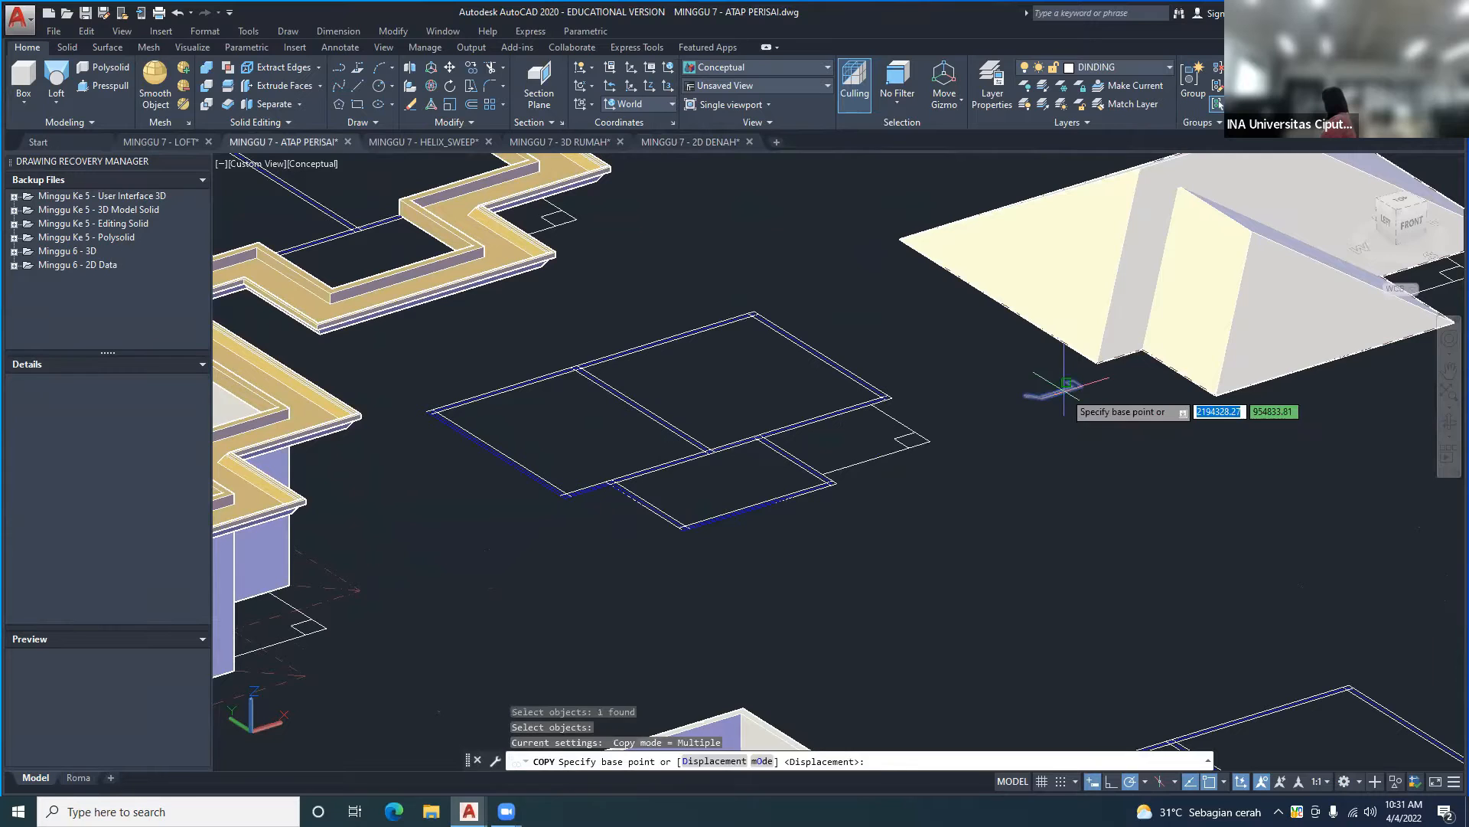
{"action": "left_click", "coordinate": [1059, 389]}
{"action": "left_click", "coordinate": [613, 584]}
{"action": "key", "text": "Return"}
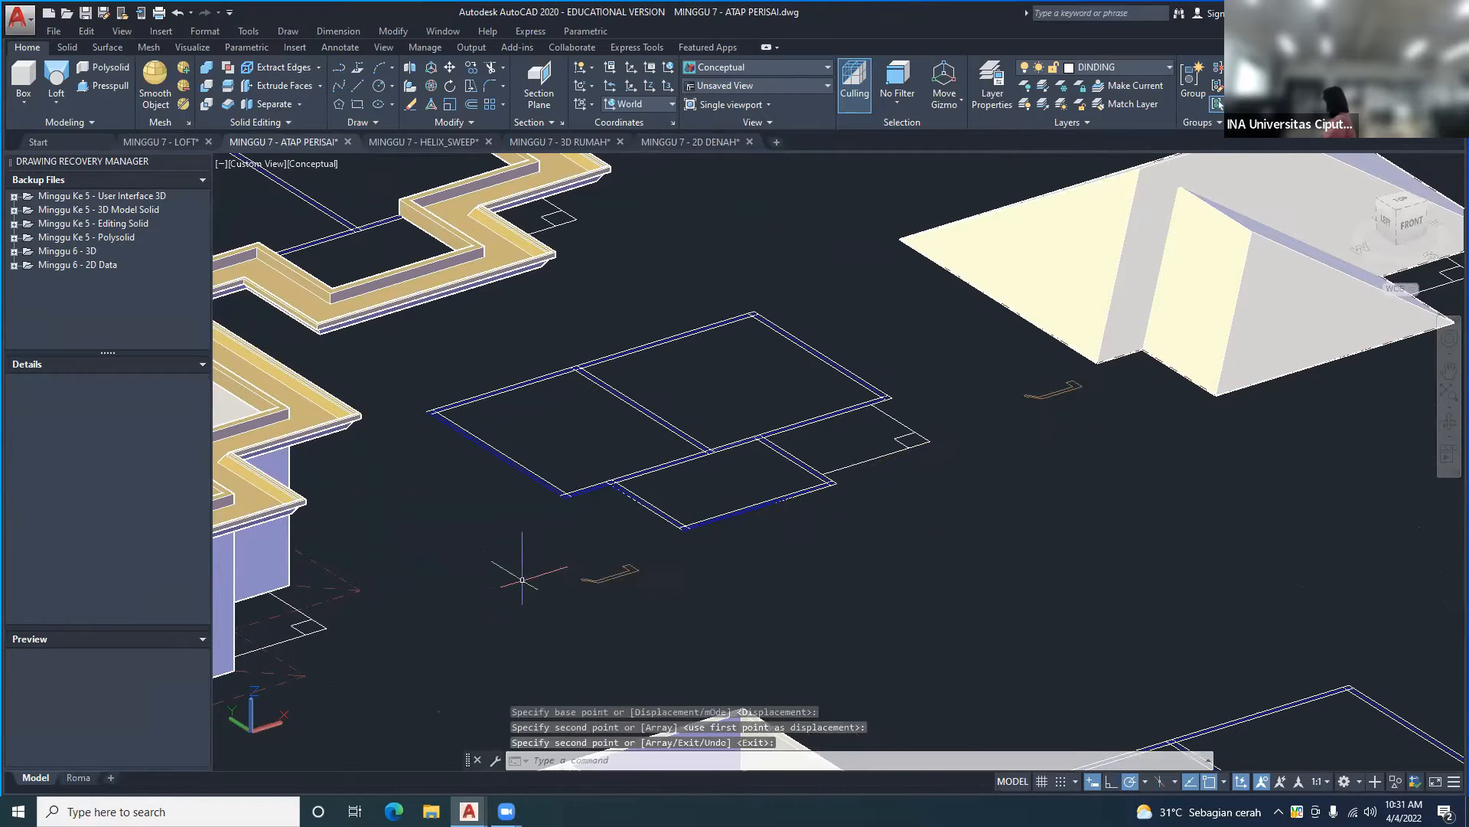
- Stand the copied eave profile in front of the floor plan upright with 3D Rotate, about the X axis through its outer lower corner
{"action": "scroll", "coordinate": [617, 574], "scroll_direction": "up", "scroll_amount": 3}
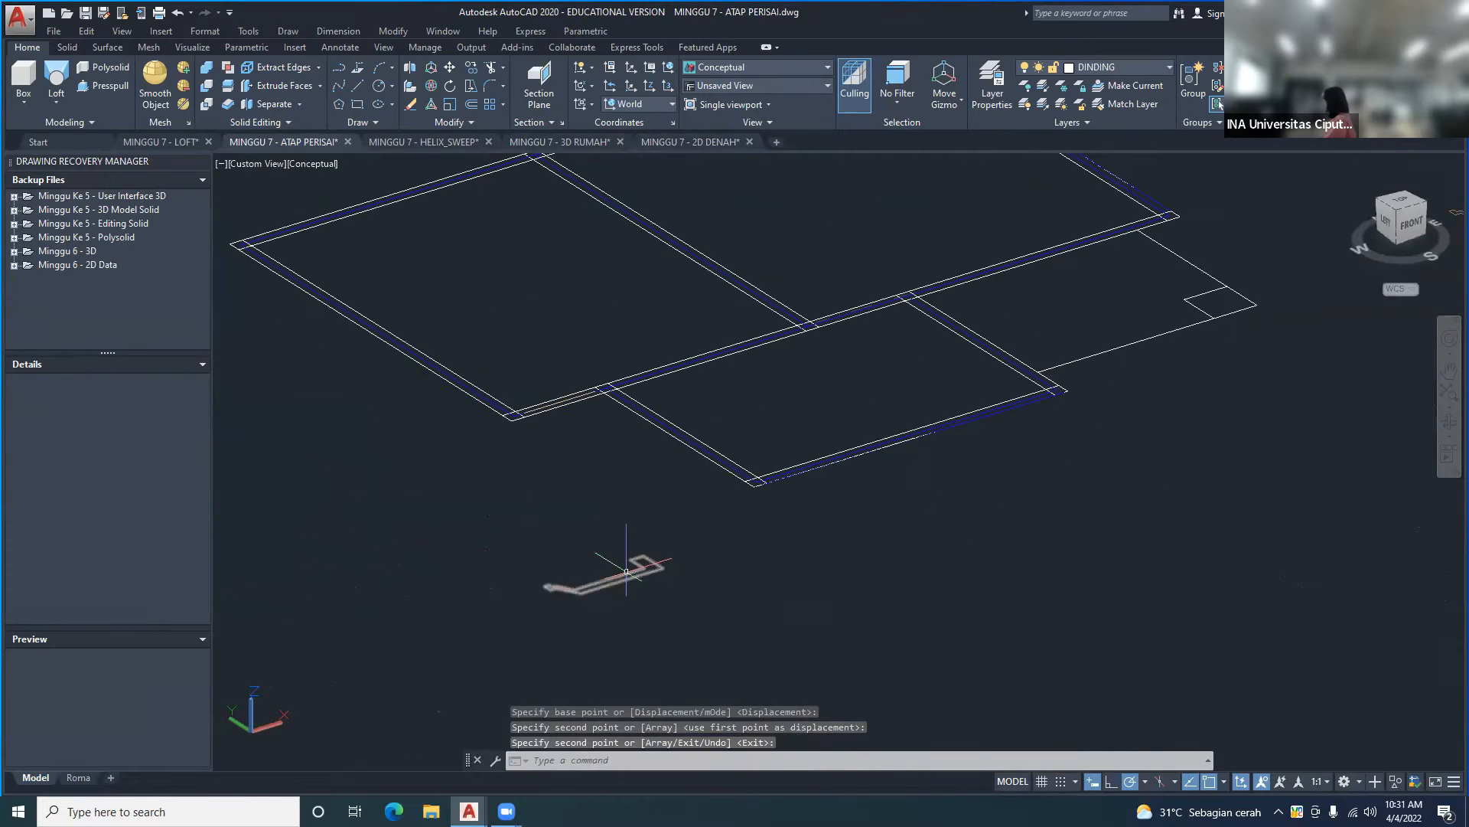
{"action": "middle_click_drag", "start_coordinate": [627, 567], "coordinate": [636, 624]}
{"action": "key", "text": "Return"}
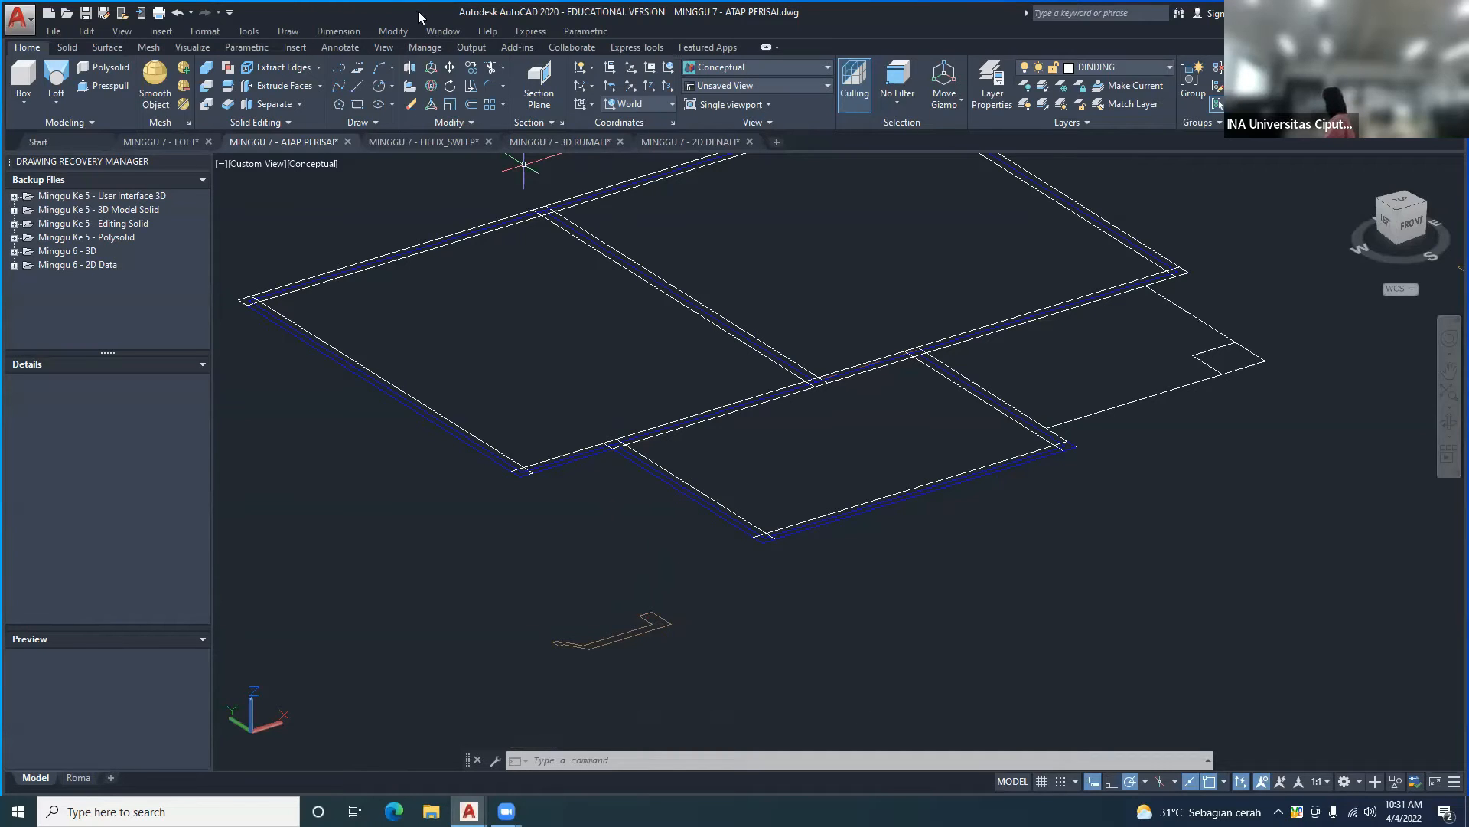
{"action": "left_click", "coordinate": [394, 32]}
{"action": "mouse_move", "coordinate": [490, 480]}
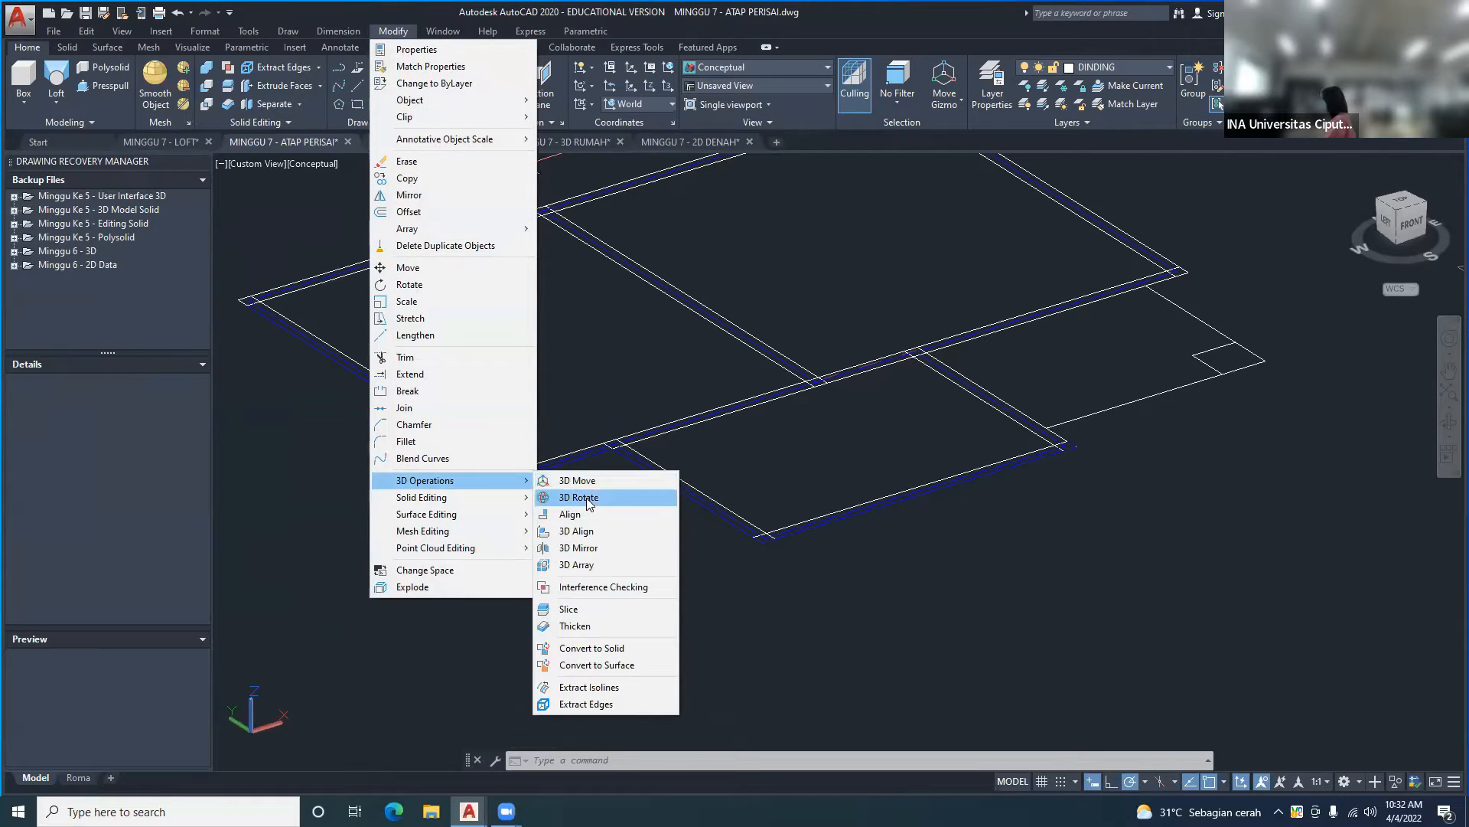
{"action": "left_click", "coordinate": [586, 497]}
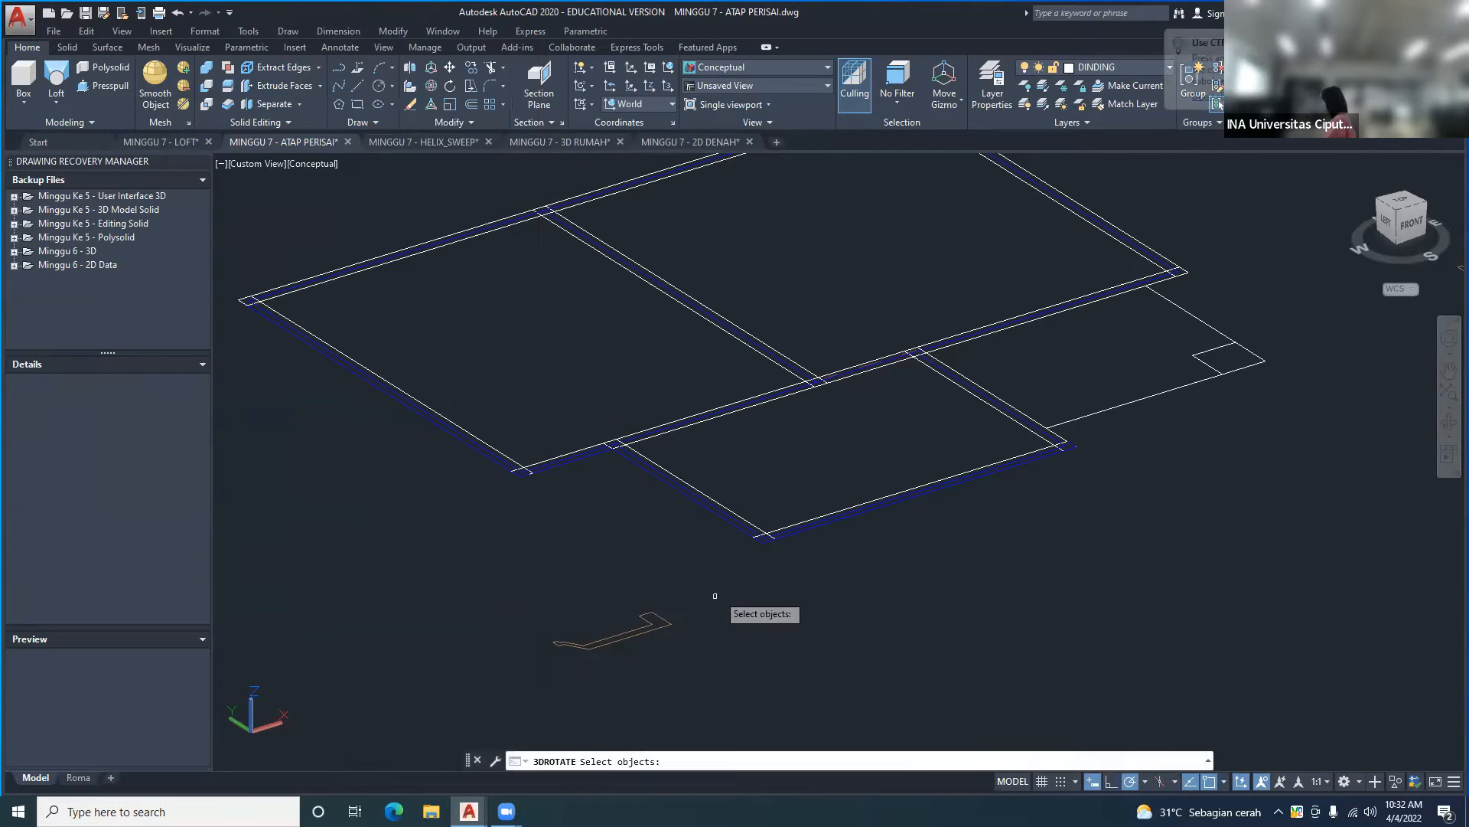
{"action": "left_click", "coordinate": [664, 621]}
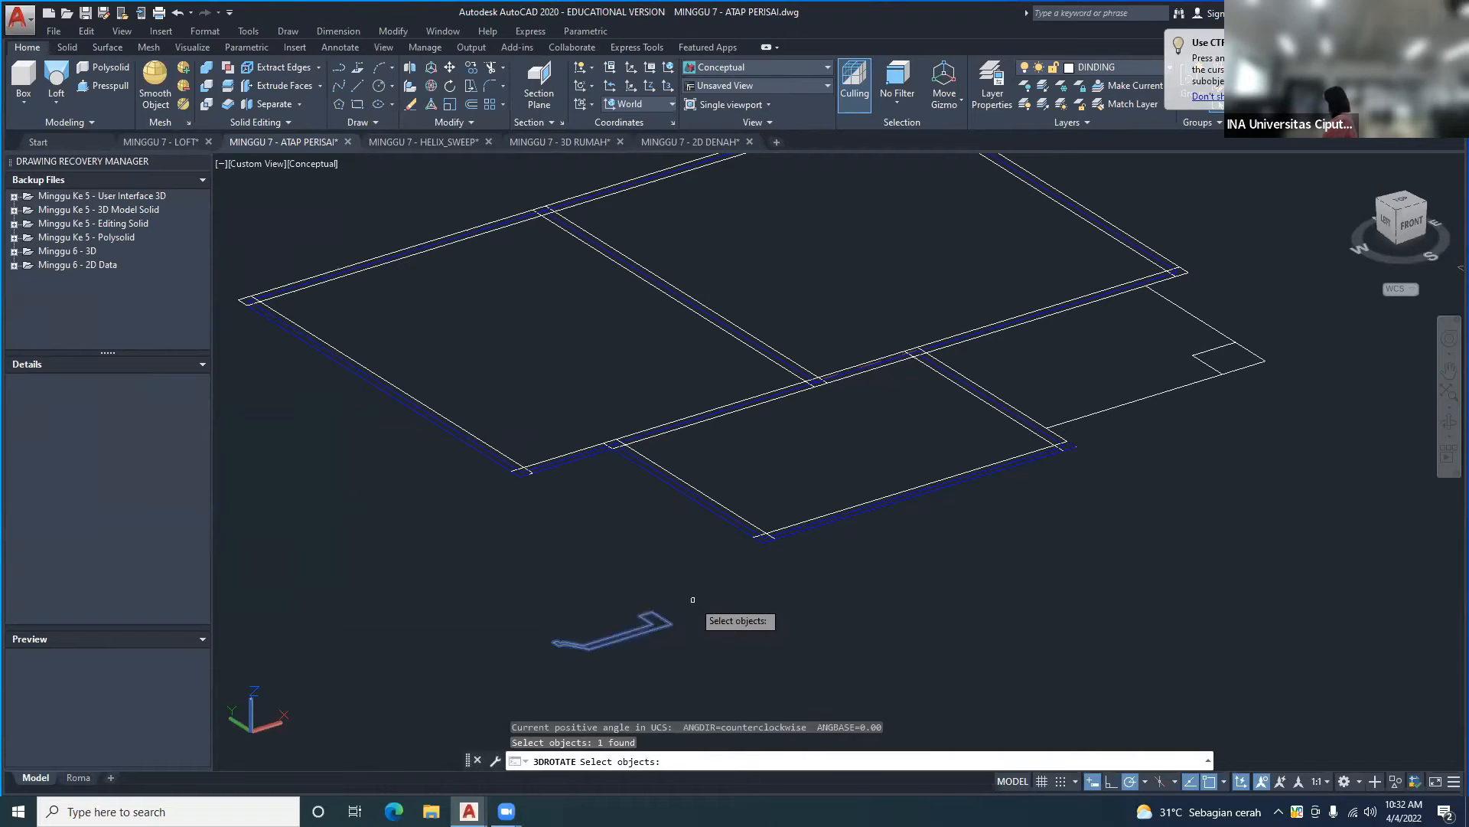
{"action": "key", "text": "Return"}
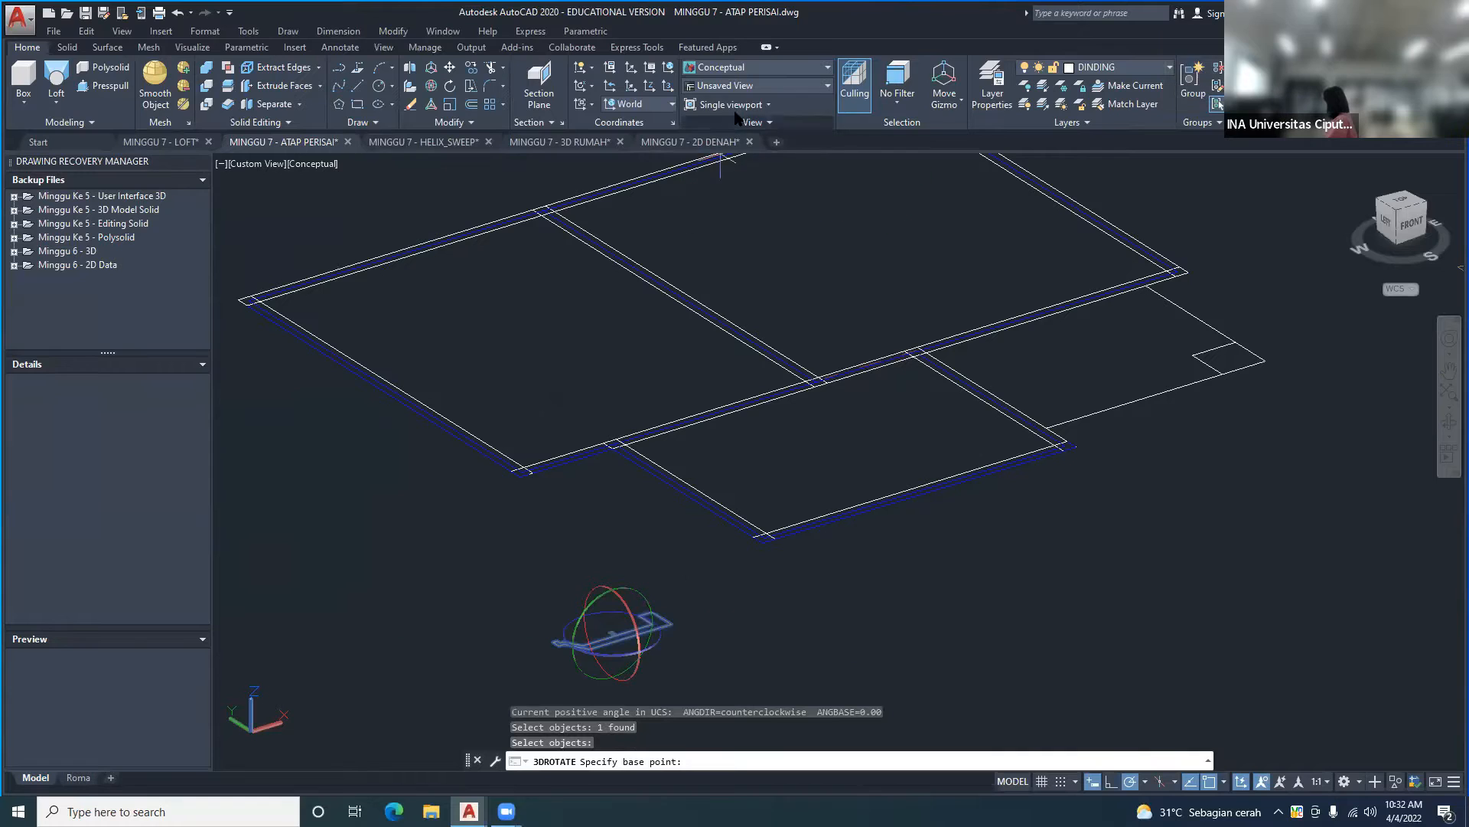
{"action": "middle_click_drag", "start_coordinate": [681, 627], "coordinate": [688, 528]}
{"action": "scroll", "coordinate": [686, 536], "scroll_direction": "up", "scroll_amount": 3}
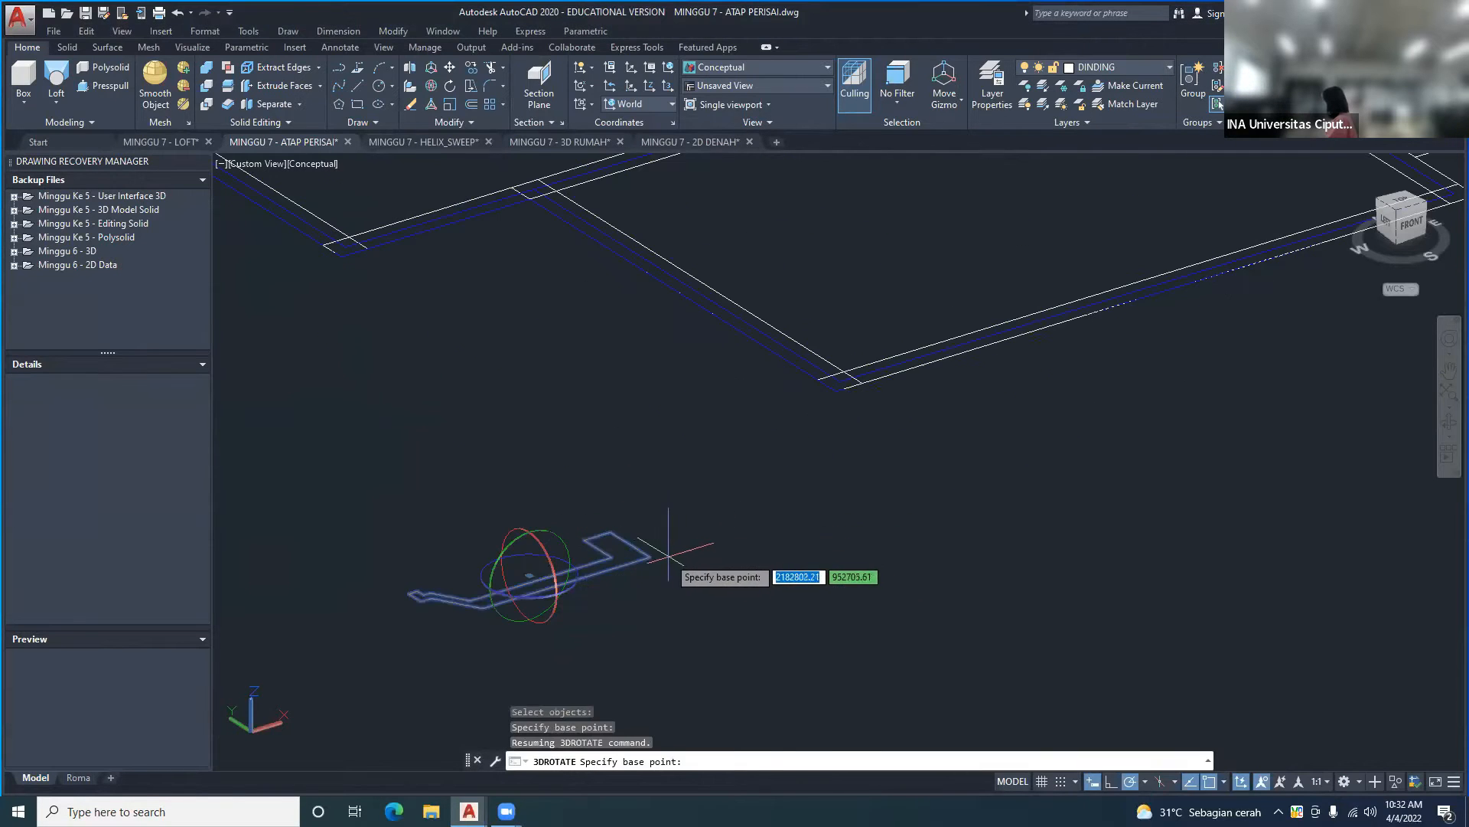
{"action": "left_click", "coordinate": [650, 556]}
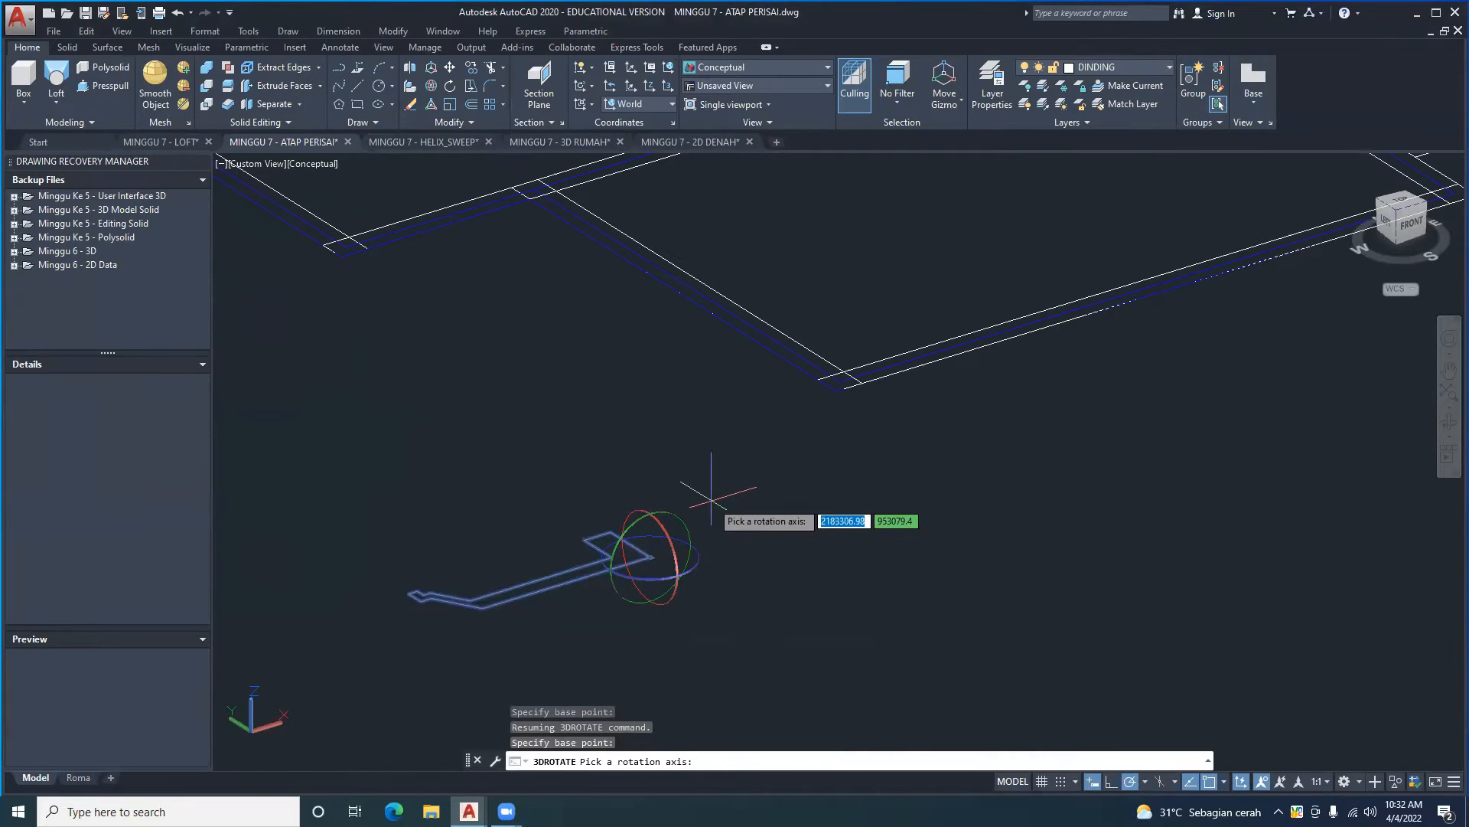
{"action": "left_click", "coordinate": [678, 551]}
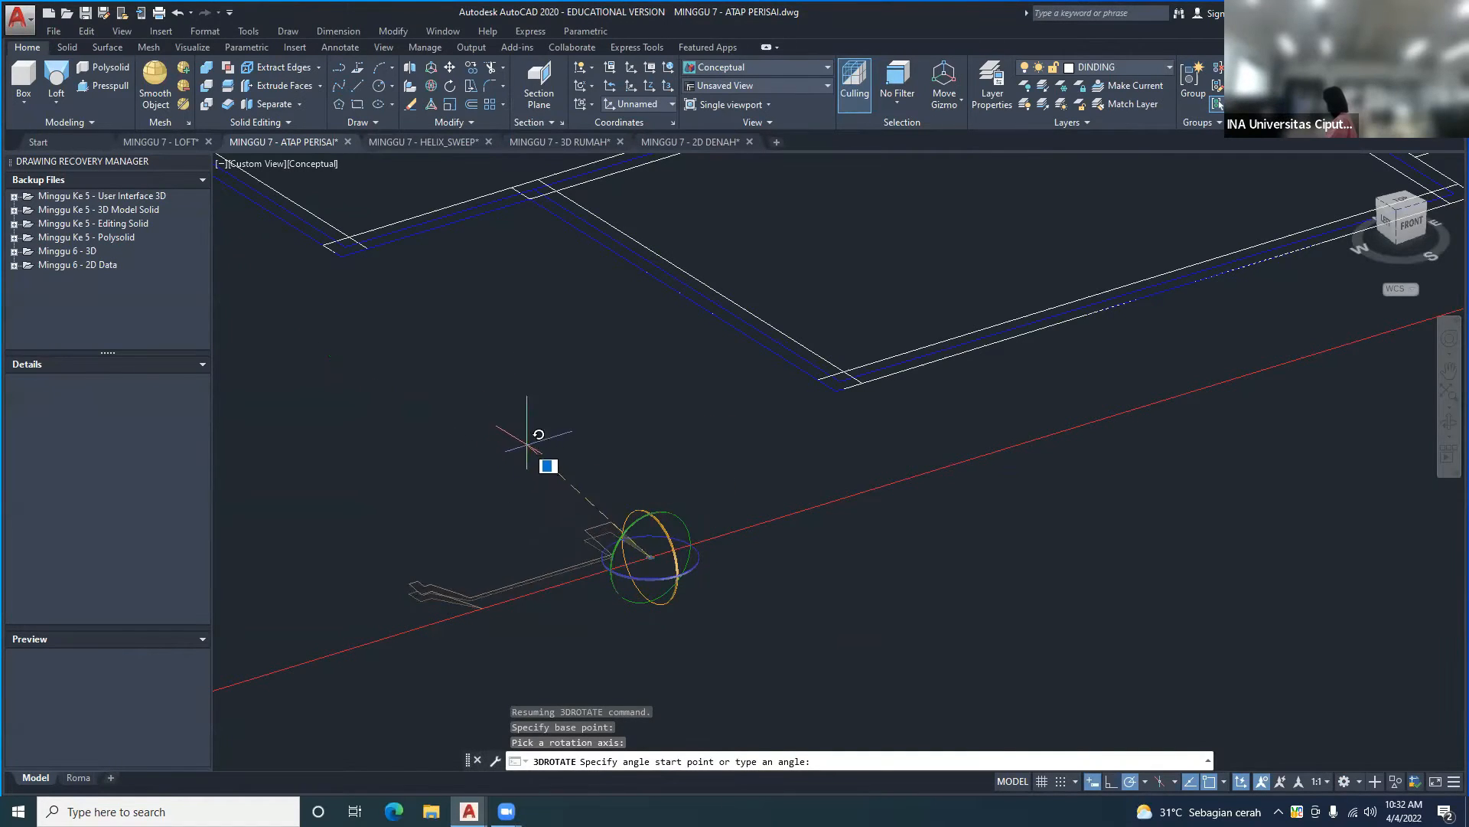
{"action": "left_click", "coordinate": [652, 404]}
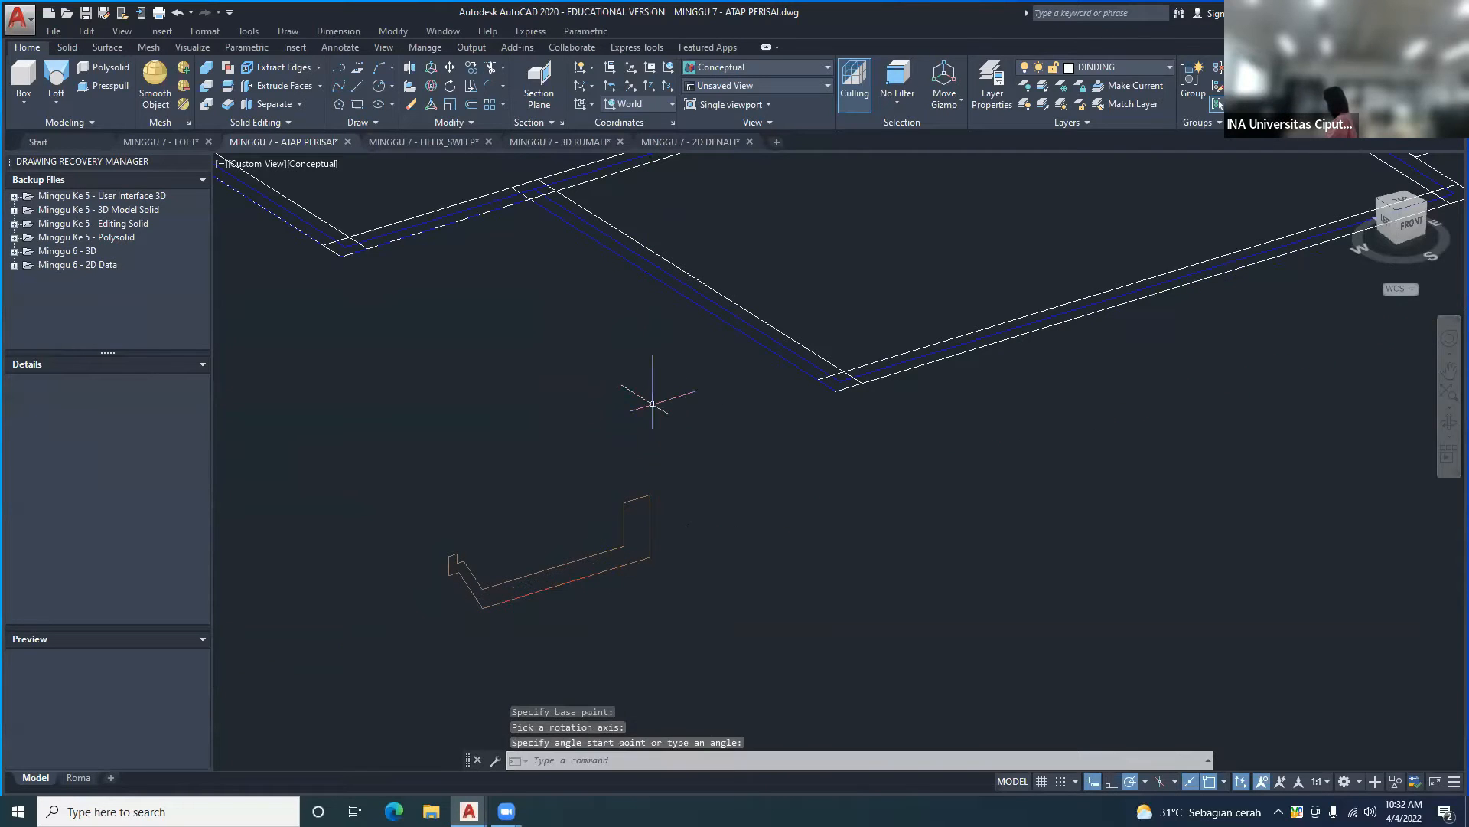
- Make layer 0 the current layer in place of DINDING
{"action": "scroll", "coordinate": [781, 484], "scroll_direction": "down", "scroll_amount": 2}
{"action": "middle_click_drag", "start_coordinate": [838, 343], "coordinate": [778, 384]}
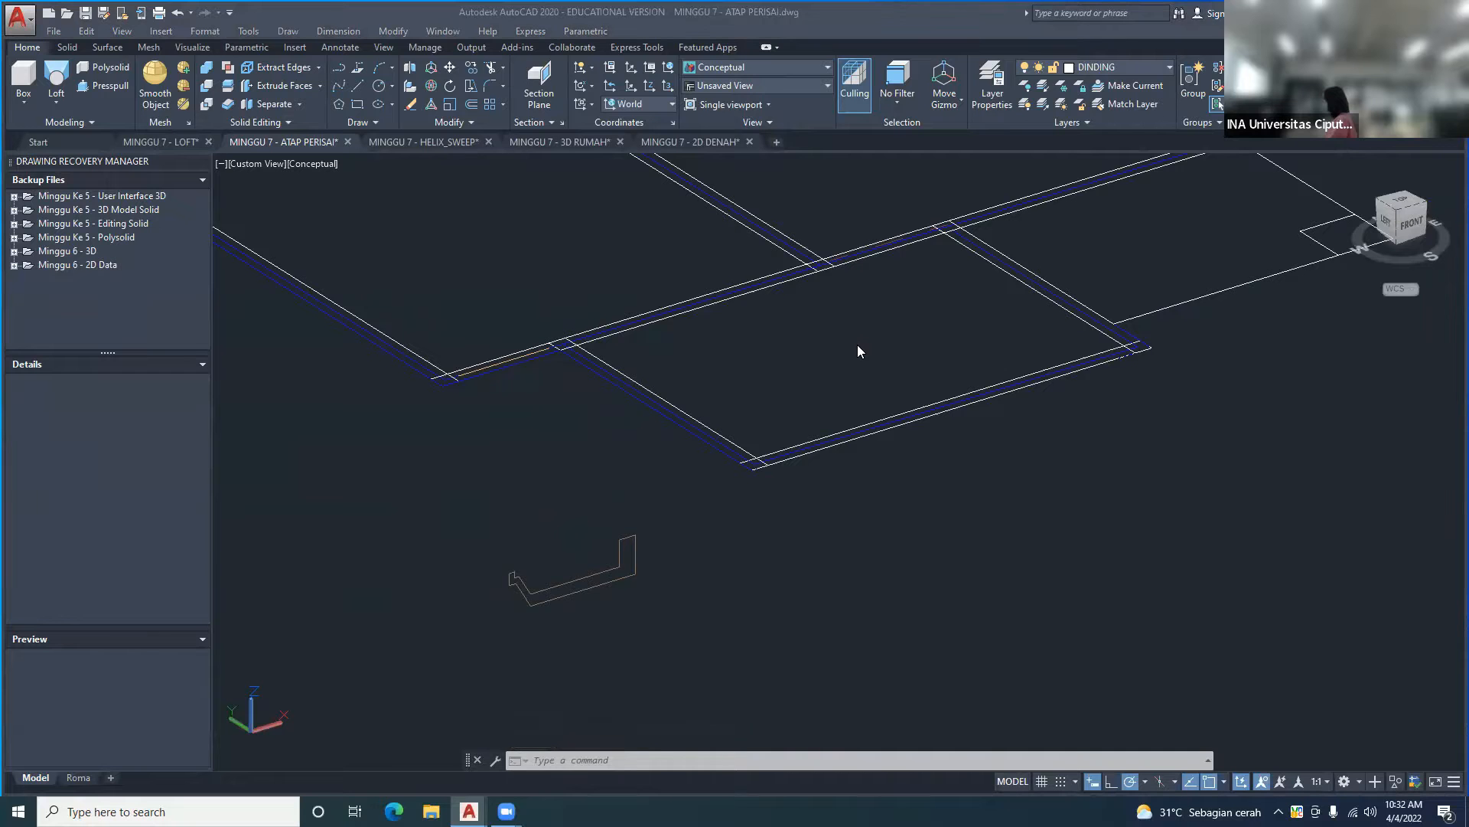
{"action": "scroll", "coordinate": [770, 165], "scroll_direction": "down", "scroll_amount": 2}
{"action": "scroll", "coordinate": [818, 480], "scroll_direction": "down", "scroll_amount": 2}
{"action": "middle_click_drag", "start_coordinate": [837, 416], "coordinate": [804, 502]}
{"action": "scroll", "coordinate": [830, 475], "scroll_direction": "up", "scroll_amount": 2}
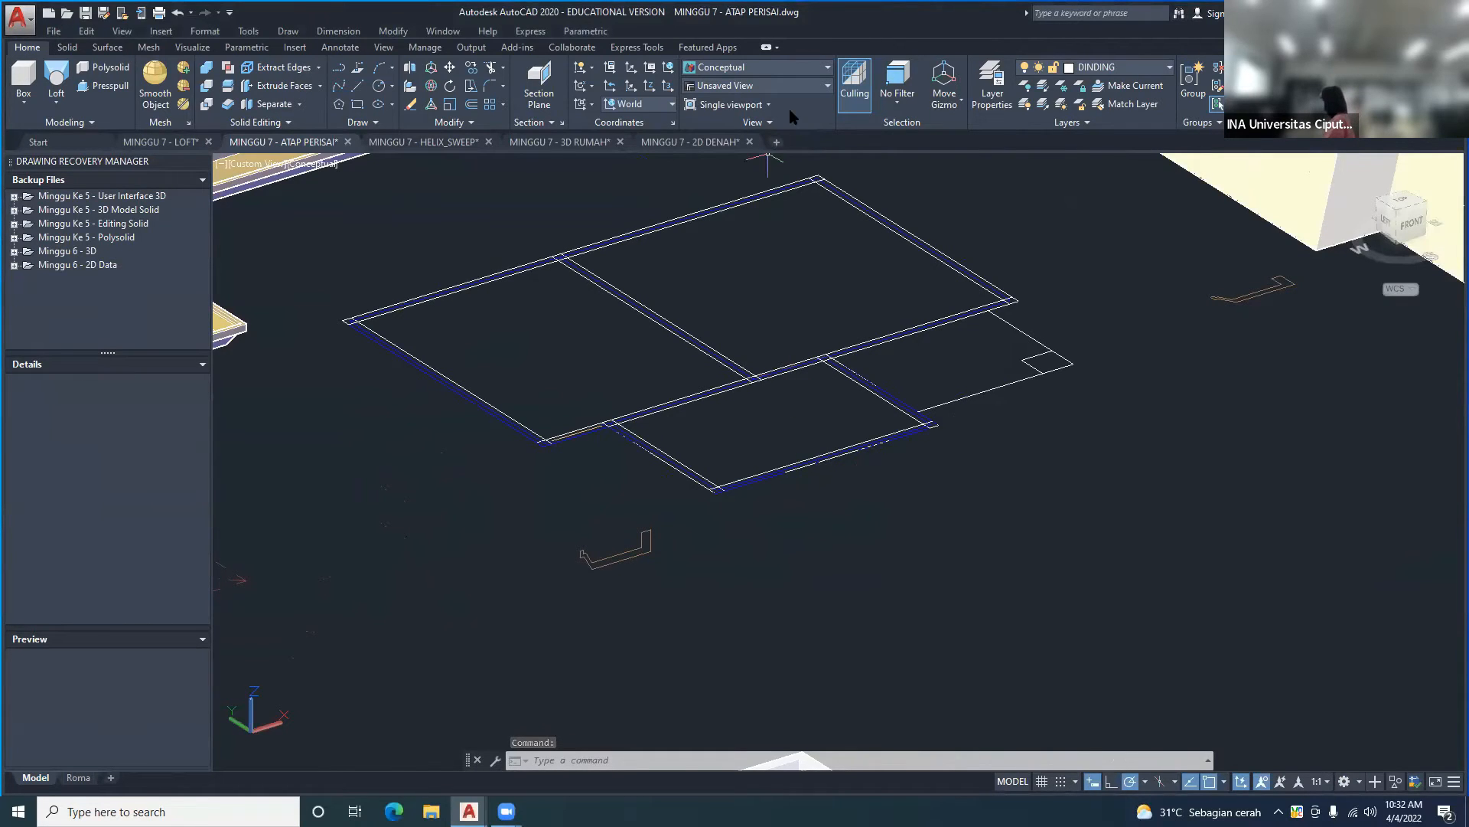
{"action": "middle_click_drag", "start_coordinate": [841, 441], "coordinate": [803, 461]}
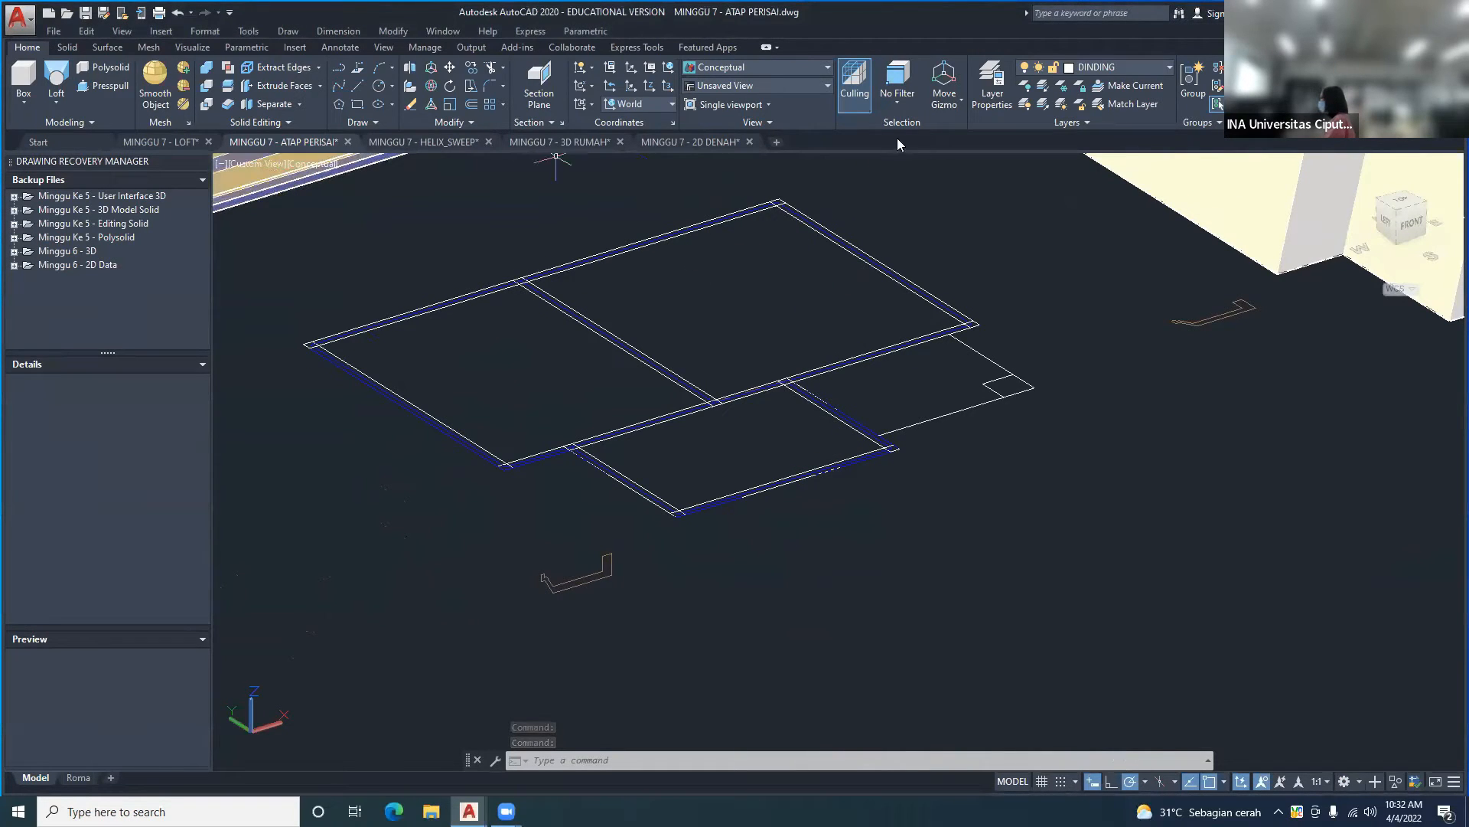
{"action": "left_click", "coordinate": [1116, 68]}
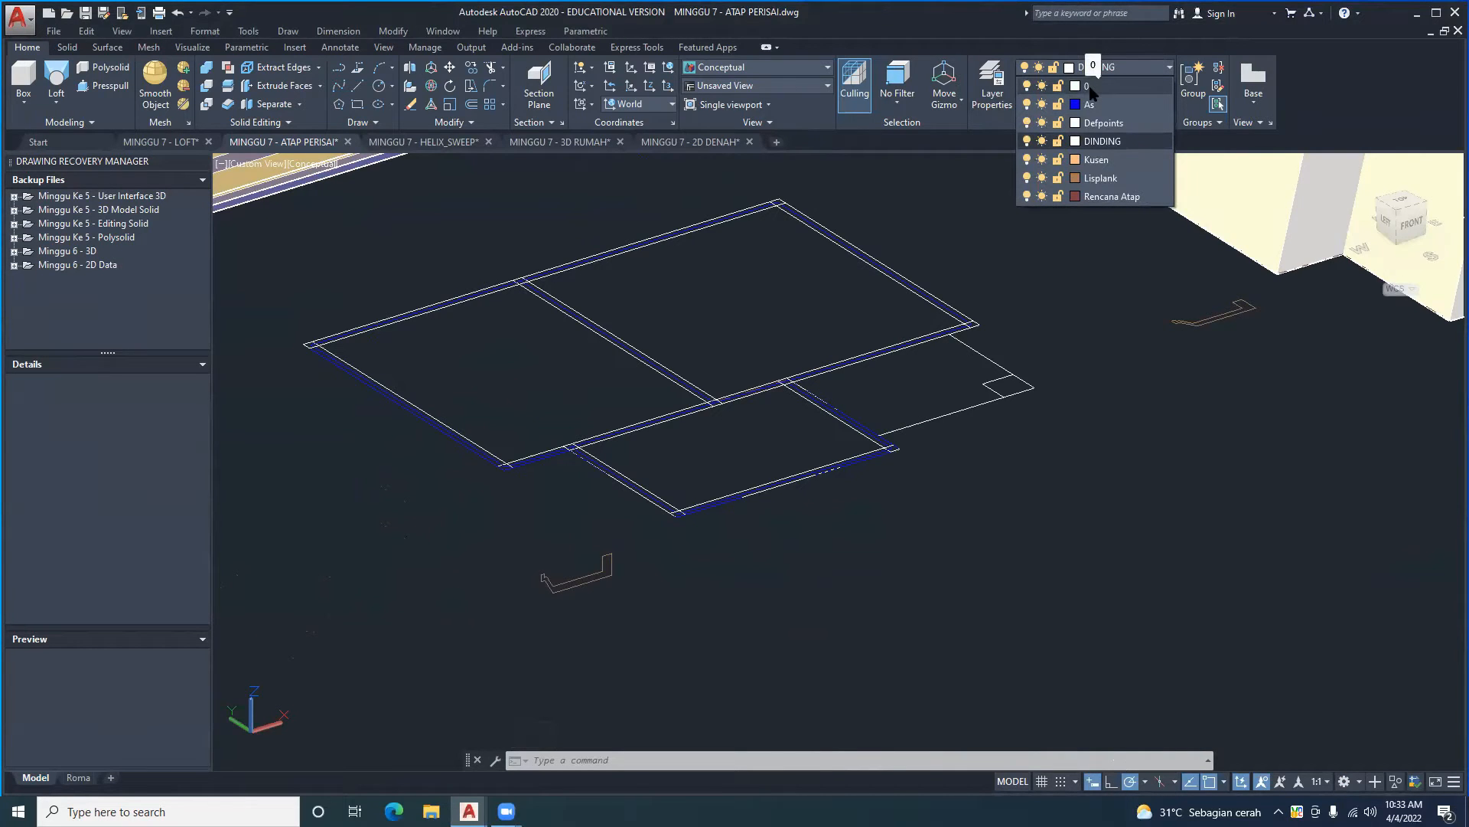
{"action": "left_click", "coordinate": [1091, 89]}
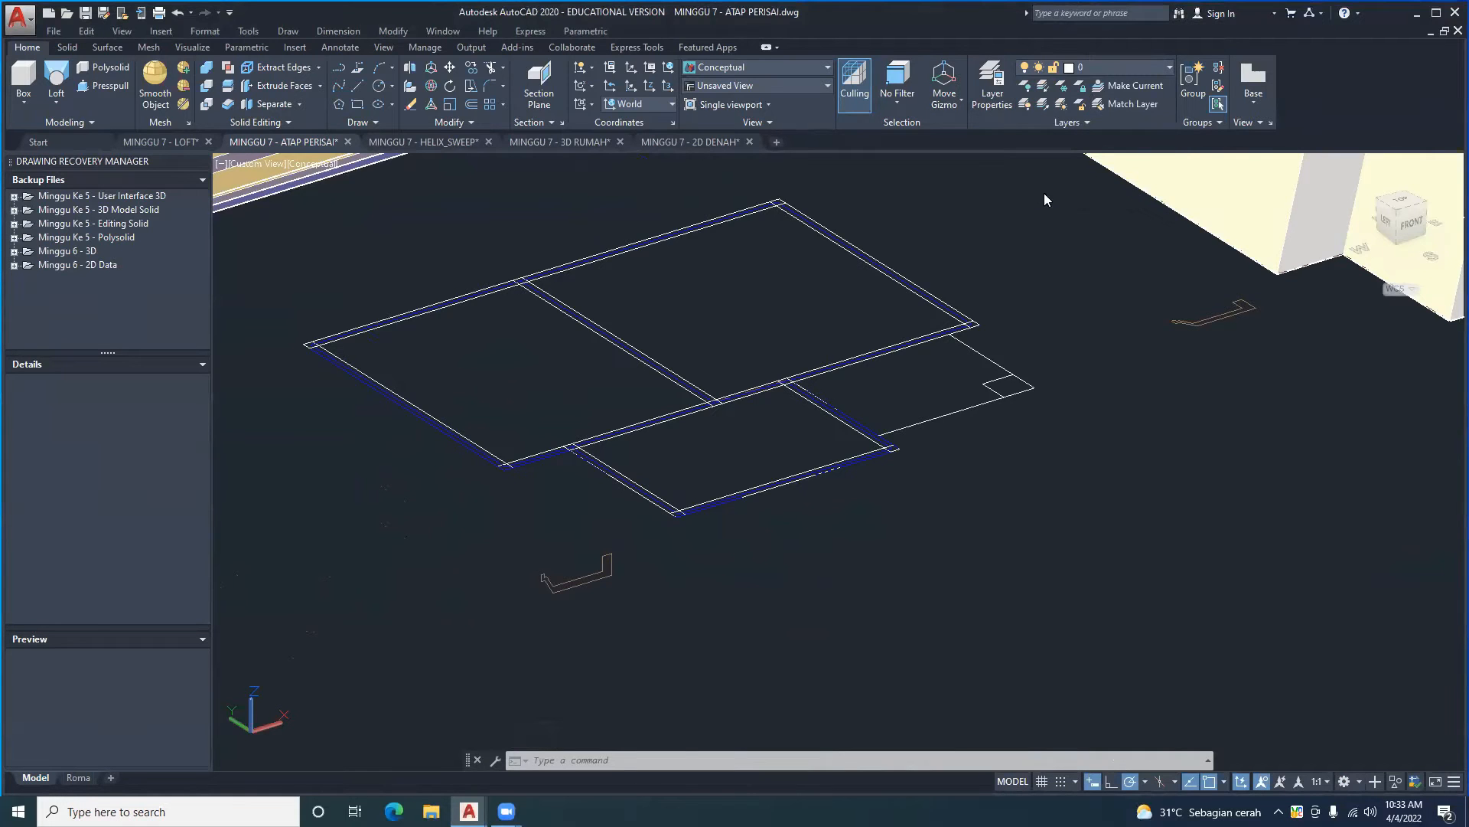
{"action": "left_click", "coordinate": [288, 31]}
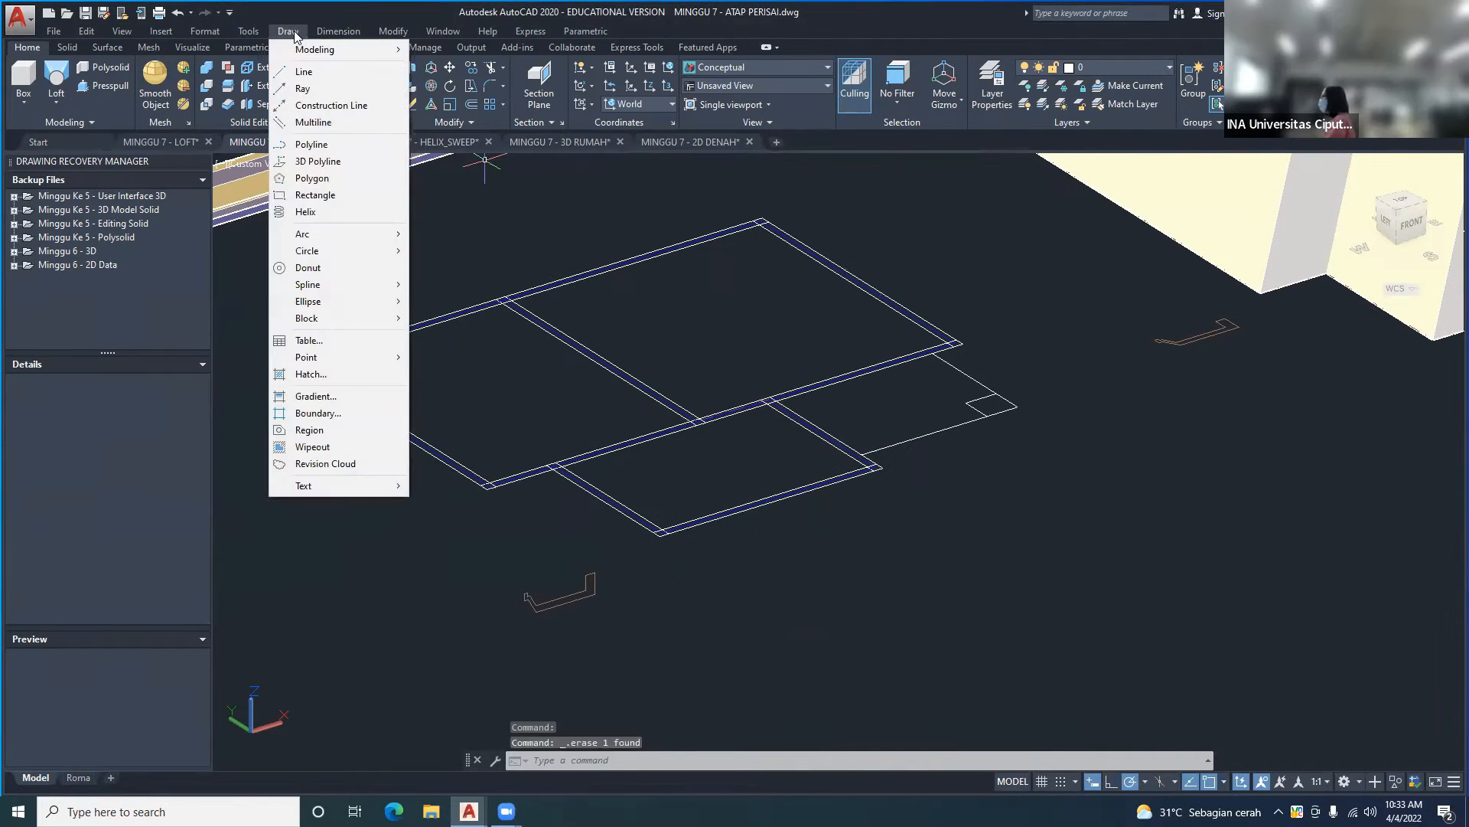
{"action": "left_click", "coordinate": [321, 146]}
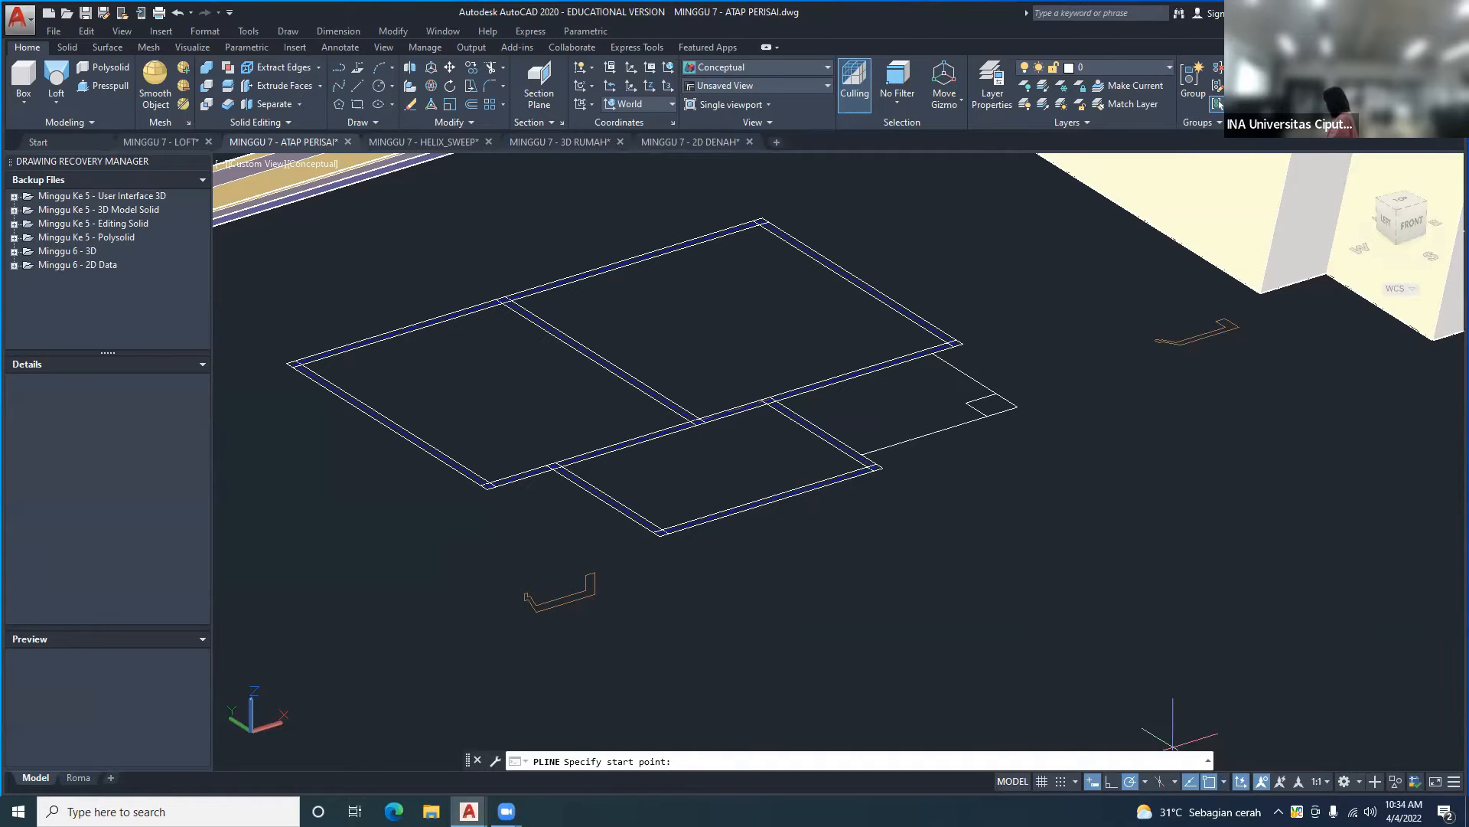
{"action": "left_click", "coordinate": [1223, 782]}
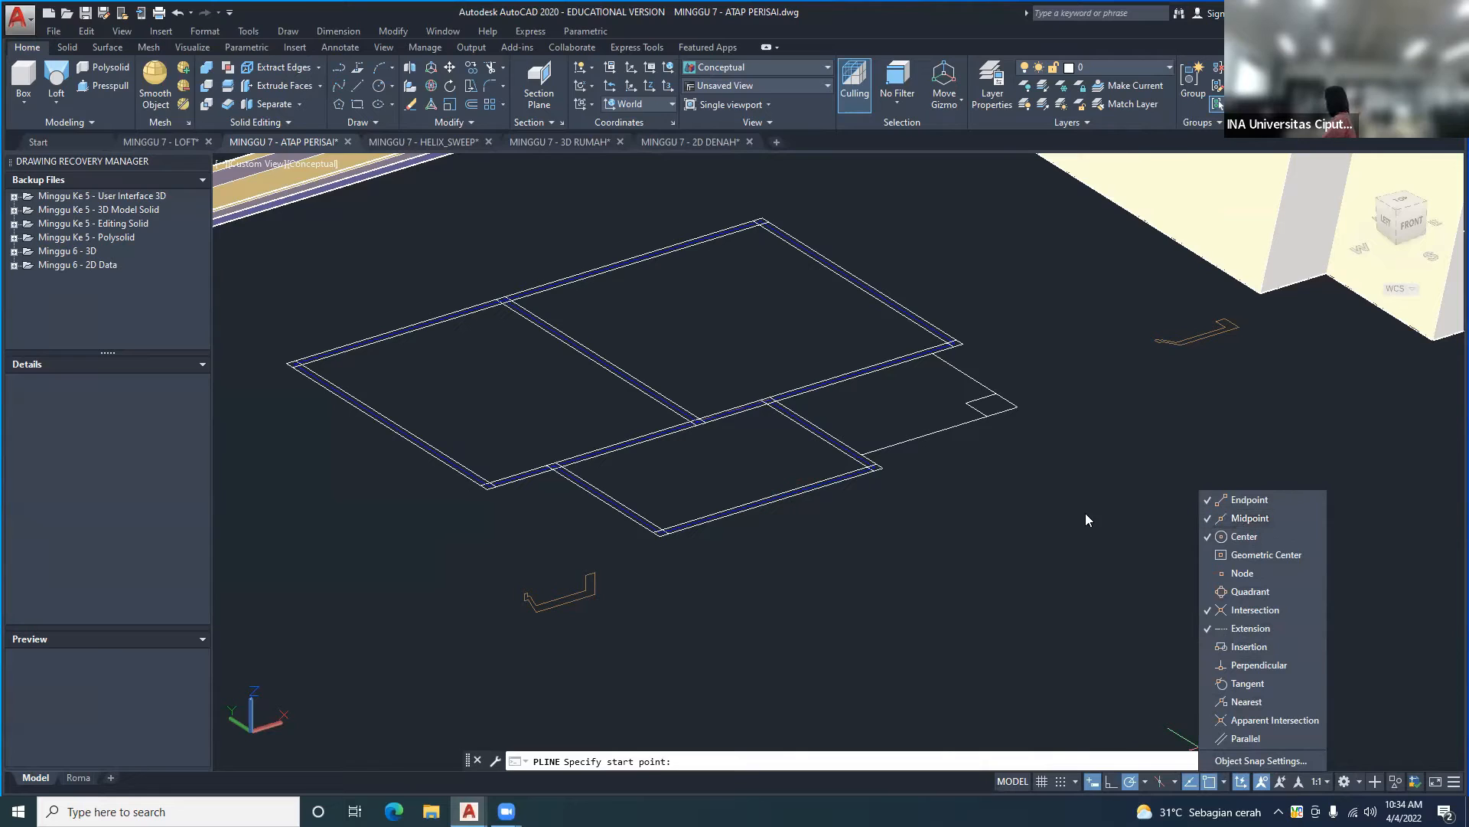
{"action": "key", "text": "Escape"}
{"action": "key", "text": "Escape"}
{"action": "key", "text": "Escape"}
{"action": "key", "text": "Escape"}
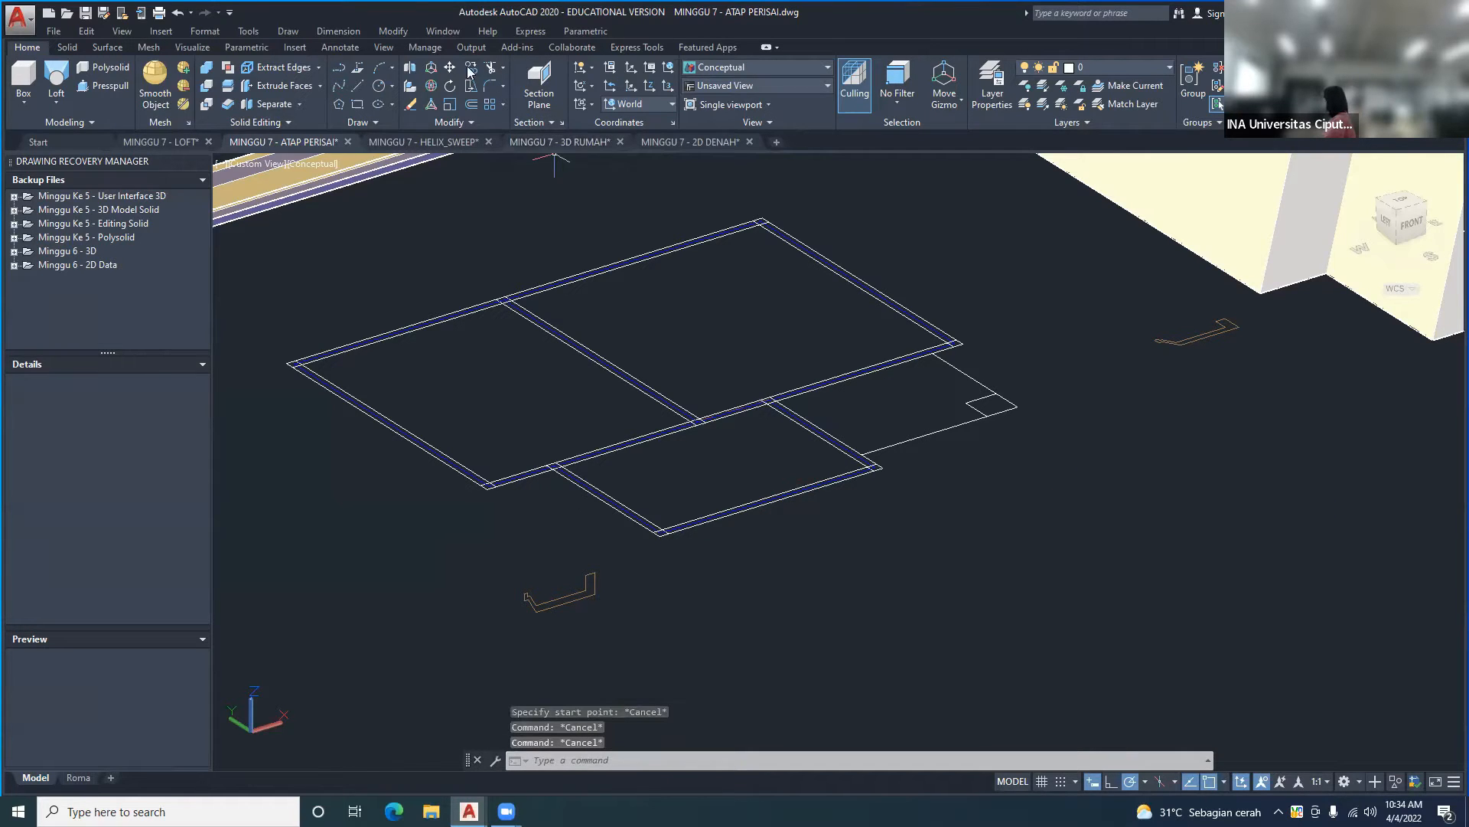
- Start a polyline at the midpoint of the front room's outer wall and trace the outer wall corners to the main block's near corner
{"action": "left_click", "coordinate": [297, 34]}
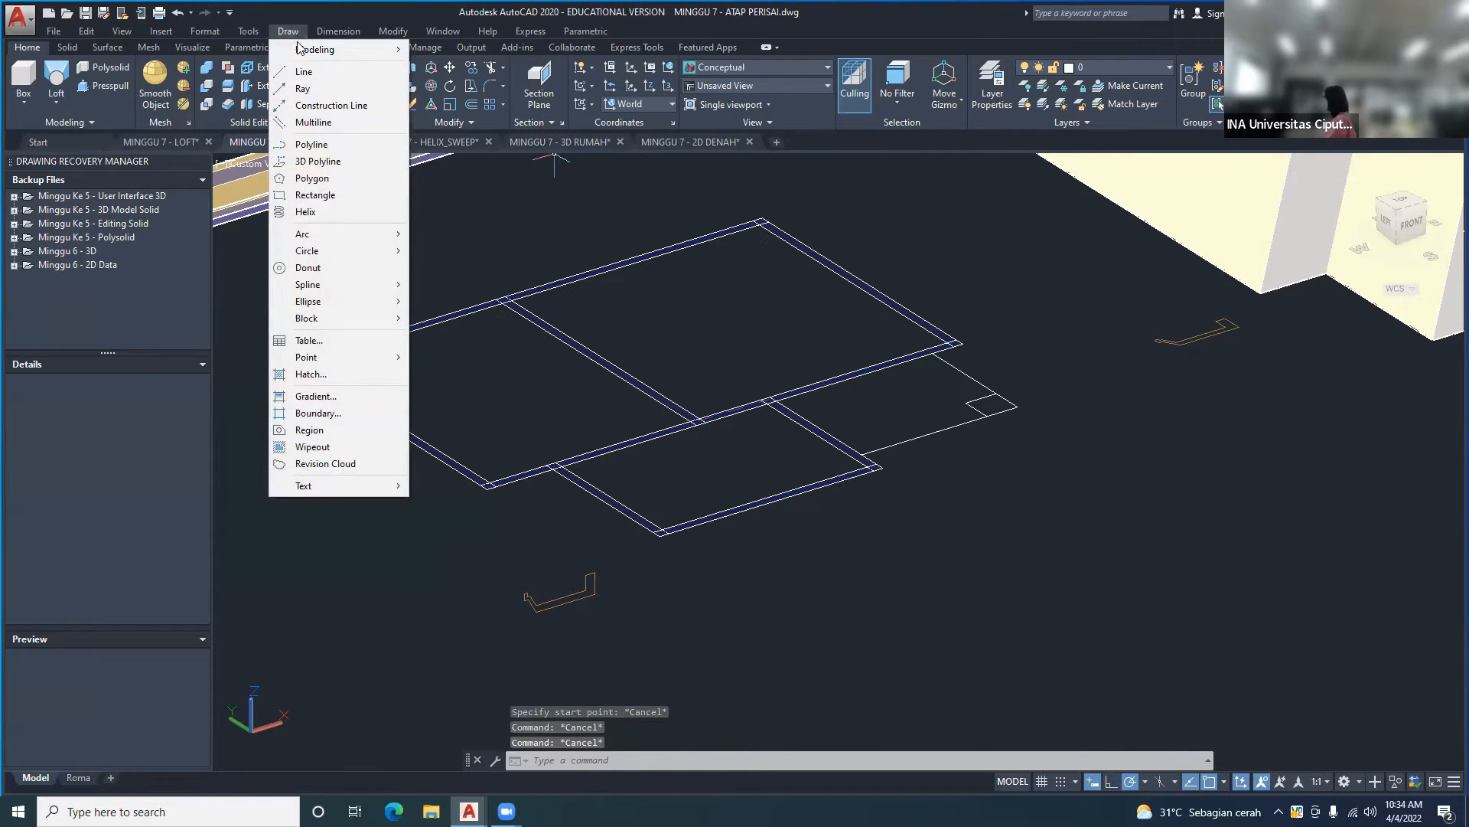
{"action": "left_click", "coordinate": [310, 144]}
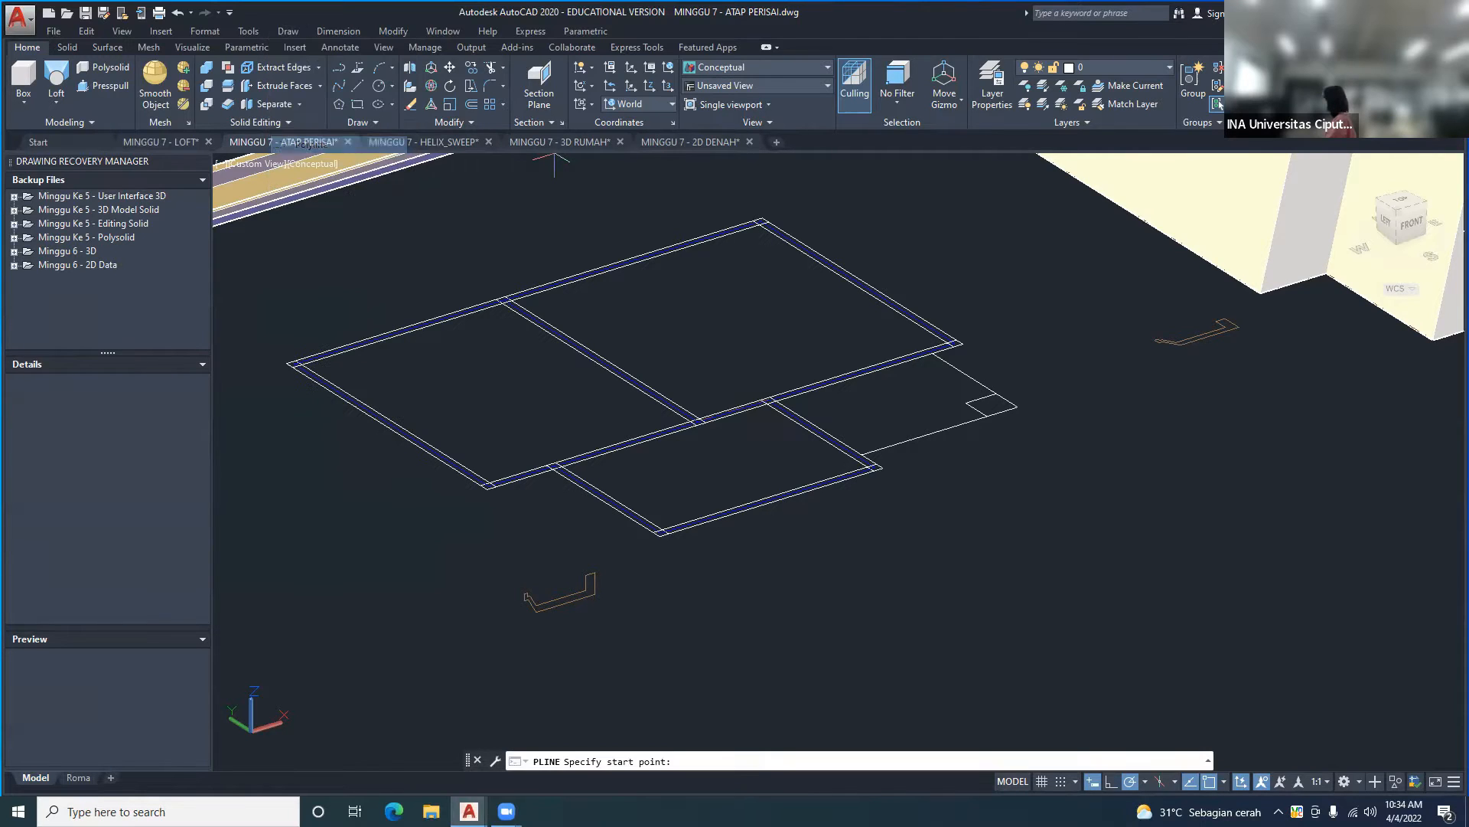
{"action": "left_click", "coordinate": [772, 502]}
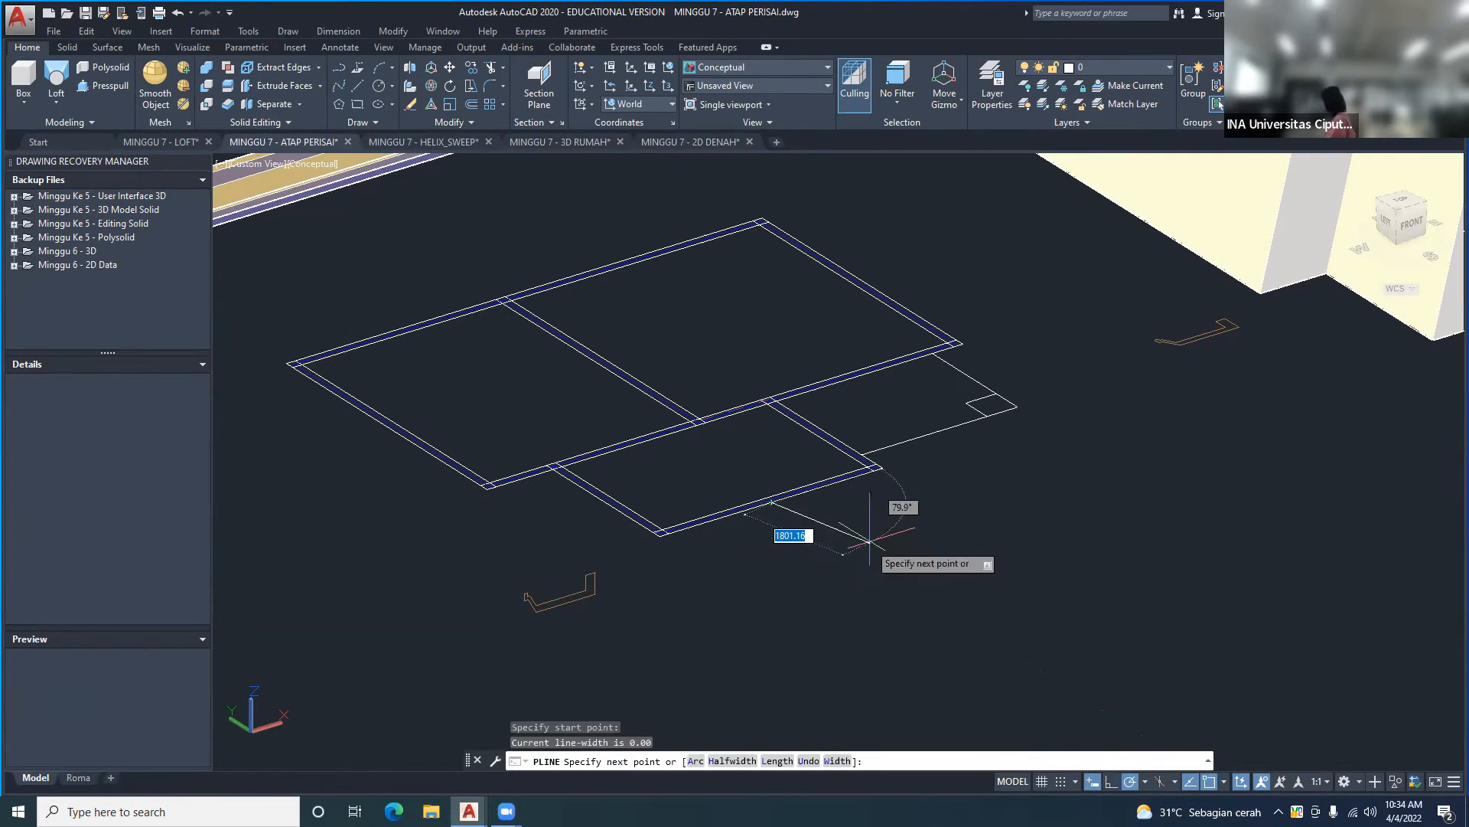
{"action": "left_click", "coordinate": [881, 468]}
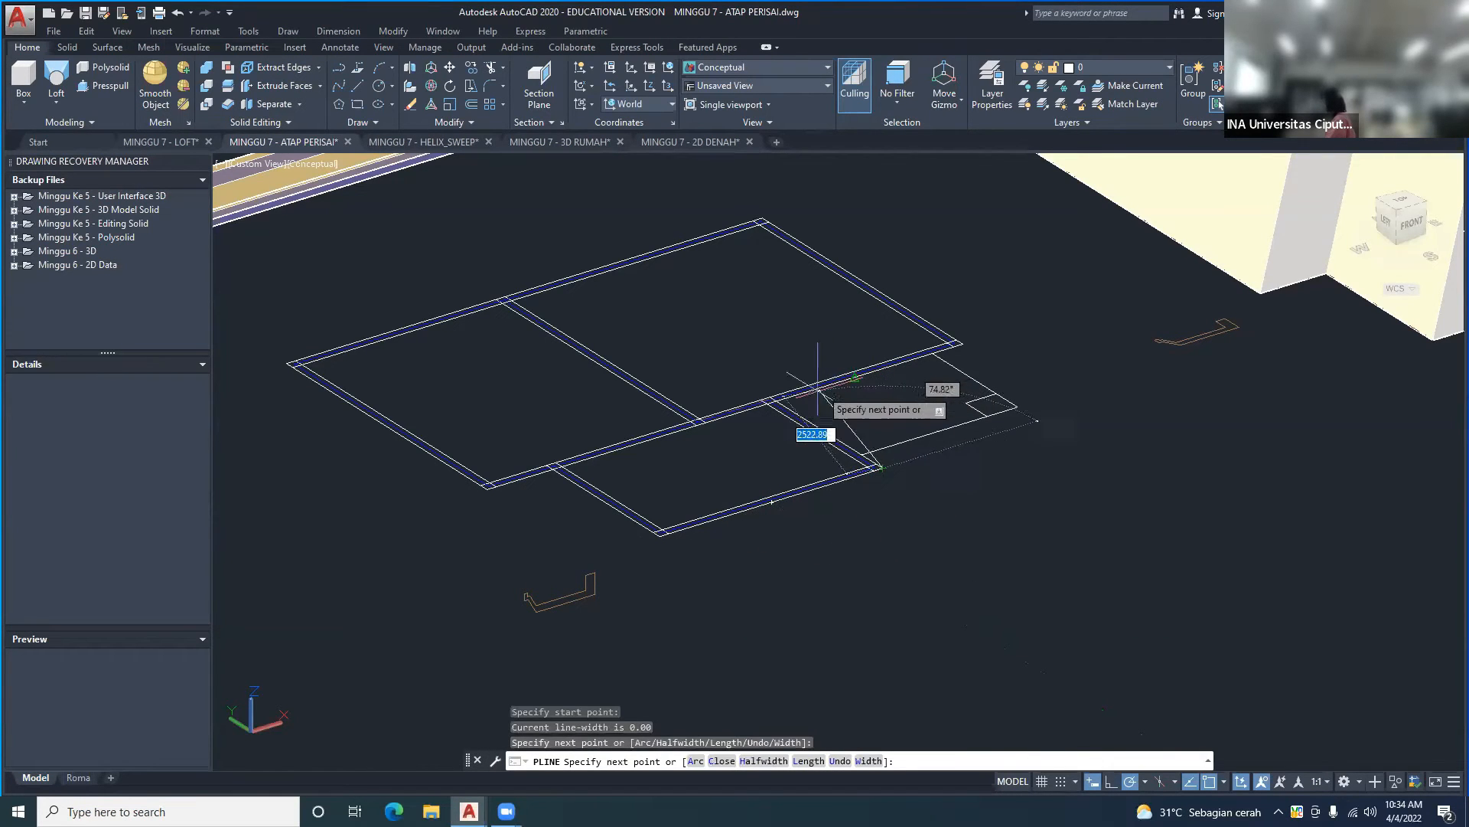
{"action": "left_click", "coordinate": [783, 394]}
{"action": "scroll", "coordinate": [781, 393], "scroll_direction": "up", "scroll_amount": 5}
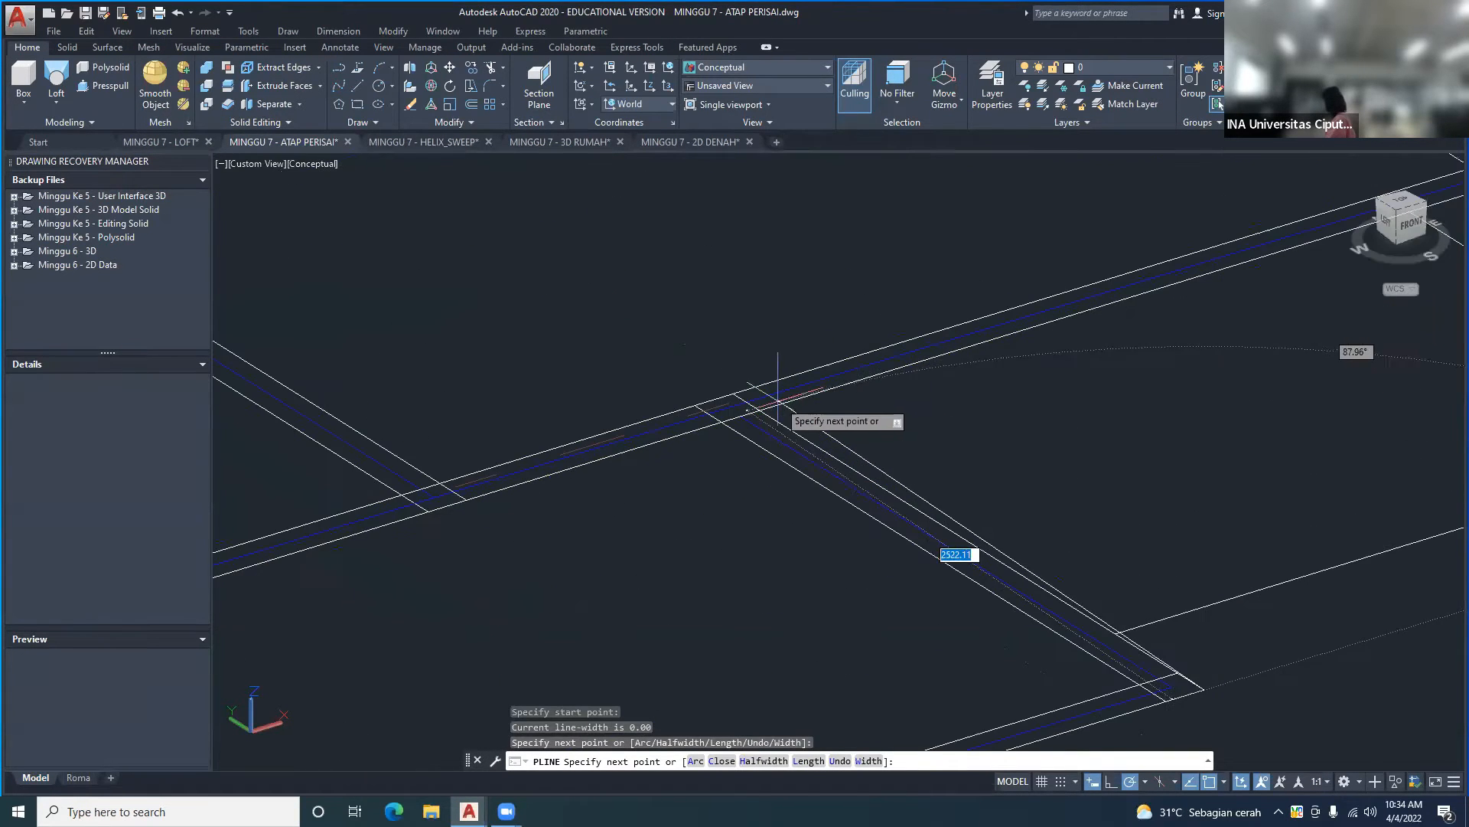
{"action": "scroll", "coordinate": [673, 516], "scroll_direction": "down", "scroll_amount": 2}
{"action": "middle_click_drag", "start_coordinate": [994, 389], "coordinate": [807, 530]}
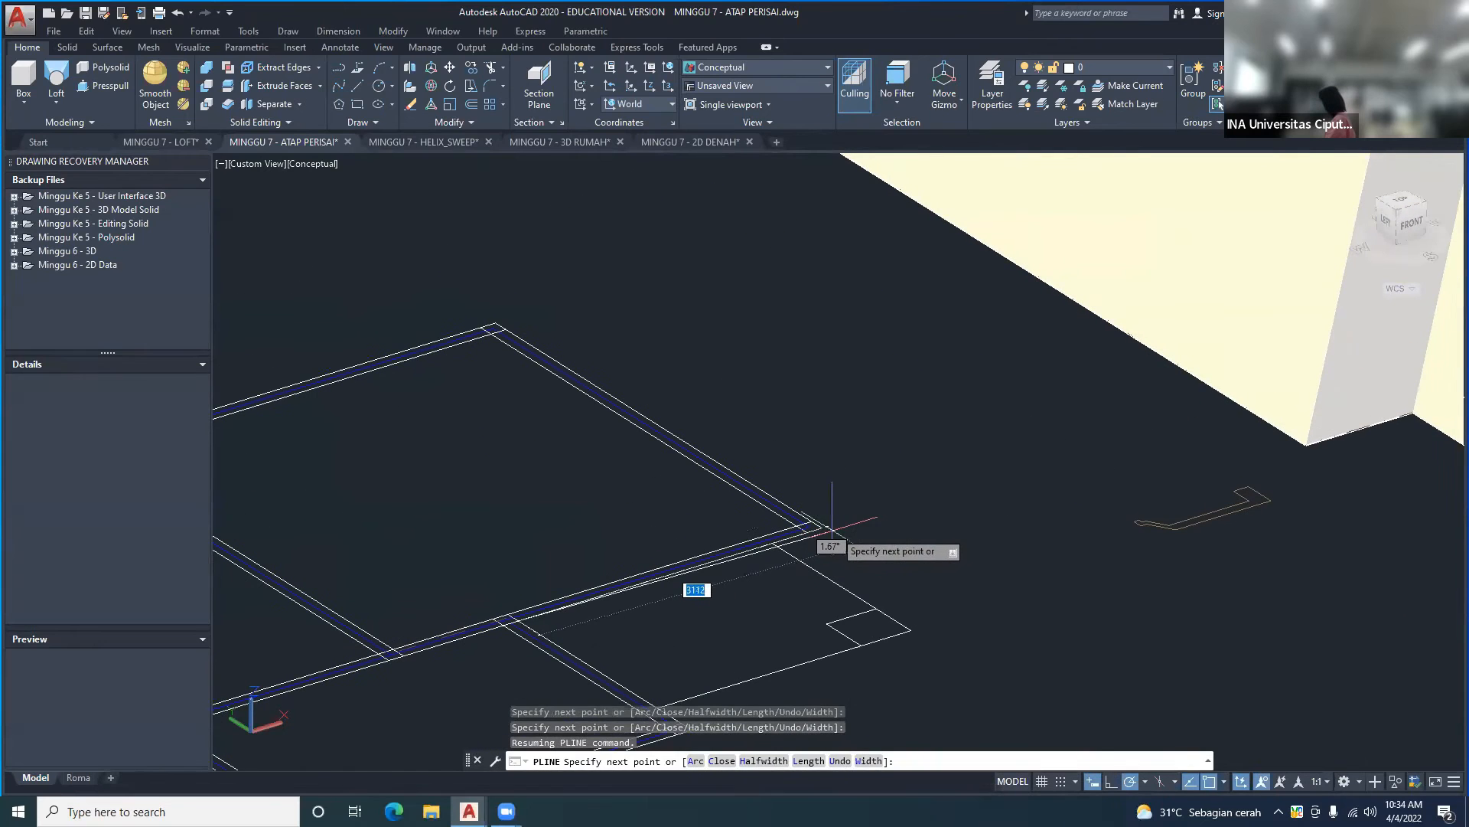
{"action": "left_click", "coordinate": [821, 527]}
- Continue the polyline around the main block's rear corners and opposite side to the inner corner beside the front room
{"action": "middle_click_drag", "start_coordinate": [679, 385], "coordinate": [819, 415]}
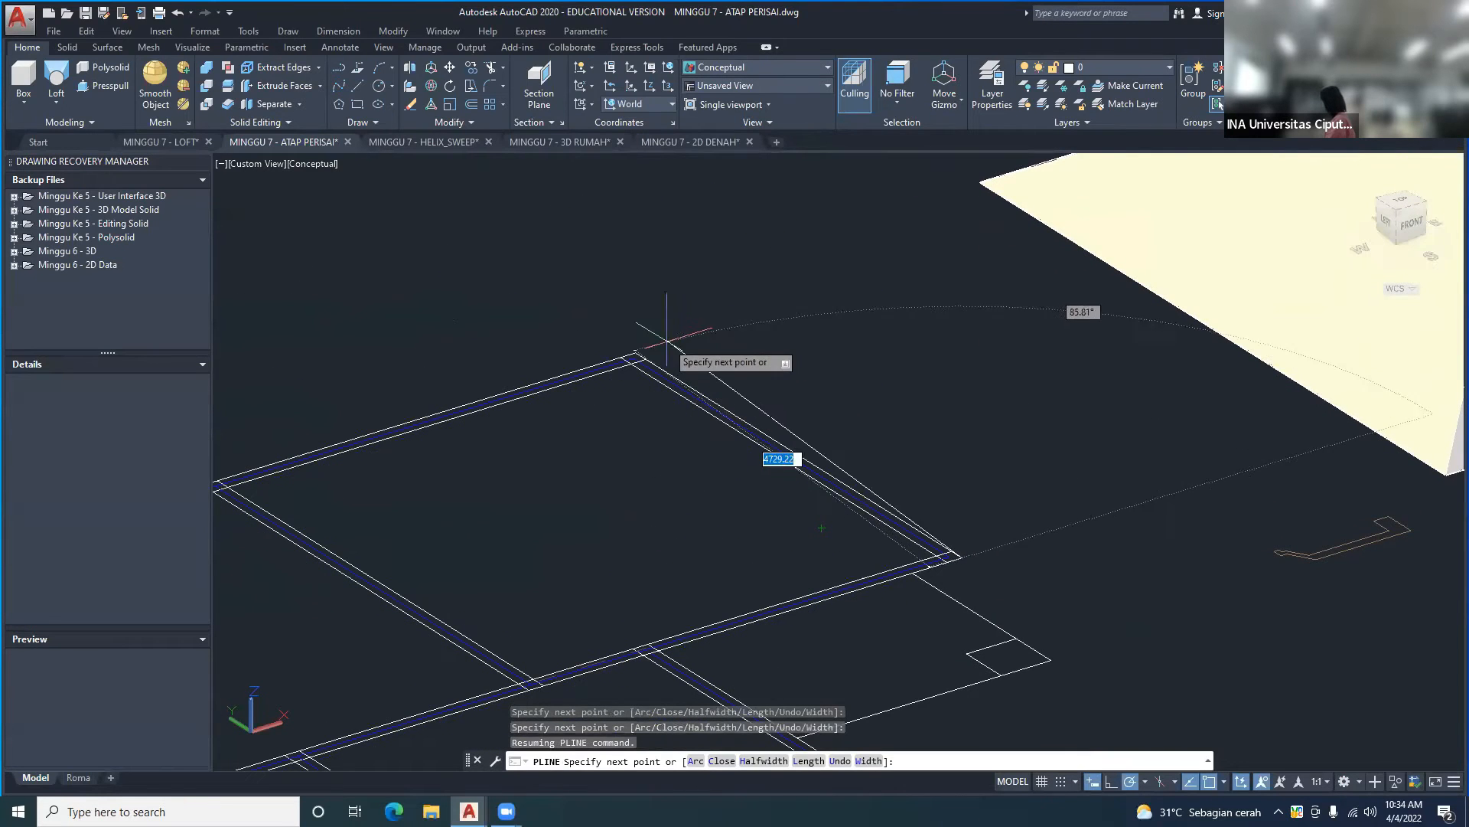
{"action": "scroll", "coordinate": [635, 352], "scroll_direction": "down", "scroll_amount": 5}
{"action": "mouse_move", "coordinate": [643, 388]}
{"action": "middle_mouse_down"}
{"action": "mouse_move", "coordinate": [696, 422]}
{"action": "mouse_move", "coordinate": [760, 417]}
{"action": "middle_mouse_up"}
{"action": "scroll", "coordinate": [656, 397], "scroll_direction": "up", "scroll_amount": 5}
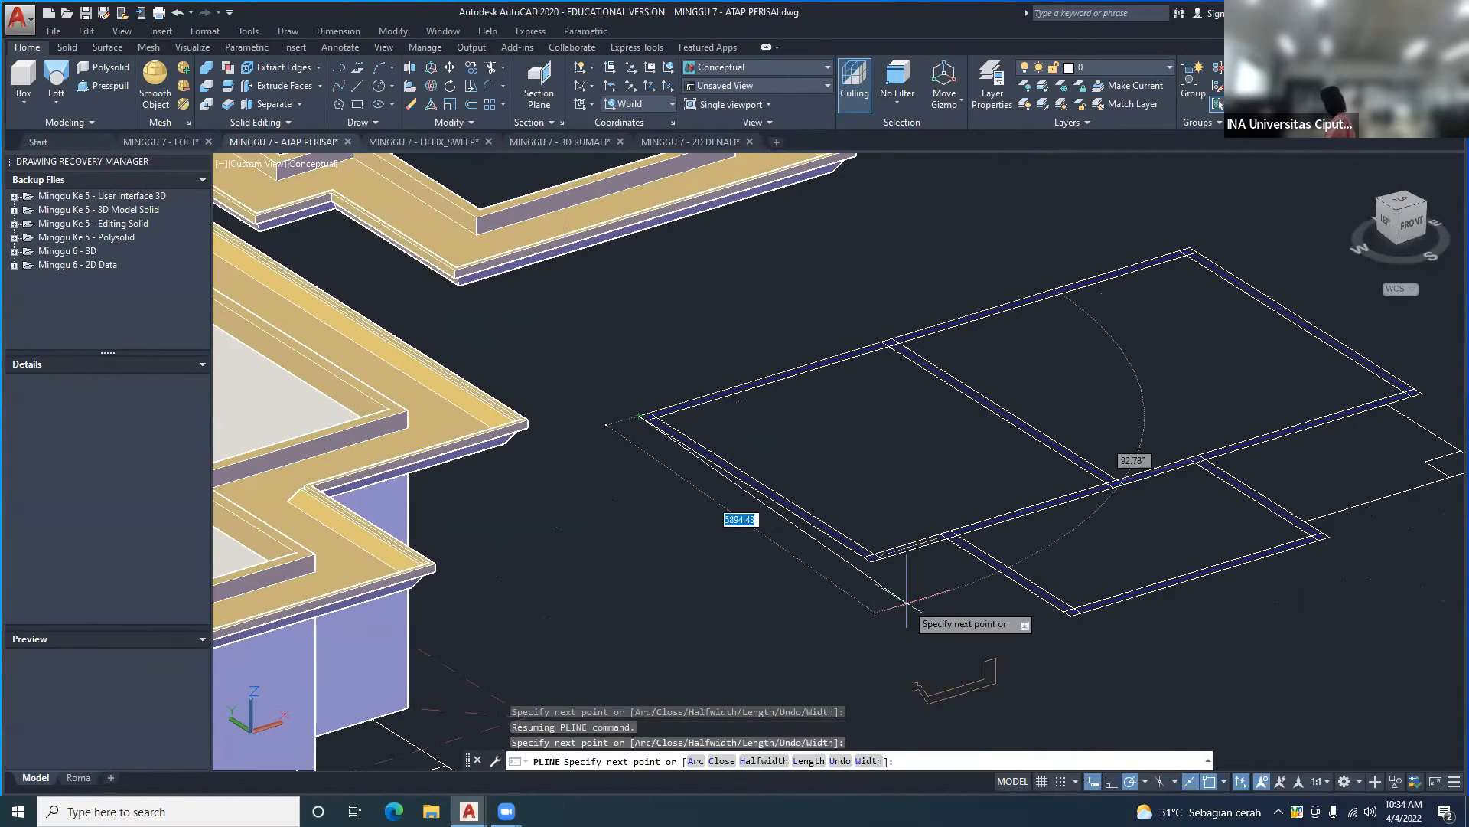
{"action": "left_click", "coordinate": [872, 561]}
{"action": "scroll", "coordinate": [936, 543], "scroll_direction": "up", "scroll_amount": 4}
{"action": "left_click", "coordinate": [978, 521]}
- Finish the wall outline around the front room's remaining outer corner, ending the polyline at its starting midpoint
{"action": "middle_click_drag", "start_coordinate": [935, 545], "coordinate": [831, 564]}
{"action": "middle_click_drag", "start_coordinate": [928, 583], "coordinate": [379, 396]}
{"action": "left_click", "coordinate": [843, 671]}
{"action": "scroll", "coordinate": [842, 672], "scroll_direction": "down", "scroll_amount": 5}
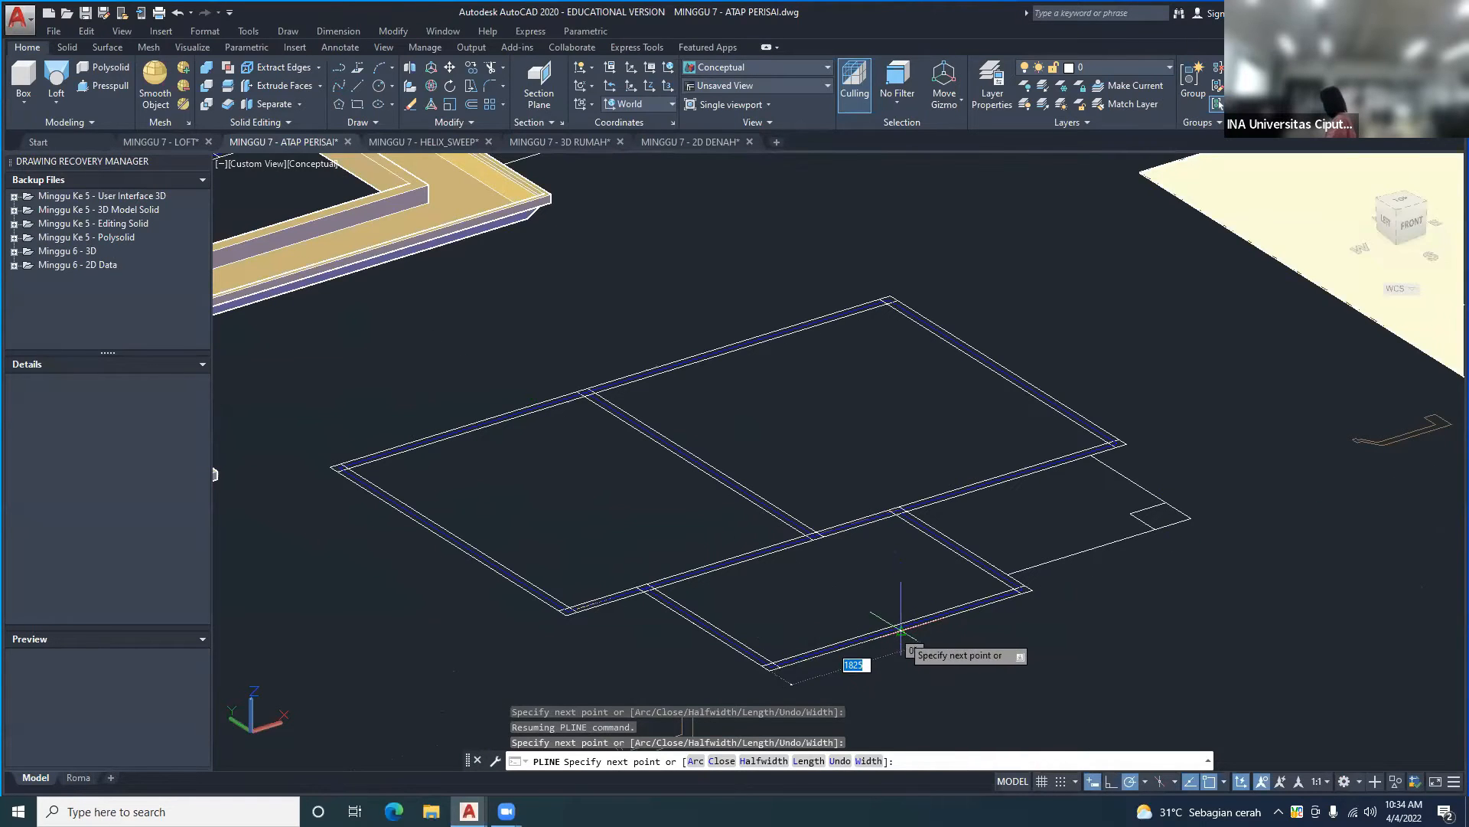
{"action": "scroll", "coordinate": [901, 629], "scroll_direction": "up", "scroll_amount": 3}
{"action": "scroll", "coordinate": [880, 629], "scroll_direction": "down", "scroll_amount": 1}
{"action": "middle_click_drag", "start_coordinate": [891, 644], "coordinate": [769, 540]}
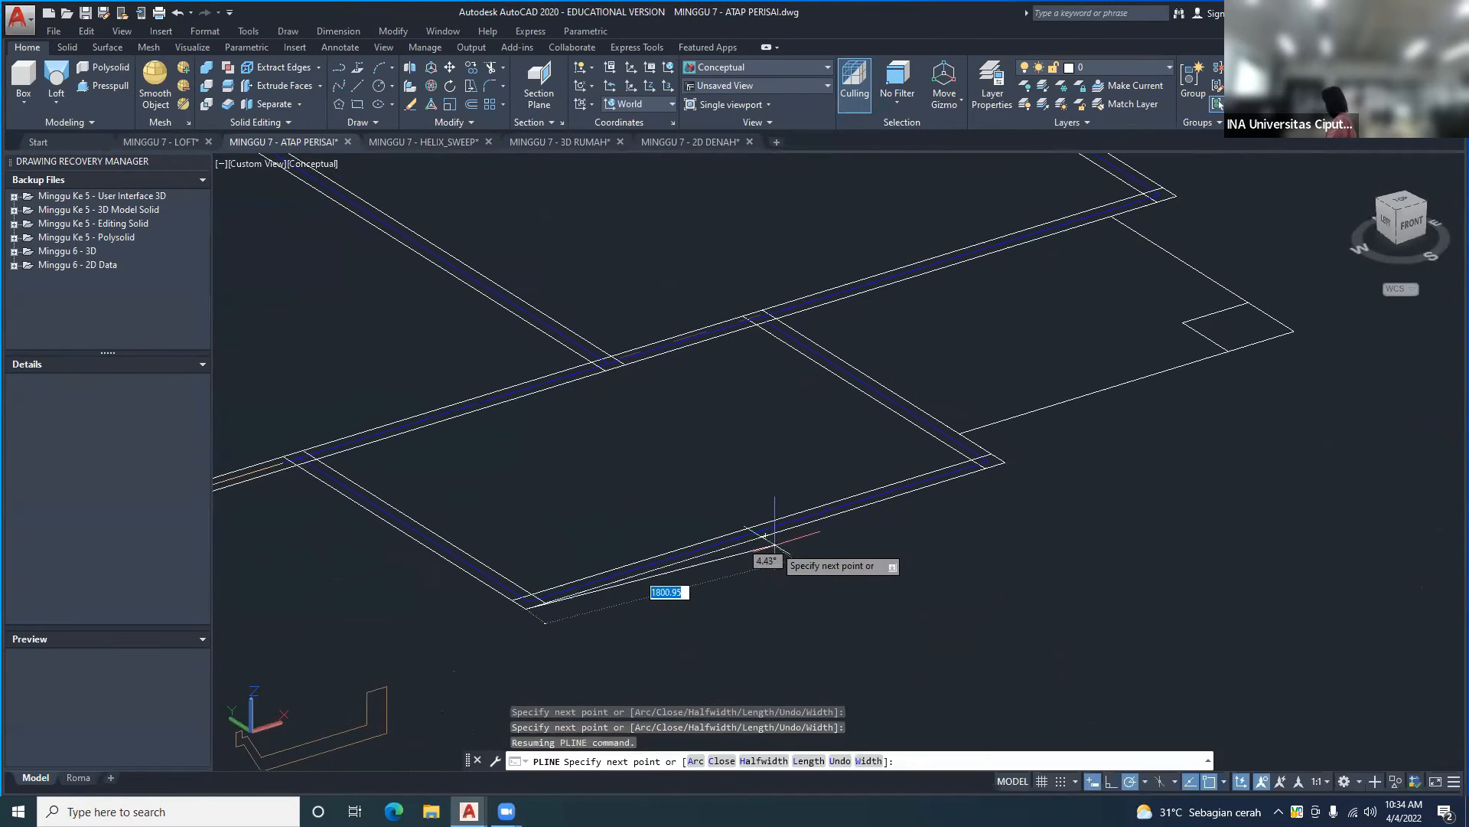
{"action": "left_click", "coordinate": [764, 536]}
{"action": "scroll", "coordinate": [765, 539], "scroll_direction": "down", "scroll_amount": 2}
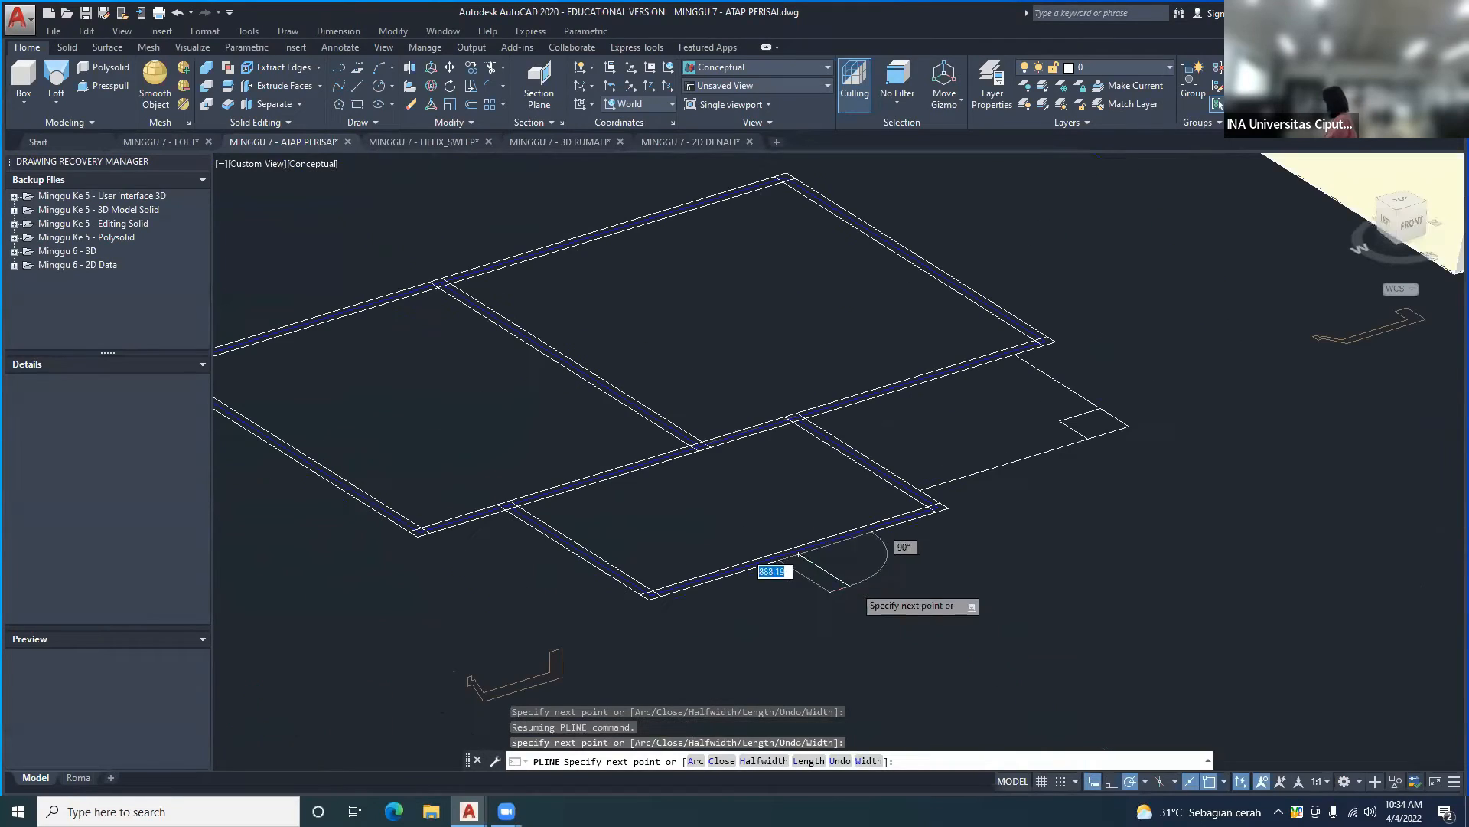
{"action": "key", "text": "Return"}
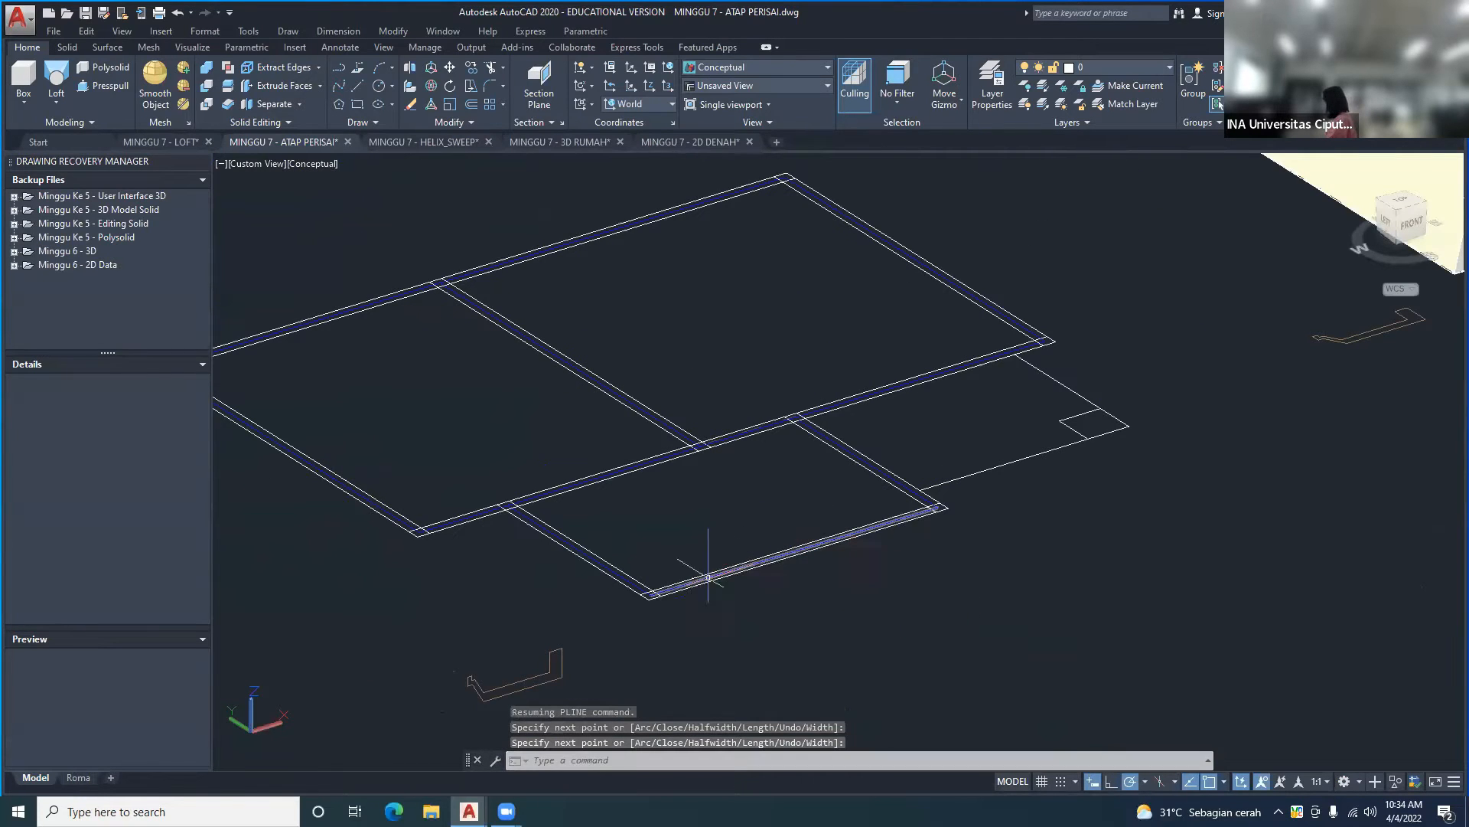
- Select the new outline polyline to check that it runs continuously around the floor plan's outer walls, and clear the selection
{"action": "left_click", "coordinate": [915, 517]}
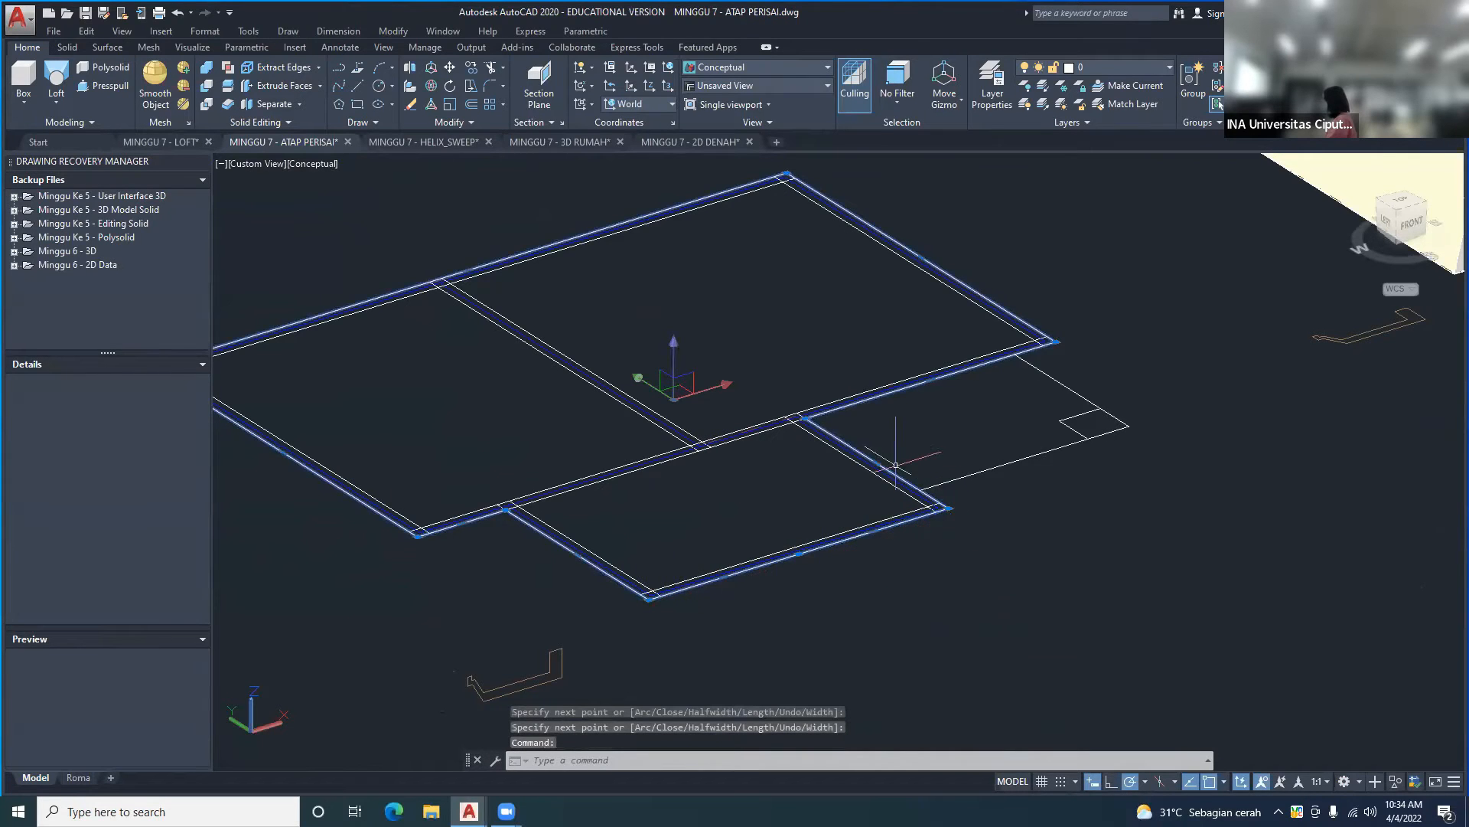
{"action": "scroll", "coordinate": [928, 420], "scroll_direction": "down", "scroll_amount": 3}
{"action": "key", "text": "Escape"}
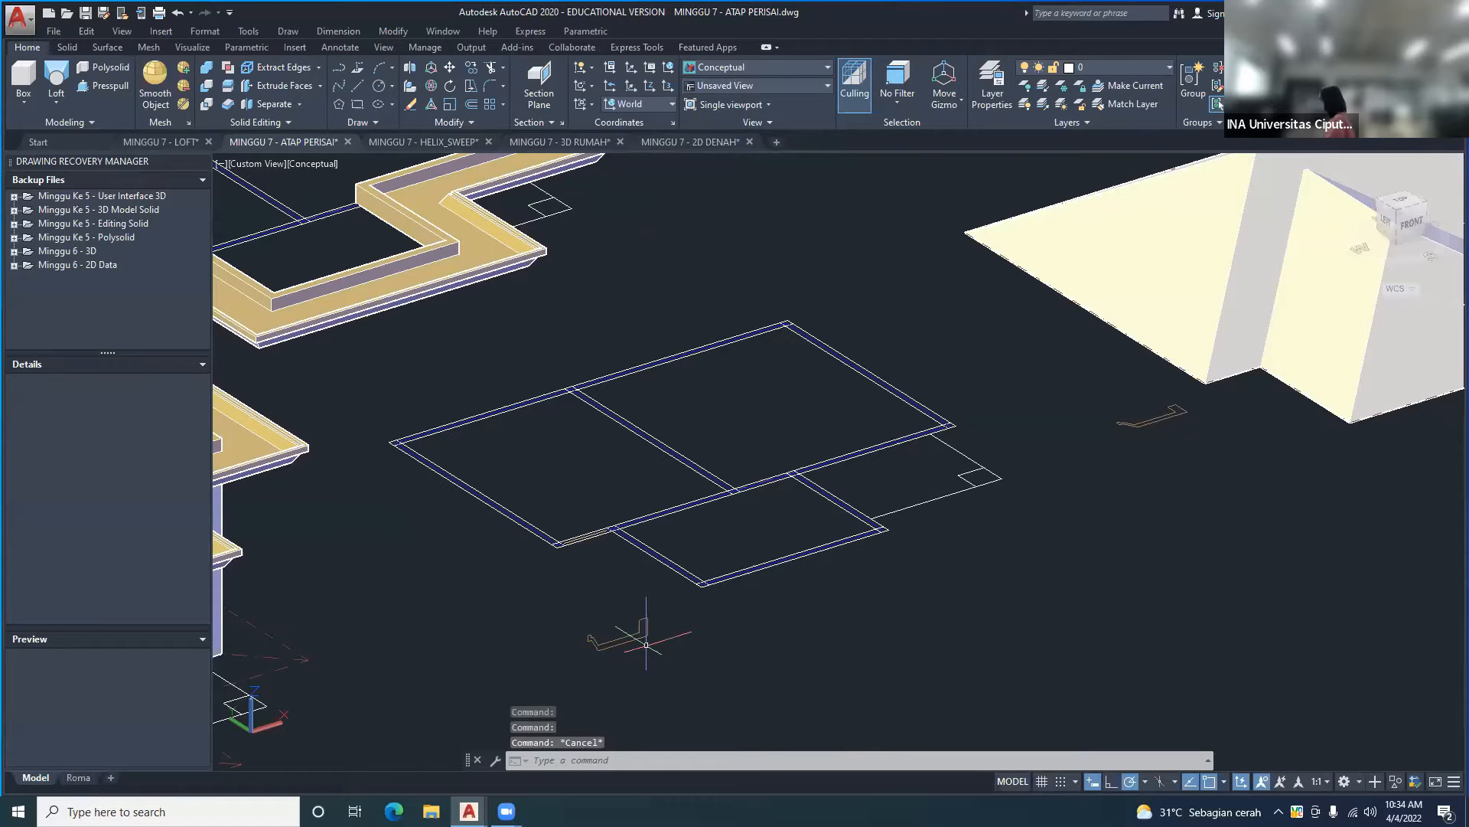
- Rotate the upright eave profile below the floor plan a quarter turn about its lower wall-side corner, pointing outward from the front wall
{"action": "middle_click_drag", "start_coordinate": [664, 648], "coordinate": [644, 716], "text": "shift"}
{"action": "scroll", "coordinate": [563, 613], "scroll_direction": "up", "scroll_amount": 2}
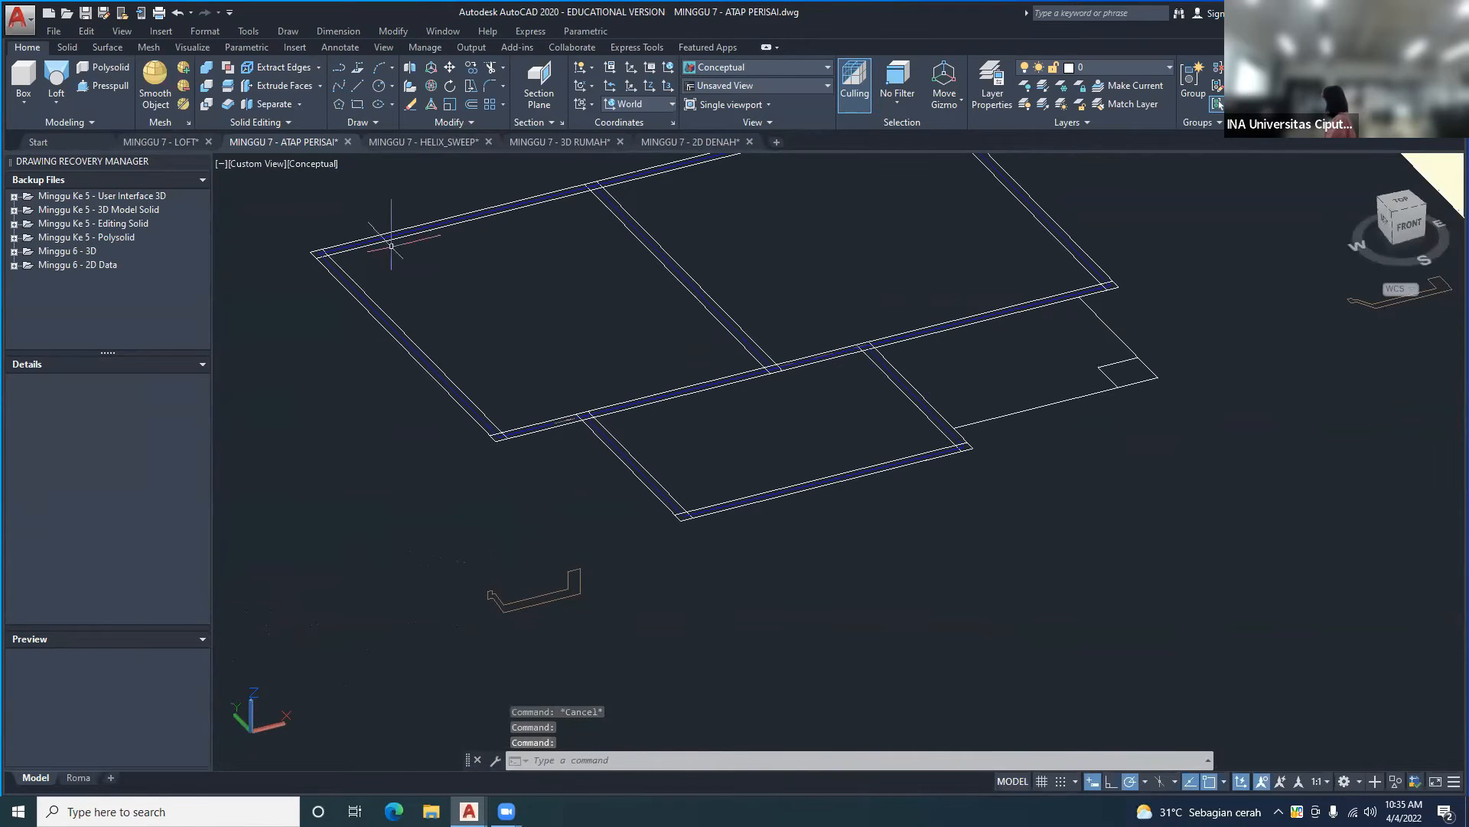
{"action": "left_click", "coordinate": [393, 30]}
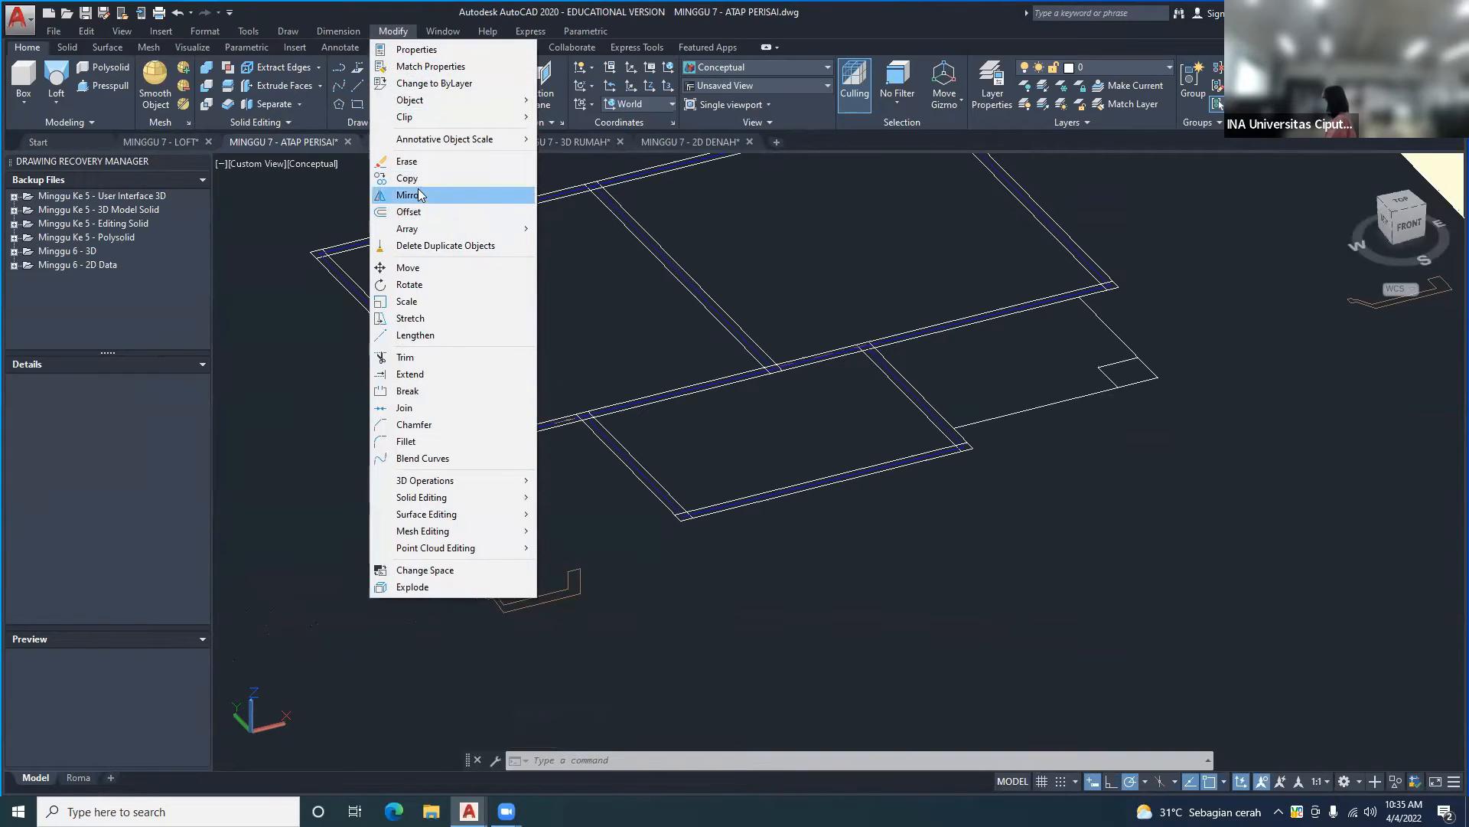
{"action": "left_click", "coordinate": [428, 284]}
{"action": "left_click", "coordinate": [581, 584]}
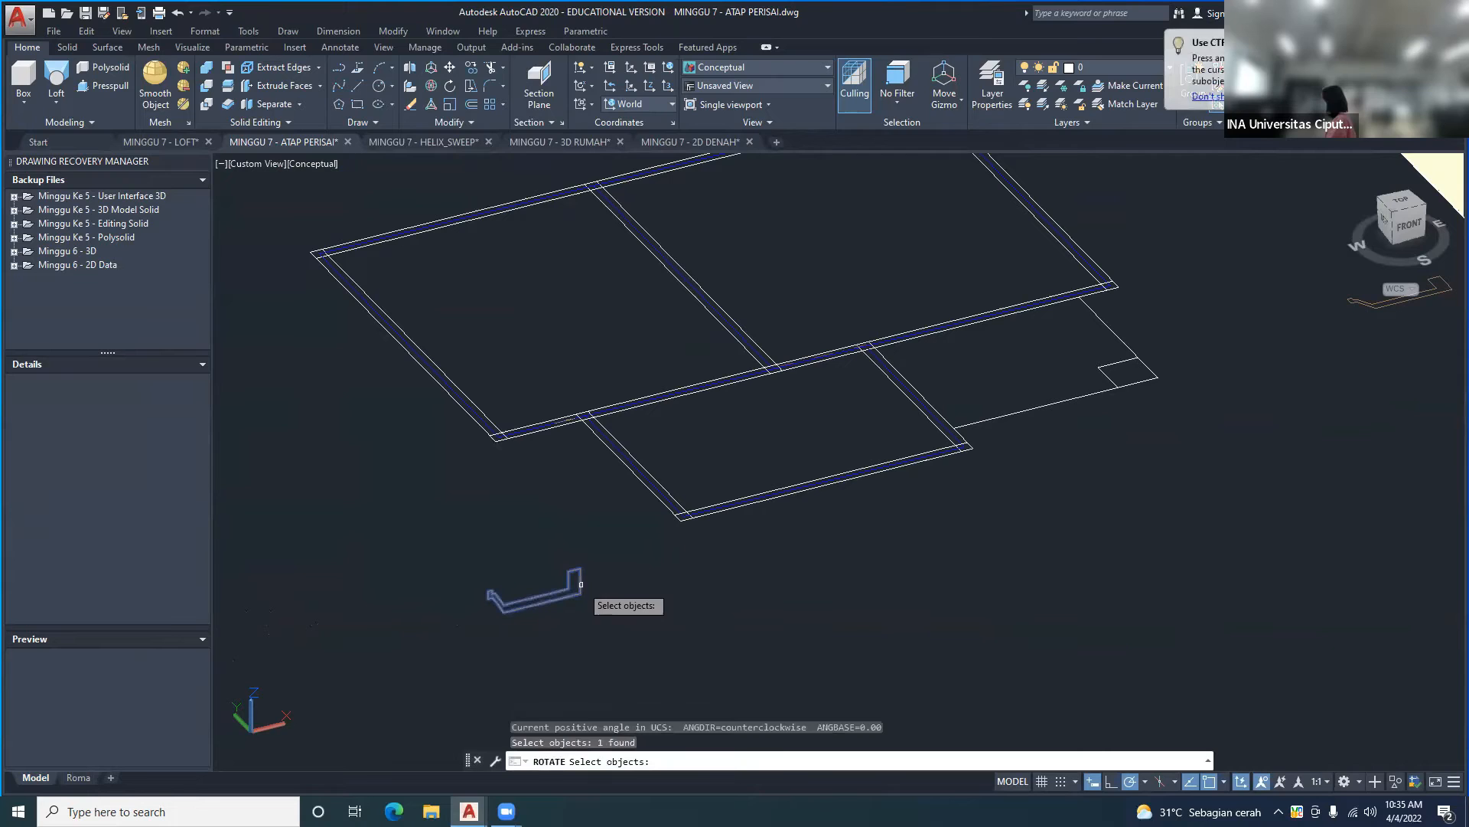
{"action": "key", "text": "Return"}
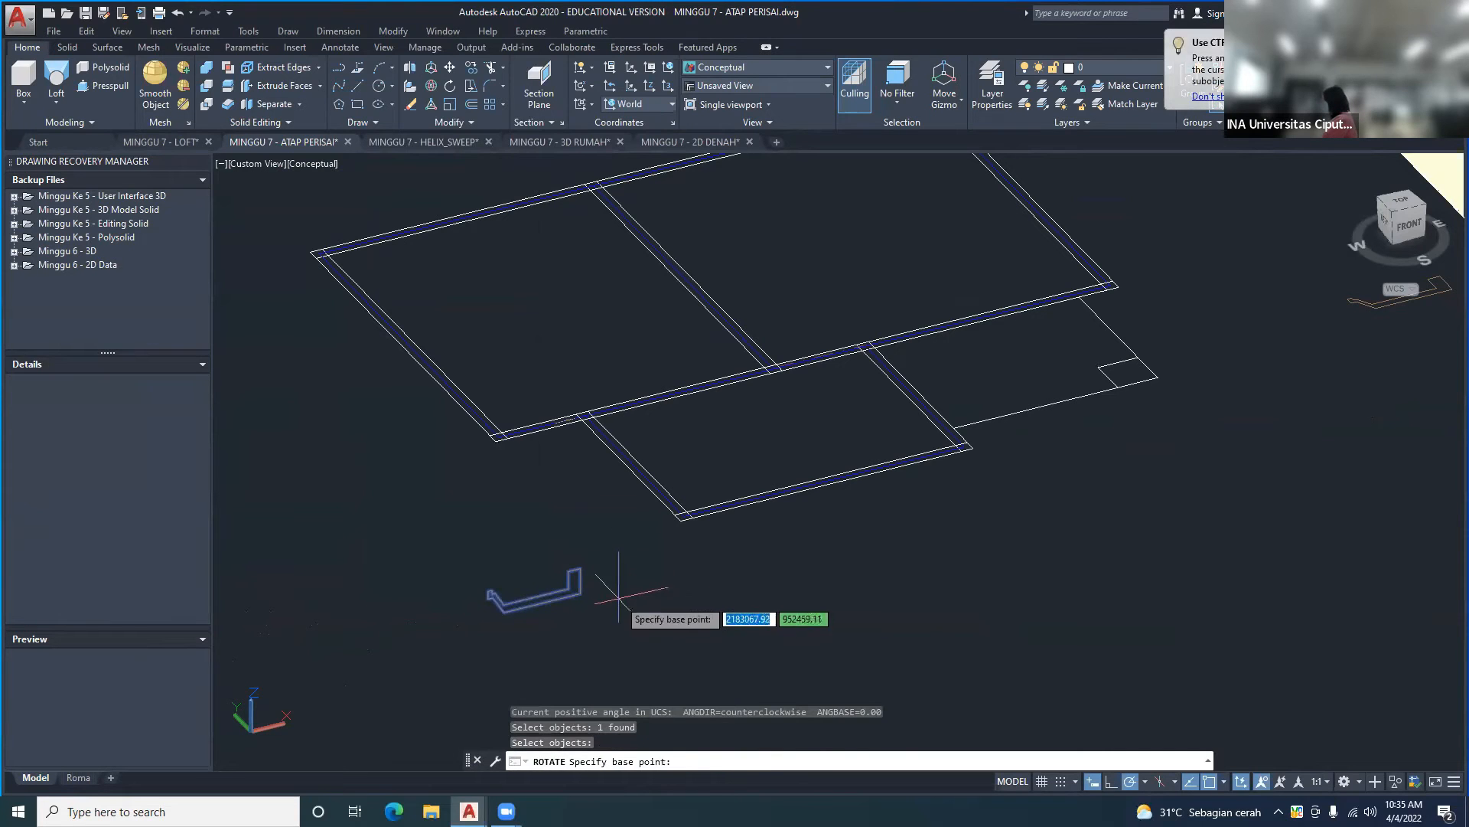
{"action": "left_click", "coordinate": [580, 594]}
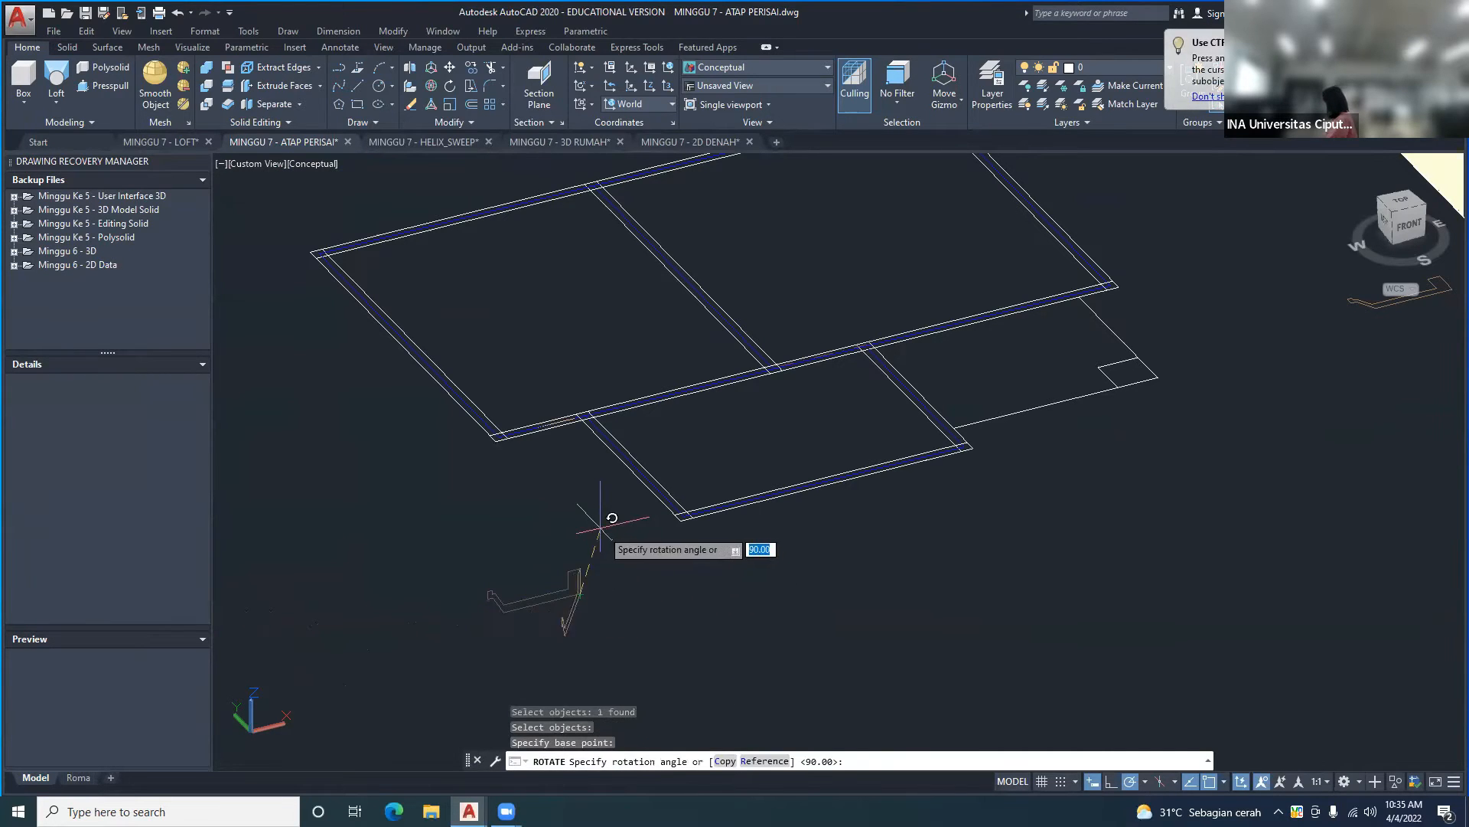
{"action": "left_click", "coordinate": [502, 515]}
{"action": "middle_click_drag", "start_coordinate": [689, 630], "coordinate": [811, 387]}
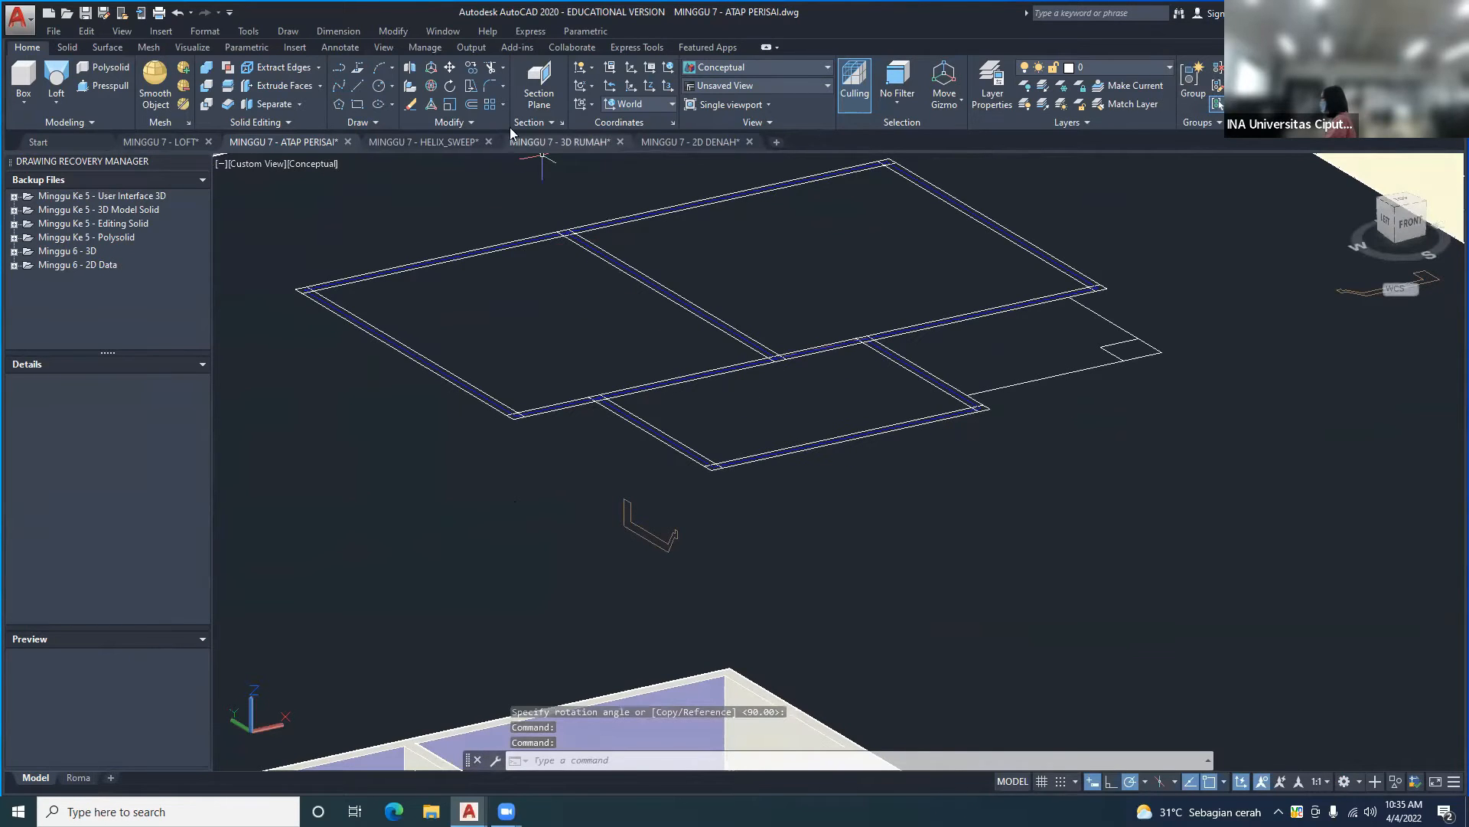
- Move the eave profile by its lower wall-side corner to the midpoint of the front room's outer wall line
{"action": "left_click", "coordinate": [392, 31]}
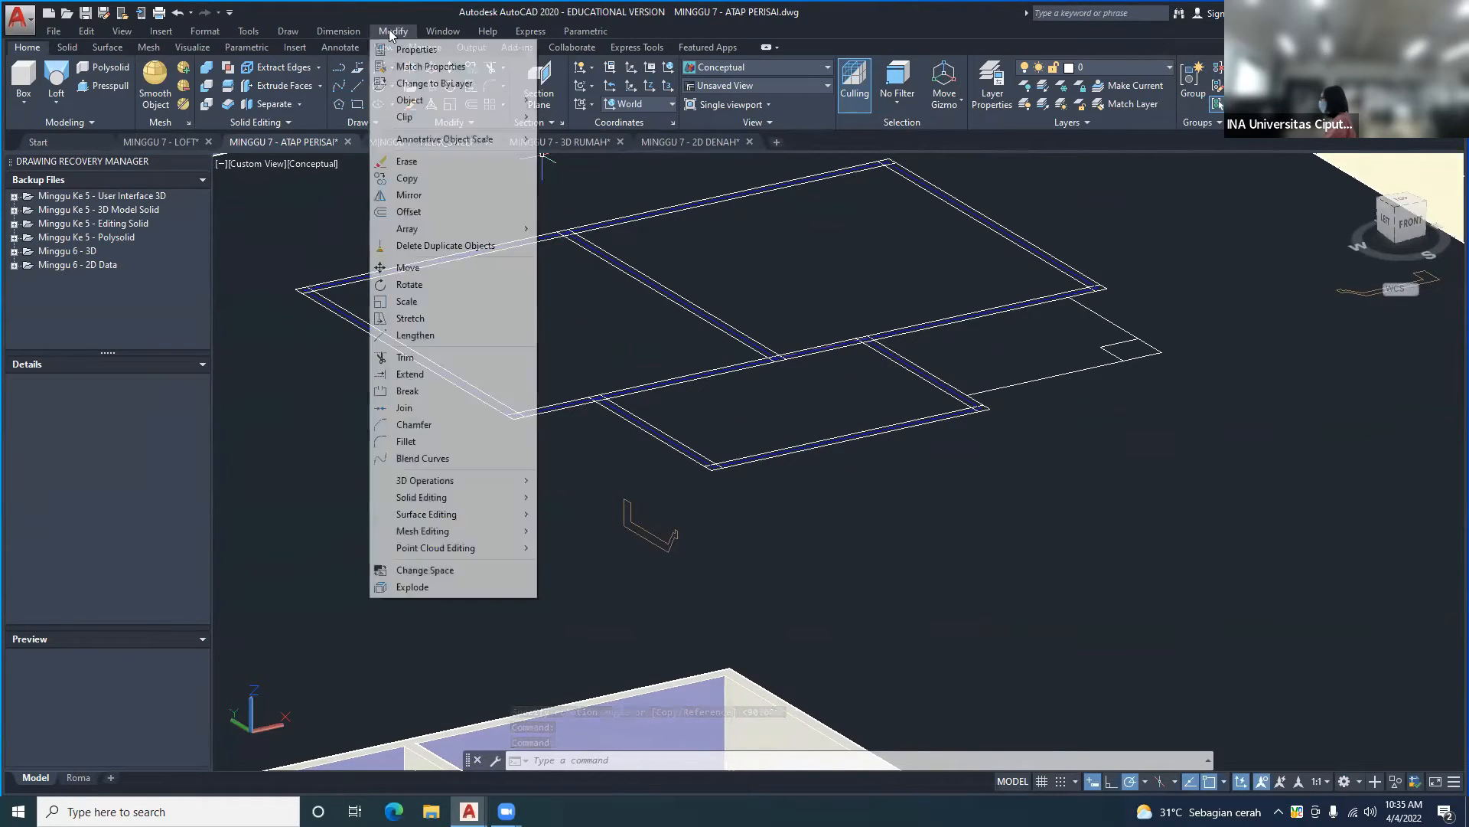
{"action": "left_click", "coordinate": [414, 270]}
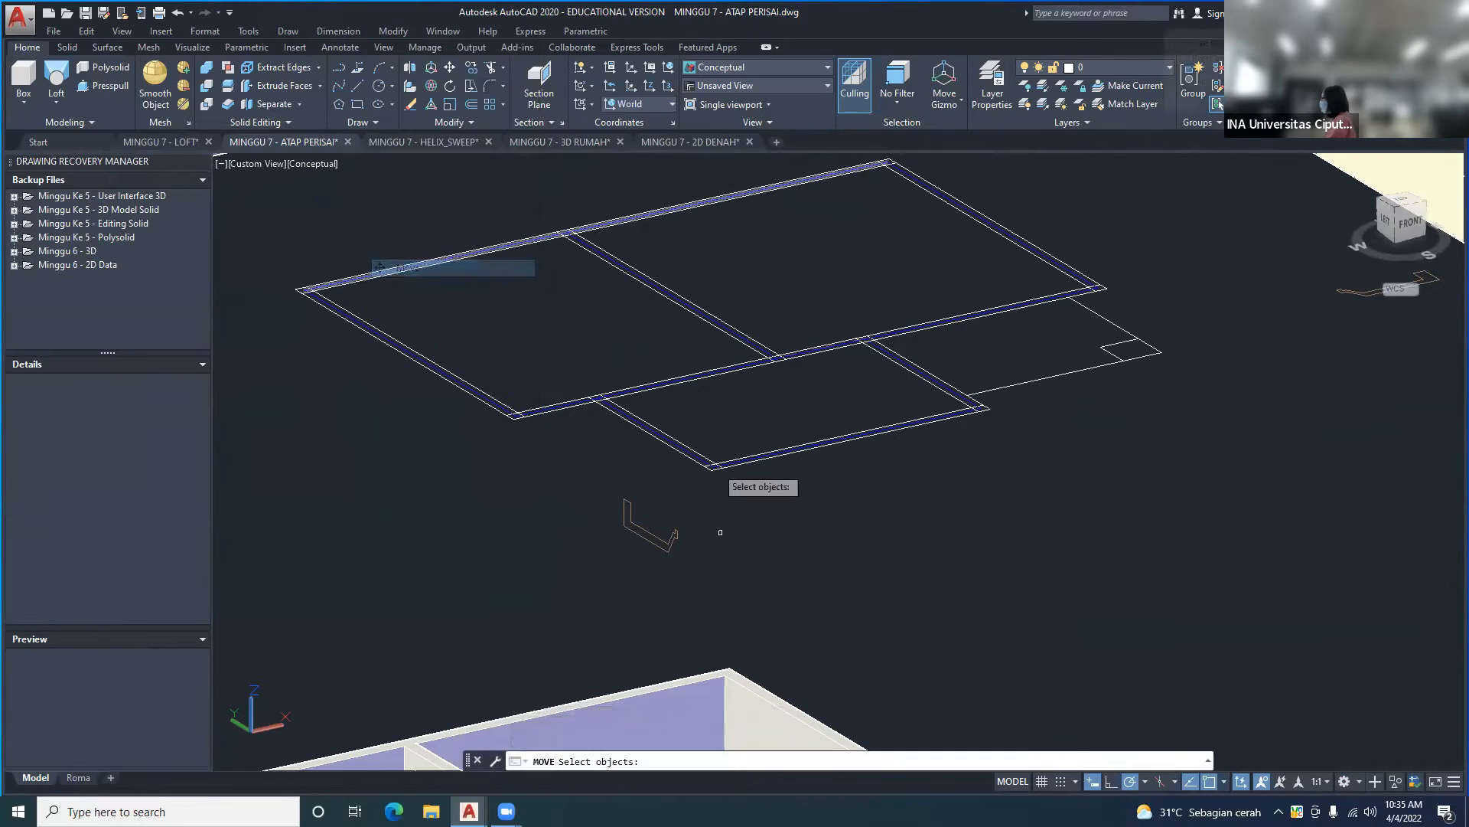
{"action": "left_click", "coordinate": [669, 539]}
{"action": "key", "text": "Return"}
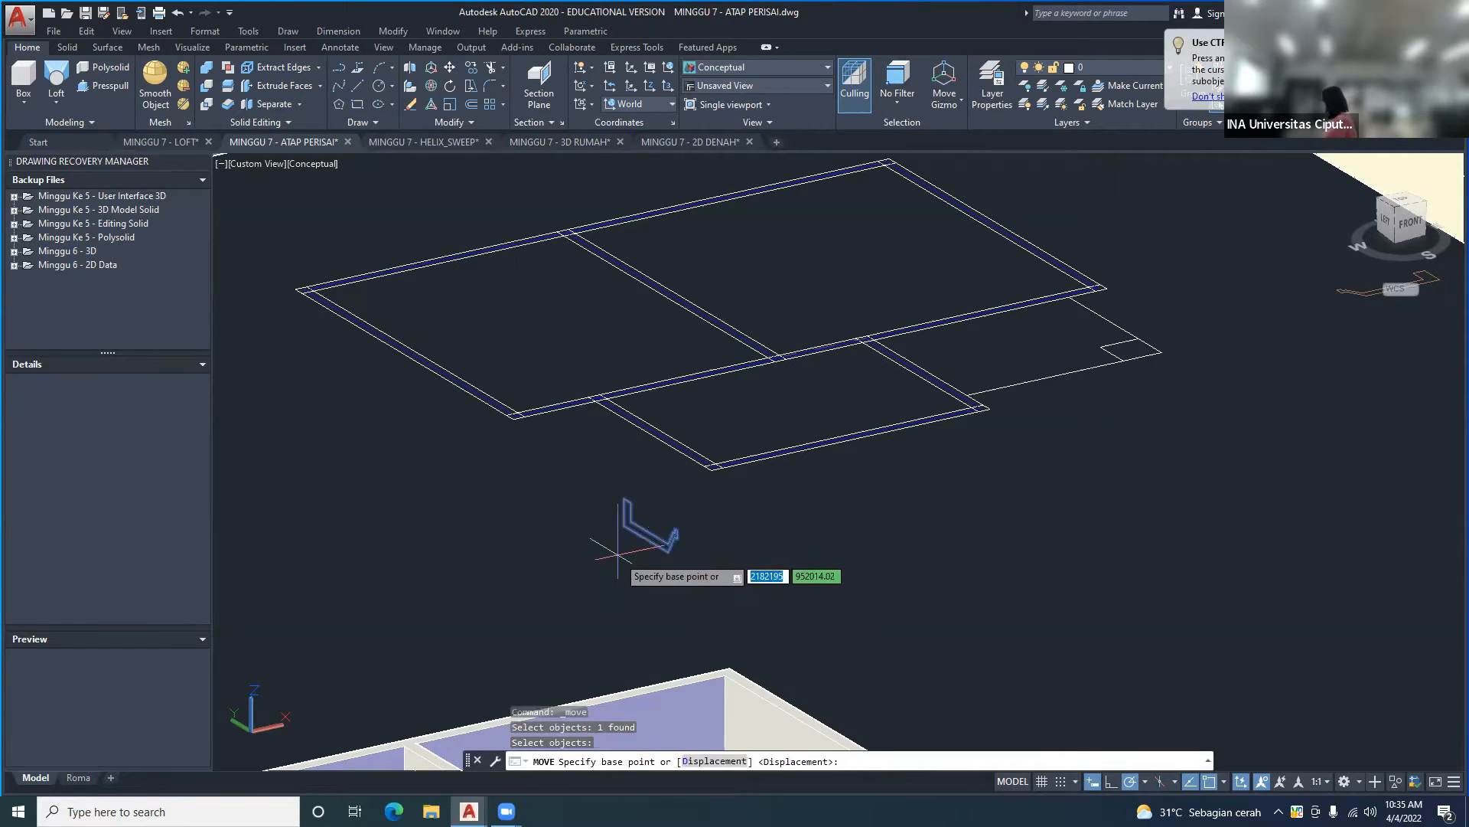
{"action": "left_click", "coordinate": [622, 526]}
{"action": "scroll", "coordinate": [886, 497], "scroll_direction": "up", "scroll_amount": 4}
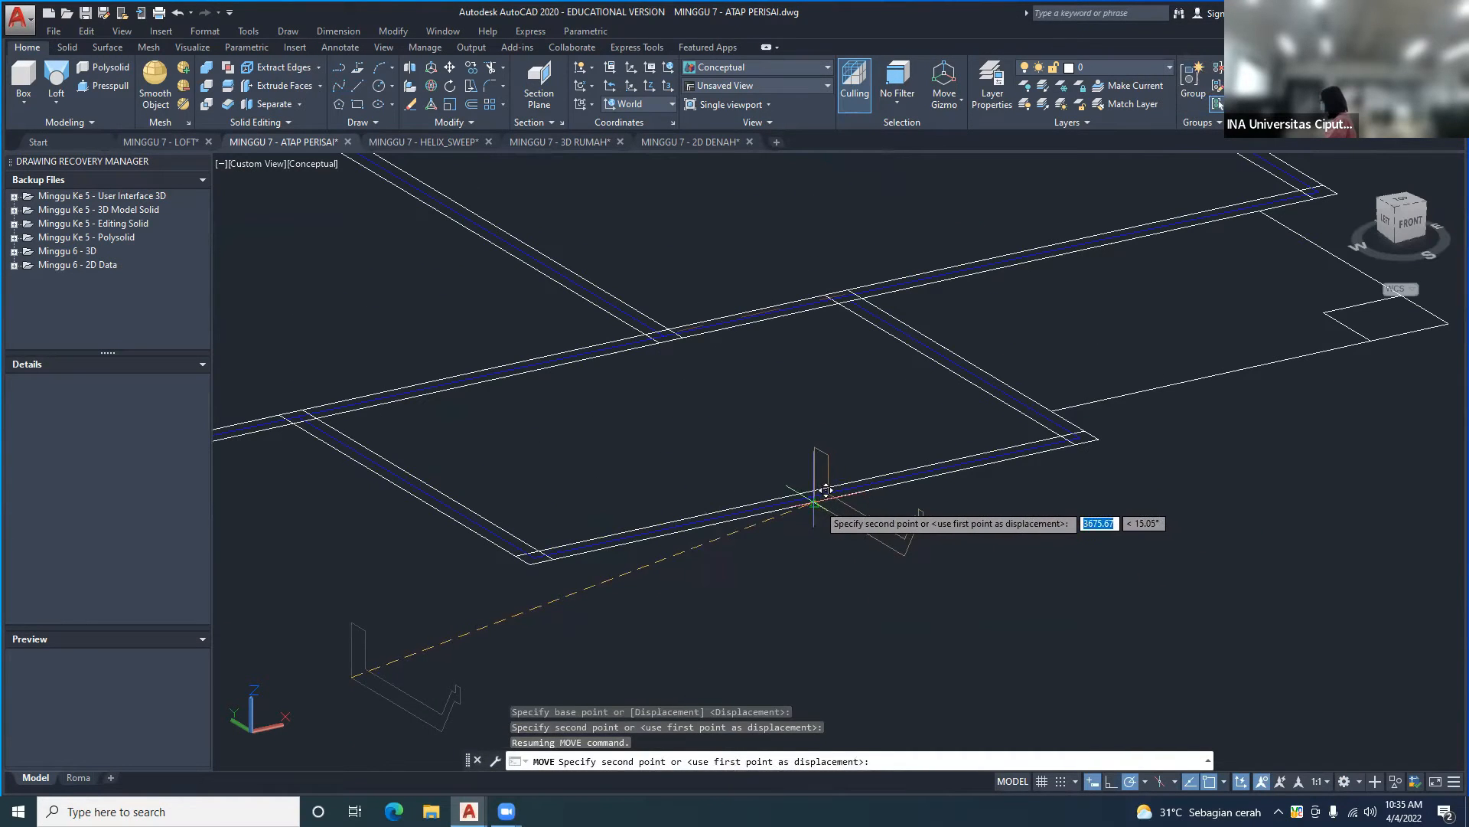
{"action": "left_click", "coordinate": [828, 501]}
- Move the eave profile inward by the wall thickness so its upright part sits over the front room's wall
{"action": "scroll", "coordinate": [850, 509], "scroll_direction": "up", "scroll_amount": 3}
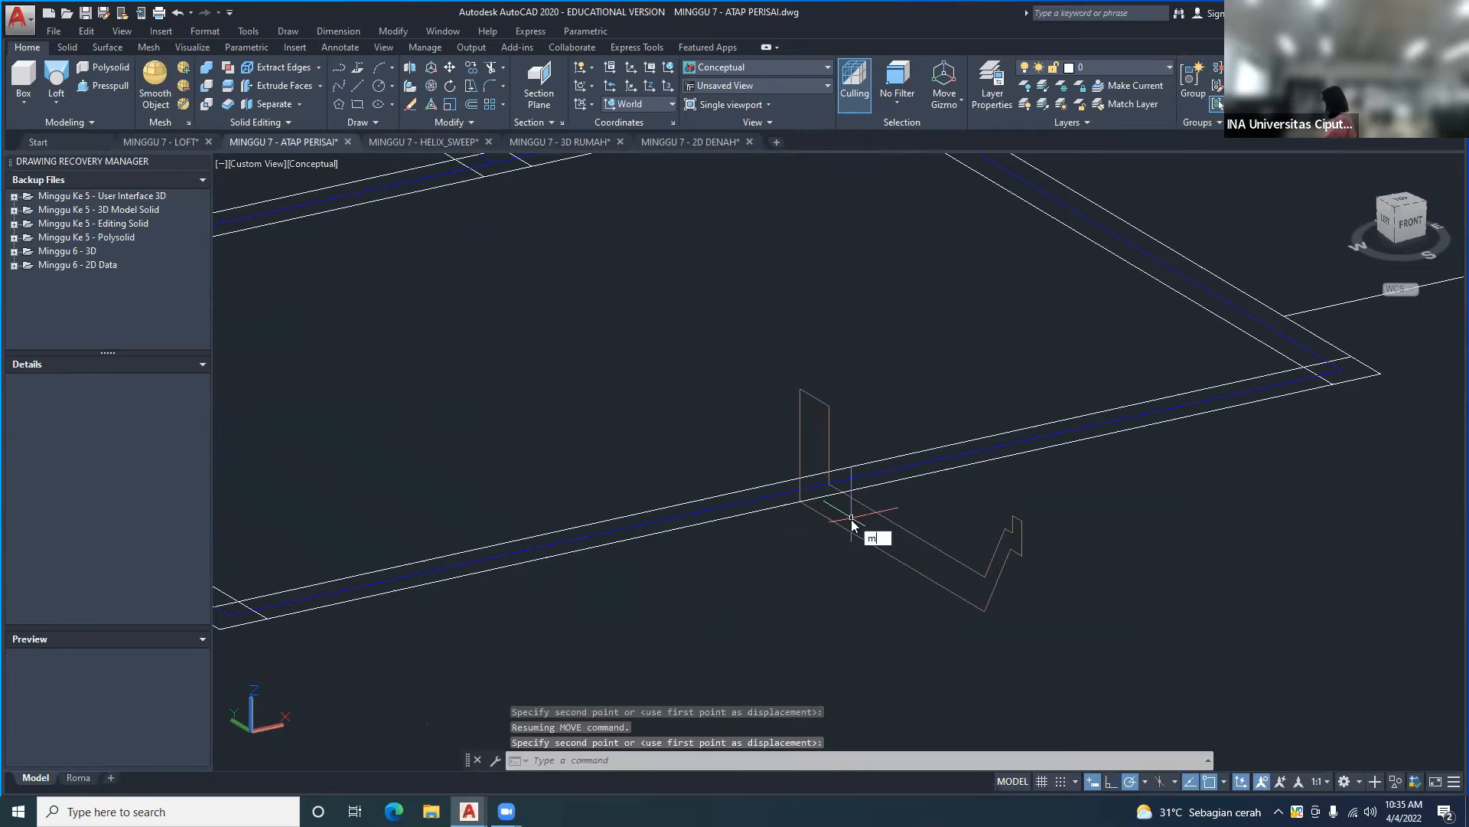
{"action": "key", "text": "Return"}
{"action": "left_click", "coordinate": [854, 540]}
{"action": "key", "text": "Return"}
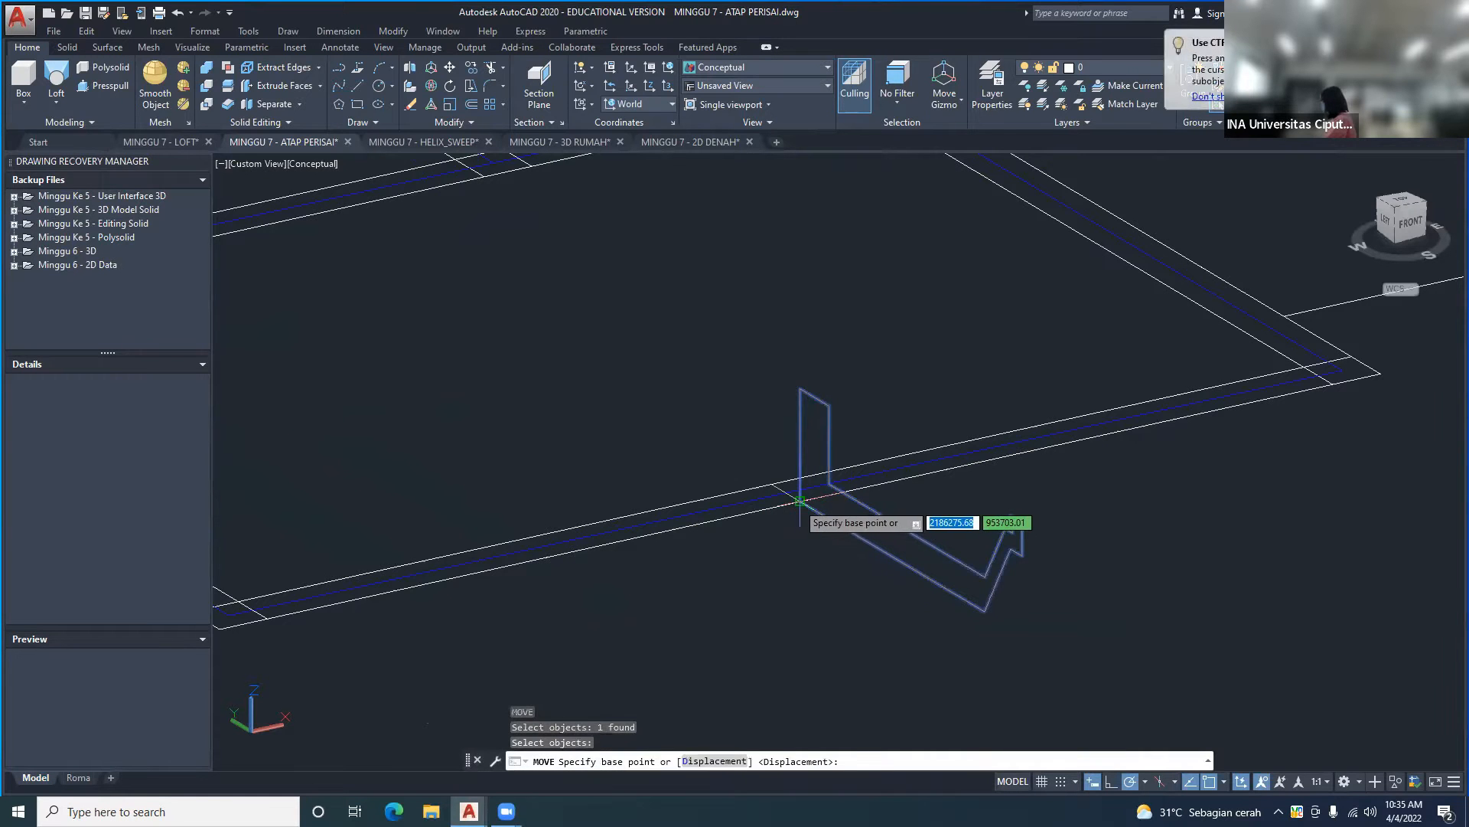
{"action": "left_click", "coordinate": [800, 500]}
{"action": "left_click", "coordinate": [773, 483]}
{"action": "scroll", "coordinate": [829, 525], "scroll_direction": "down", "scroll_amount": 2}
{"action": "middle_click_drag", "start_coordinate": [829, 526], "coordinate": [966, 498], "text": "shift"}
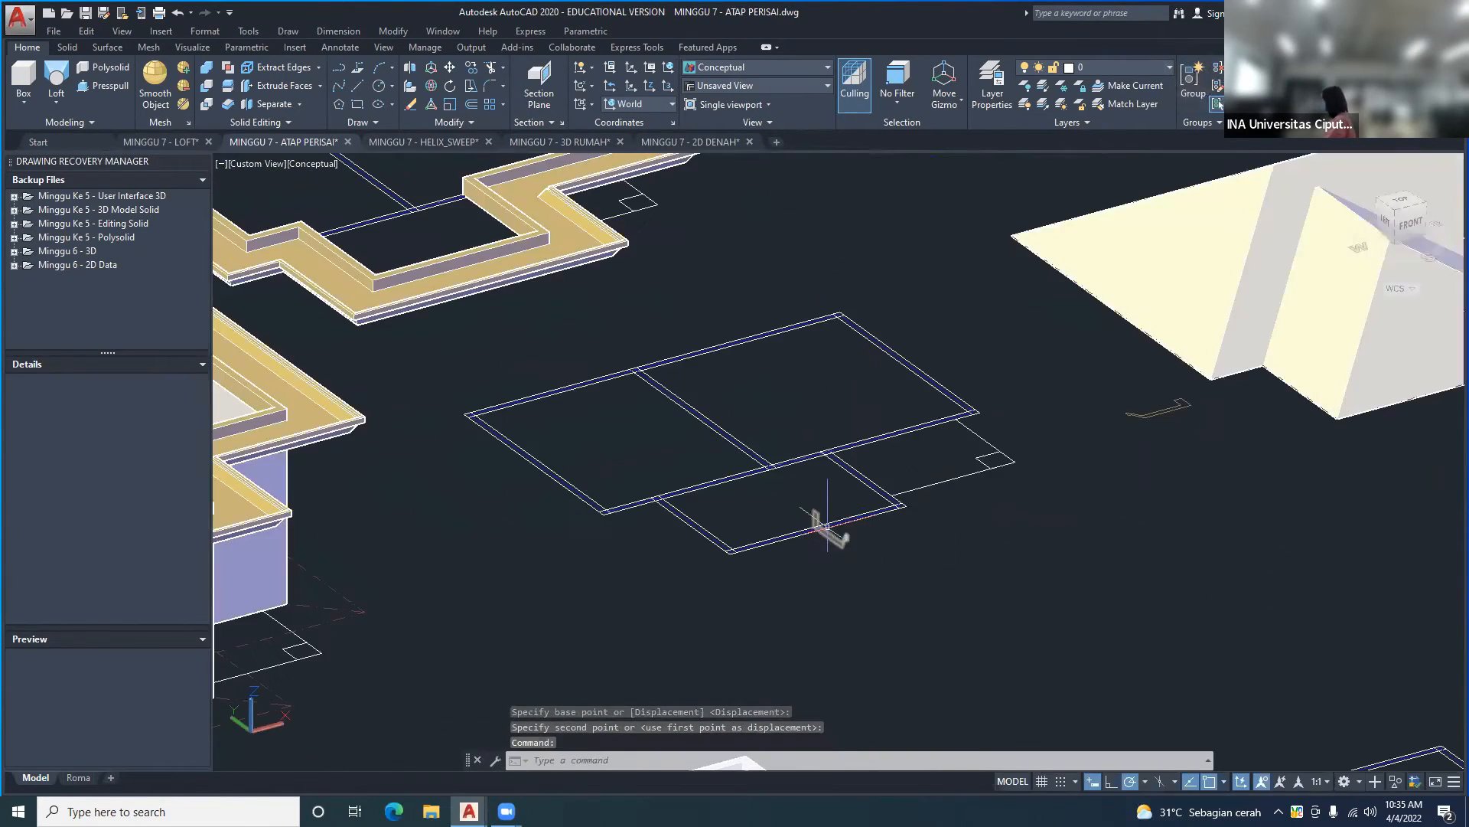
{"action": "scroll", "coordinate": [840, 521], "scroll_direction": "up", "scroll_amount": 2}
{"action": "middle_click_drag", "start_coordinate": [840, 521], "coordinate": [830, 557]}
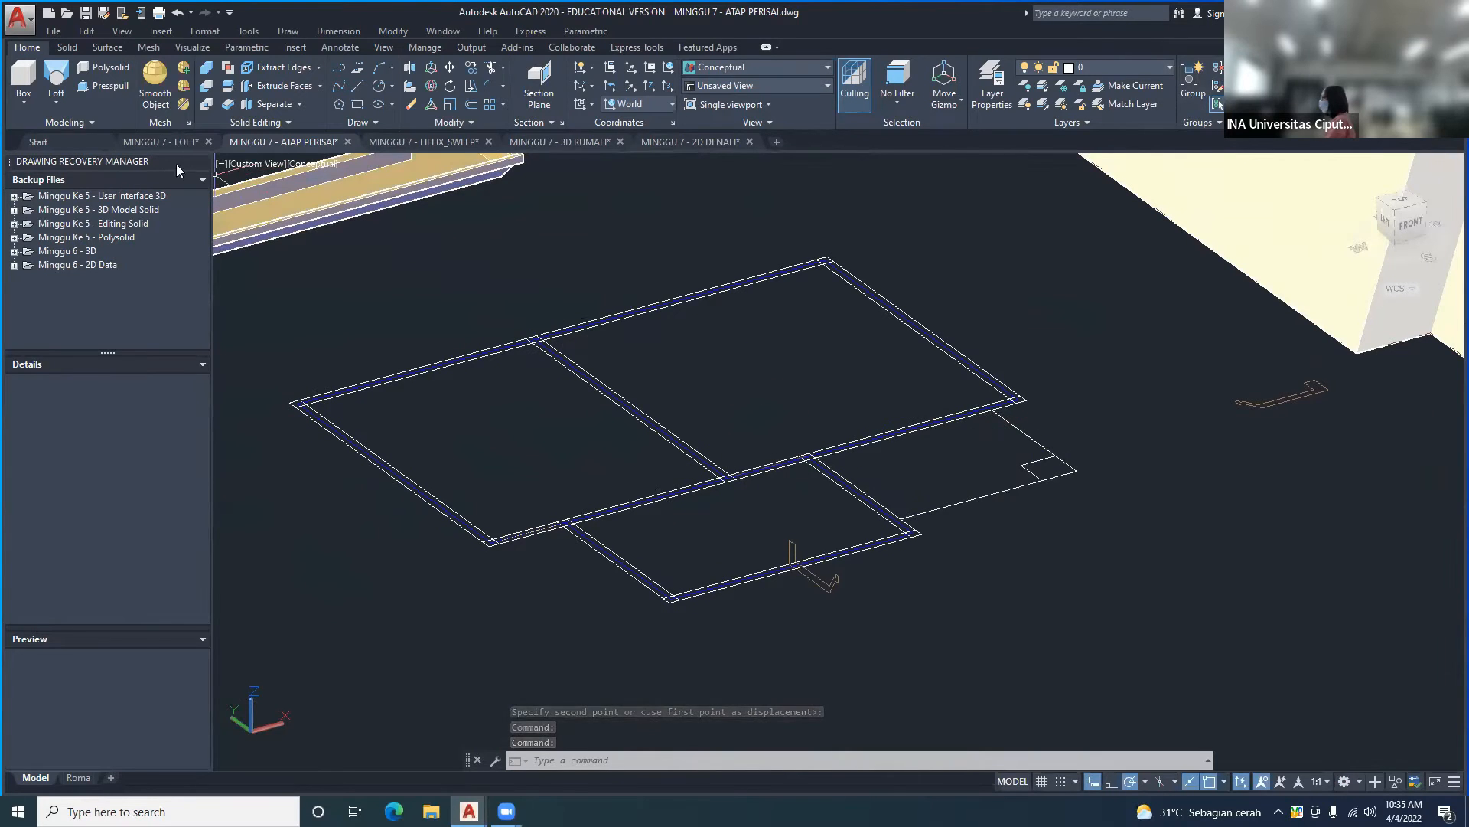
{"action": "left_click", "coordinate": [290, 31]}
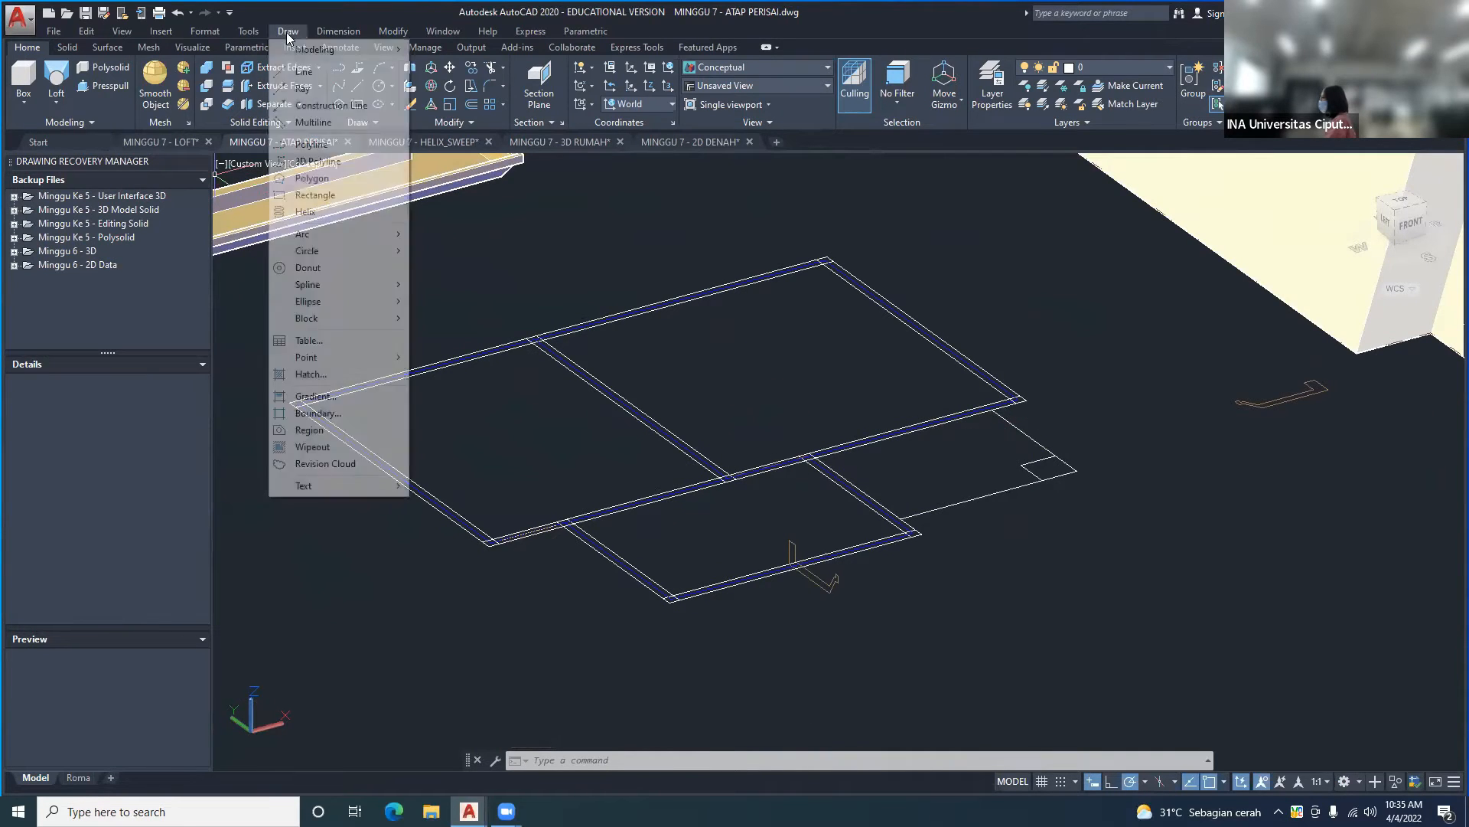
{"action": "mouse_move", "coordinate": [296, 53]}
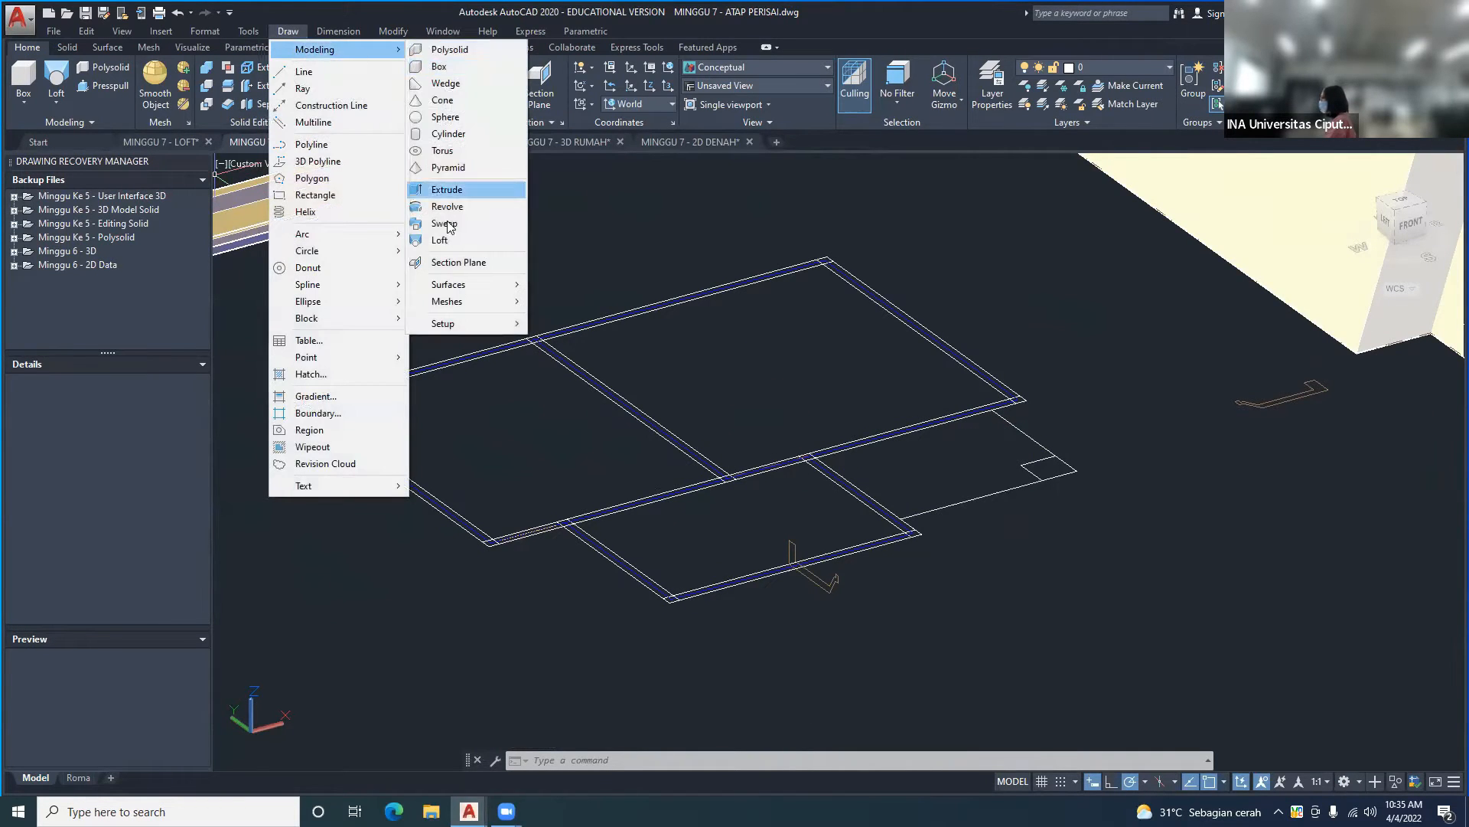
{"action": "left_click", "coordinate": [446, 191]}
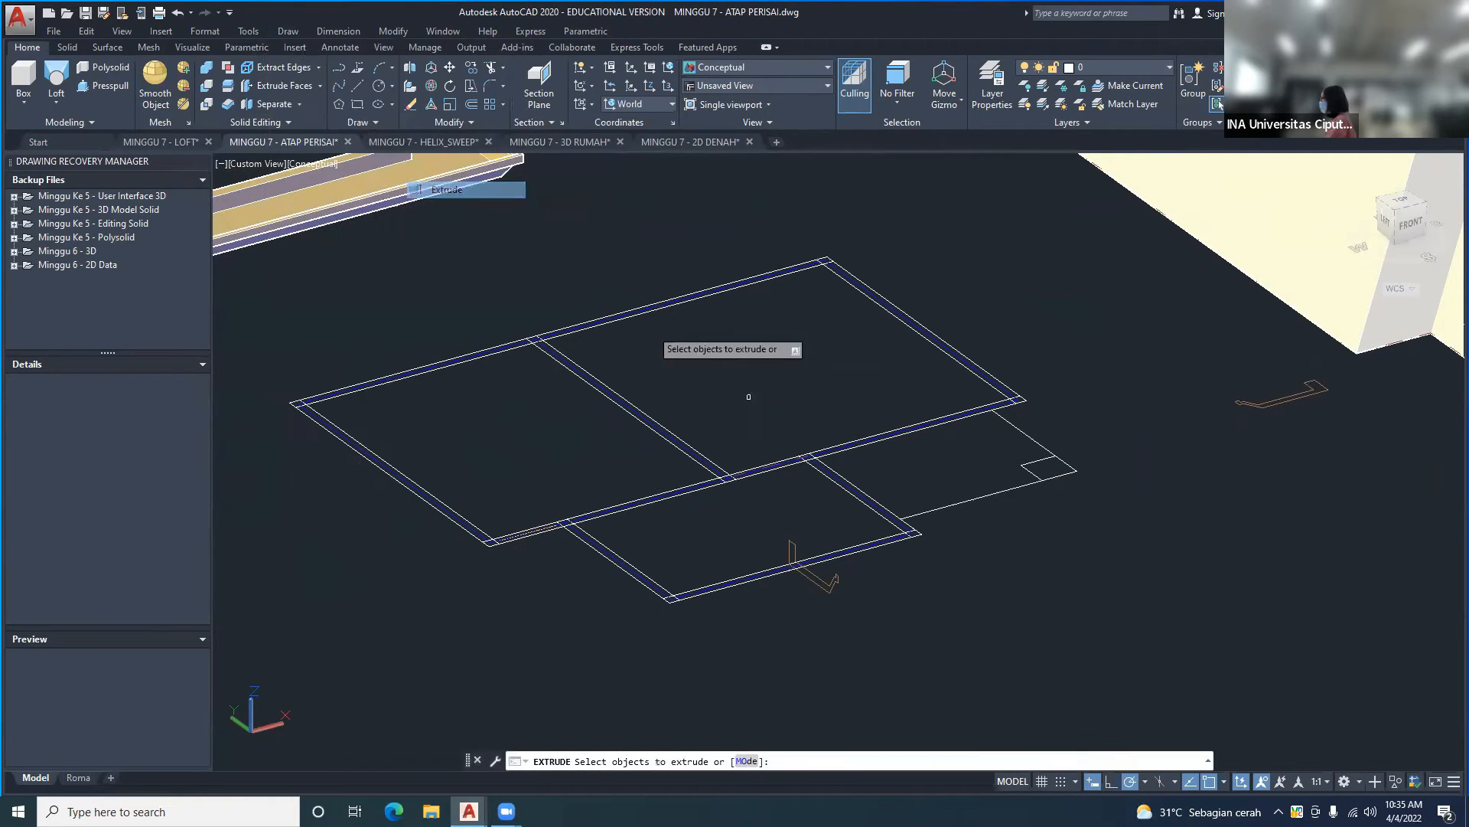
{"action": "left_click", "coordinate": [839, 580]}
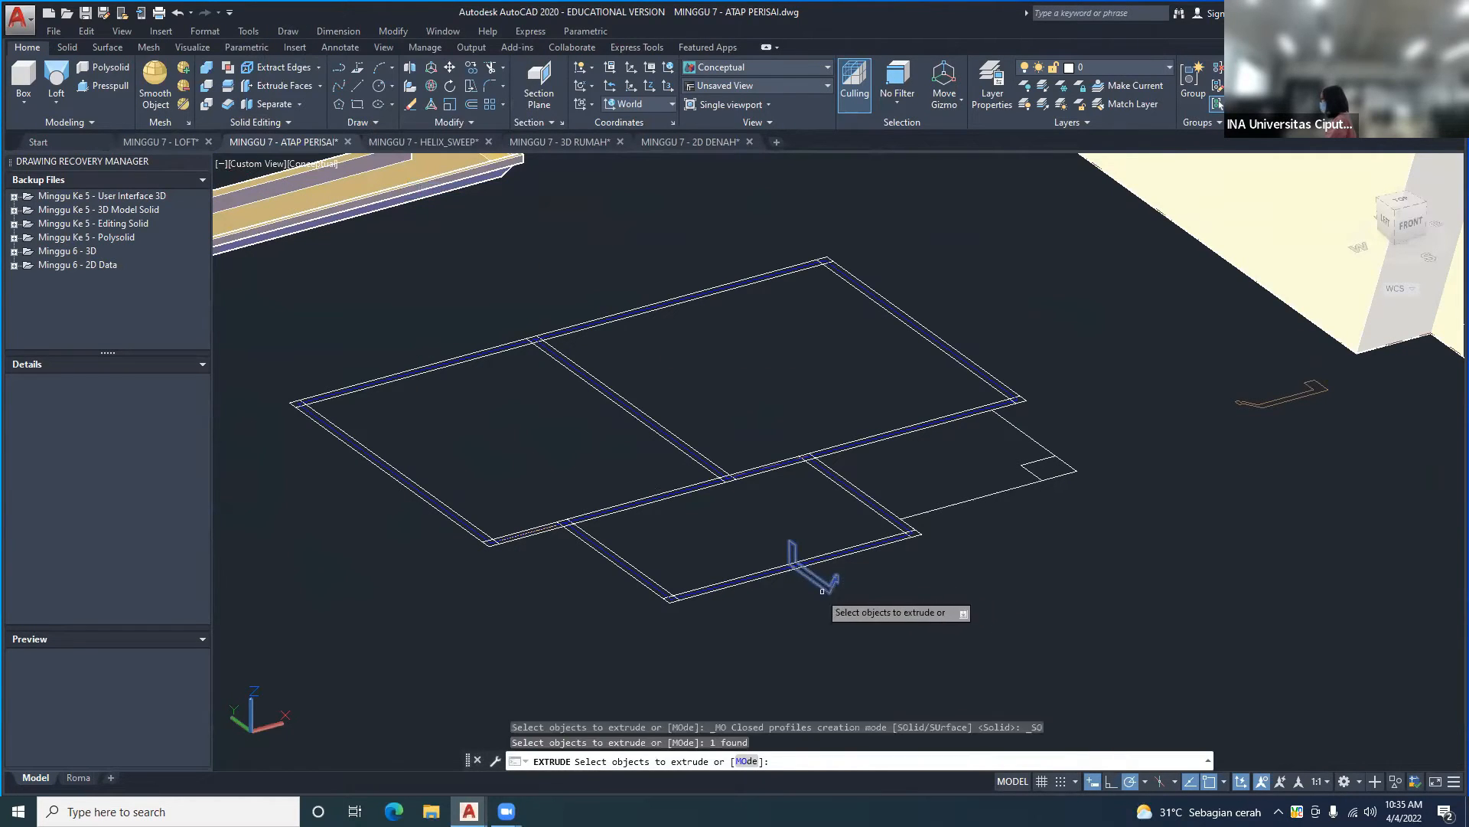
{"action": "key", "text": "Return"}
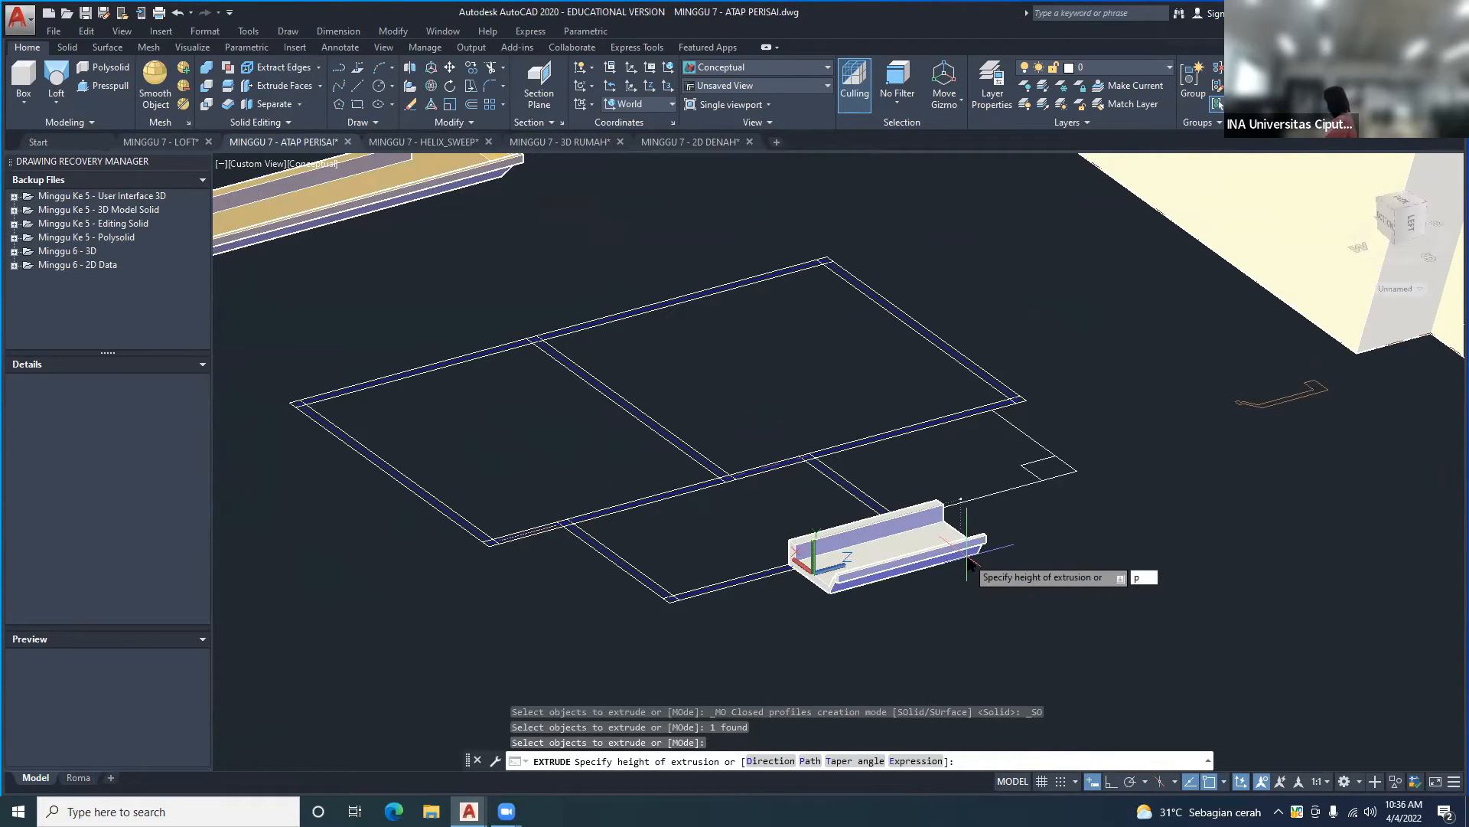
{"action": "key", "text": "Return"}
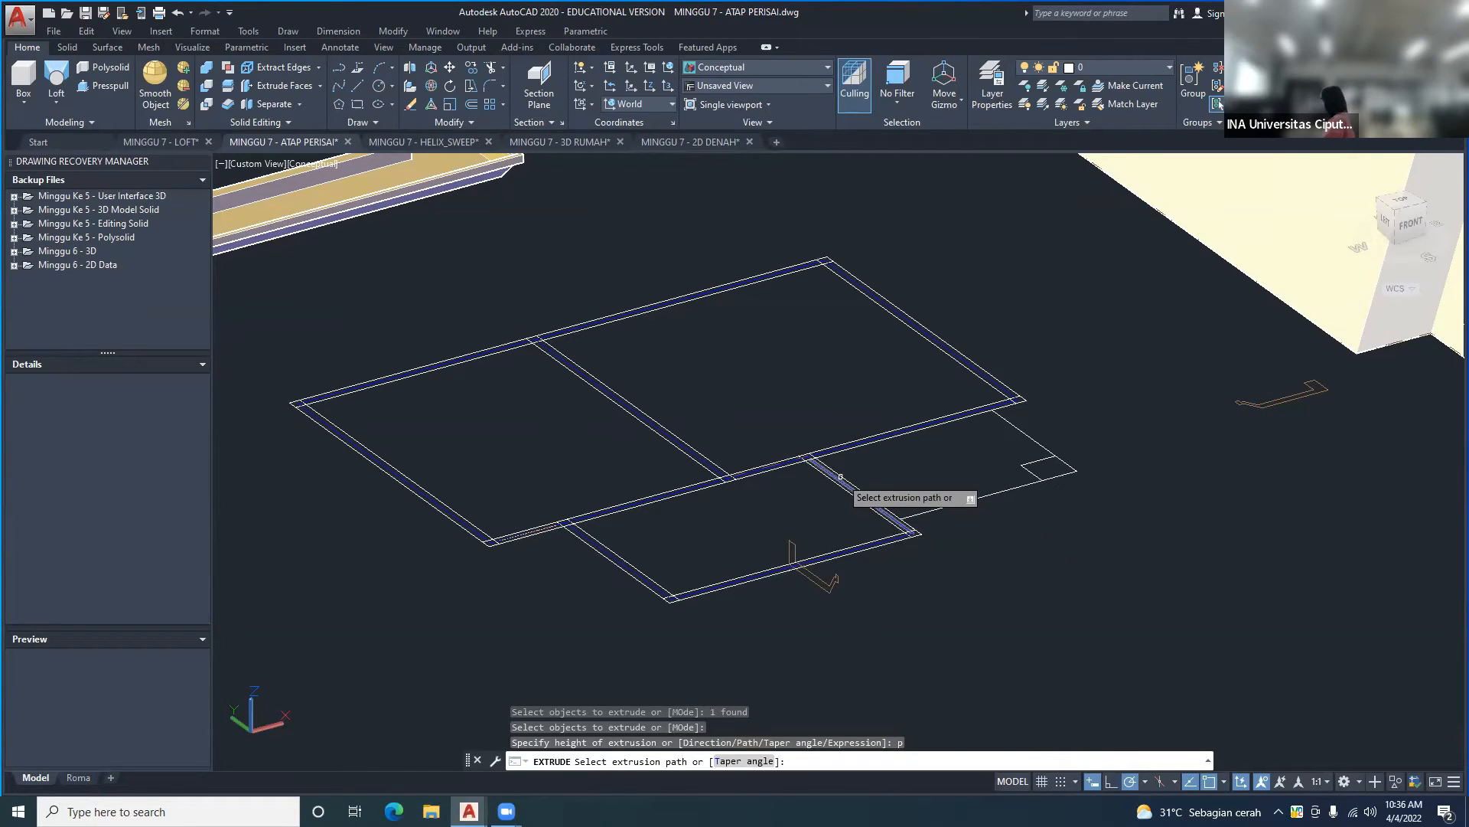
{"action": "key", "text": "Escape"}
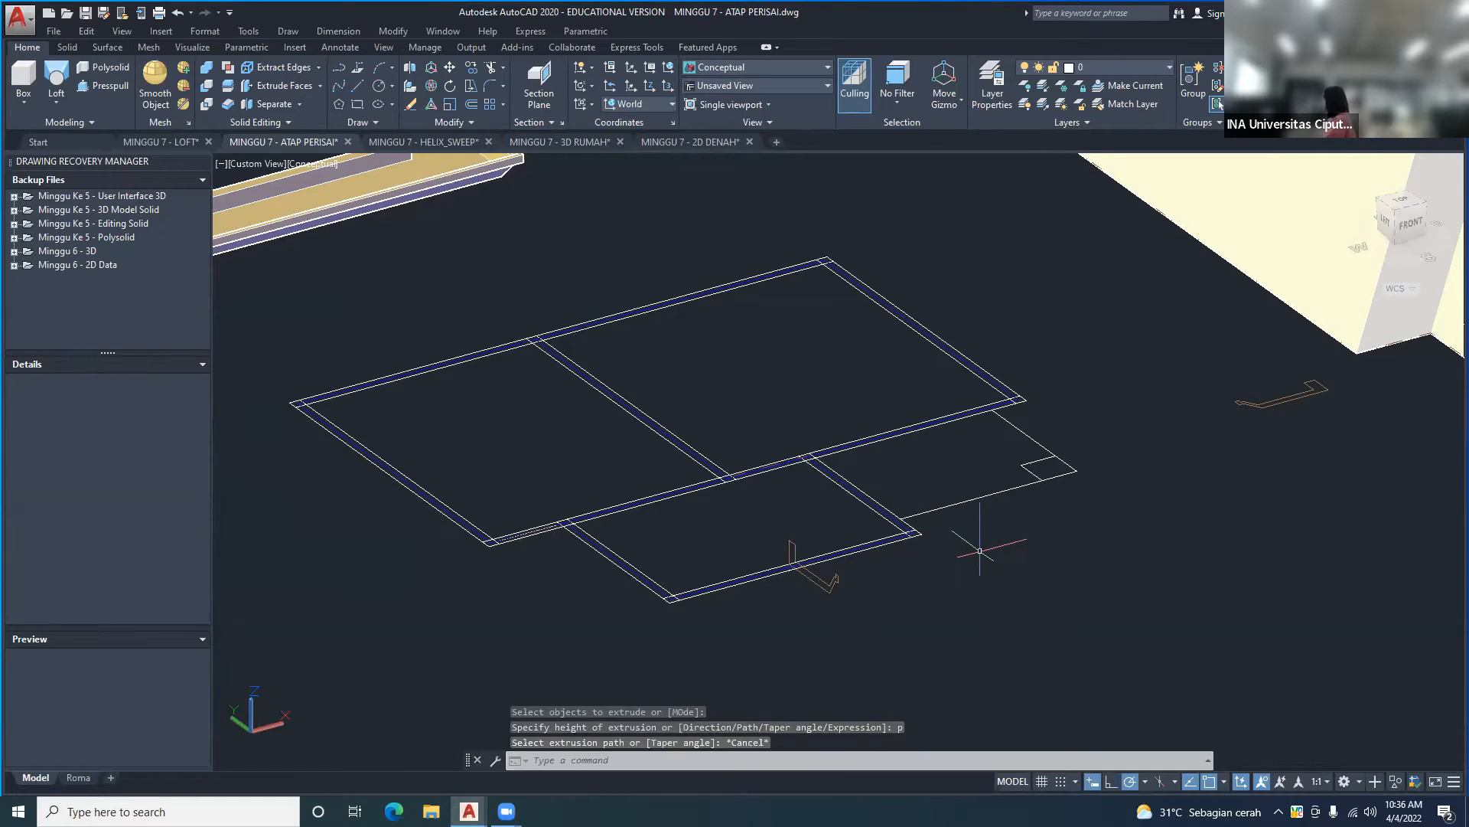
- Turn off the DINDING layer and extrude the eave profile with the Path option along the traced outer wall polyline
{"action": "left_click", "coordinate": [1116, 64]}
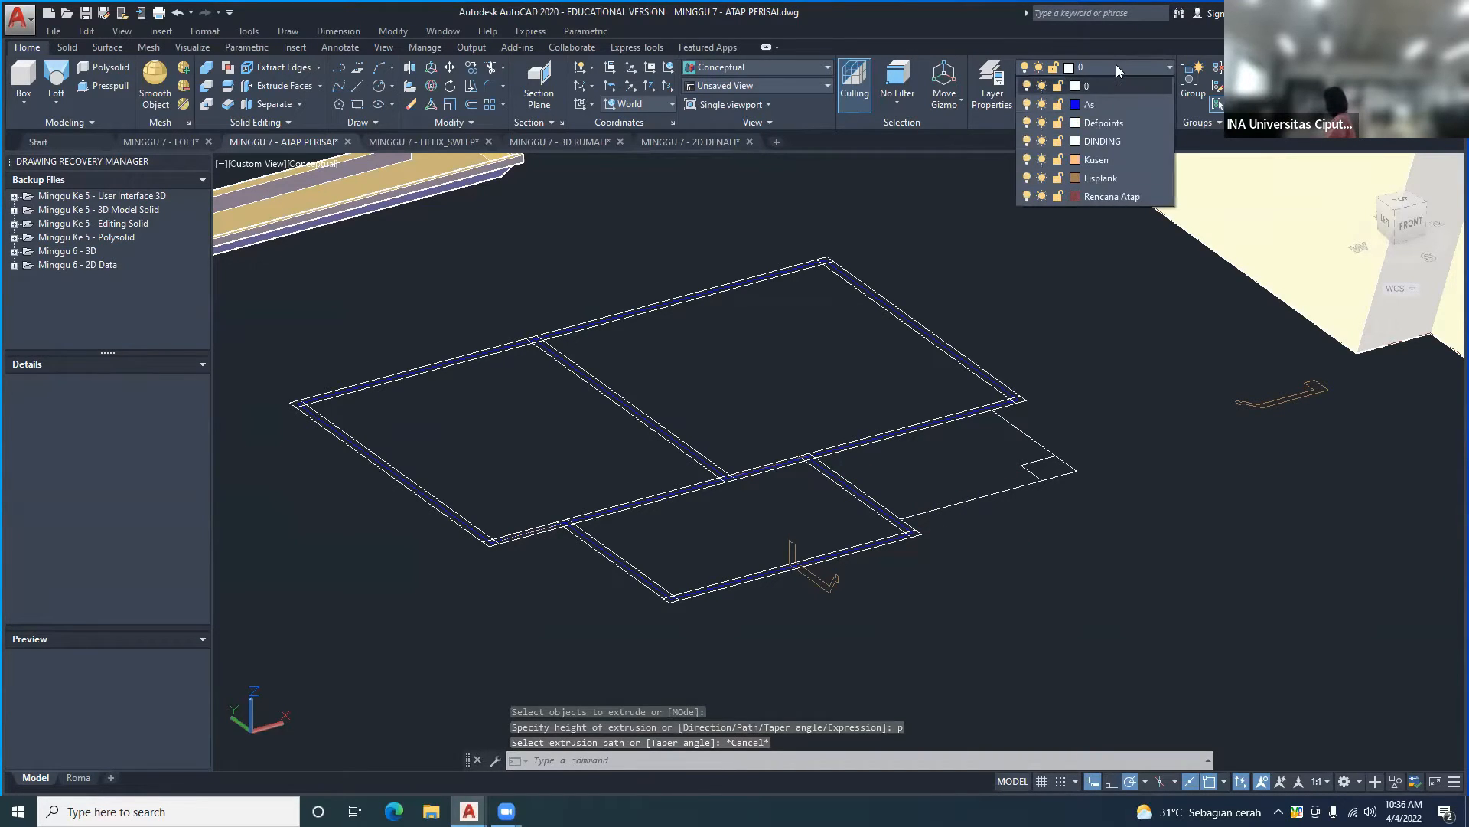
{"action": "left_click", "coordinate": [1028, 143]}
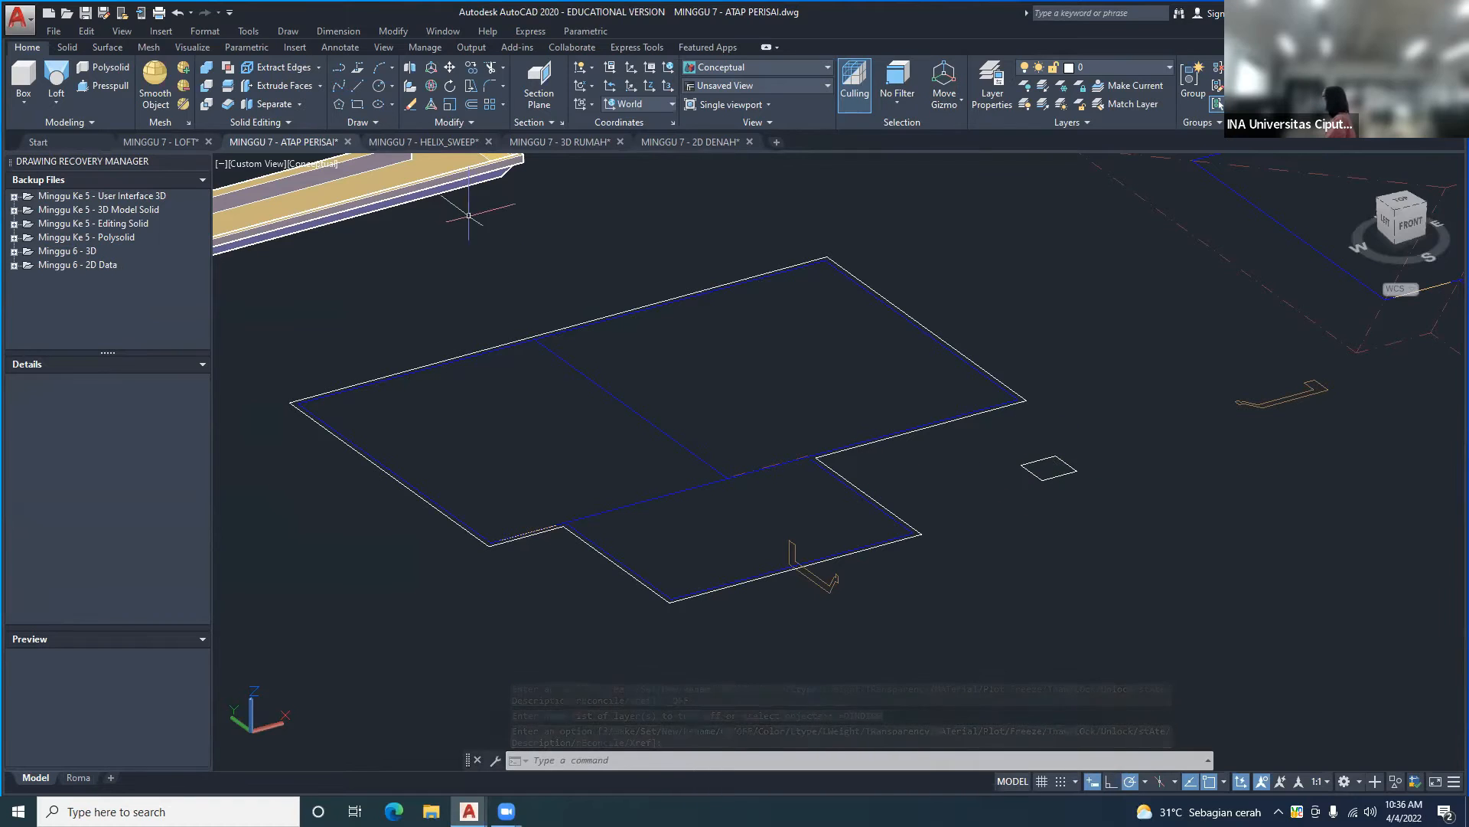
{"action": "left_click", "coordinate": [288, 32]}
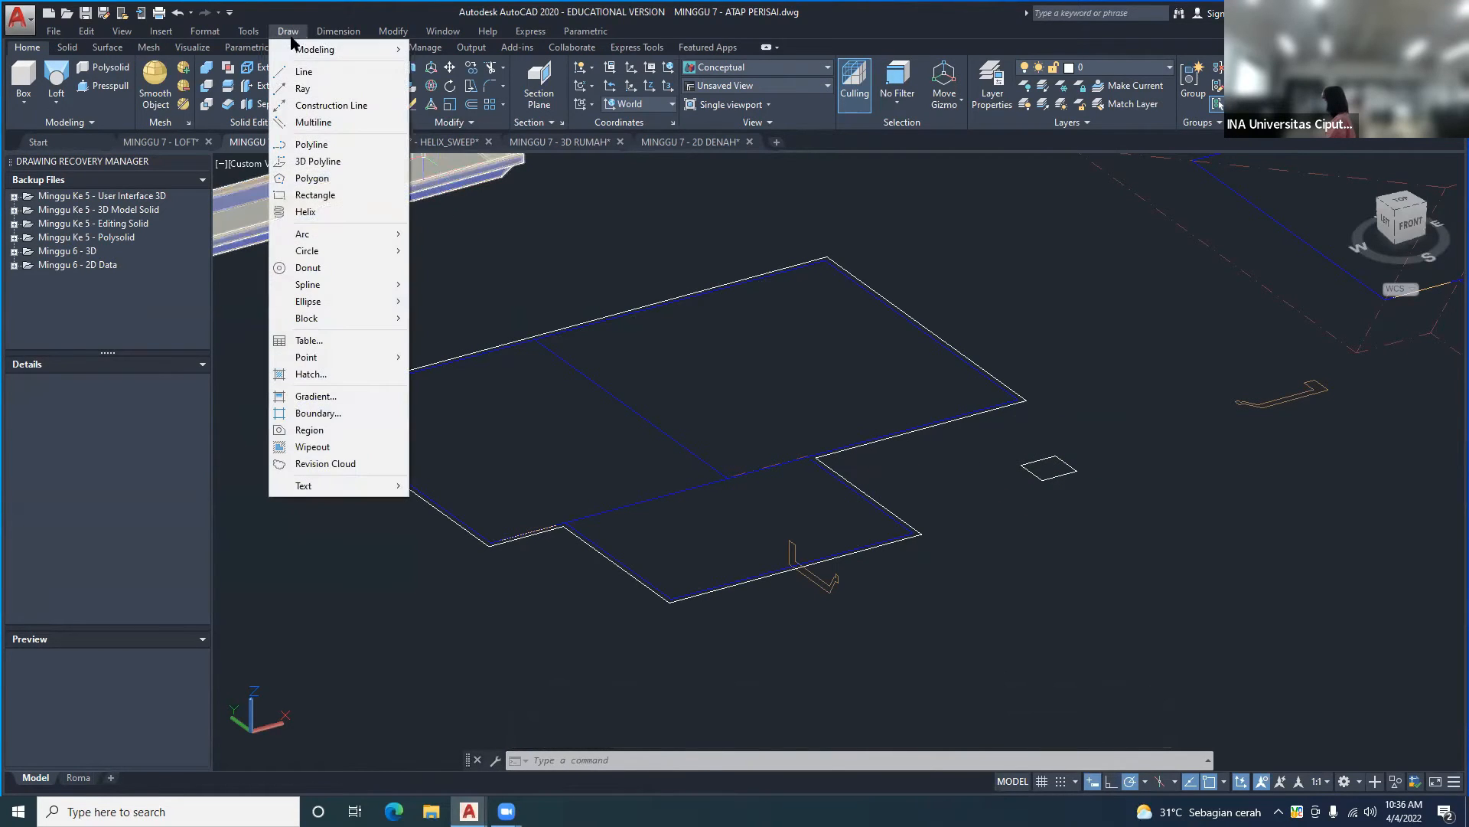
{"action": "mouse_move", "coordinate": [294, 52]}
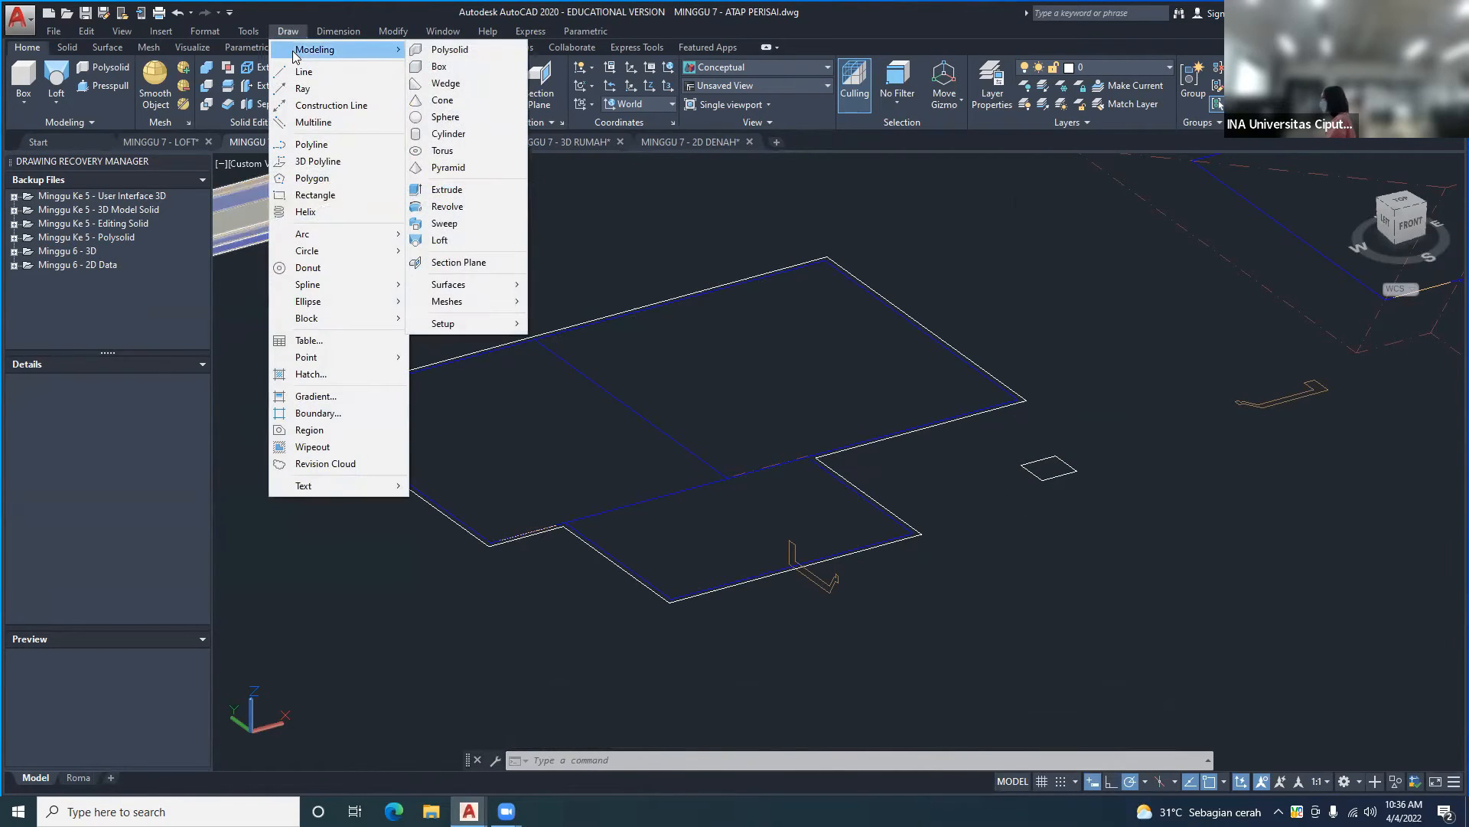
{"action": "left_click", "coordinate": [468, 192]}
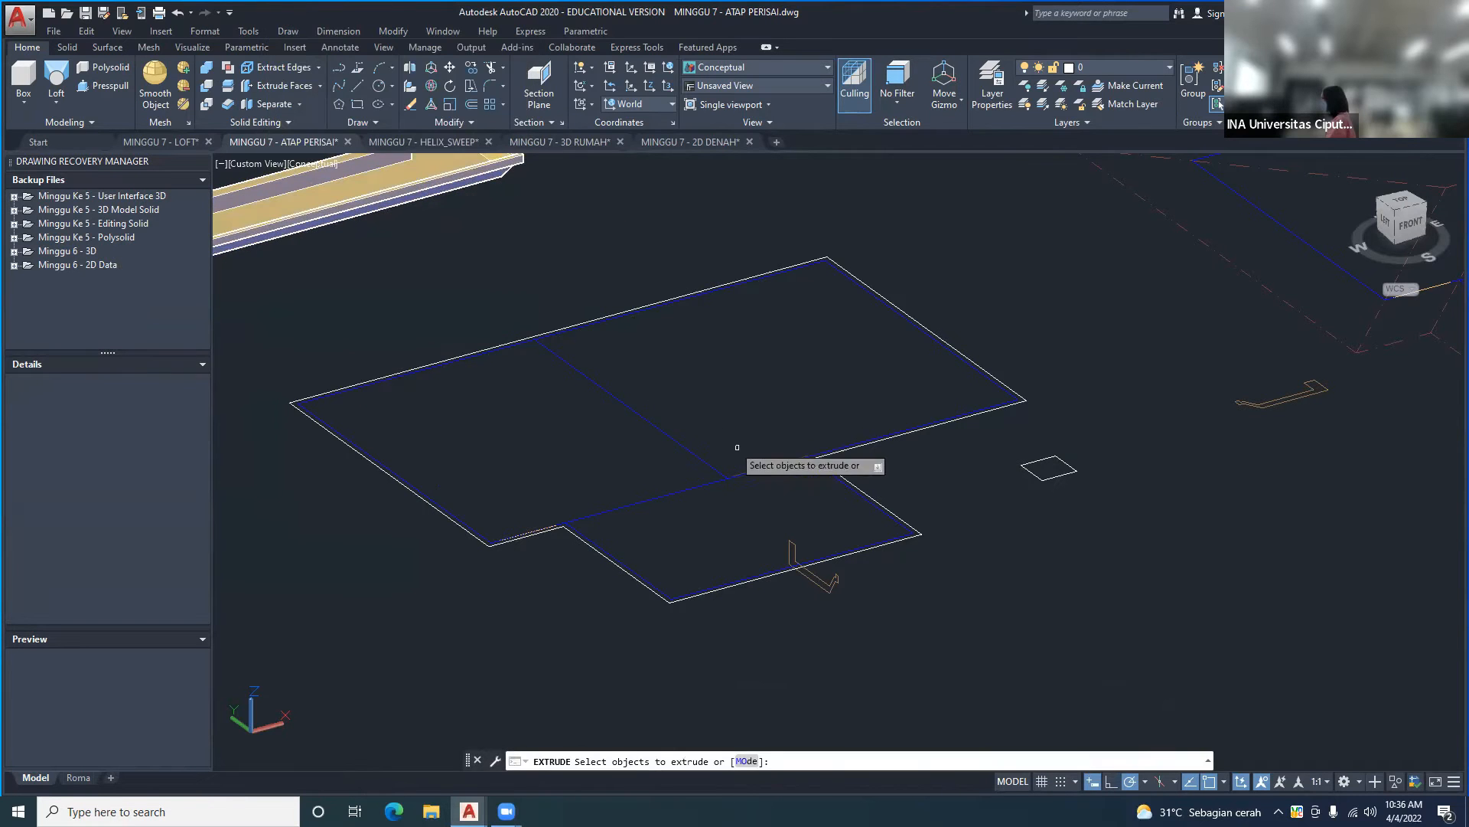
{"action": "left_click", "coordinate": [823, 586]}
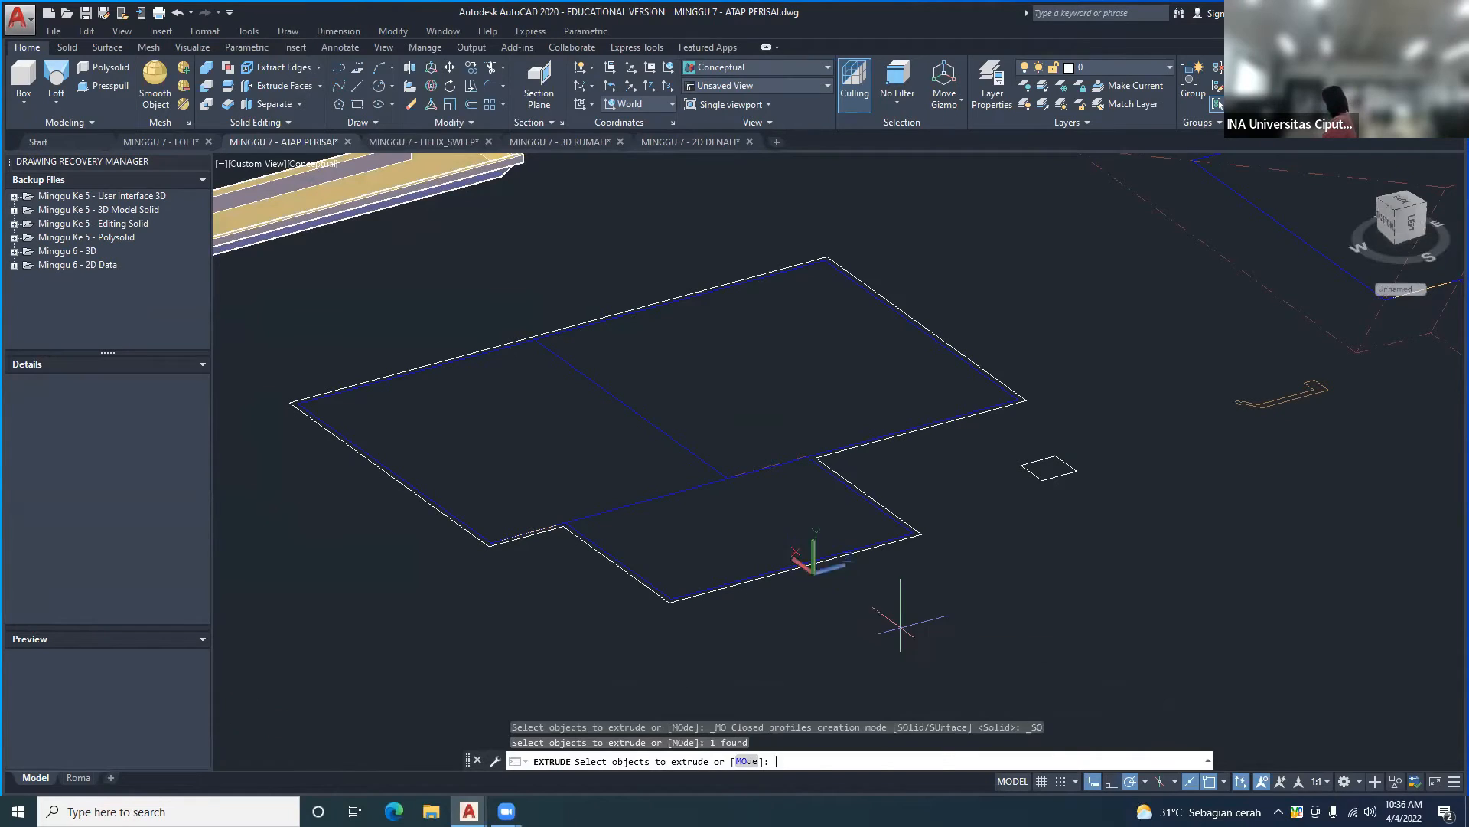
{"action": "key", "text": "Return"}
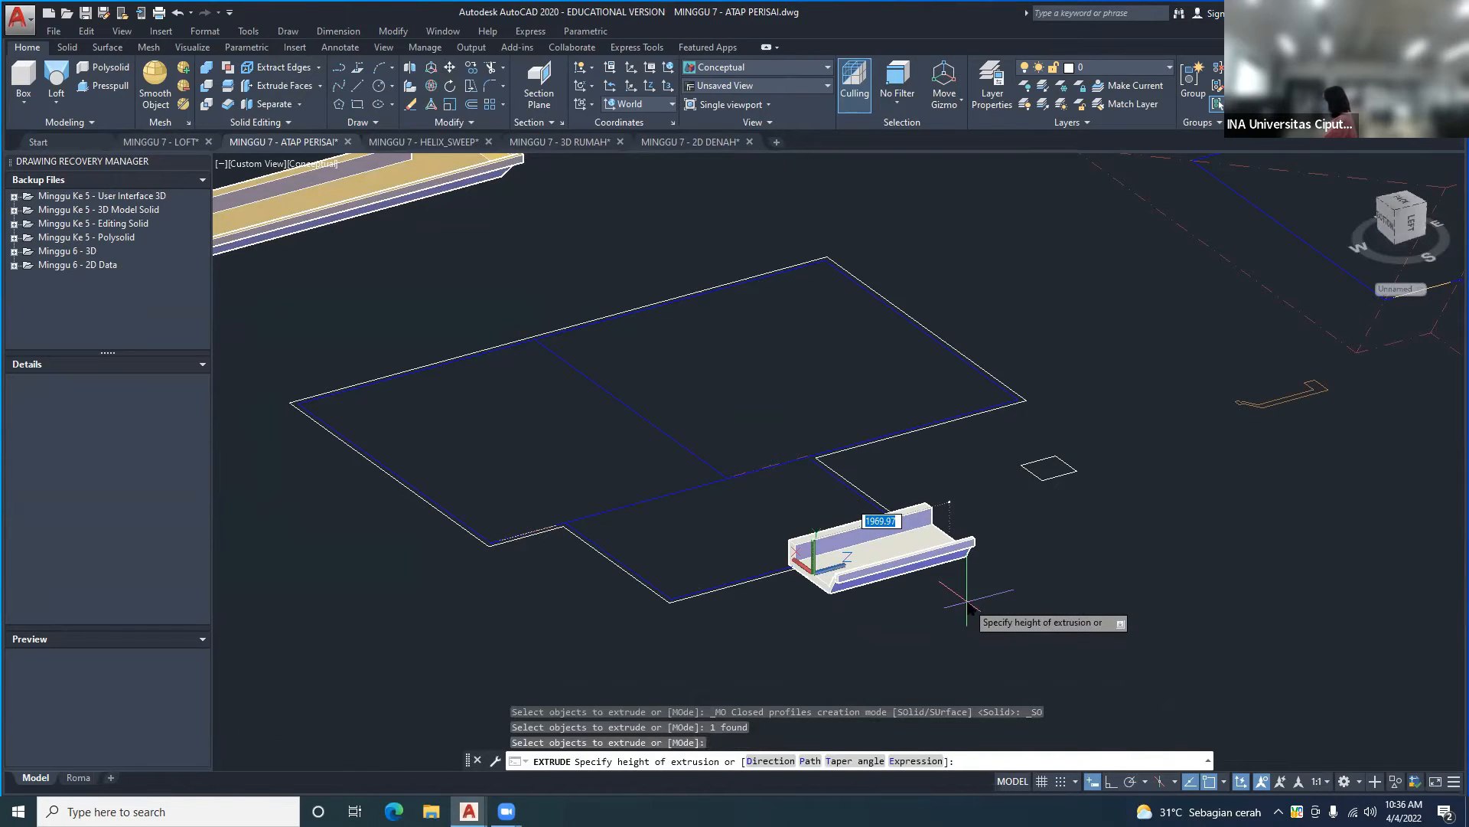
{"action": "type", "text": "p"}
{"action": "key", "text": "Return"}
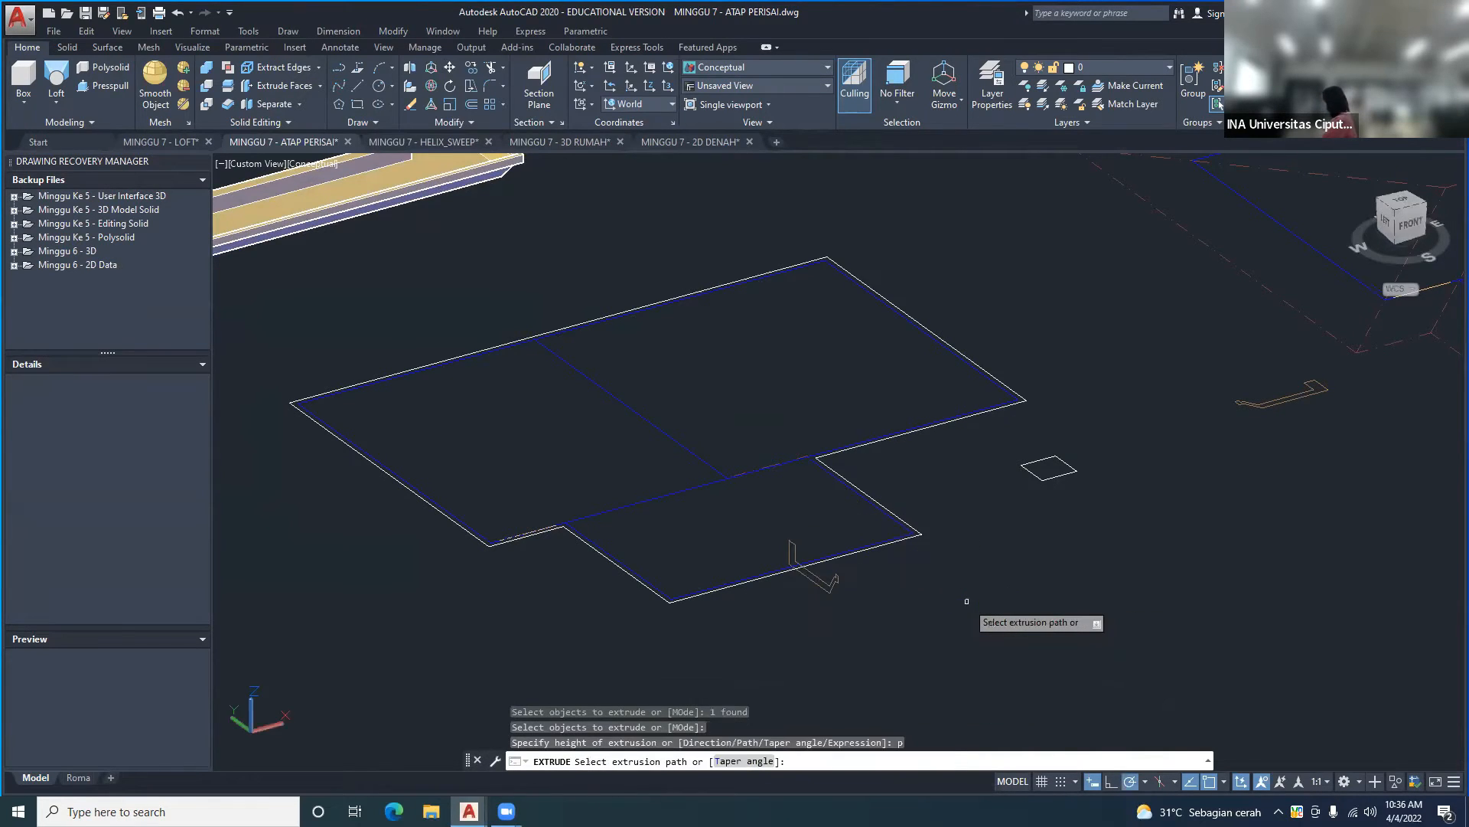
{"action": "left_click", "coordinate": [920, 535]}
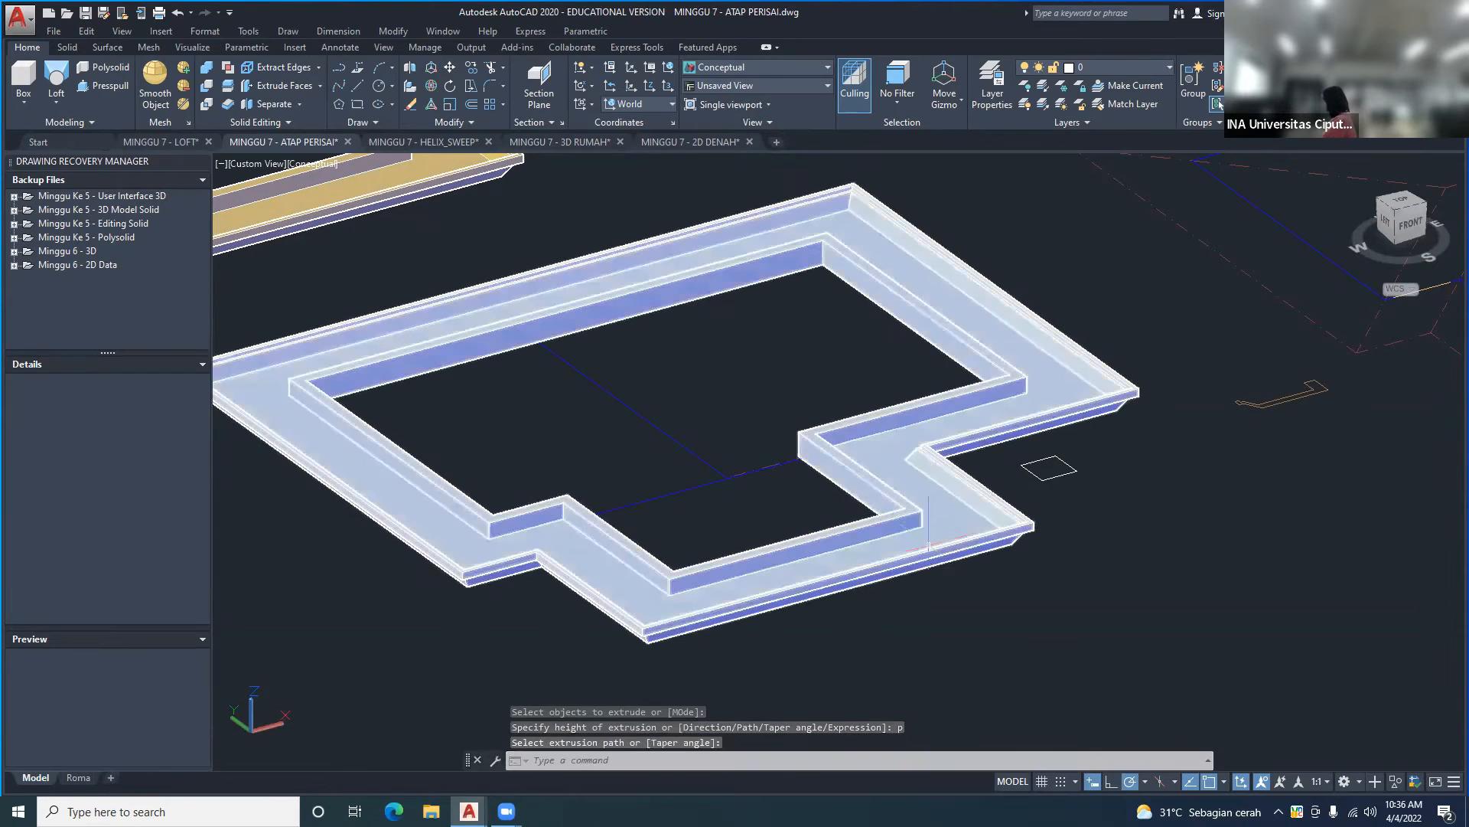
- Look over the extruded eave from several angles and turn the DINDING layer back on
{"action": "middle_click_drag", "start_coordinate": [858, 606], "coordinate": [788, 225], "text": "shift"}
{"action": "middle_click_drag", "start_coordinate": [827, 434], "coordinate": [678, 528], "text": "shift"}
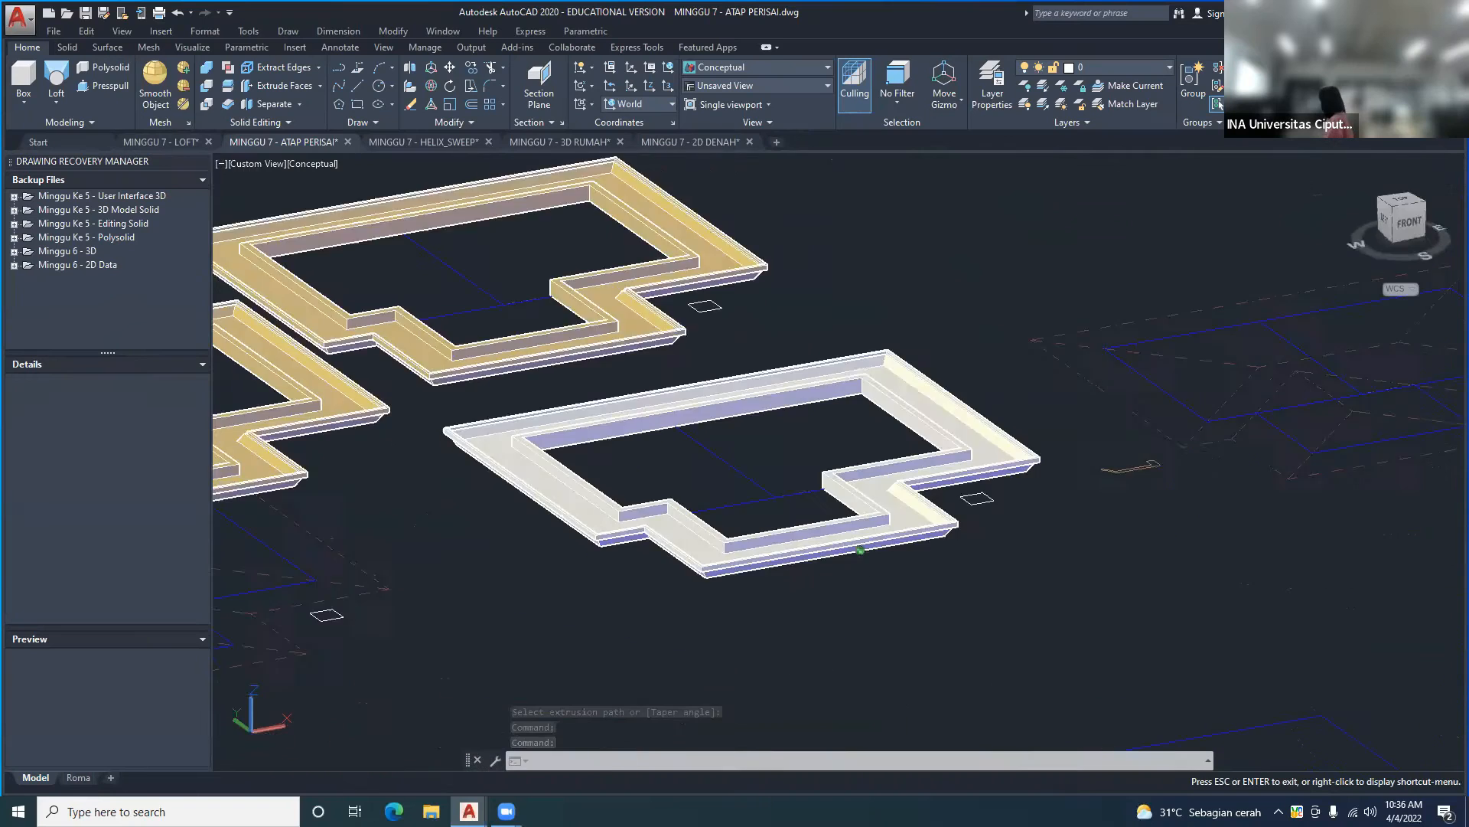
{"action": "middle_click_drag", "start_coordinate": [796, 460], "coordinate": [689, 486], "text": "shift"}
{"action": "scroll", "coordinate": [777, 524], "scroll_direction": "down", "scroll_amount": 1}
{"action": "scroll", "coordinate": [939, 662], "scroll_direction": "up", "scroll_amount": 6}
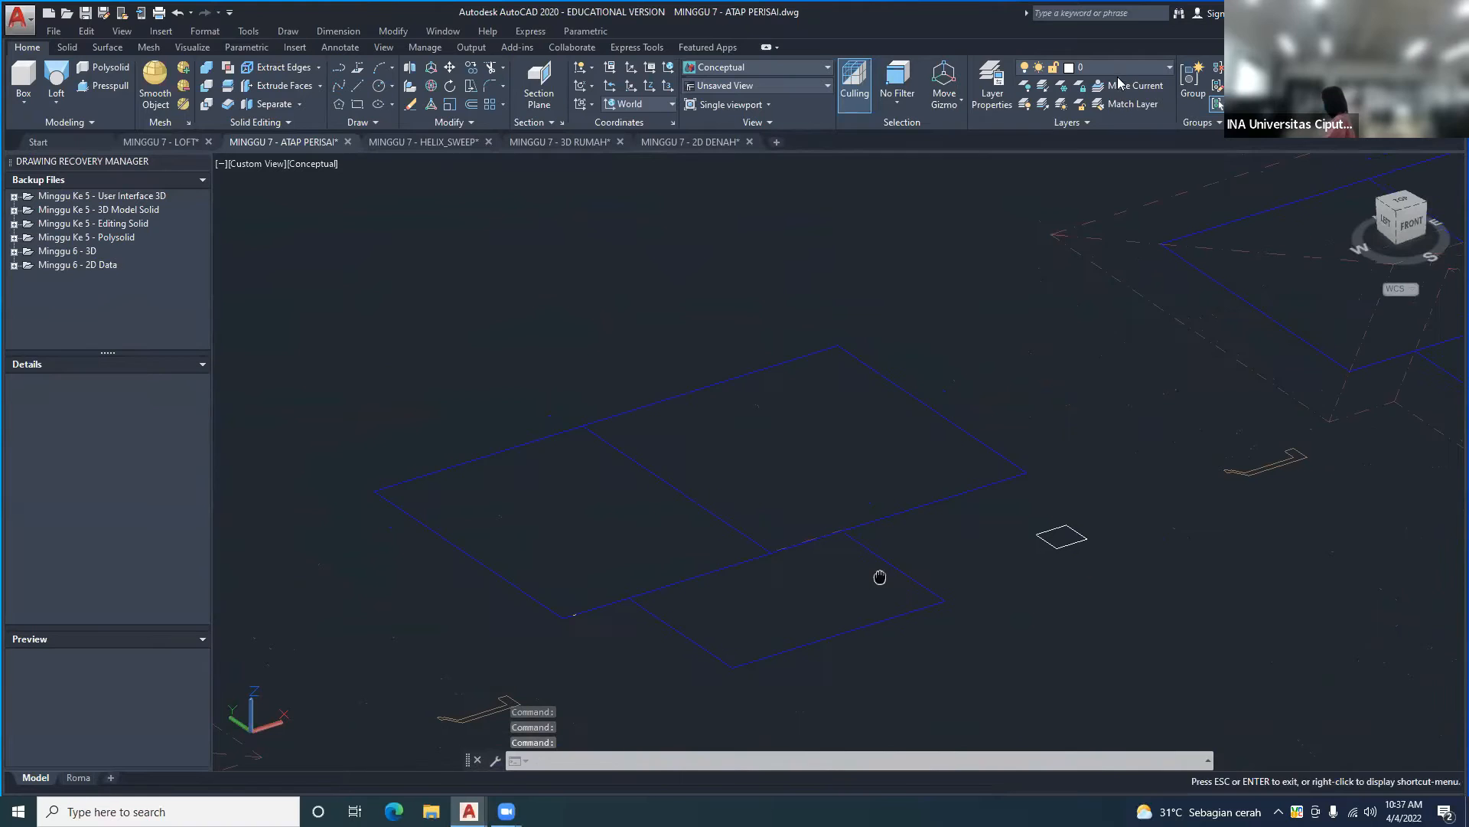
{"action": "left_click", "coordinate": [1029, 67]}
{"action": "left_click", "coordinate": [1025, 140]}
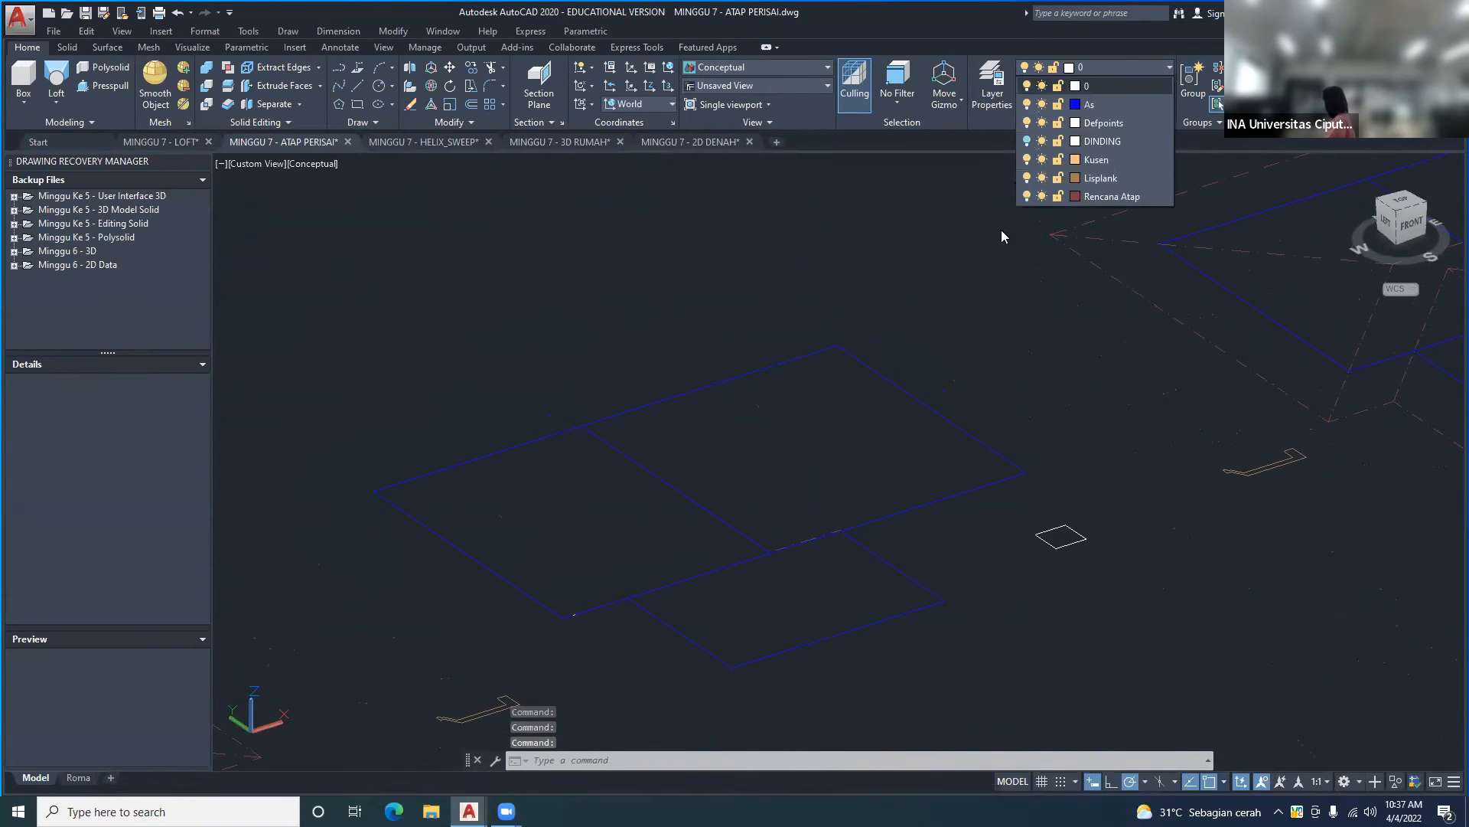
{"action": "scroll", "coordinate": [949, 267], "scroll_direction": "down", "scroll_amount": 5}
{"action": "middle_click_drag", "start_coordinate": [849, 272], "coordinate": [848, 345]}
{"action": "key", "text": "Return"}
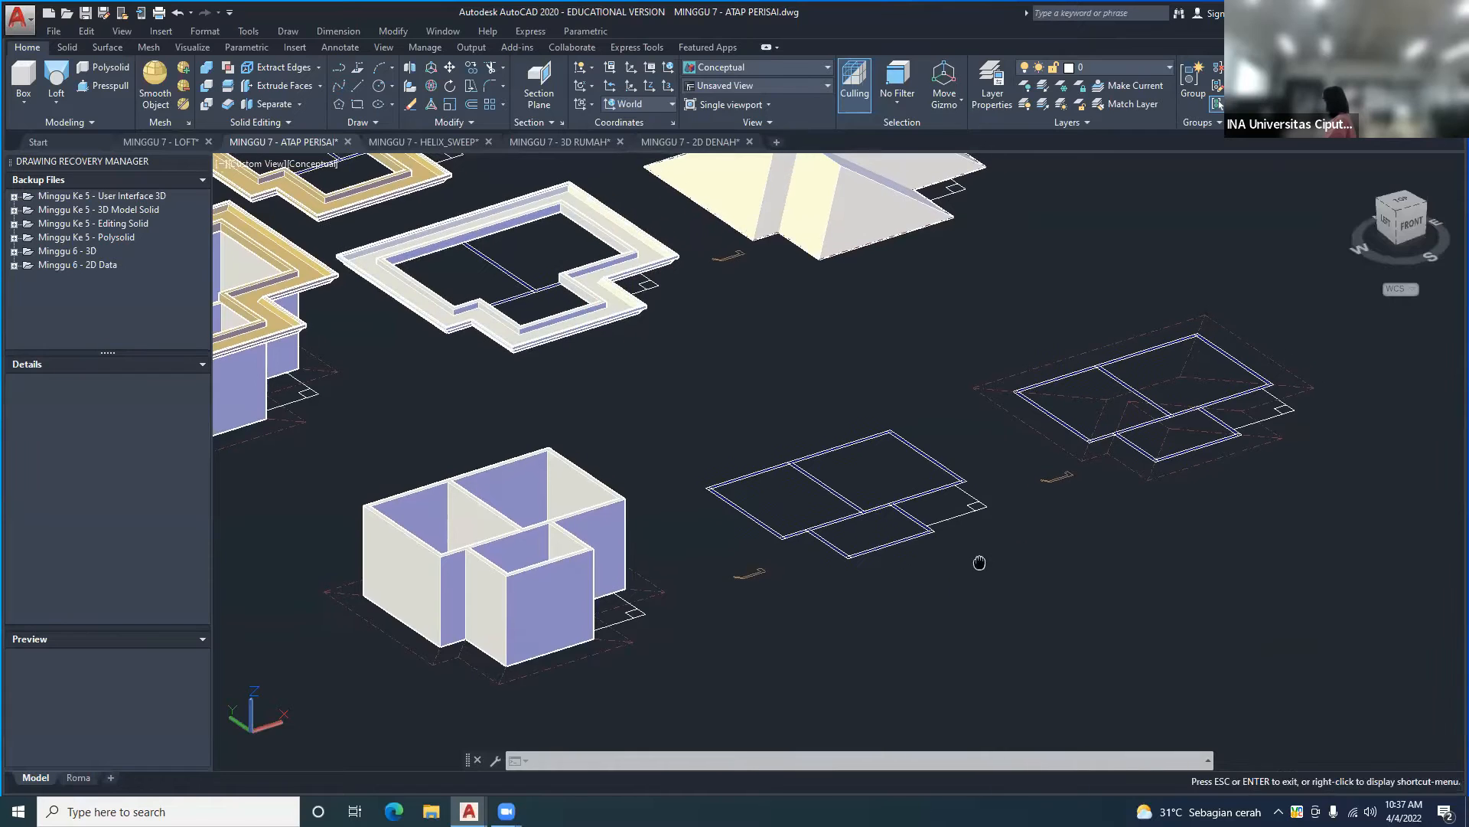
{"action": "scroll", "coordinate": [919, 555], "scroll_direction": "up", "scroll_amount": 2}
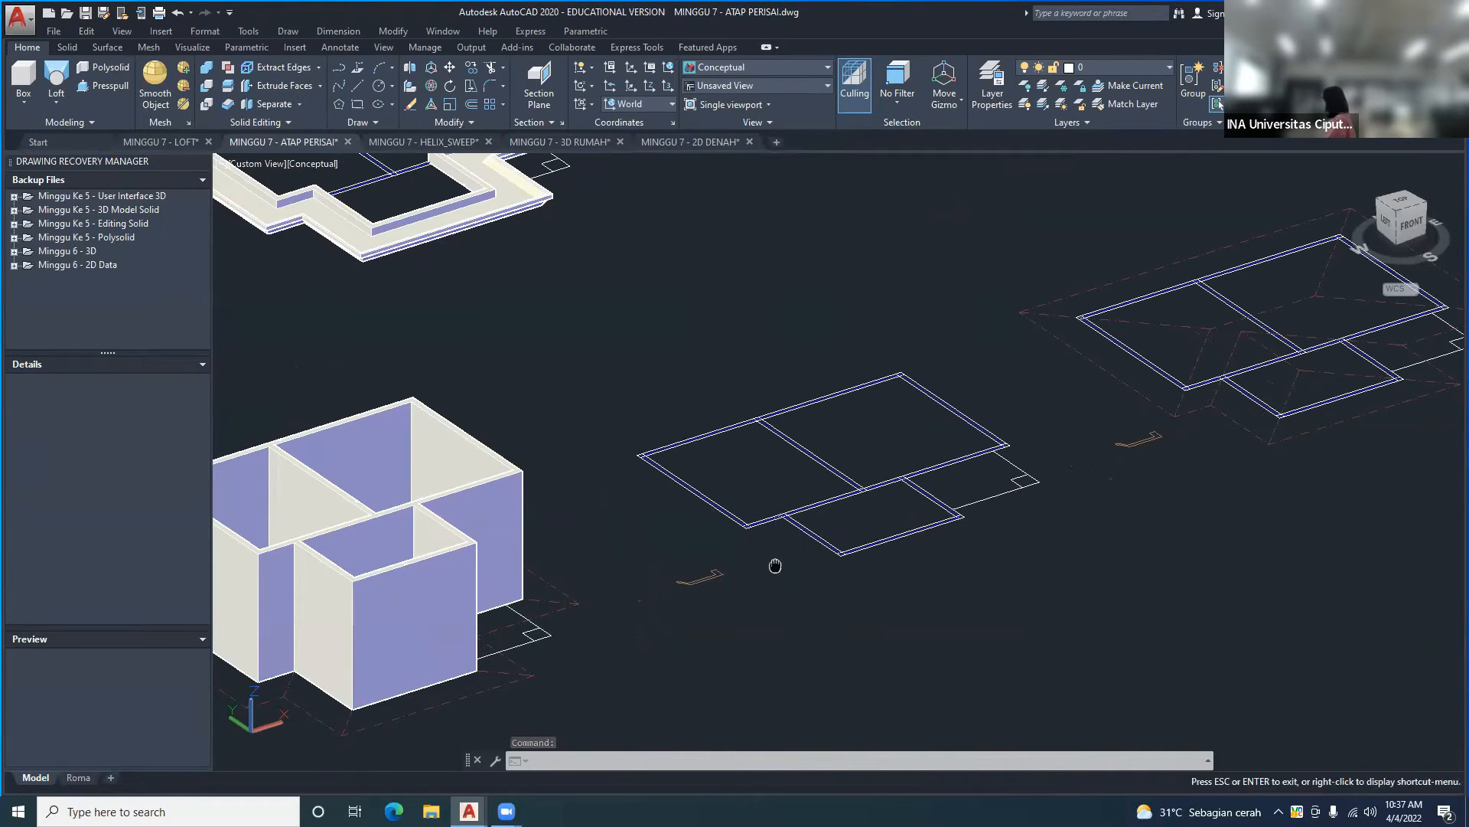
- Use 3D Rotate to stand the flat eave profile upright about the X axis through its wall-side end
{"action": "scroll", "coordinate": [674, 596], "scroll_direction": "up", "scroll_amount": 2}
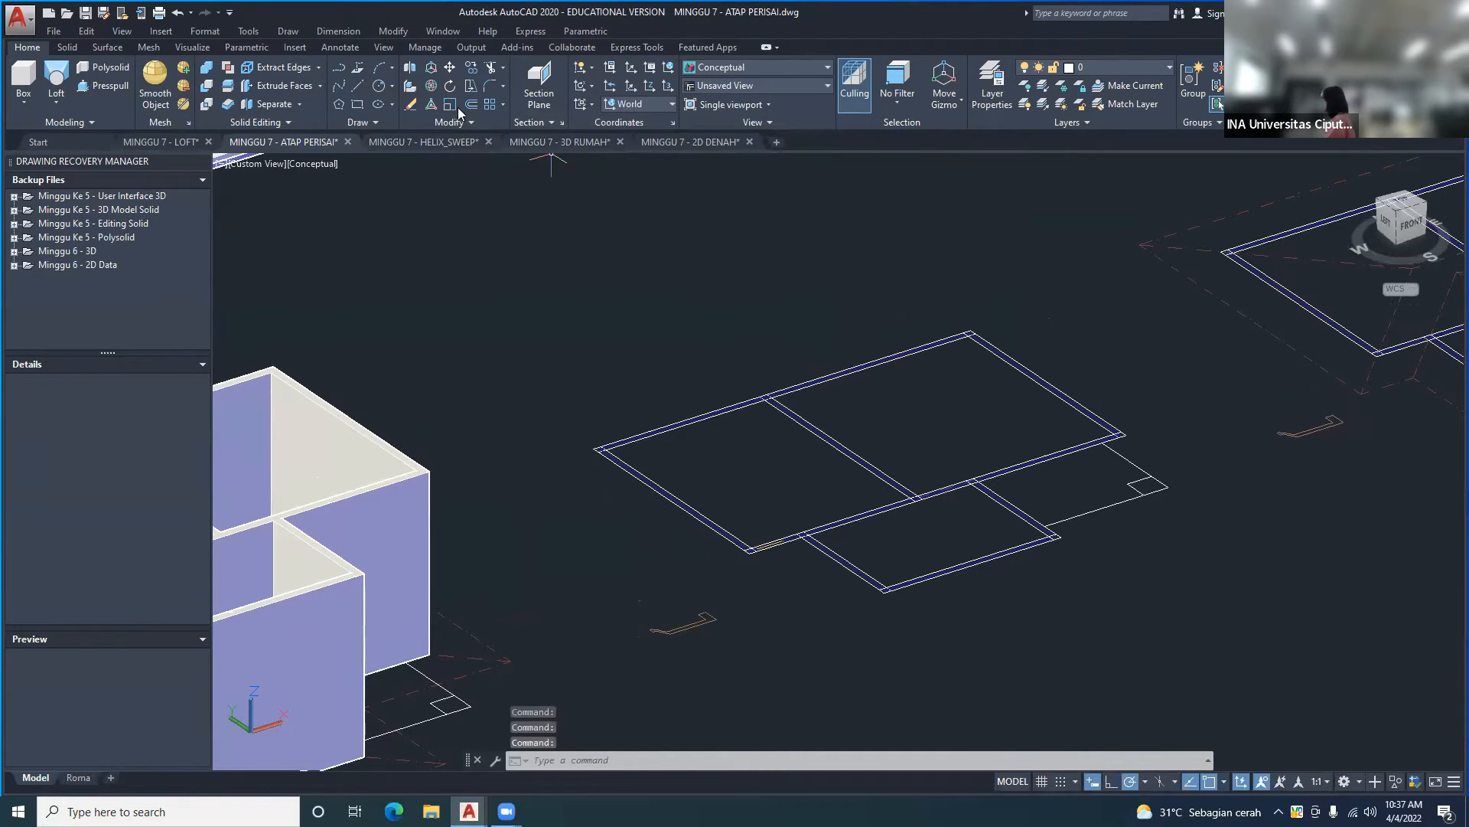
{"action": "left_click", "coordinate": [431, 86]}
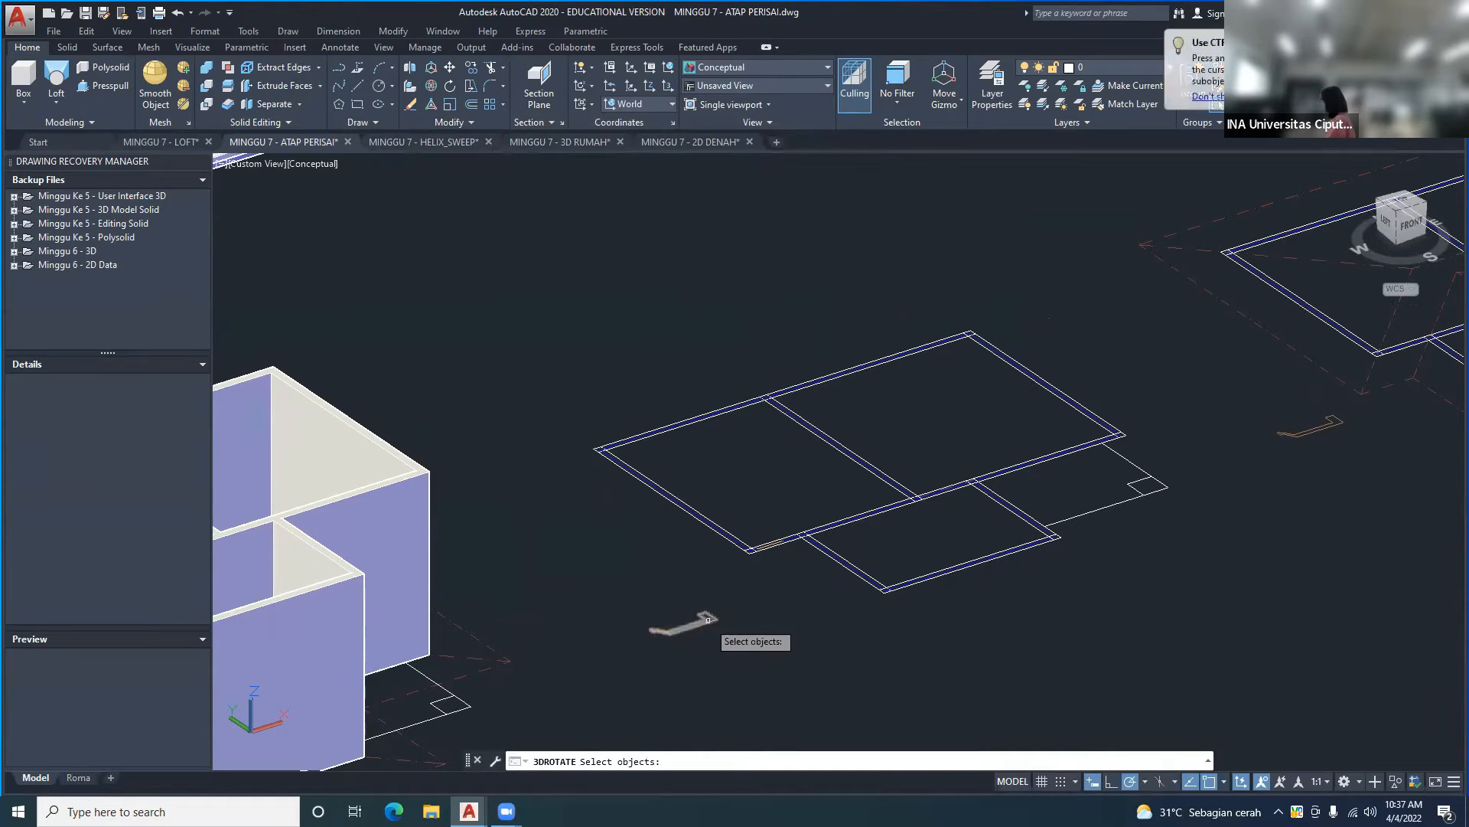
{"action": "left_click", "coordinate": [685, 622]}
{"action": "key", "text": "Return"}
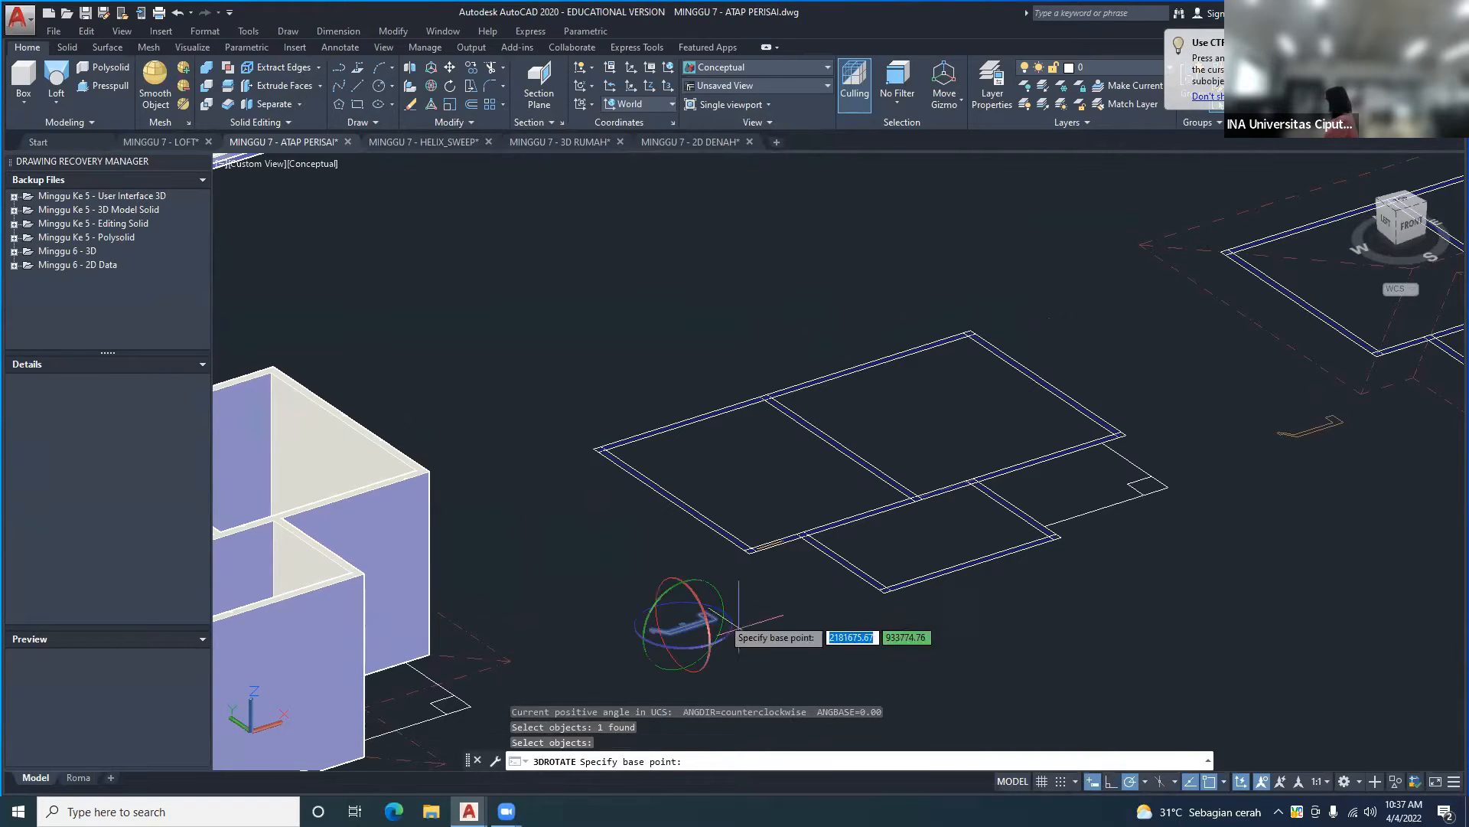
{"action": "left_click", "coordinate": [711, 620]}
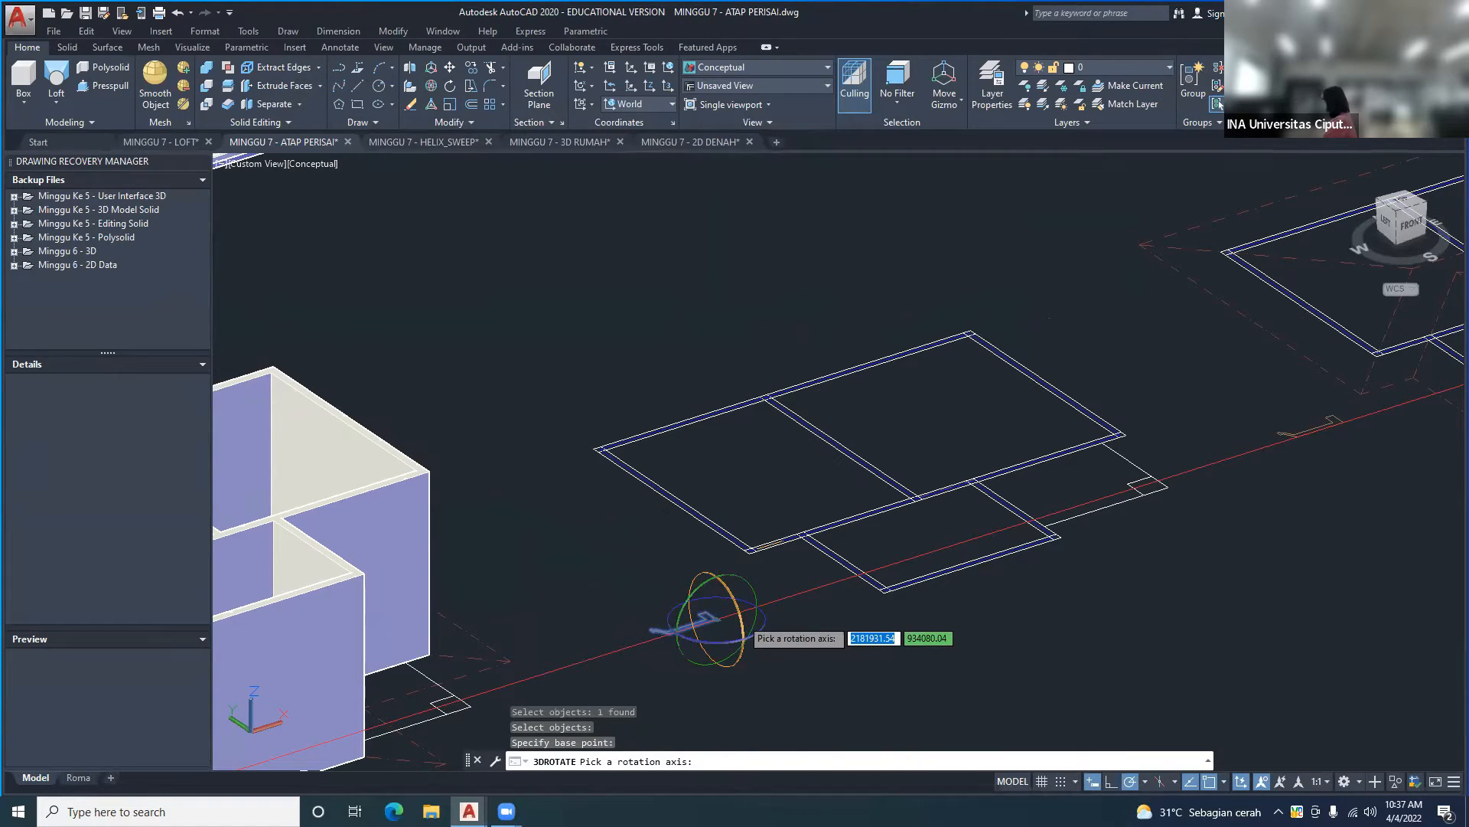
{"action": "left_click", "coordinate": [742, 620]}
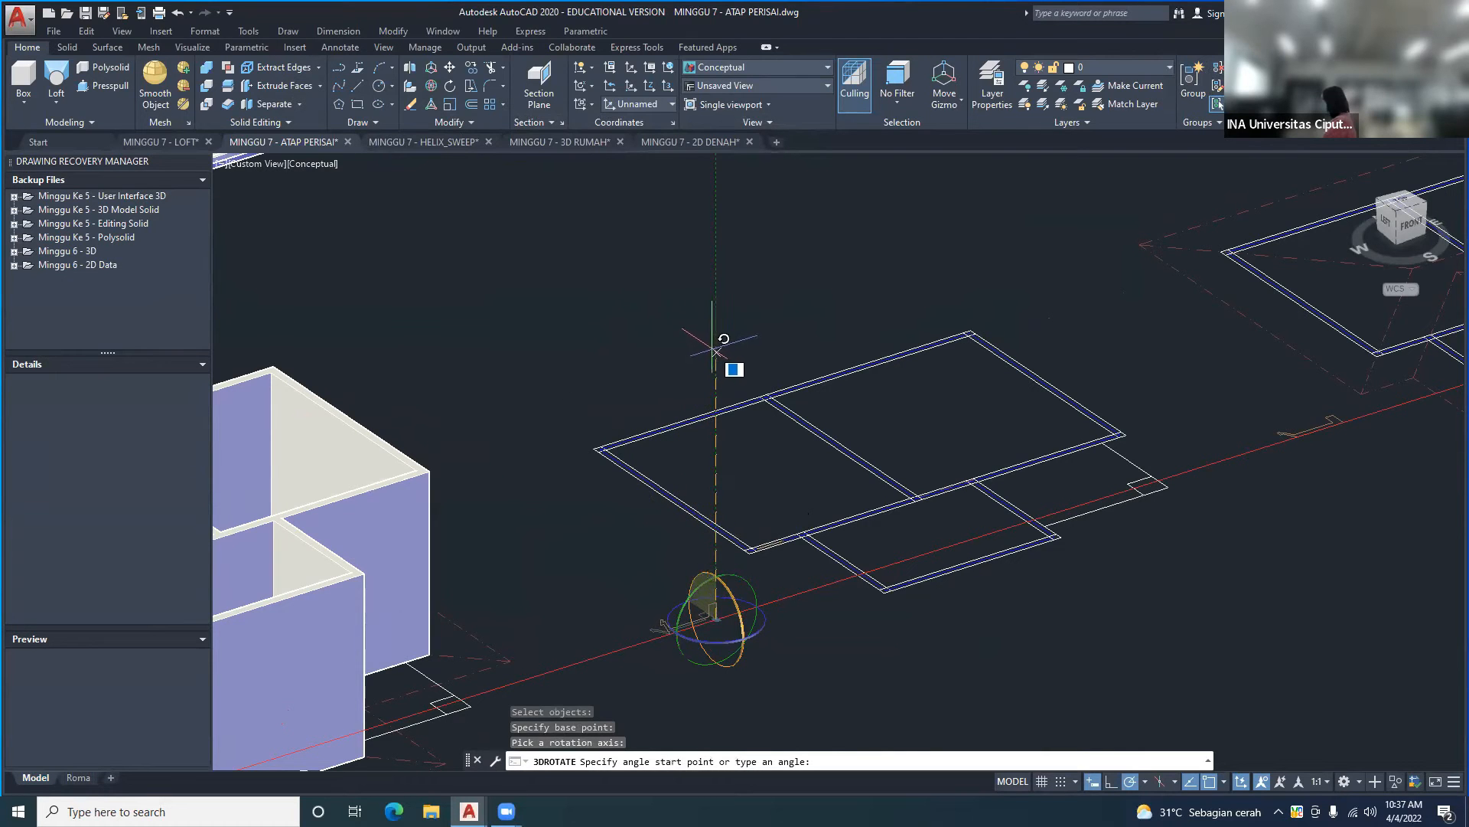
{"action": "key", "text": "Escape"}
- Start a polyline at the midpoint of the west outer wall and trace the outer corners to the front room's first front corner
{"action": "scroll", "coordinate": [656, 535], "scroll_direction": "up", "scroll_amount": 6}
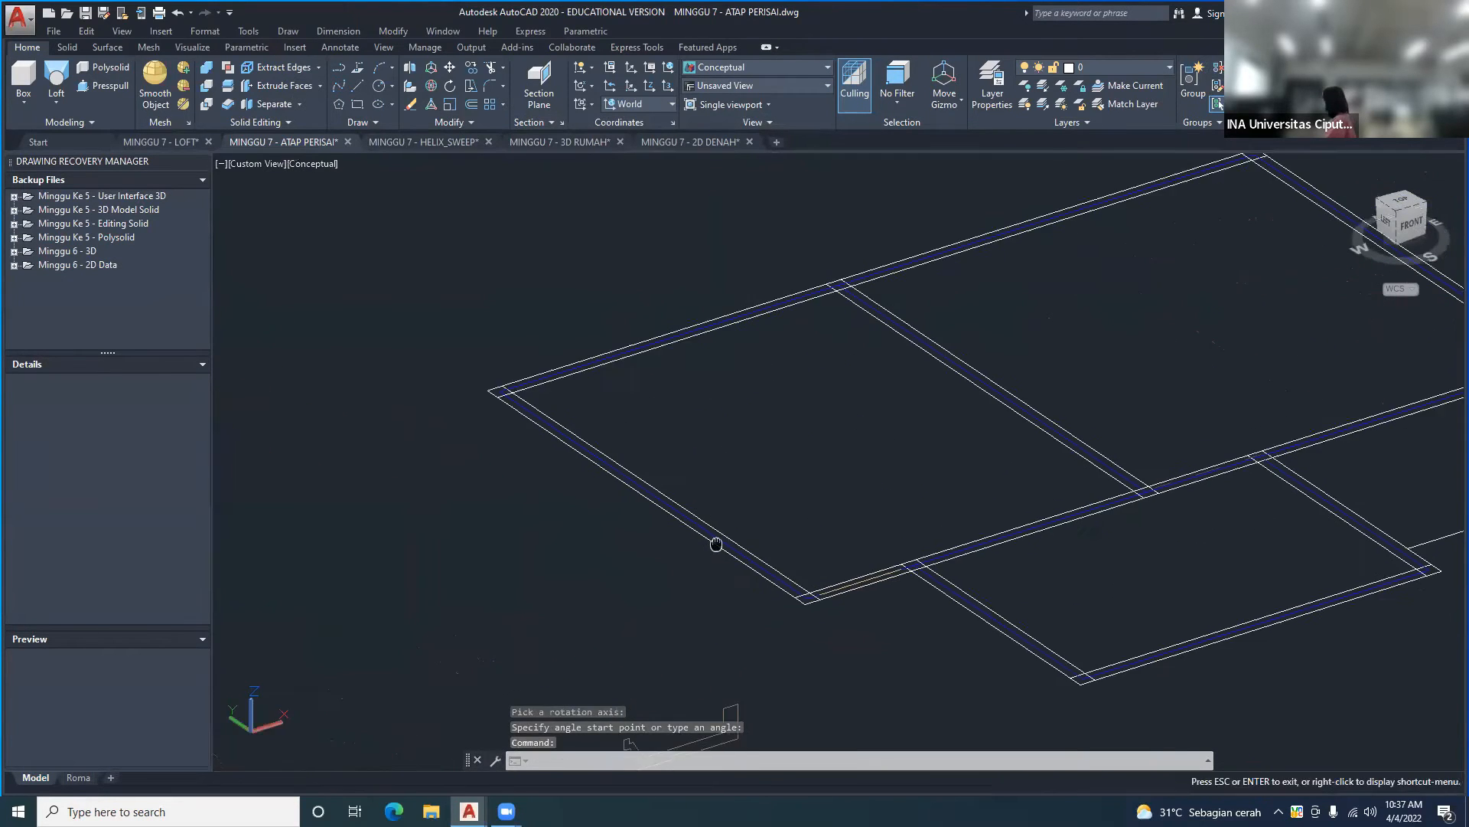
{"action": "scroll", "coordinate": [716, 545], "scroll_direction": "down", "scroll_amount": 3}
{"action": "key", "text": "Escape"}
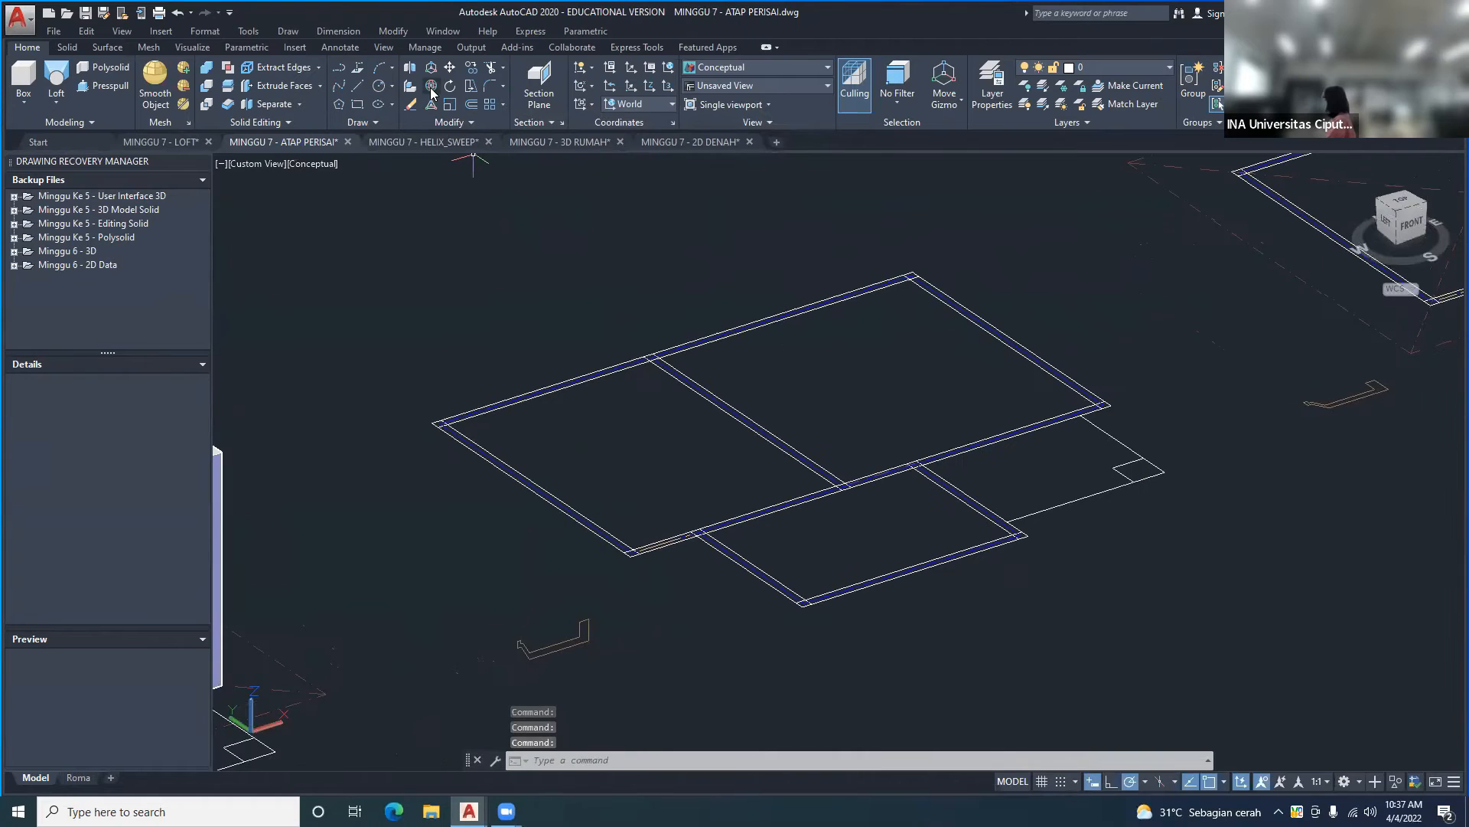
{"action": "left_click", "coordinate": [289, 31]}
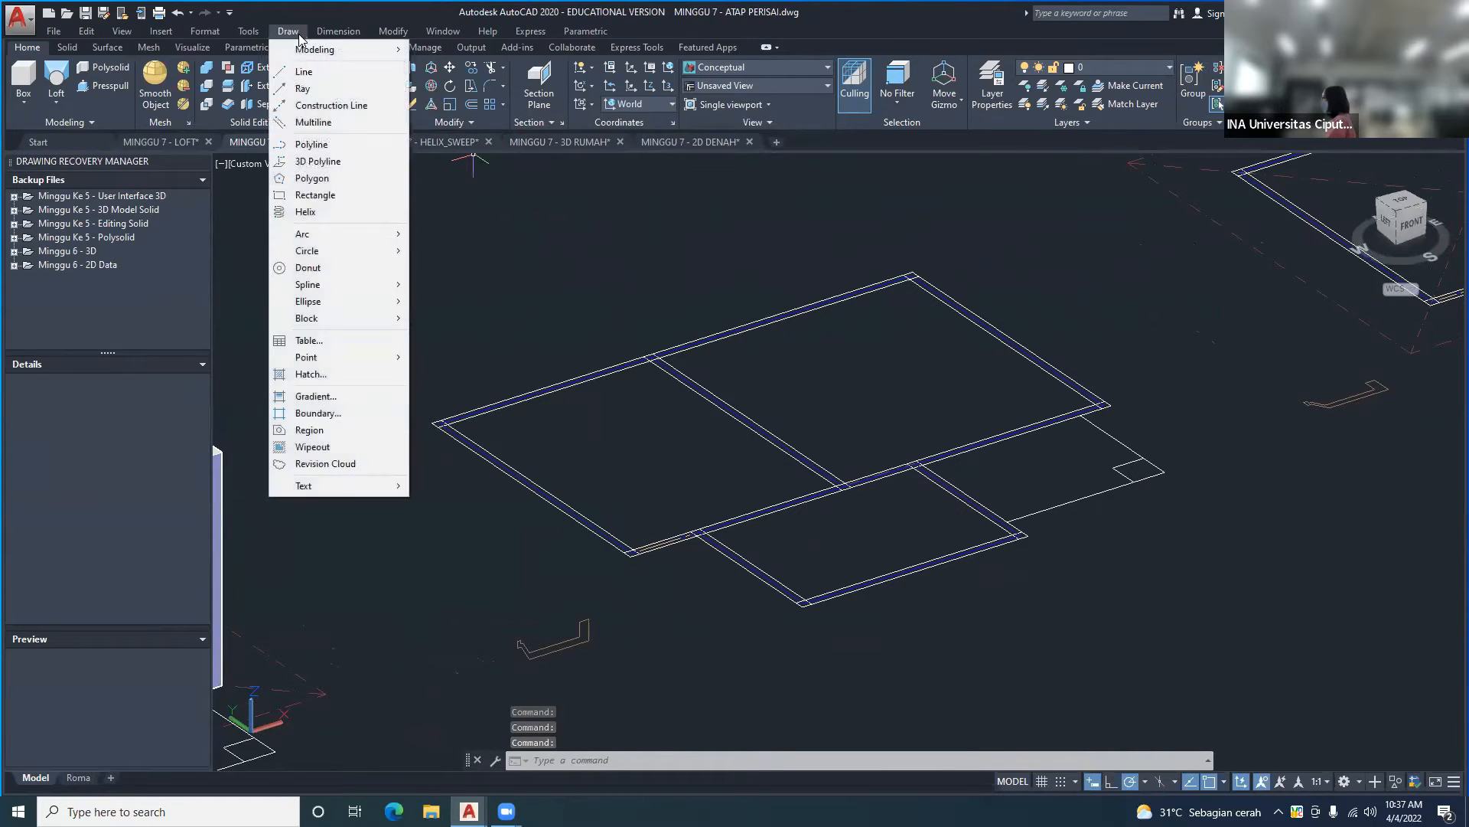
{"action": "left_click", "coordinate": [325, 146]}
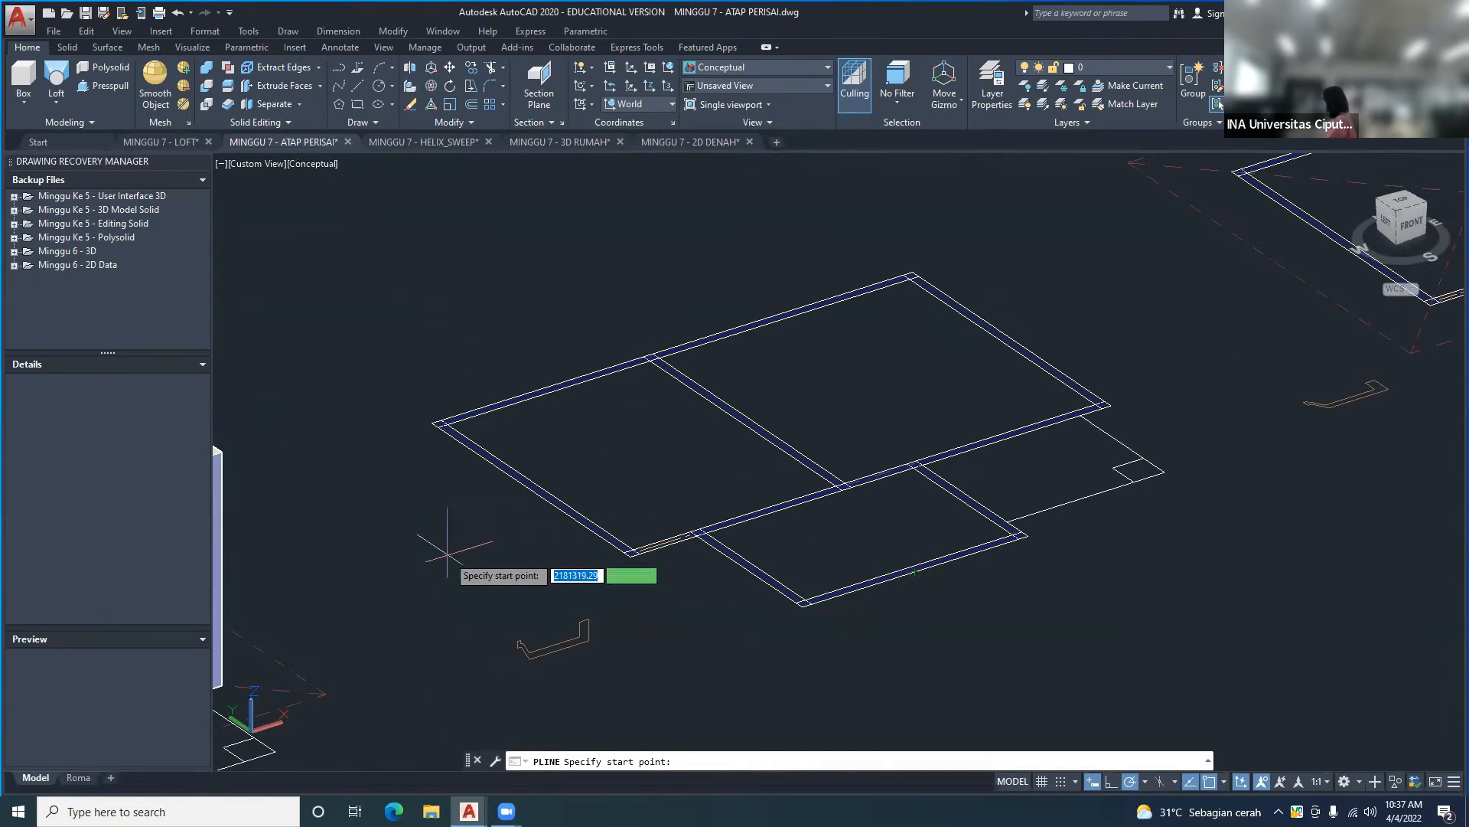
{"action": "left_click", "coordinate": [530, 488]}
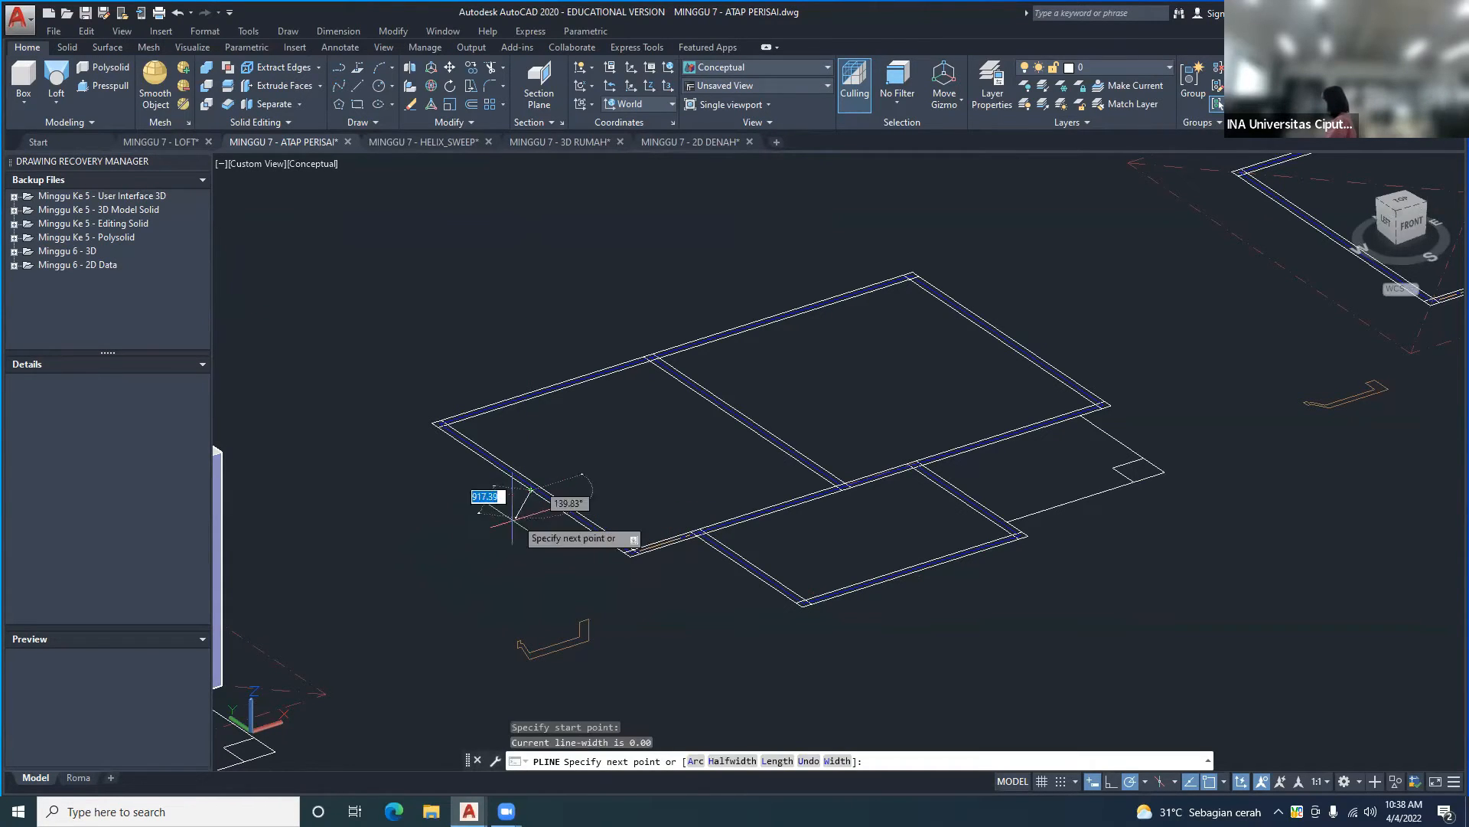
{"action": "left_click", "coordinate": [639, 565]}
{"action": "scroll", "coordinate": [712, 544], "scroll_direction": "up", "scroll_amount": 2}
{"action": "left_click", "coordinate": [687, 530]}
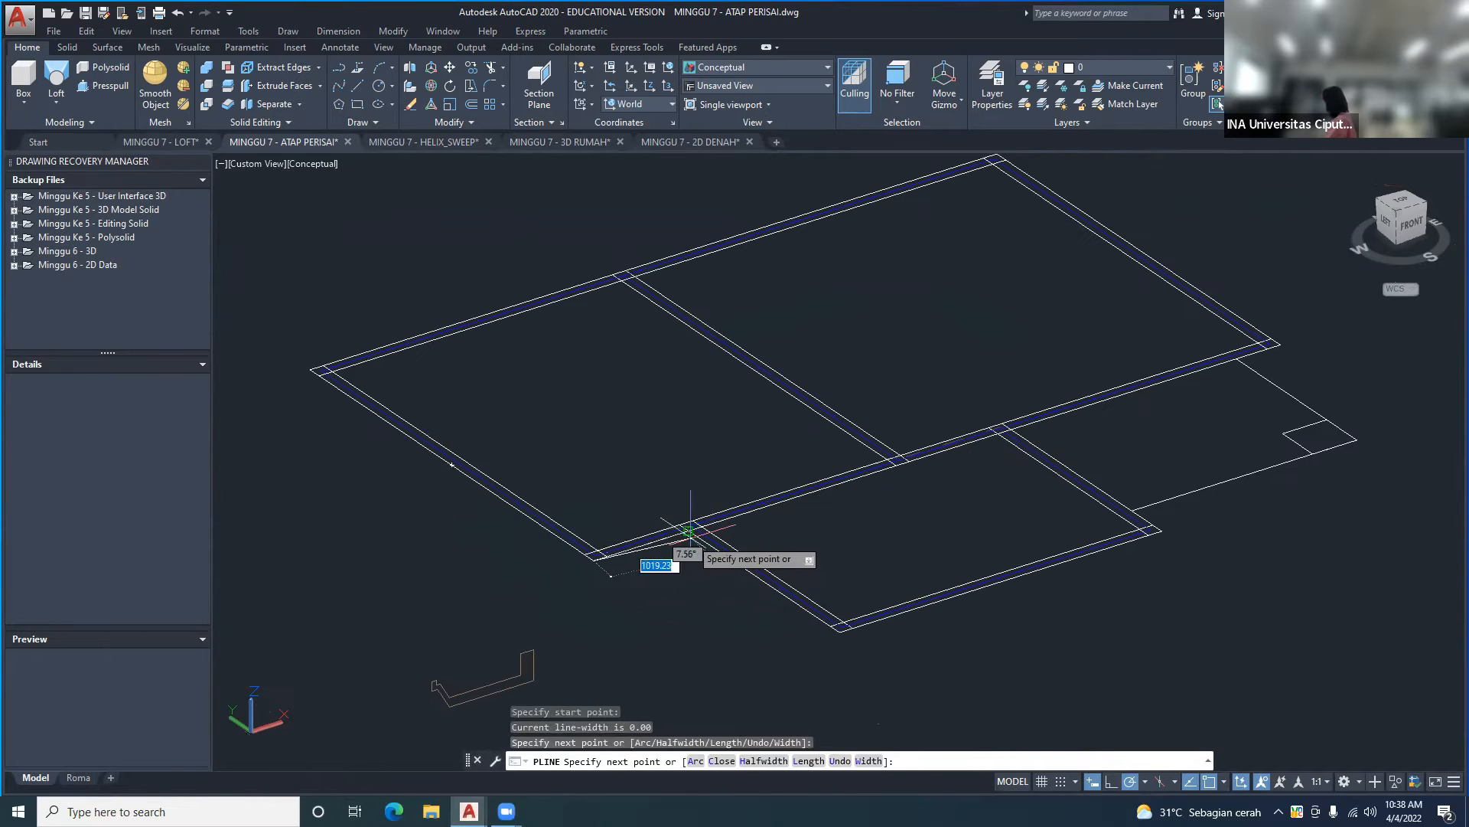
{"action": "left_click", "coordinate": [839, 631]}
{"action": "middle_click_drag", "start_coordinate": [1002, 593], "coordinate": [584, 680]}
{"action": "key", "text": "Escape"}
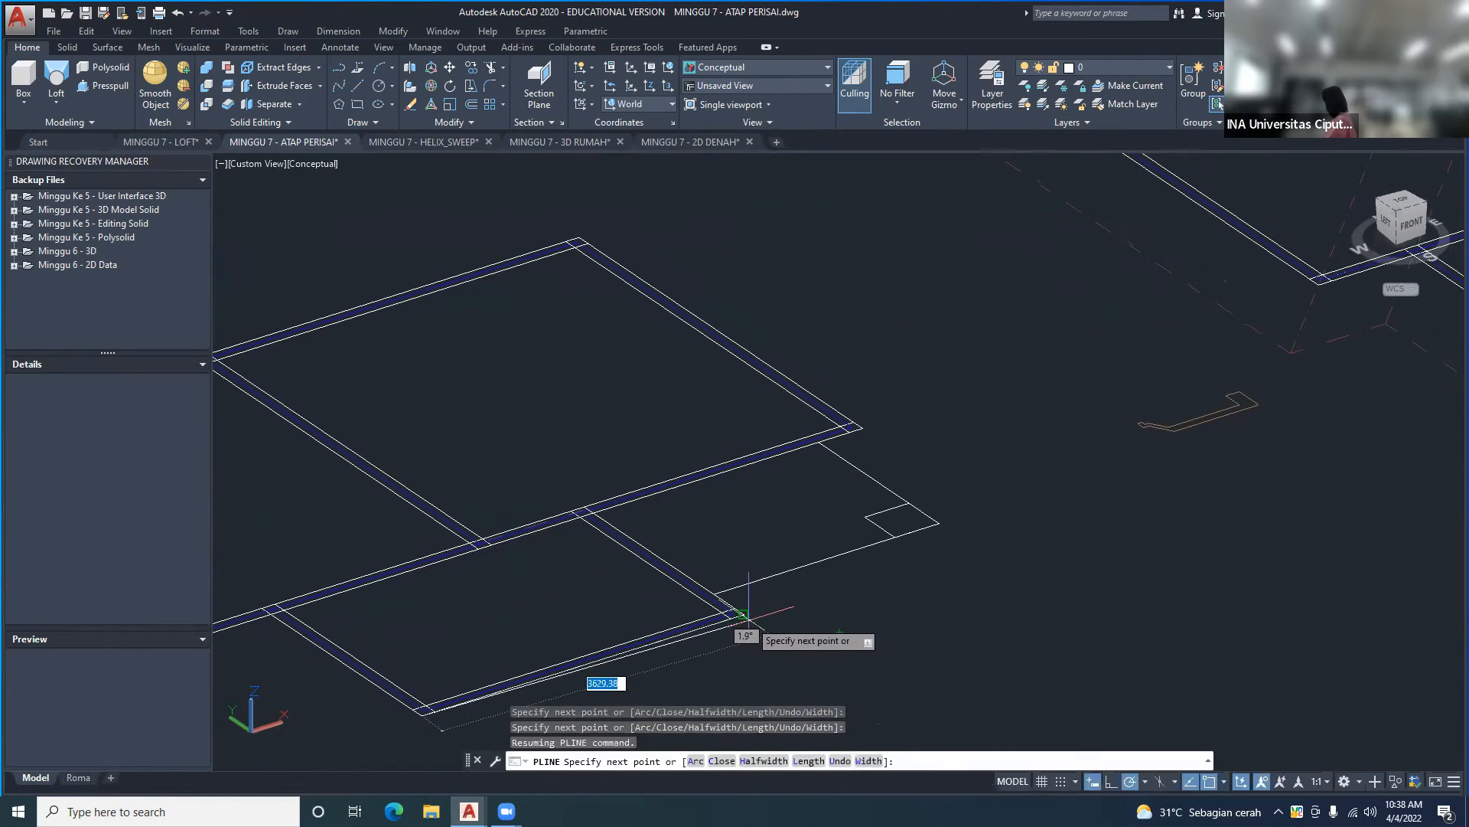
- Continue the polyline around the remaining outer wall corners and finish it at its starting midpoint on the west wall
{"action": "left_click", "coordinate": [601, 514]}
{"action": "scroll", "coordinate": [604, 510], "scroll_direction": "up", "scroll_amount": 4}
{"action": "scroll", "coordinate": [536, 558], "scroll_direction": "down", "scroll_amount": 5}
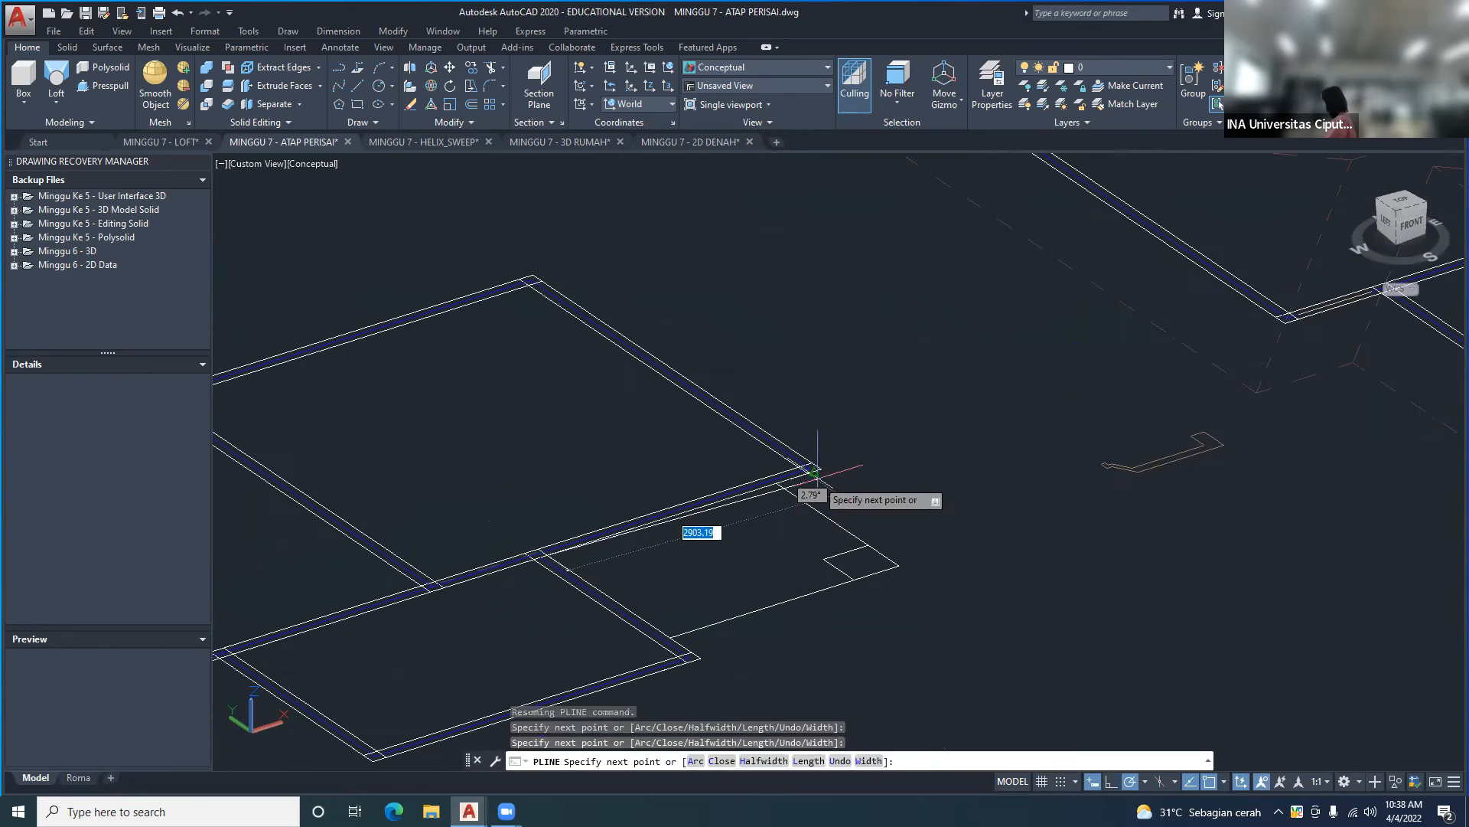
{"action": "left_click", "coordinate": [823, 472]}
{"action": "middle_click_drag", "start_coordinate": [616, 414], "coordinate": [804, 516]}
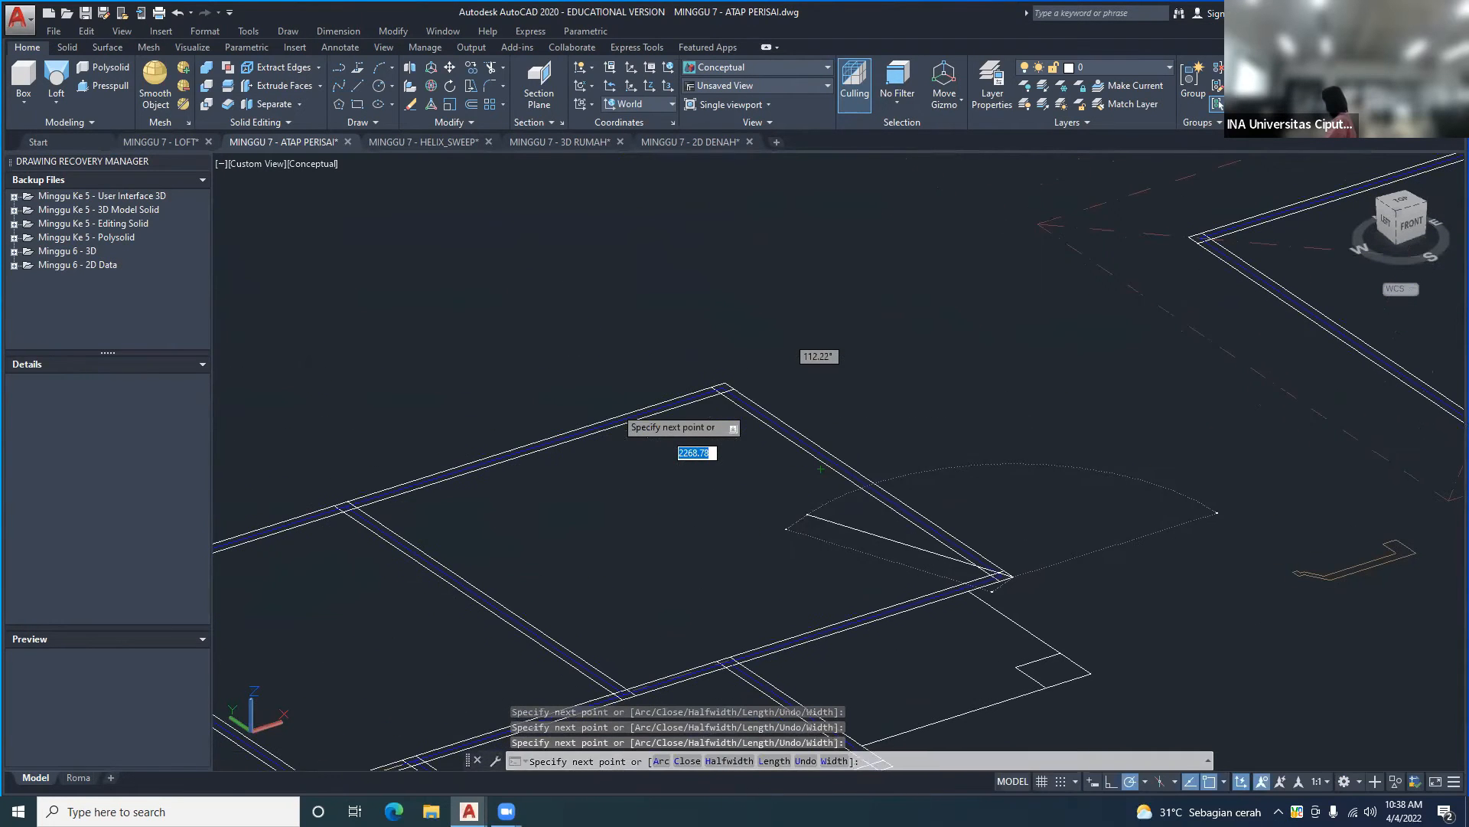
{"action": "key", "text": "Escape"}
{"action": "scroll", "coordinate": [560, 531], "scroll_direction": "down", "scroll_amount": 2}
{"action": "middle_click_drag", "start_coordinate": [560, 531], "coordinate": [813, 424]}
{"action": "scroll", "coordinate": [488, 444], "scroll_direction": "up", "scroll_amount": 3}
{"action": "left_click", "coordinate": [467, 492]}
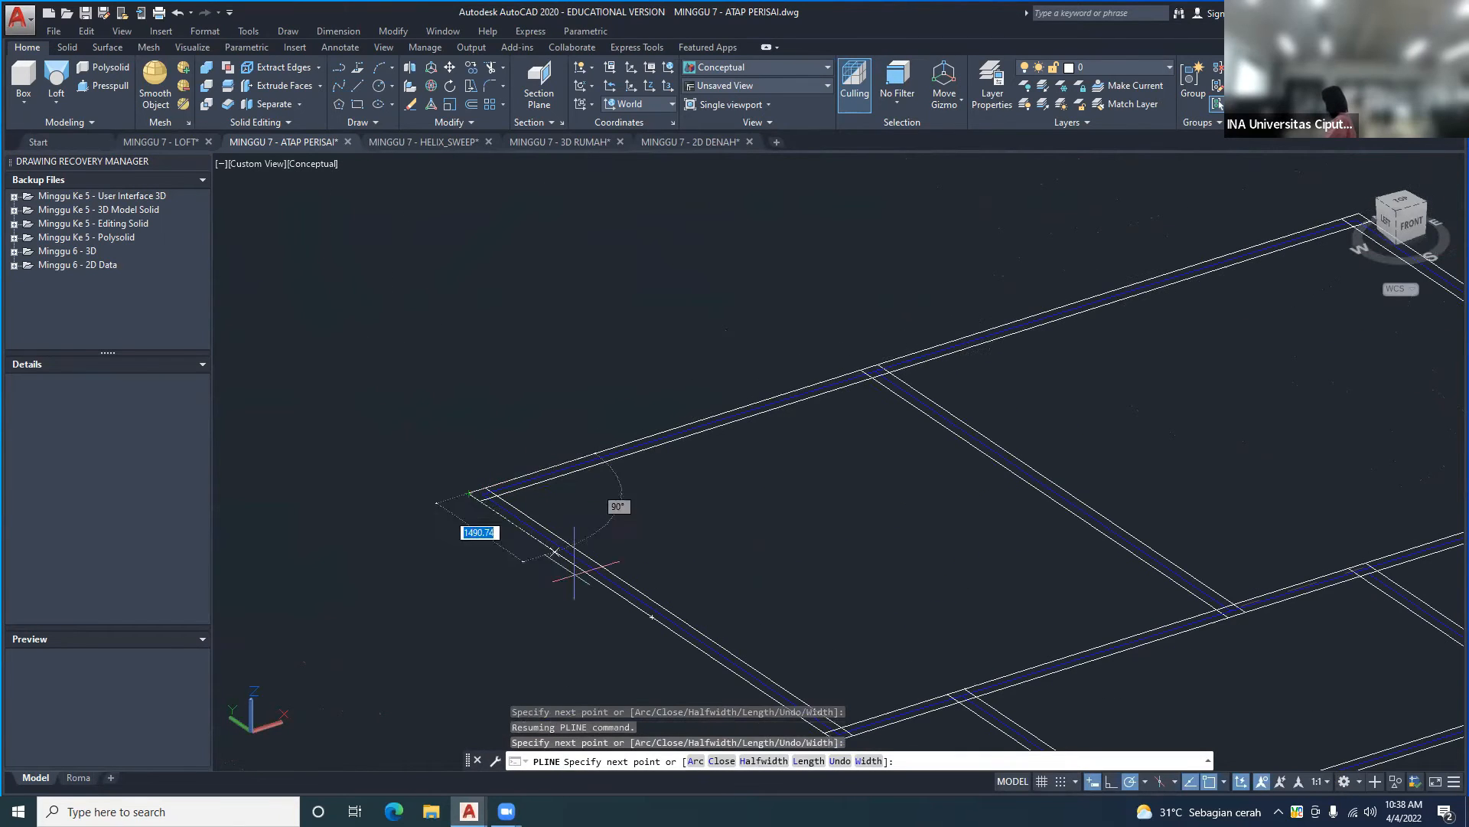
{"action": "left_click", "coordinate": [652, 618]}
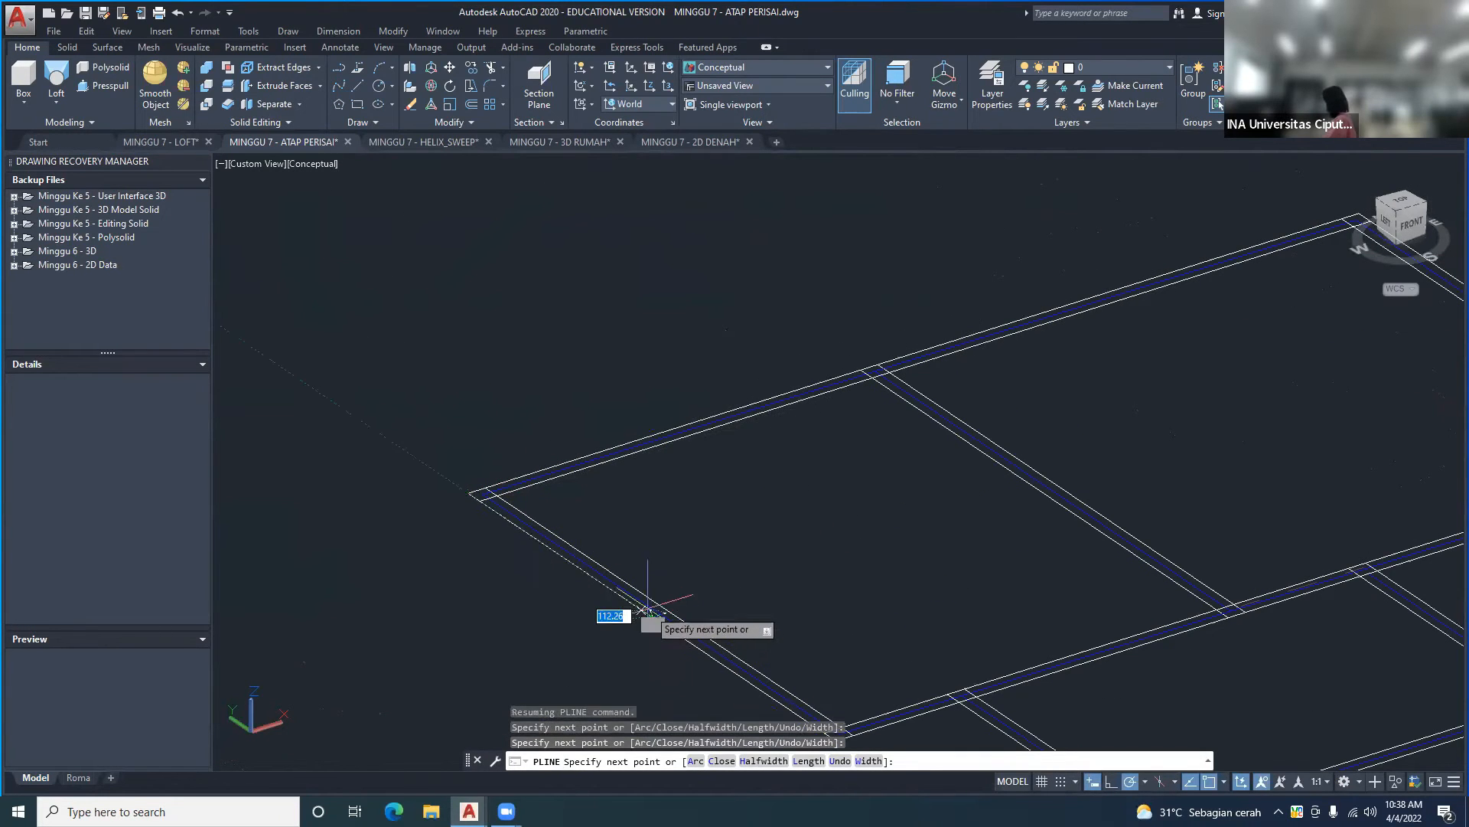
{"action": "key", "text": "Return"}
- Move the upright eave profile by its lower wall-side corner to the midpoint of the west outer wall line
{"action": "middle_click_drag", "start_coordinate": [645, 558], "coordinate": [641, 450]}
{"action": "scroll", "coordinate": [642, 449], "scroll_direction": "down", "scroll_amount": 1}
{"action": "scroll", "coordinate": [665, 482], "scroll_direction": "down", "scroll_amount": 1}
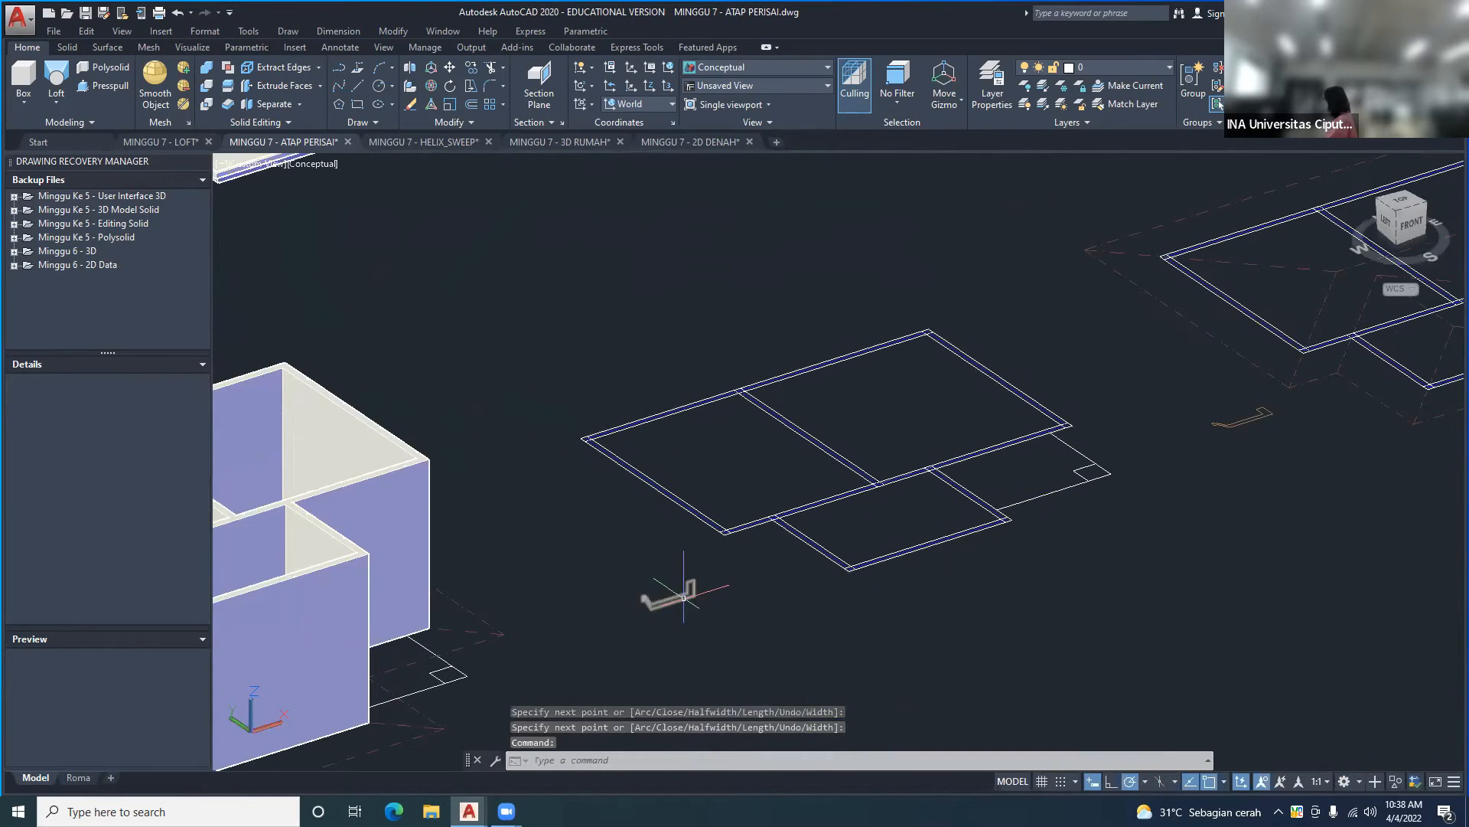
{"action": "left_click", "coordinate": [687, 592]}
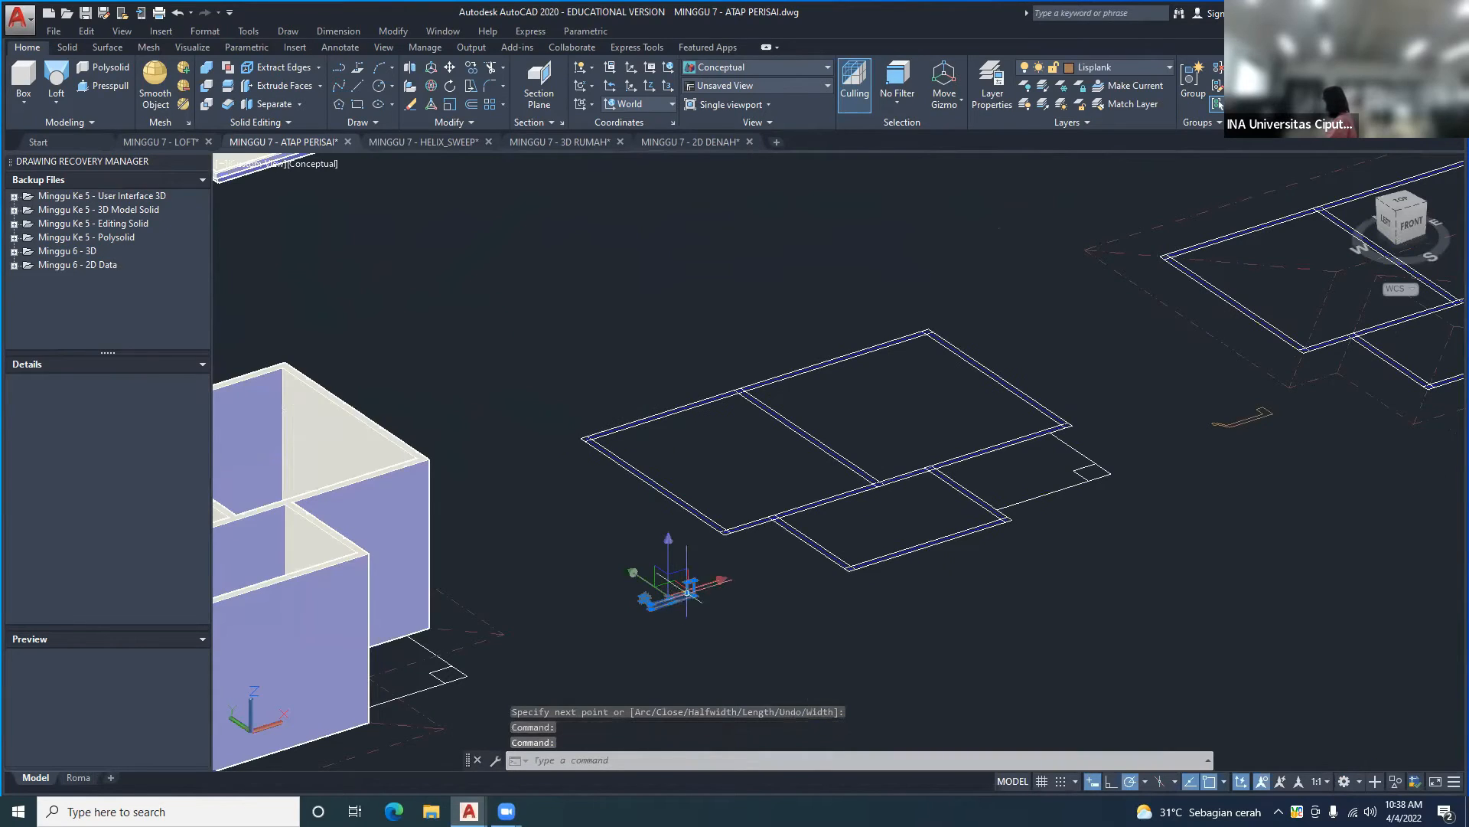
{"action": "left_click", "coordinate": [452, 68]}
{"action": "scroll", "coordinate": [636, 568], "scroll_direction": "up", "scroll_amount": 3}
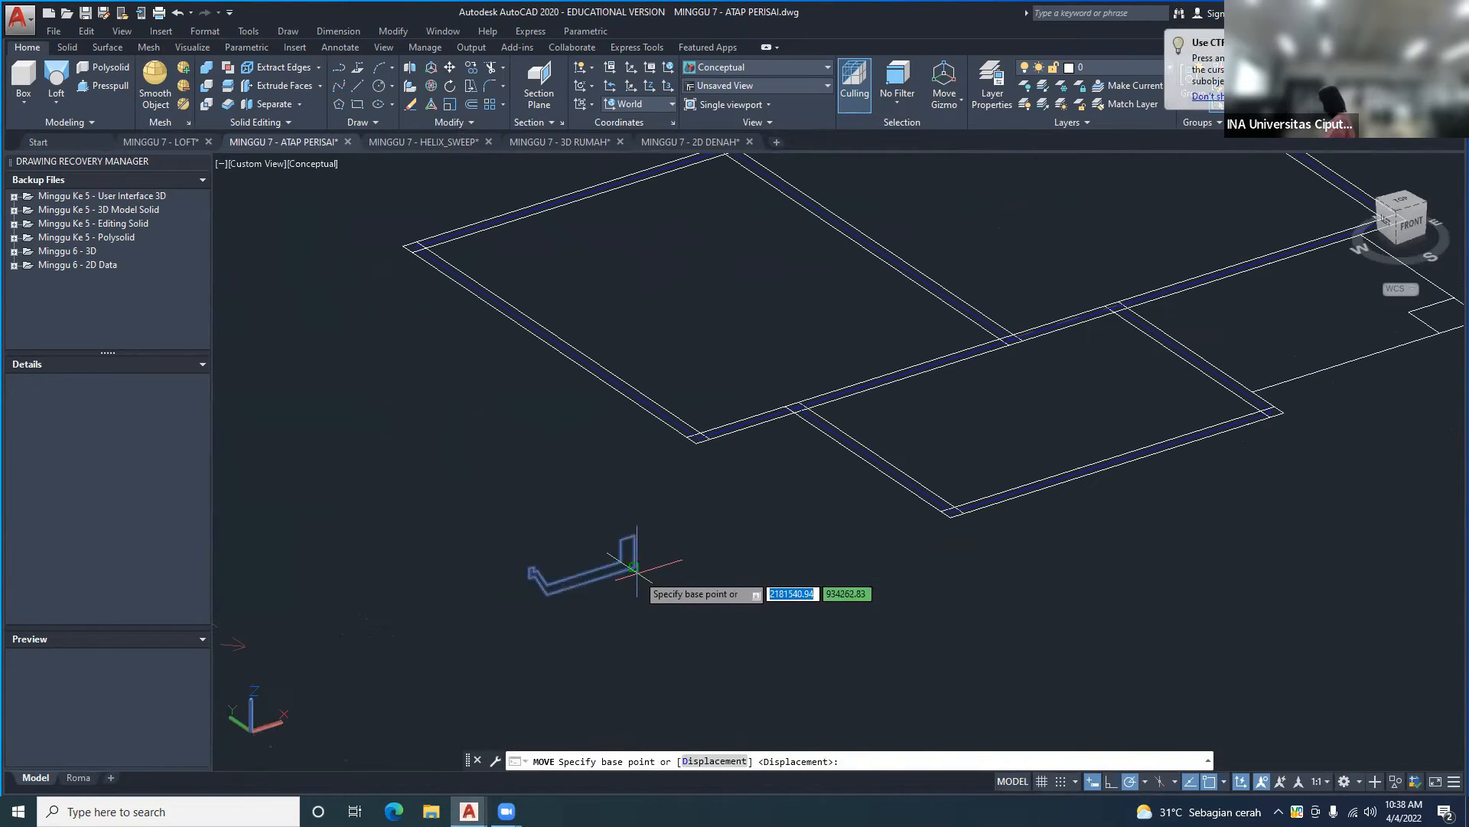
{"action": "left_click", "coordinate": [634, 568]}
{"action": "left_click", "coordinate": [540, 341]}
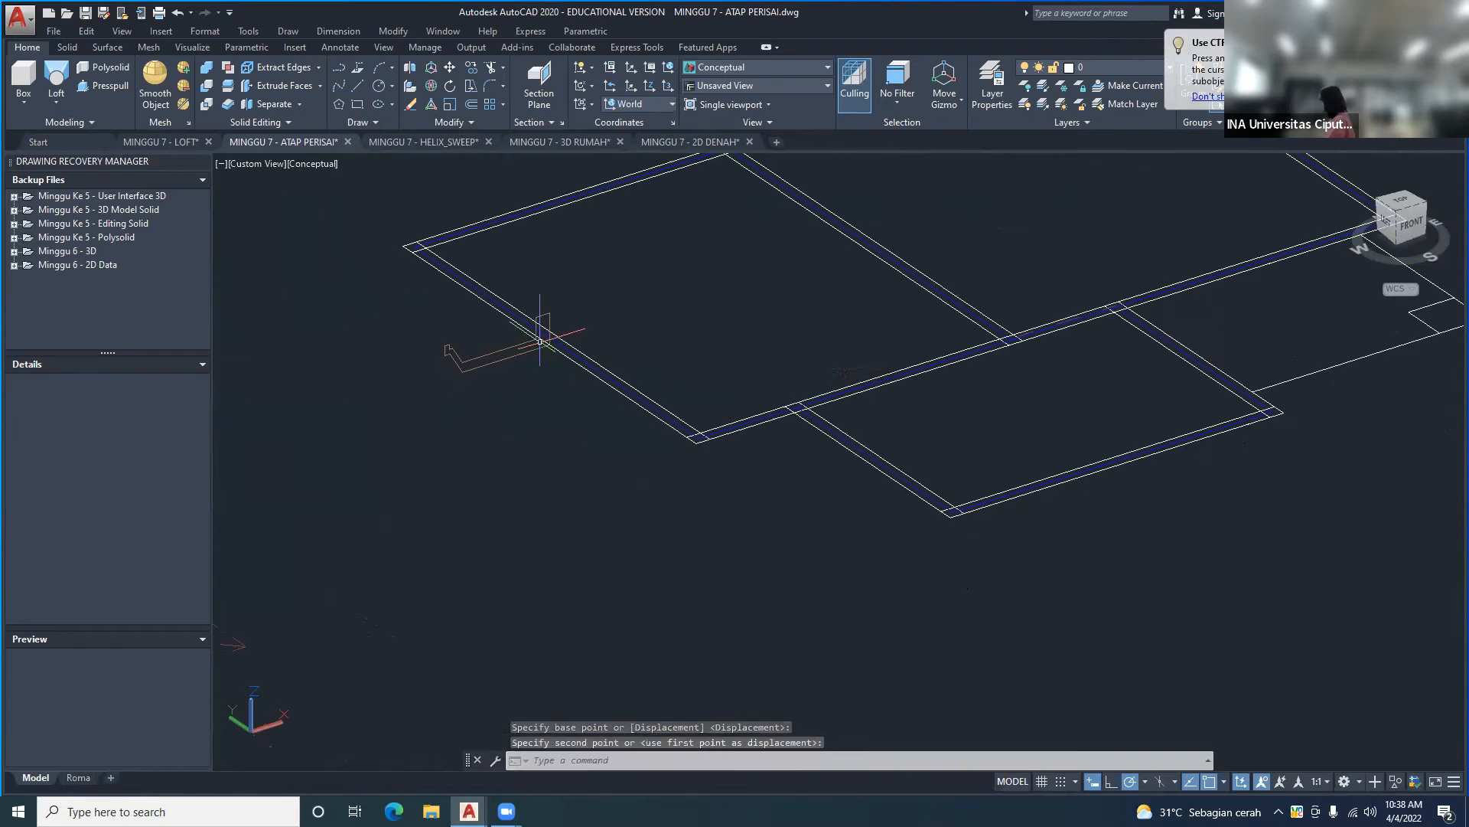
- Move the eave profile inward by the wall thickness so its upright part sits over the west wall
{"action": "scroll", "coordinate": [540, 341], "scroll_direction": "up", "scroll_amount": 3}
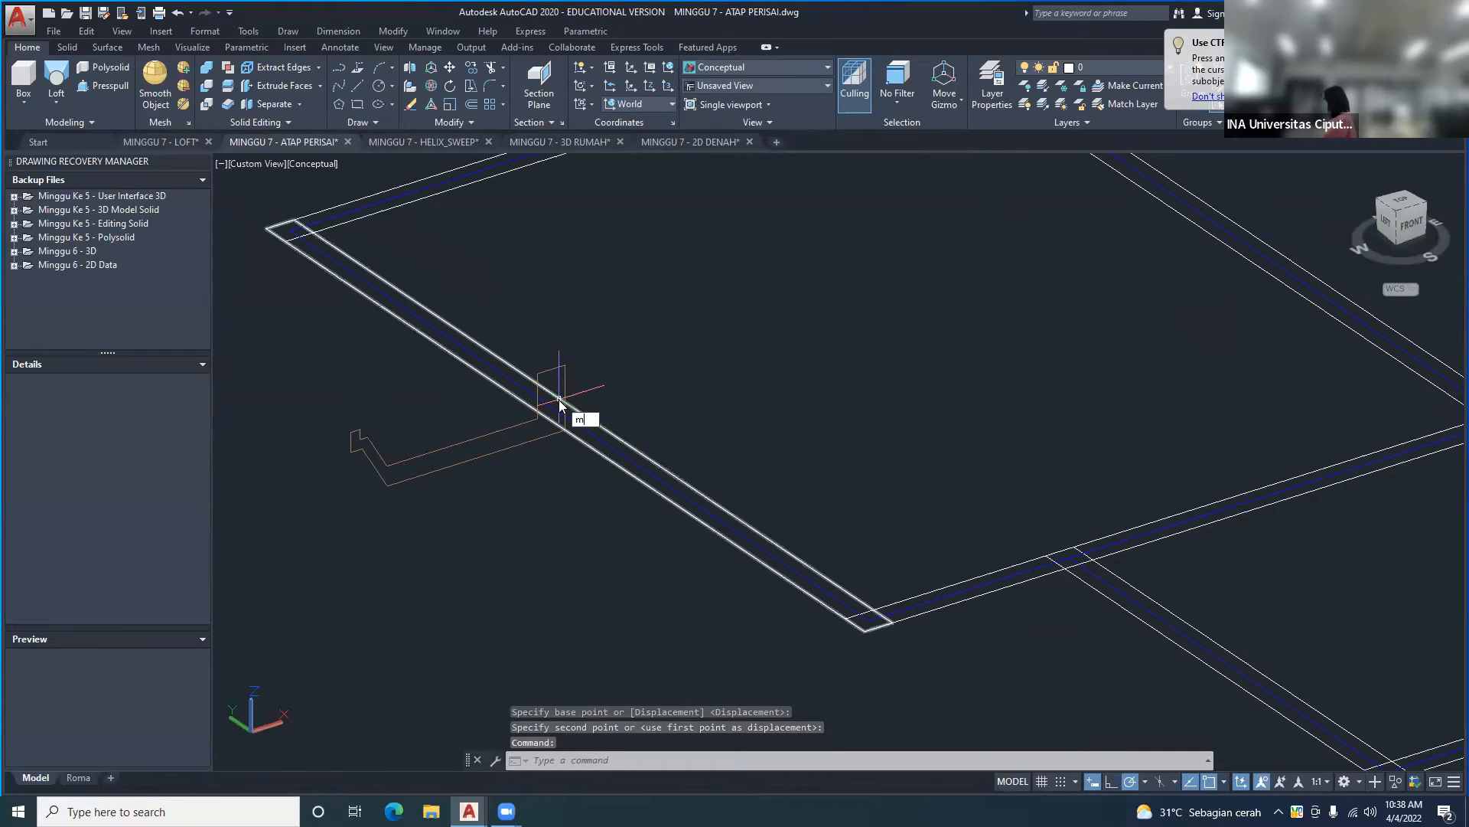
{"action": "key", "text": "Escape"}
{"action": "left_click", "coordinate": [390, 32]}
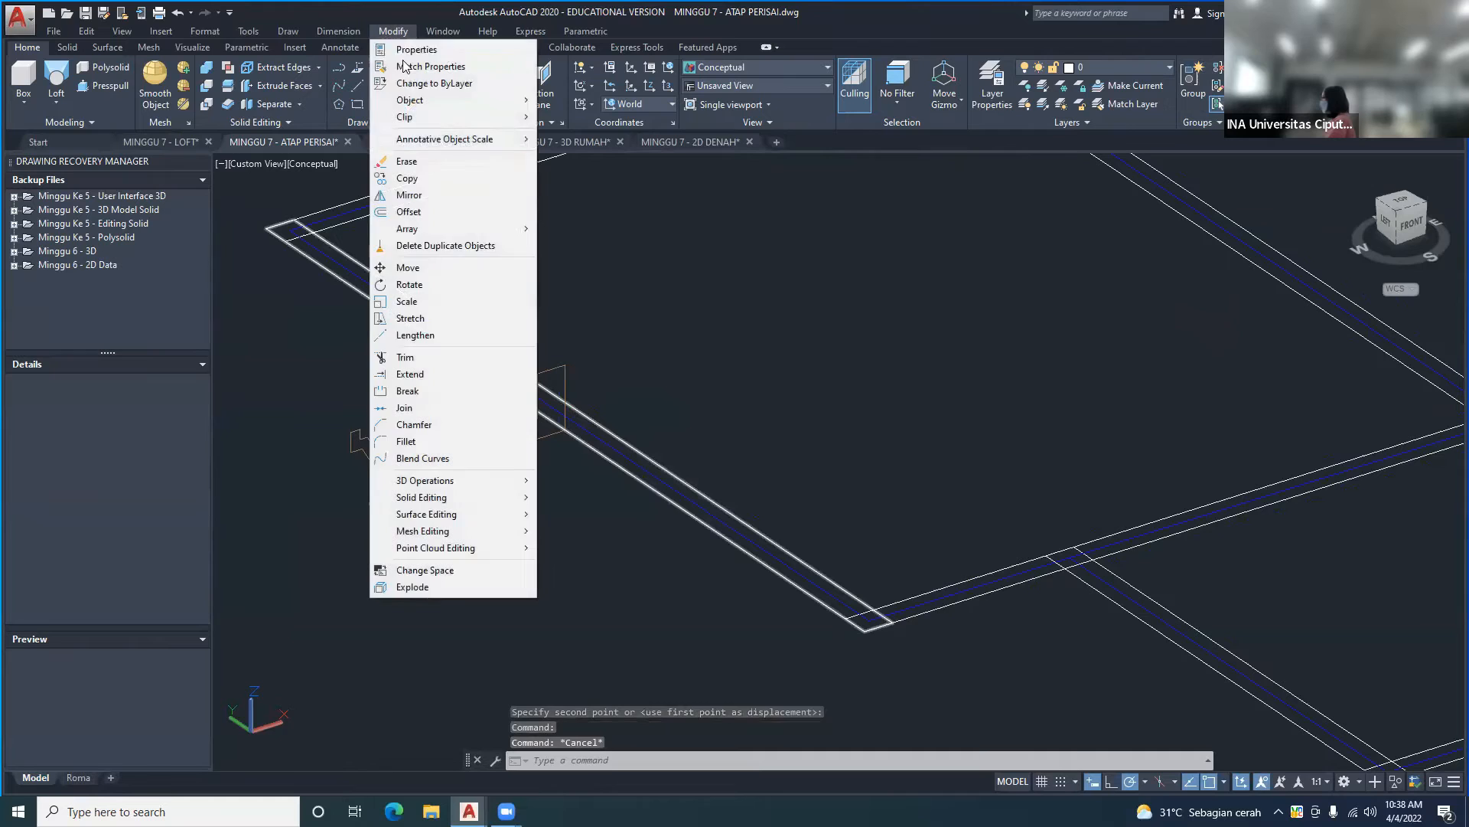
{"action": "left_click", "coordinate": [427, 267]}
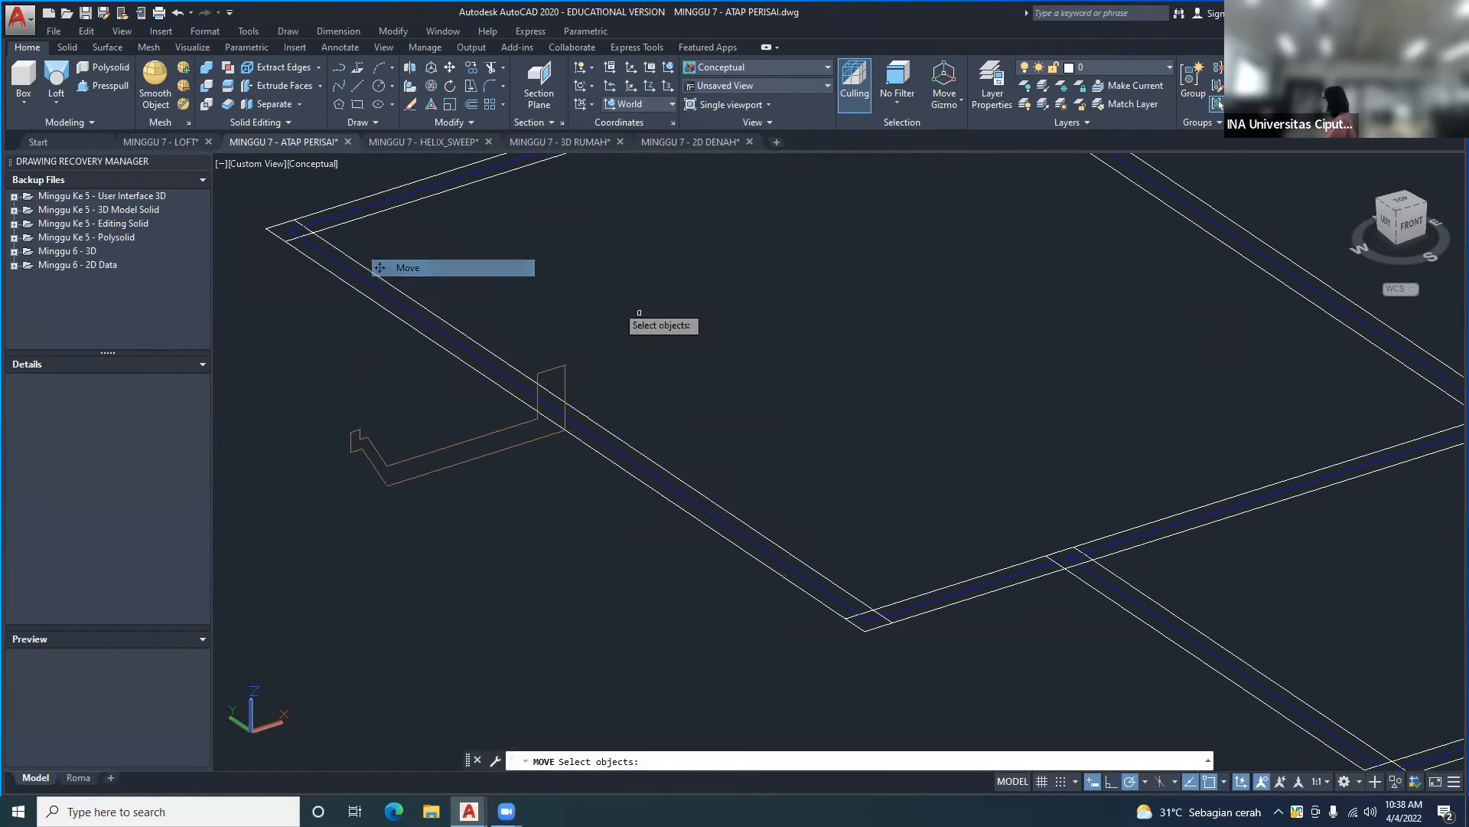
{"action": "left_click", "coordinate": [566, 382]}
{"action": "key", "text": "Return"}
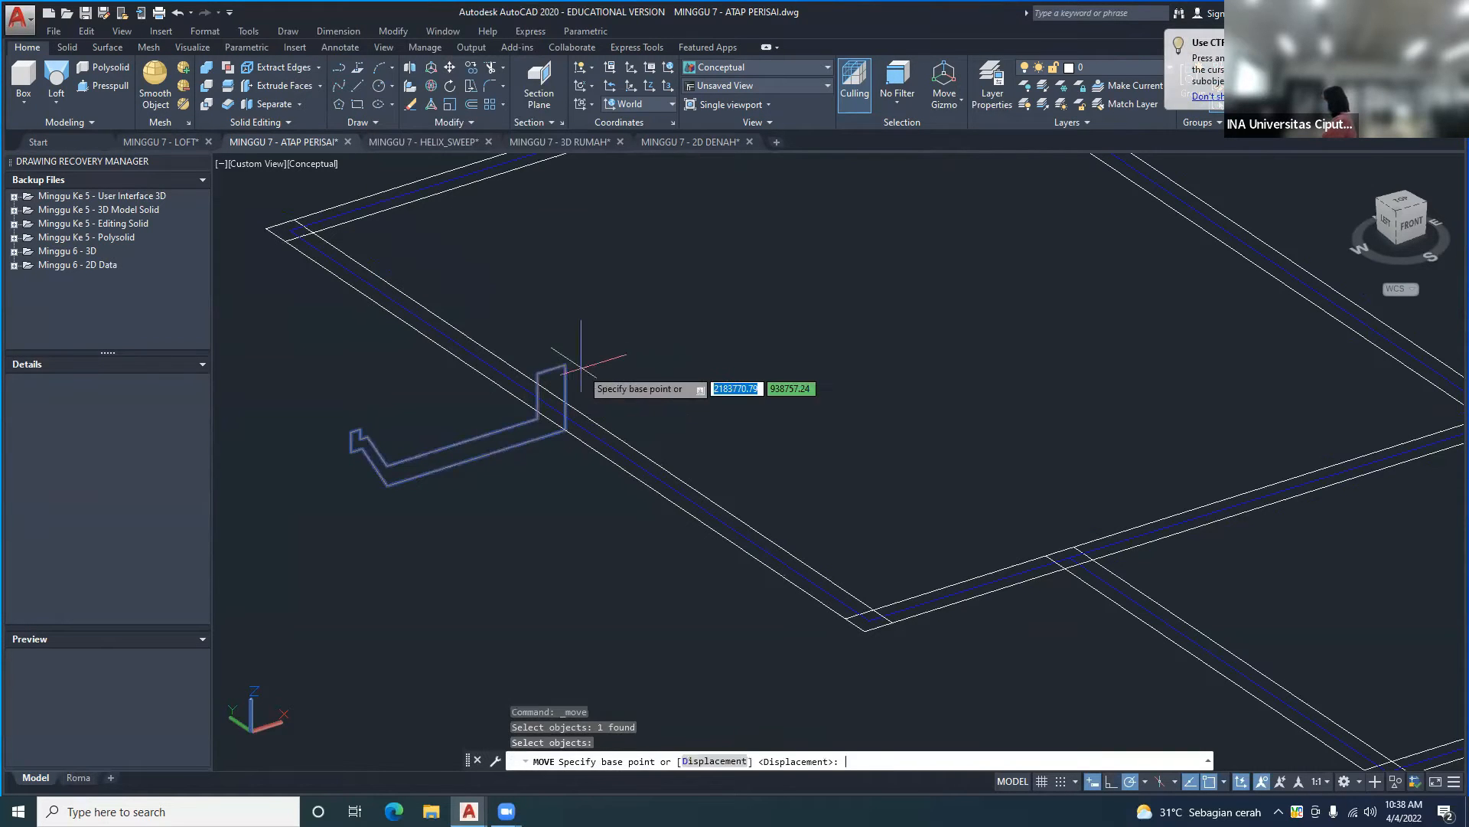
{"action": "left_click", "coordinate": [576, 419]}
{"action": "left_click", "coordinate": [596, 420]}
- Turn off the DINDING layer to isolate the traced outer wall polyline and the eave profile
{"action": "scroll", "coordinate": [662, 391], "scroll_direction": "down", "scroll_amount": 1}
{"action": "mouse_move", "coordinate": [664, 487]}
{"action": "middle_mouse_down", "text": "shift"}
{"action": "mouse_move", "coordinate": [817, 436]}
{"action": "mouse_move", "coordinate": [695, 466]}
{"action": "mouse_move", "coordinate": [742, 456]}
{"action": "mouse_move", "coordinate": [675, 493]}
{"action": "middle_mouse_up", "text": "shift"}
{"action": "middle_click_drag", "start_coordinate": [675, 493], "coordinate": [585, 519]}
{"action": "left_click", "coordinate": [1102, 68]}
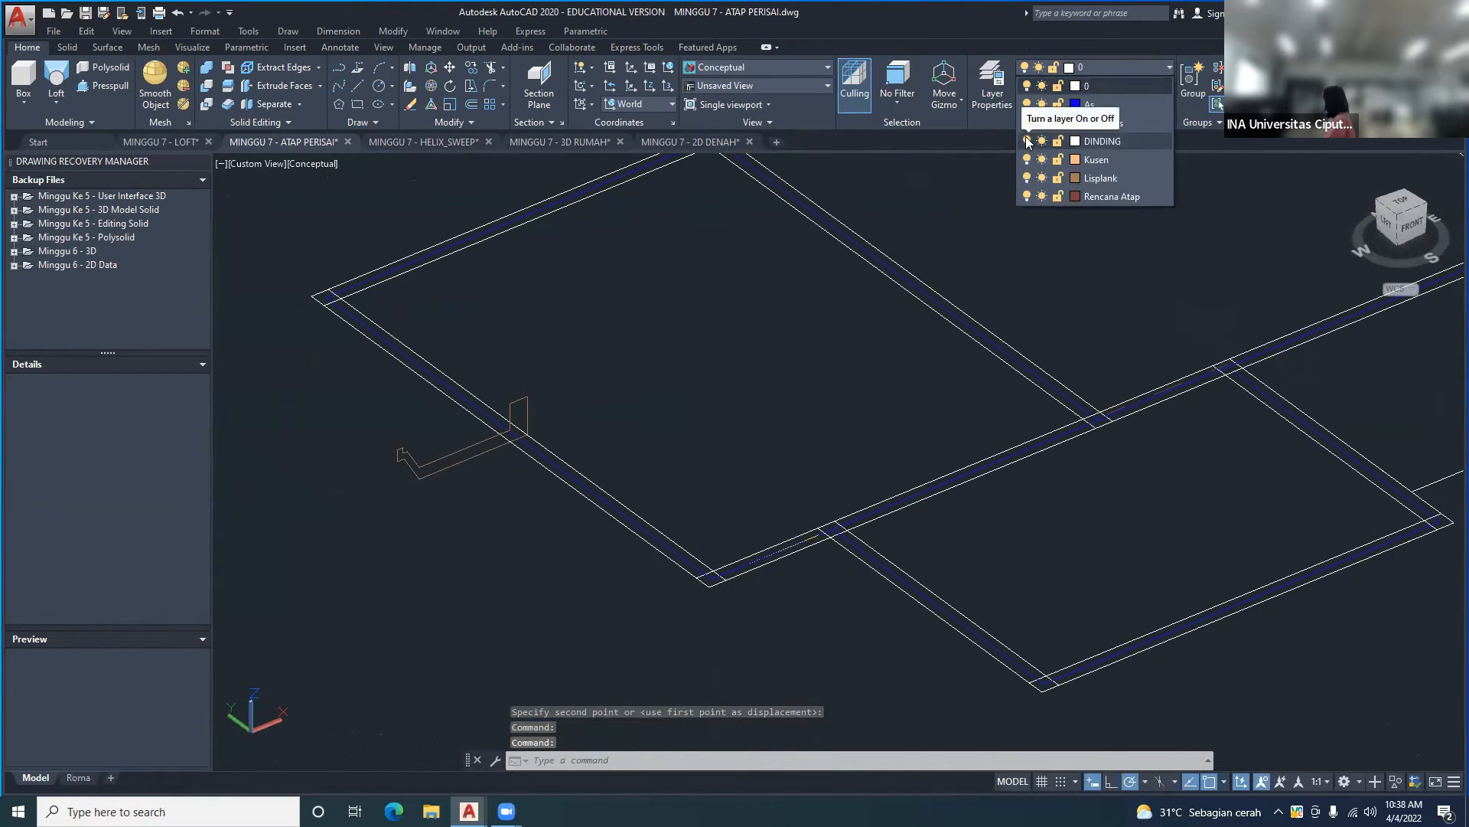
{"action": "left_click", "coordinate": [1027, 141]}
{"action": "scroll", "coordinate": [769, 340], "scroll_direction": "down", "scroll_amount": 3}
{"action": "left_click", "coordinate": [759, 352]}
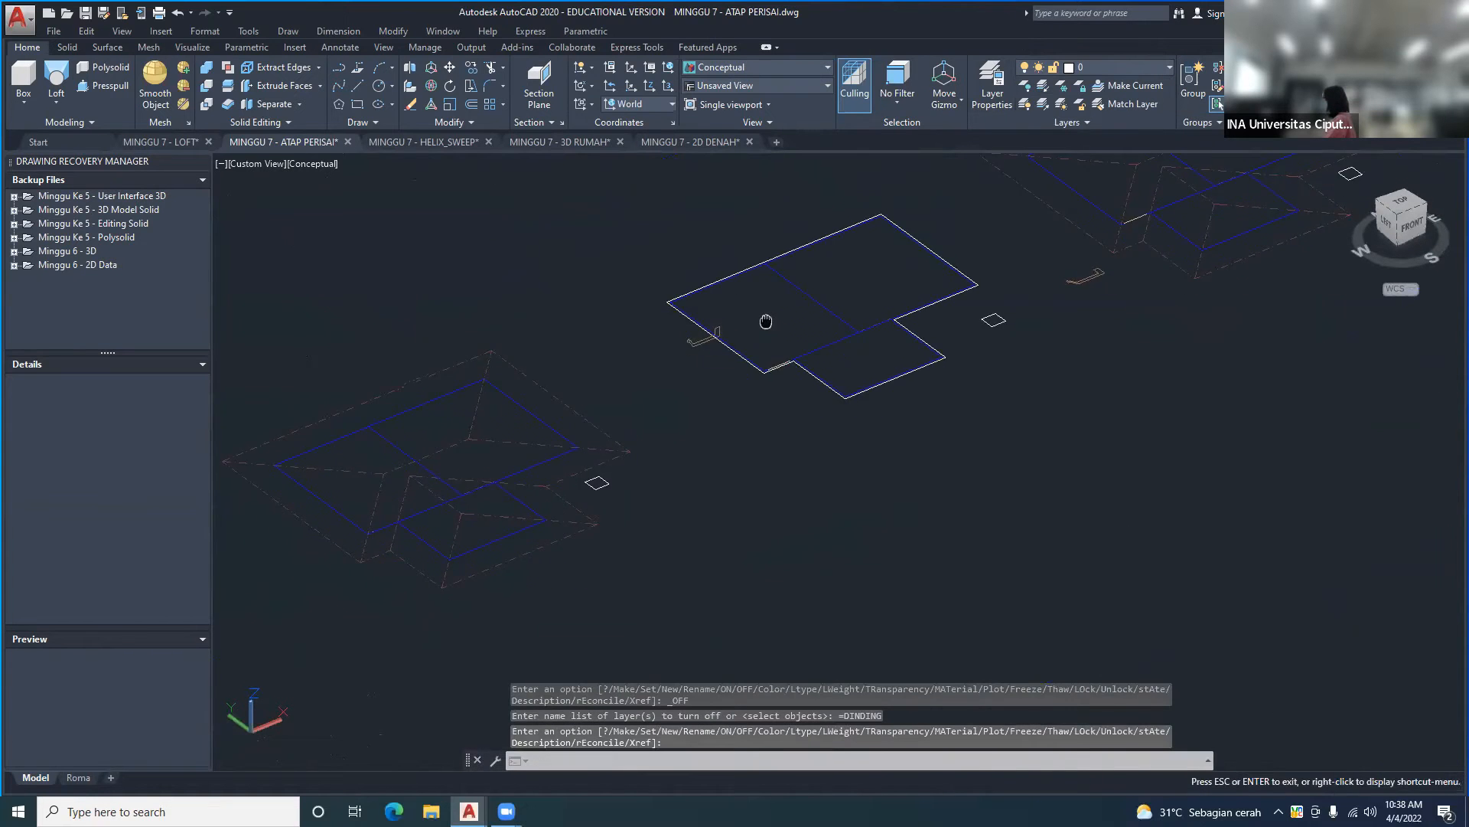
{"action": "mouse_move", "coordinate": [766, 322]}
{"action": "middle_mouse_down"}
{"action": "mouse_move", "coordinate": [728, 411]}
{"action": "mouse_move", "coordinate": [676, 384]}
{"action": "middle_mouse_up"}
{"action": "scroll", "coordinate": [723, 382], "scroll_direction": "up", "scroll_amount": 2}
- Extrude the eave profile as a solid with the Path option along the traced outer wall polyline
{"action": "left_click", "coordinate": [61, 103]}
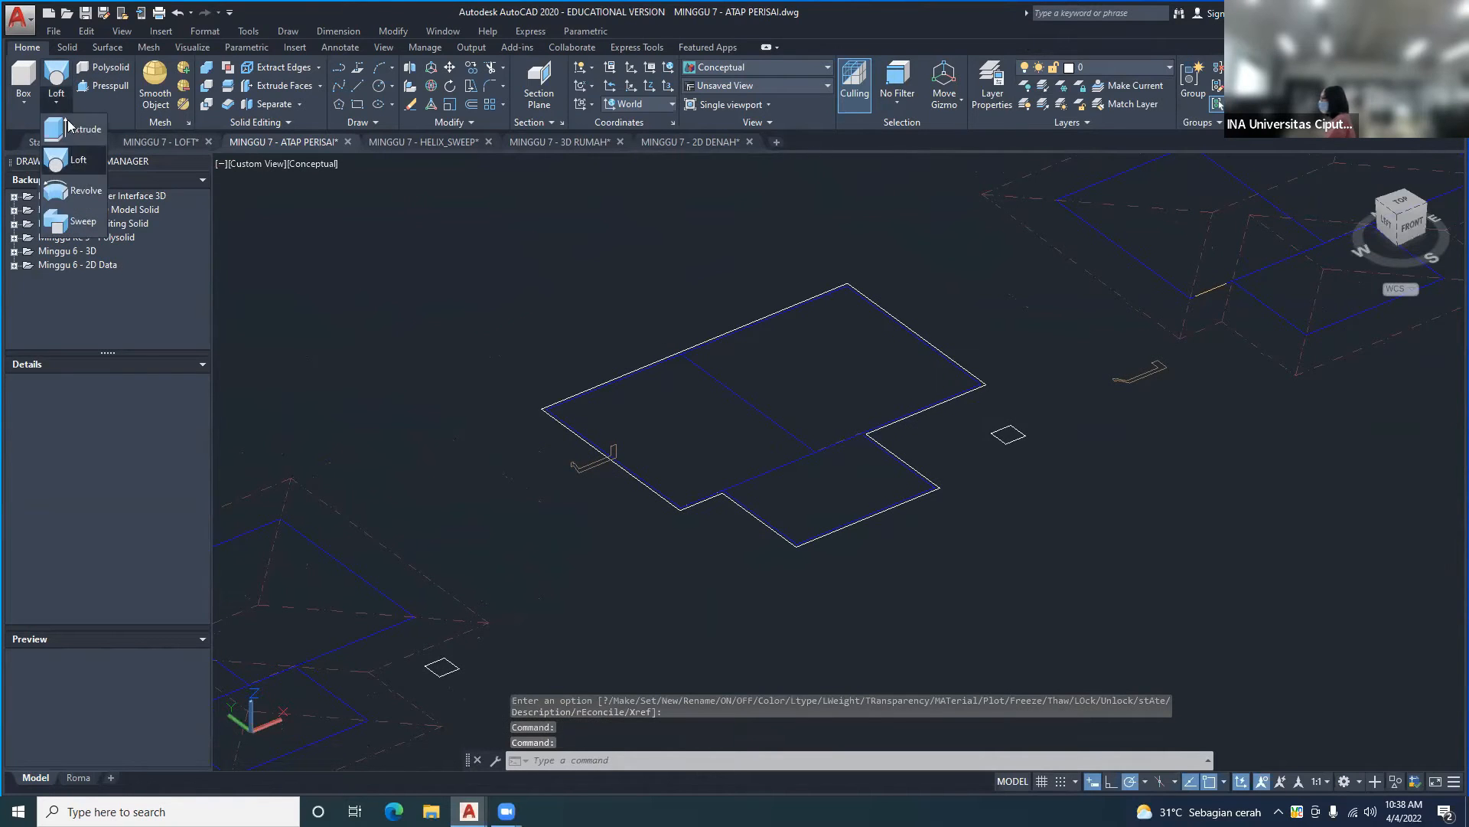
{"action": "left_click", "coordinate": [85, 132]}
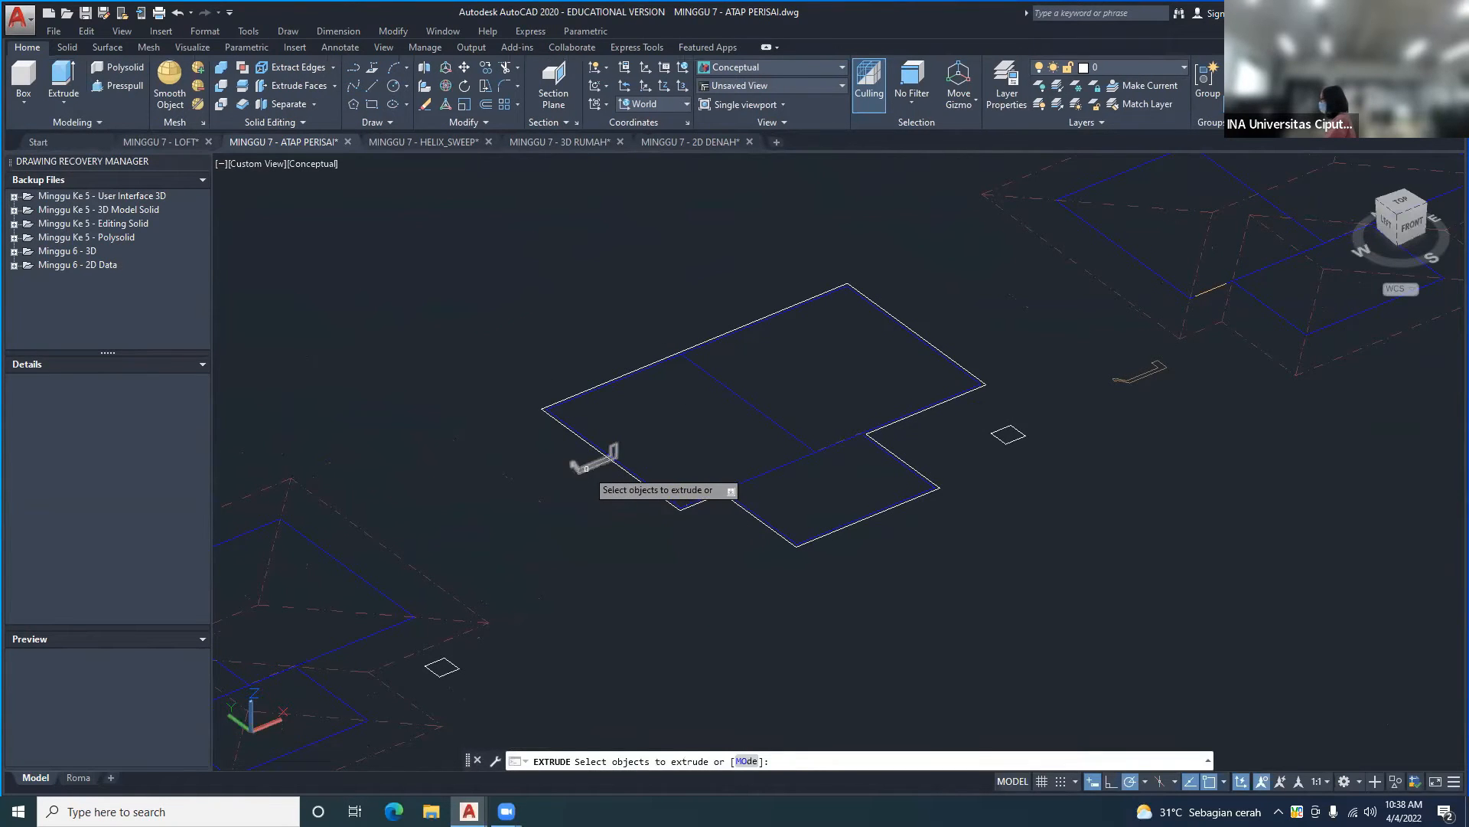
{"action": "left_click", "coordinate": [599, 462]}
{"action": "key", "text": "Return"}
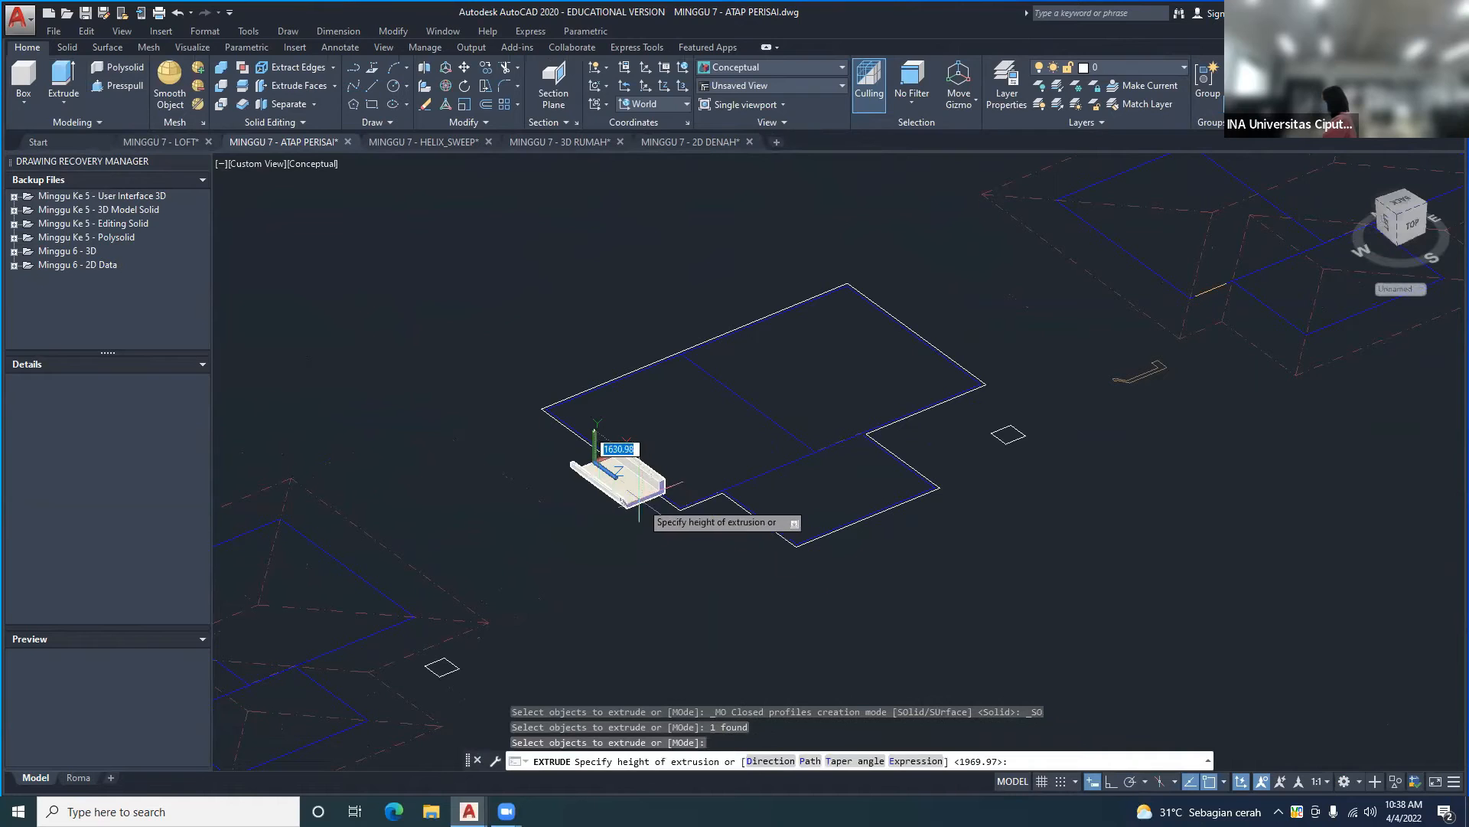
{"action": "type", "text": "p"}
{"action": "key", "text": "Return"}
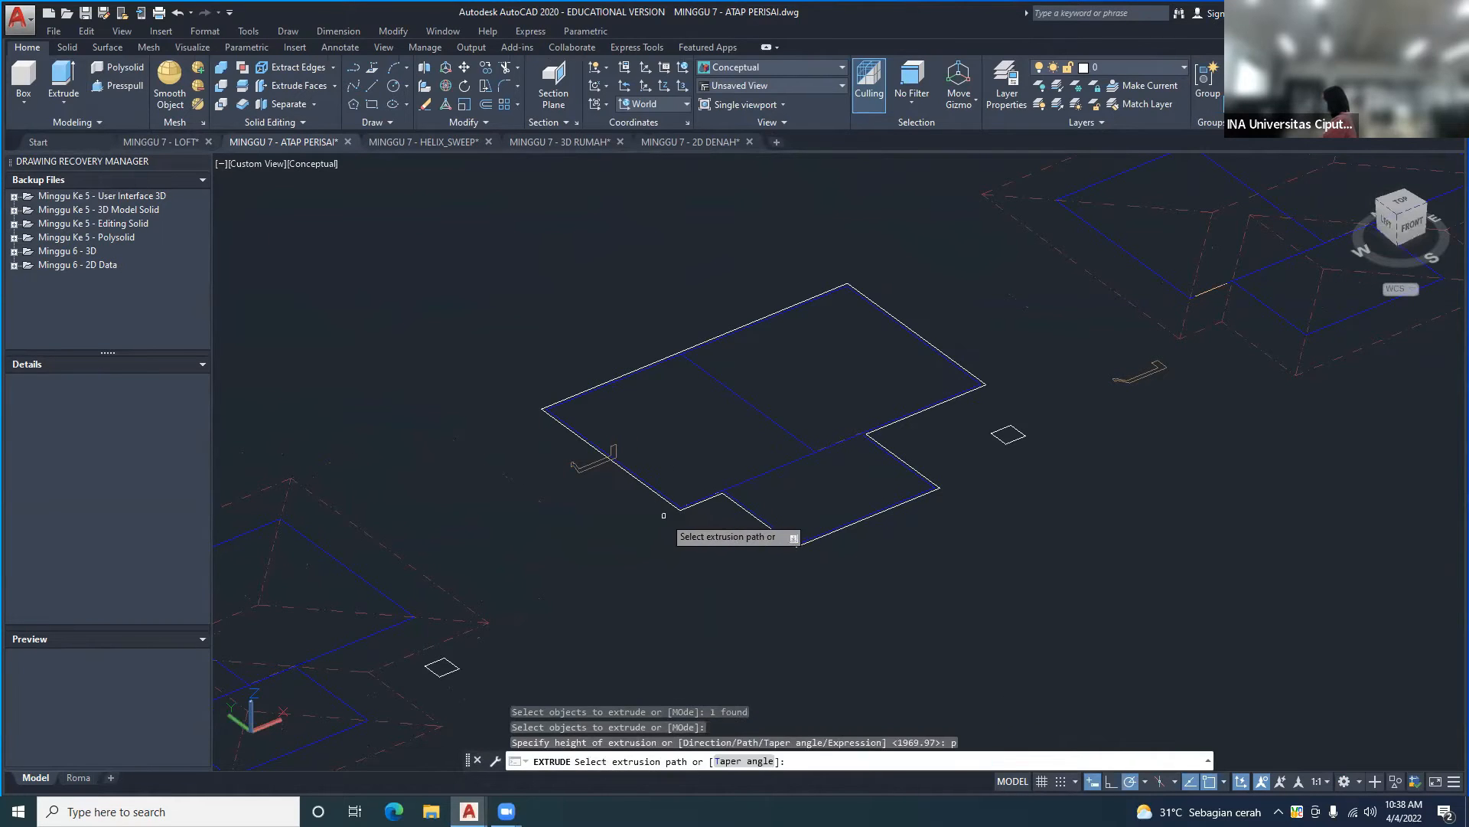
{"action": "left_click", "coordinate": [665, 501]}
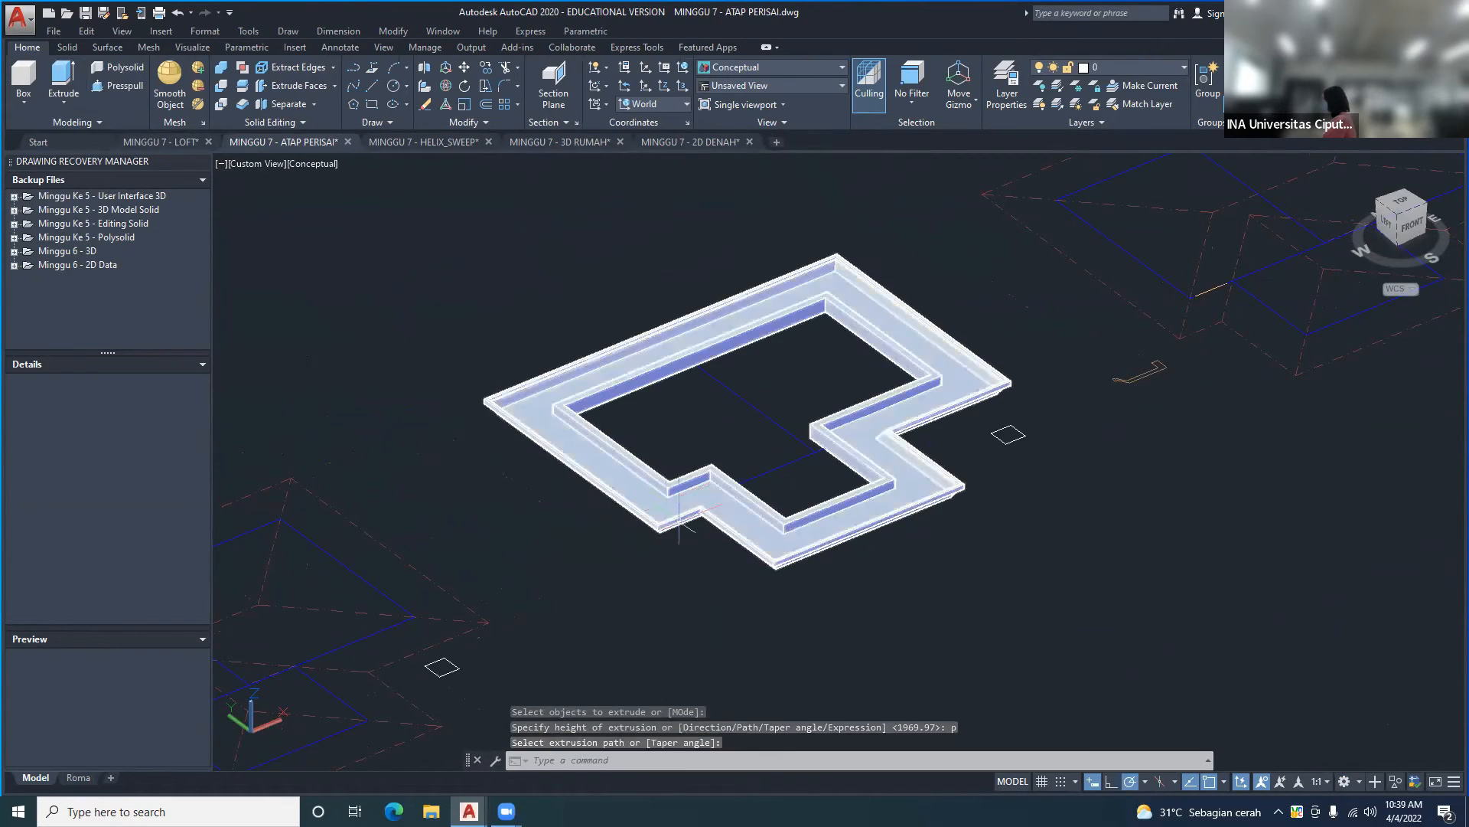
- Inspect the extruded eave from above and below alongside the earlier eaves, and undo the last view change
{"action": "mouse_move", "coordinate": [690, 538]}
{"action": "middle_mouse_down", "text": "shift"}
{"action": "mouse_move", "coordinate": [682, 323]}
{"action": "mouse_move", "coordinate": [685, 520]}
{"action": "middle_mouse_up", "text": "shift"}
{"action": "middle_click_drag", "start_coordinate": [850, 511], "coordinate": [856, 442], "text": "shift"}
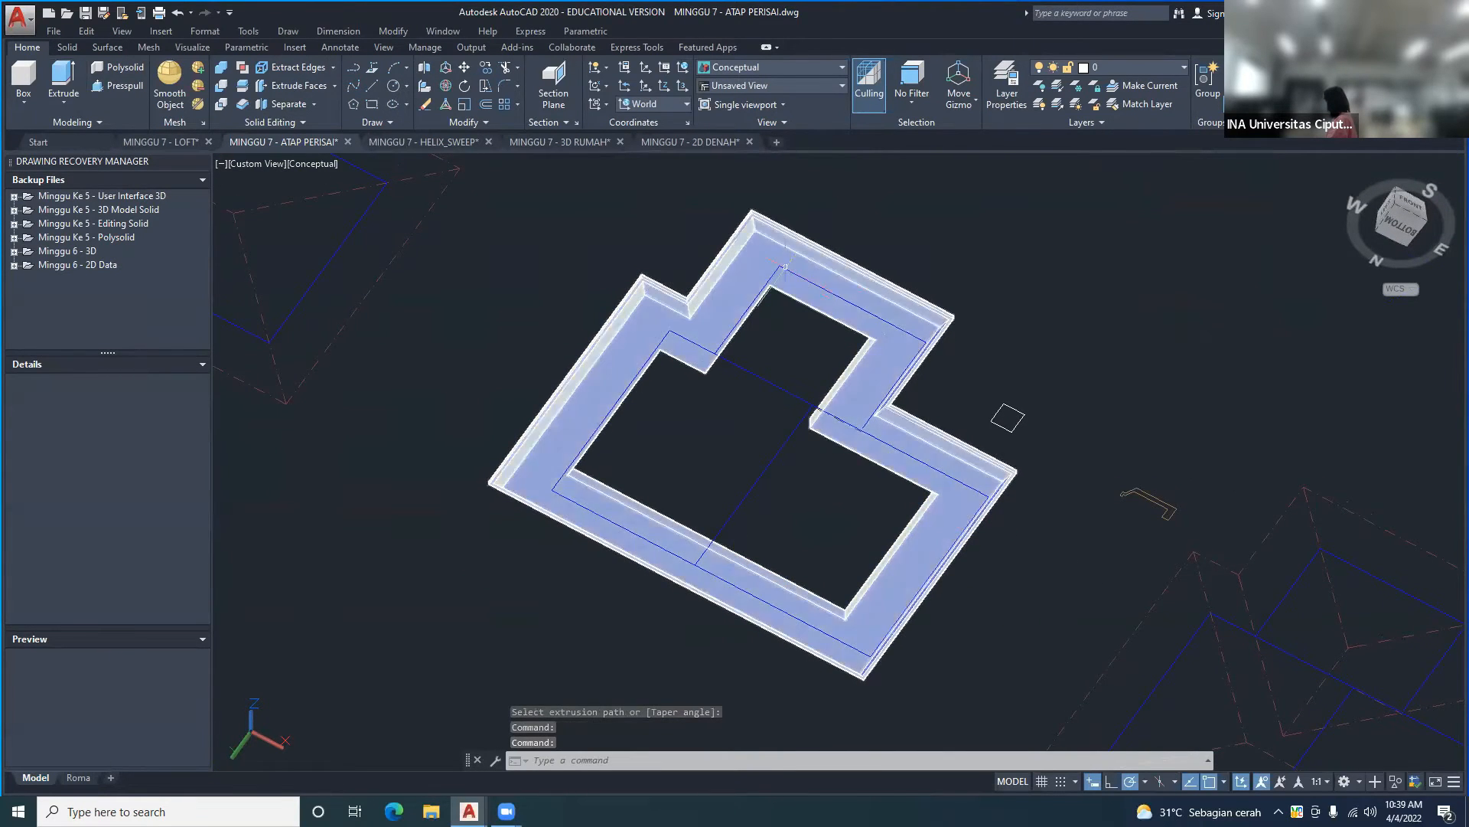
{"action": "scroll", "coordinate": [862, 386], "scroll_direction": "down", "scroll_amount": 4}
{"action": "scroll", "coordinate": [759, 587], "scroll_direction": "up", "scroll_amount": 1}
{"action": "middle_click_drag", "start_coordinate": [727, 622], "coordinate": [708, 536]}
{"action": "scroll", "coordinate": [681, 300], "scroll_direction": "up", "scroll_amount": 5}
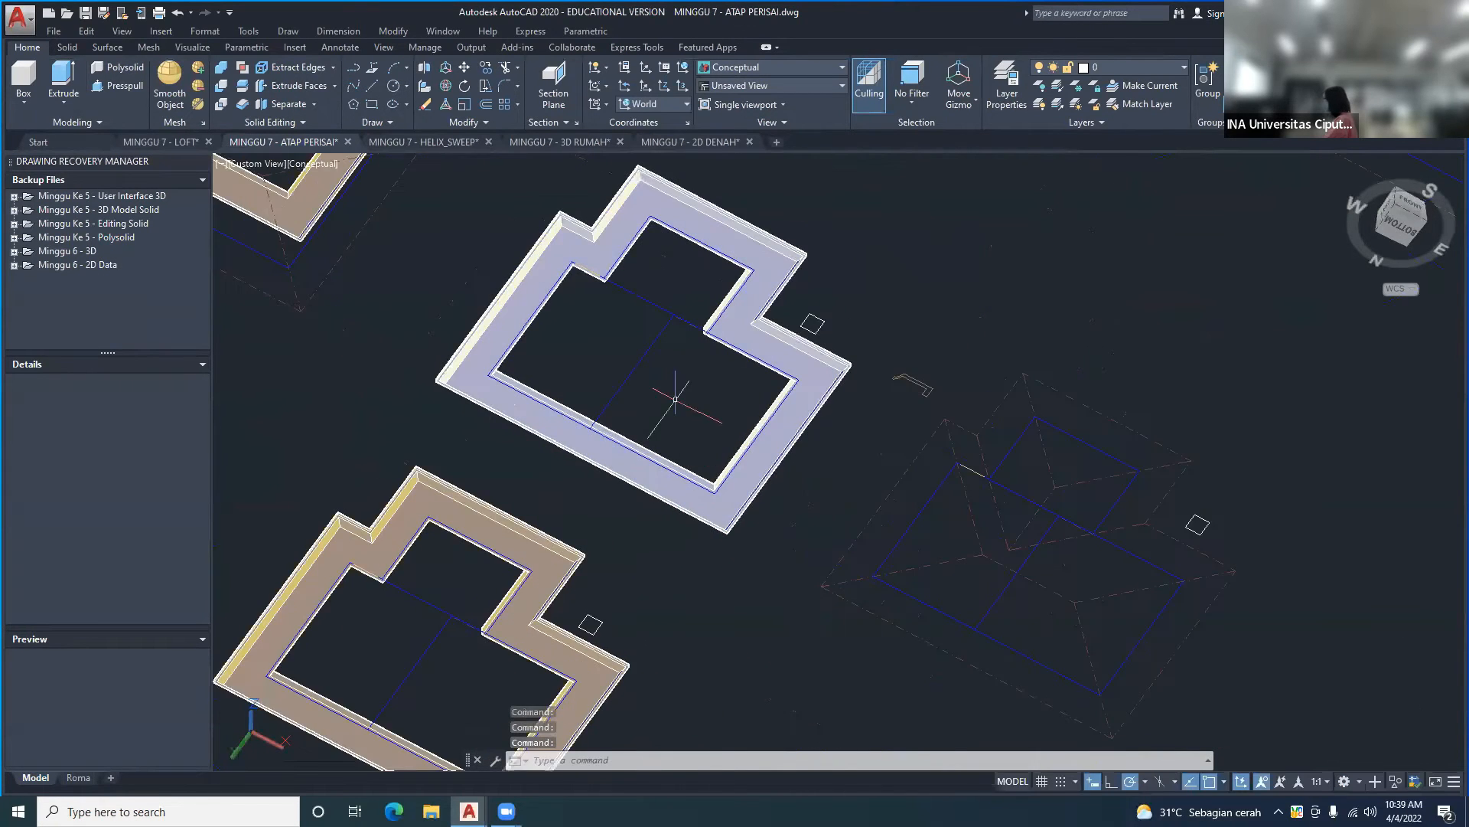
{"action": "scroll", "coordinate": [682, 301], "scroll_direction": "down", "scroll_amount": 5}
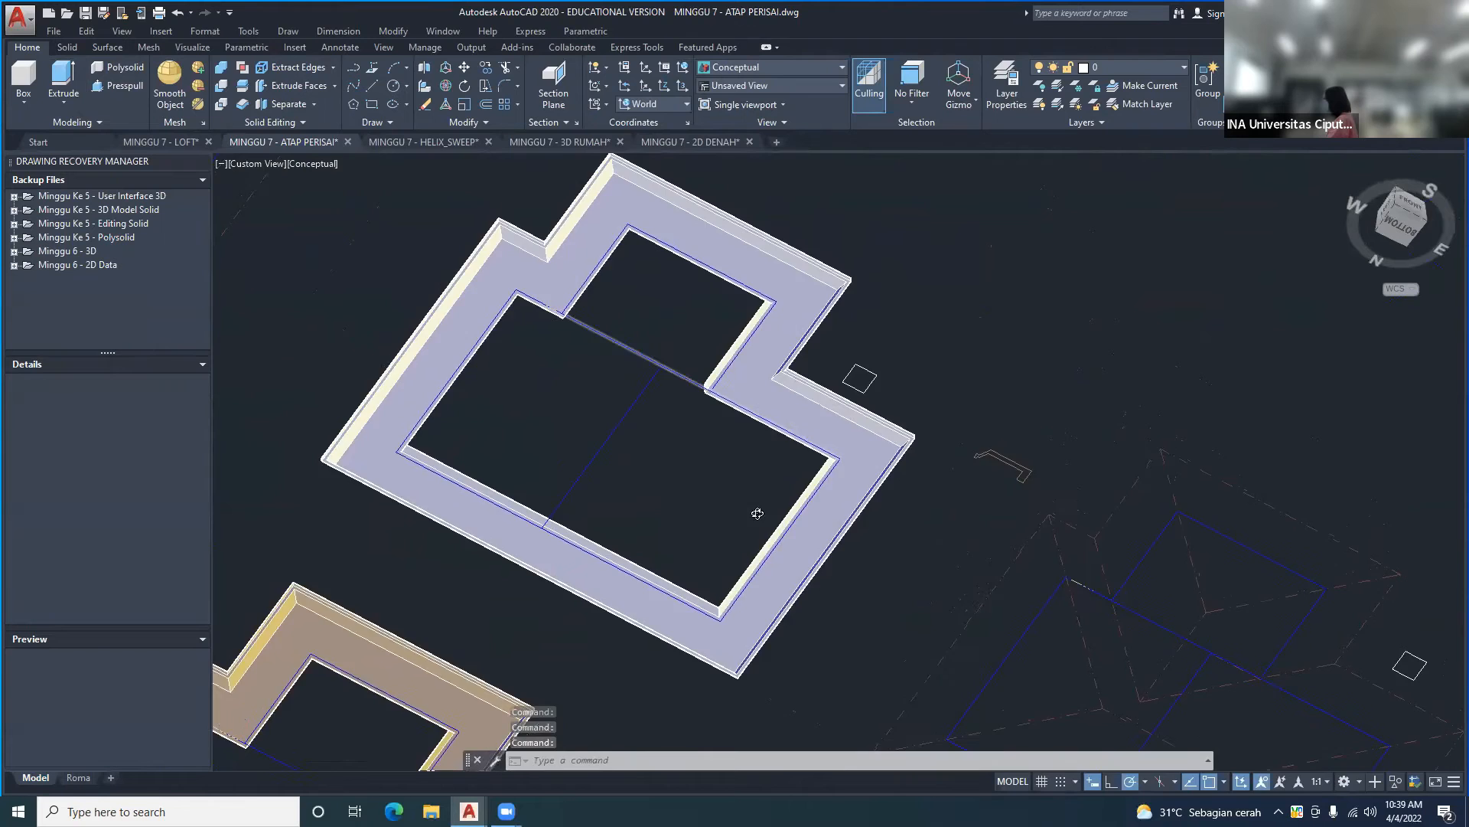
{"action": "middle_click_drag", "start_coordinate": [722, 334], "coordinate": [796, 520], "text": "shift"}
{"action": "scroll", "coordinate": [1062, 440], "scroll_direction": "up", "scroll_amount": 3}
{"action": "left_click", "coordinate": [180, 15]}
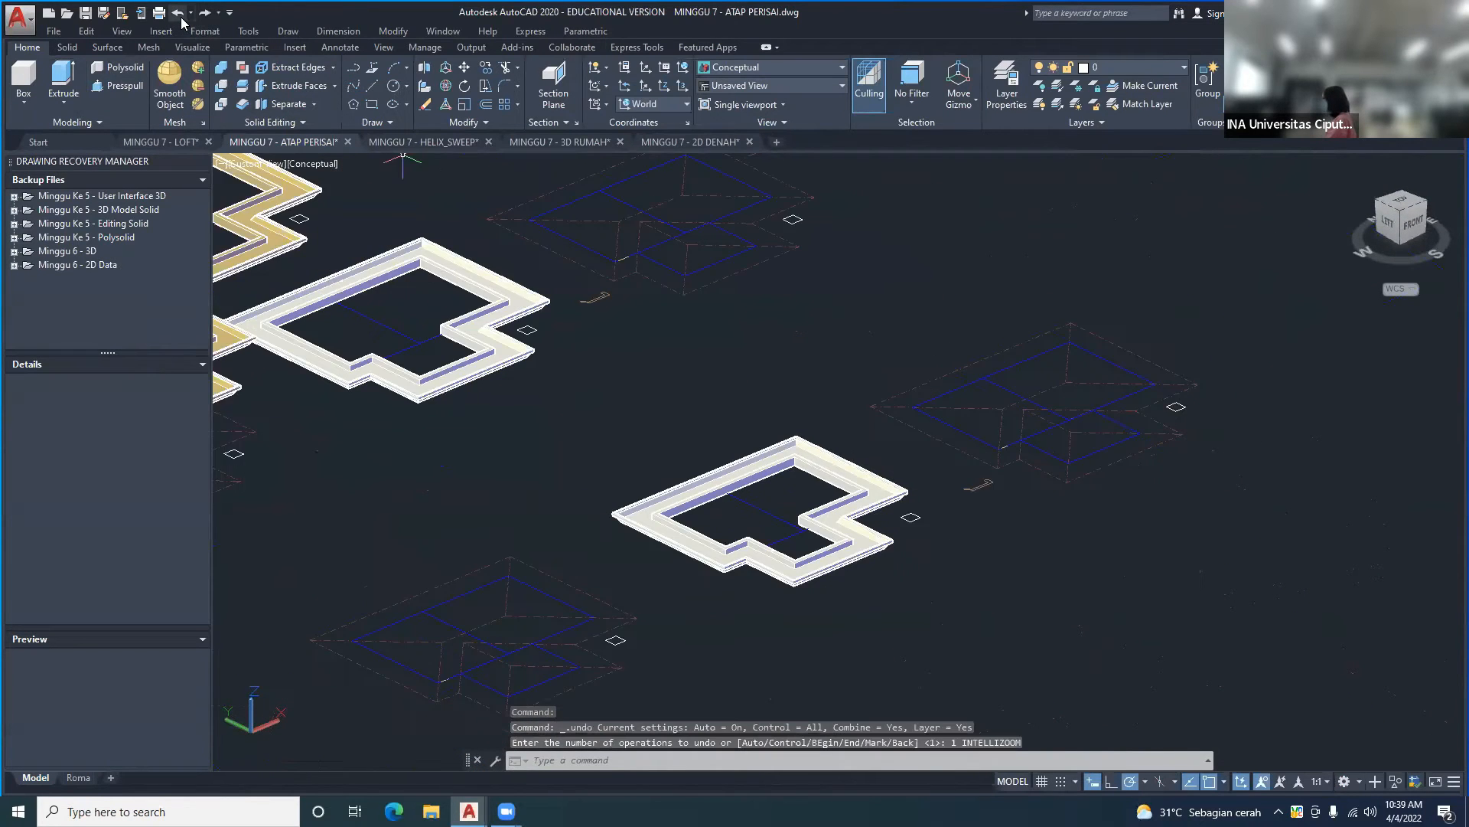
- Undo the recent view changes and the extrusion of the eave profile along the outer wall polyline
{"action": "left_click", "coordinate": [180, 15]}
{"action": "left_click", "coordinate": [180, 15]}
{"action": "left_click", "coordinate": [180, 15]}
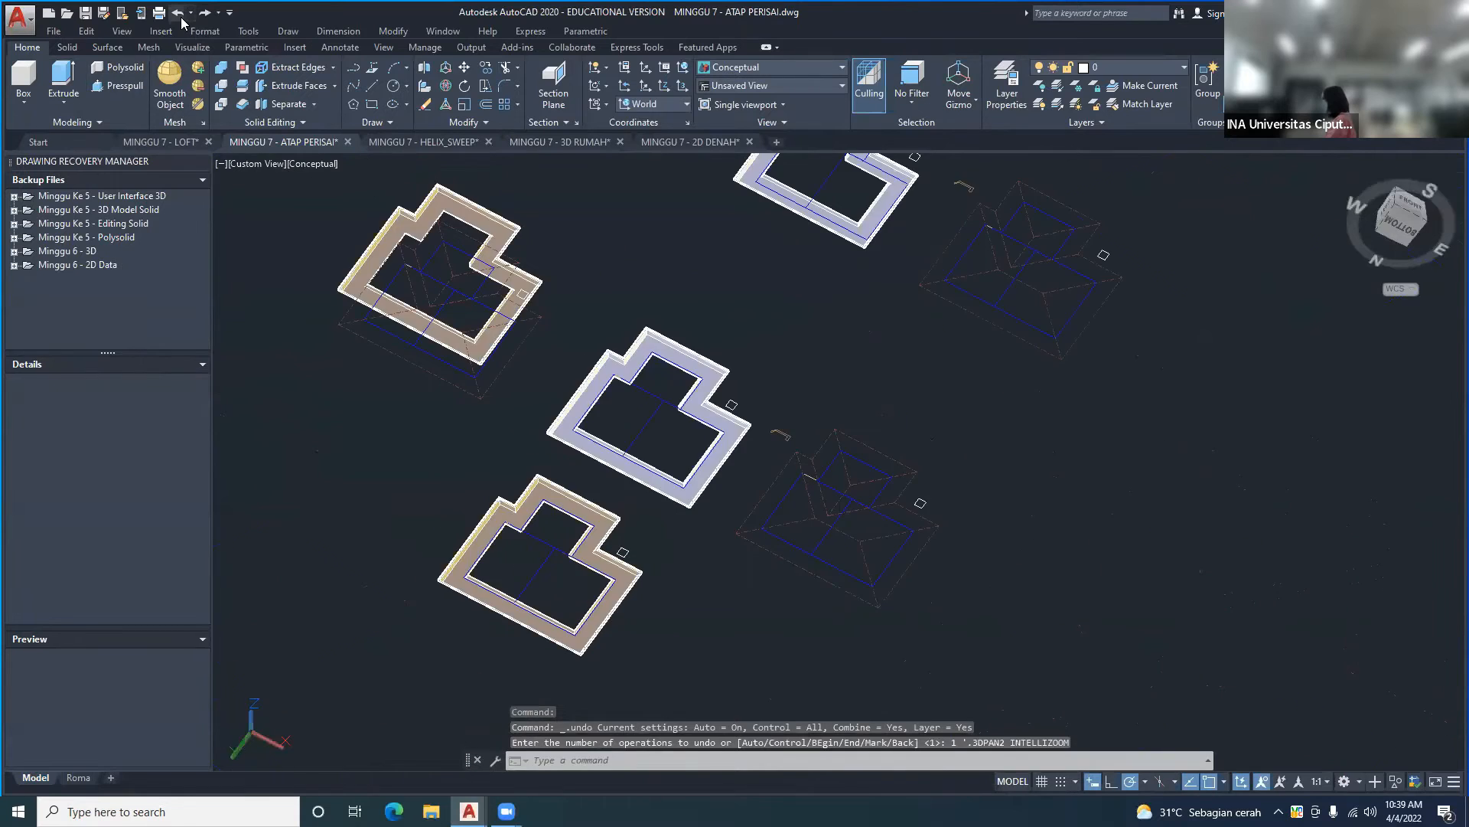
{"action": "left_click", "coordinate": [180, 15]}
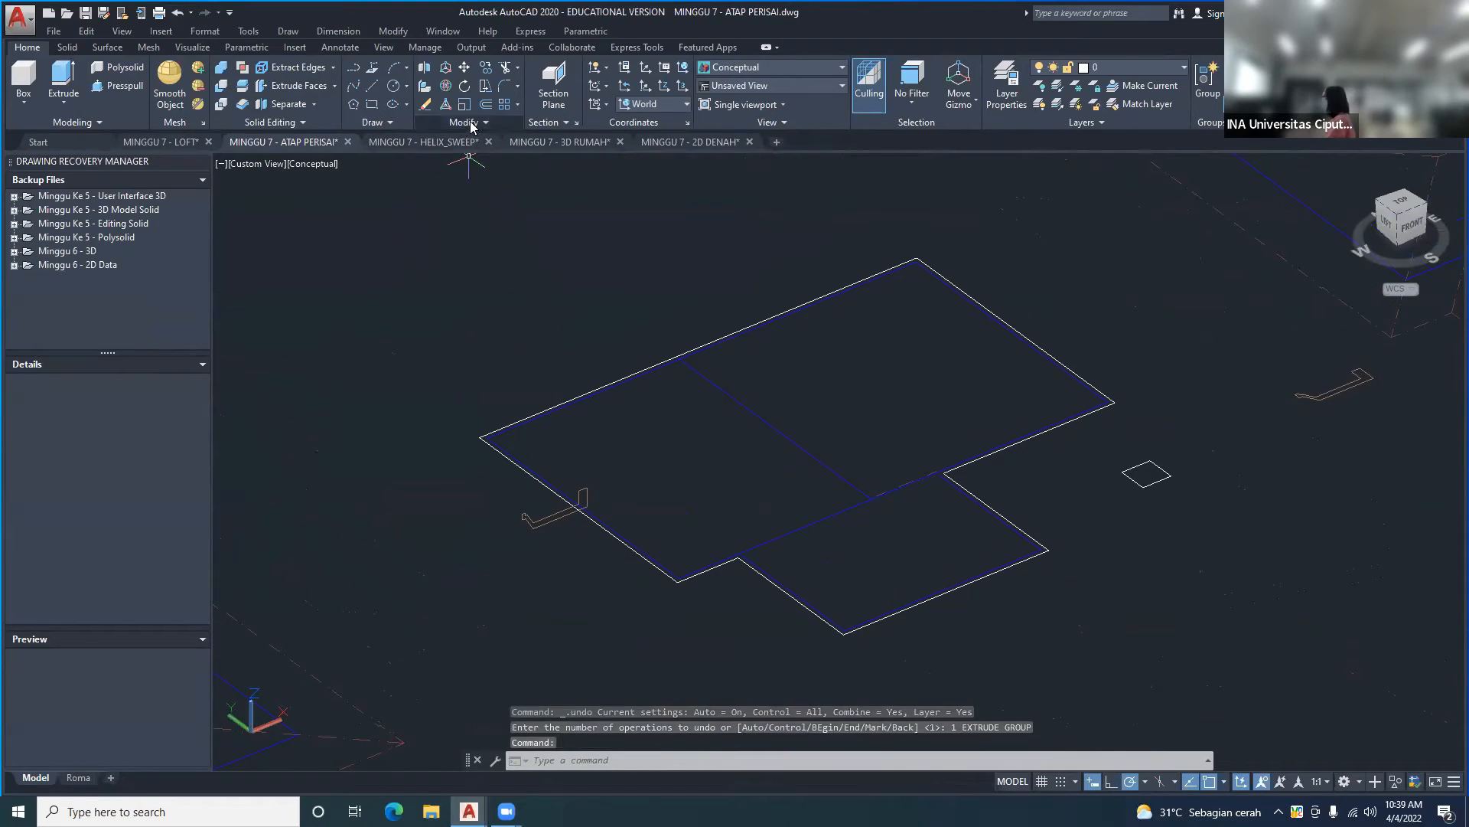
- Sweep the eave profile as a solid along the outer wall polyline, with the base point where its upright part meets the polyline
{"action": "left_click", "coordinate": [69, 103]}
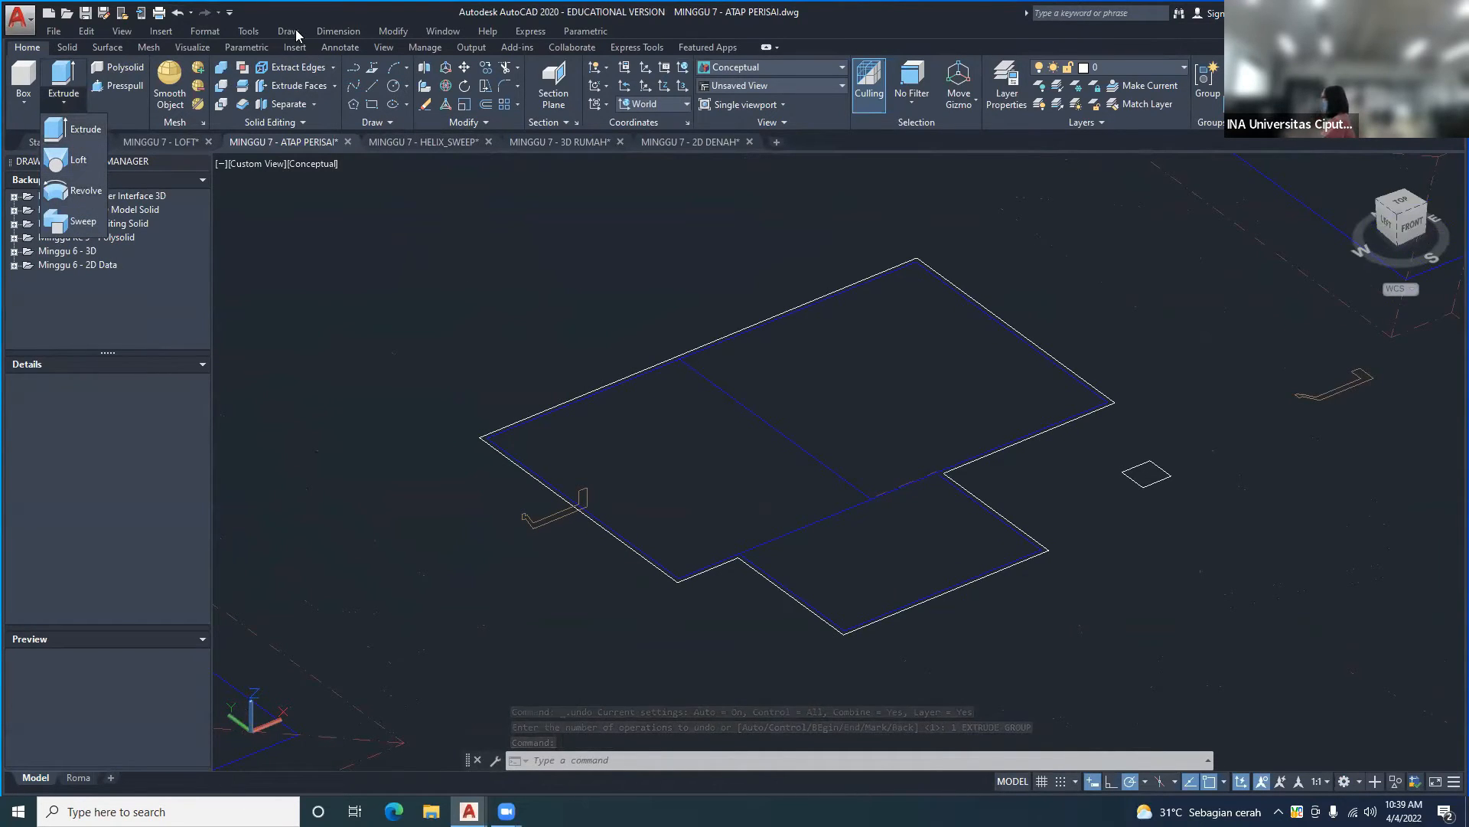
{"action": "key", "text": "Escape"}
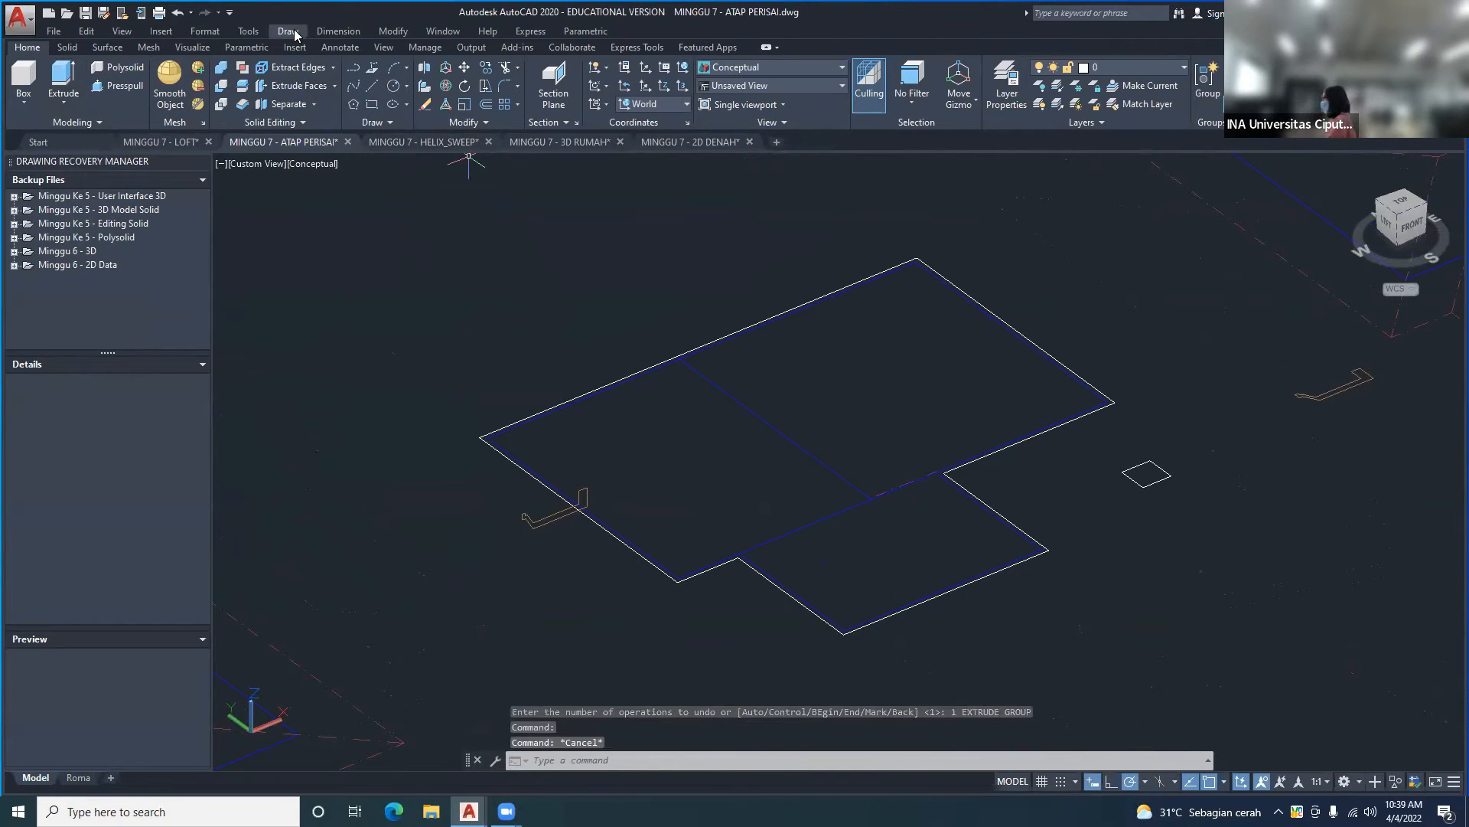
{"action": "left_click", "coordinate": [288, 31]}
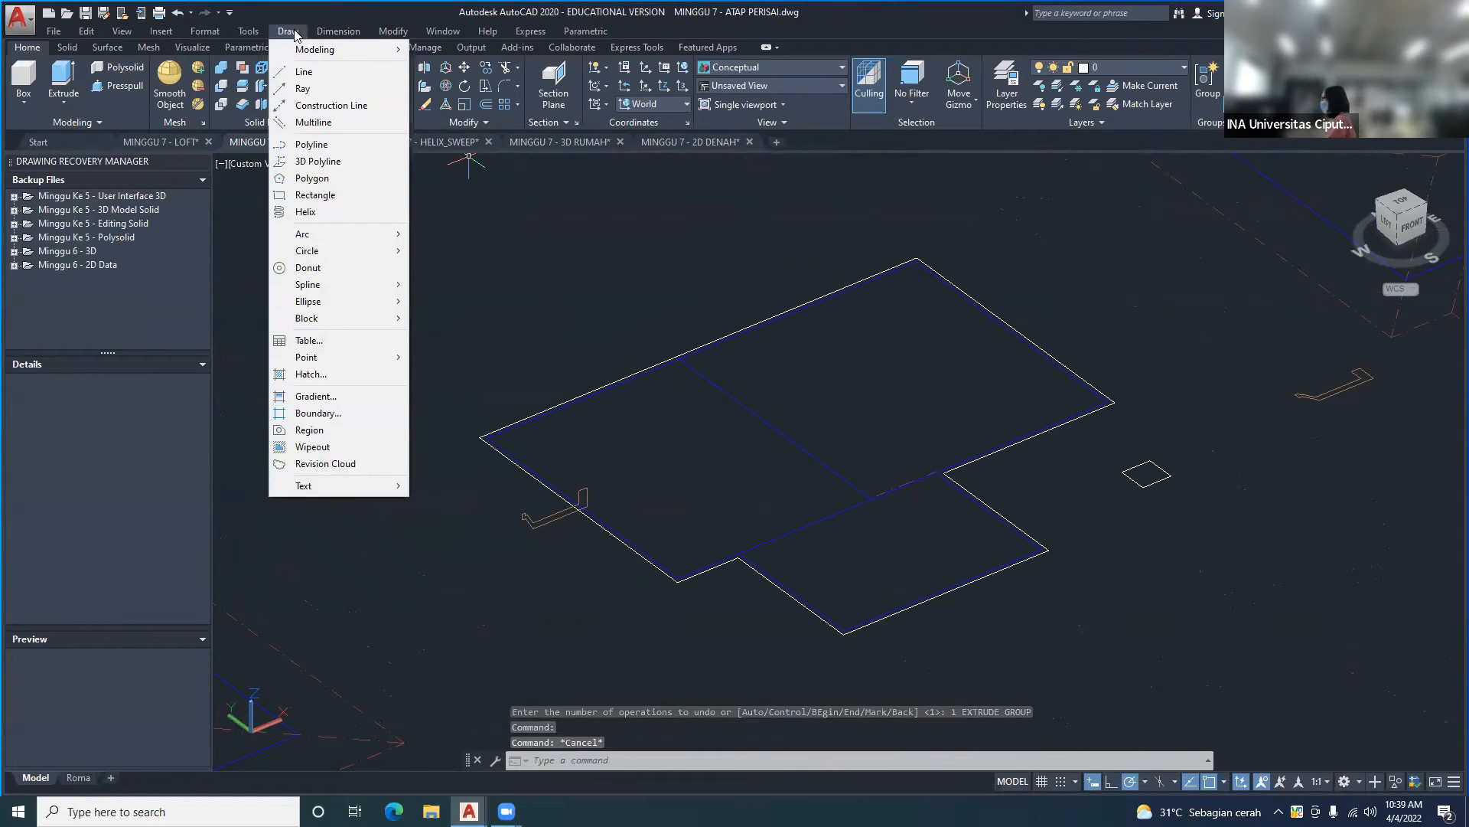
{"action": "mouse_move", "coordinate": [329, 49]}
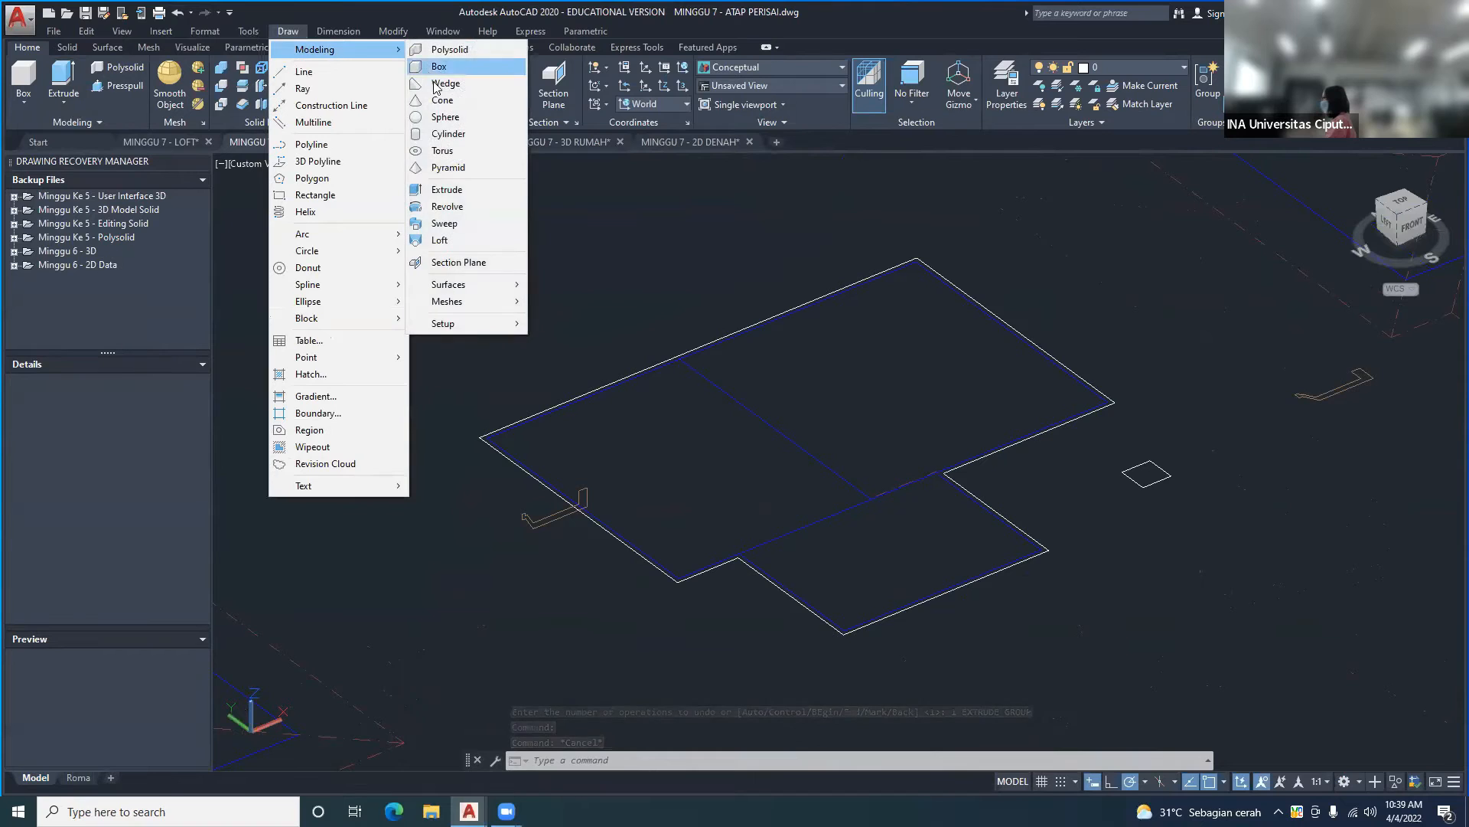
{"action": "left_click", "coordinate": [480, 223]}
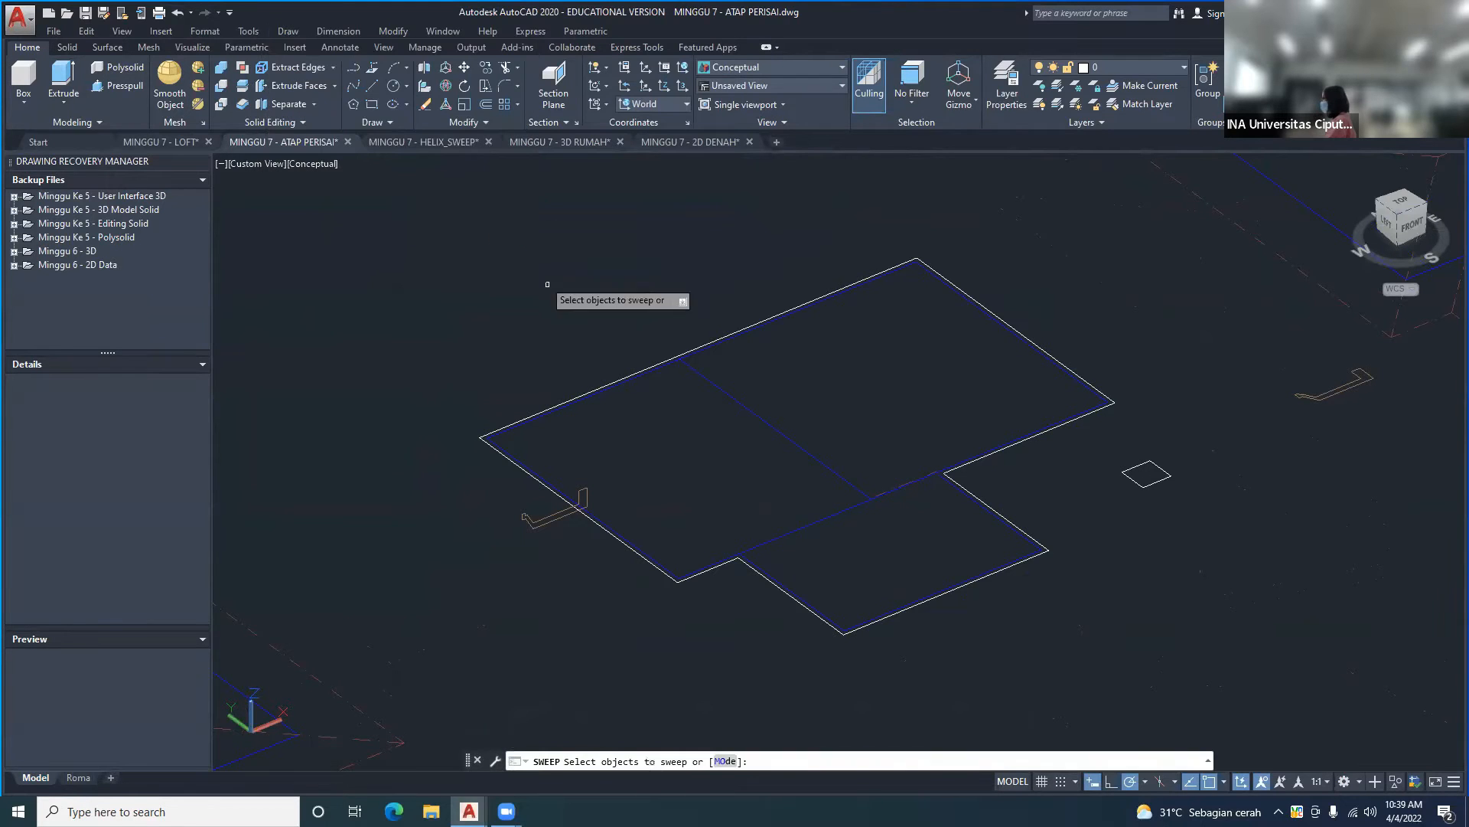
{"action": "left_click", "coordinate": [587, 489]}
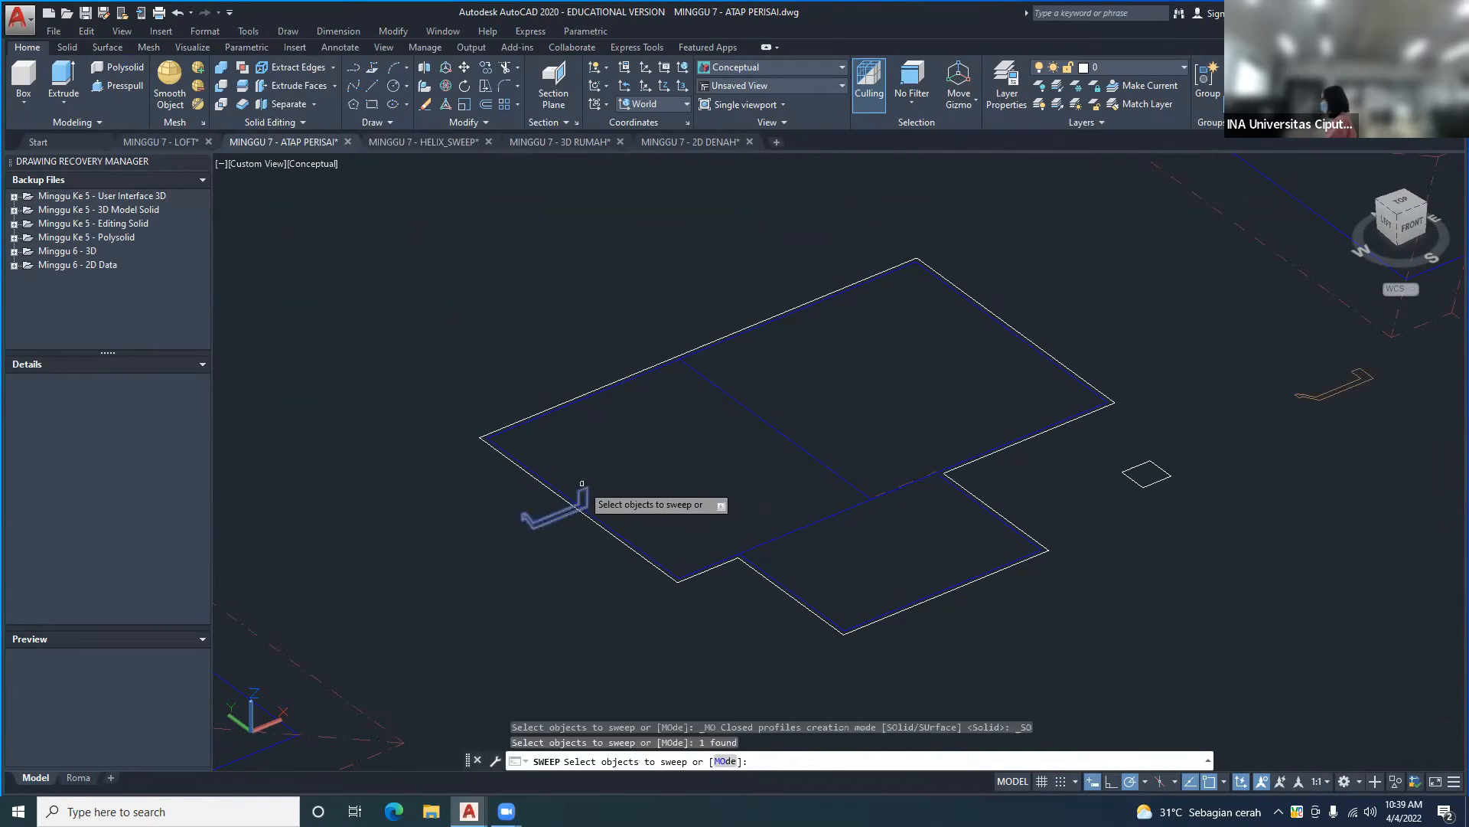
{"action": "key", "text": "Return"}
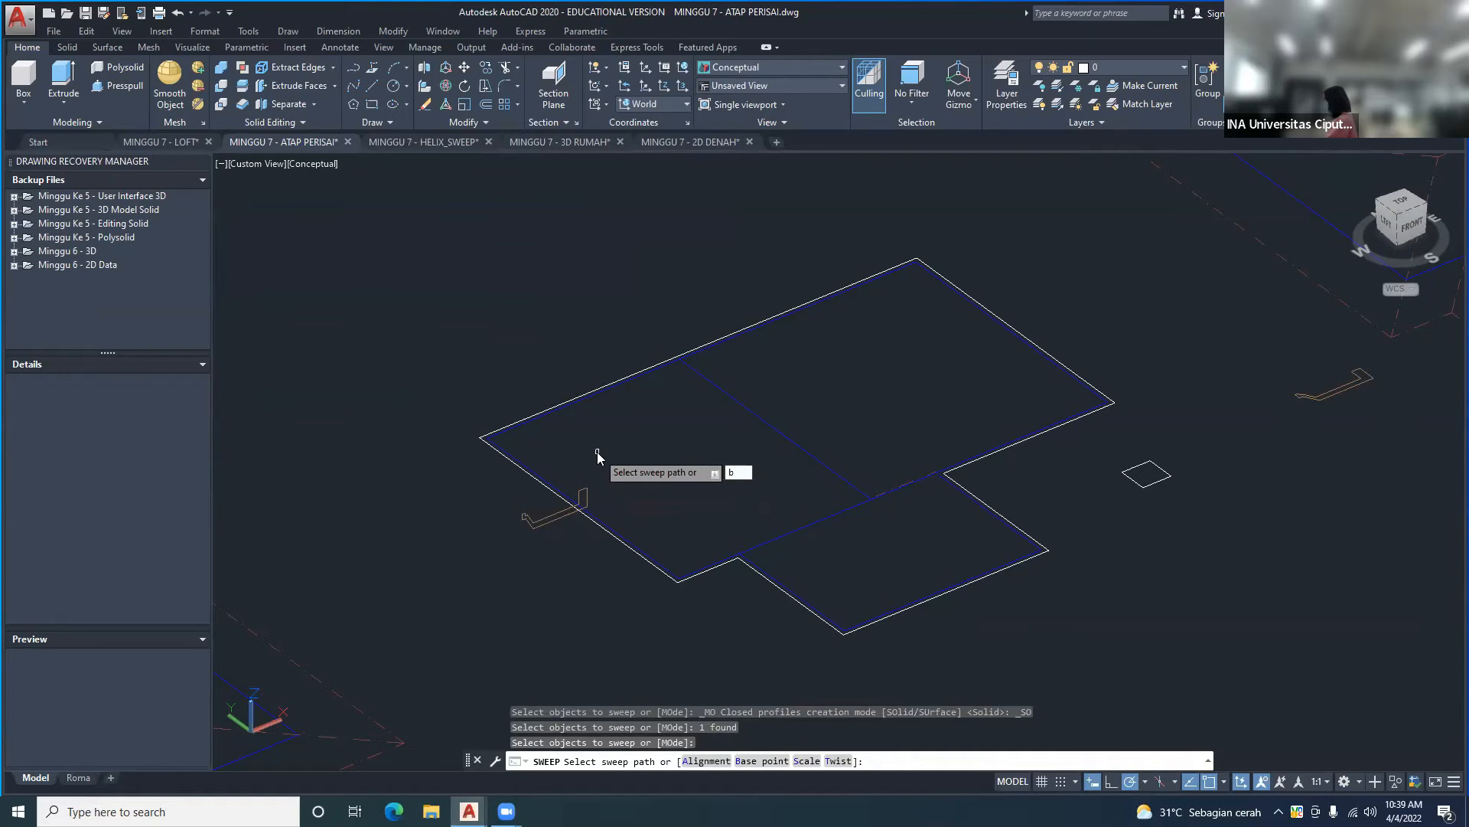
{"action": "key", "text": "Return"}
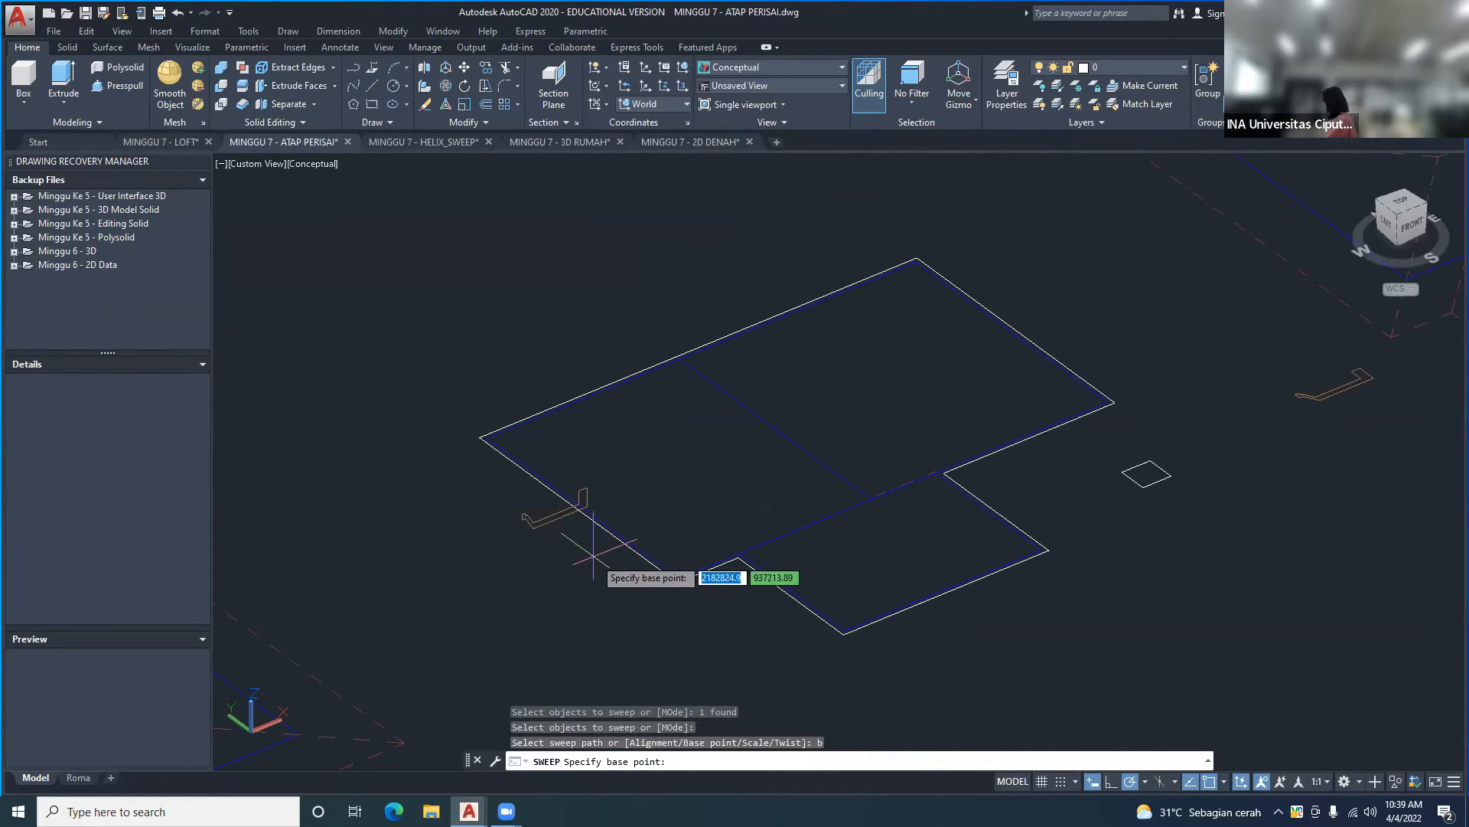
{"action": "left_click", "coordinate": [579, 509]}
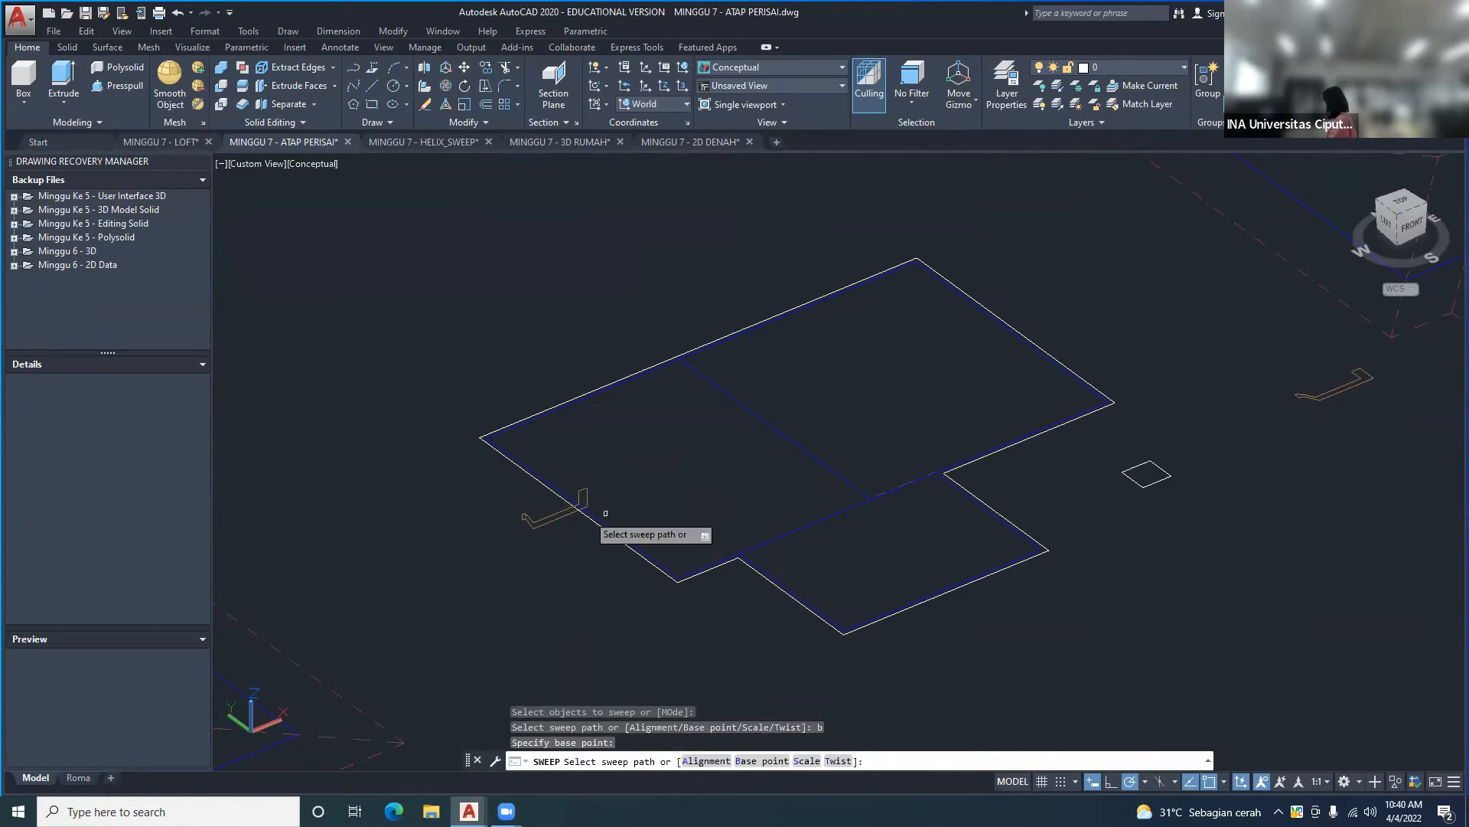
{"action": "left_click", "coordinate": [700, 573]}
- Inspect the swept eave from several angles alongside the earlier eaves and roof plans
{"action": "scroll", "coordinate": [697, 536], "scroll_direction": "down", "scroll_amount": 3}
{"action": "middle_click_drag", "start_coordinate": [694, 395], "coordinate": [882, 437], "text": "shift"}
{"action": "scroll", "coordinate": [882, 439], "scroll_direction": "up", "scroll_amount": 2}
{"action": "middle_click_drag", "start_coordinate": [753, 386], "coordinate": [812, 633], "text": "shift"}
{"action": "key", "text": "ctrl+z"}
{"action": "middle_click_drag", "start_coordinate": [767, 528], "coordinate": [673, 534]}
{"action": "scroll", "coordinate": [673, 533], "scroll_direction": "up", "scroll_amount": 2}
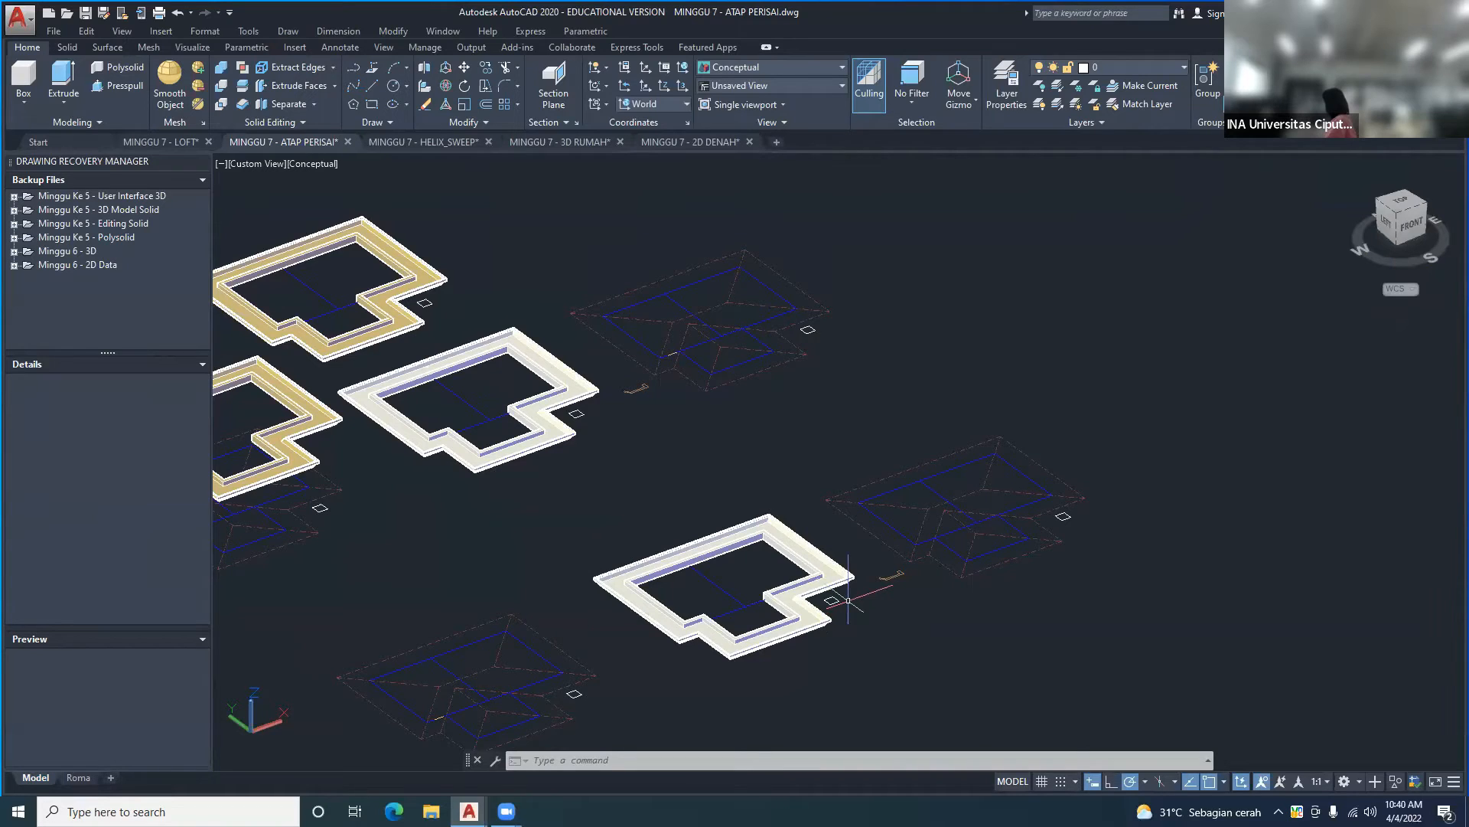
{"action": "mouse_move", "coordinate": [580, 608]}
{"action": "middle_mouse_down"}
{"action": "mouse_move", "coordinate": [617, 600]}
{"action": "mouse_move", "coordinate": [682, 514]}
{"action": "mouse_move", "coordinate": [712, 499]}
{"action": "middle_mouse_up"}
- Turn the DINDING layer back on to show the walls with the eaves
{"action": "left_click", "coordinate": [1133, 67]}
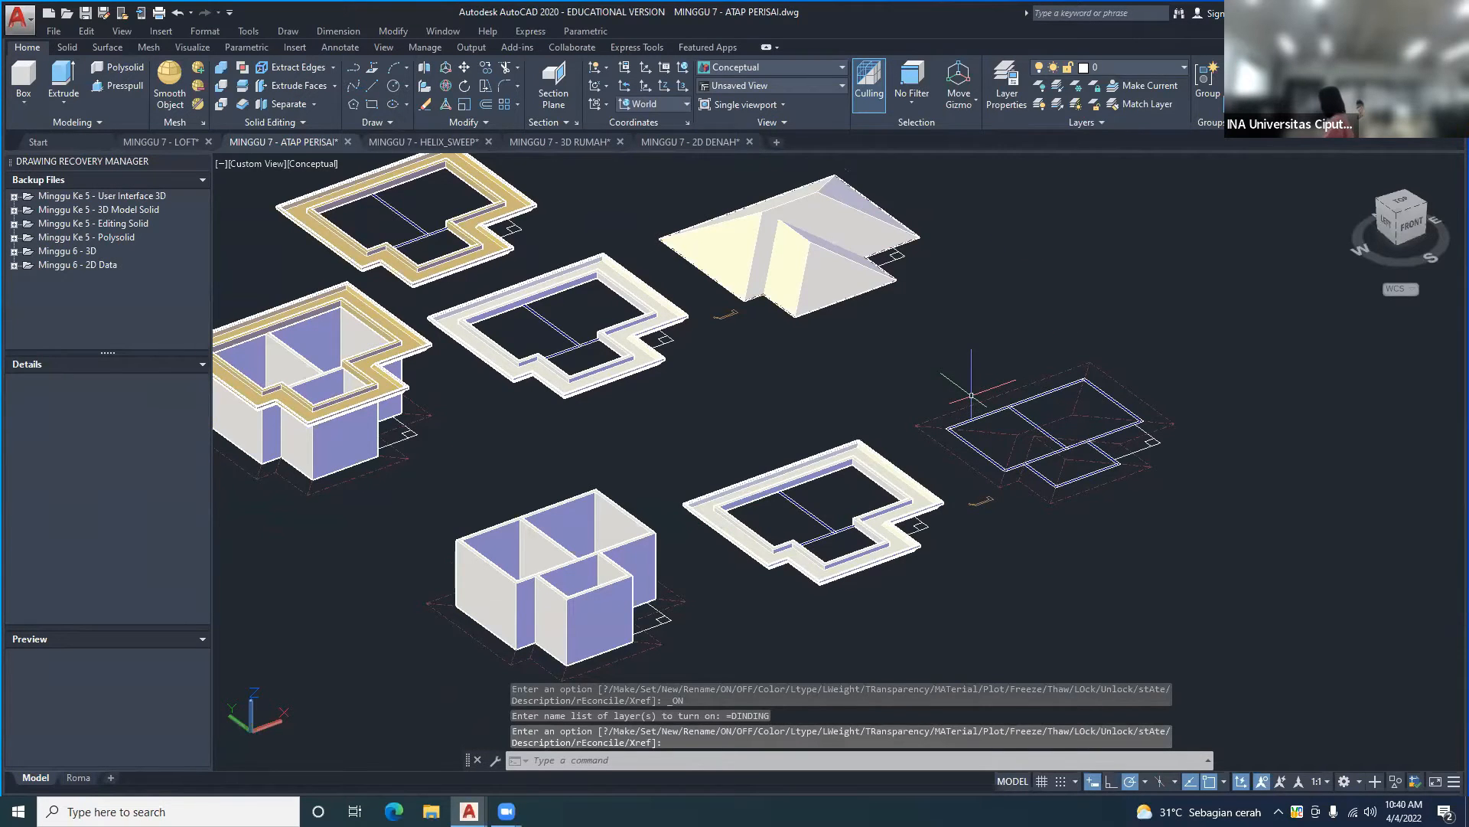
{"action": "middle_click_drag", "start_coordinate": [910, 433], "coordinate": [936, 395]}
{"action": "key", "text": "Return"}
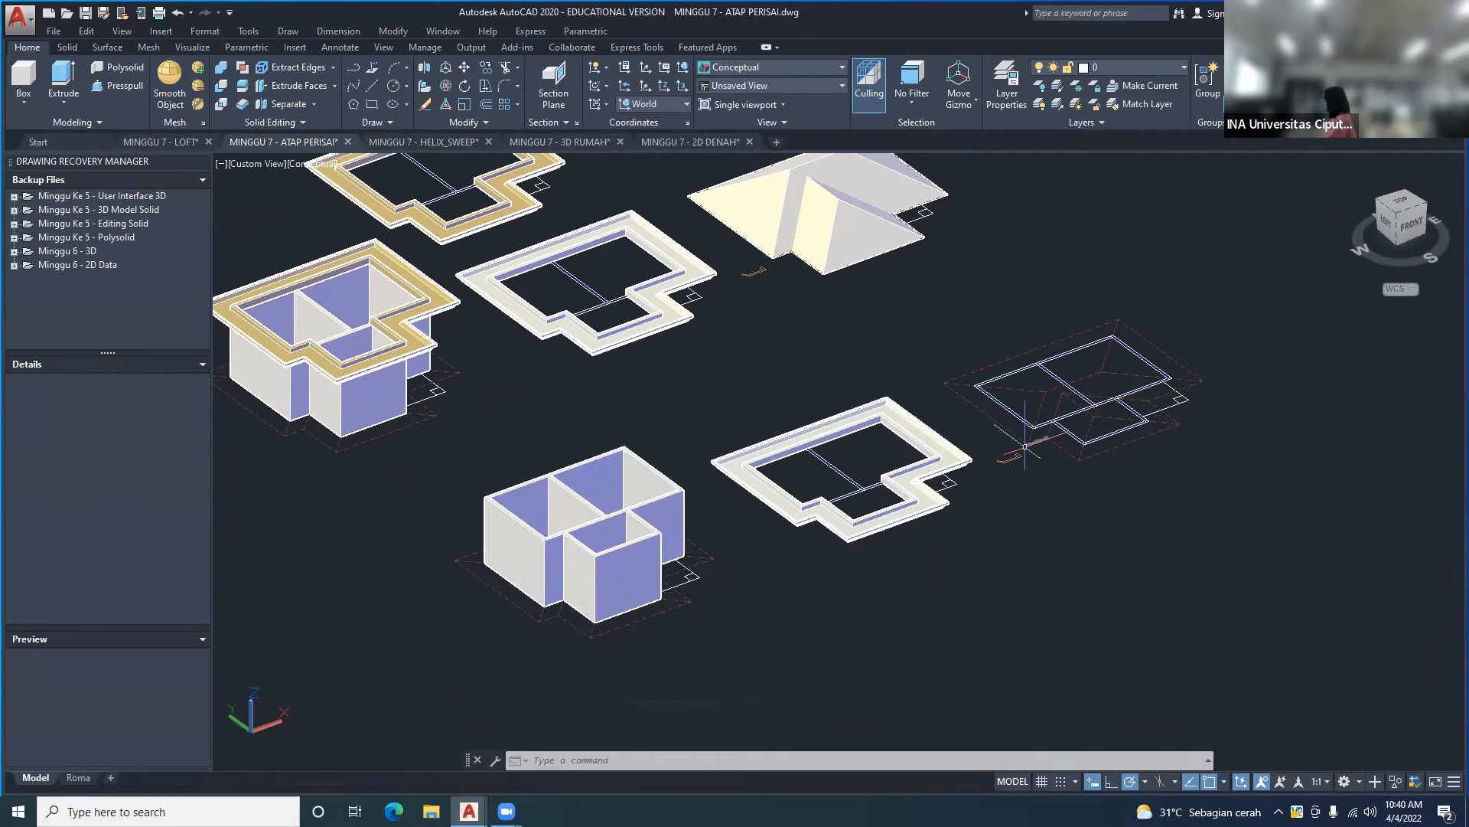
- Set the visual style to X-Ray and check the swept eave next to the walled house
{"action": "scroll", "coordinate": [892, 473], "scroll_direction": "up", "scroll_amount": 2}
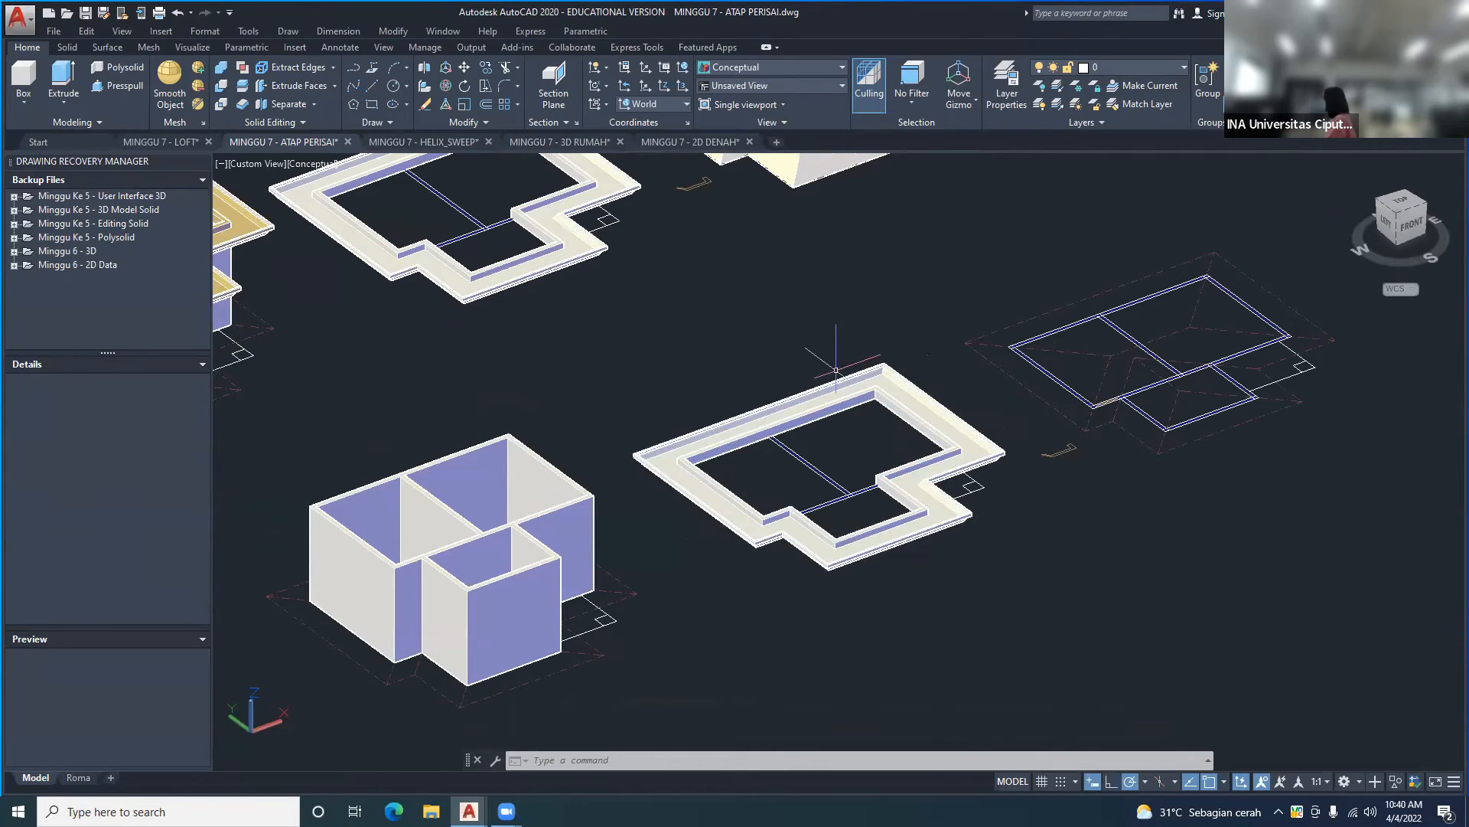
{"action": "left_click", "coordinate": [825, 70]}
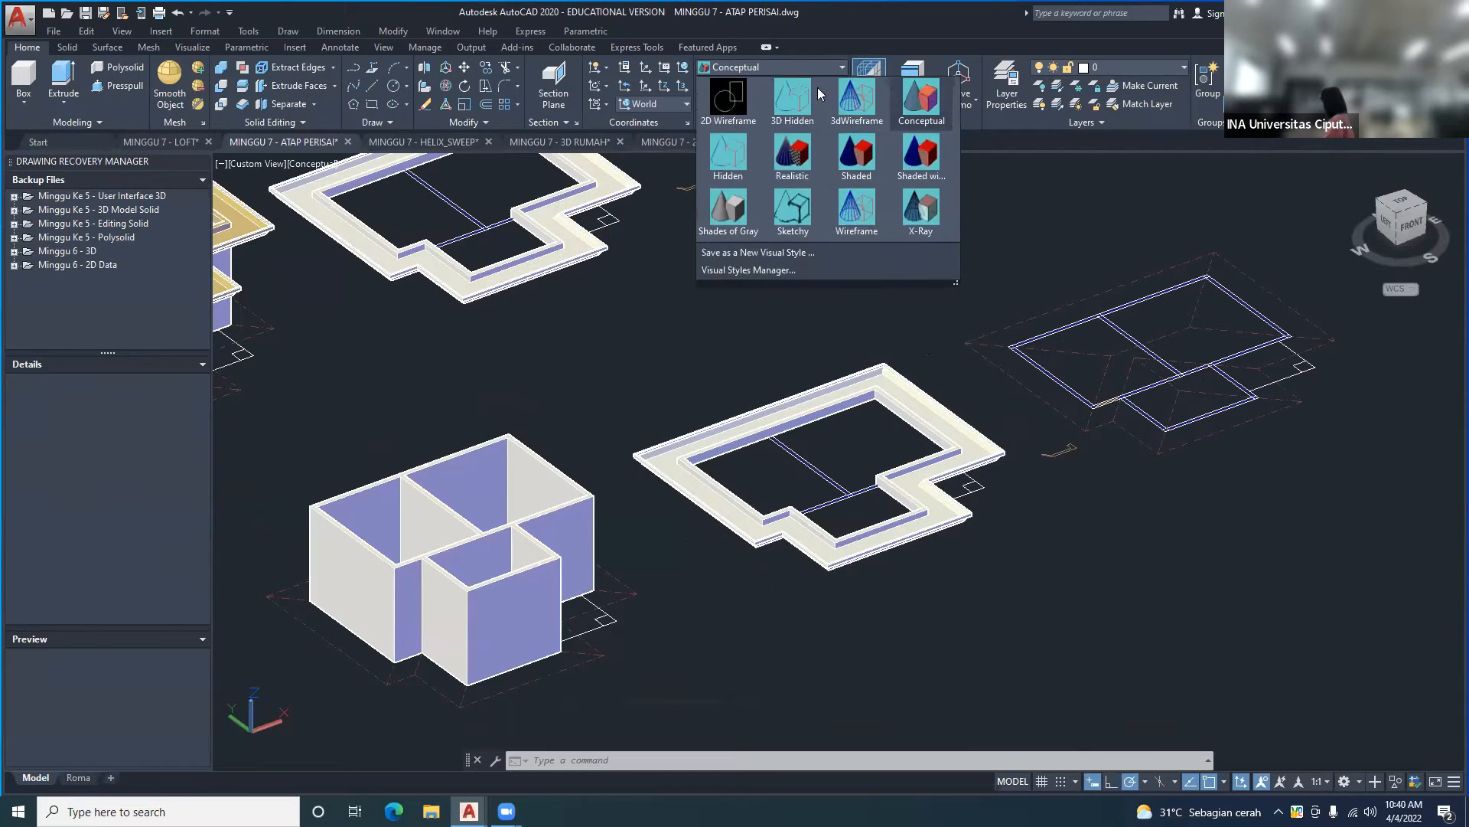
{"action": "left_click", "coordinate": [932, 209]}
{"action": "scroll", "coordinate": [790, 463], "scroll_direction": "up", "scroll_amount": 2}
{"action": "mouse_move", "coordinate": [790, 463]}
{"action": "middle_mouse_down"}
{"action": "mouse_move", "coordinate": [847, 333]}
{"action": "mouse_move", "coordinate": [893, 353]}
{"action": "mouse_move", "coordinate": [473, 124]}
{"action": "mouse_move", "coordinate": [464, 70]}
{"action": "middle_mouse_up"}
{"action": "scroll", "coordinate": [836, 428], "scroll_direction": "up", "scroll_amount": 2}
{"action": "scroll", "coordinate": [839, 302], "scroll_direction": "down", "scroll_amount": 3}
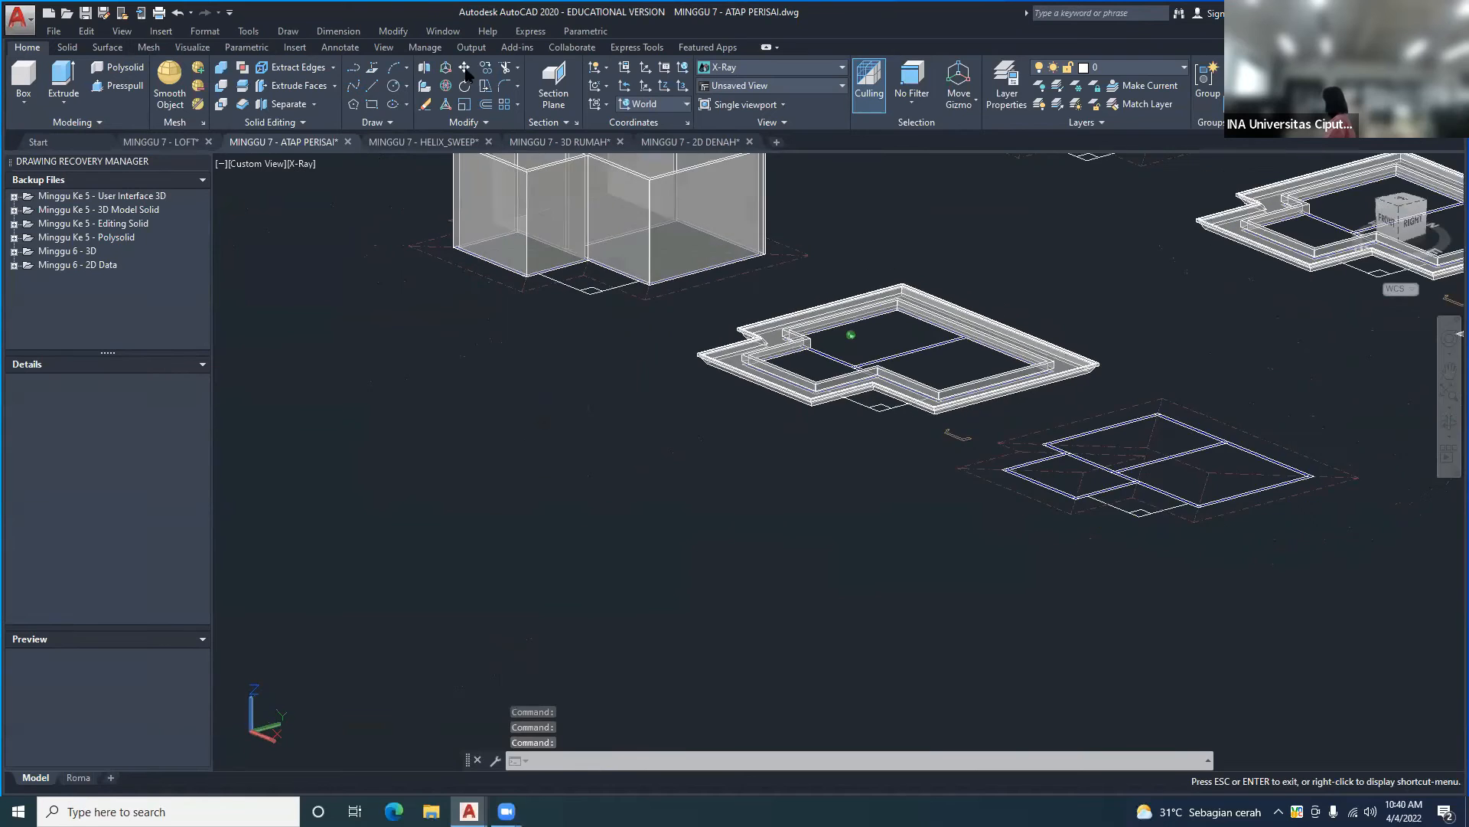
- Move the swept eave onto the walled house, from the small square marker beside it to the house's matching marker
{"action": "left_click", "coordinate": [464, 70]}
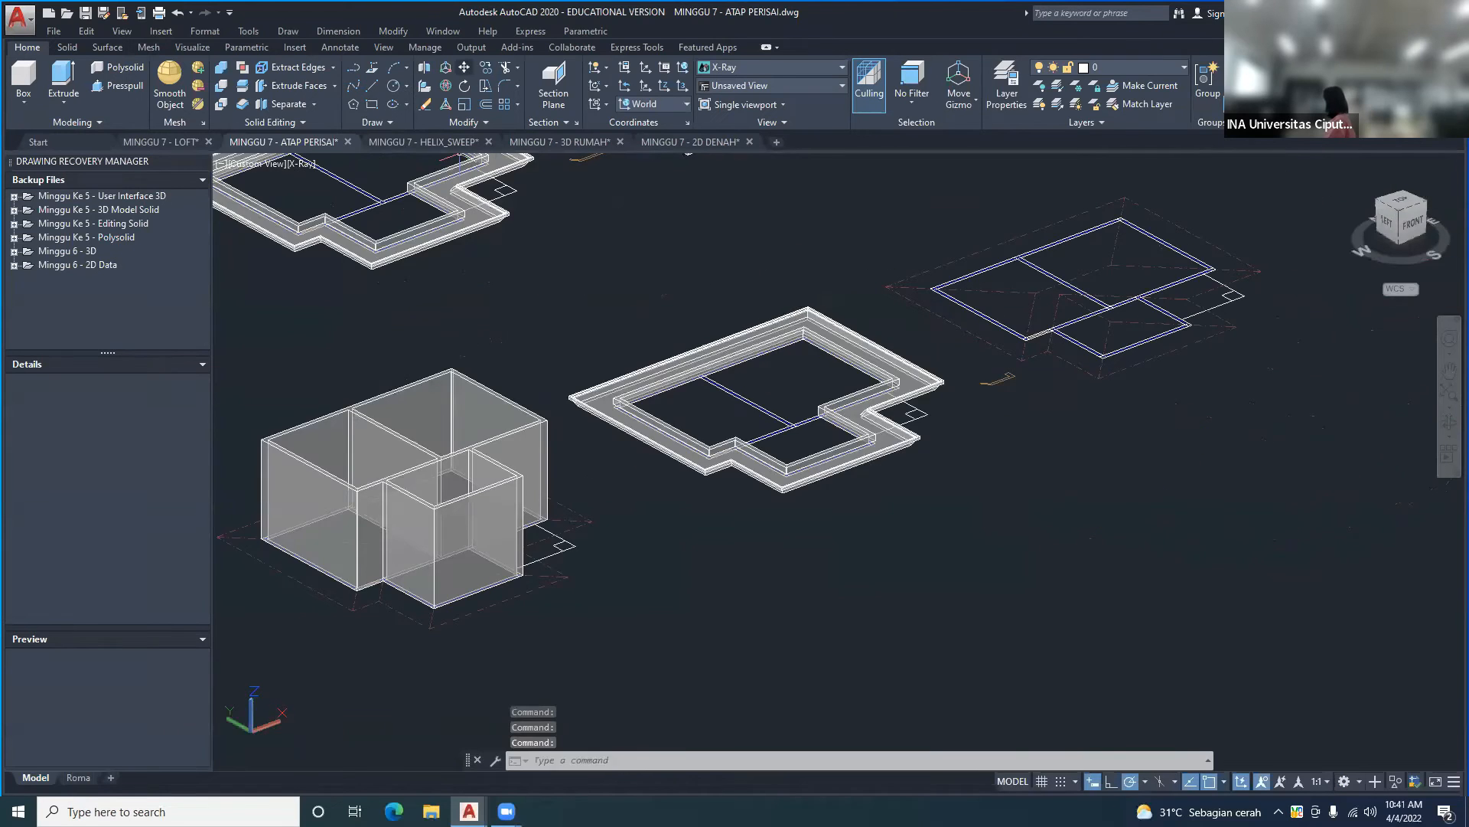
{"action": "left_click", "coordinate": [906, 446]}
{"action": "key", "text": "Return"}
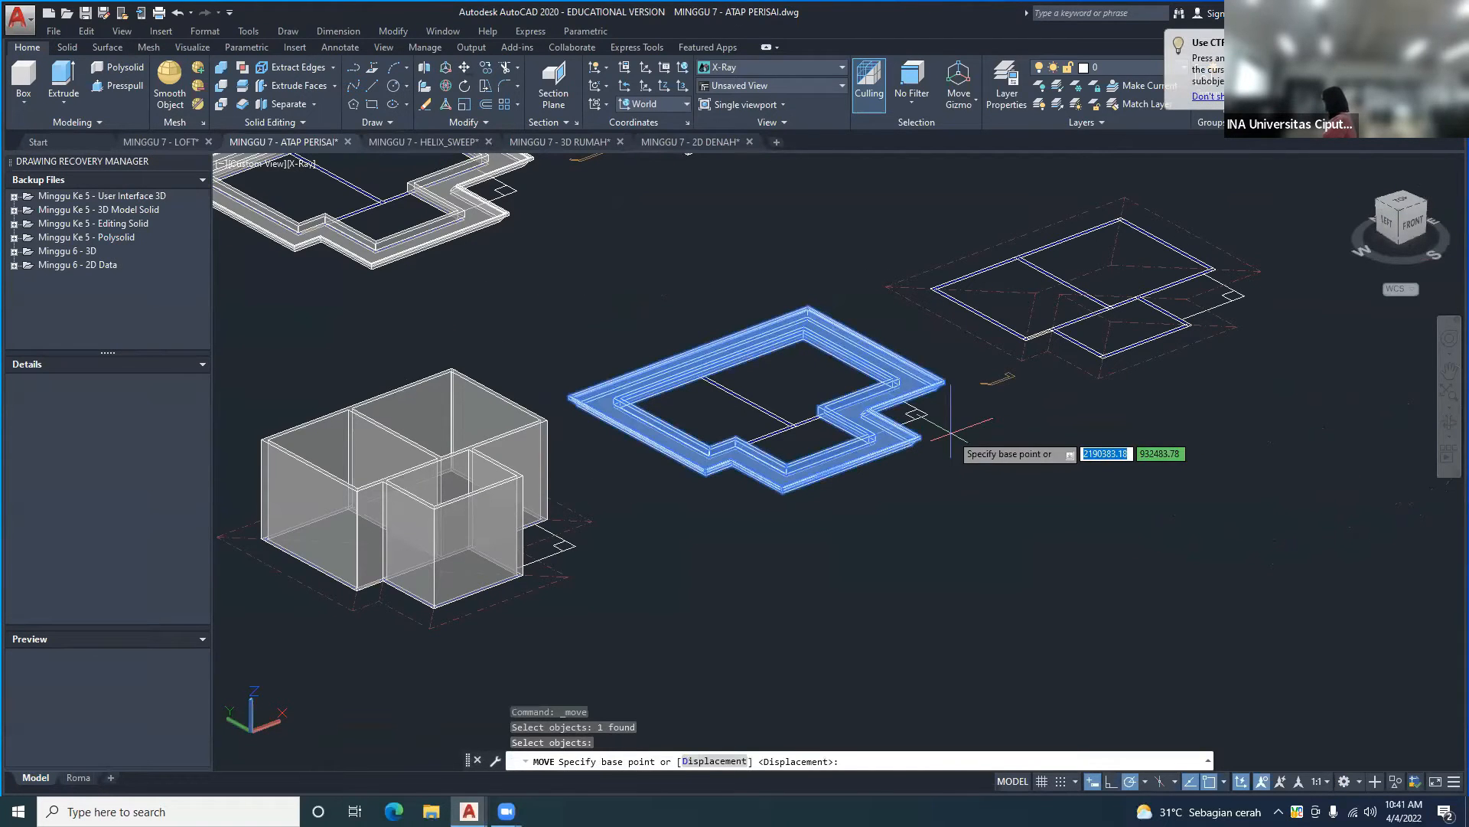
{"action": "left_click", "coordinate": [926, 414]}
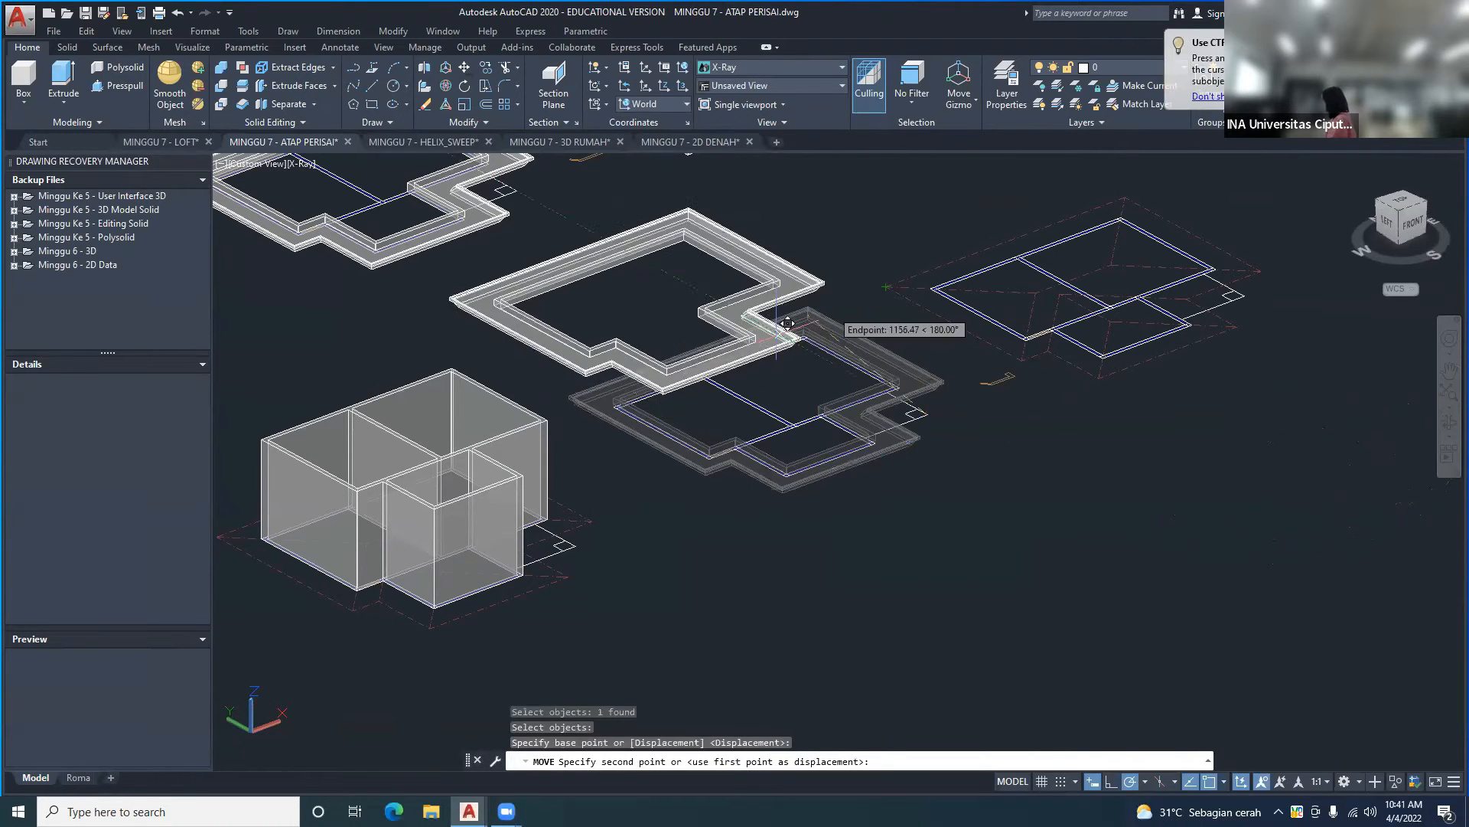
{"action": "left_click", "coordinate": [576, 546]}
{"action": "middle_click_drag", "start_coordinate": [582, 548], "coordinate": [673, 677], "text": "shift"}
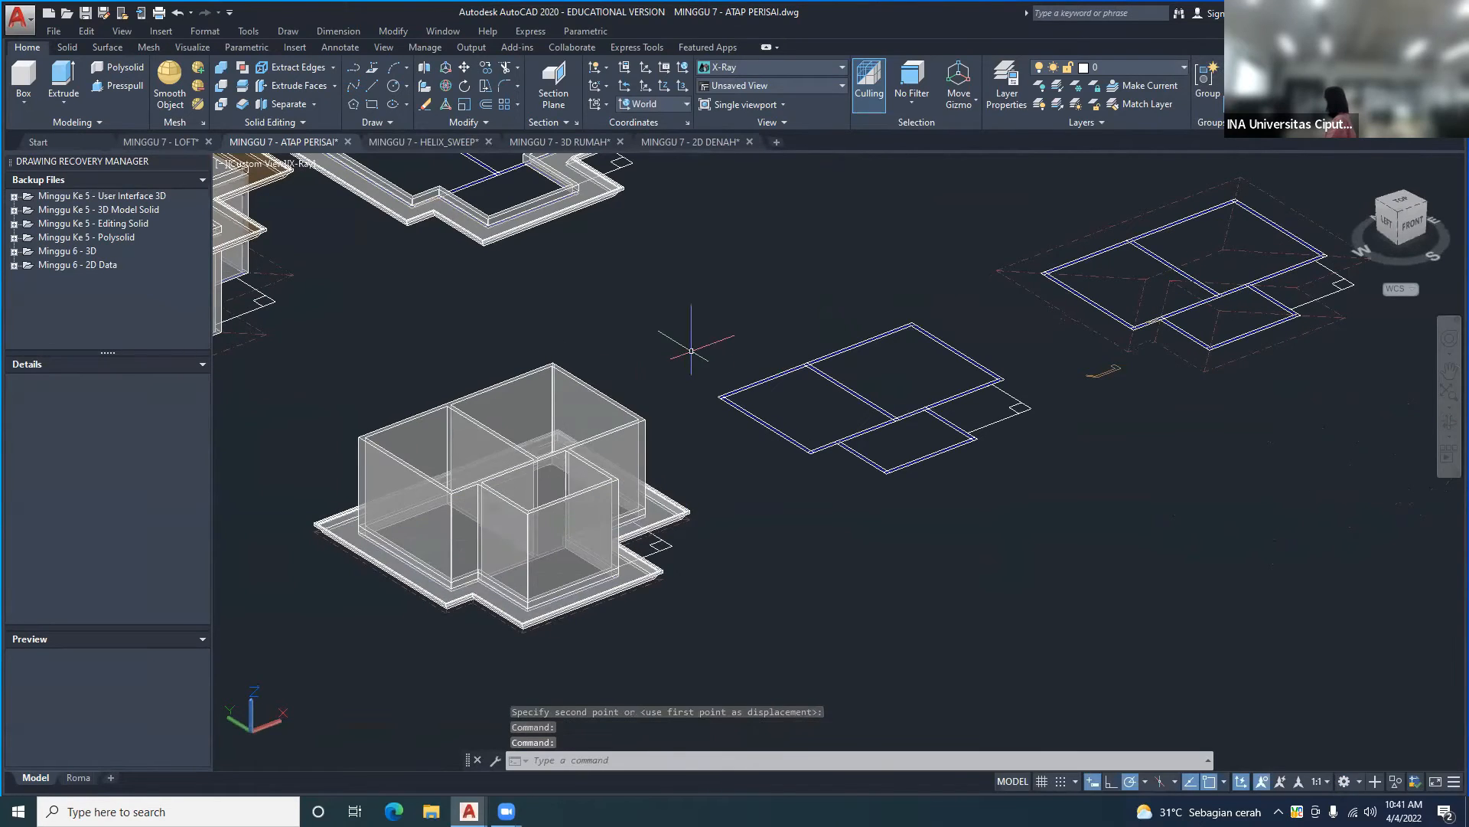
- Move the eave straight up from the base of a wall corner to the top of the house walls
{"action": "left_click", "coordinate": [393, 31]}
{"action": "left_click", "coordinate": [408, 267]}
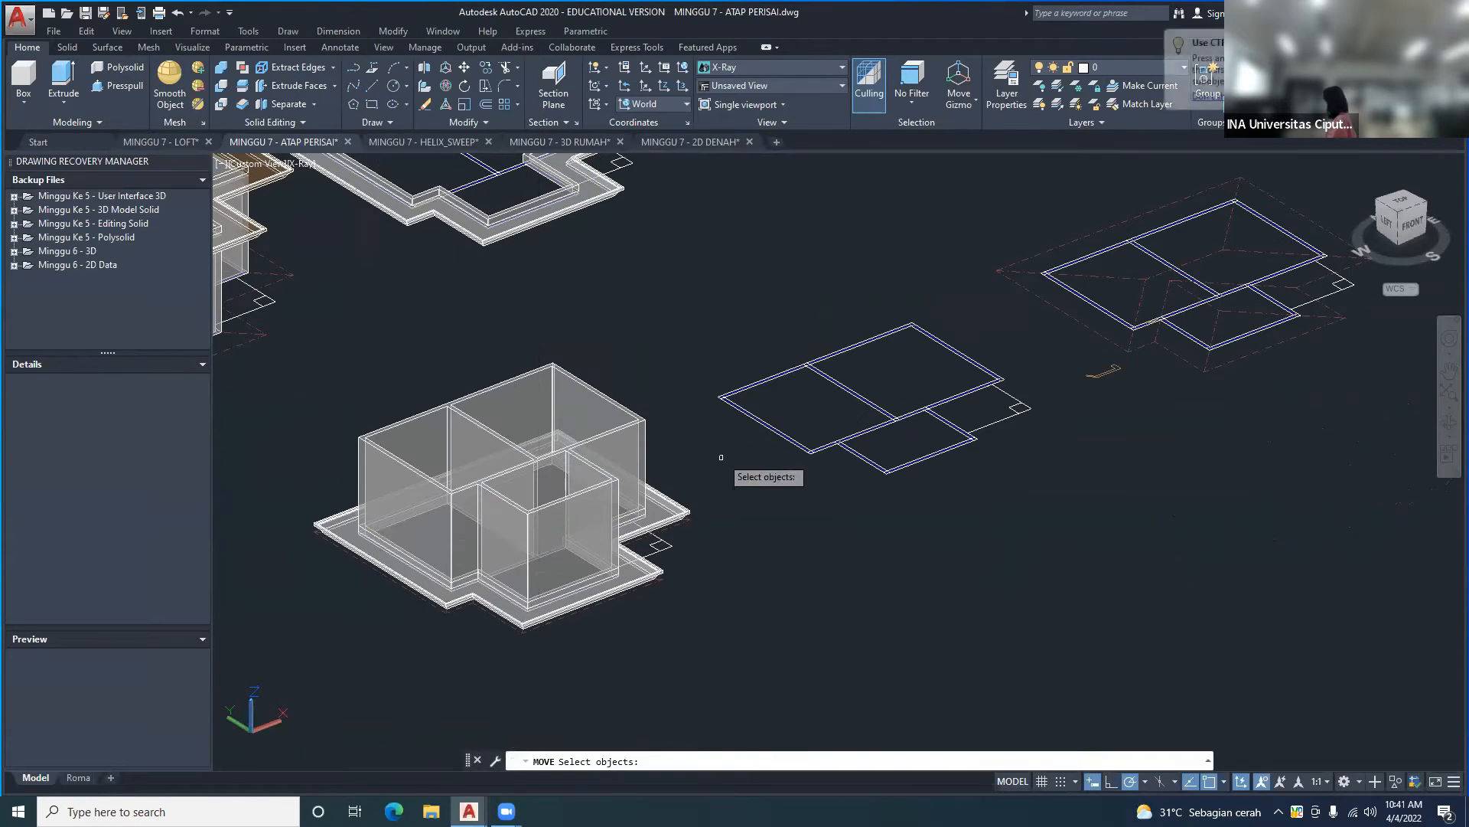
{"action": "left_click", "coordinate": [678, 511]}
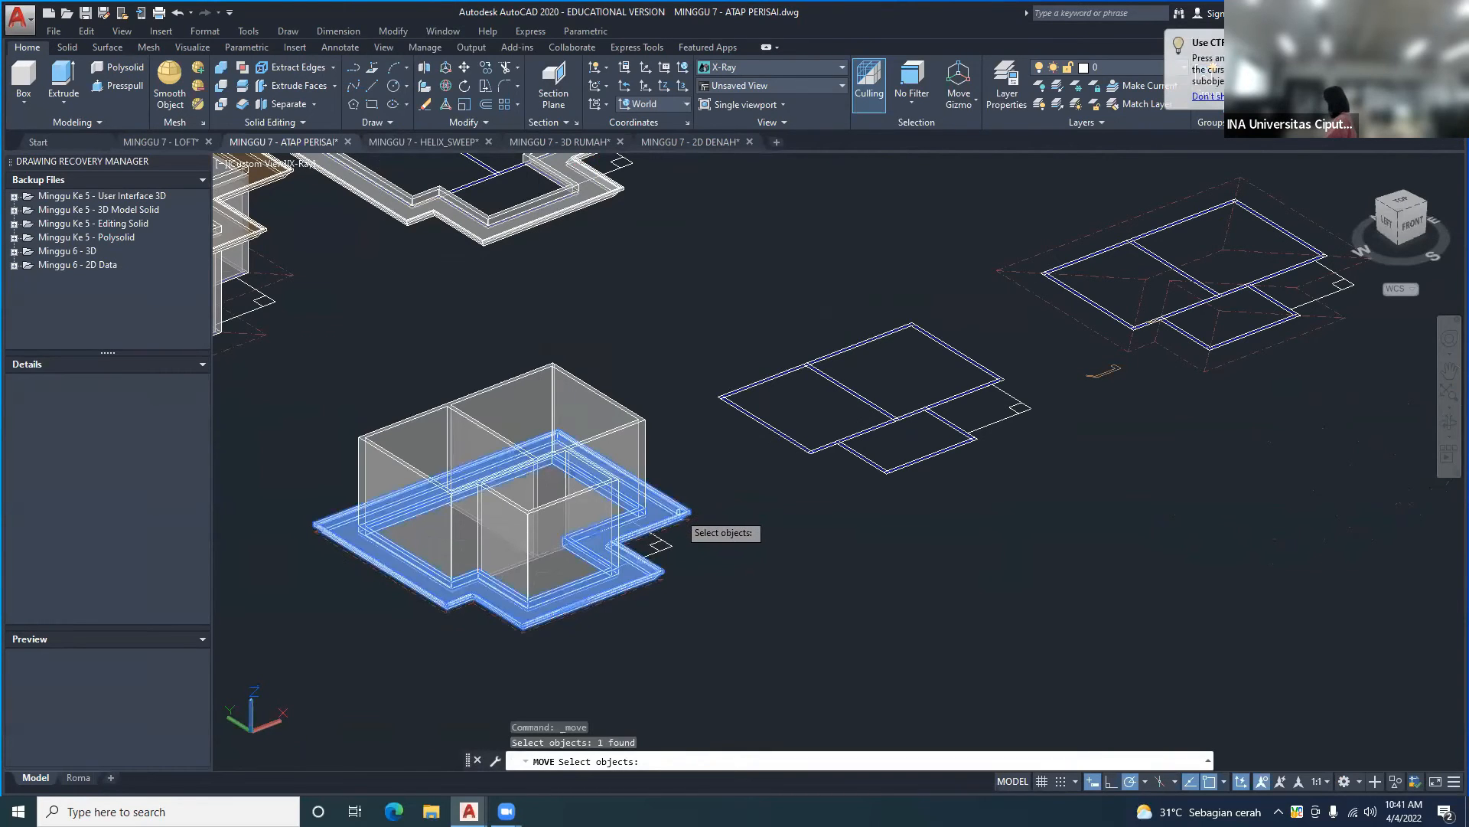
{"action": "key", "text": "Return"}
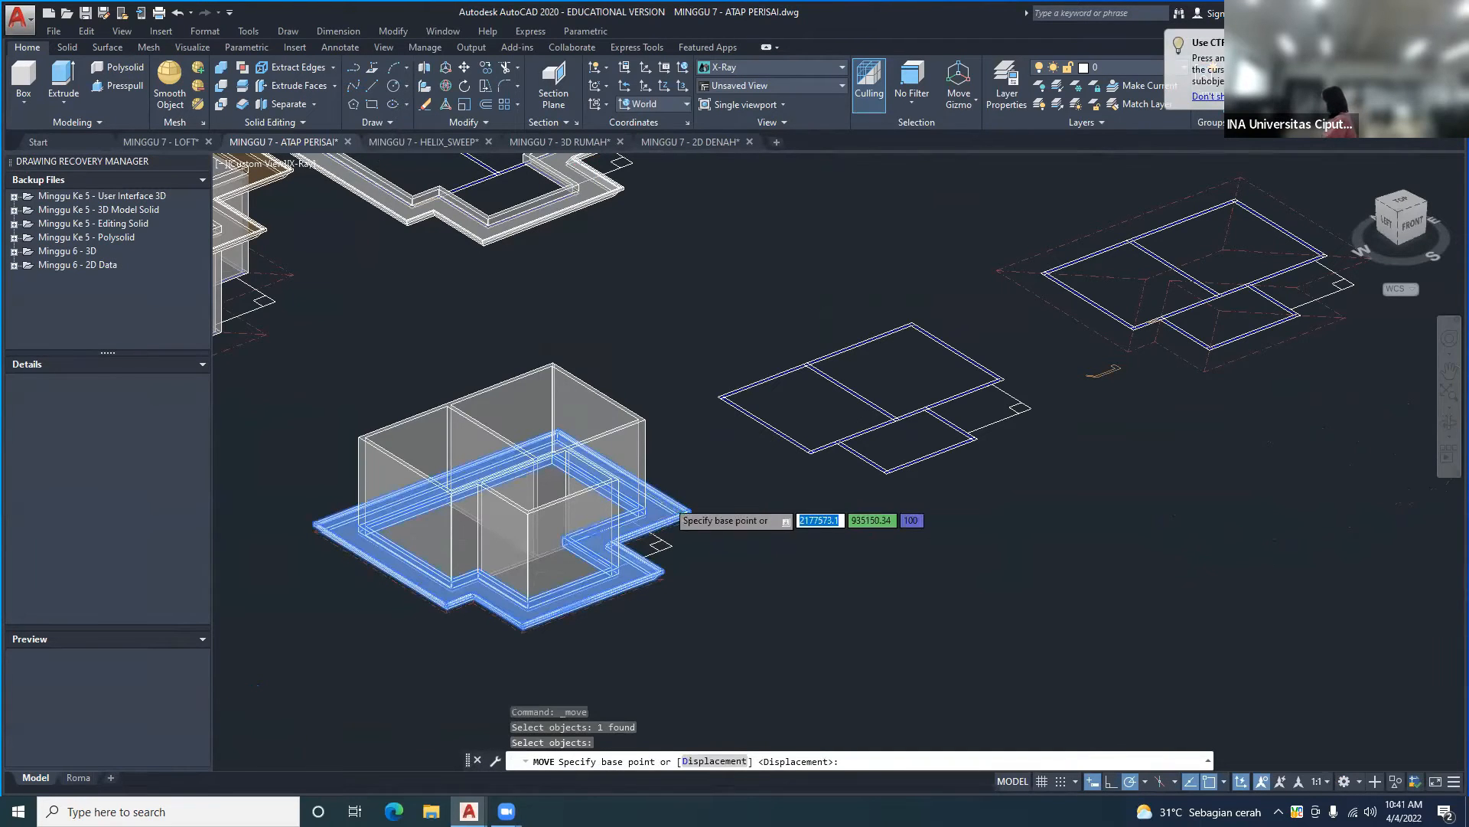
{"action": "scroll", "coordinate": [658, 513], "scroll_direction": "up", "scroll_amount": 3}
{"action": "scroll", "coordinate": [643, 524], "scroll_direction": "up", "scroll_amount": 4}
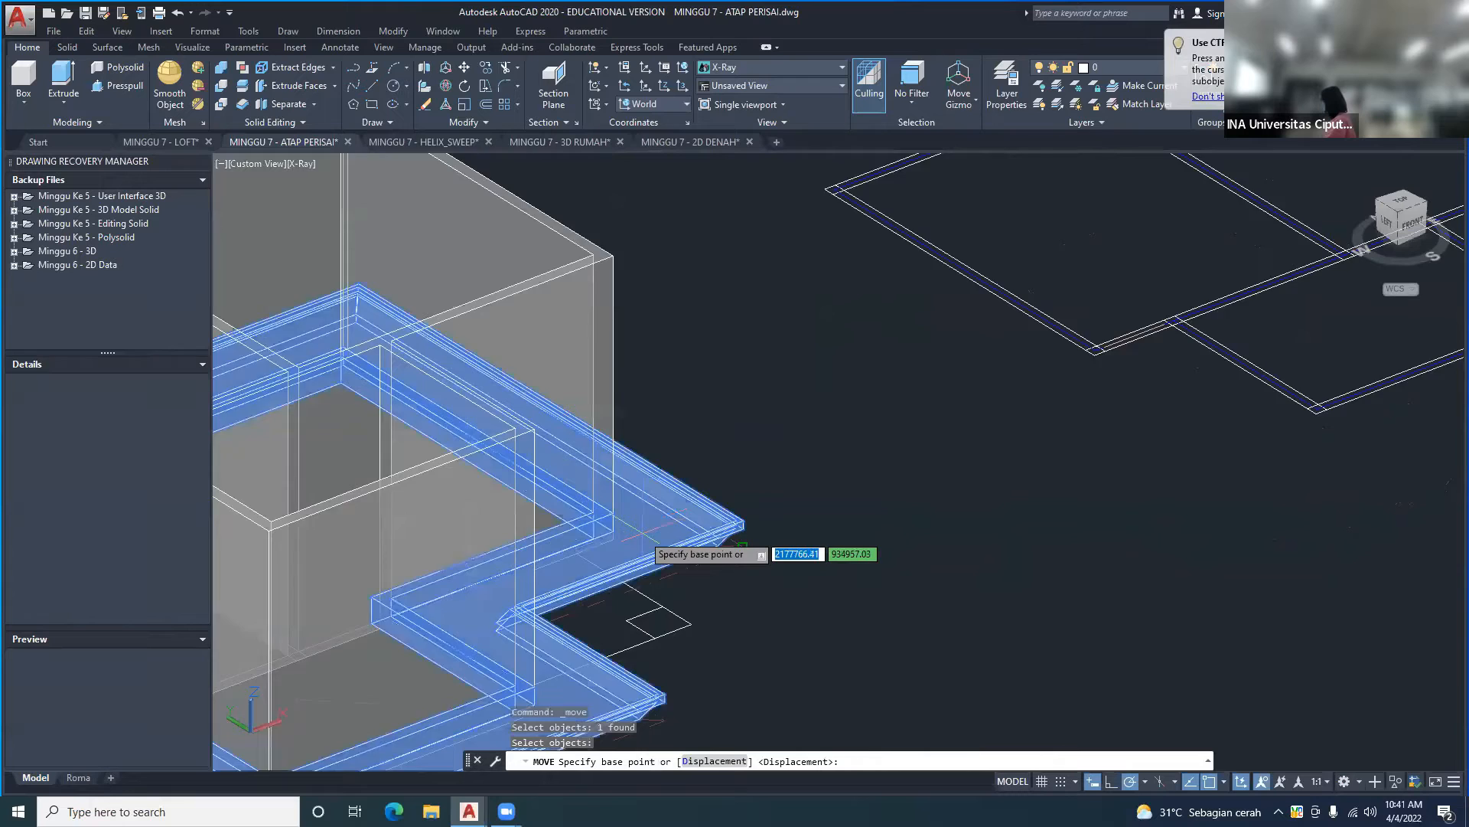
{"action": "left_click", "coordinate": [600, 541]}
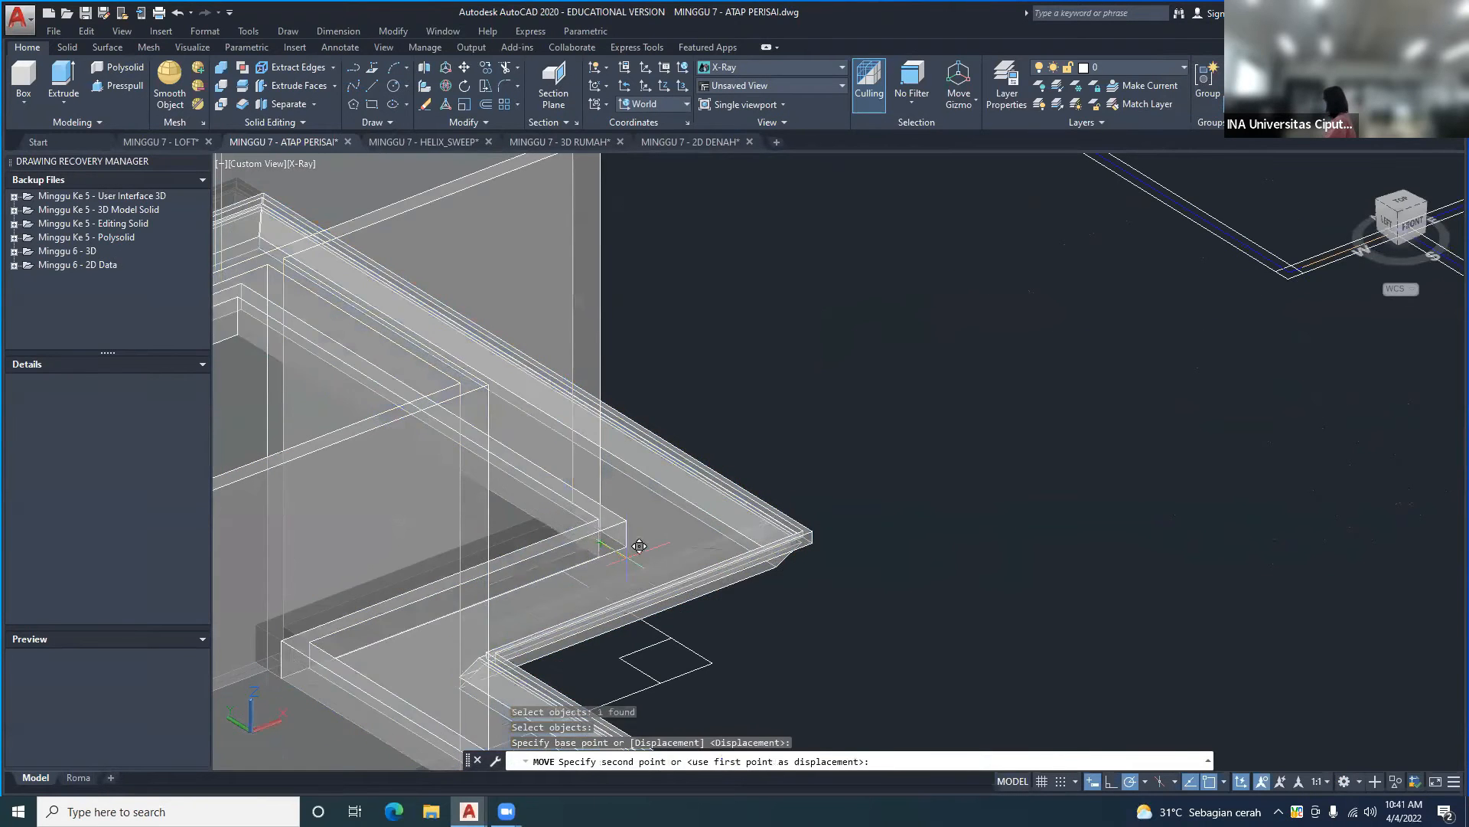
{"action": "middle_click_drag", "start_coordinate": [736, 426], "coordinate": [726, 701]}
{"action": "scroll", "coordinate": [846, 528], "scroll_direction": "down", "scroll_amount": 5}
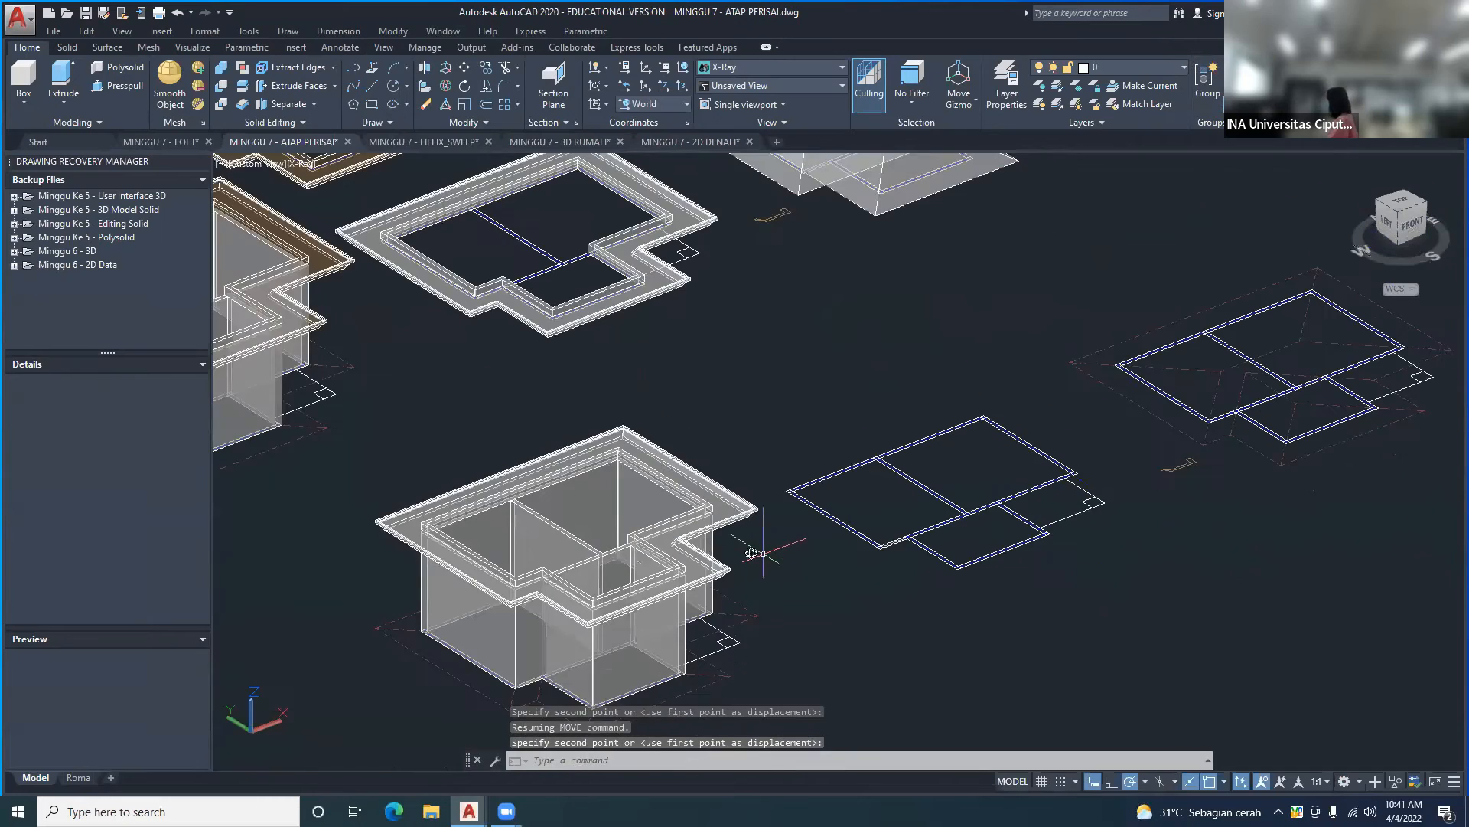
- Examine the house with its raised eave and compare it with the neighbouring eaves, roof and floor plans
{"action": "scroll", "coordinate": [763, 551], "scroll_direction": "down", "scroll_amount": 2}
{"action": "middle_click_drag", "start_coordinate": [767, 542], "coordinate": [949, 536], "text": "shift"}
{"action": "mouse_move", "coordinate": [674, 530]}
{"action": "middle_mouse_down", "text": "shift"}
{"action": "mouse_move", "coordinate": [767, 528]}
{"action": "mouse_move", "coordinate": [661, 490]}
{"action": "mouse_move", "coordinate": [690, 506]}
{"action": "middle_mouse_up", "text": "shift"}
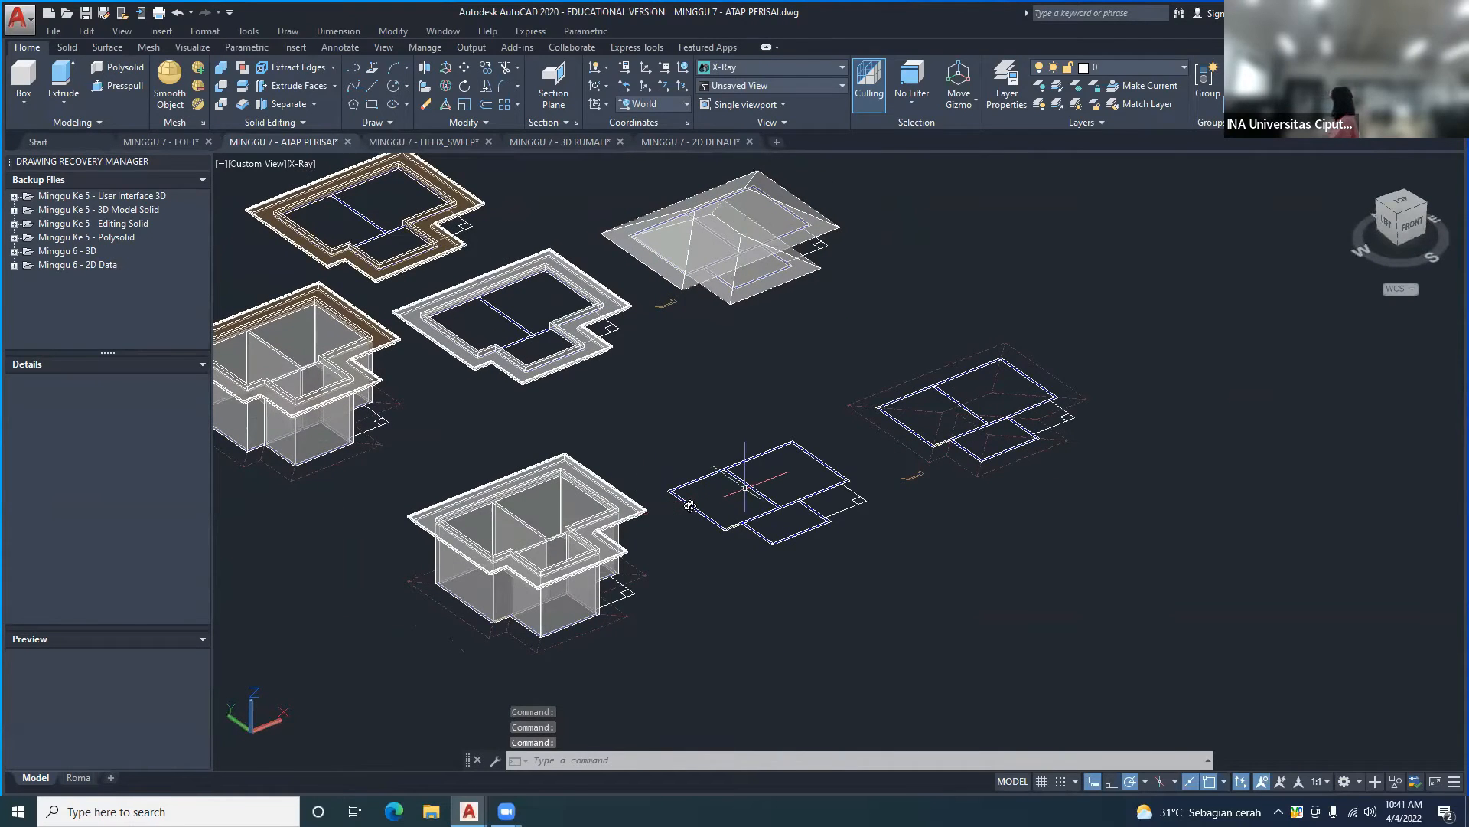
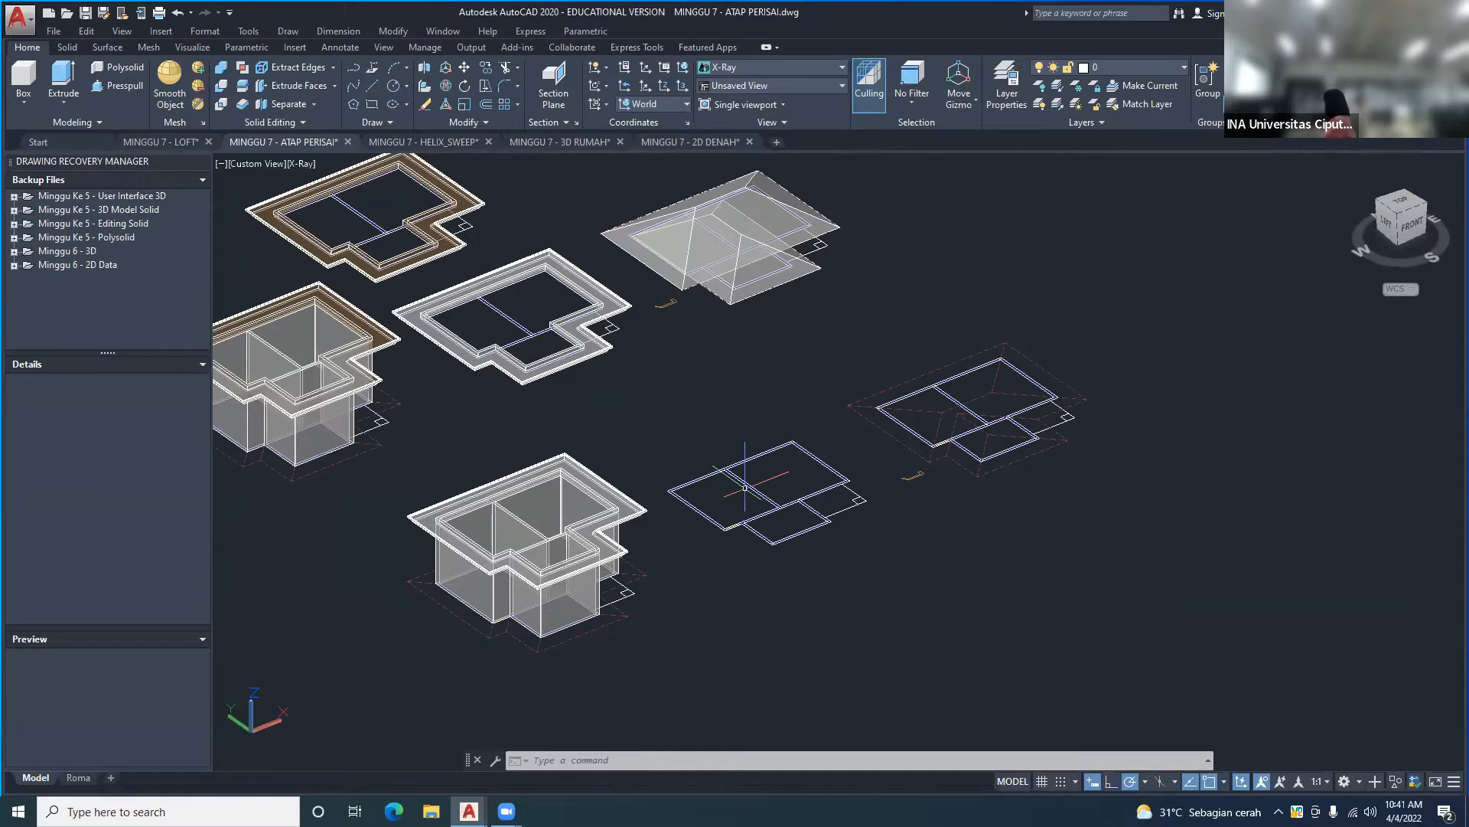
{"action": "scroll", "coordinate": [753, 597], "scroll_direction": "down", "scroll_amount": 3}
{"action": "middle_click_drag", "start_coordinate": [746, 589], "coordinate": [872, 558], "text": "shift"}
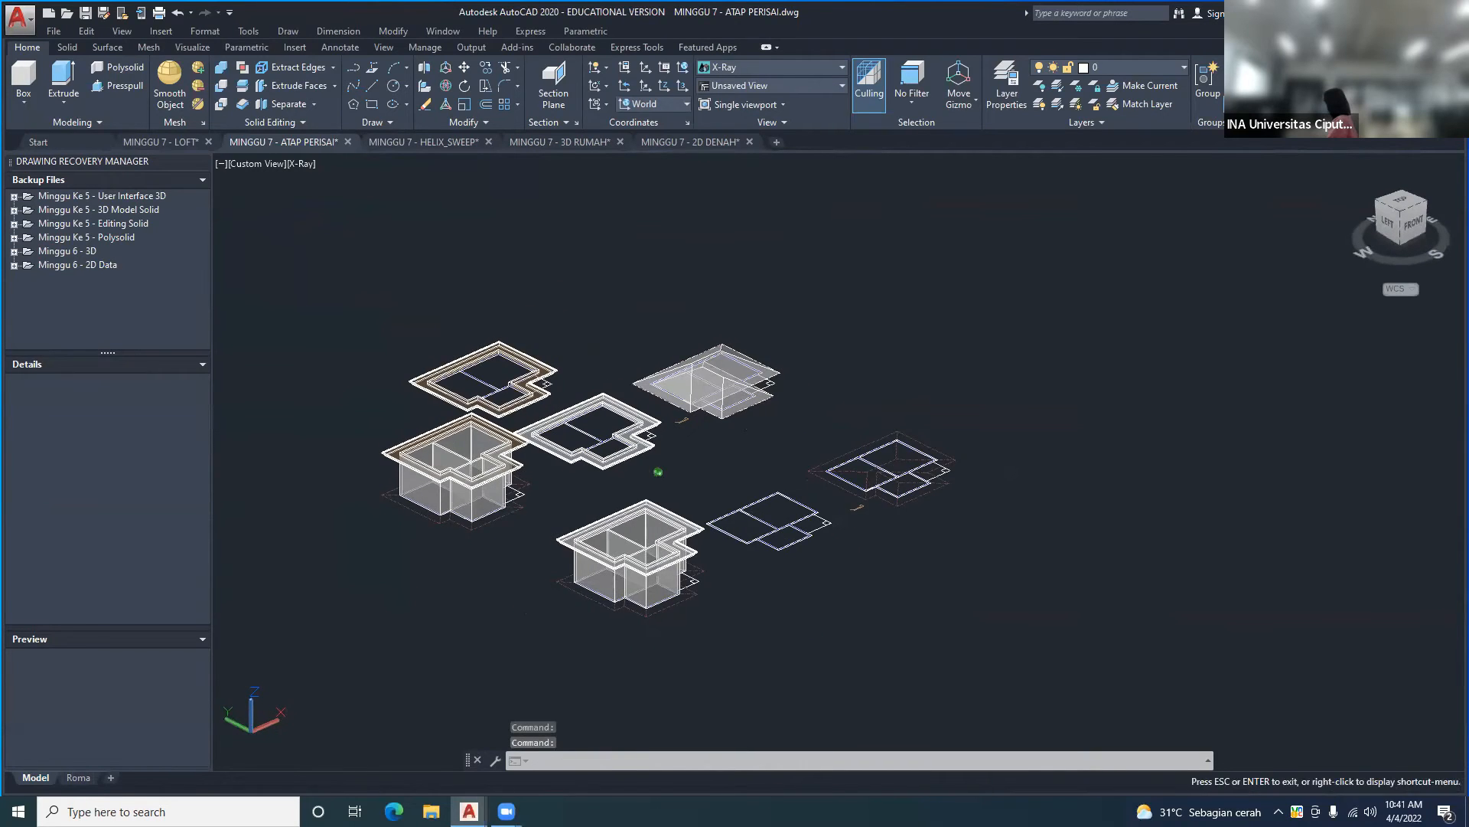
{"action": "scroll", "coordinate": [869, 561], "scroll_direction": "up", "scroll_amount": 3}
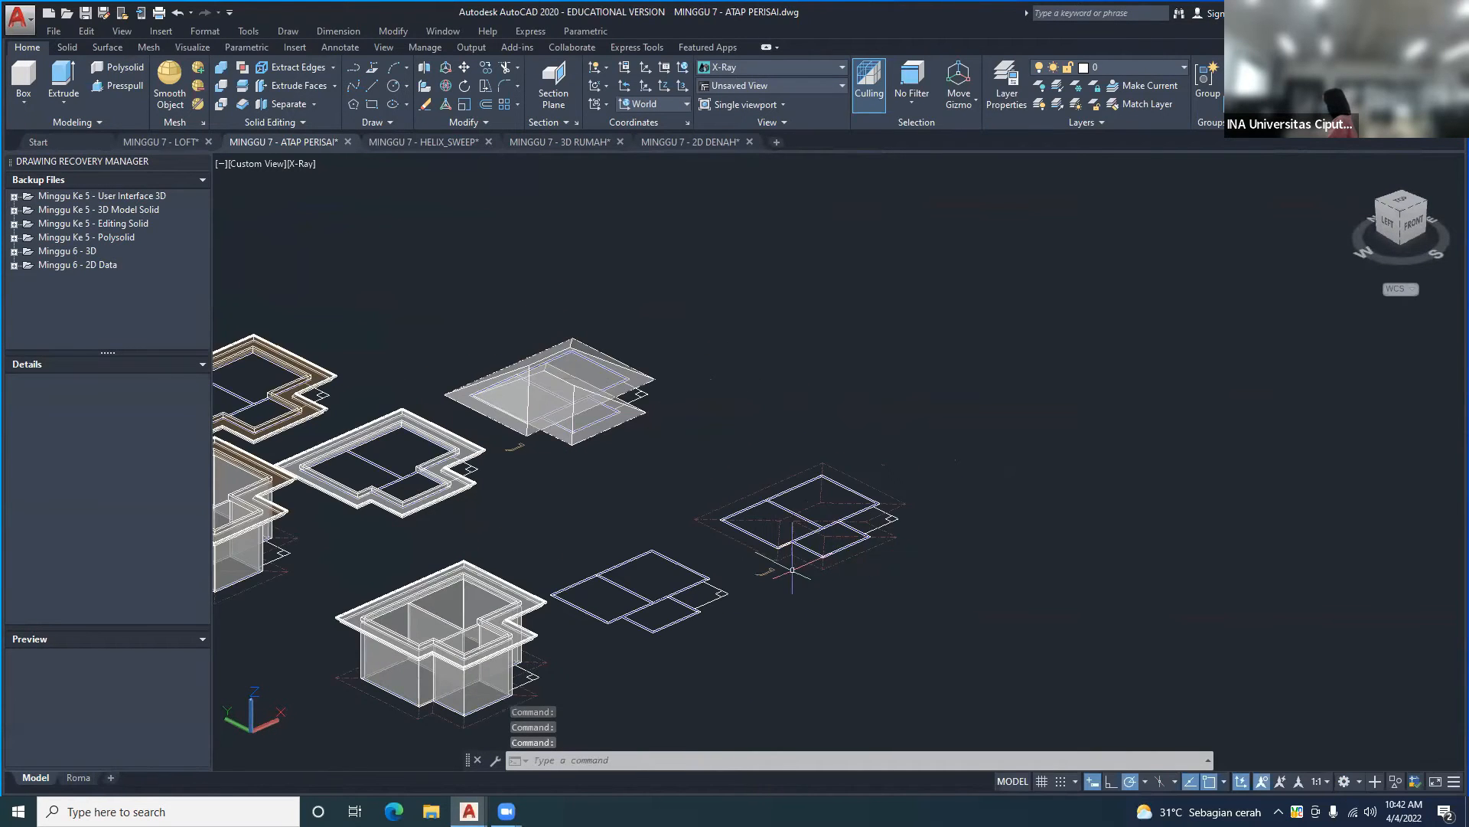
{"action": "middle_click_drag", "start_coordinate": [523, 524], "coordinate": [526, 520], "text": "shift"}
{"action": "scroll", "coordinate": [868, 557], "scroll_direction": "up", "scroll_amount": 2}
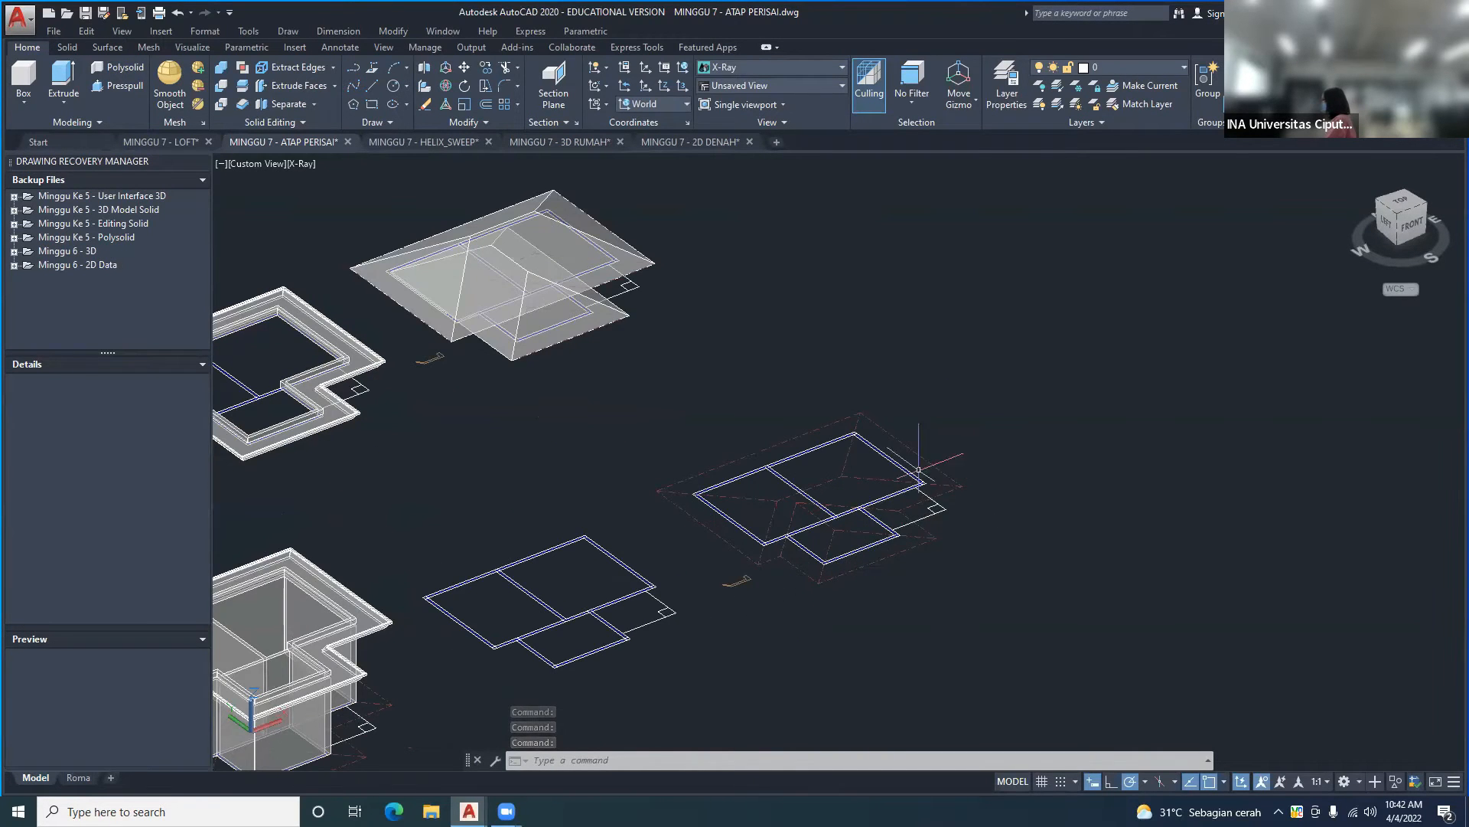
{"action": "middle_click_drag", "start_coordinate": [553, 601], "coordinate": [631, 486]}
{"action": "middle_click_drag", "start_coordinate": [855, 470], "coordinate": [620, 597]}
{"action": "scroll", "coordinate": [758, 515], "scroll_direction": "up", "scroll_amount": 2}
{"action": "middle_click_drag", "start_coordinate": [772, 568], "coordinate": [707, 551], "text": "shift"}
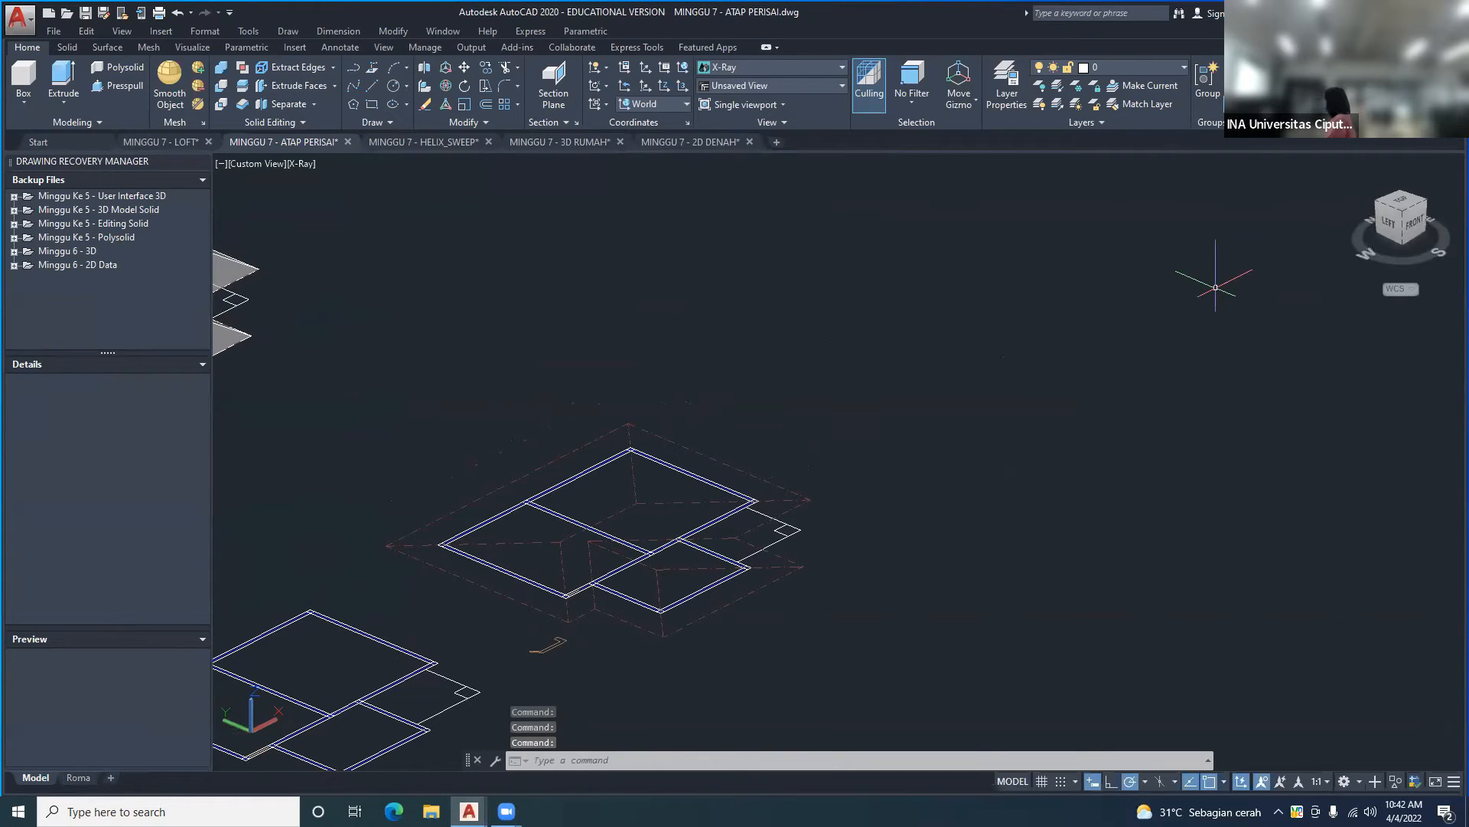
- Make Rencana Atap the current layer
{"action": "left_click", "coordinate": [1128, 68]}
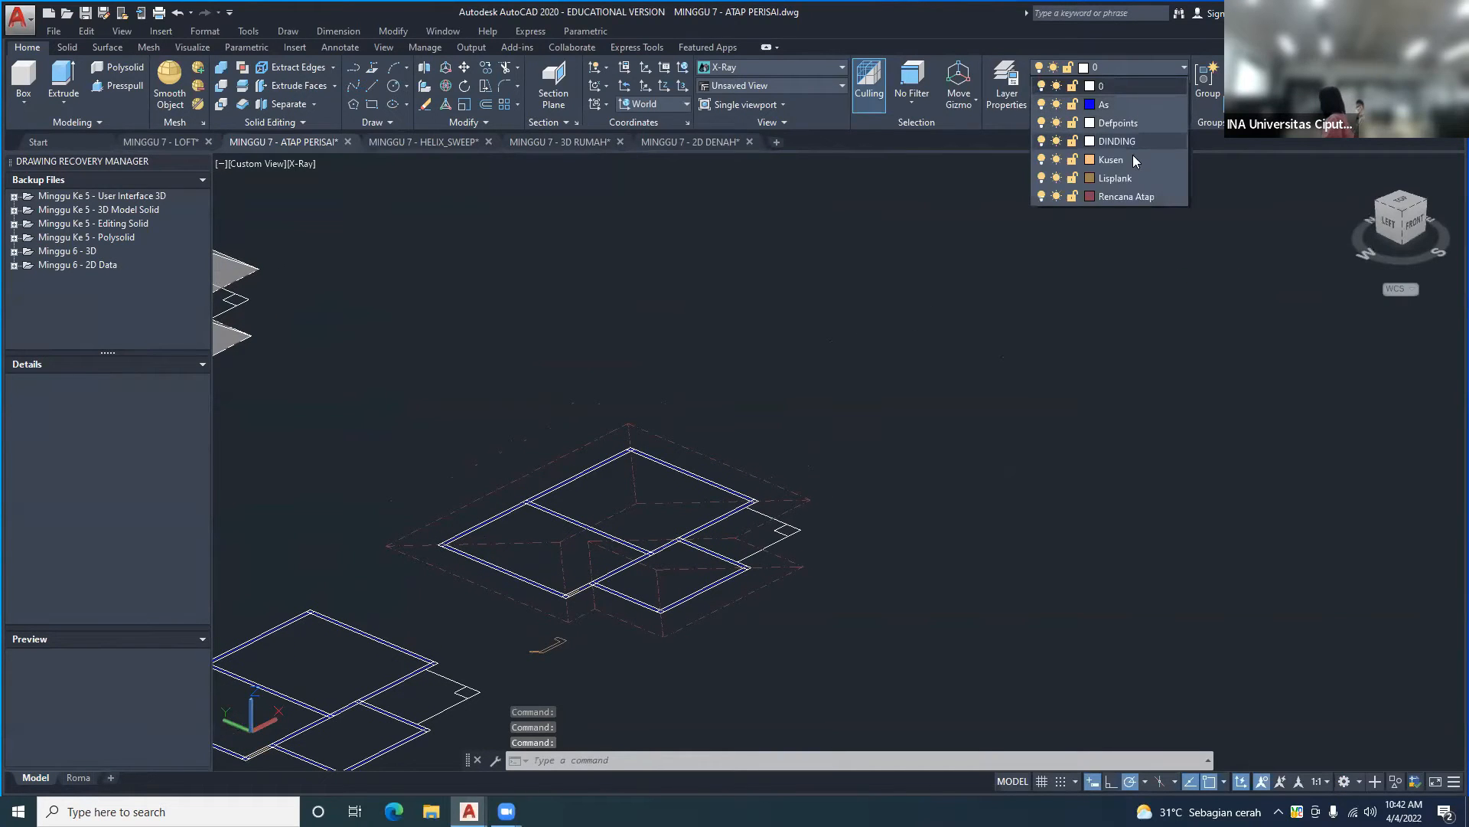
{"action": "left_click", "coordinate": [1136, 196]}
{"action": "scroll", "coordinate": [968, 442], "scroll_direction": "down", "scroll_amount": 2}
{"action": "middle_click_drag", "start_coordinate": [968, 442], "coordinate": [812, 524], "text": "shift"}
- Create a new layer named 3D ATAP and set its colour to index 31
{"action": "left_click", "coordinate": [1006, 84]}
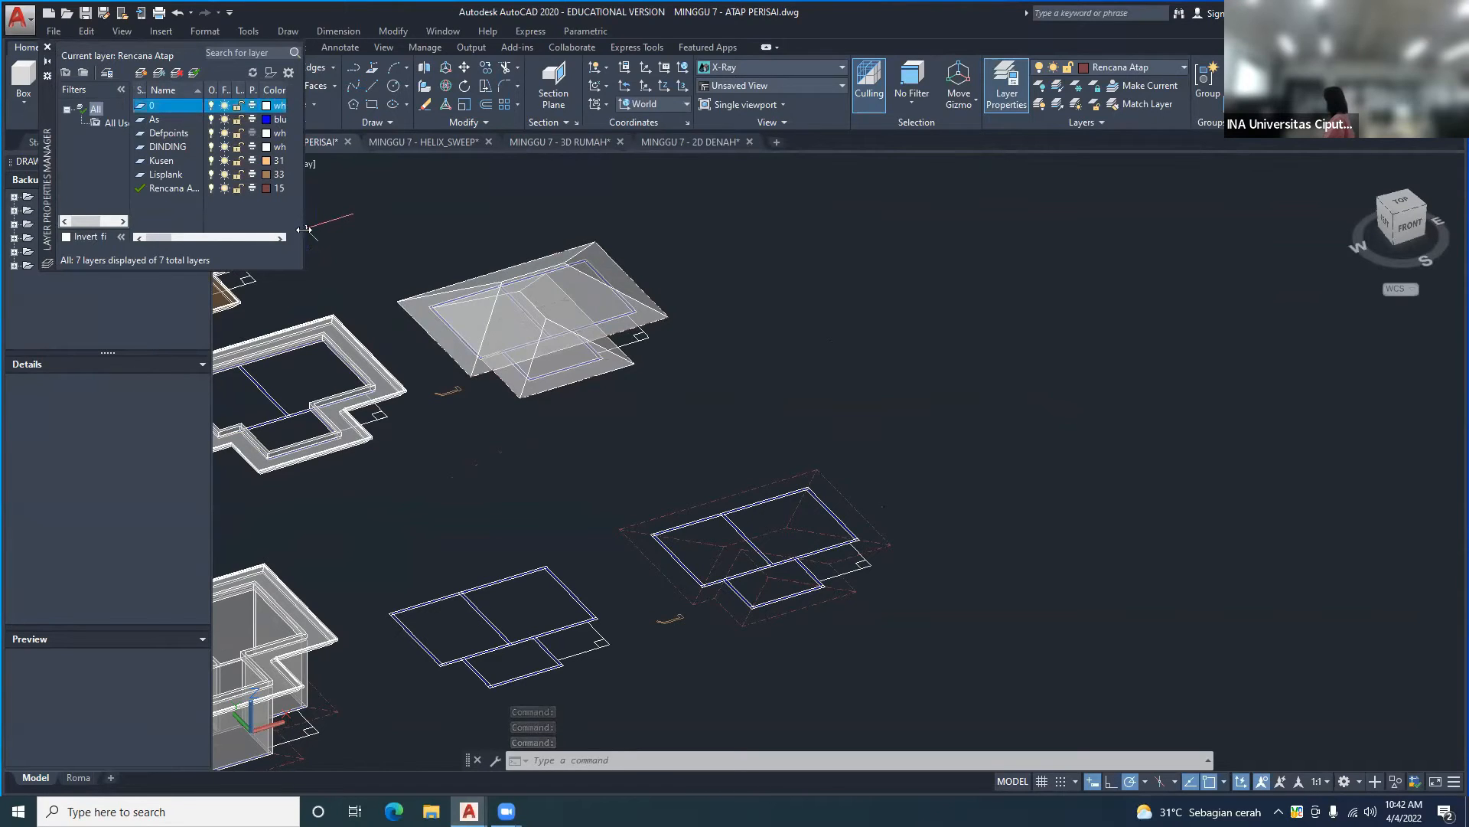
{"action": "left_click_drag", "start_coordinate": [303, 229], "coordinate": [590, 230]}
{"action": "left_click", "coordinate": [142, 73]}
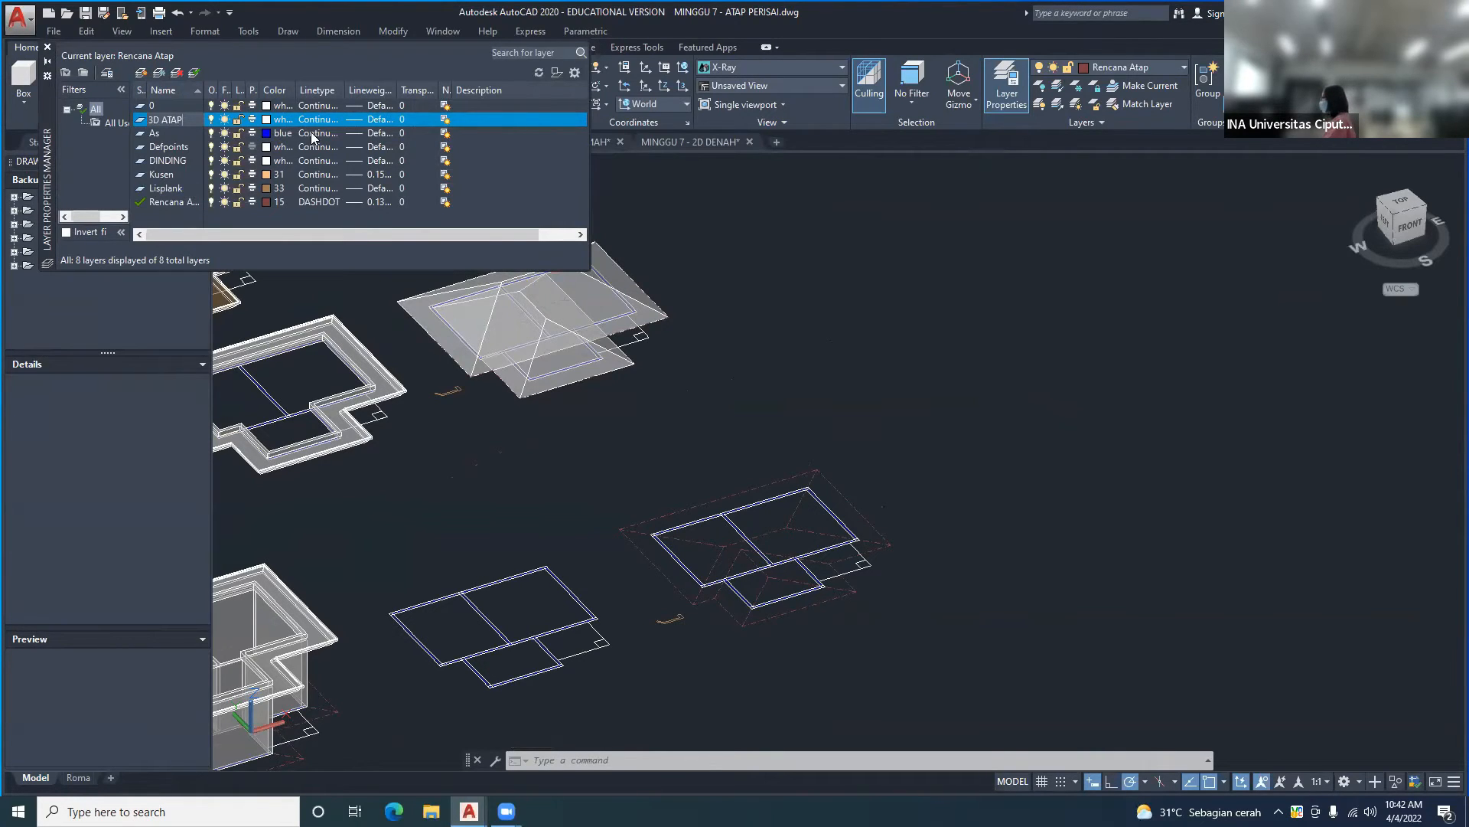
{"action": "left_click", "coordinate": [267, 120]}
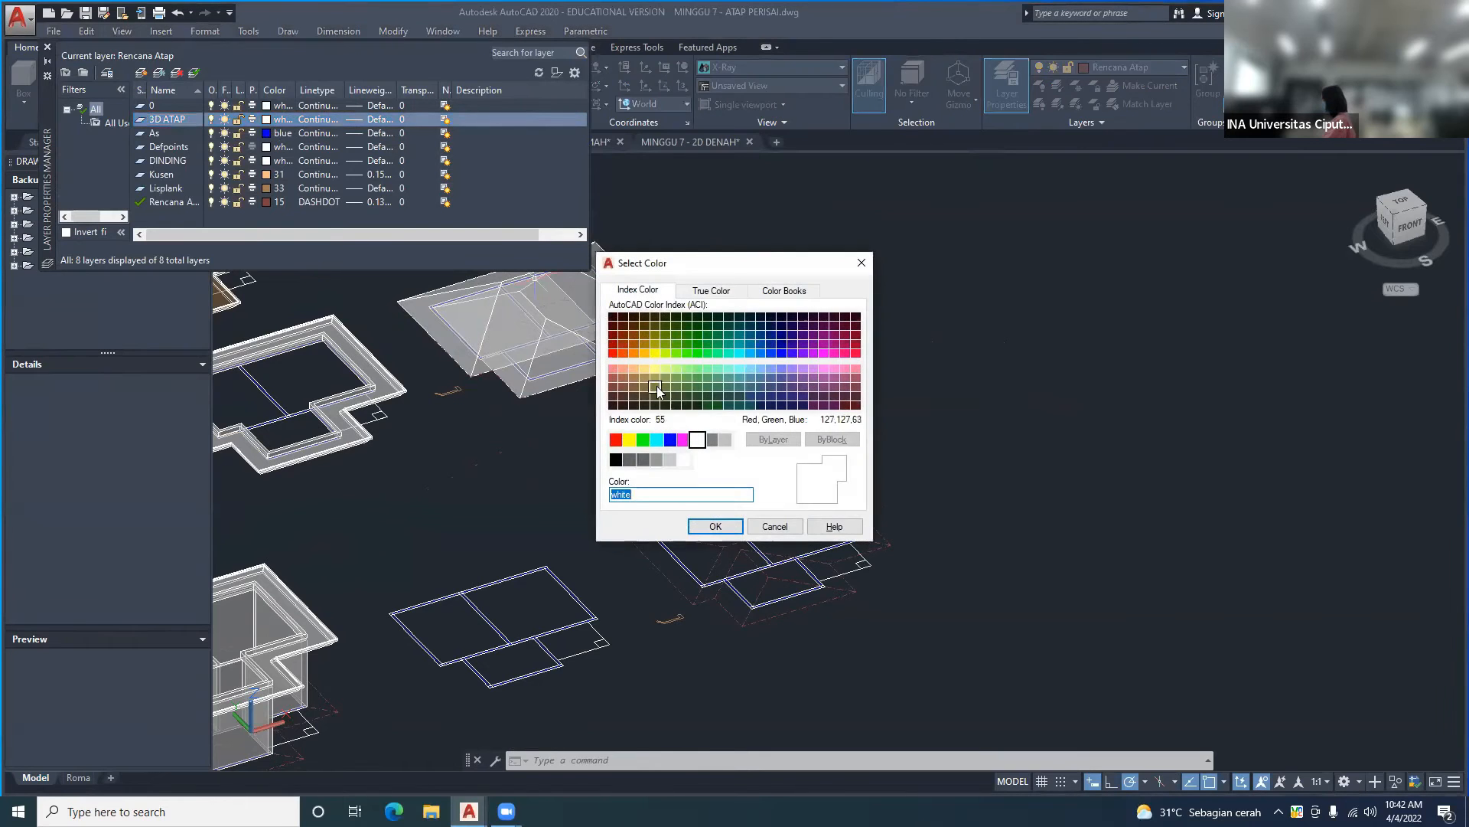
{"action": "left_click", "coordinate": [636, 372]}
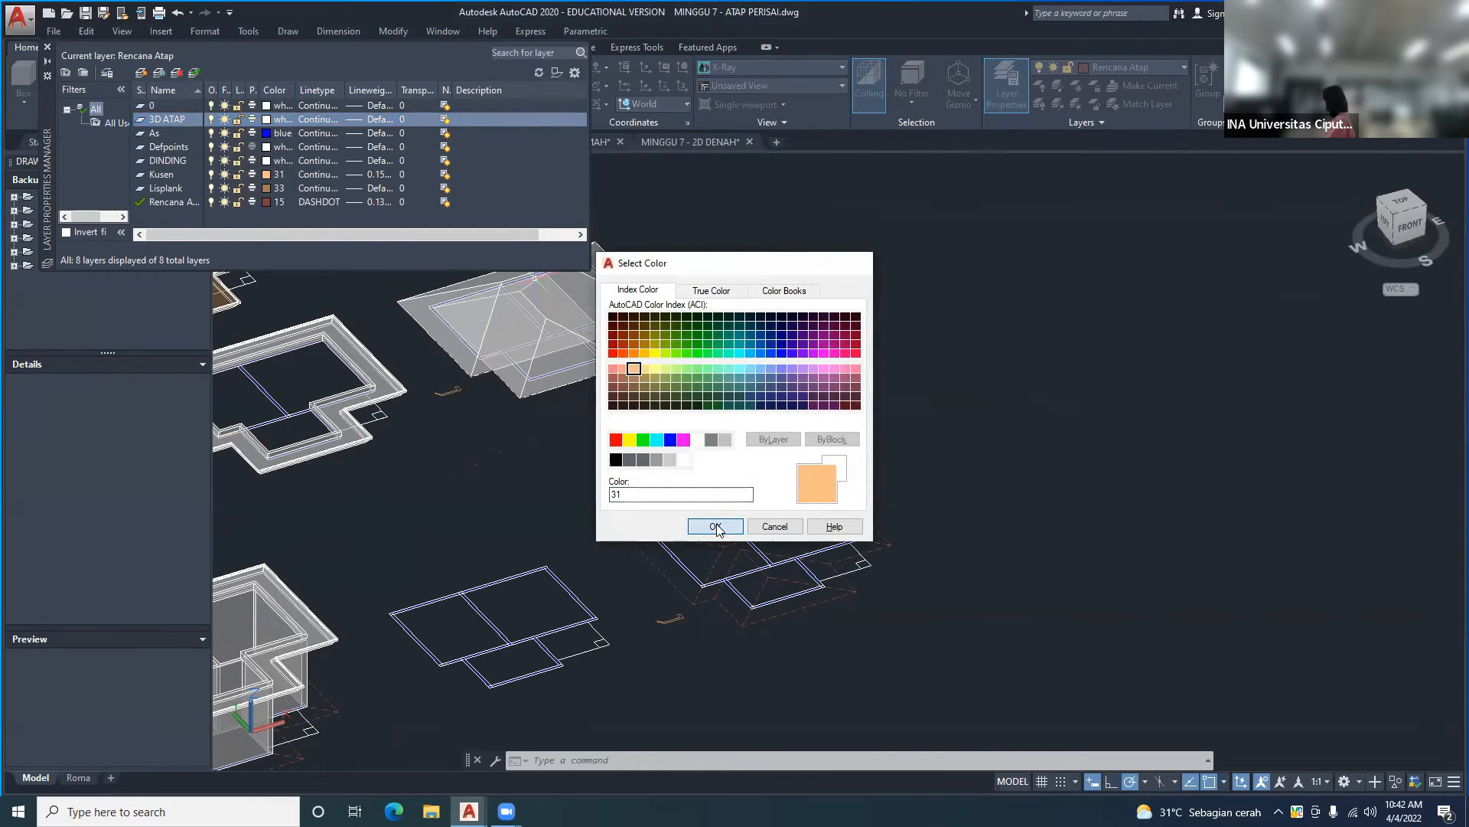
{"action": "left_click", "coordinate": [715, 526]}
{"action": "left_click", "coordinate": [47, 46]}
- Copy the floor plan with its dashed roof outline into the empty space beyond it, leaving out the small eave profile
{"action": "middle_click_drag", "start_coordinate": [650, 476], "coordinate": [483, 492], "text": "shift"}
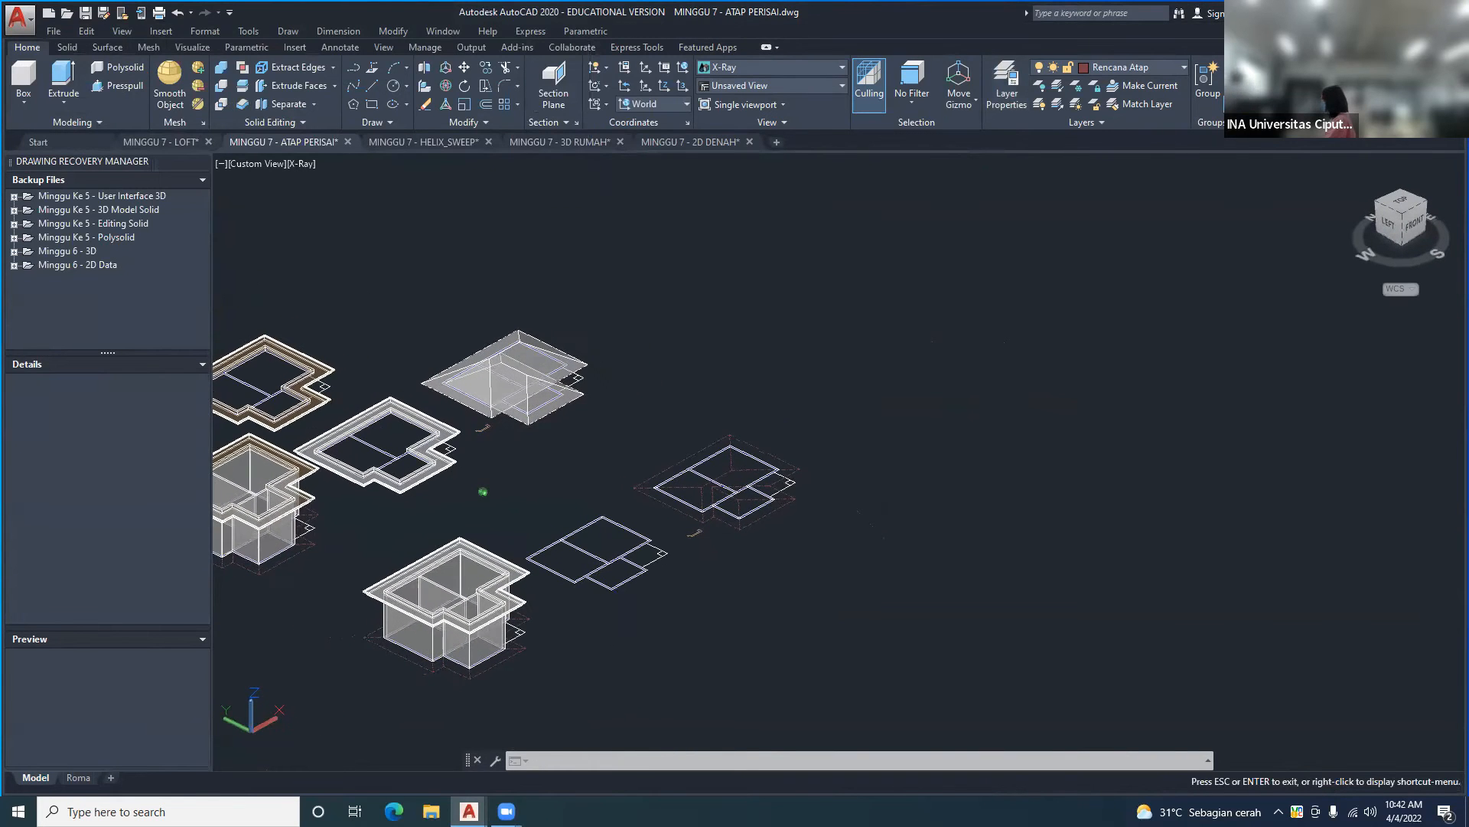
{"action": "scroll", "coordinate": [774, 469], "scroll_direction": "up", "scroll_amount": 4}
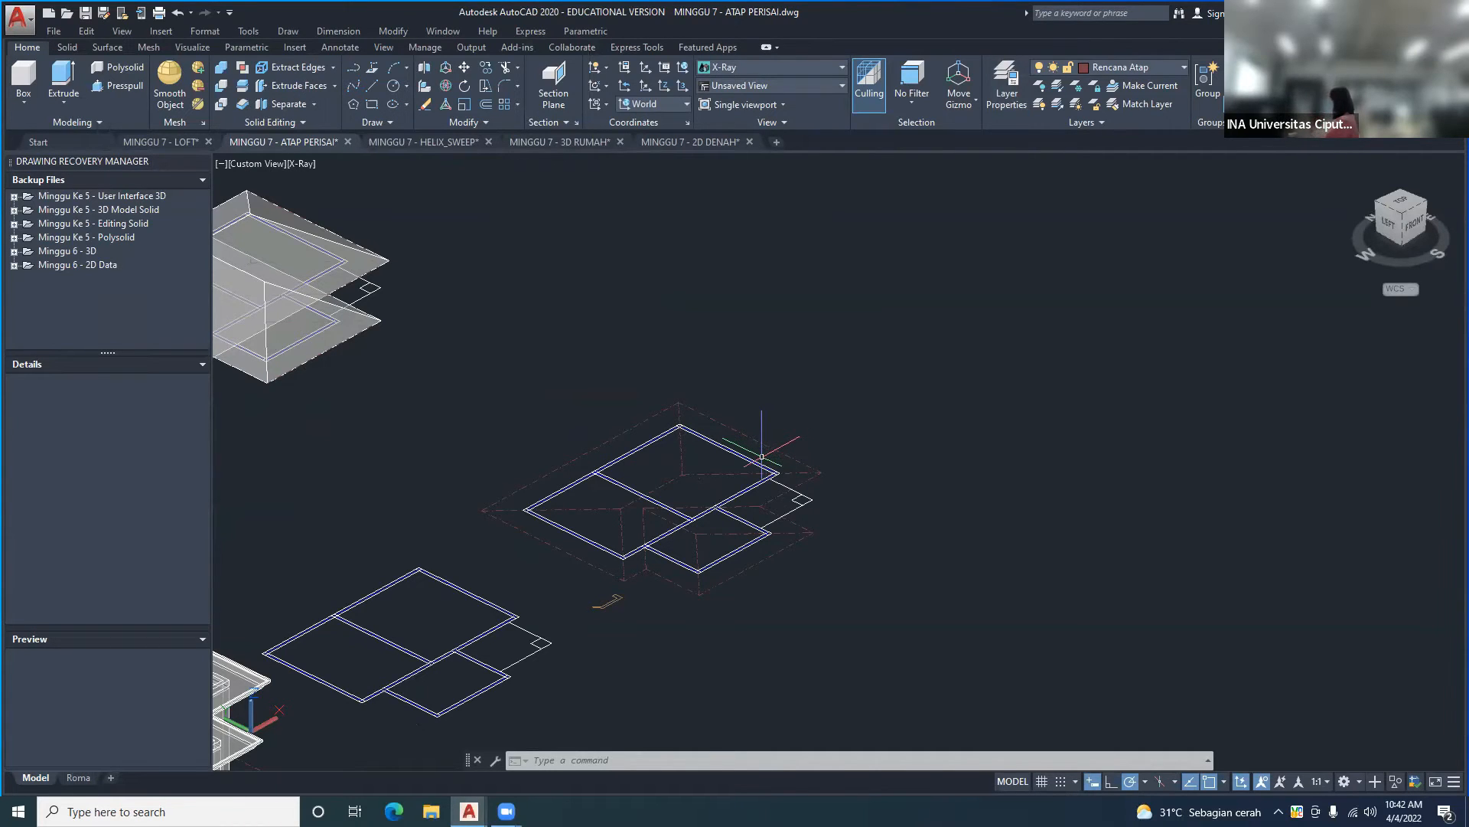
{"action": "type", "text": "o"}
{"action": "key", "text": "Return"}
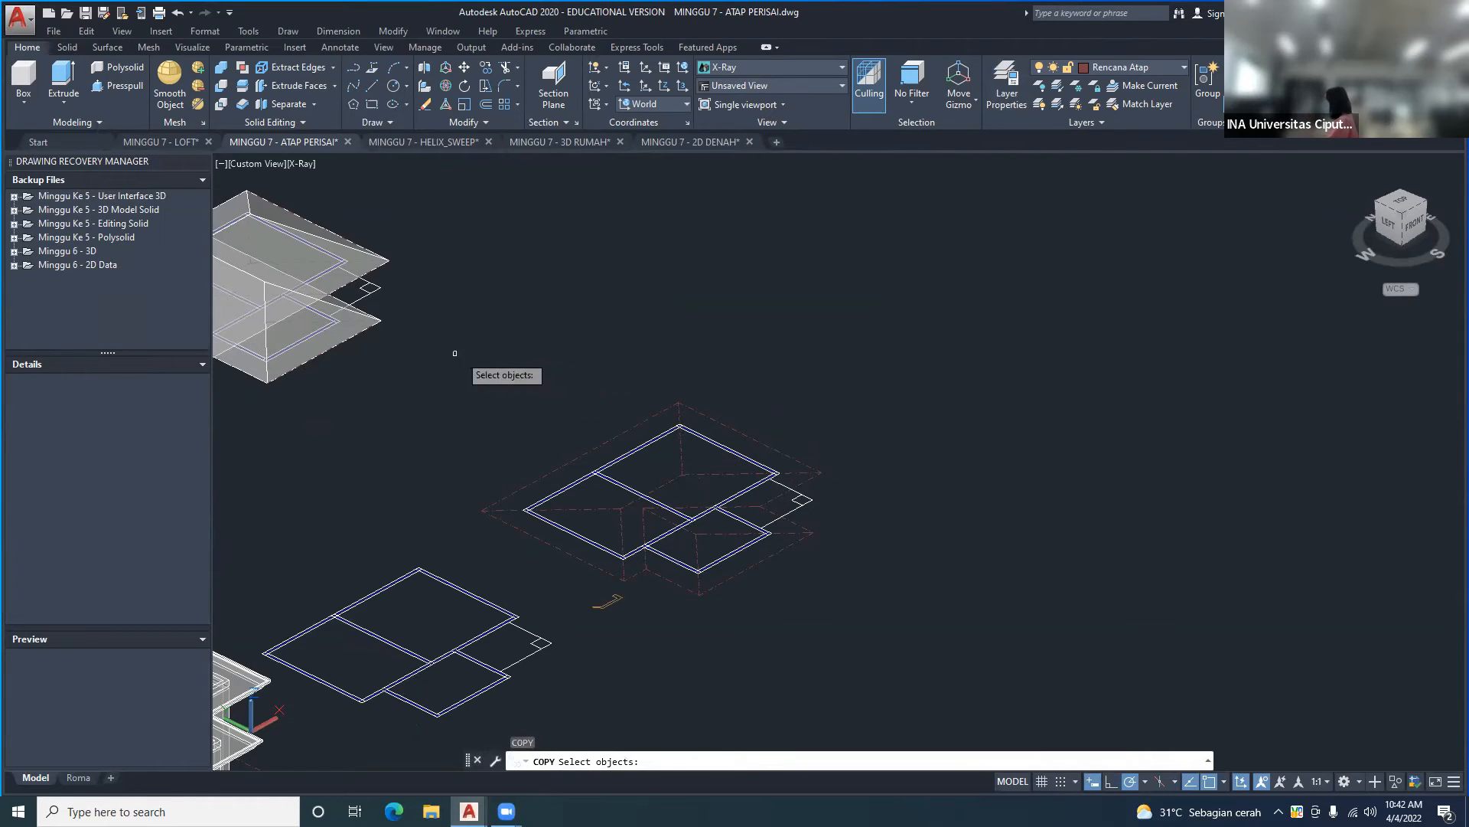
{"action": "left_click", "coordinate": [432, 348]}
{"action": "left_click", "coordinate": [872, 597]}
{"action": "key", "text": "Return"}
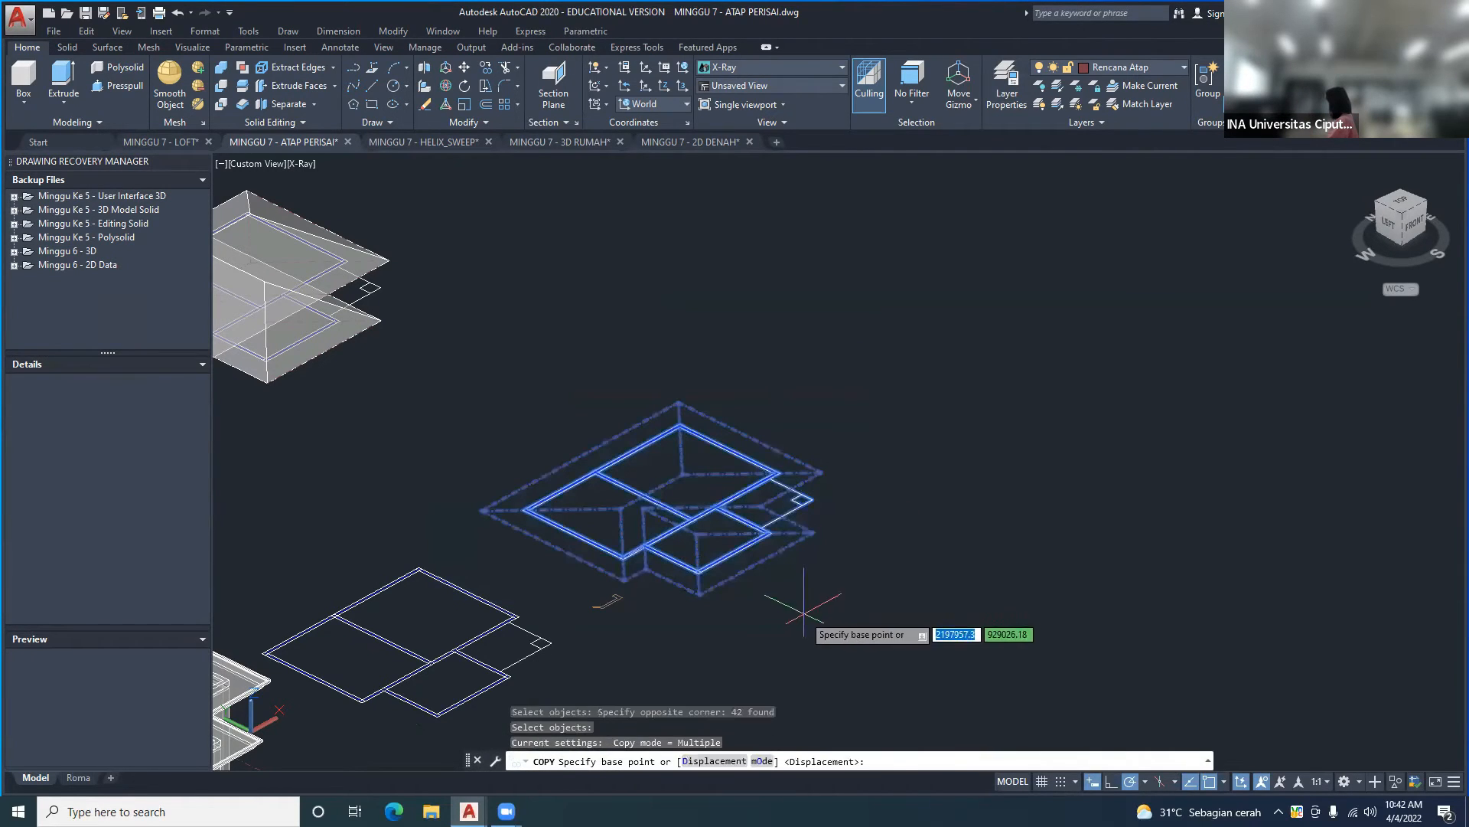
{"action": "left_click", "coordinate": [802, 613]}
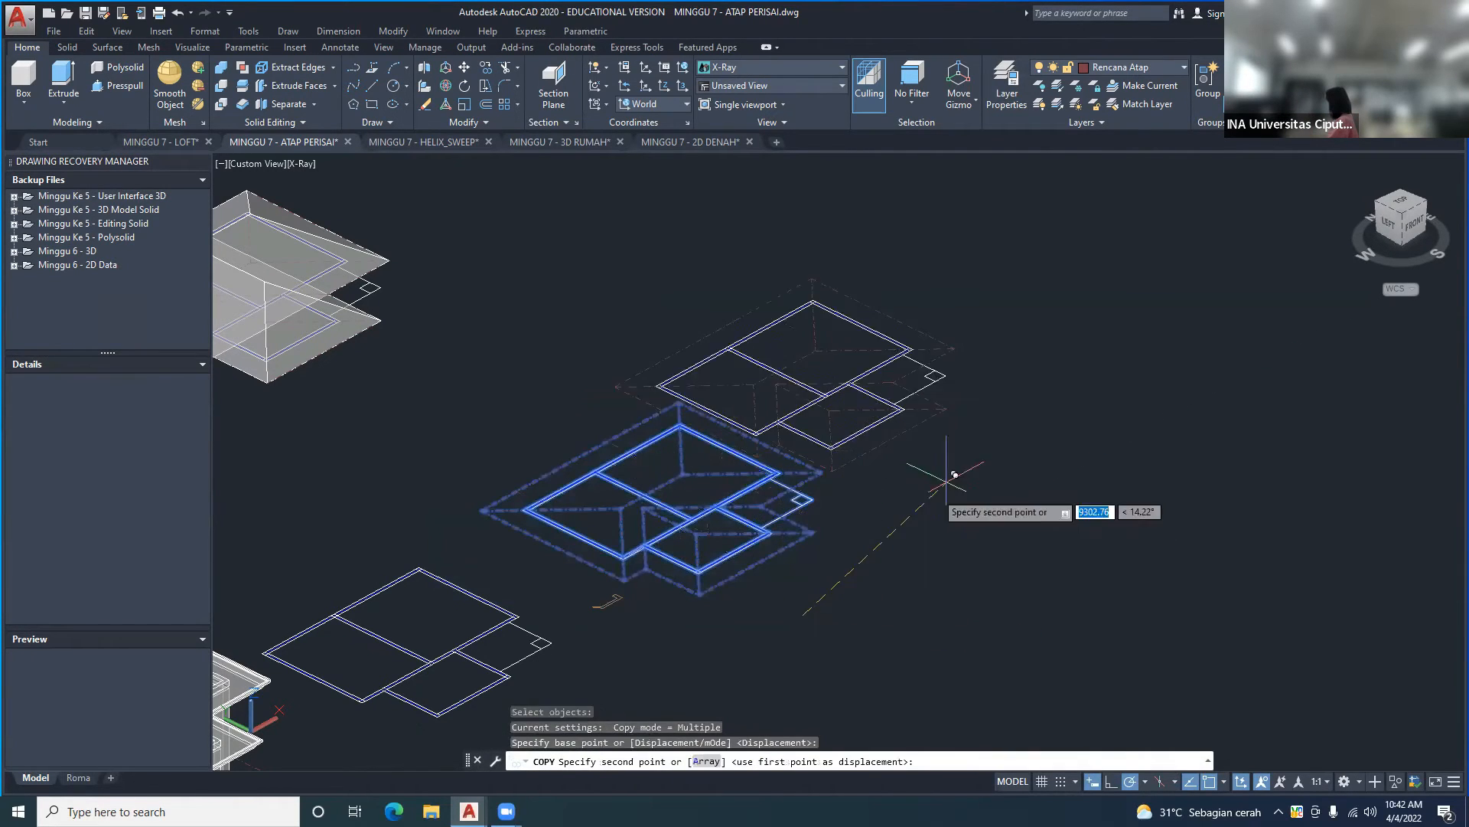
{"action": "left_click", "coordinate": [1097, 452]}
{"action": "key", "text": "Escape"}
- Delete the small eave profile lying beside the original floor plan with the dashed roof lines
{"action": "scroll", "coordinate": [592, 617], "scroll_direction": "up", "scroll_amount": 2}
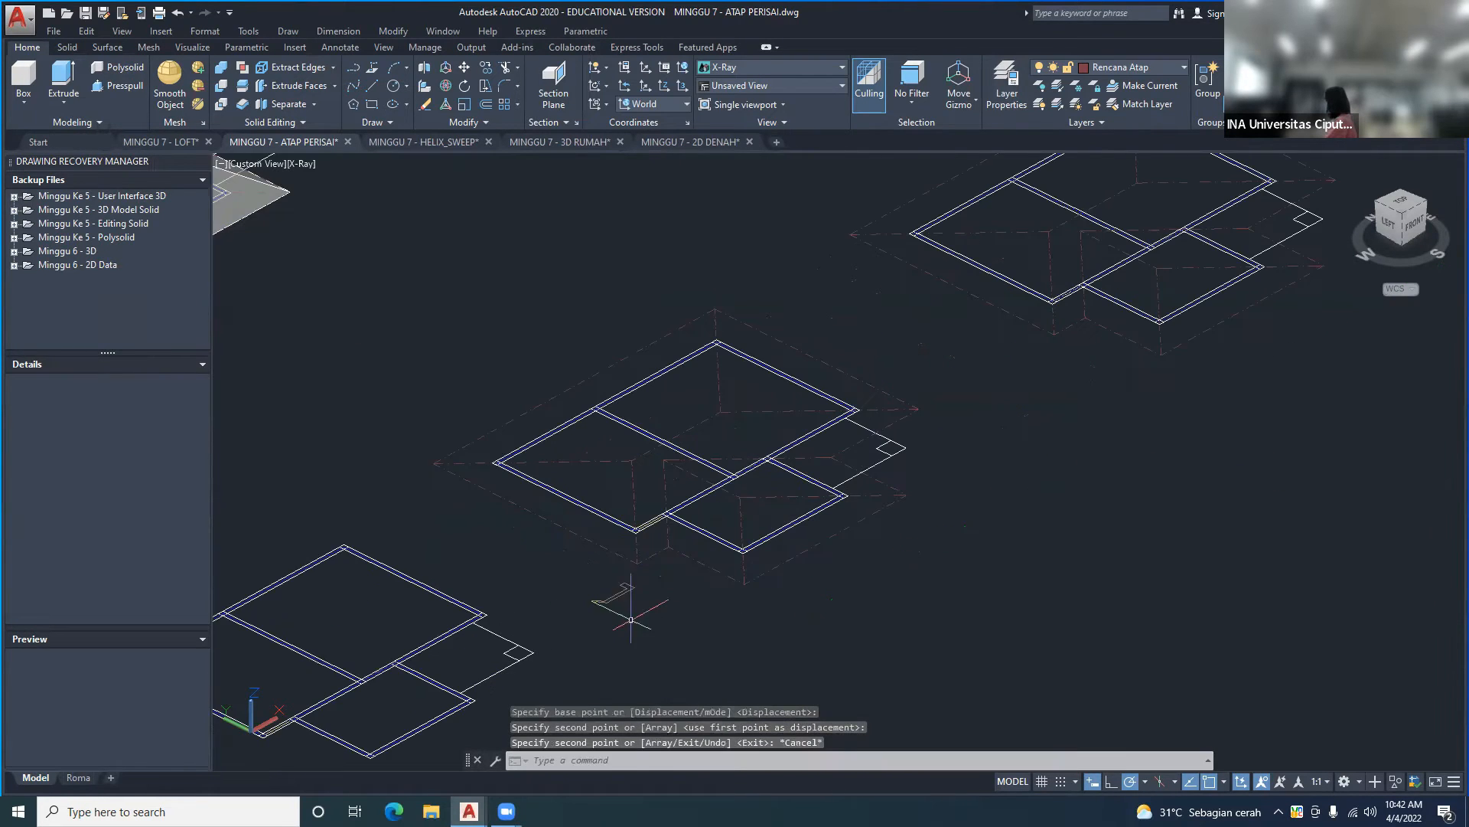
{"action": "left_click", "coordinate": [632, 616]}
{"action": "left_click", "coordinate": [618, 586]}
{"action": "middle_click_drag", "start_coordinate": [634, 587], "coordinate": [635, 587], "text": "shift"}
{"action": "middle_click_drag", "start_coordinate": [730, 559], "coordinate": [679, 623]}
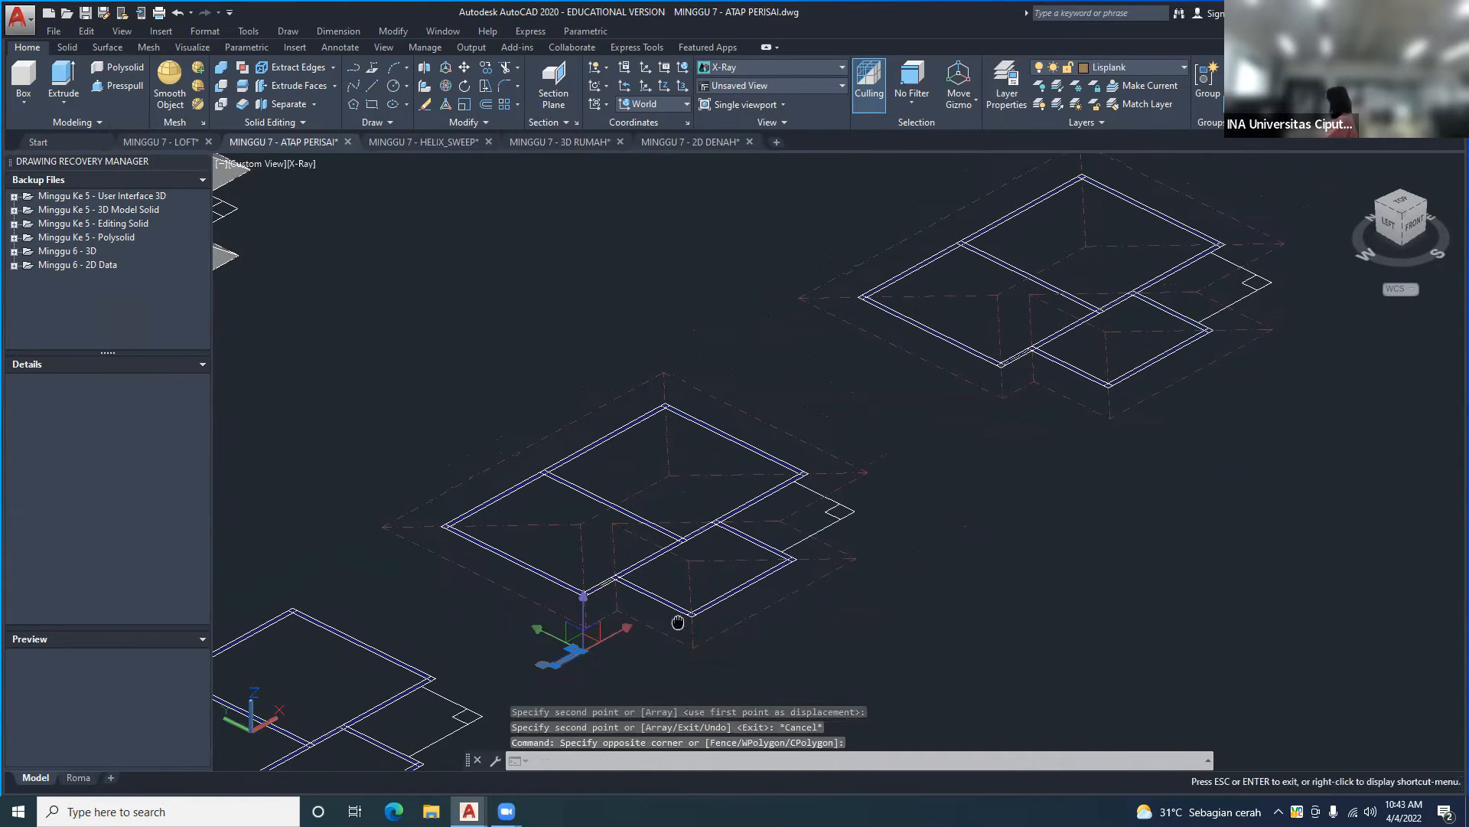
{"action": "key", "text": "Escape"}
{"action": "left_click", "coordinate": [590, 682]}
{"action": "left_click", "coordinate": [558, 660]}
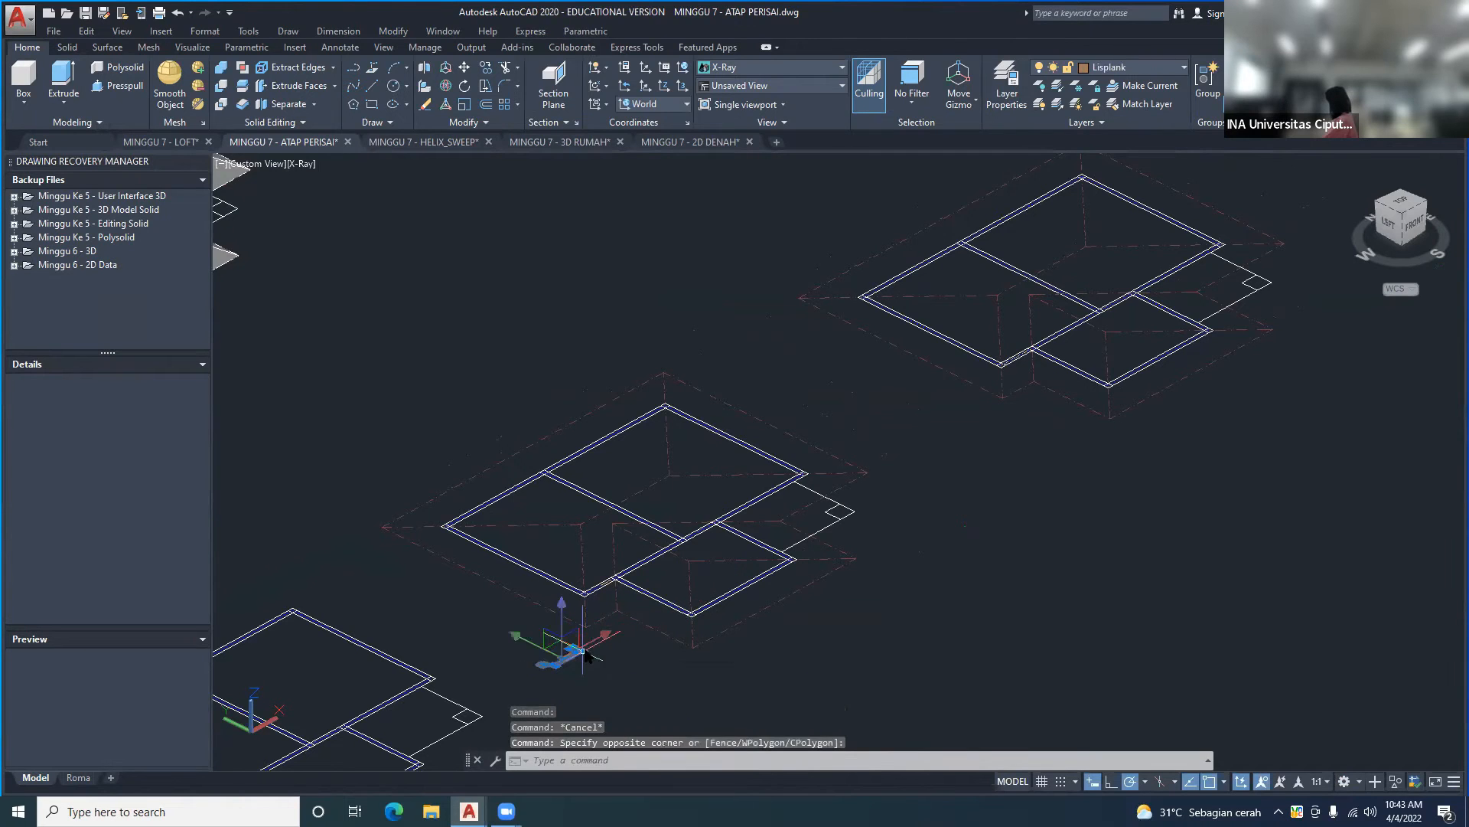
{"action": "left_click", "coordinate": [644, 668]}
{"action": "left_click", "coordinate": [639, 661]}
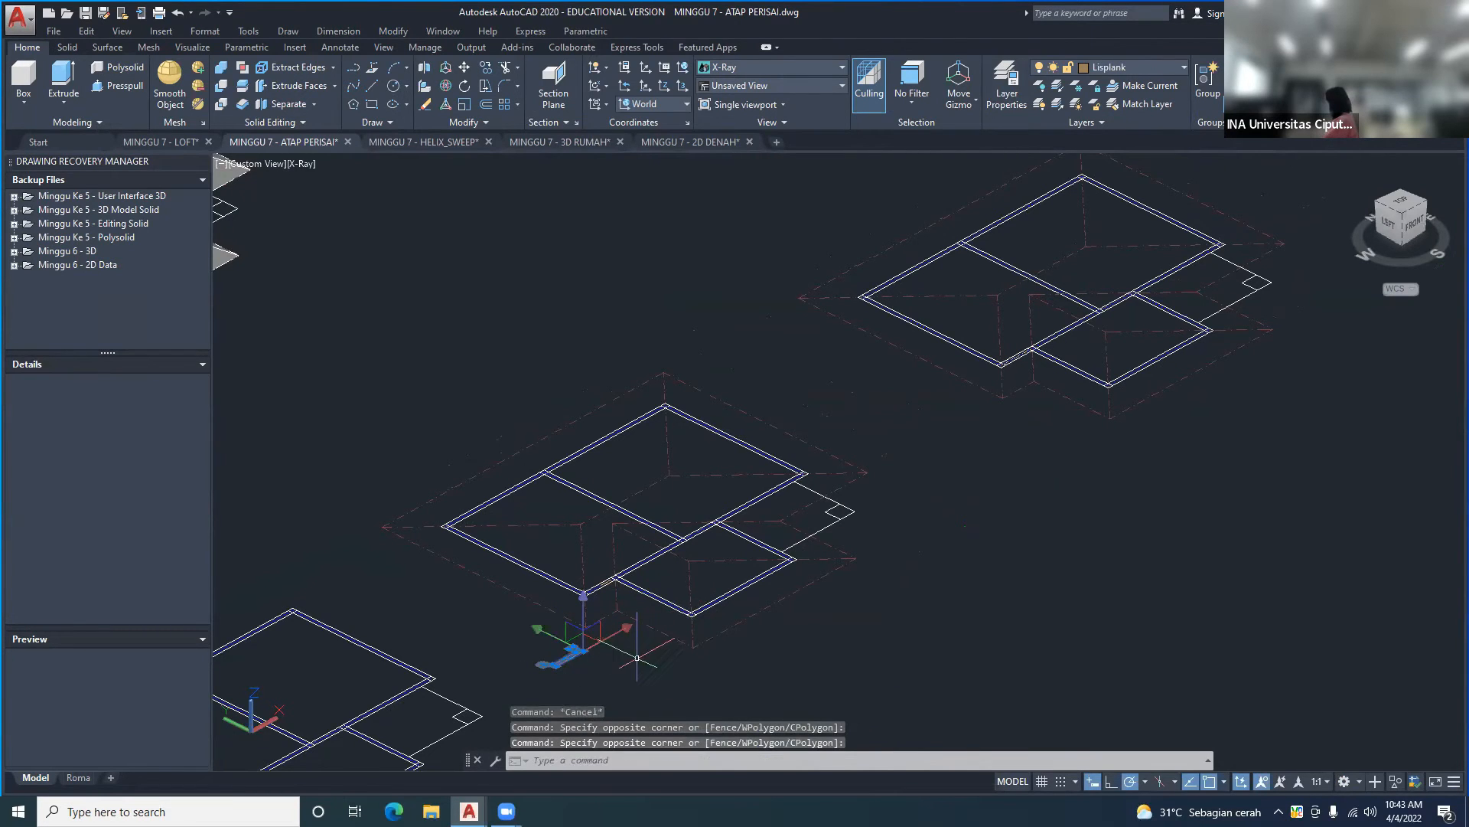
{"action": "key", "text": "Delete"}
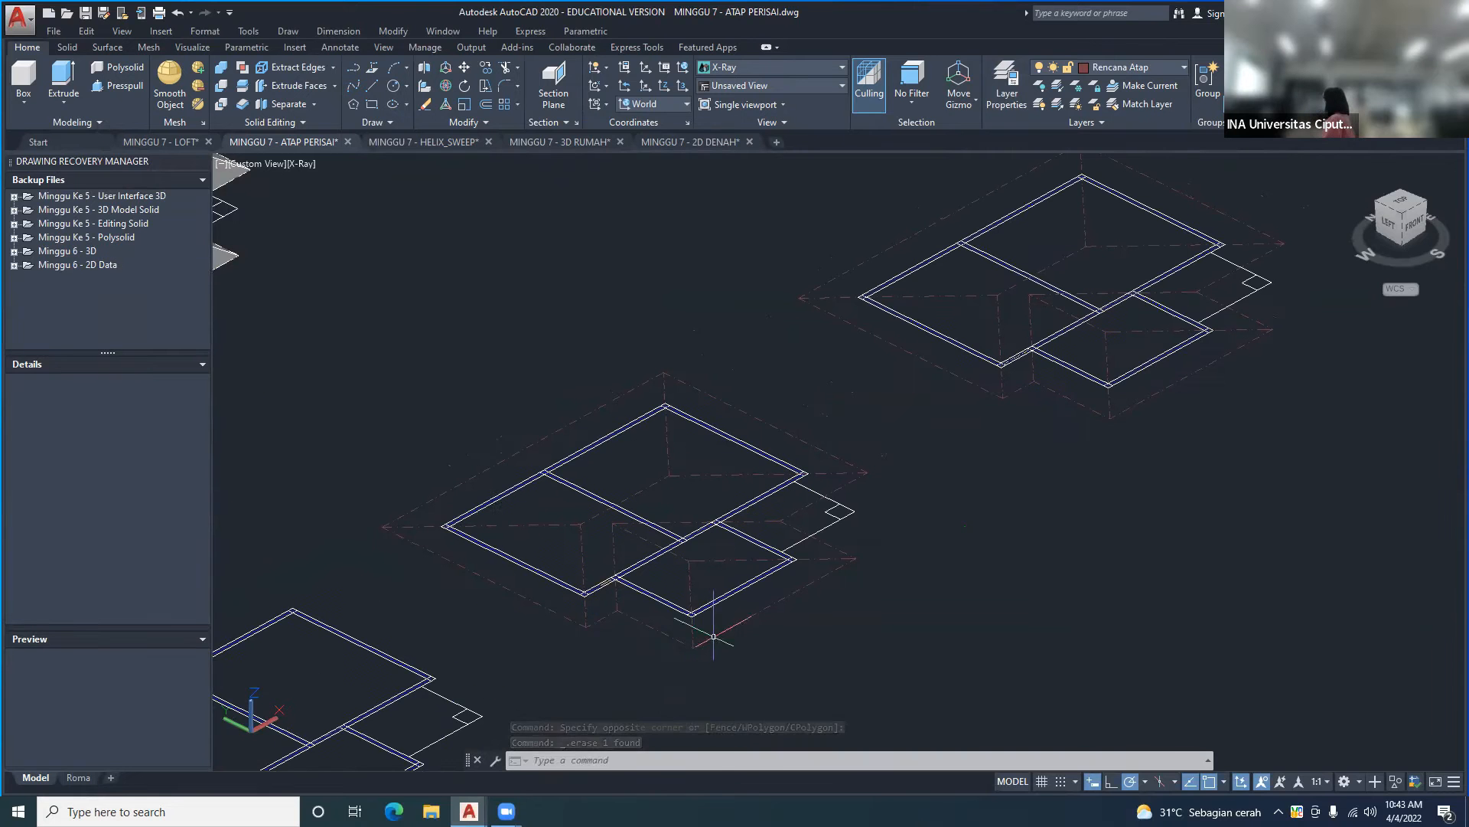
- Make 3D ATAP the current layer
{"action": "middle_click_drag", "start_coordinate": [716, 637], "coordinate": [814, 542], "text": "shift"}
{"action": "middle_click_drag", "start_coordinate": [888, 578], "coordinate": [839, 571]}
{"action": "middle_click_drag", "start_coordinate": [715, 584], "coordinate": [731, 574], "text": "shift"}
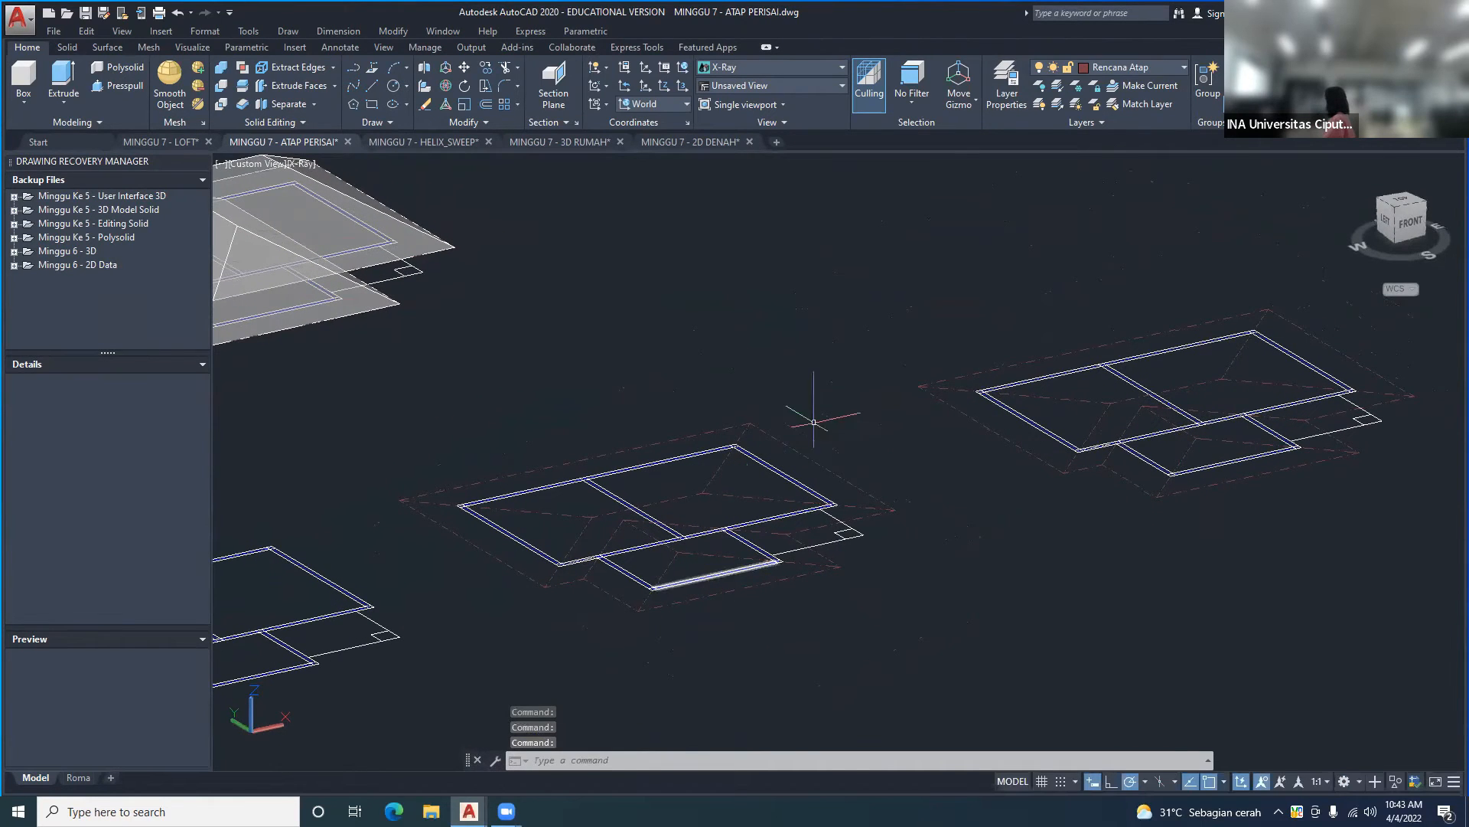
{"action": "left_click", "coordinate": [1097, 67]}
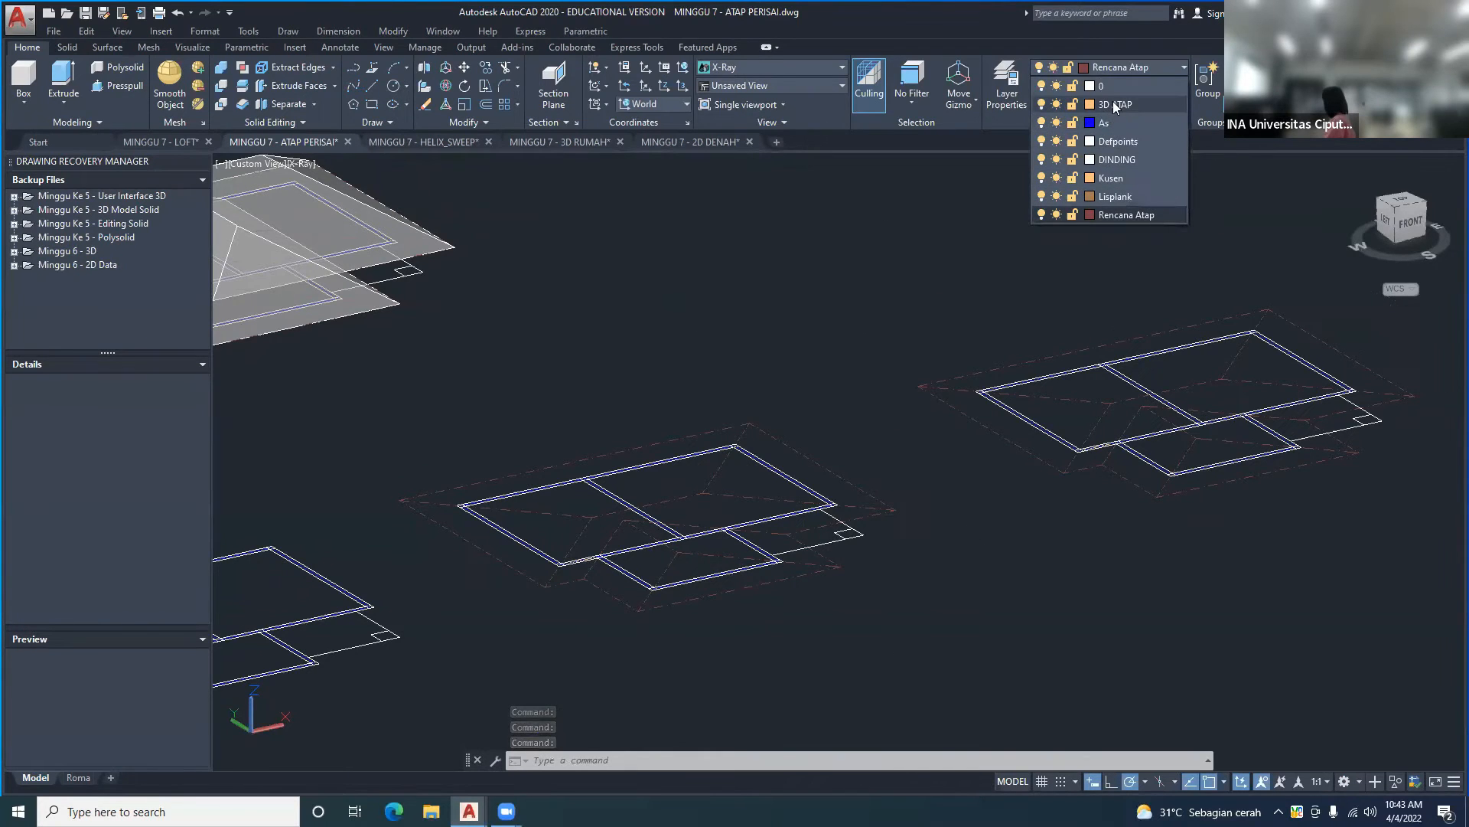
{"action": "left_click", "coordinate": [1113, 102]}
- Draw a rectangle over the main roof's dashed outline on the original plan, between its opposite outer corners
{"action": "mouse_move", "coordinate": [679, 572]}
{"action": "middle_mouse_down", "text": "shift"}
{"action": "mouse_move", "coordinate": [706, 573]}
{"action": "mouse_move", "coordinate": [724, 599]}
{"action": "middle_mouse_up", "text": "shift"}
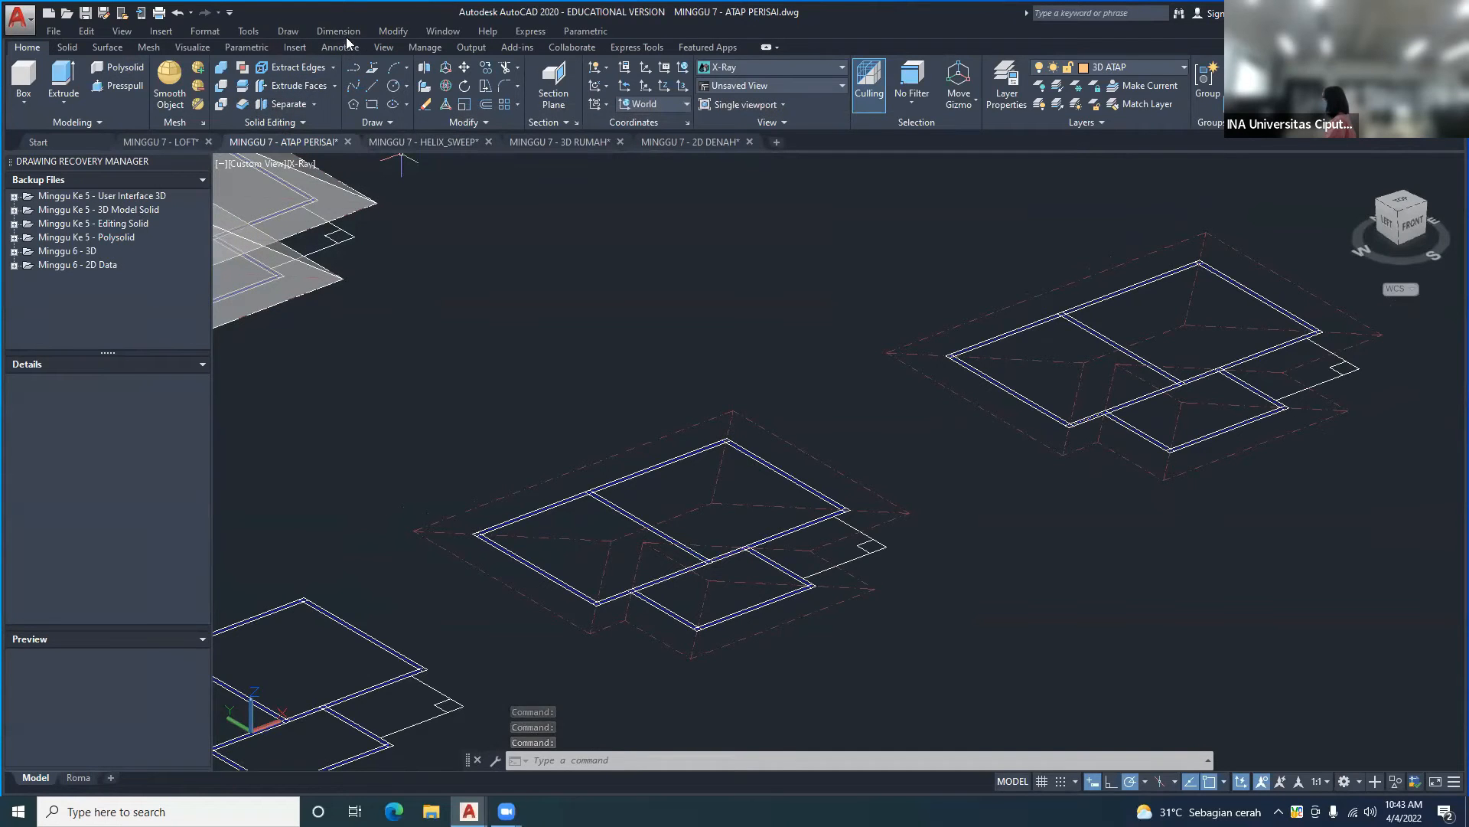
{"action": "left_click", "coordinate": [387, 32]}
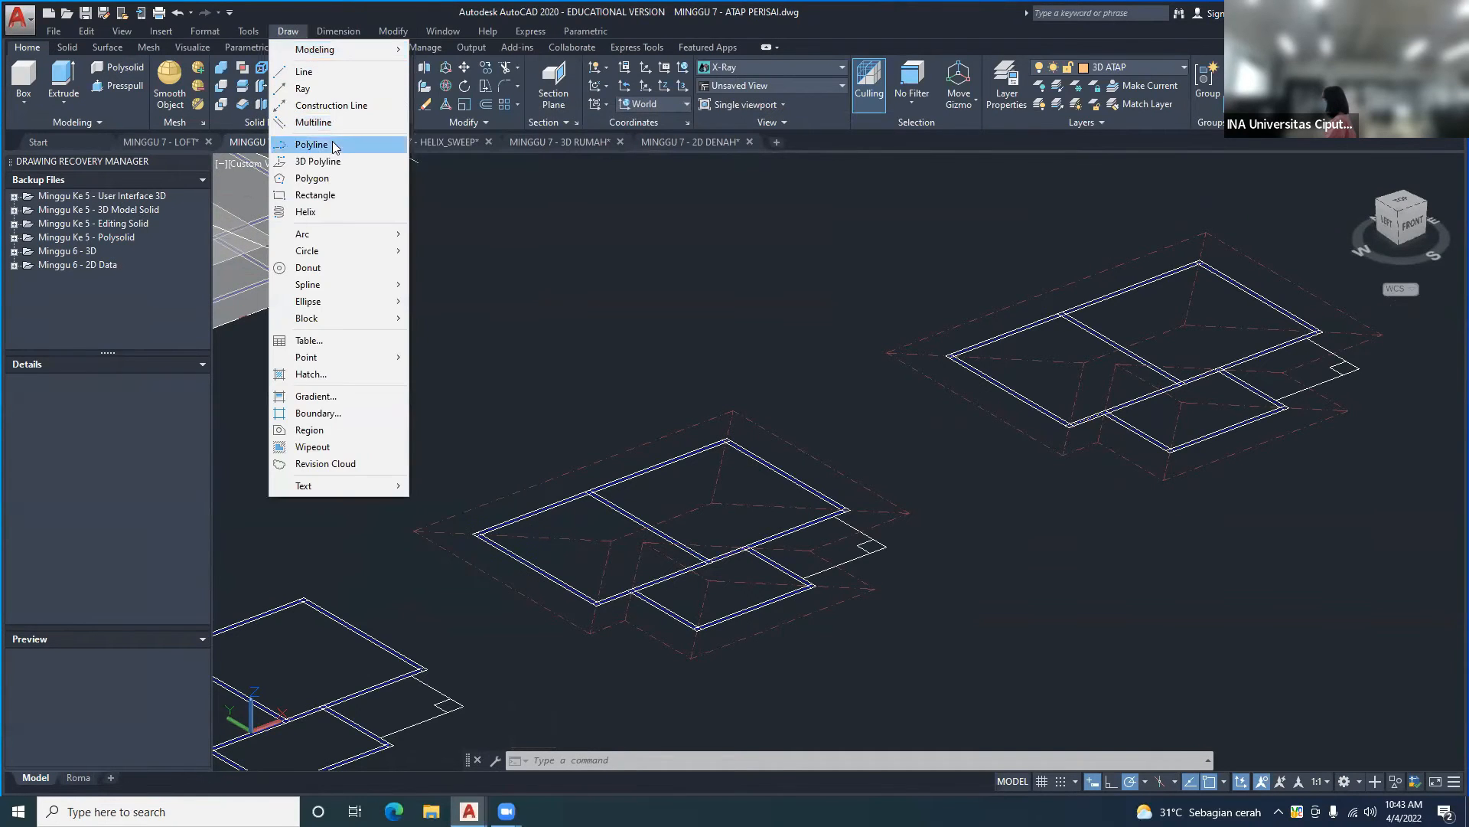
{"action": "left_click", "coordinate": [329, 196]}
{"action": "left_click", "coordinate": [429, 525]}
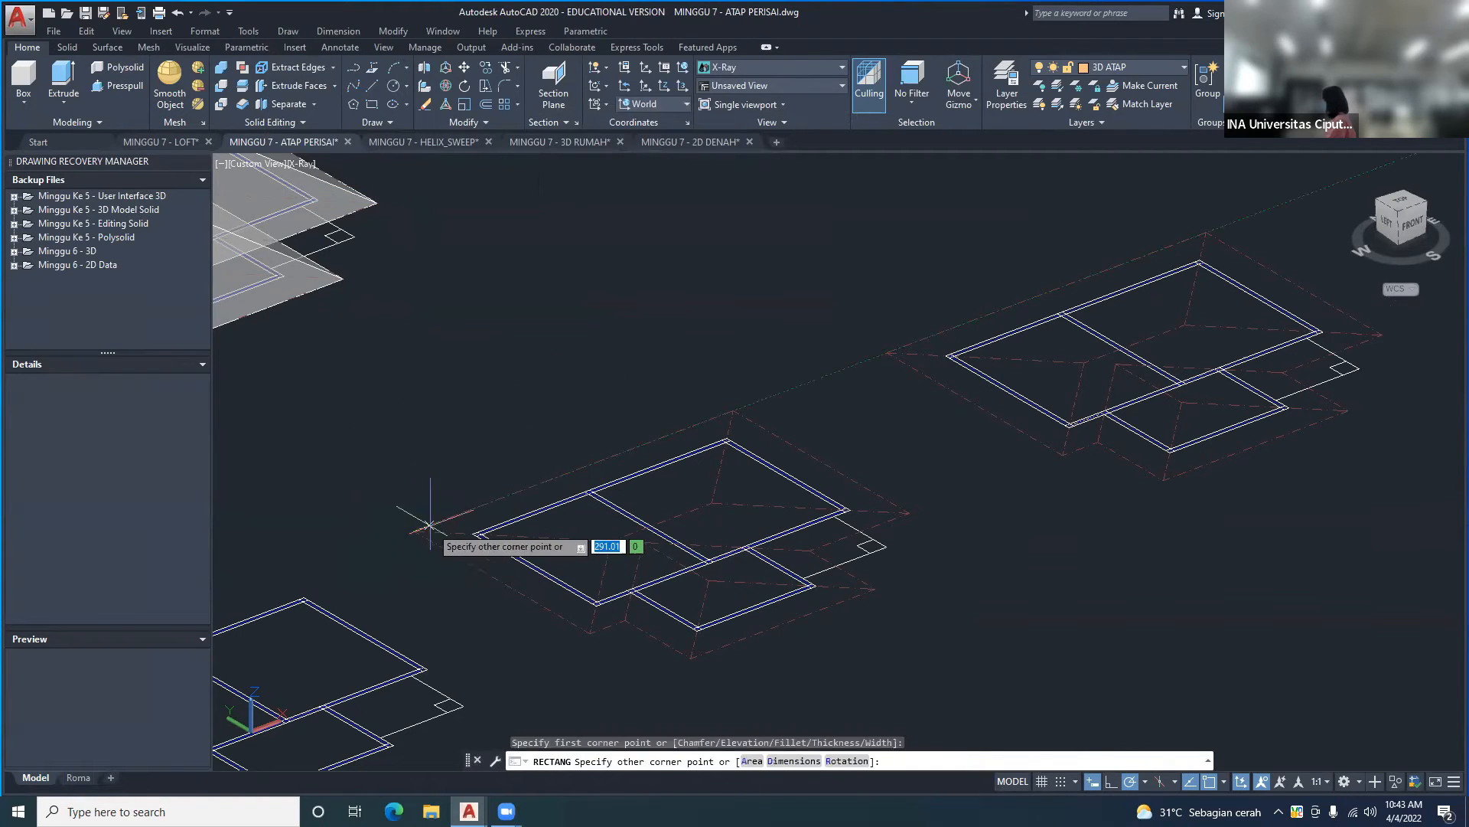
{"action": "left_click", "coordinate": [908, 512]}
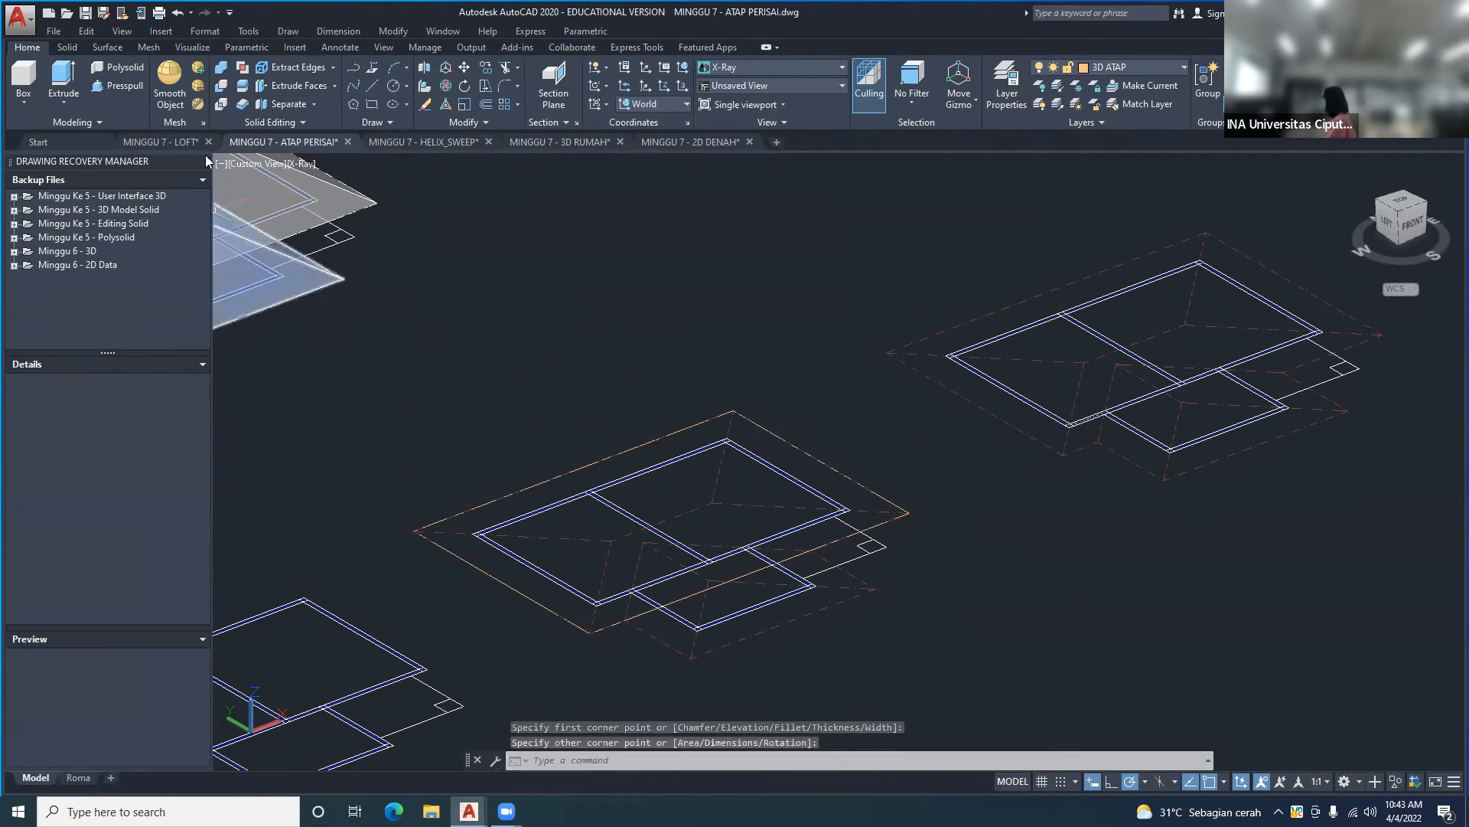
- Draw a second rectangle over the projecting smaller roof, from its outer front corner to where it meets the main roof's edge
{"action": "left_click", "coordinate": [289, 32]}
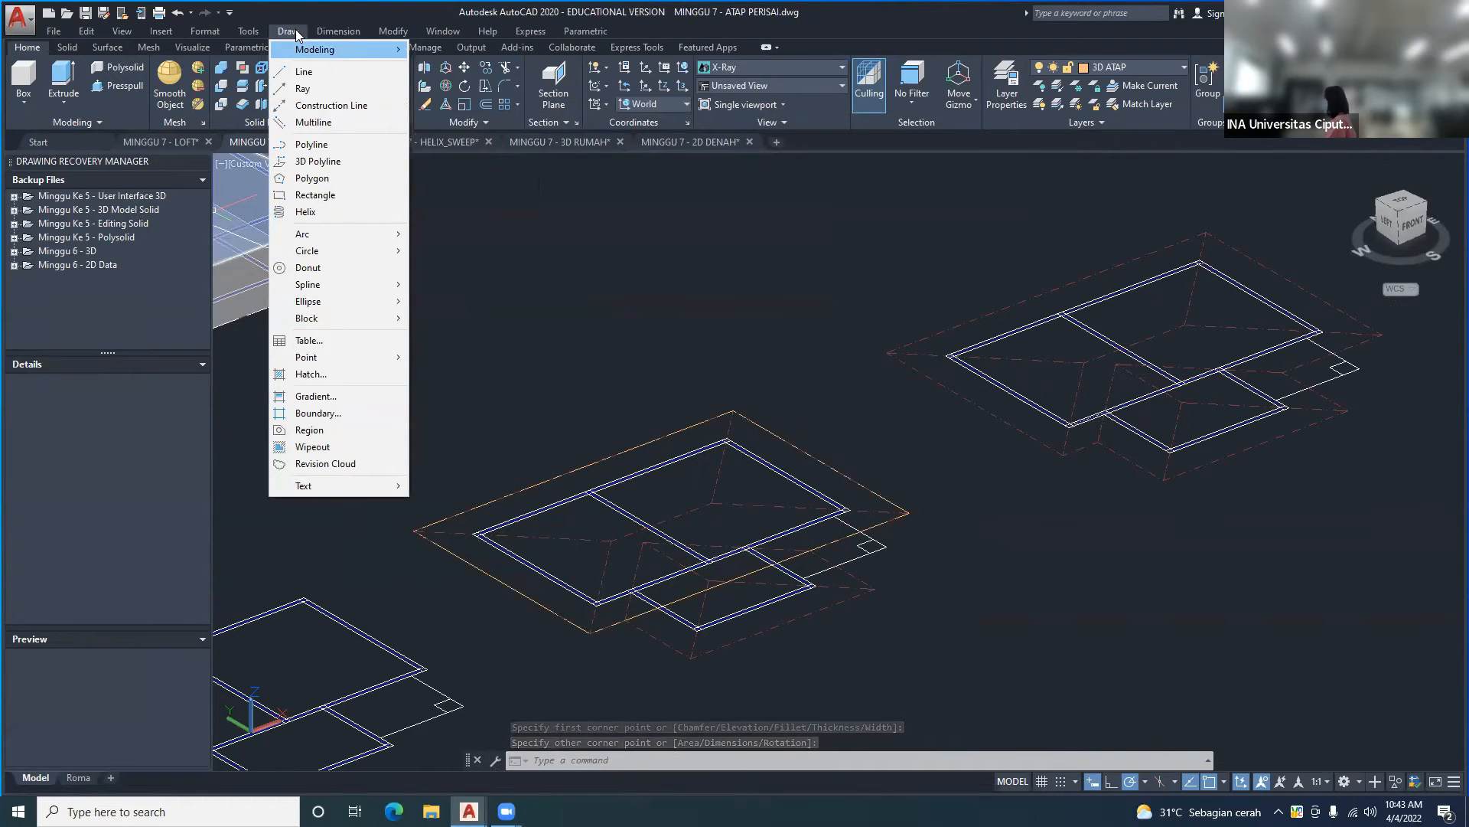
{"action": "left_click", "coordinate": [325, 196]}
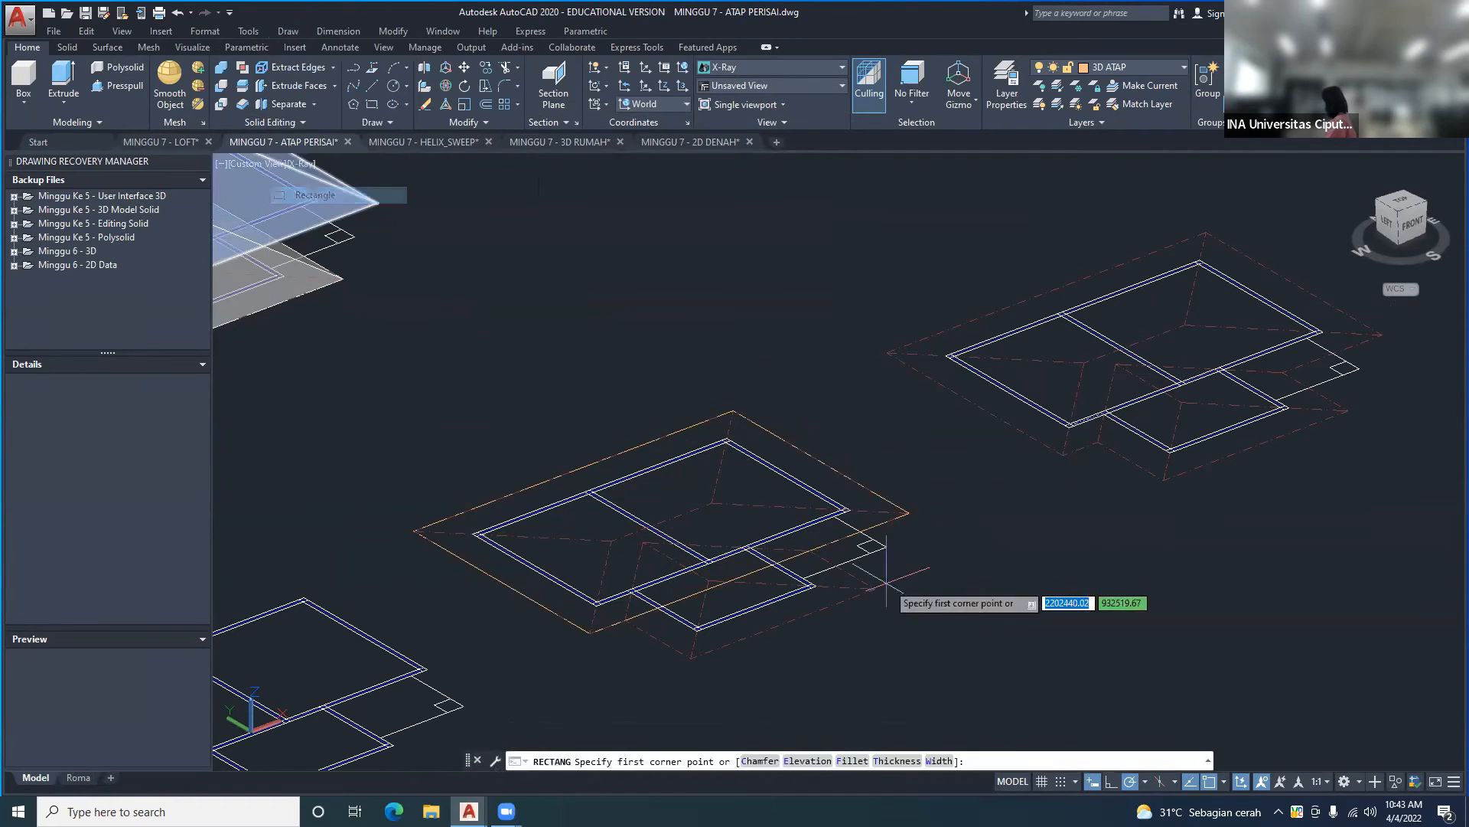
{"action": "left_click", "coordinate": [693, 655]}
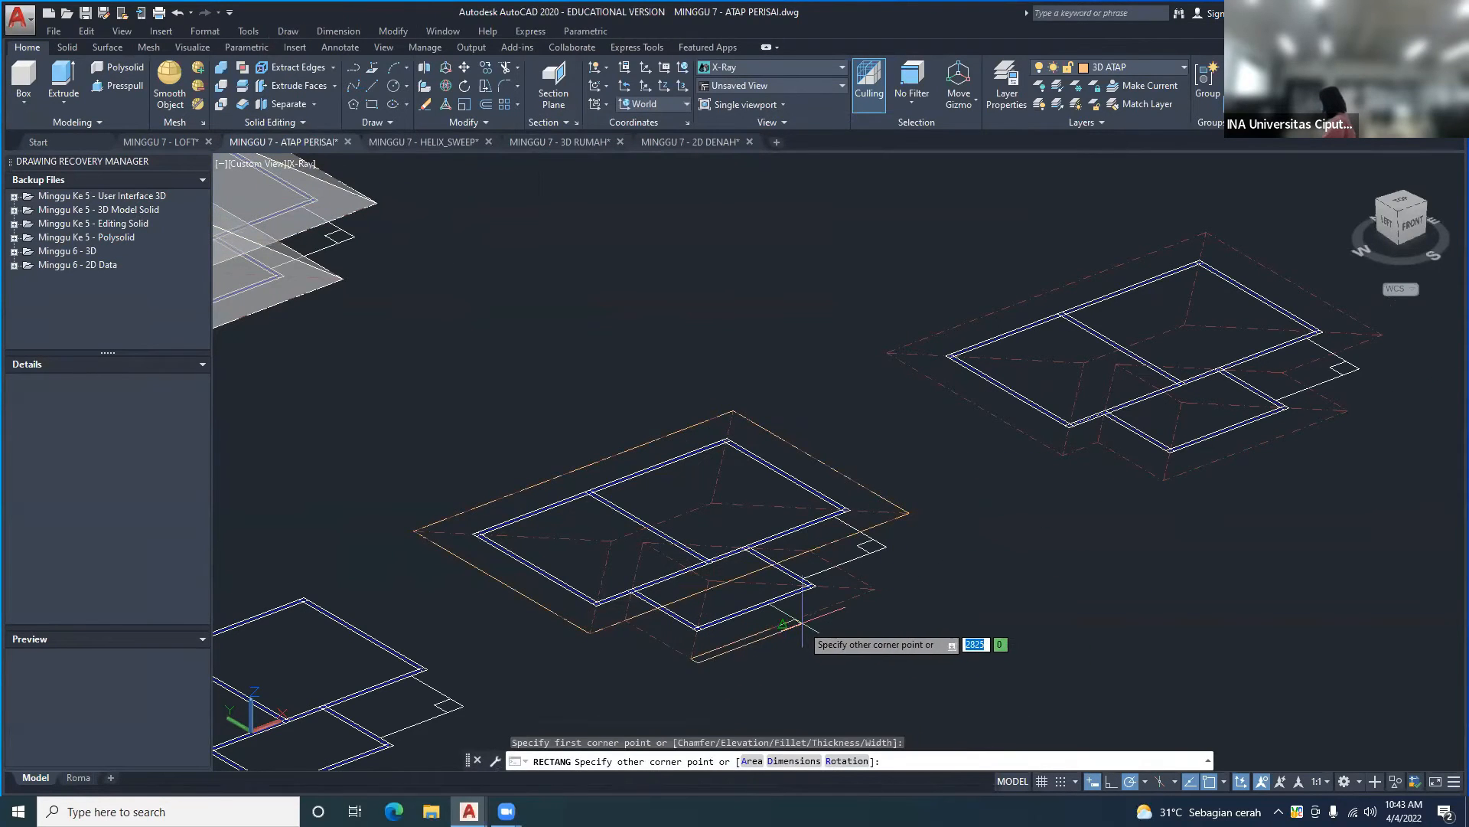
{"action": "scroll", "coordinate": [803, 520], "scroll_direction": "up", "scroll_amount": 4}
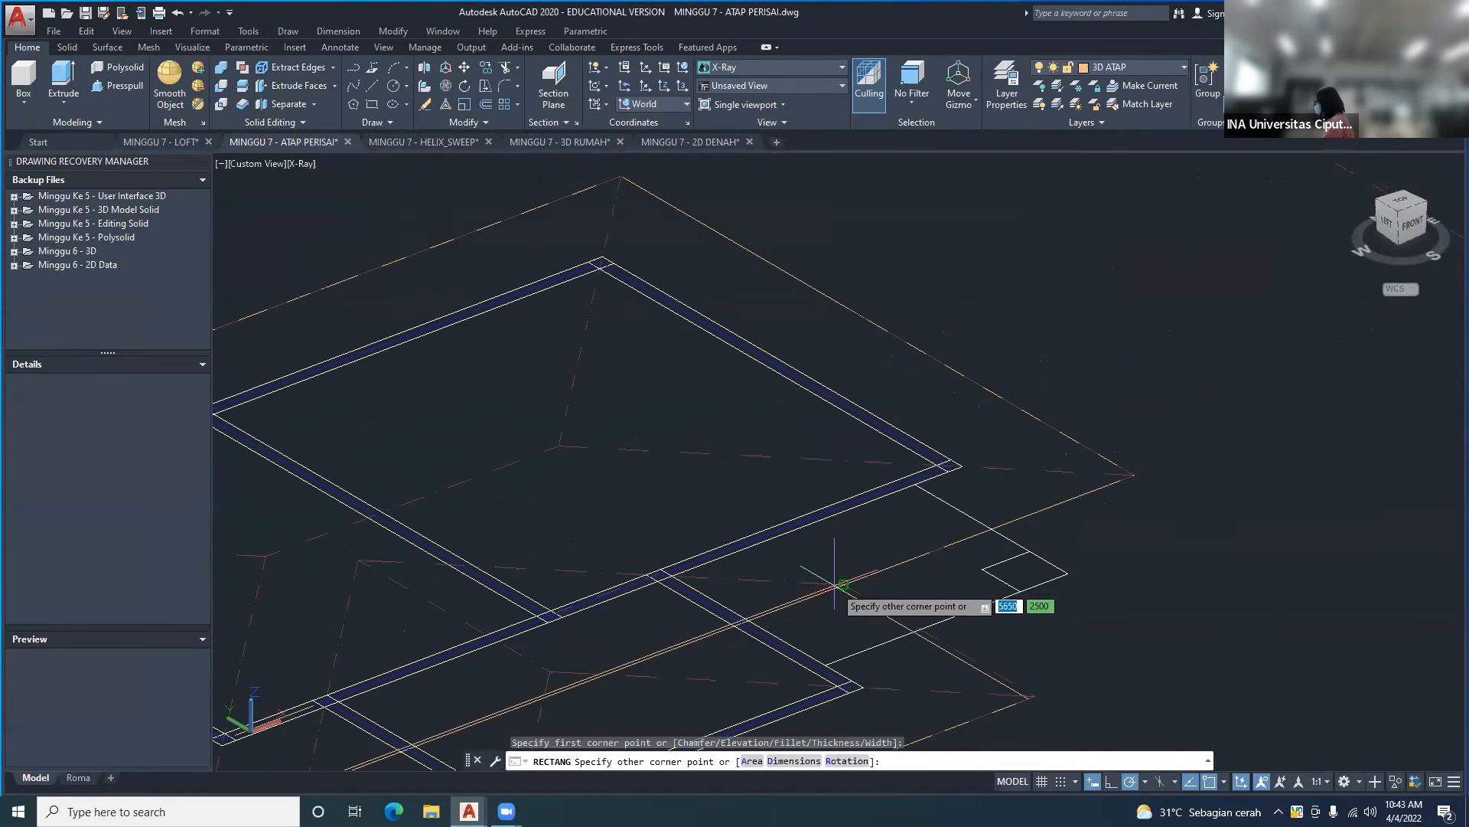
{"action": "left_click", "coordinate": [831, 538]}
{"action": "scroll", "coordinate": [708, 566], "scroll_direction": "down", "scroll_amount": 4}
{"action": "scroll", "coordinate": [708, 568], "scroll_direction": "up", "scroll_amount": 5}
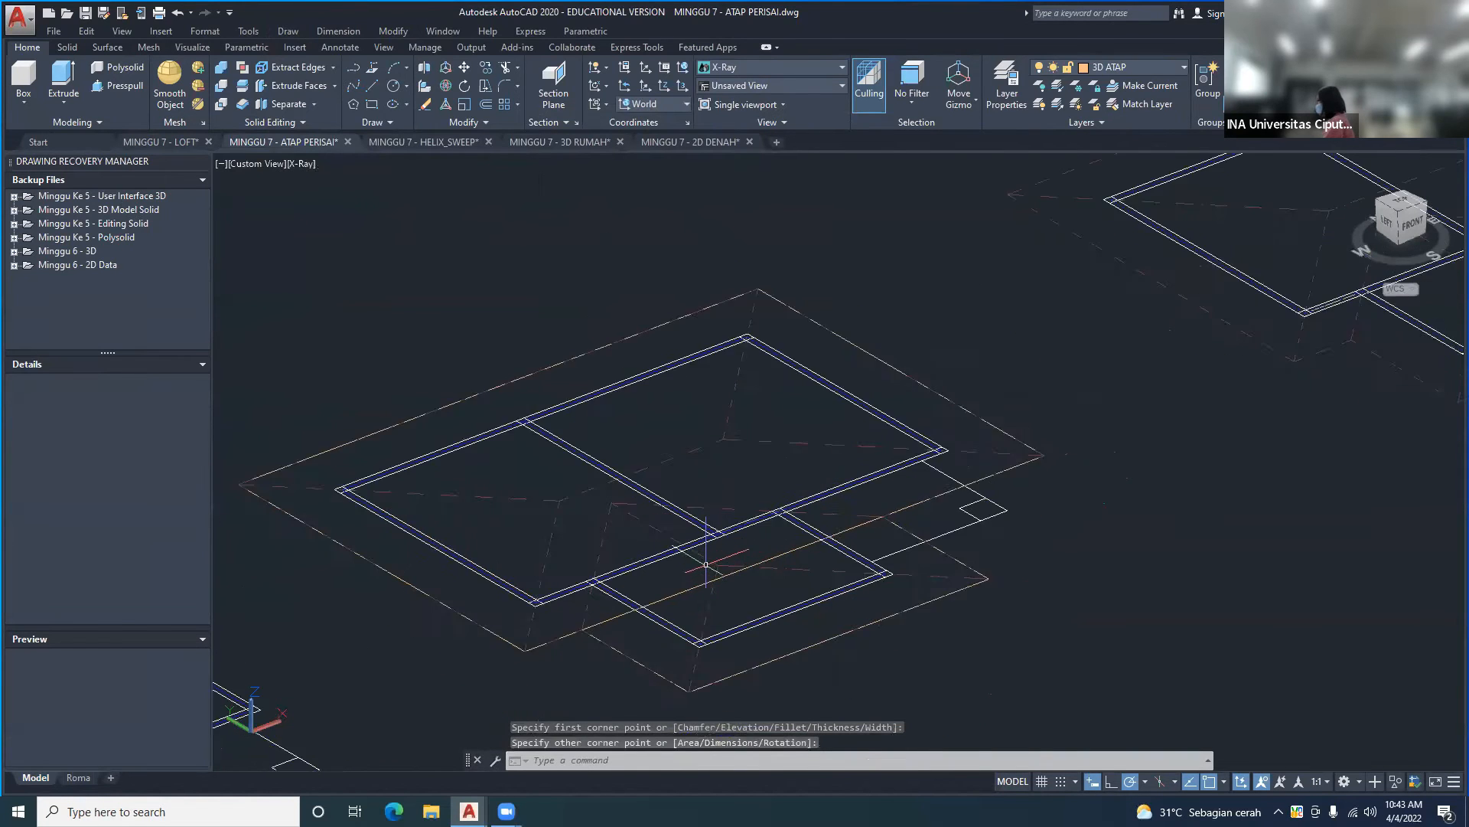
{"action": "key", "text": "Escape"}
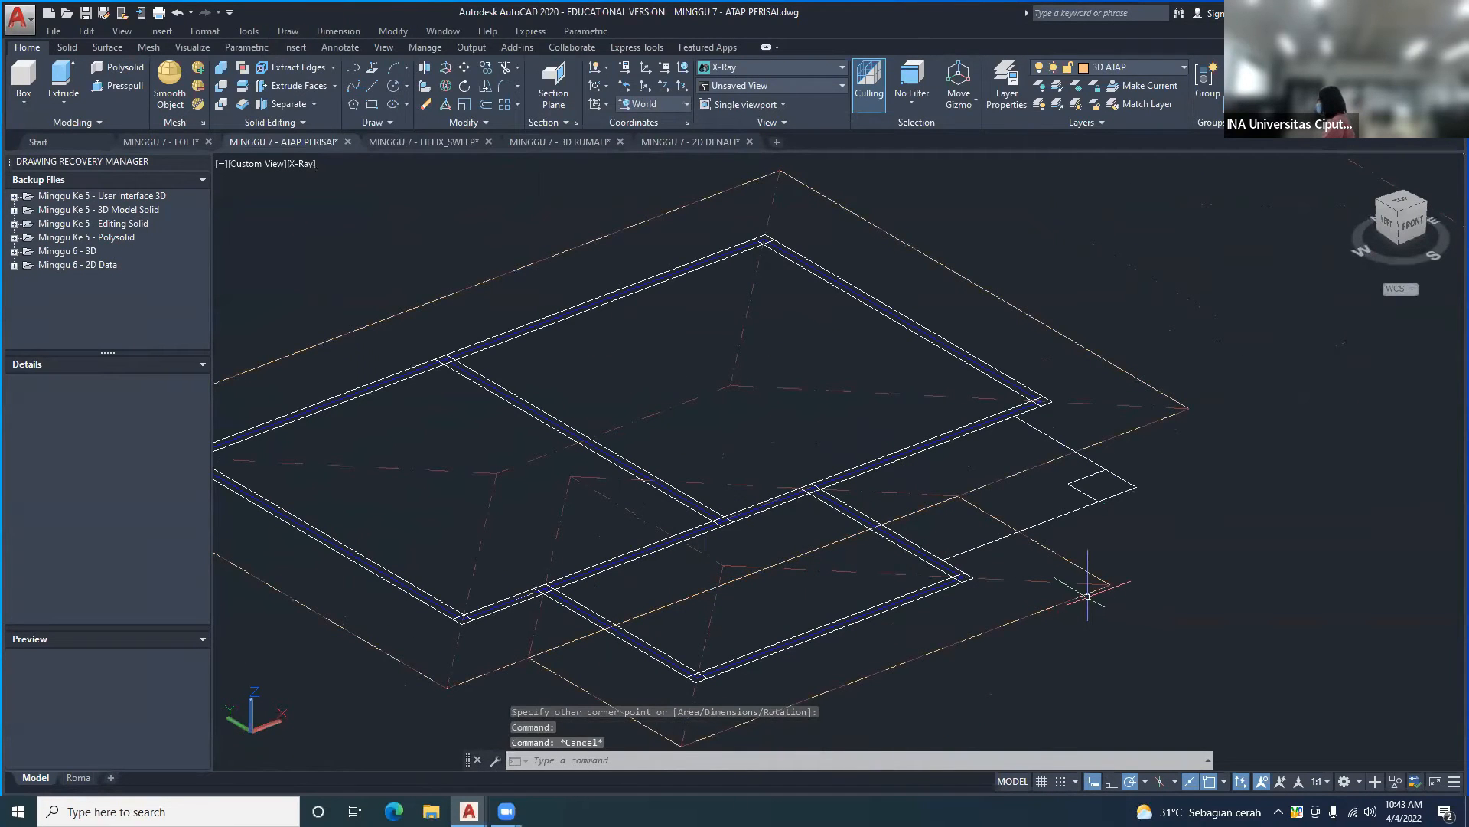
- Stretch the smaller rectangle's back edge inward to the point where the small roof's dashed ridge ends inside the main roof
{"action": "left_click", "coordinate": [850, 536]}
{"action": "left_click", "coordinate": [743, 575]}
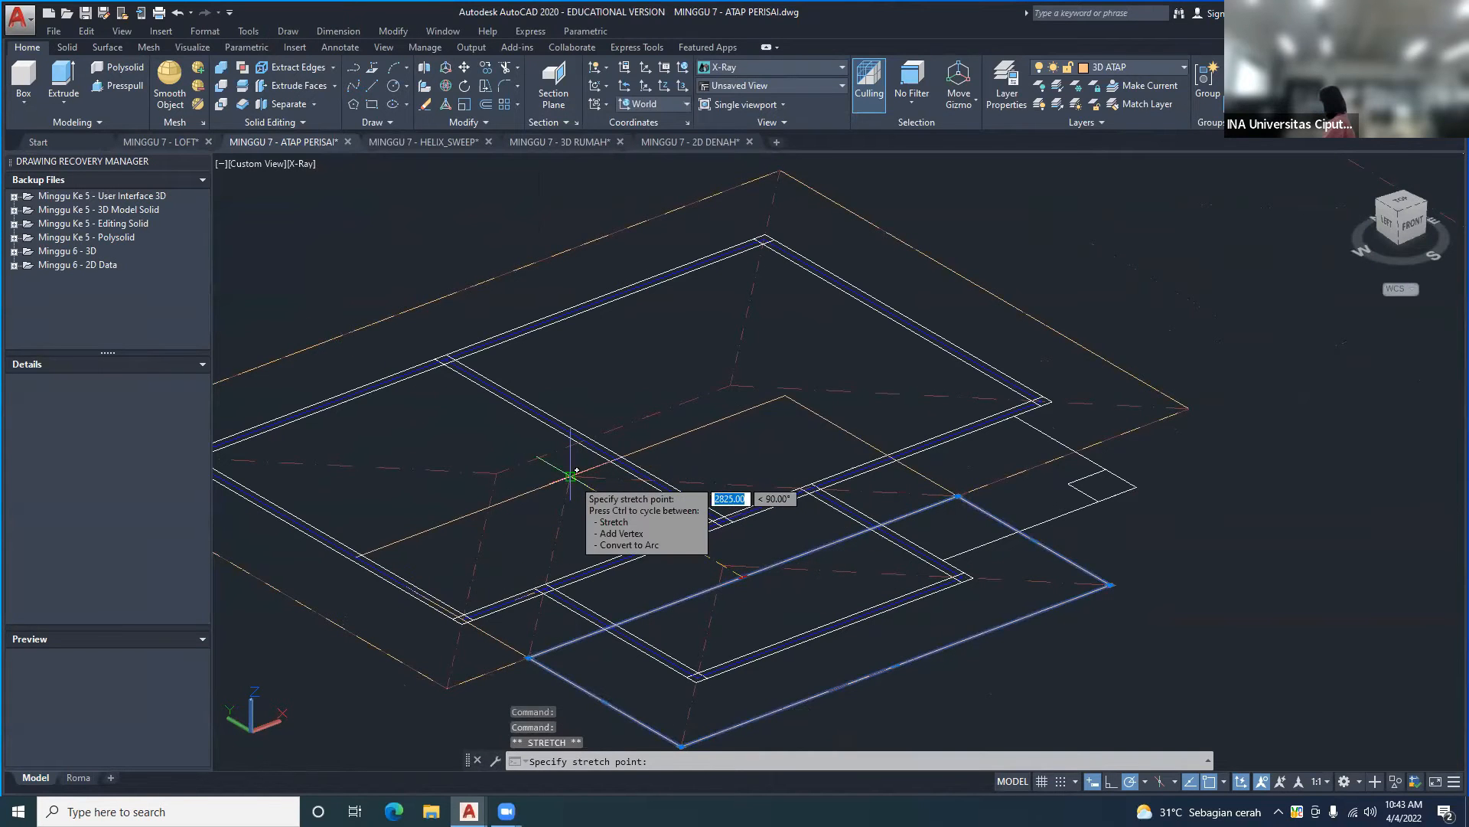
{"action": "key", "text": "Escape"}
{"action": "scroll", "coordinate": [876, 529], "scroll_direction": "down", "scroll_amount": 3}
{"action": "middle_click_drag", "start_coordinate": [877, 525], "coordinate": [816, 486]}
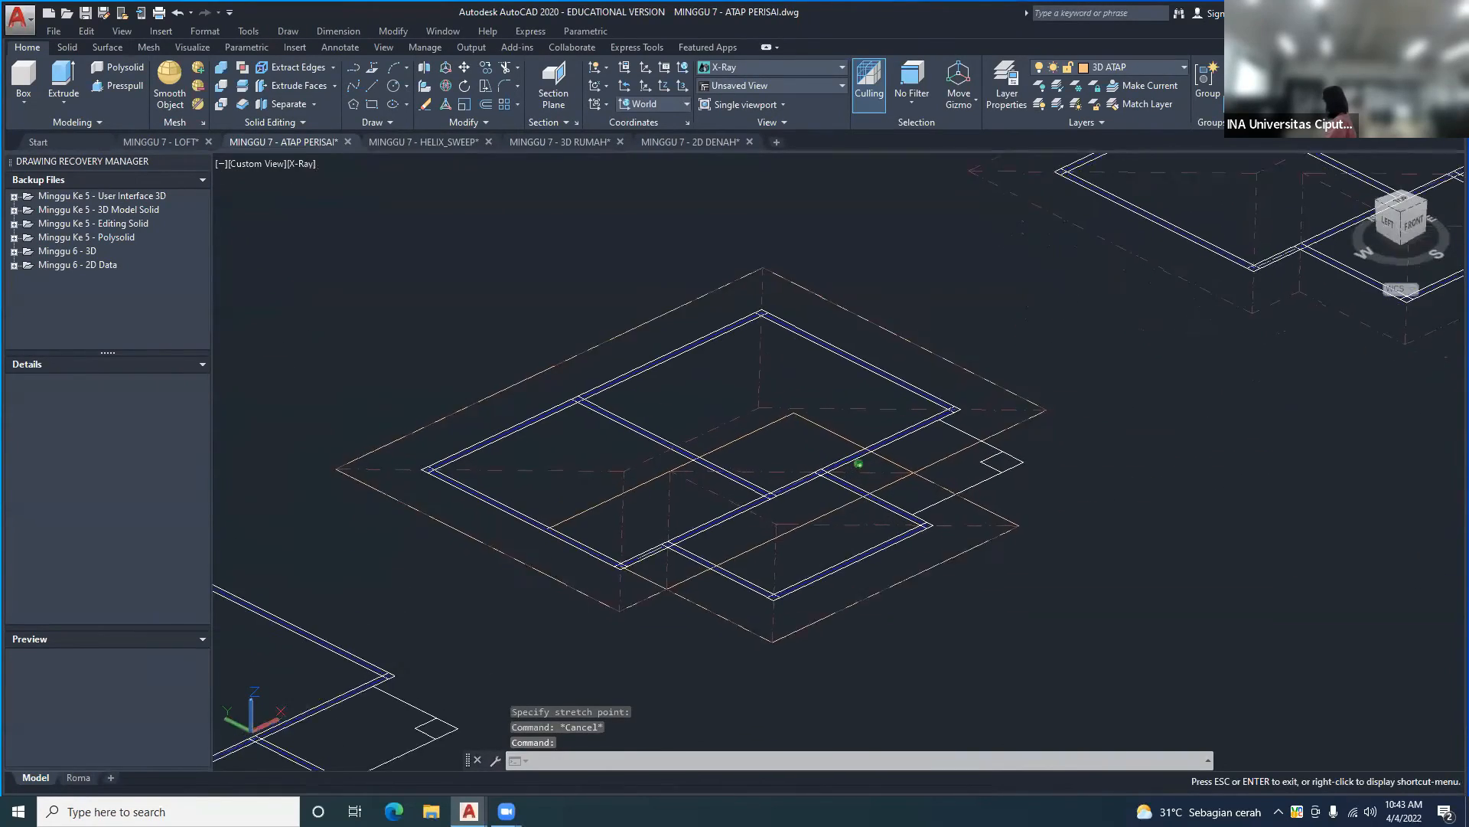
- Switch the model to the plan view of the current UCS
{"action": "scroll", "coordinate": [858, 463], "scroll_direction": "down", "scroll_amount": 5}
{"action": "middle_click_drag", "start_coordinate": [646, 490], "coordinate": [763, 490], "text": "shift"}
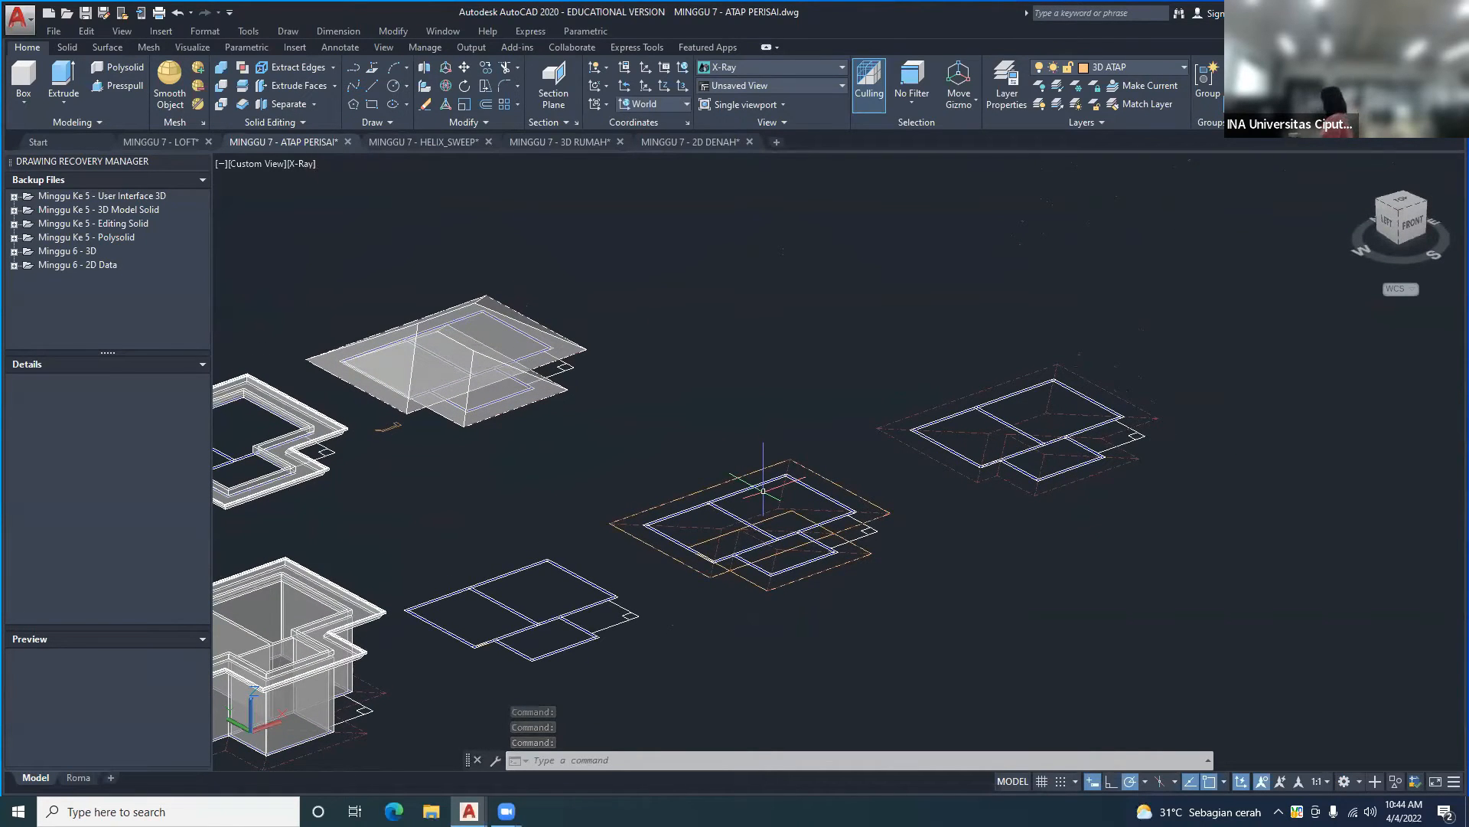
{"action": "left_click", "coordinate": [373, 86]}
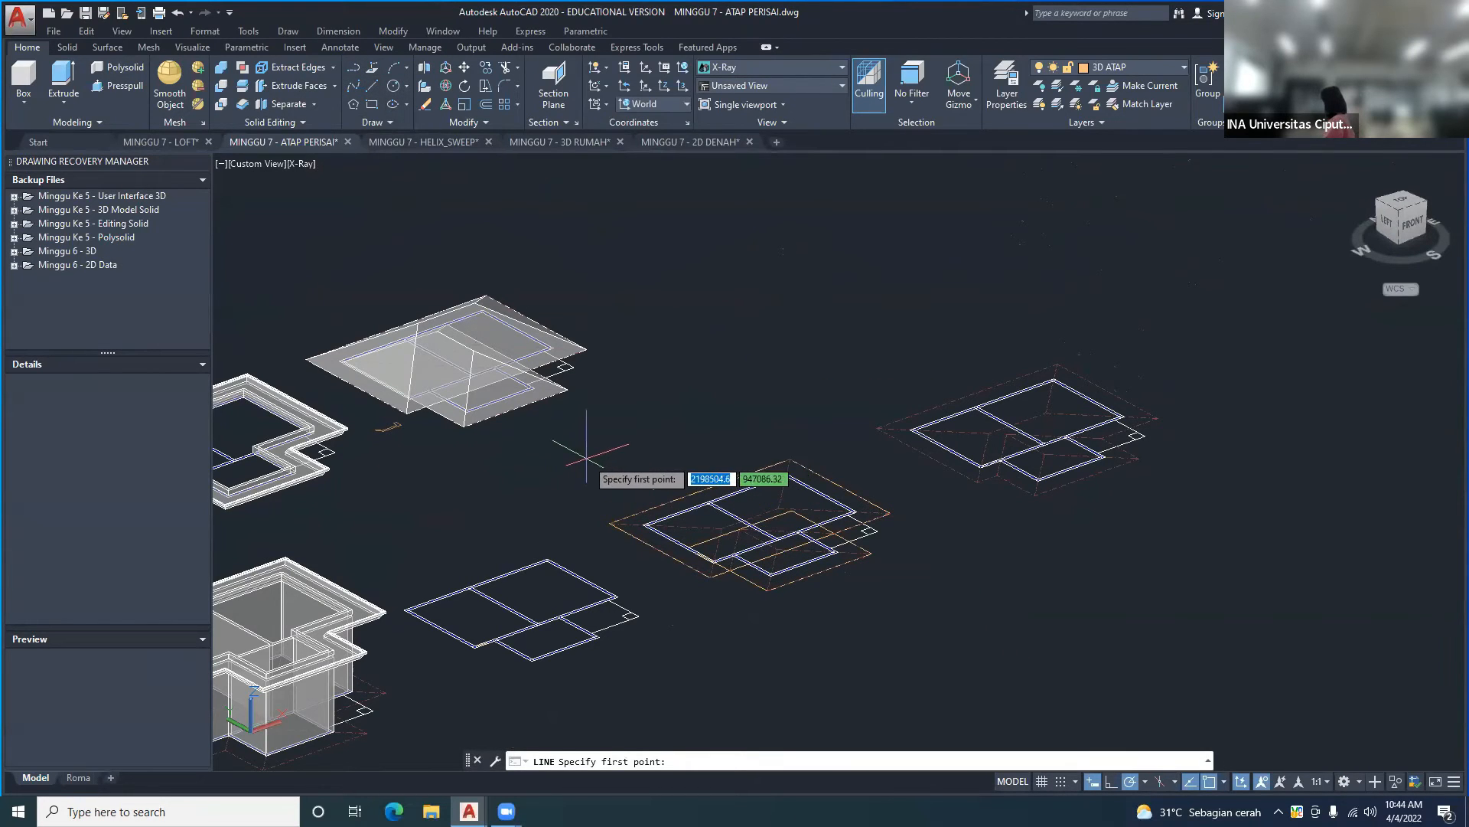
{"action": "key", "text": "Escape"}
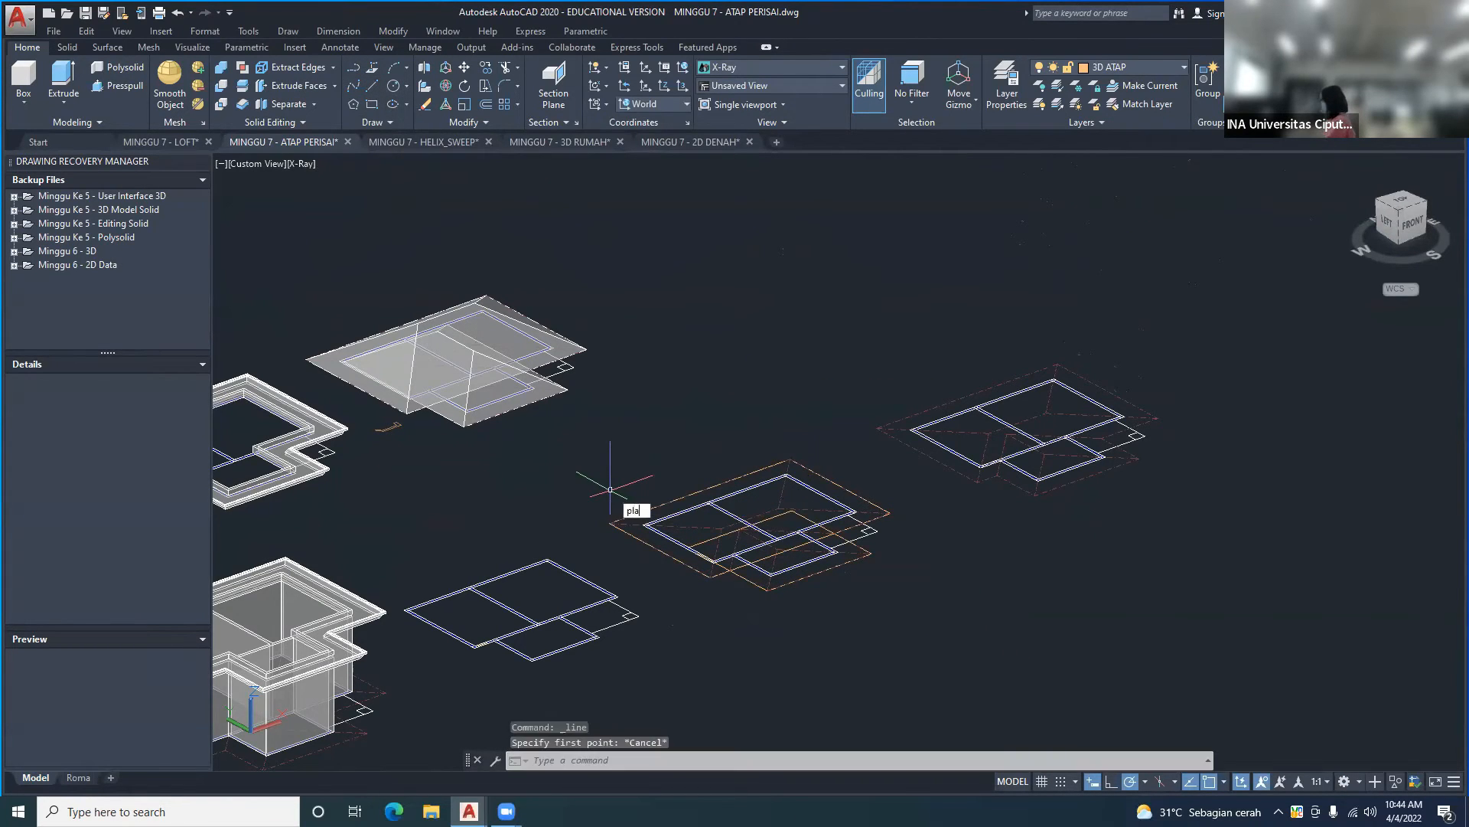
{"action": "type", "text": "PLAN"}
{"action": "key", "text": "Return"}
{"action": "key", "text": "Return"}
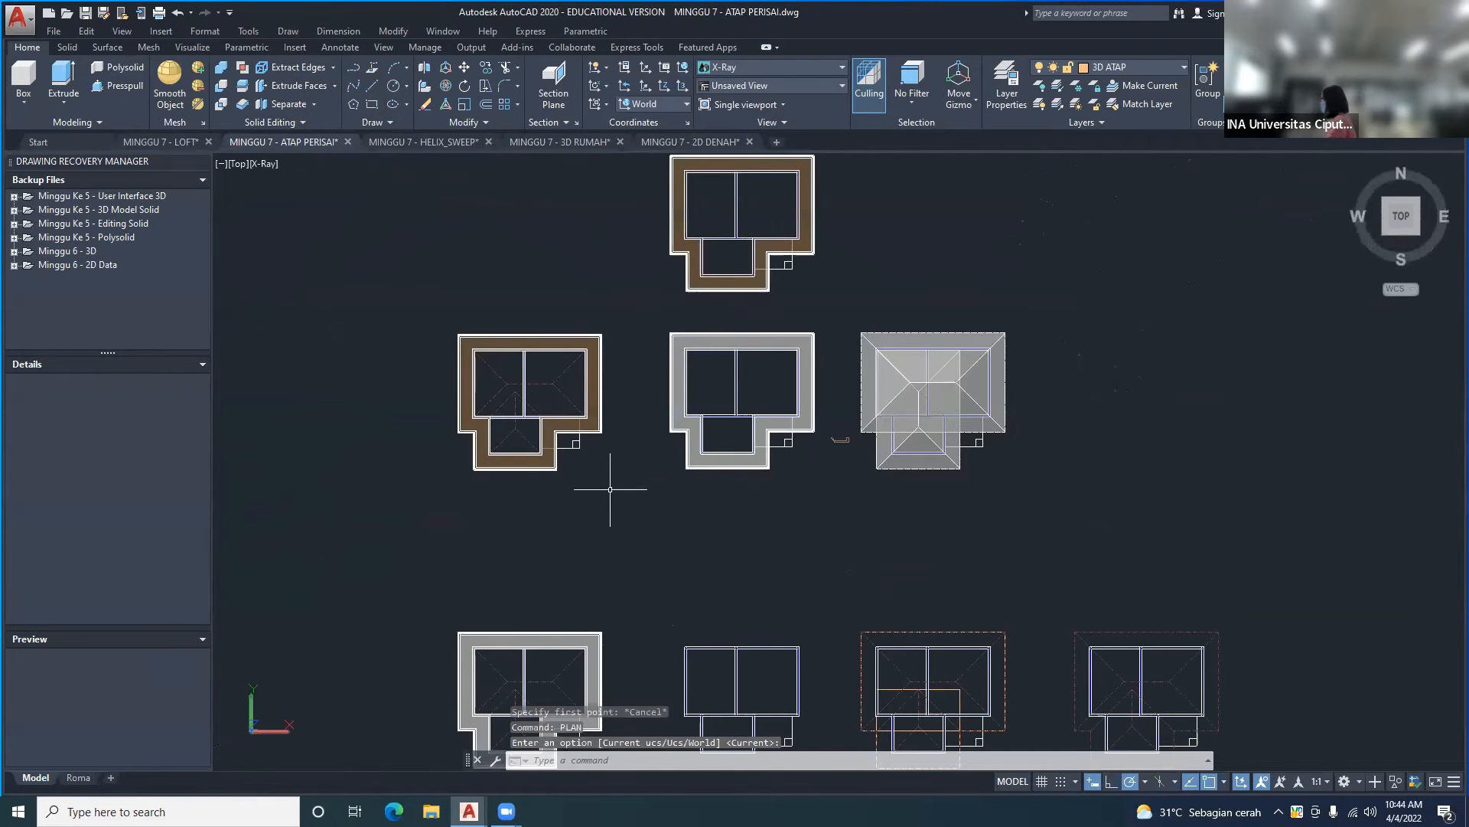
{"action": "scroll", "coordinate": [666, 543], "scroll_direction": "up", "scroll_amount": 6}
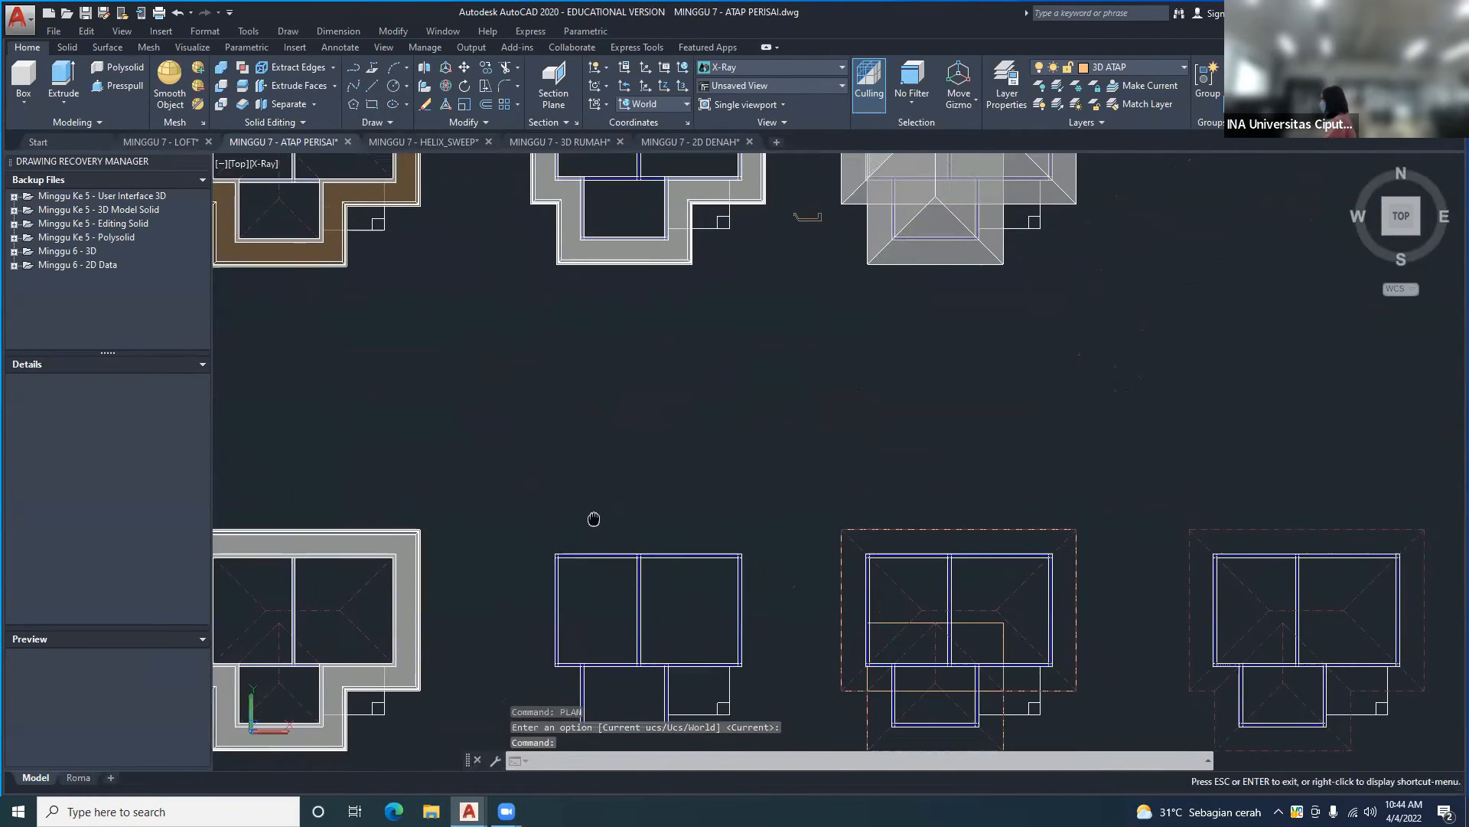
- Set polar tracking to 30° increments and draw a line inclined at 30° in the open space above the walls-only plan
{"action": "left_click", "coordinate": [372, 86]}
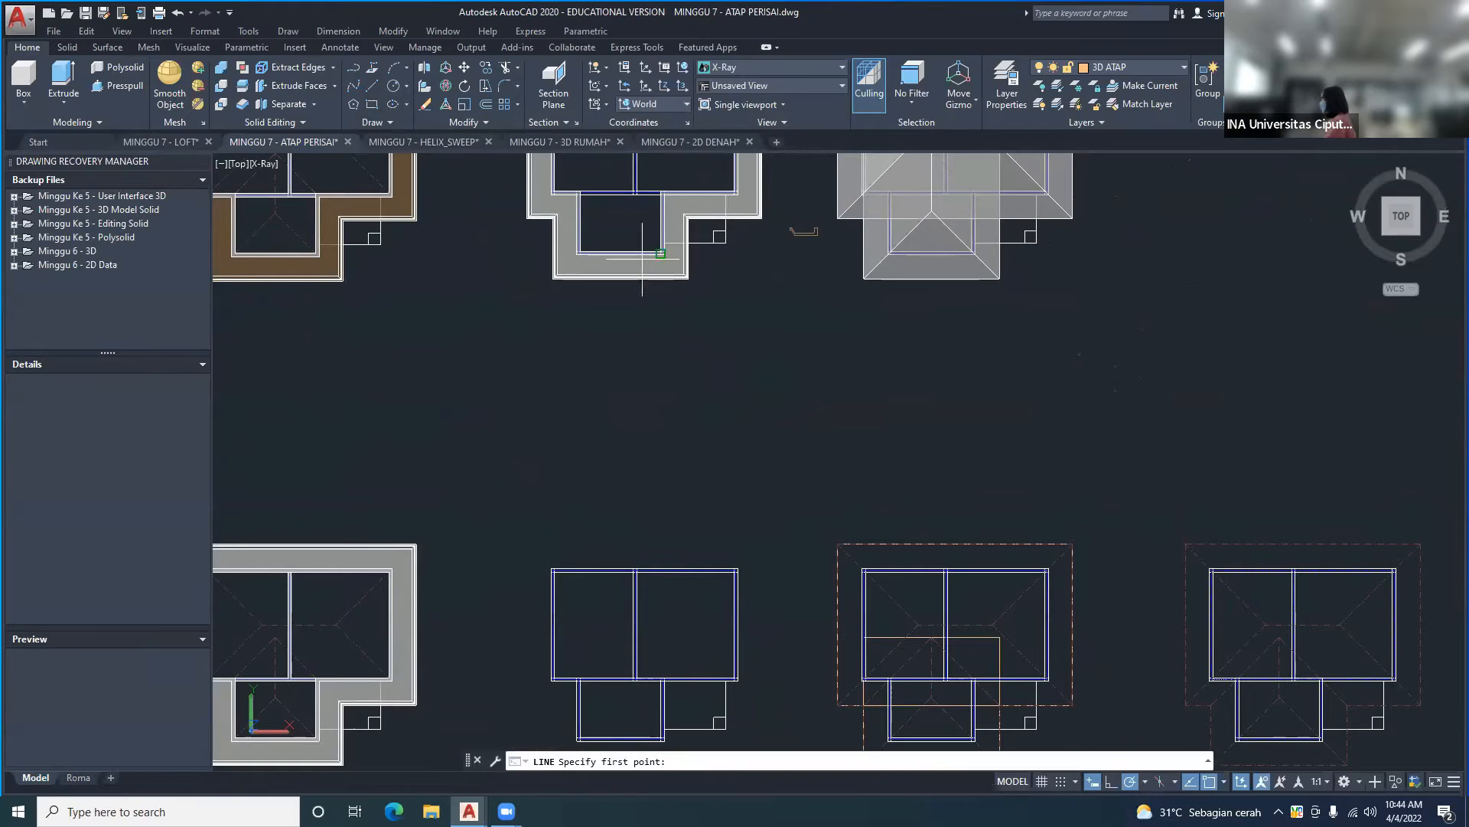
{"action": "left_click", "coordinate": [544, 498]}
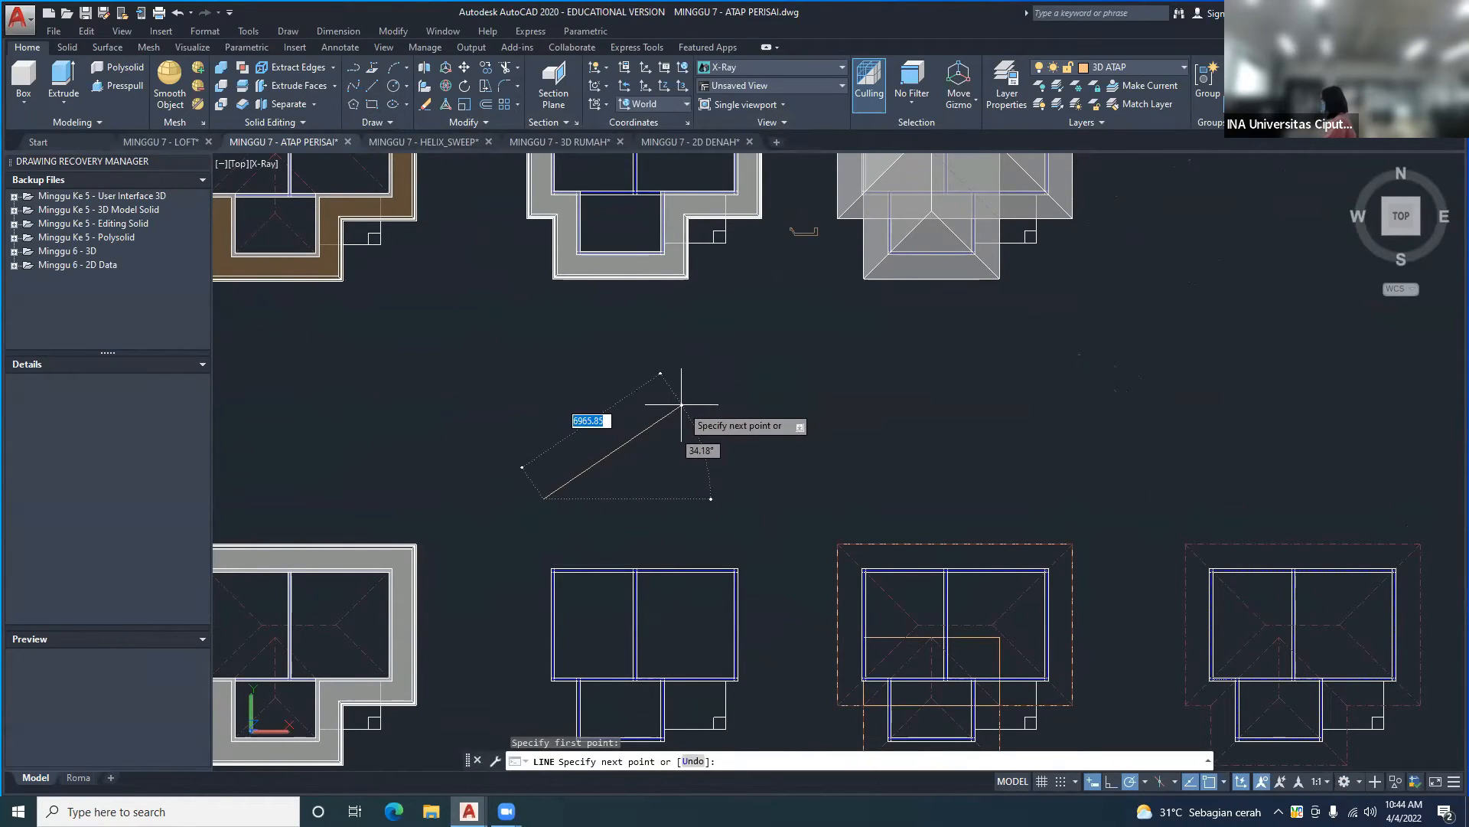
{"action": "left_click", "coordinate": [1145, 782]}
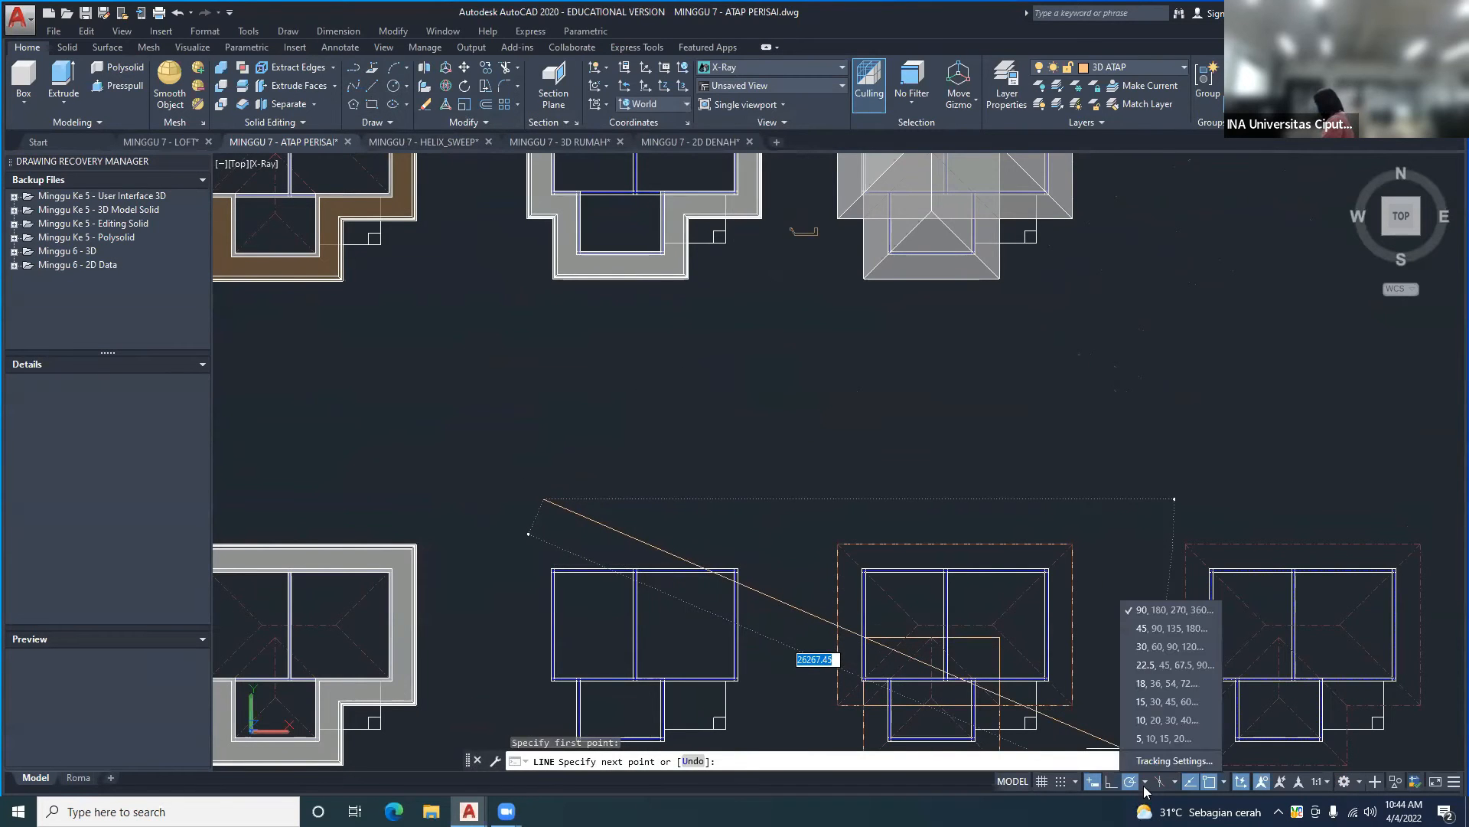
{"action": "left_click", "coordinate": [1167, 647]}
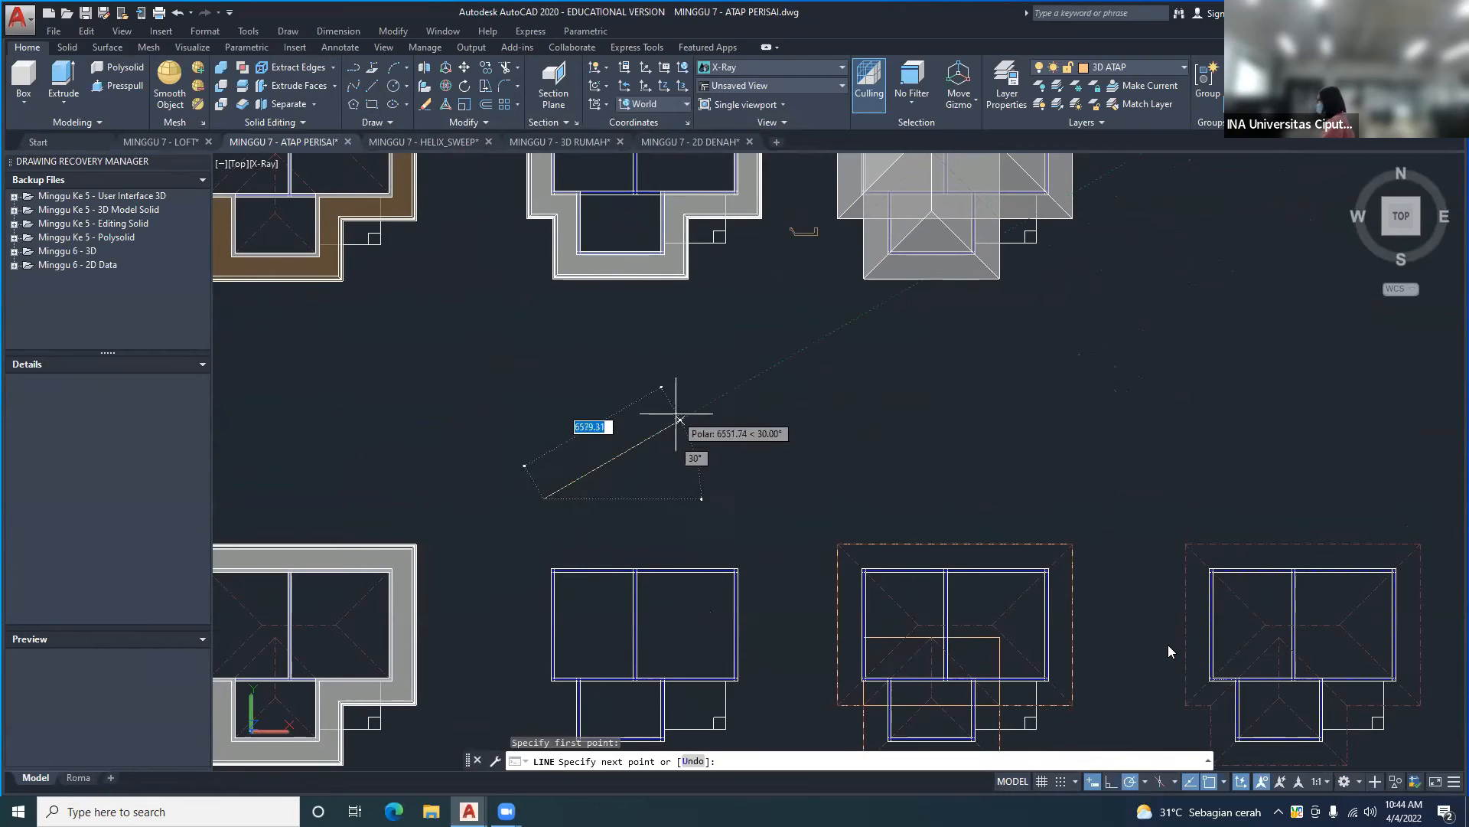
{"action": "left_click", "coordinate": [696, 411]}
{"action": "key", "text": "Escape"}
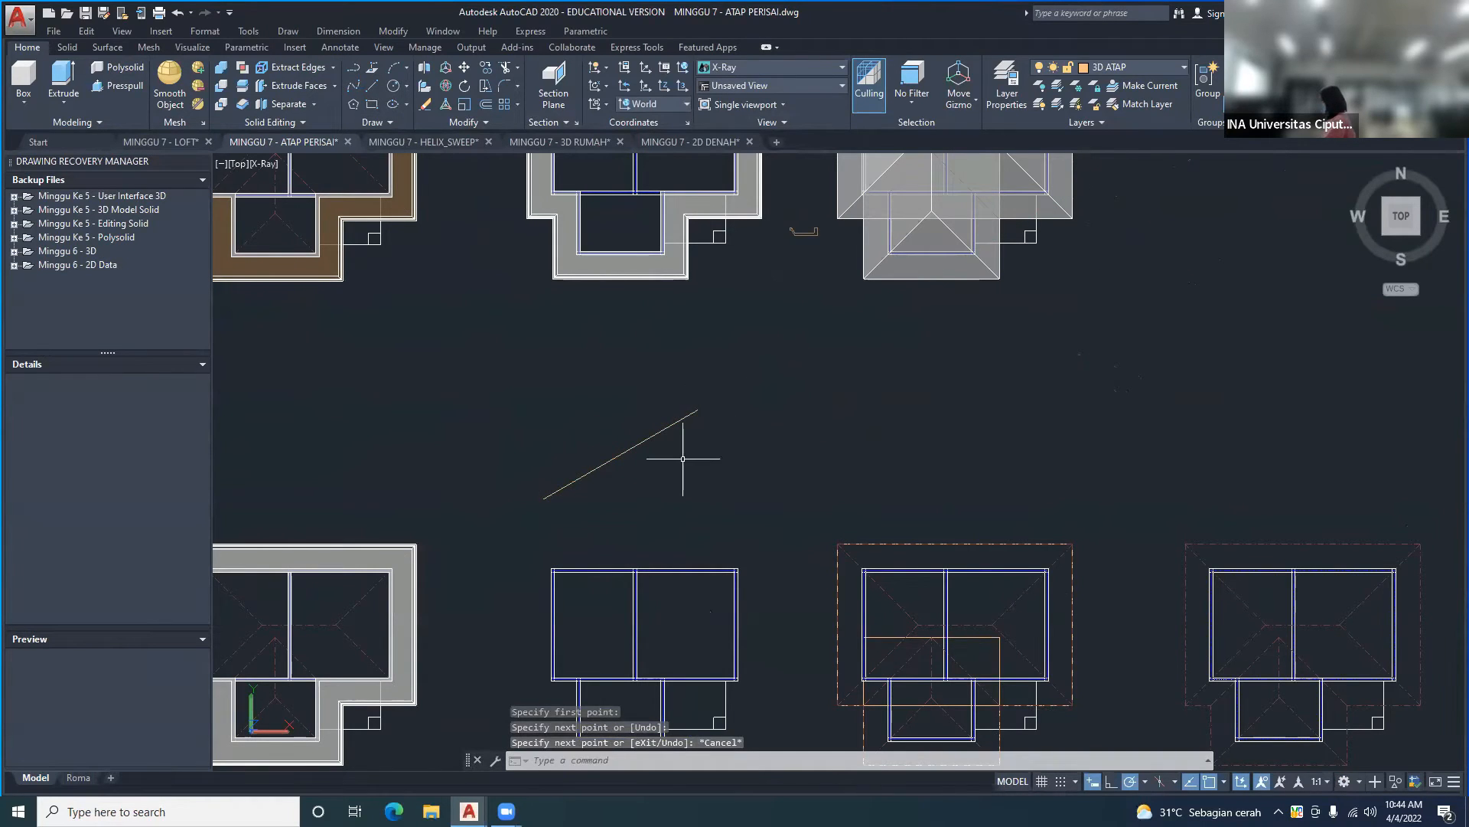
- Mirror the sloped line across a vertical axis through its midpoint, keeping the original line
{"action": "type", "text": "mi"}
{"action": "key", "text": "Return"}
{"action": "left_click", "coordinate": [669, 459]}
{"action": "left_click", "coordinate": [613, 414]}
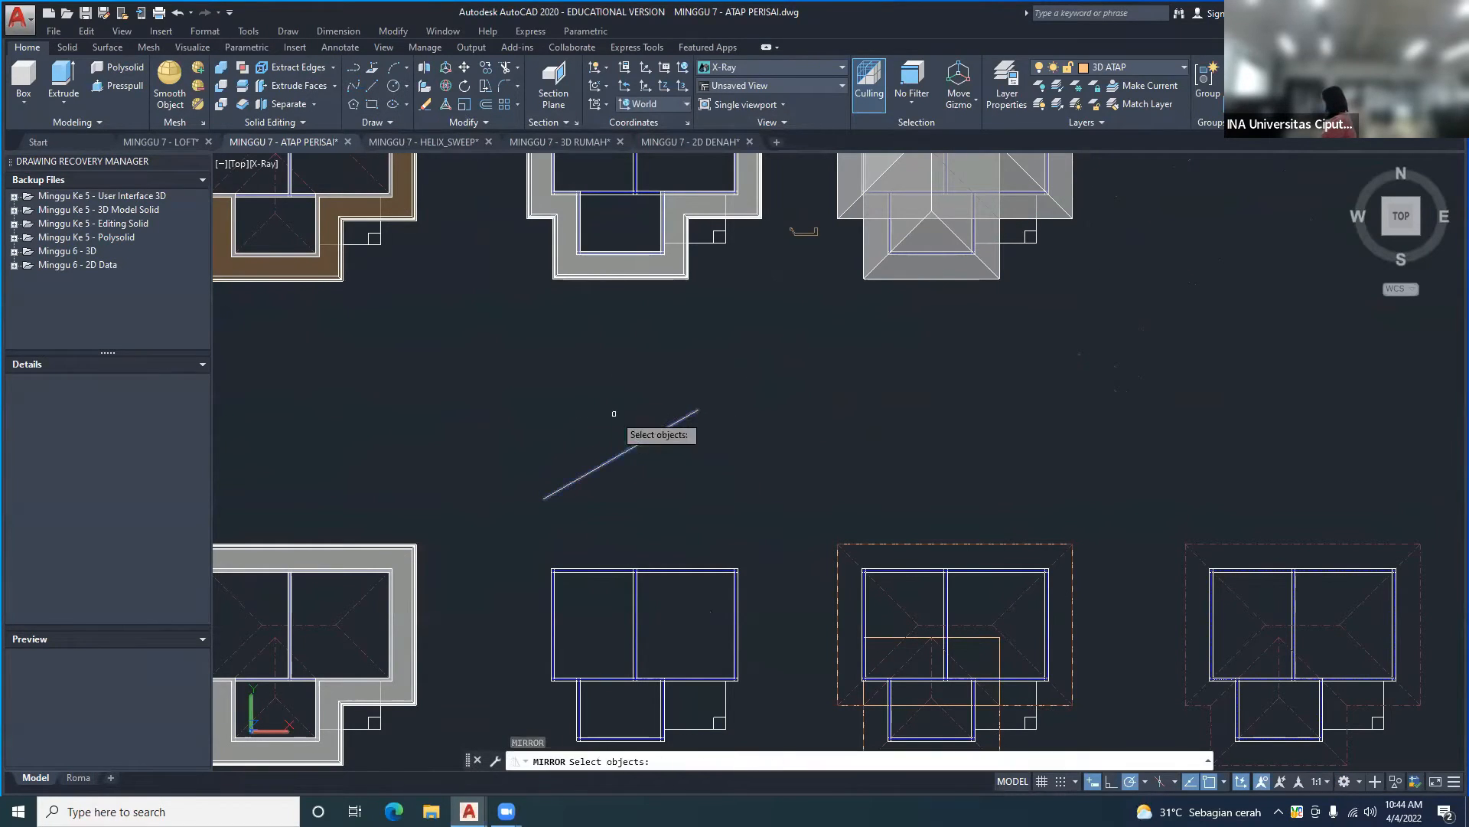
{"action": "key", "text": "Return"}
{"action": "left_click", "coordinate": [650, 437]}
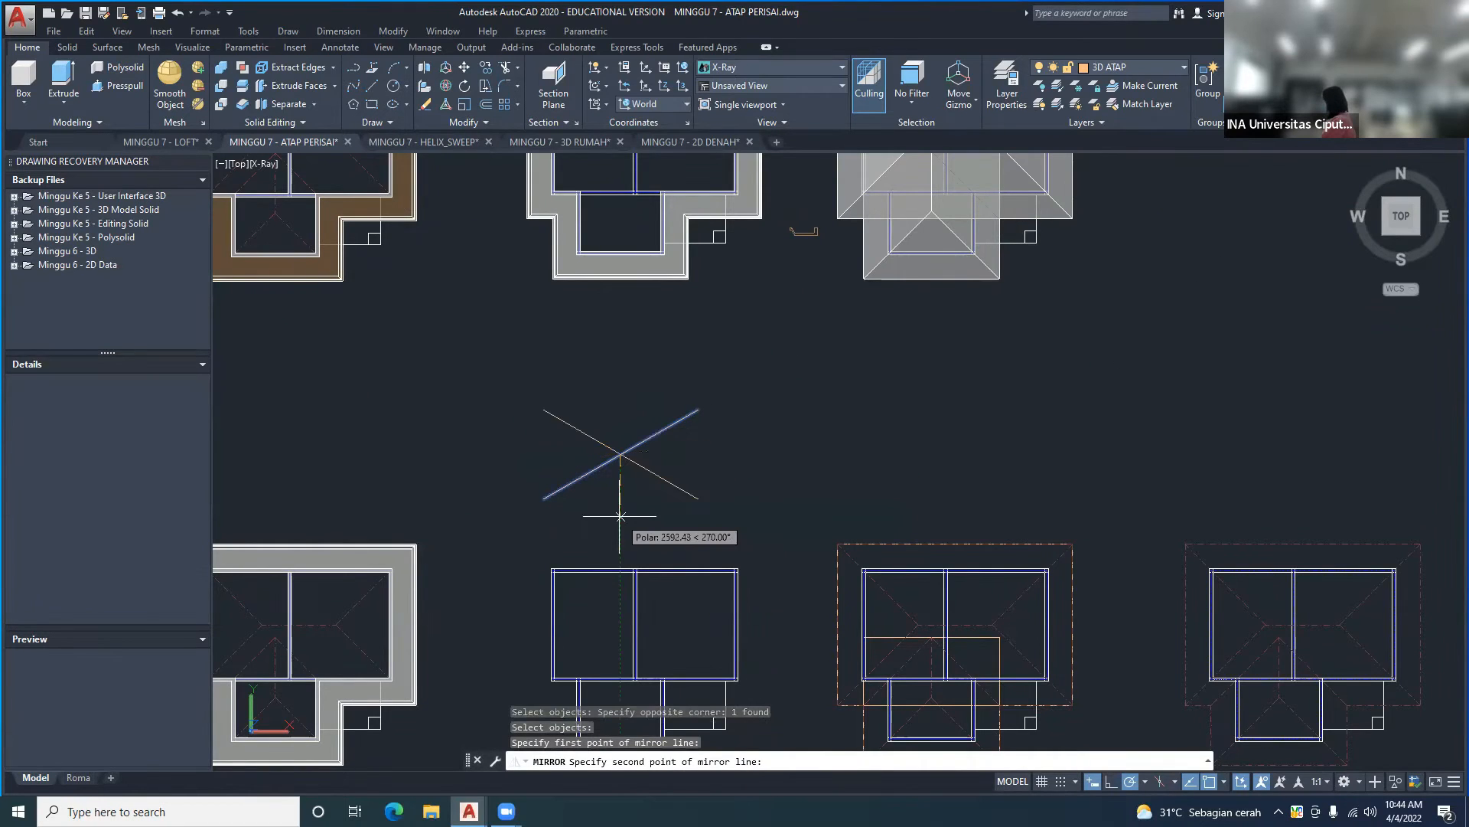
{"action": "left_click", "coordinate": [623, 515]}
{"action": "key", "text": "Return"}
- Draw a horizontal base line joining the lower ends of the two crossing sloped lines
{"action": "type", "text": "l"}
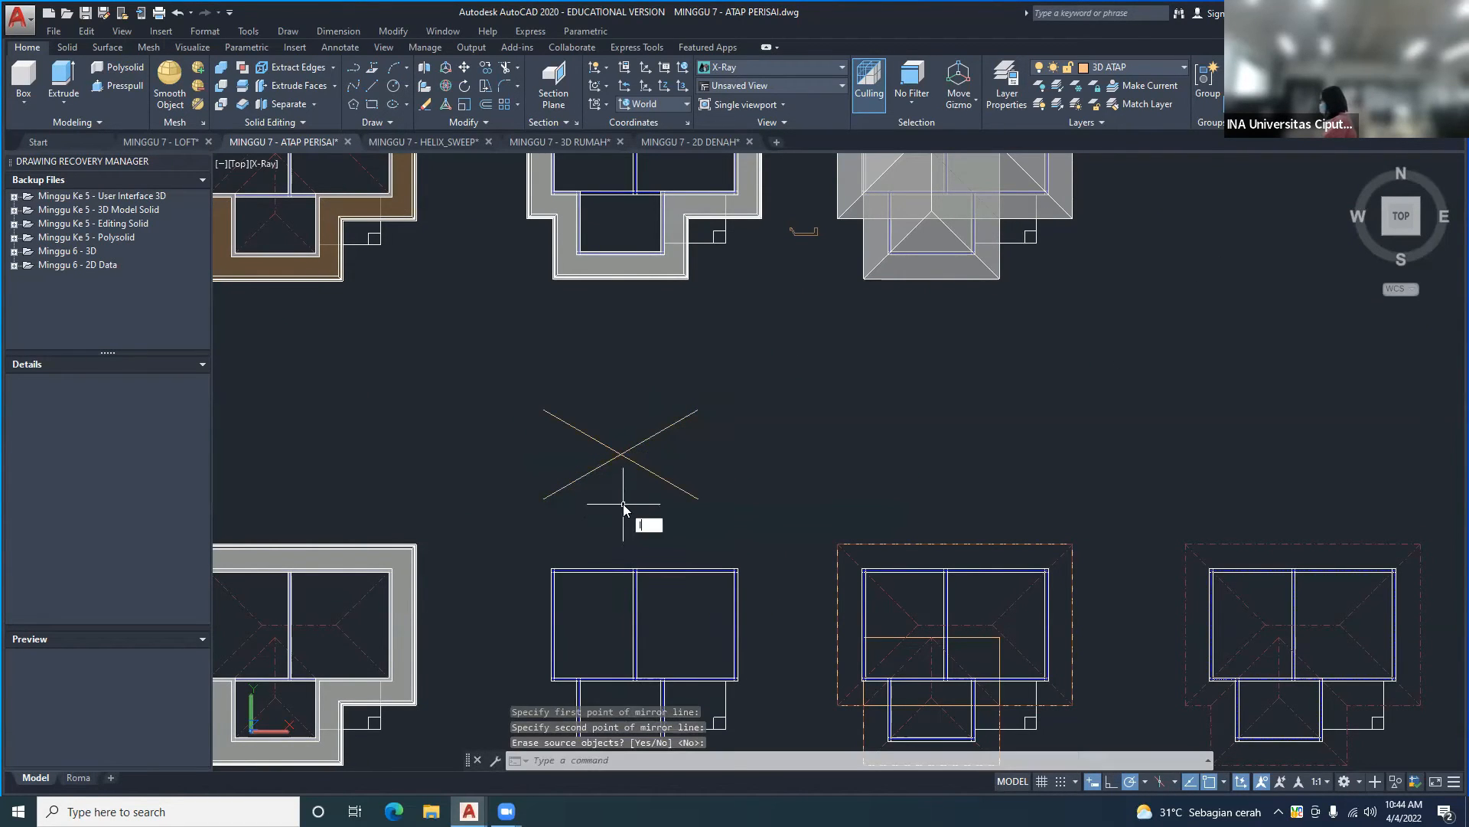
{"action": "key", "text": "Return"}
{"action": "left_click", "coordinate": [543, 499]}
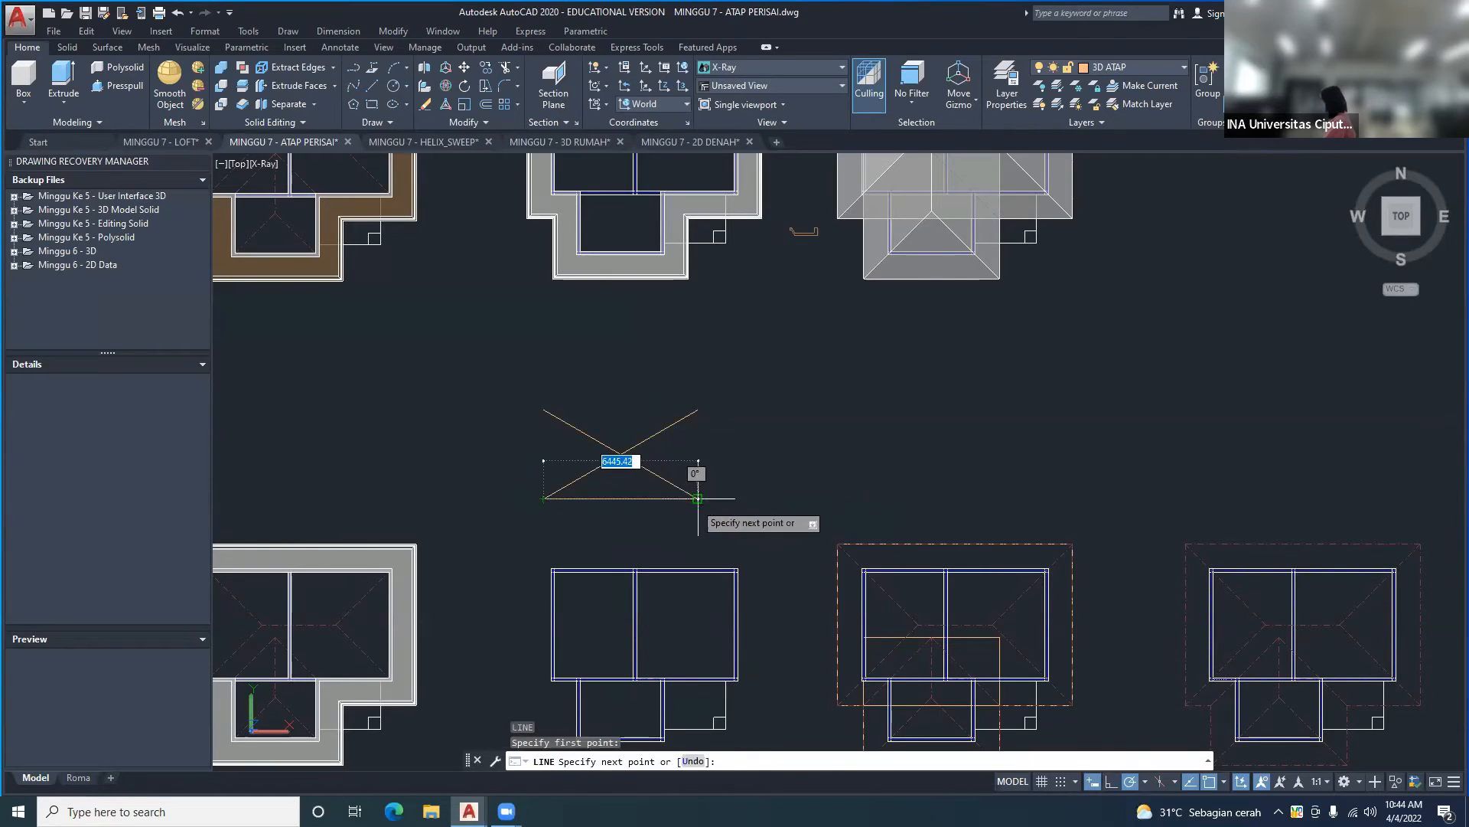
{"action": "left_click", "coordinate": [697, 499]}
{"action": "key", "text": "Escape"}
- Trim the parts of the two sloped lines above their intersection, leaving a triangular roof profile
{"action": "key", "text": "Return"}
{"action": "key", "text": "Return"}
{"action": "left_click", "coordinate": [638, 398]}
{"action": "left_click", "coordinate": [590, 429]}
{"action": "key", "text": "Escape"}
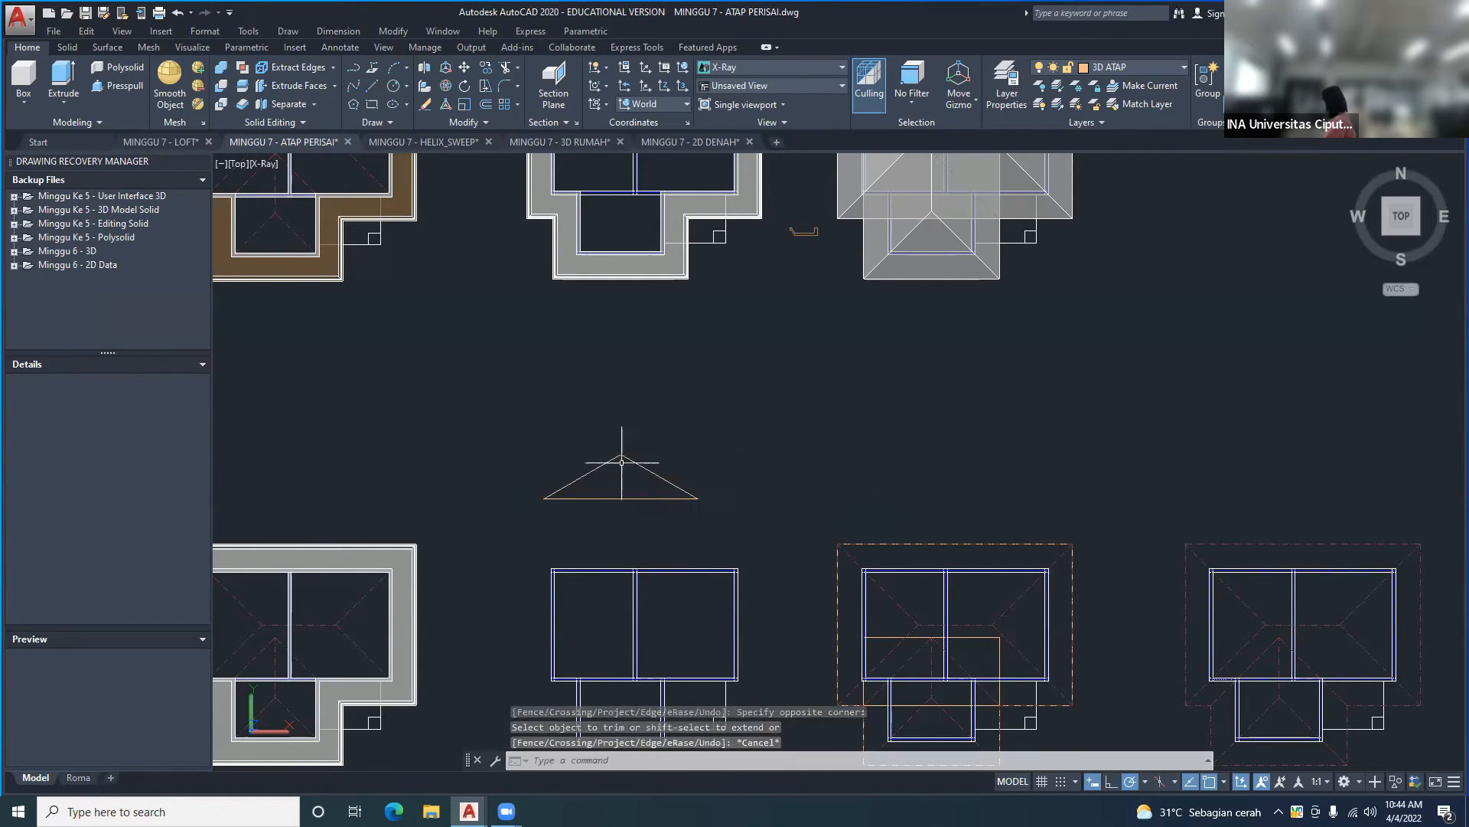
- Add an angular dimension between the triangle's left sloped line and its base
{"action": "scroll", "coordinate": [570, 506], "scroll_direction": "up", "scroll_amount": 2}
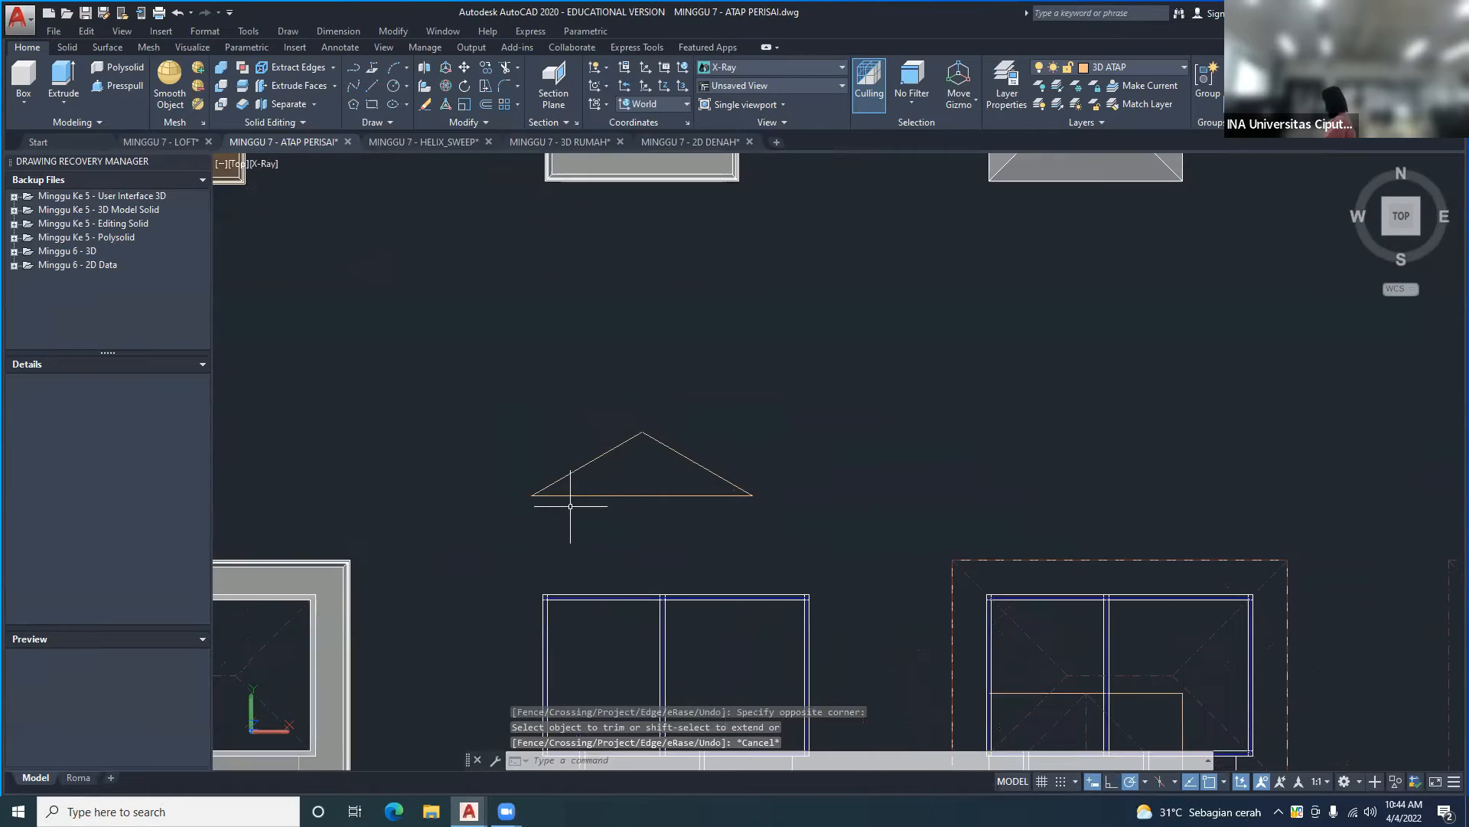
{"action": "left_click", "coordinate": [443, 30]}
{"action": "mouse_move", "coordinate": [334, 33]}
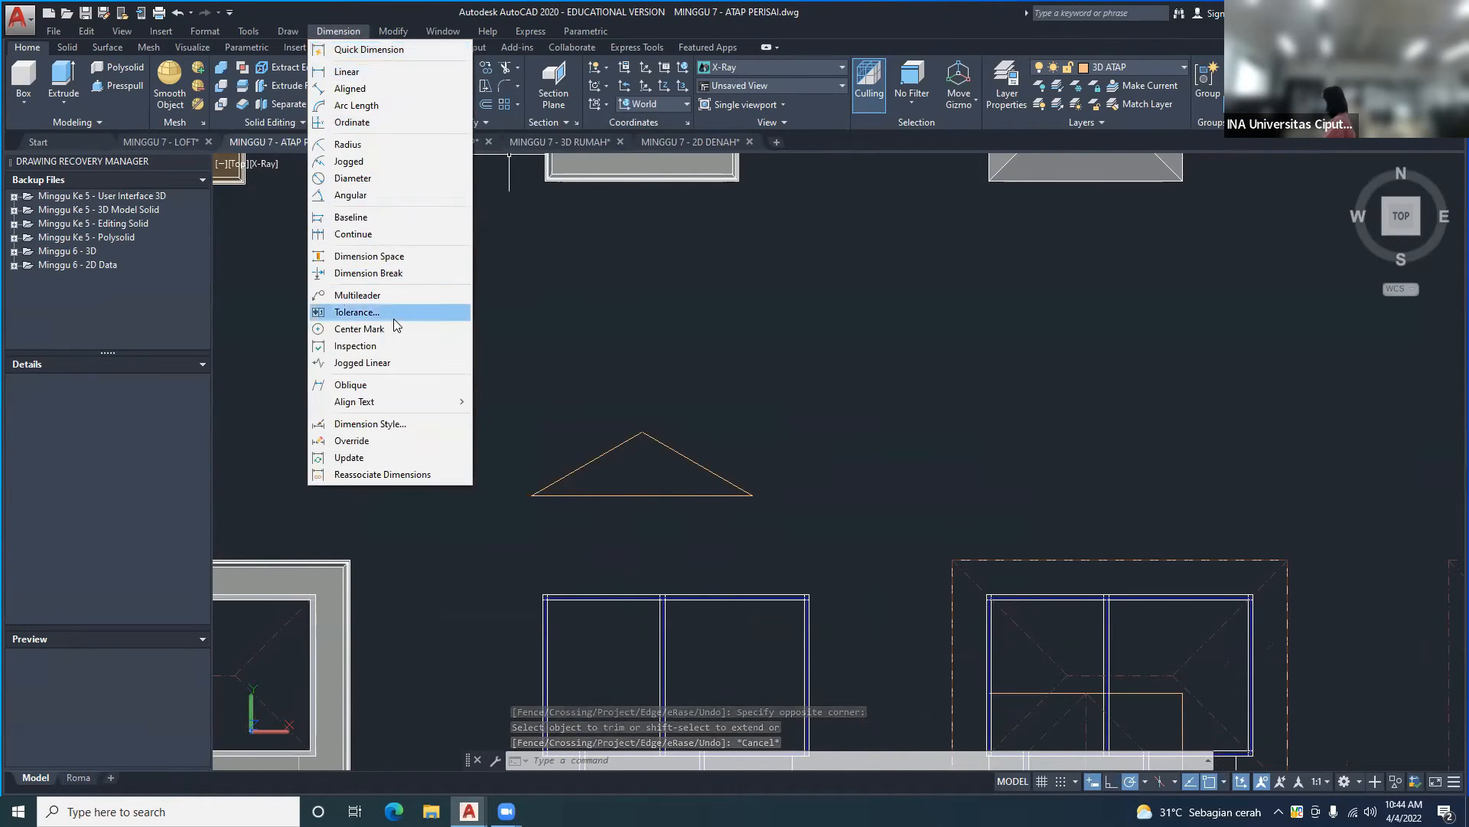
{"action": "left_click", "coordinate": [352, 194]}
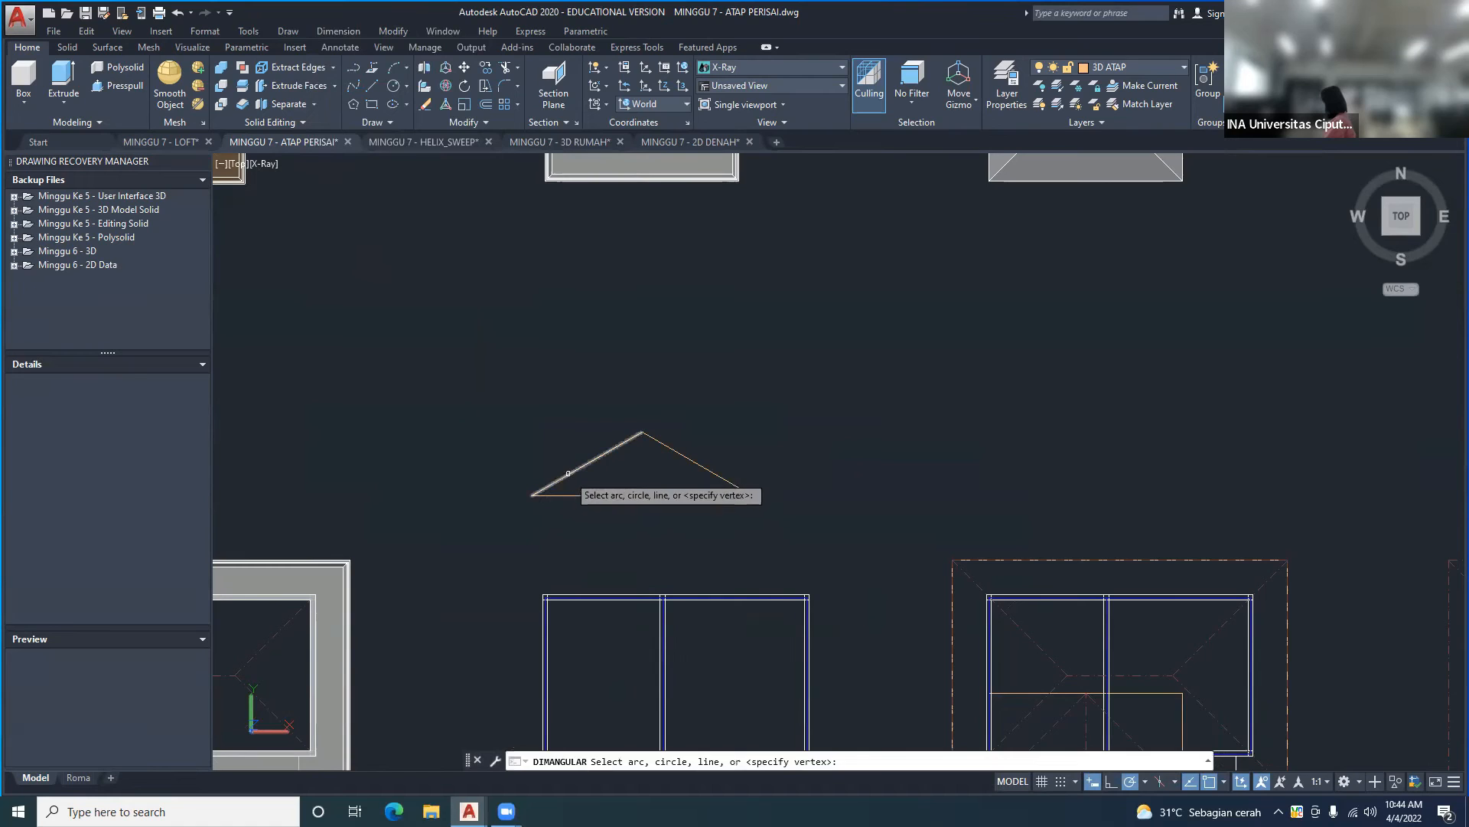
{"action": "left_click", "coordinate": [566, 475]}
{"action": "left_click", "coordinate": [609, 495]}
{"action": "left_click", "coordinate": [608, 484]}
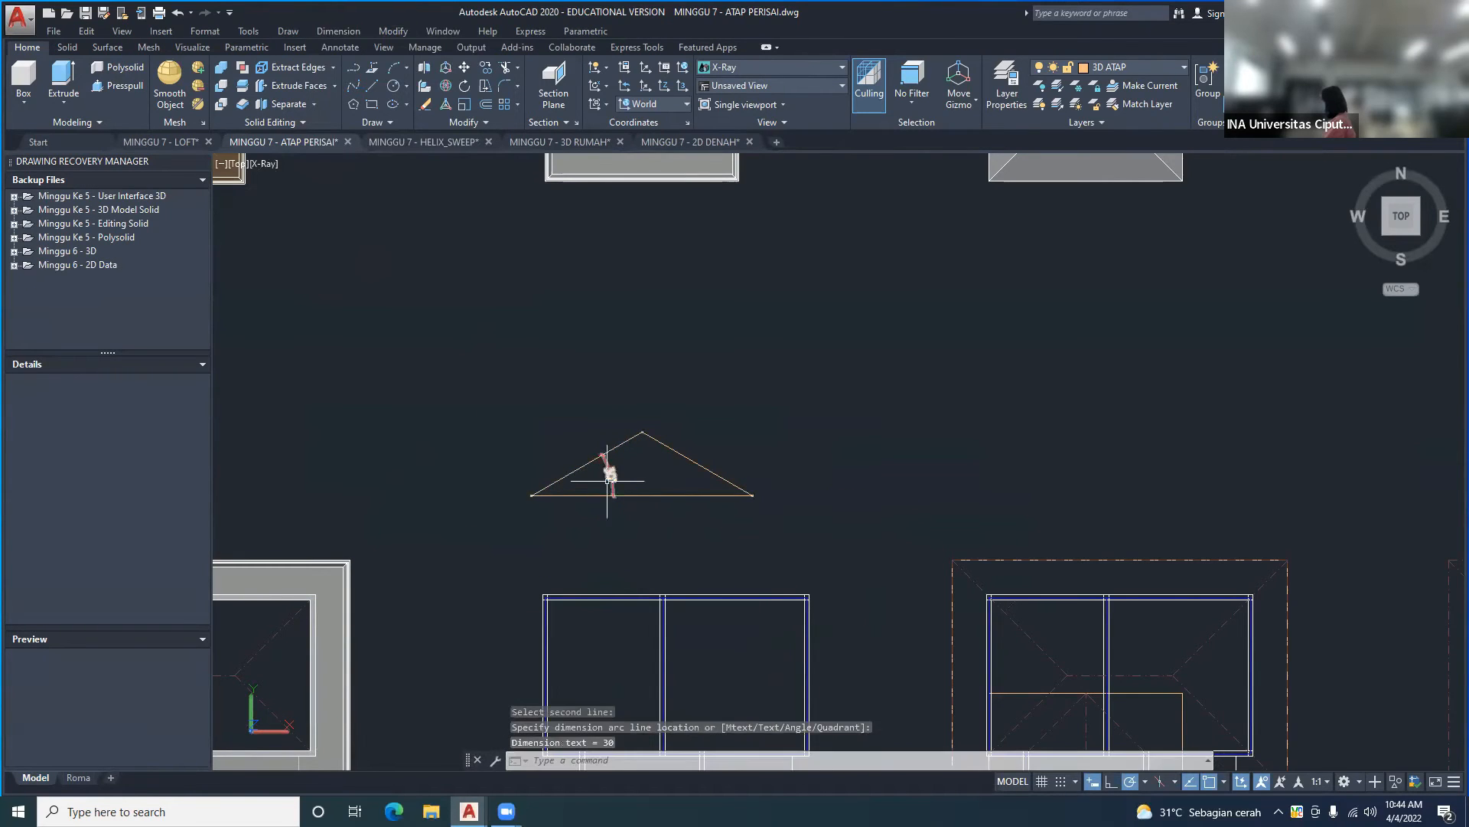
- Draw a vertical line upward from the triangle's lower left corner
{"action": "scroll", "coordinate": [536, 490], "scroll_direction": "up", "scroll_amount": 3}
{"action": "type", "text": "l"}
{"action": "key", "text": "Return"}
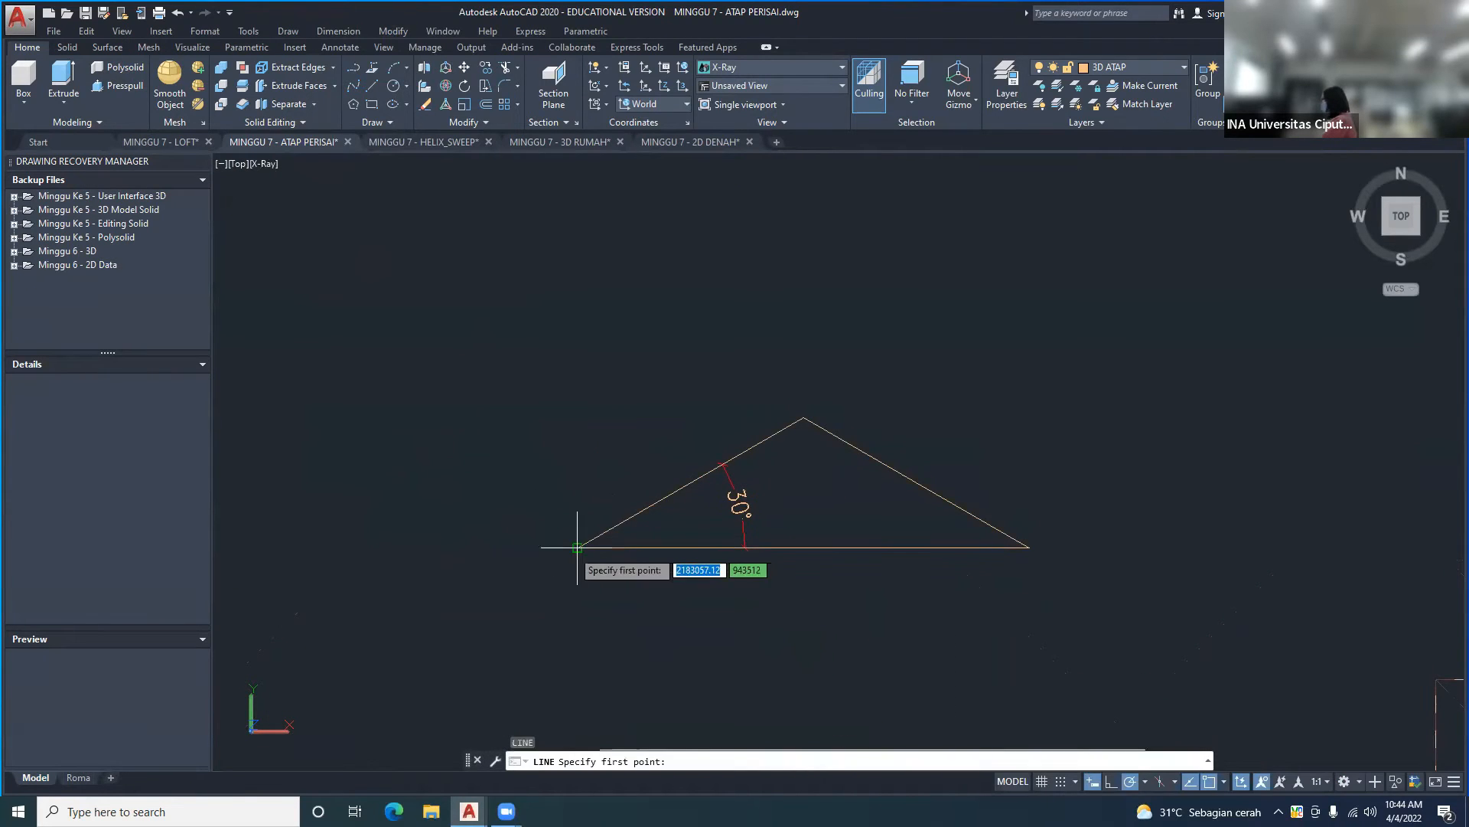
{"action": "left_click", "coordinate": [578, 546]}
{"action": "left_click", "coordinate": [577, 302]}
{"action": "key", "text": "Return"}
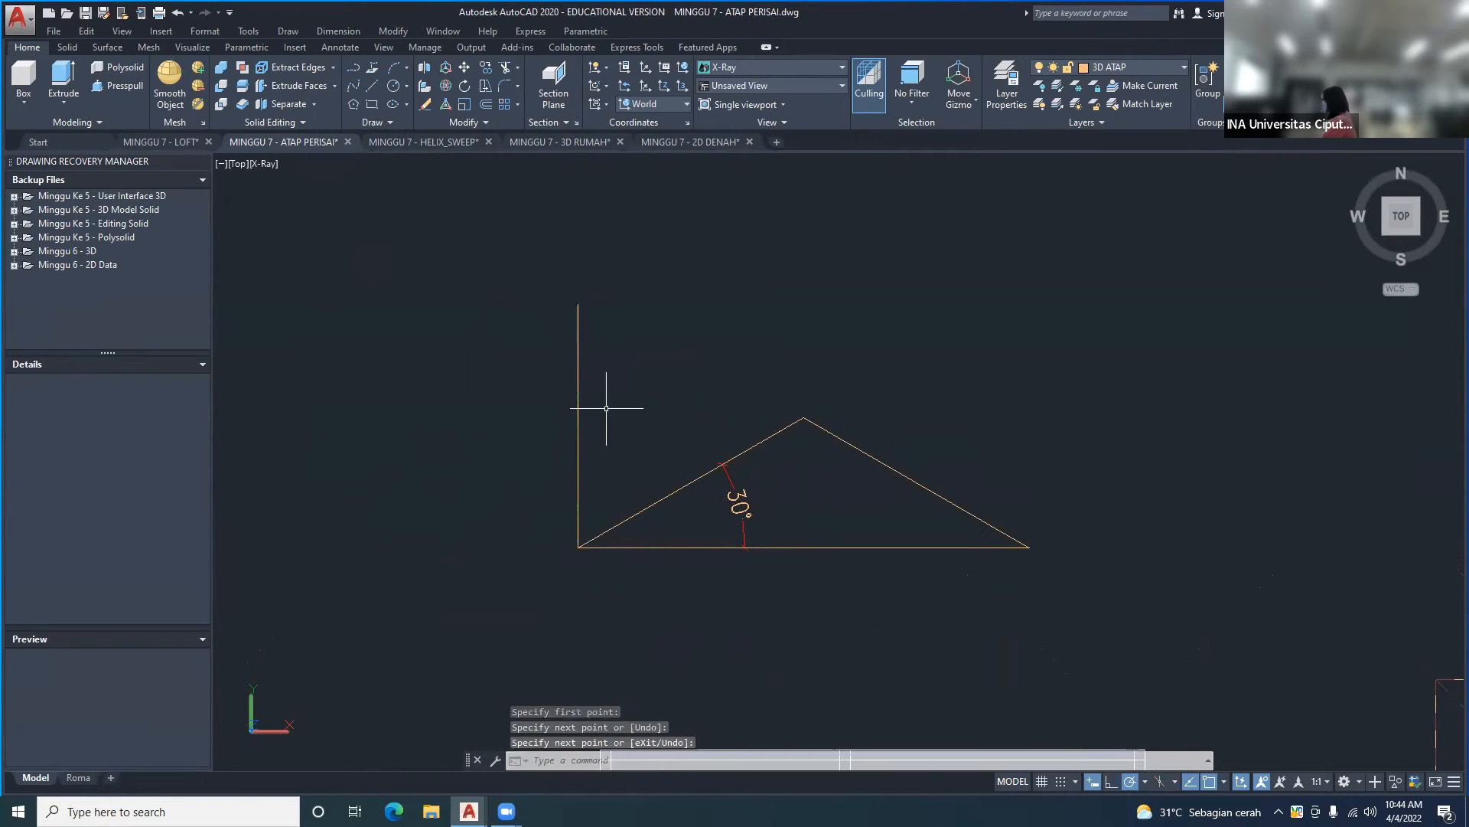
- Add an angular dimension between the triangle's left sloped line and the vertical line
{"action": "left_click", "coordinate": [346, 31]}
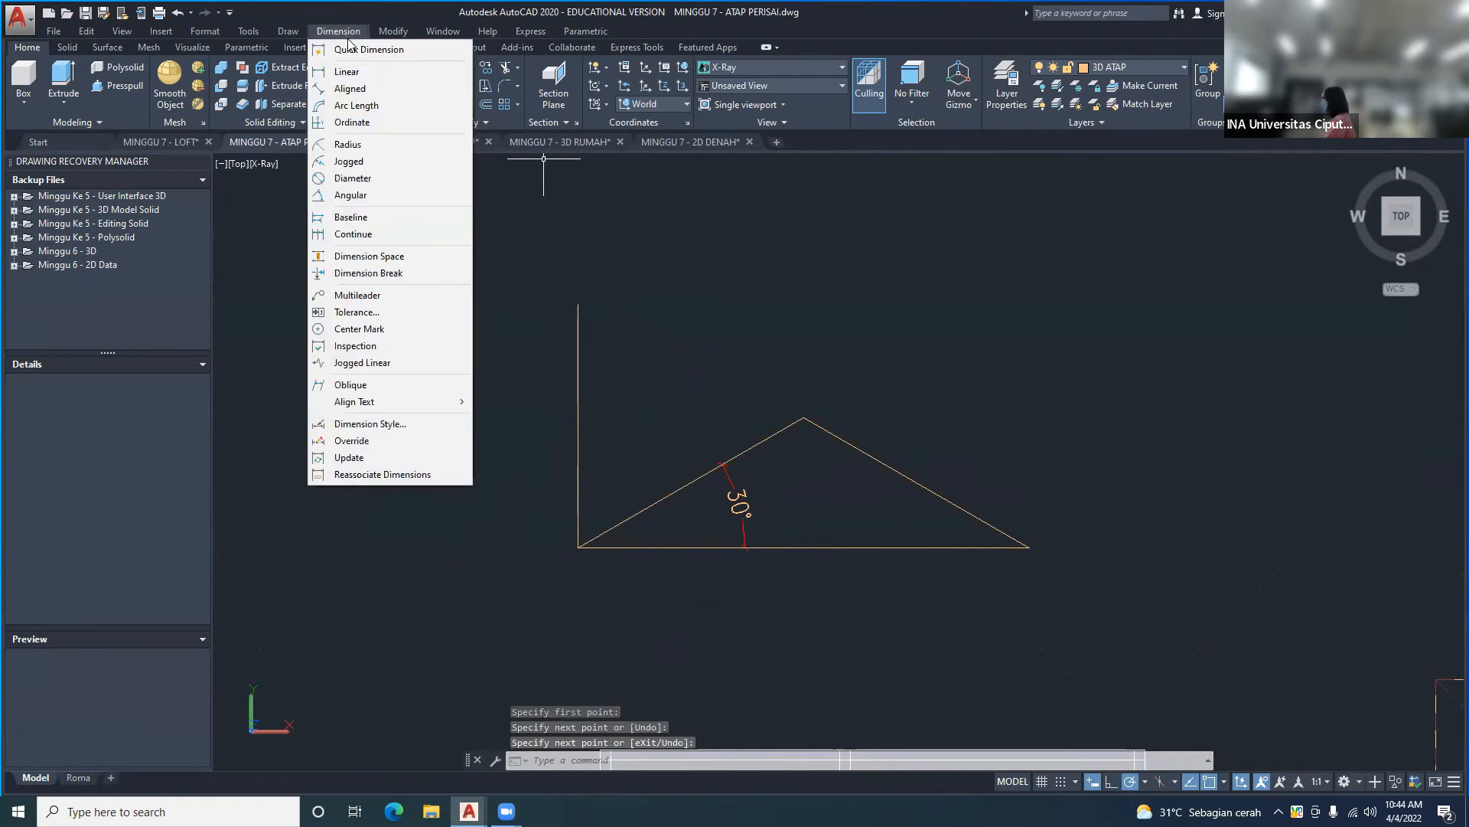
{"action": "left_click", "coordinate": [359, 199]}
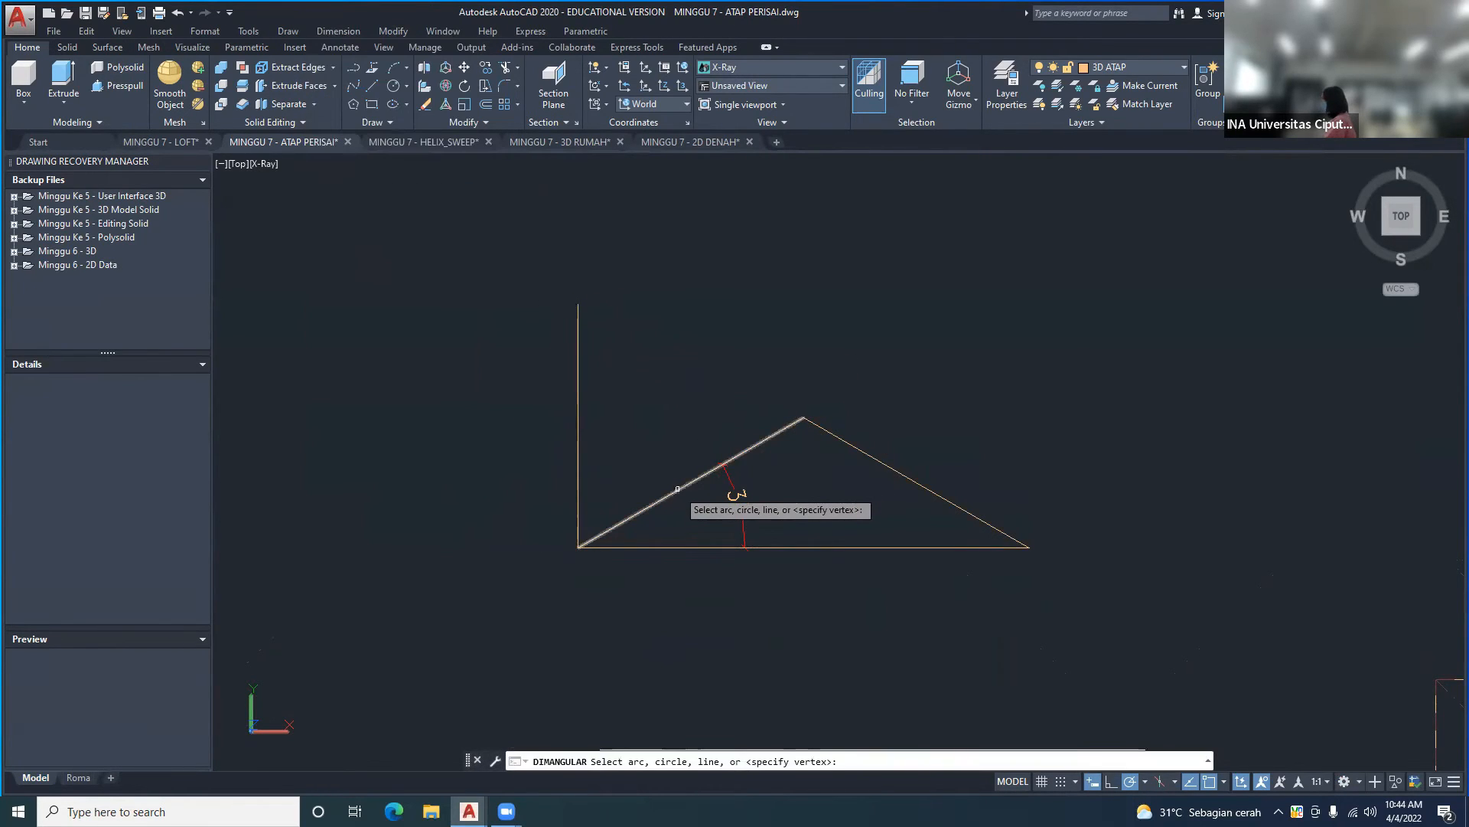
{"action": "left_click", "coordinate": [678, 493]}
{"action": "left_click", "coordinate": [578, 456]}
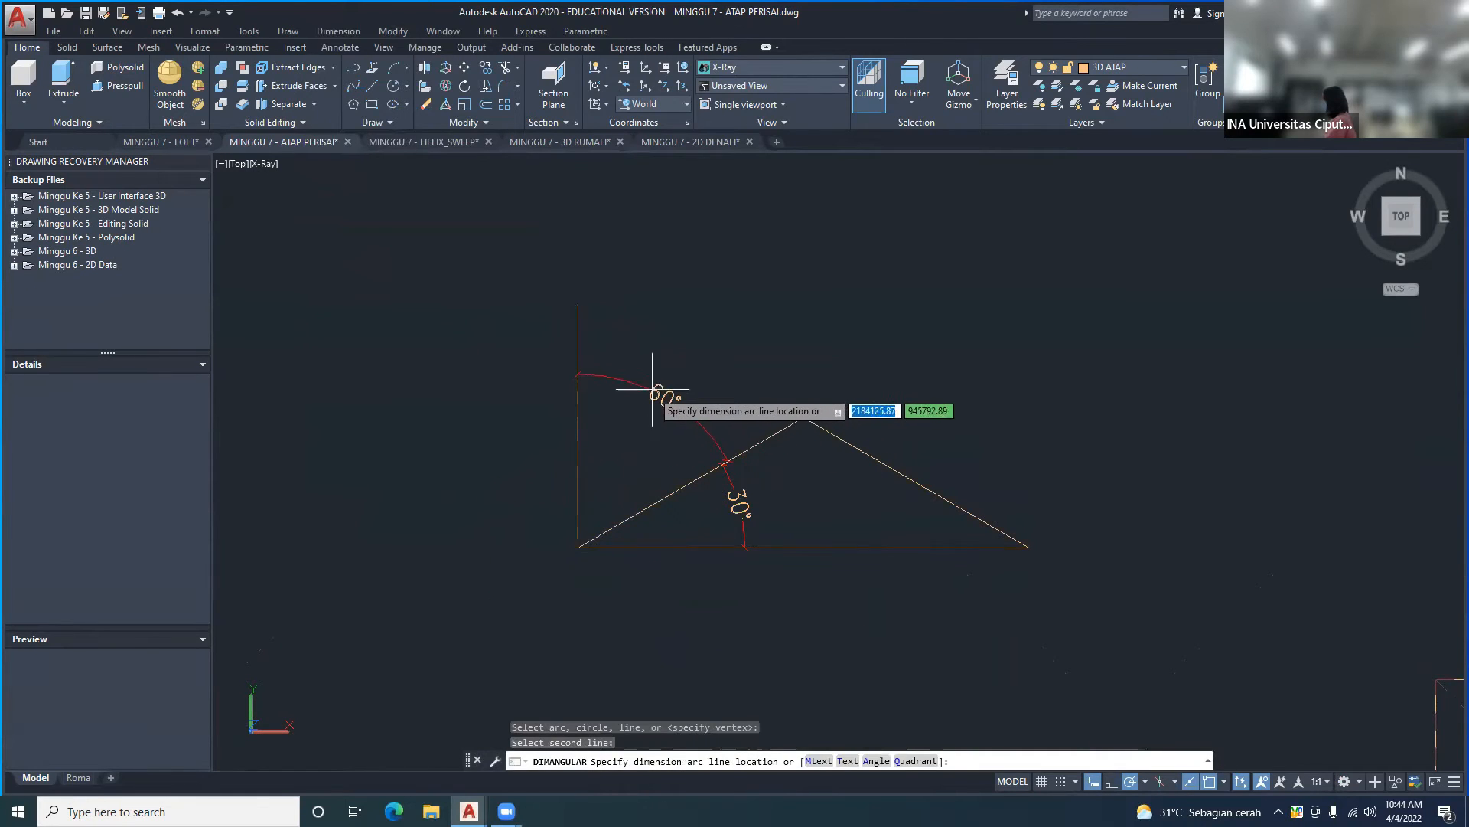
{"action": "left_click", "coordinate": [607, 413]}
{"action": "scroll", "coordinate": [753, 440], "scroll_direction": "down", "scroll_amount": 4}
{"action": "scroll", "coordinate": [753, 441], "scroll_direction": "up", "scroll_amount": 4}
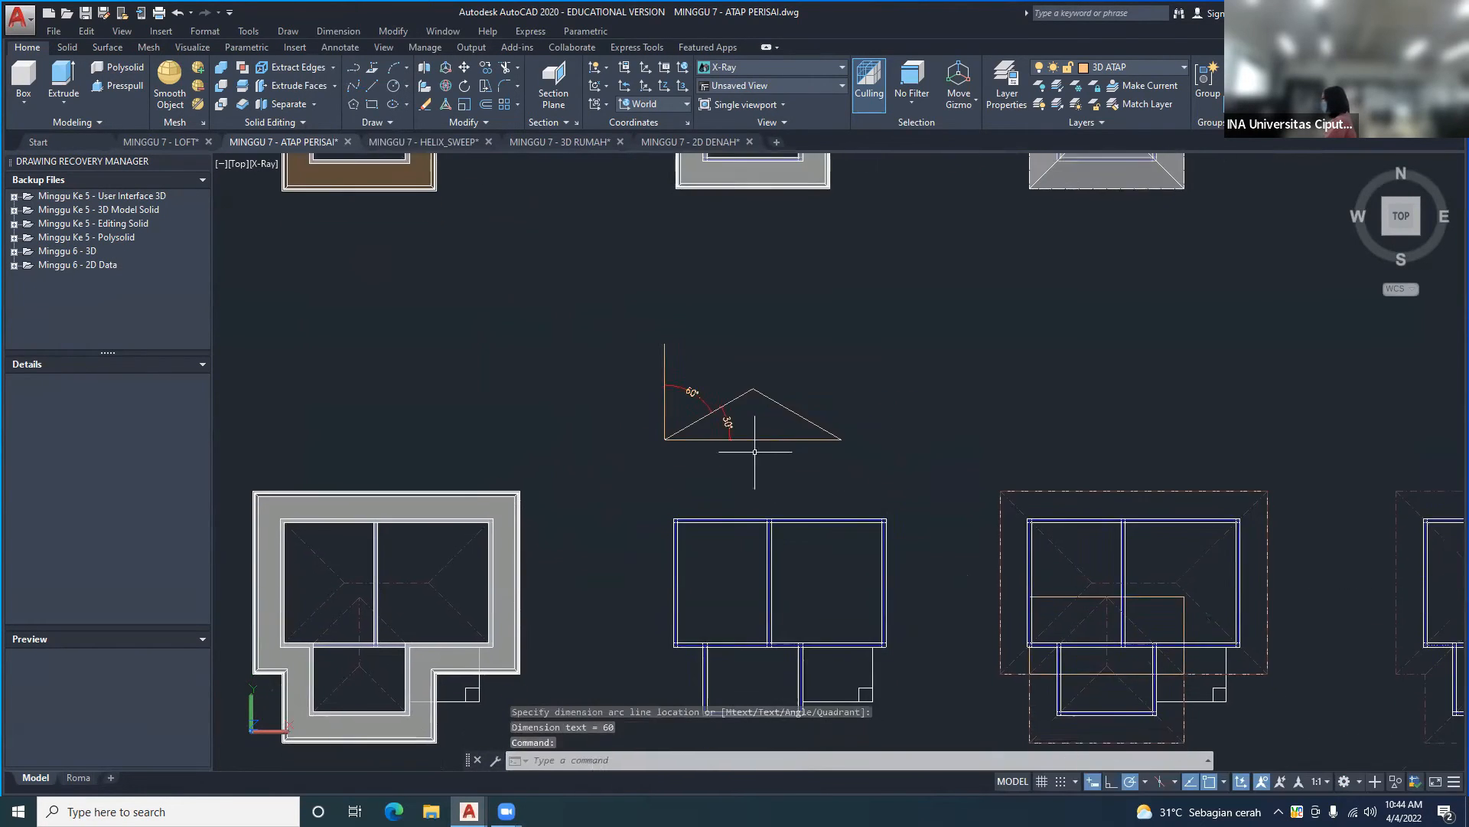
- Switch to the southwest isometric view and examine the house plans and roof outlines in 3D
{"action": "scroll", "coordinate": [577, 328], "scroll_direction": "down", "scroll_amount": 6}
{"action": "left_click", "coordinate": [865, 83]}
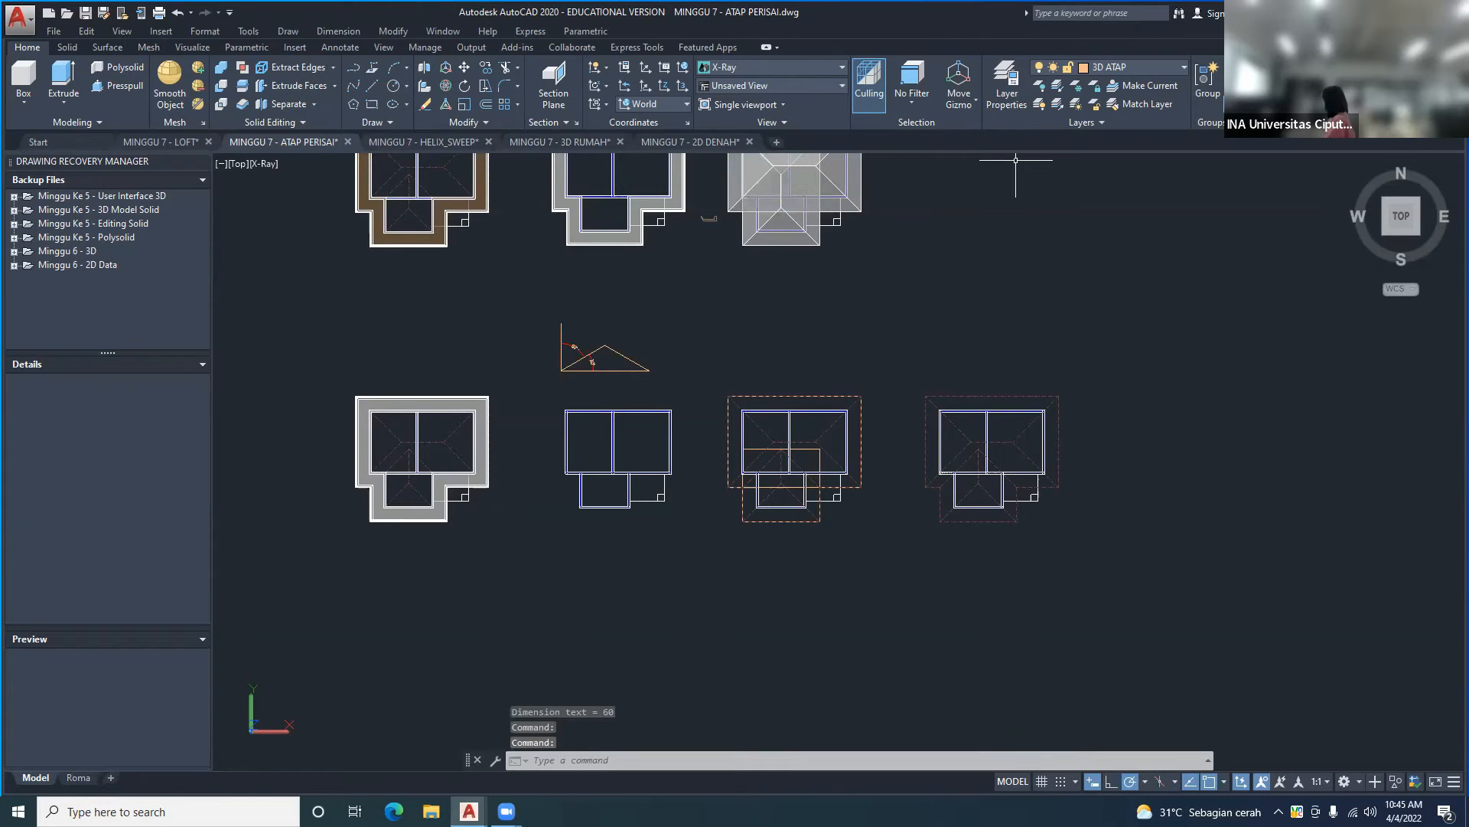
{"action": "left_click", "coordinate": [1383, 233]}
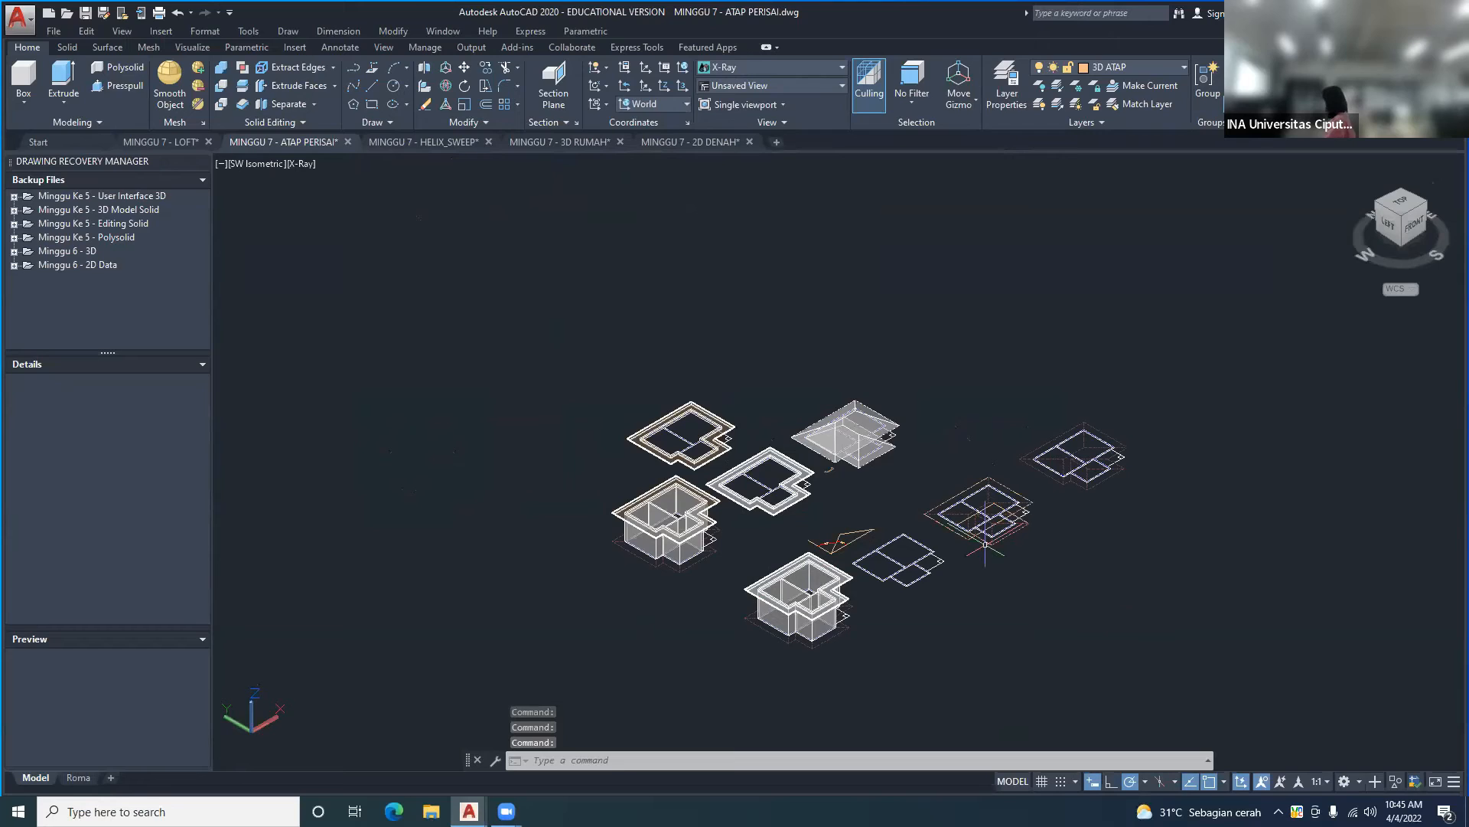
{"action": "middle_click_drag", "start_coordinate": [985, 544], "coordinate": [1011, 470]}
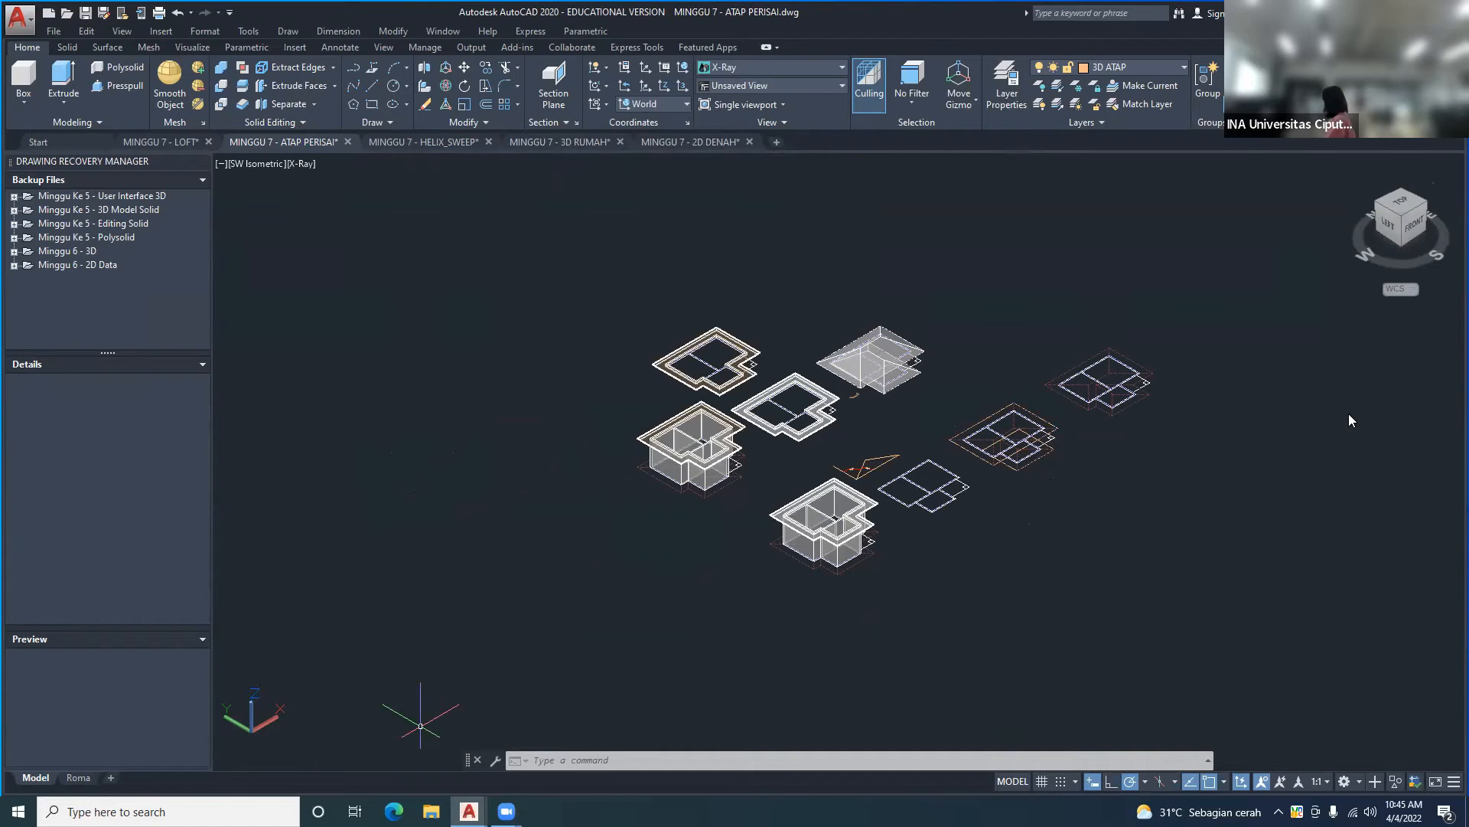
{"action": "scroll", "coordinate": [989, 478], "scroll_direction": "up", "scroll_amount": 5}
{"action": "middle_click_drag", "start_coordinate": [804, 520], "coordinate": [651, 553], "text": "shift"}
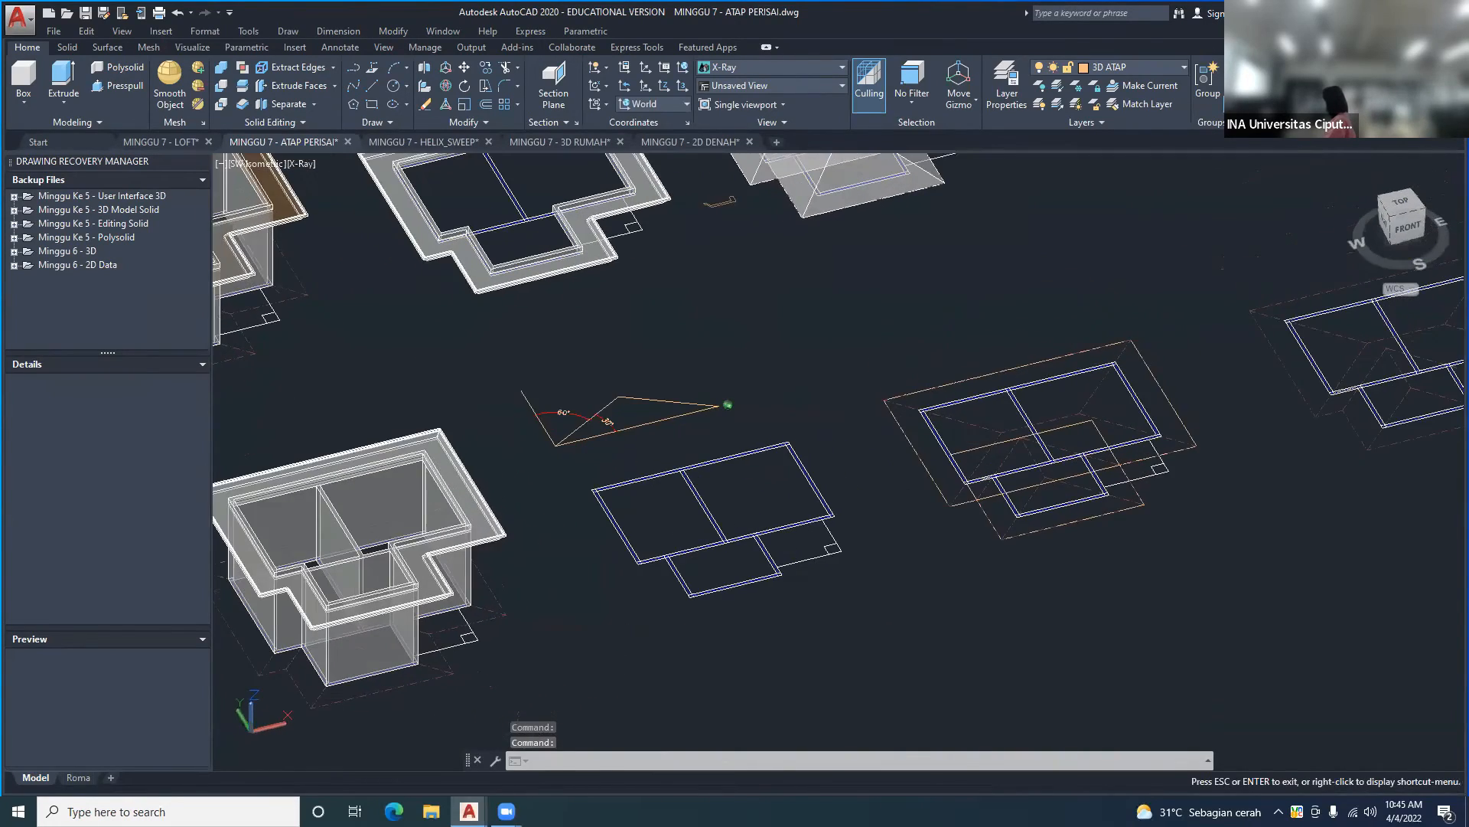
{"action": "scroll", "coordinate": [629, 488], "scroll_direction": "up", "scroll_amount": 4}
{"action": "middle_click_drag", "start_coordinate": [739, 508], "coordinate": [627, 527]}
{"action": "scroll", "coordinate": [536, 421], "scroll_direction": "down", "scroll_amount": 2}
{"action": "middle_click_drag", "start_coordinate": [825, 416], "coordinate": [748, 450]}
{"action": "middle_click_drag", "start_coordinate": [854, 492], "coordinate": [883, 490]}
{"action": "middle_click_drag", "start_coordinate": [951, 453], "coordinate": [405, 34], "text": "shift"}
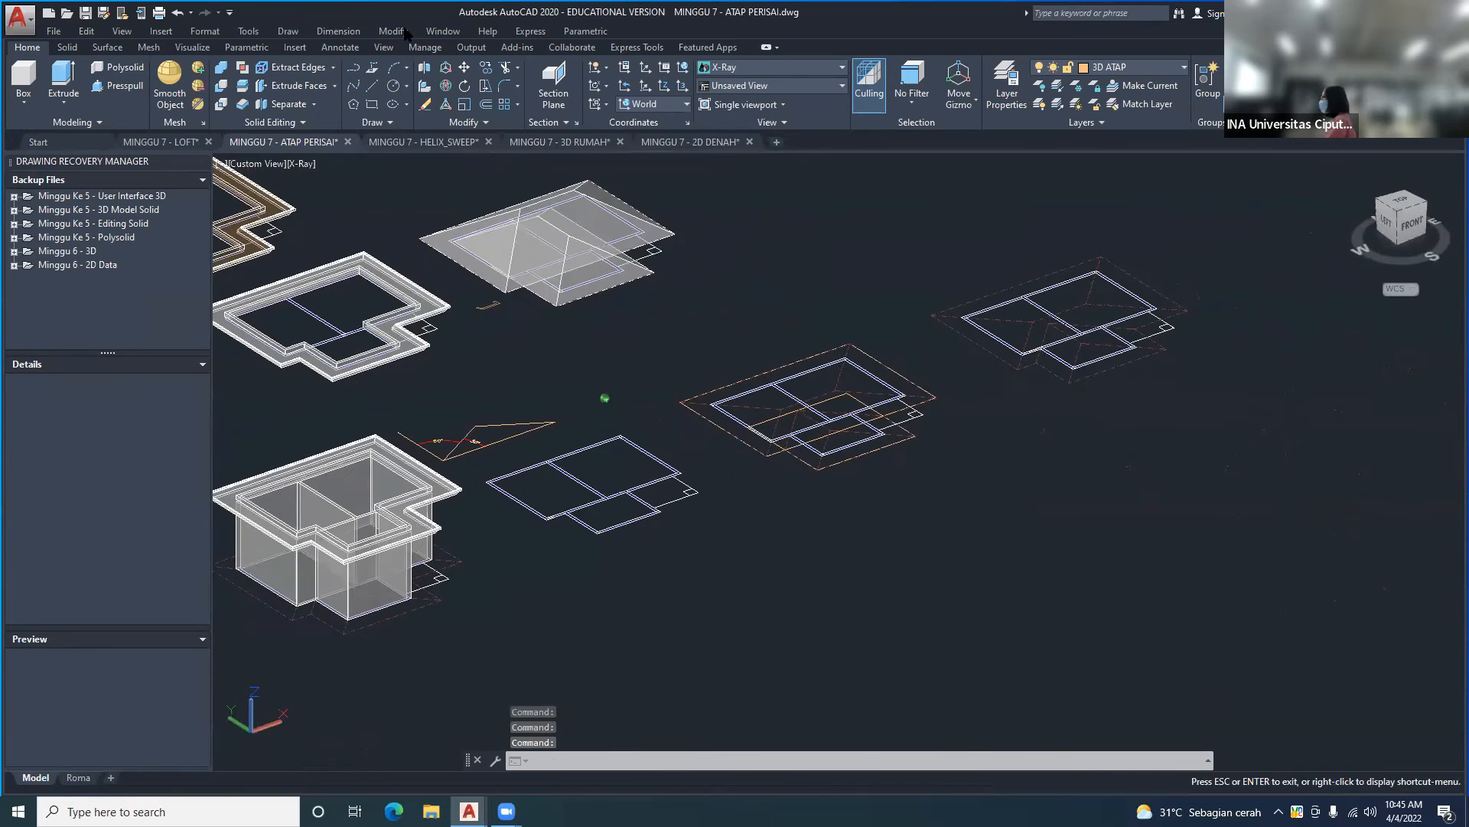
- Extrude the large roof rectangle upward as a solid with a 60° taper angle and a height of about 11404
{"action": "scroll", "coordinate": [907, 409], "scroll_direction": "up", "scroll_amount": 3}
{"action": "middle_click_drag", "start_coordinate": [912, 410], "coordinate": [880, 430]}
{"action": "left_click", "coordinate": [288, 31]}
{"action": "mouse_move", "coordinate": [339, 49]}
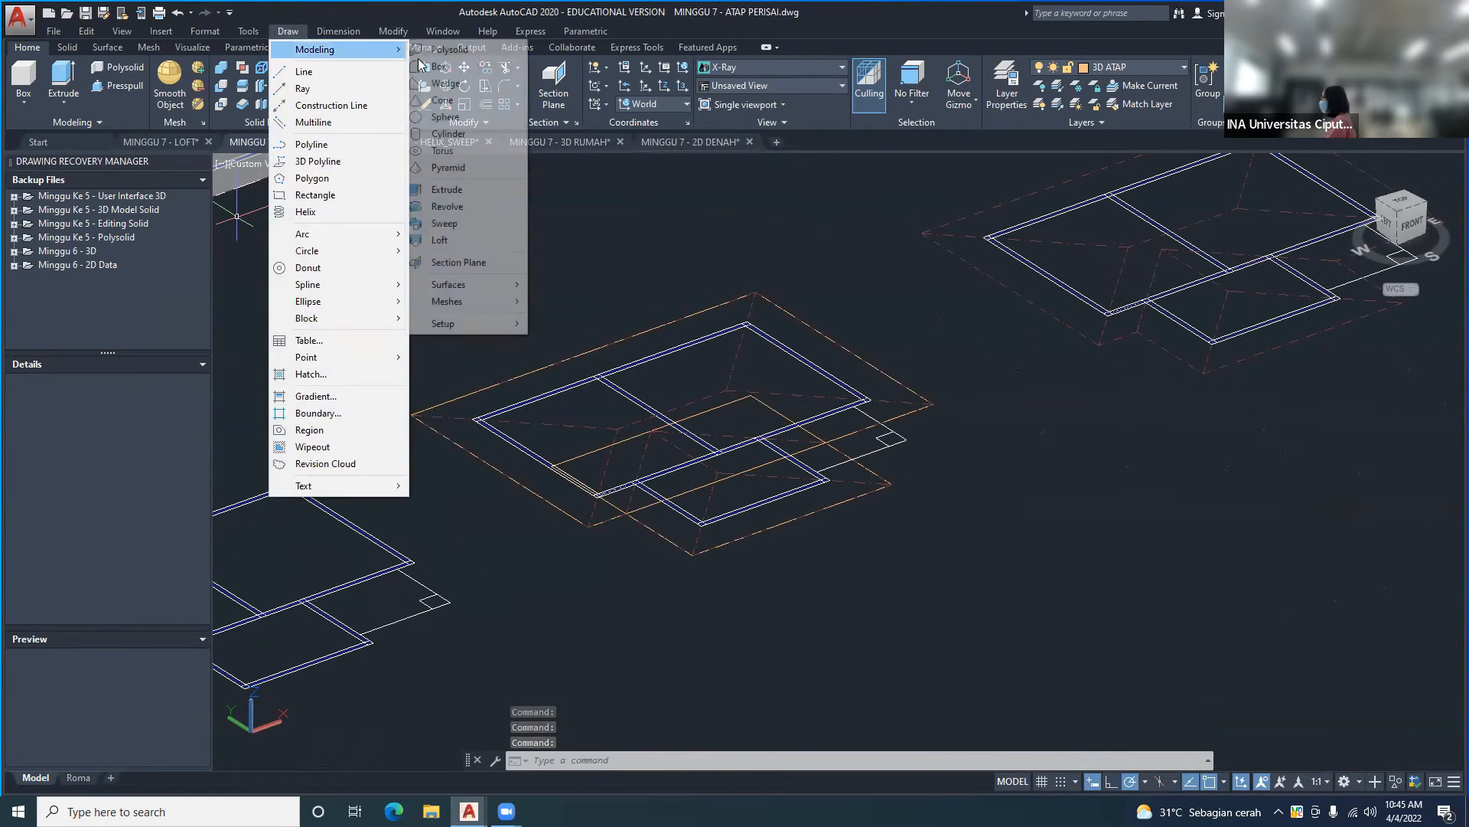
{"action": "left_click", "coordinate": [467, 190]}
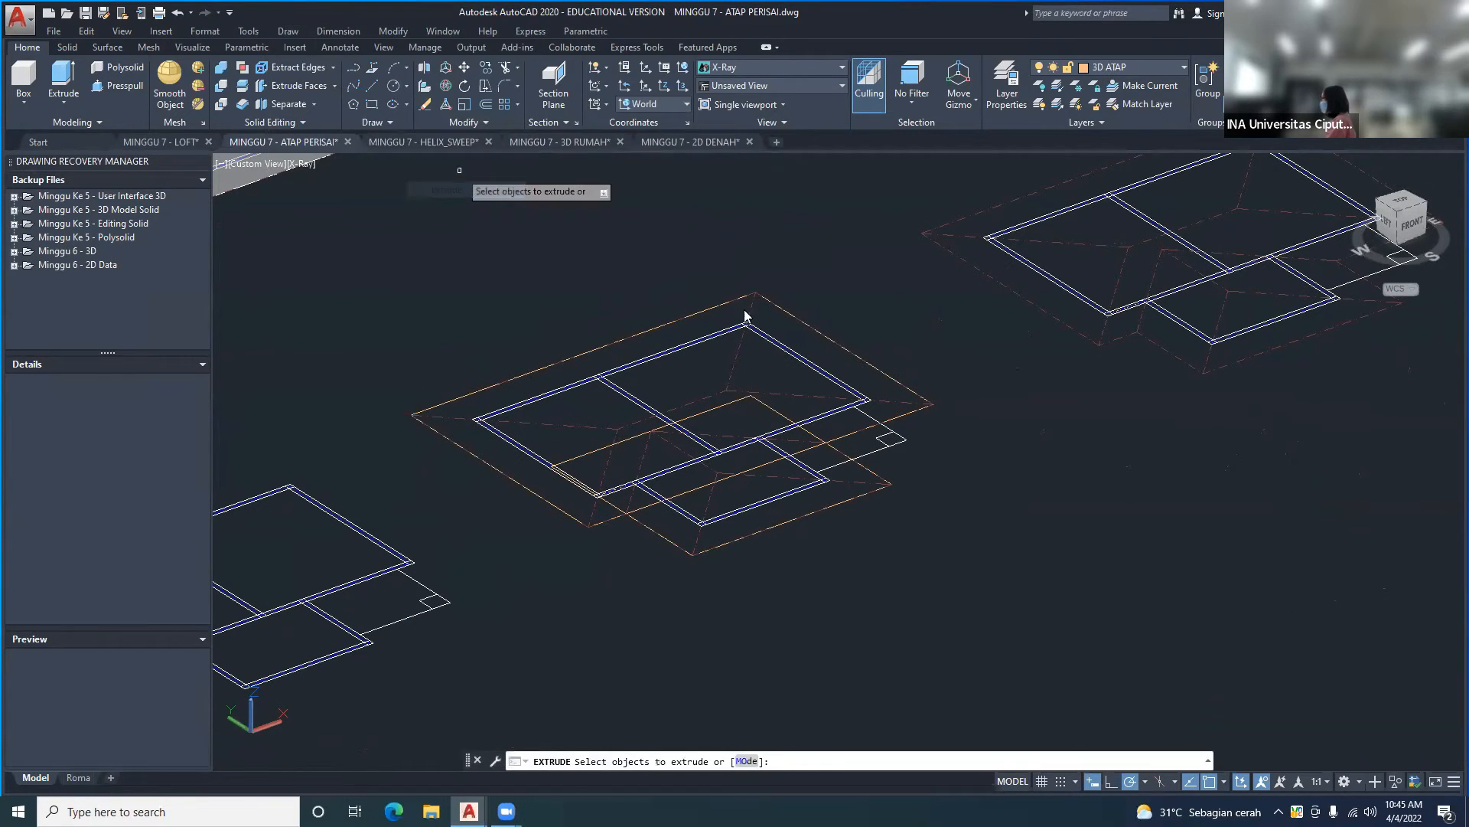
{"action": "left_click", "coordinate": [812, 447]}
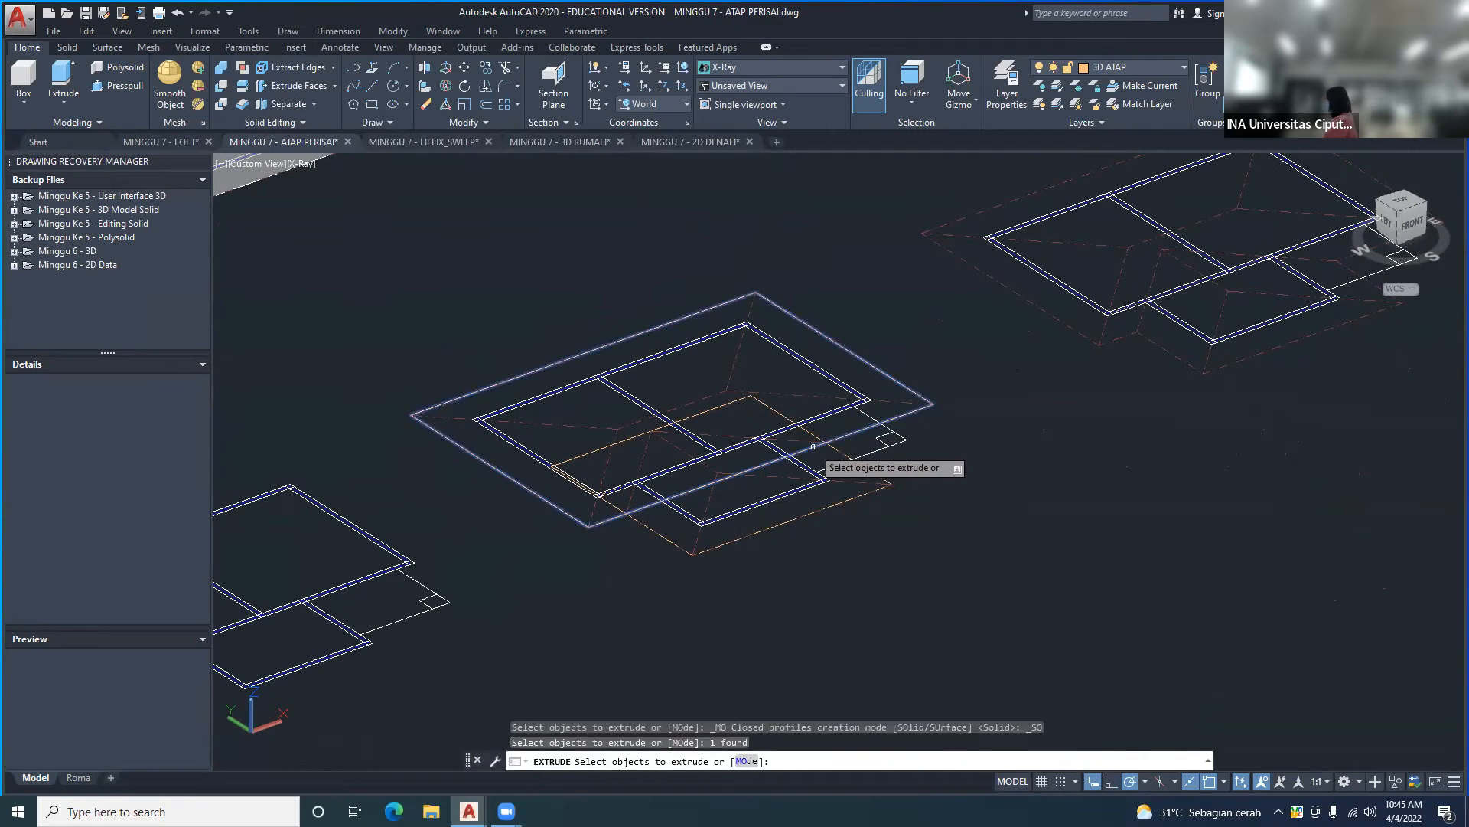
{"action": "key", "text": "Return"}
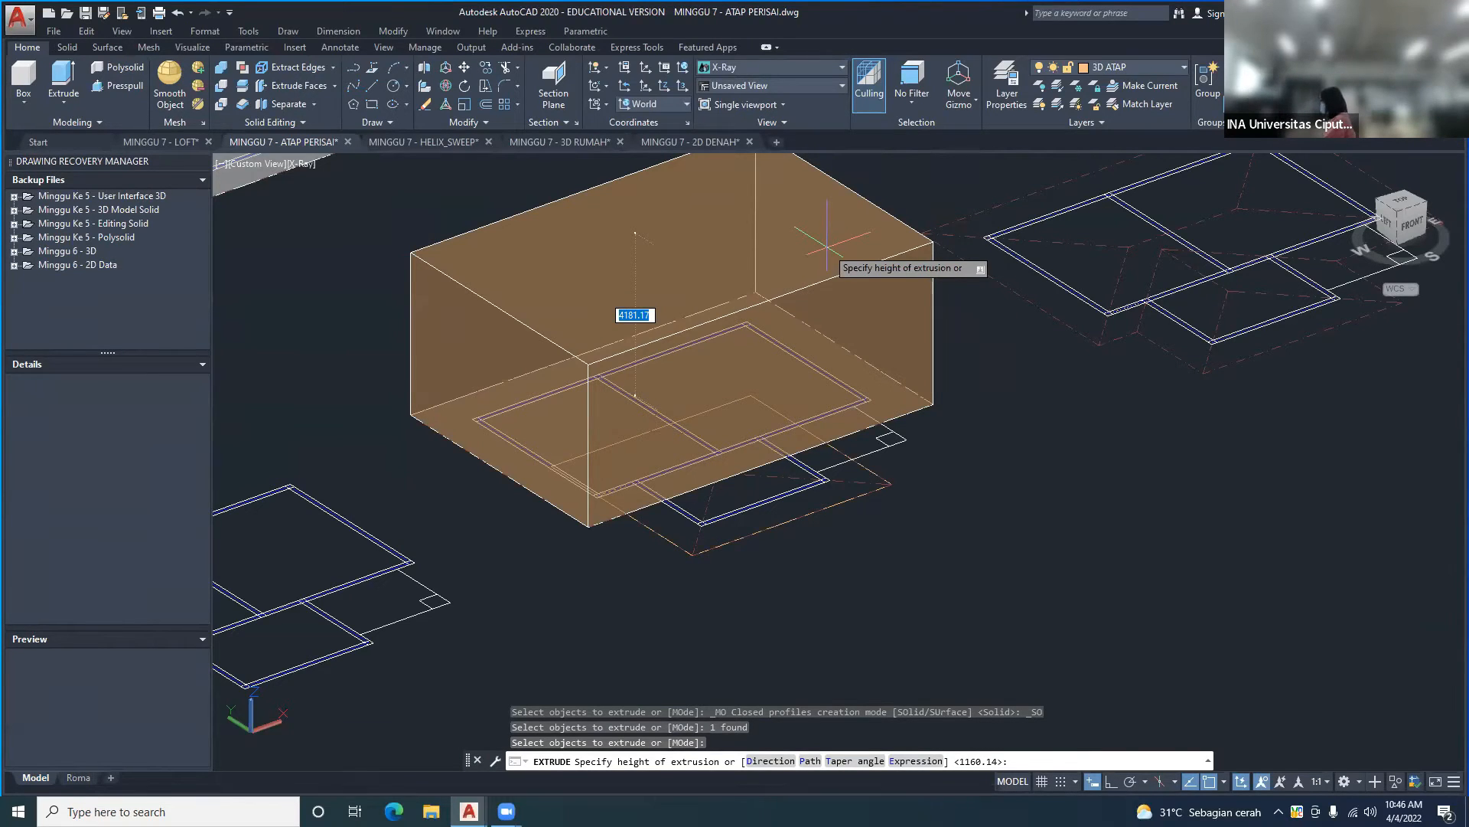
{"action": "type", "text": "t"}
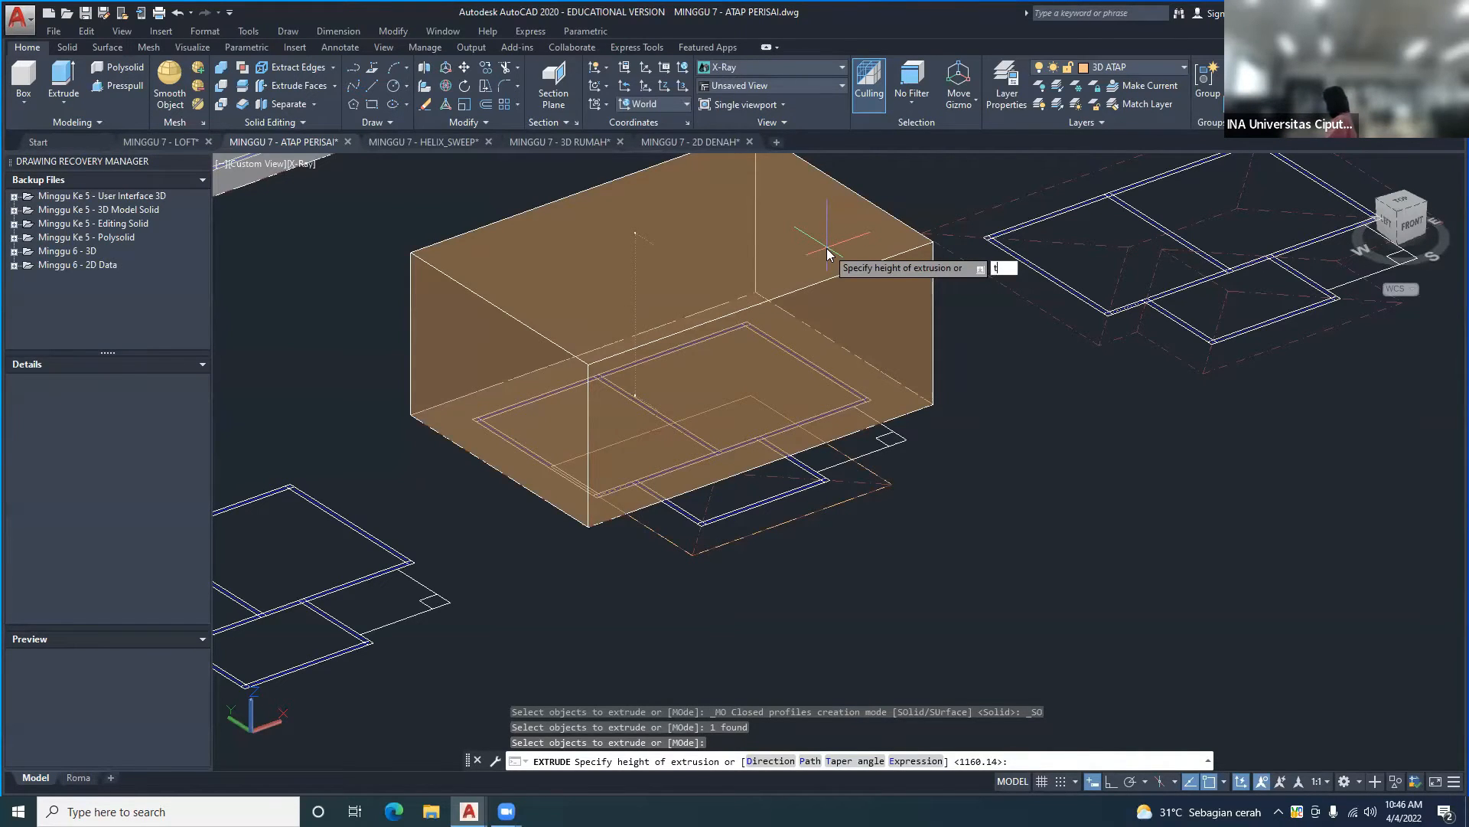
{"action": "key", "text": "Return"}
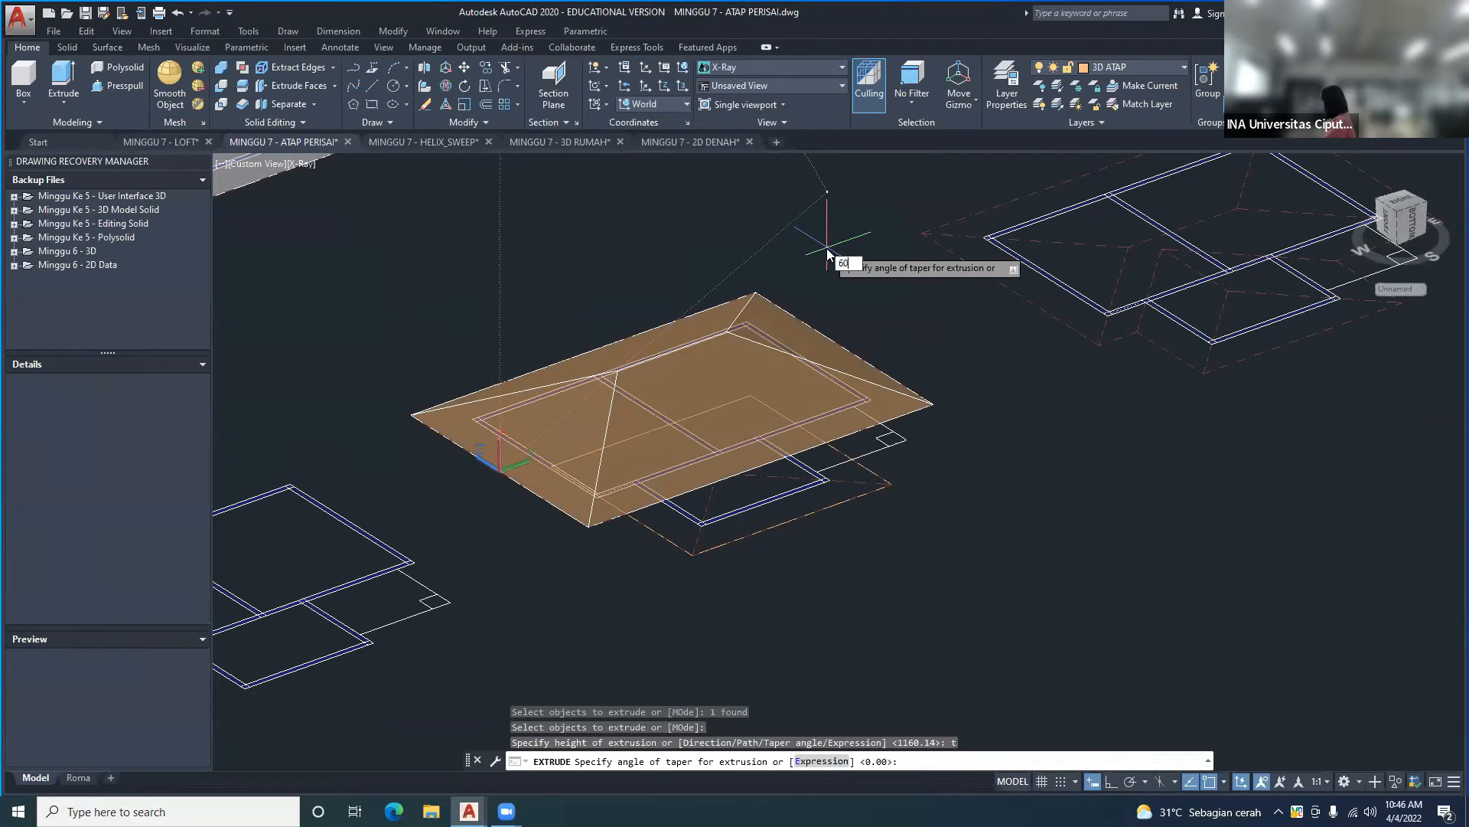
{"action": "key", "text": "Return"}
{"action": "scroll", "coordinate": [828, 242], "scroll_direction": "down", "scroll_amount": 5}
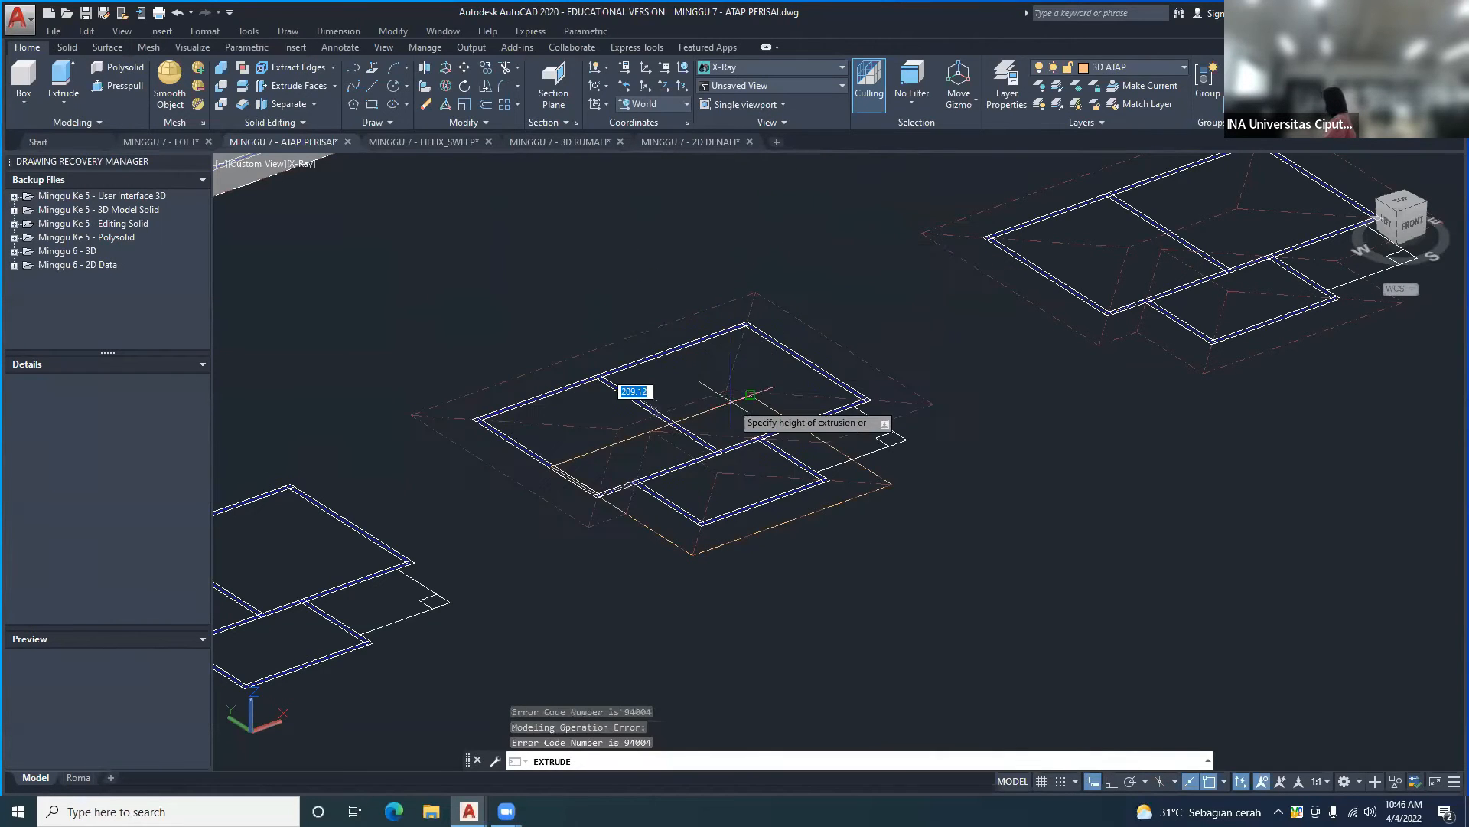
{"action": "left_click", "coordinate": [725, 295]}
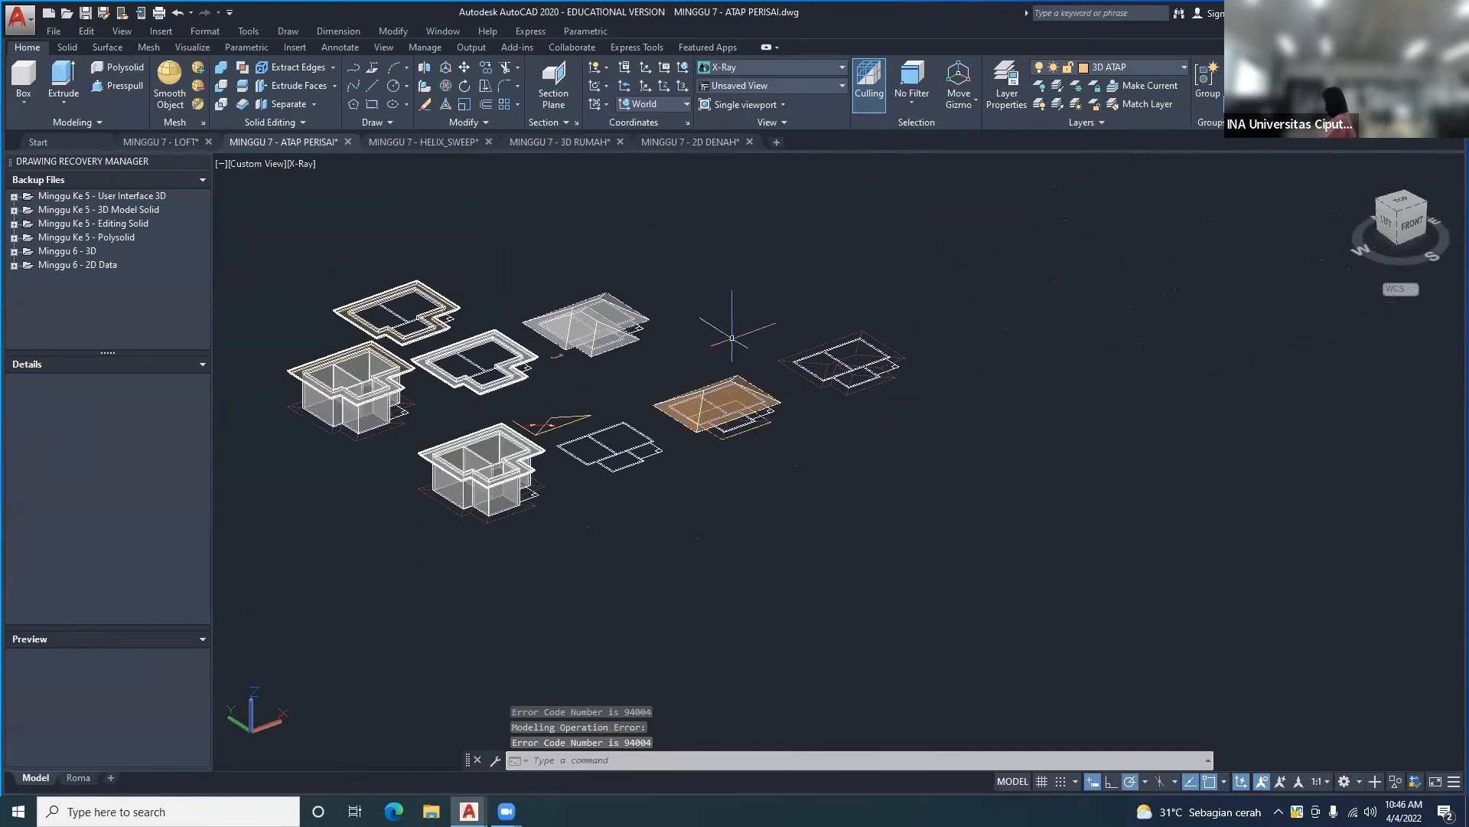
- Try to extrude the small roof rectangle upward as a solid with a 60° taper angle
{"action": "scroll", "coordinate": [719, 370], "scroll_direction": "up", "scroll_amount": 6}
{"action": "middle_click_drag", "start_coordinate": [738, 465], "coordinate": [697, 562], "text": "shift"}
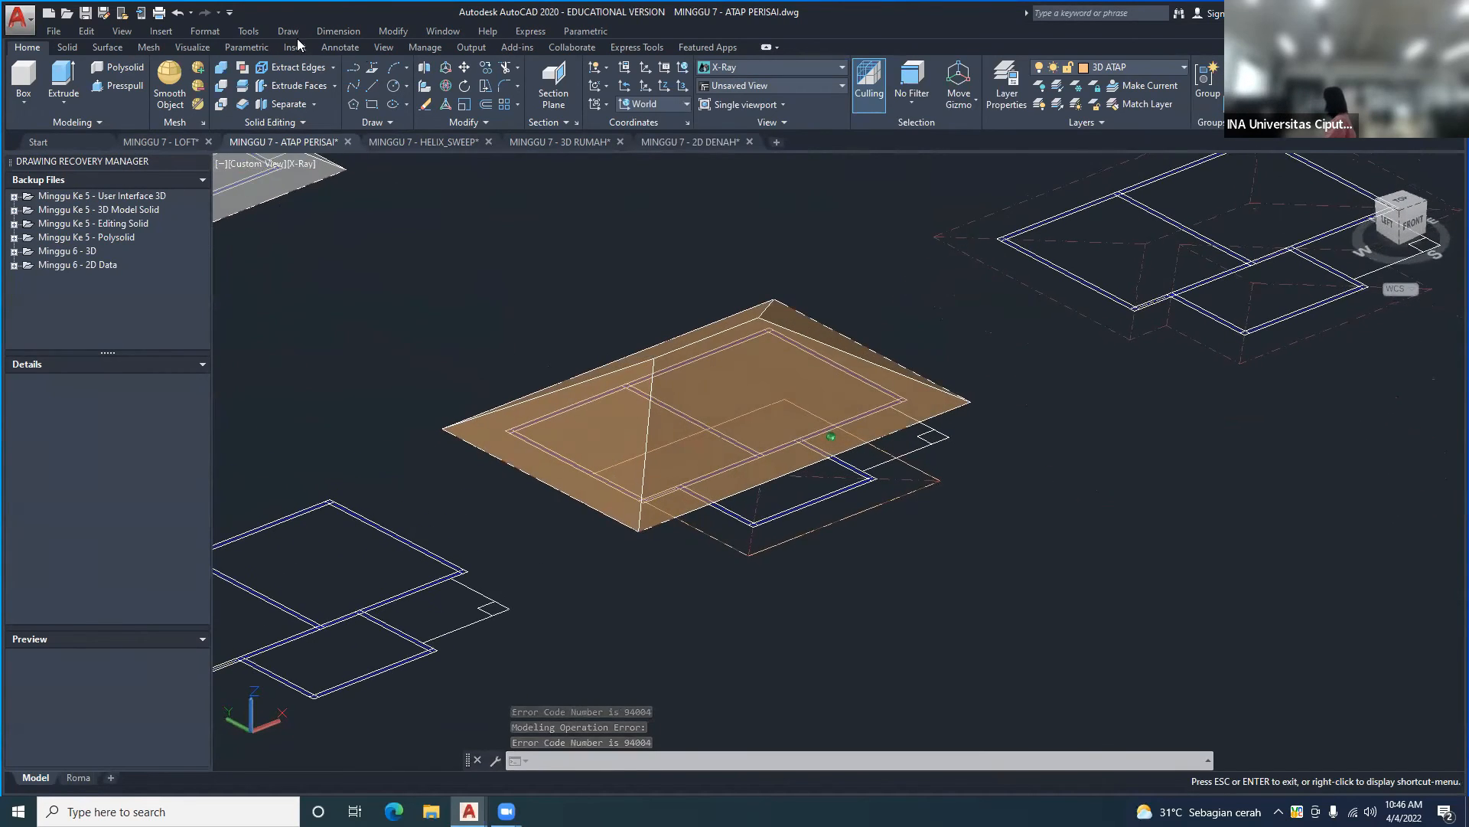
{"action": "left_click", "coordinate": [295, 31]}
{"action": "mouse_move", "coordinate": [314, 50]}
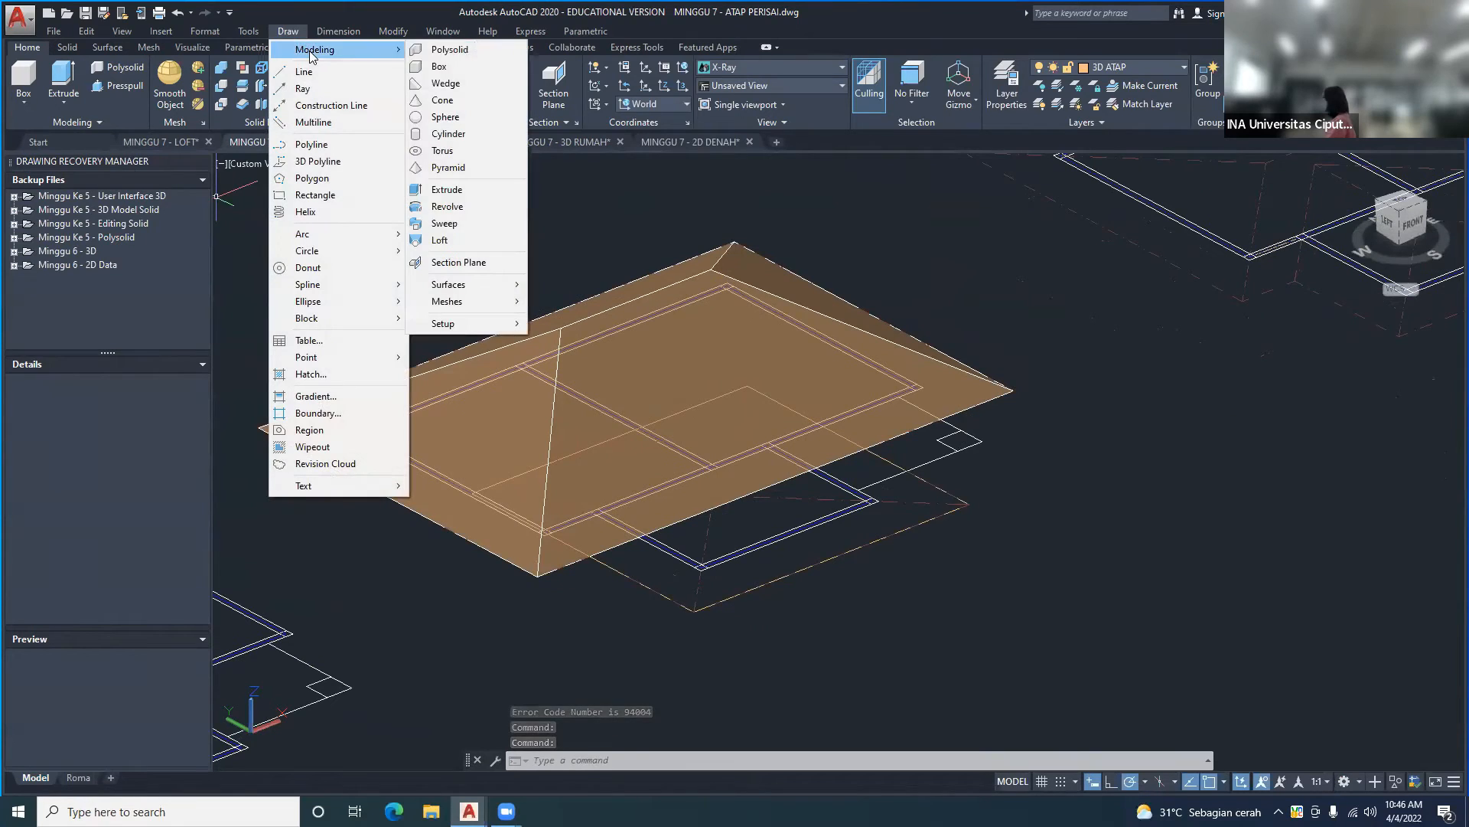
{"action": "left_click", "coordinate": [450, 191]}
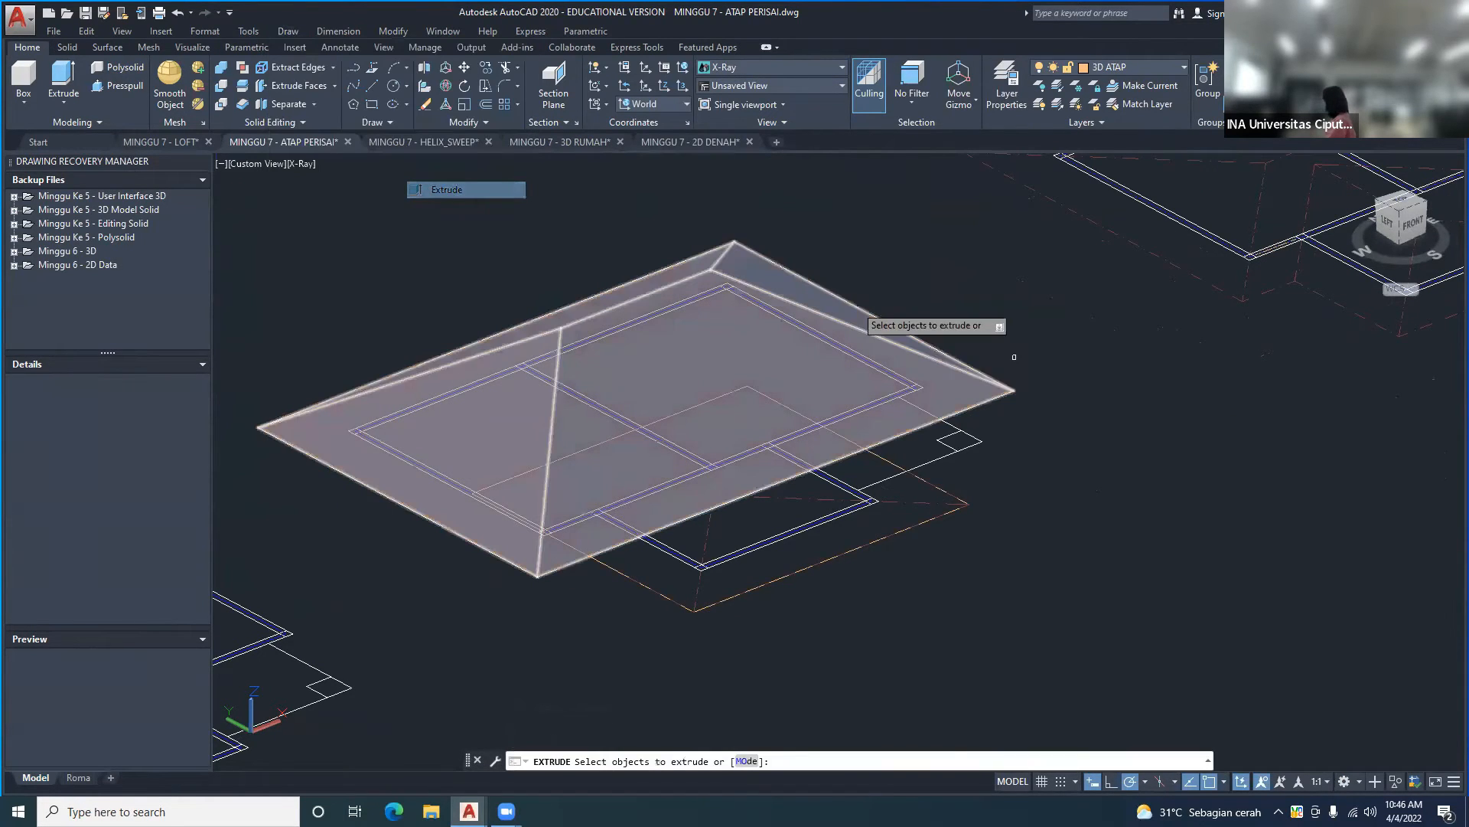
{"action": "left_click", "coordinate": [955, 507]}
{"action": "key", "text": "Return"}
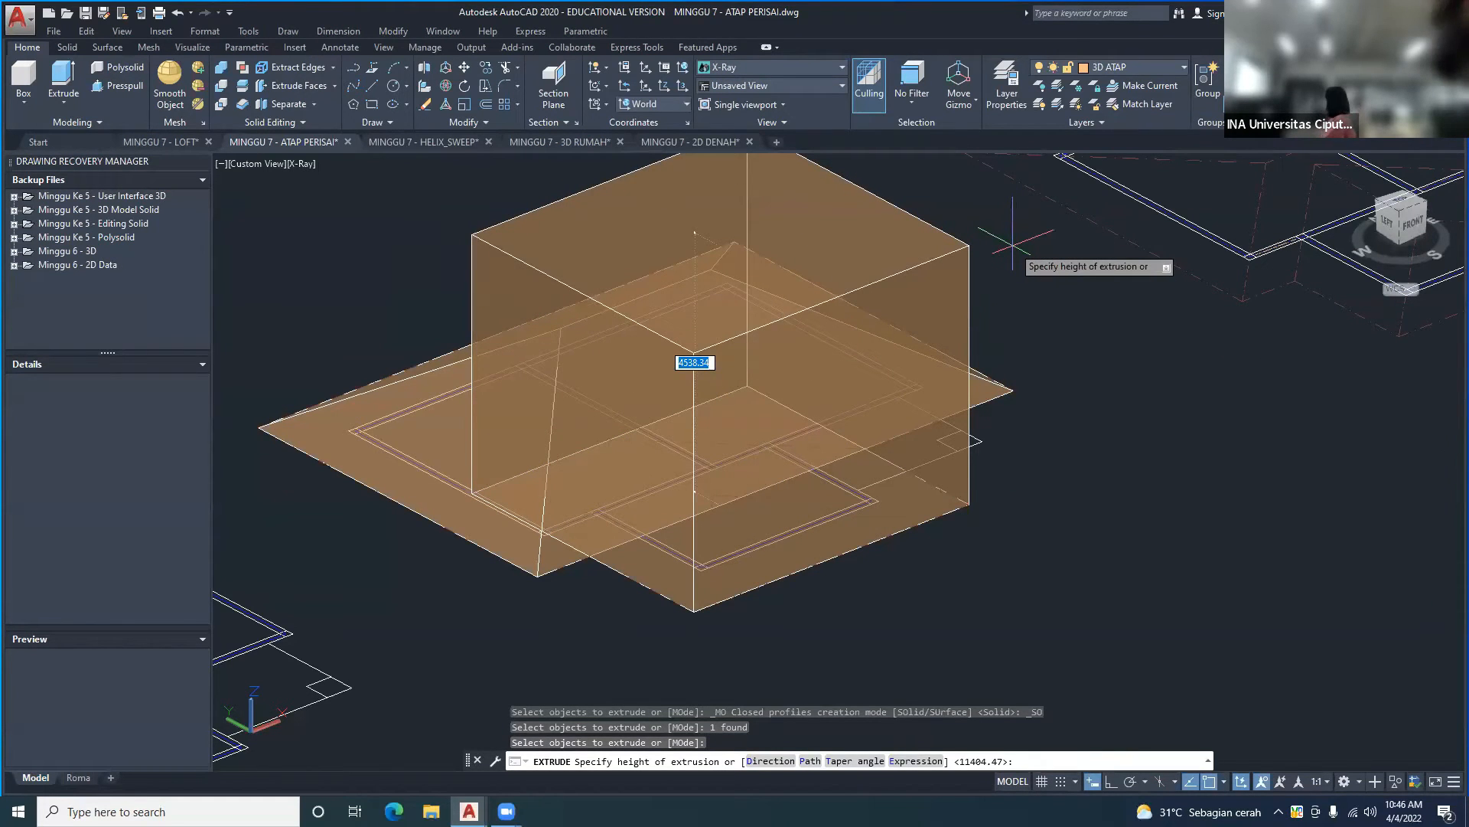
{"action": "type", "text": "t"}
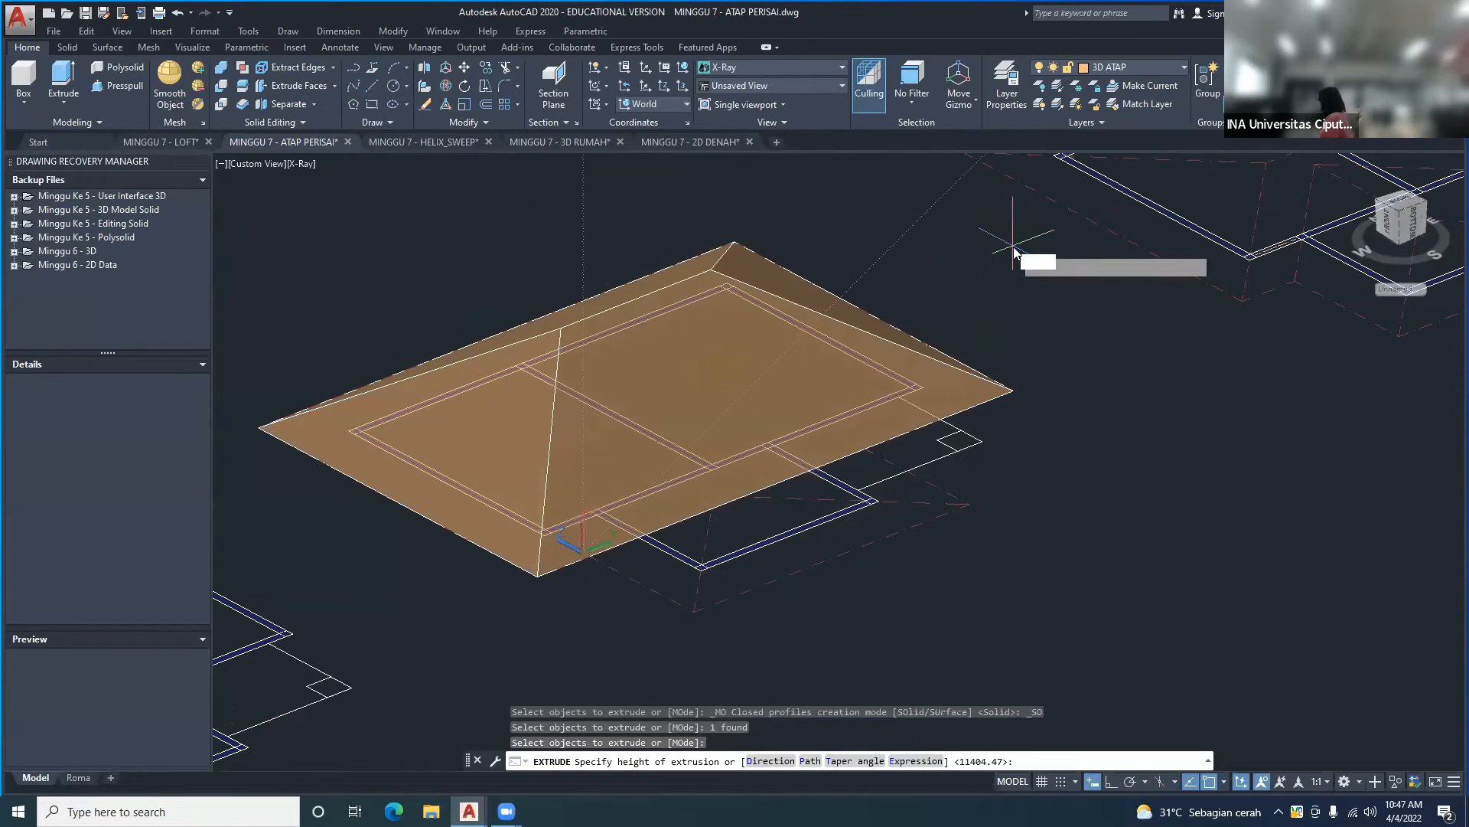
{"action": "key", "text": "Return"}
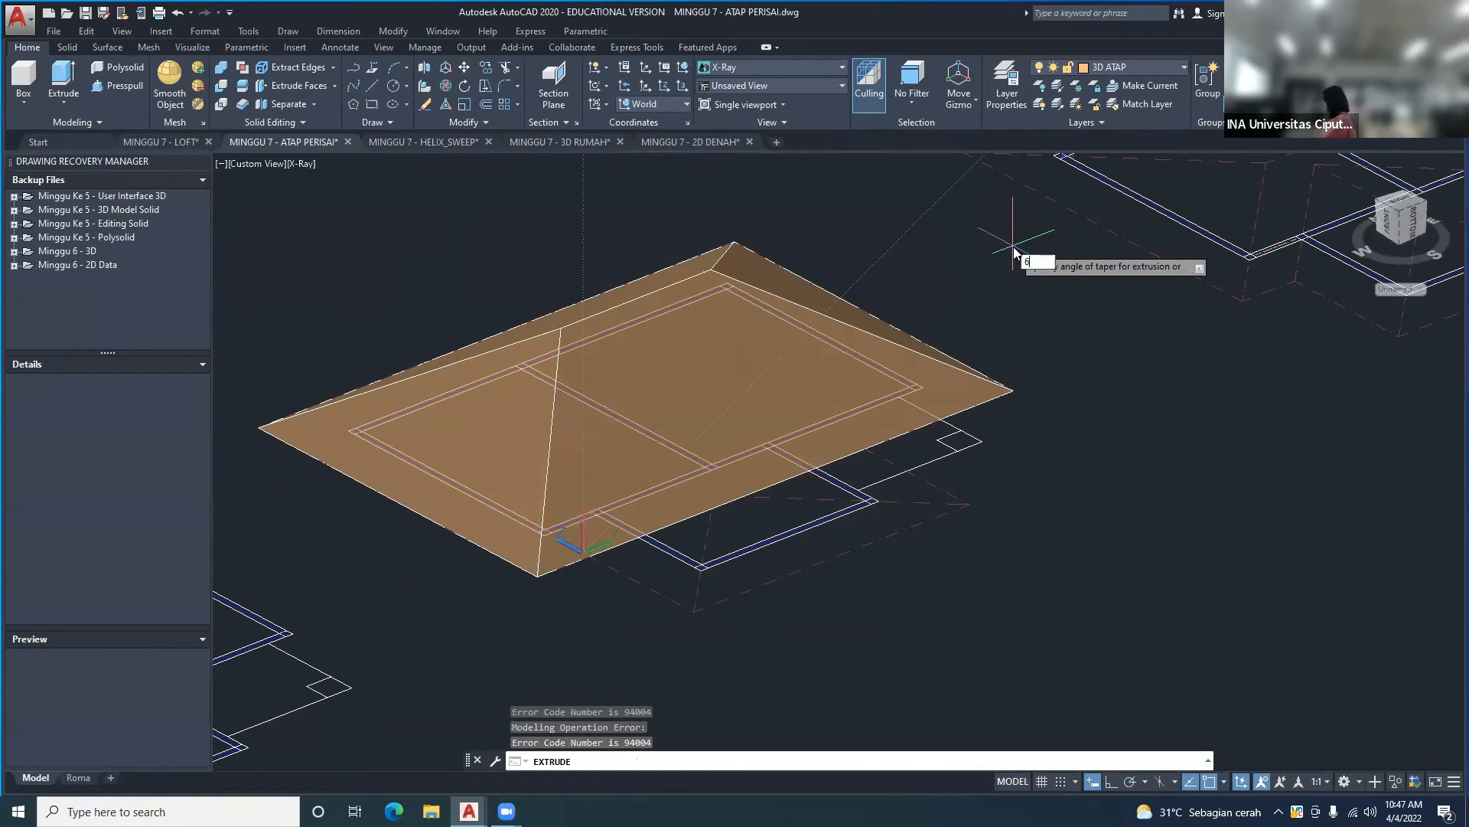
{"action": "type", "text": "60"}
{"action": "key", "text": "Return"}
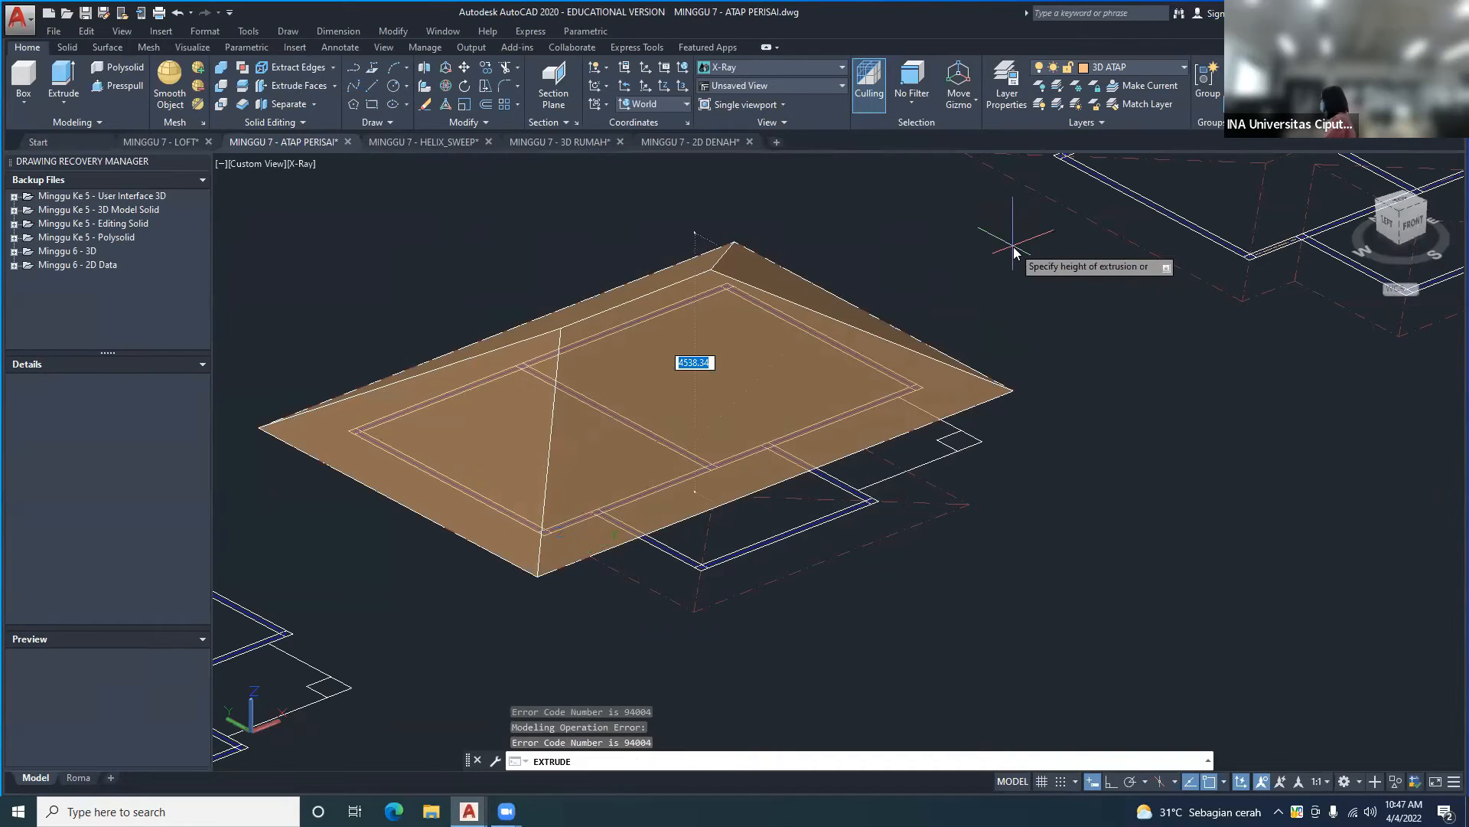
{"action": "scroll", "coordinate": [1013, 247], "scroll_direction": "down", "scroll_amount": 2}
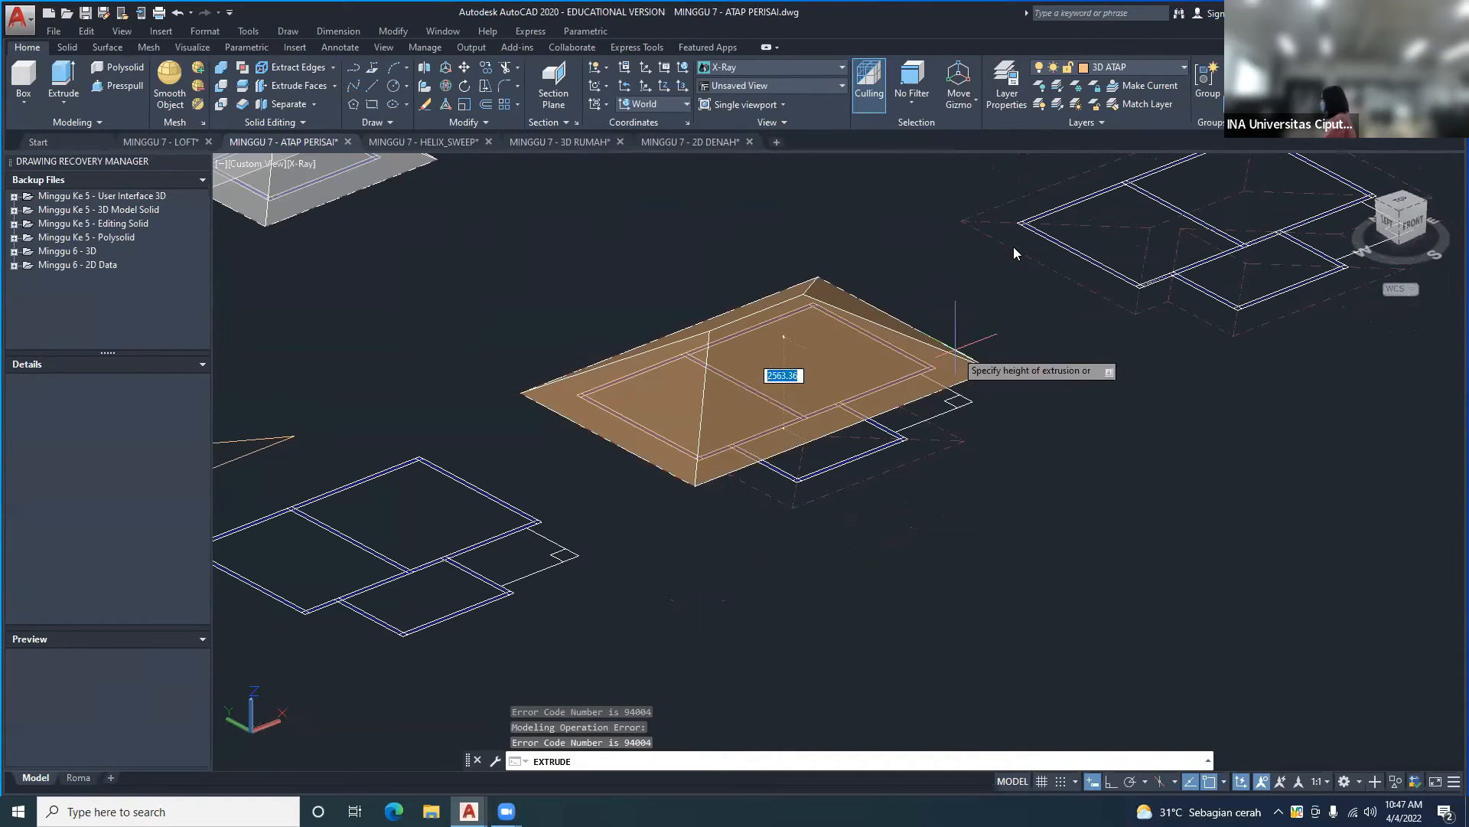
{"action": "left_click", "coordinate": [924, 241]}
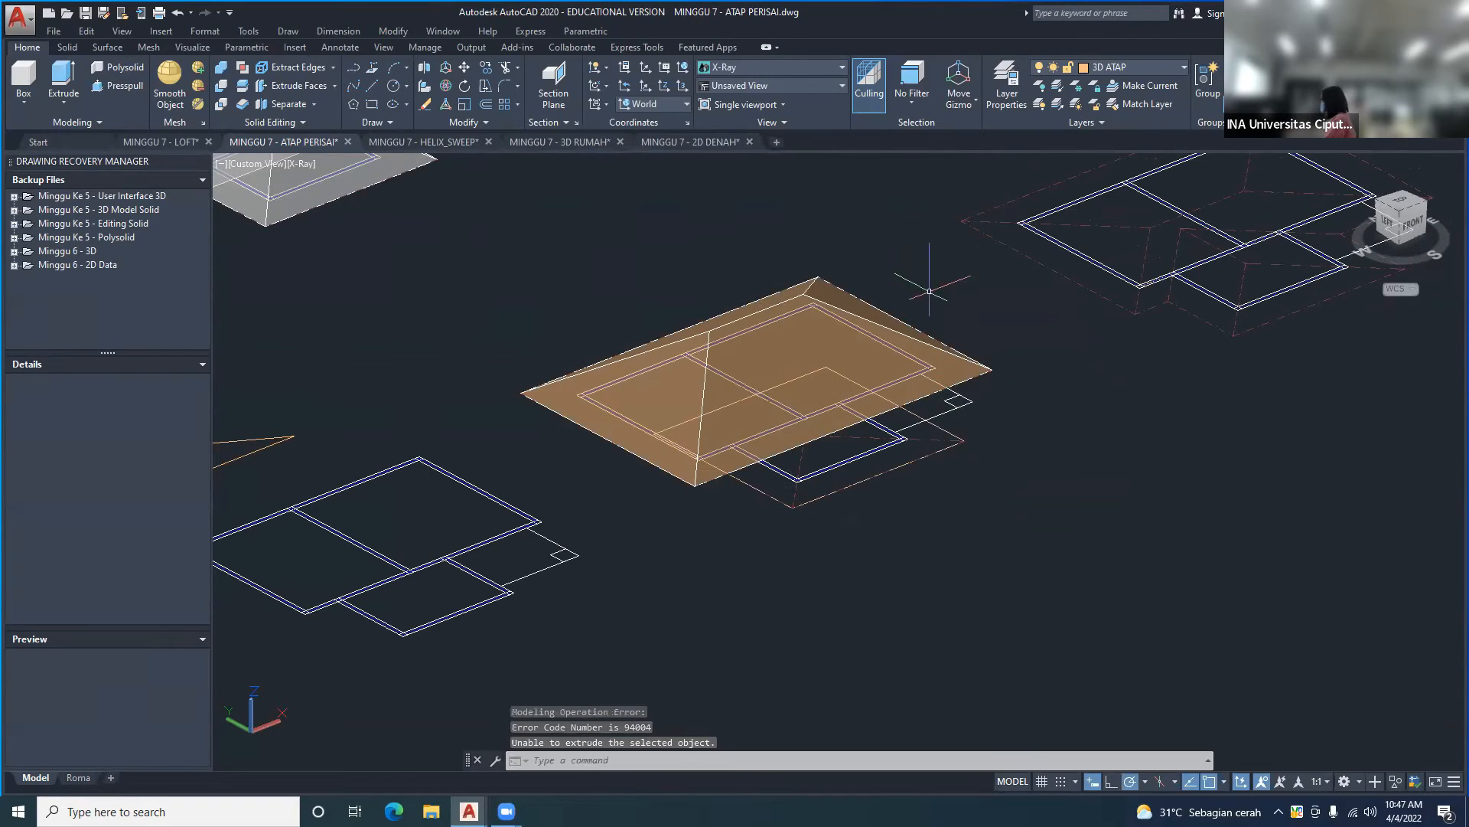
- Retry the tapered extrusion of the small roof rectangle beside the large hip roof
{"action": "scroll", "coordinate": [922, 398], "scroll_direction": "up", "scroll_amount": 2}
{"action": "right_click", "coordinate": [934, 368]}
{"action": "left_click", "coordinate": [973, 376]}
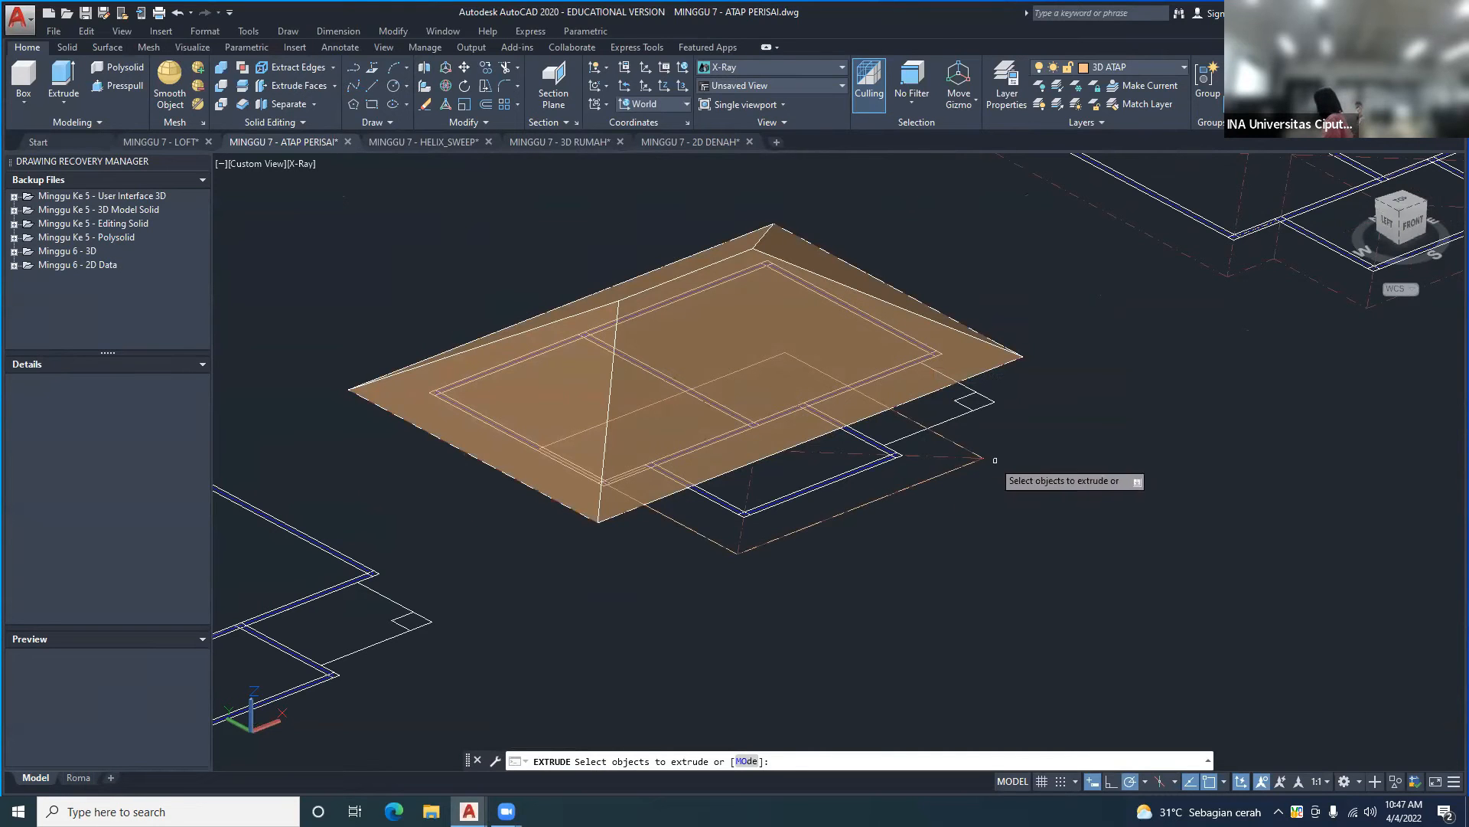
{"action": "scroll", "coordinate": [862, 410], "scroll_direction": "up", "scroll_amount": 2}
{"action": "key", "text": "Escape"}
{"action": "scroll", "coordinate": [919, 490], "scroll_direction": "down", "scroll_amount": 1}
{"action": "scroll", "coordinate": [922, 485], "scroll_direction": "up", "scroll_amount": 2}
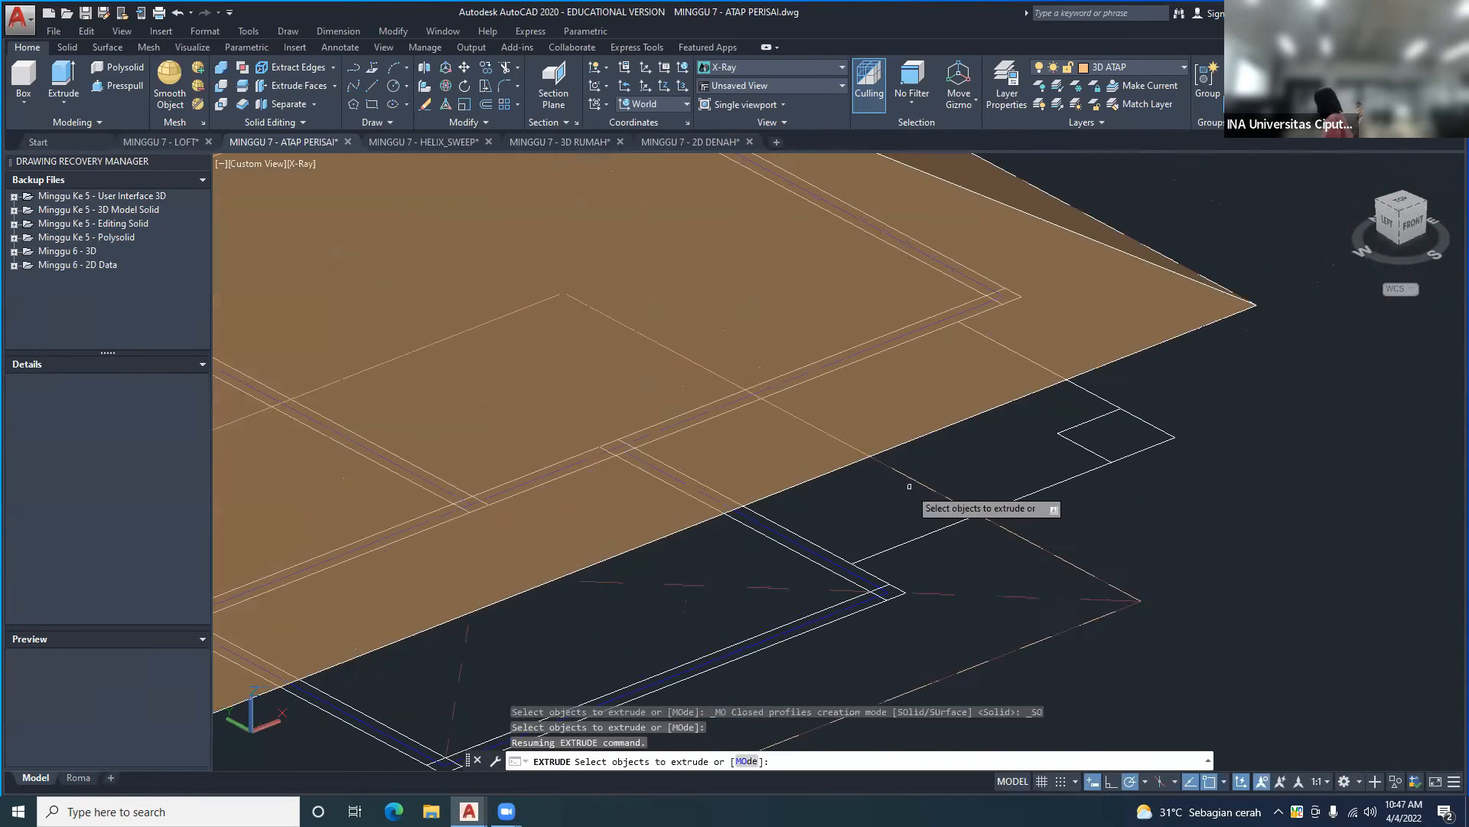
{"action": "scroll", "coordinate": [937, 480], "scroll_direction": "down", "scroll_amount": 2}
{"action": "left_click", "coordinate": [940, 478]}
{"action": "scroll", "coordinate": [940, 479], "scroll_direction": "down", "scroll_amount": 2}
{"action": "right_click", "coordinate": [1015, 486]}
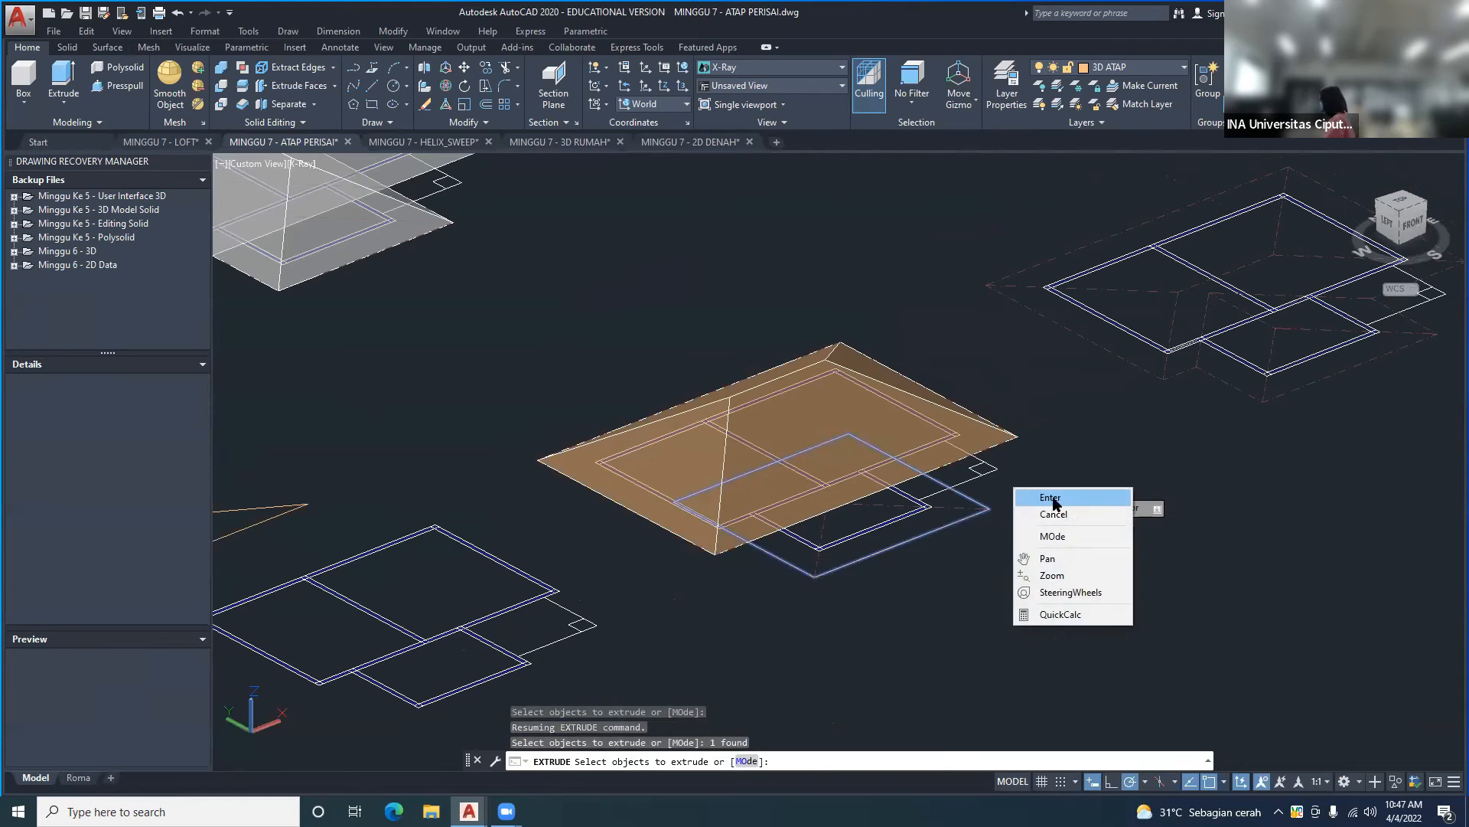
{"action": "left_click", "coordinate": [1057, 504]}
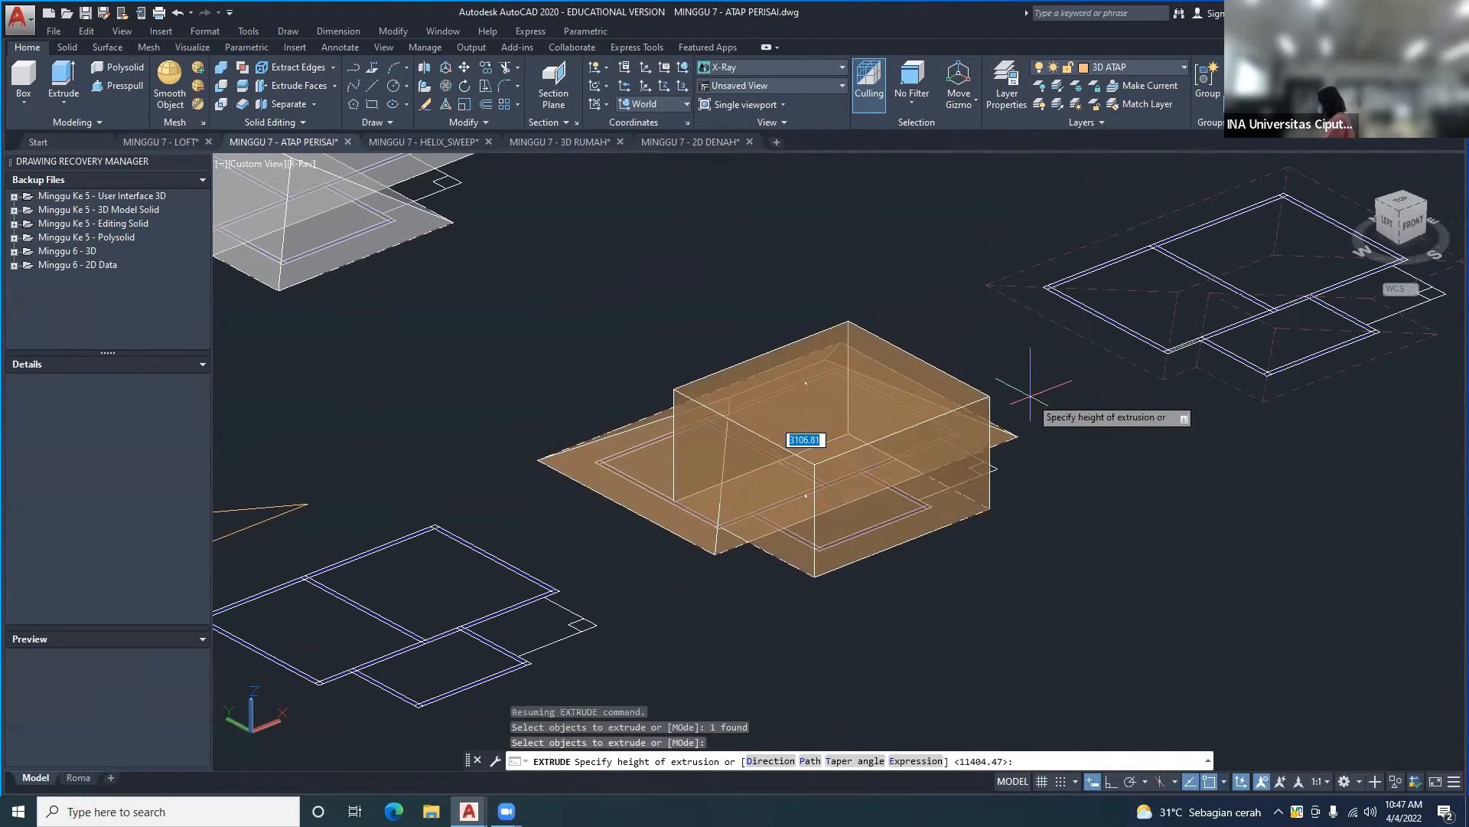
{"action": "type", "text": "t"}
{"action": "key", "text": "Return"}
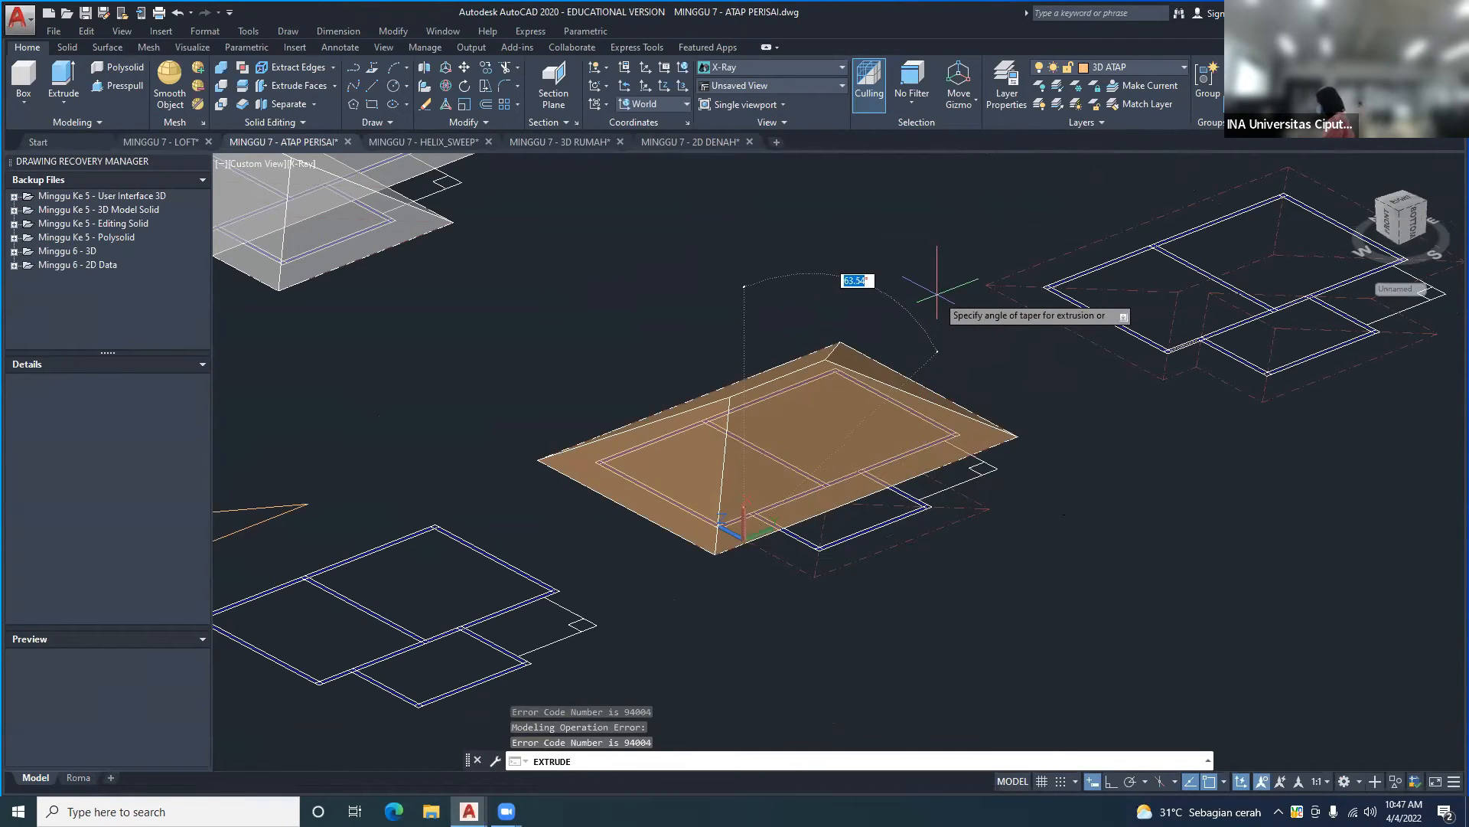
{"action": "left_click", "coordinate": [939, 346]}
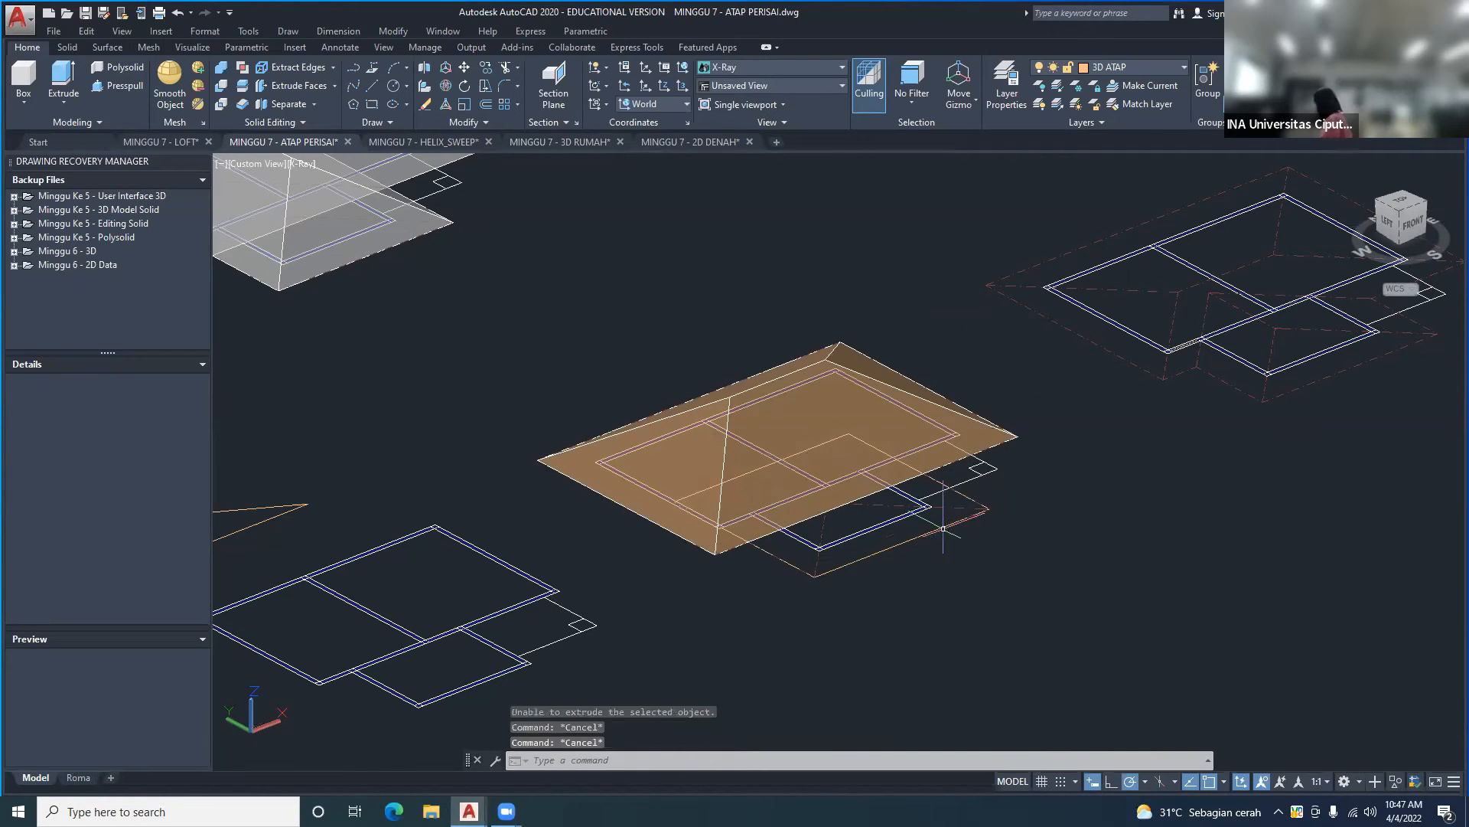
- Extrude the small roof rectangle straight upward into a box without a taper
{"action": "scroll", "coordinate": [940, 513], "scroll_direction": "down", "scroll_amount": 3}
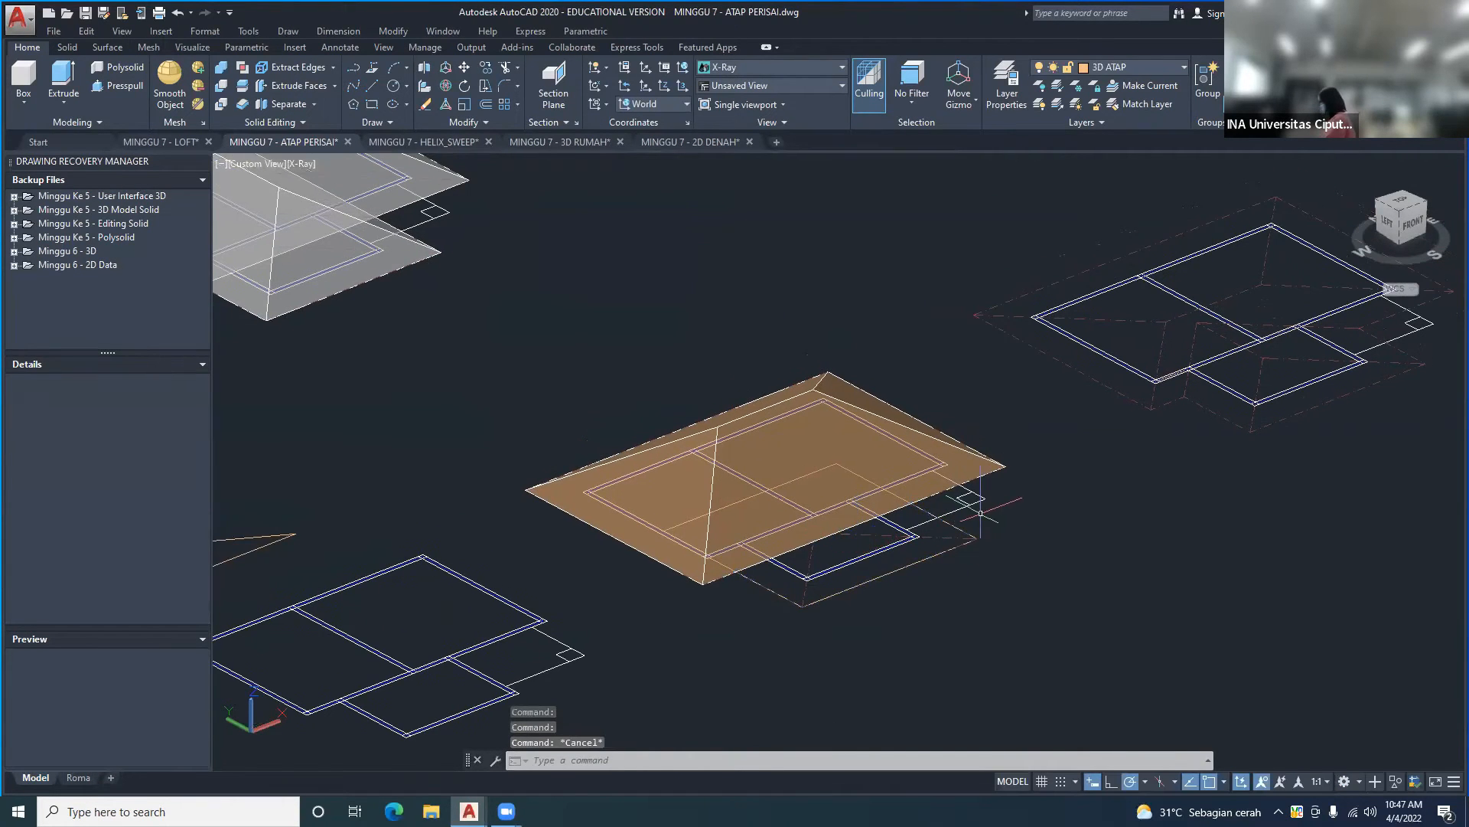
{"action": "middle_click_drag", "start_coordinate": [938, 494], "coordinate": [928, 570], "text": "shift"}
{"action": "middle_click_drag", "start_coordinate": [747, 559], "coordinate": [842, 586], "text": "shift"}
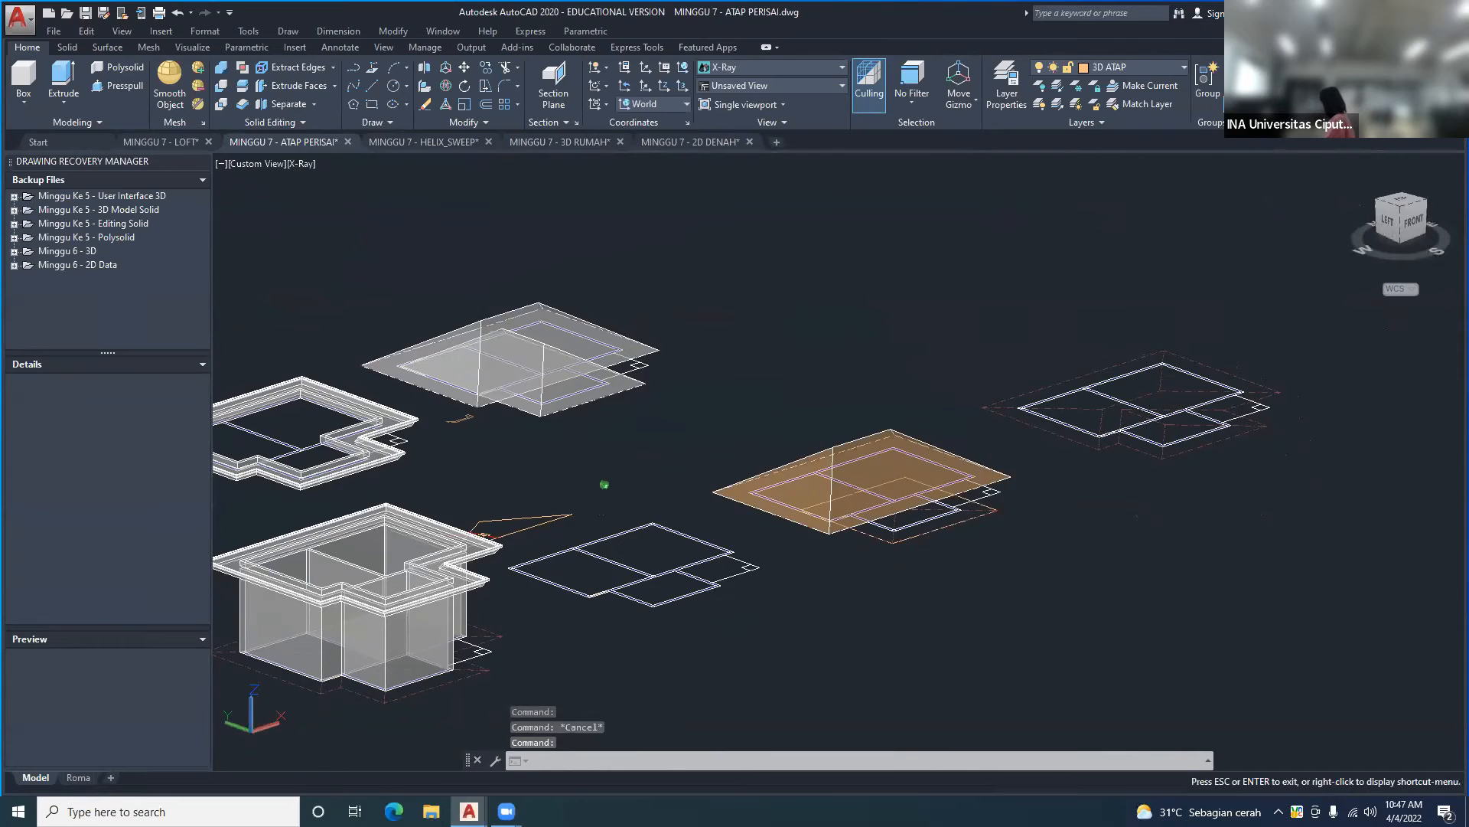
{"action": "scroll", "coordinate": [892, 518], "scroll_direction": "up", "scroll_amount": 5}
{"action": "middle_click_drag", "start_coordinate": [892, 518], "coordinate": [819, 596]}
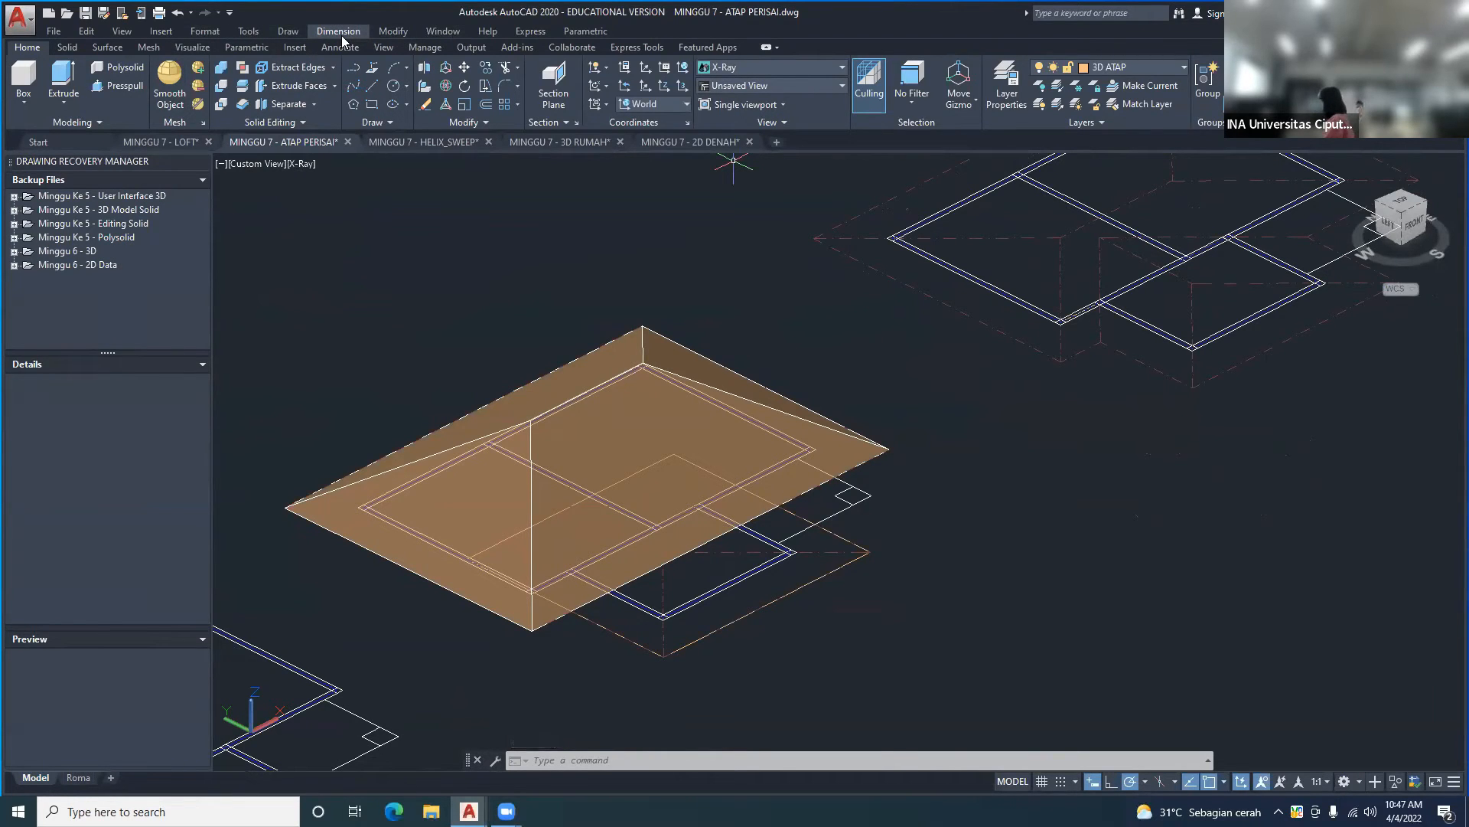
{"action": "left_click", "coordinate": [288, 31]}
{"action": "mouse_move", "coordinate": [307, 53]}
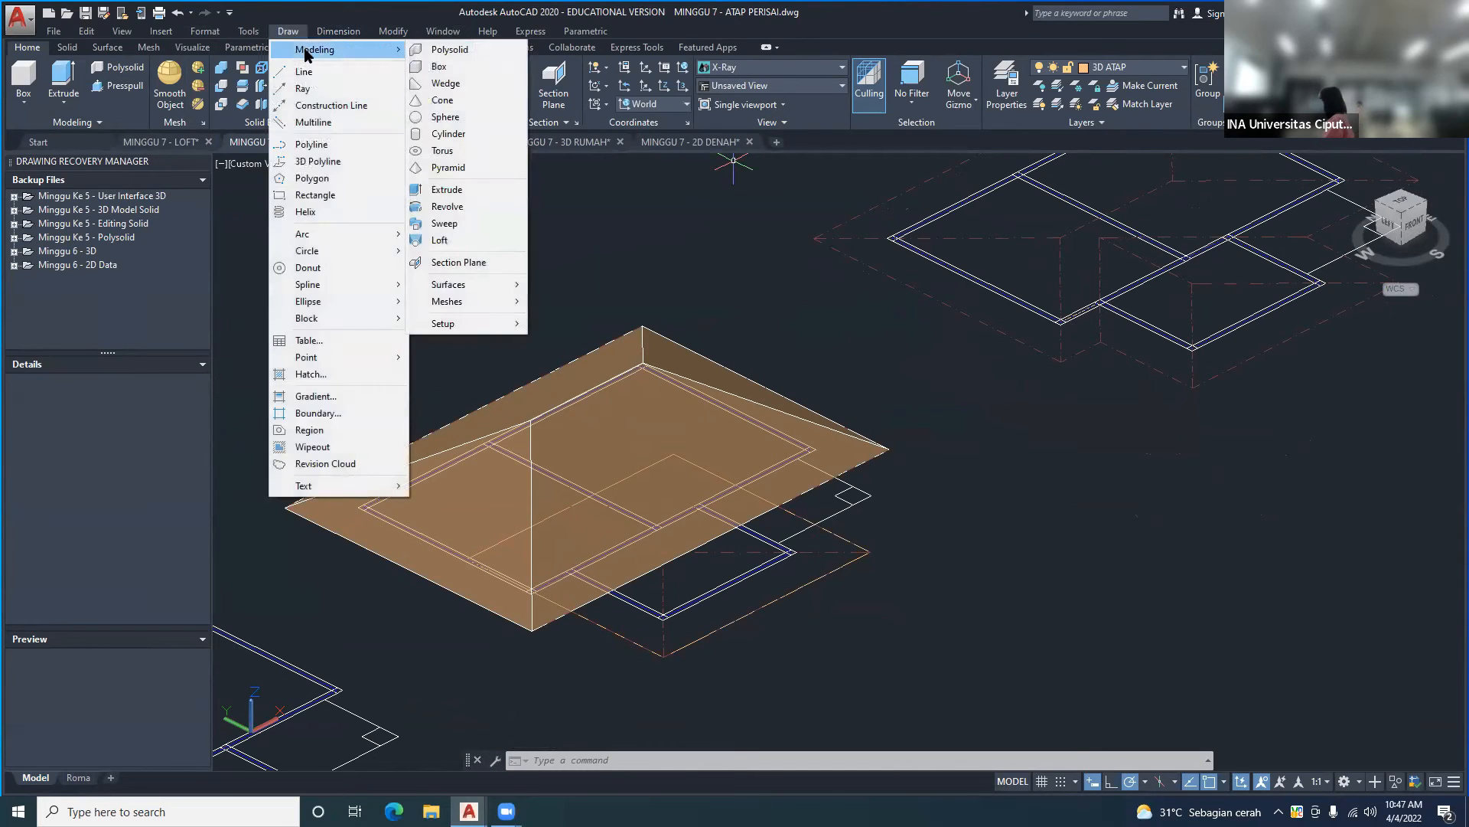
{"action": "left_click", "coordinate": [468, 188]}
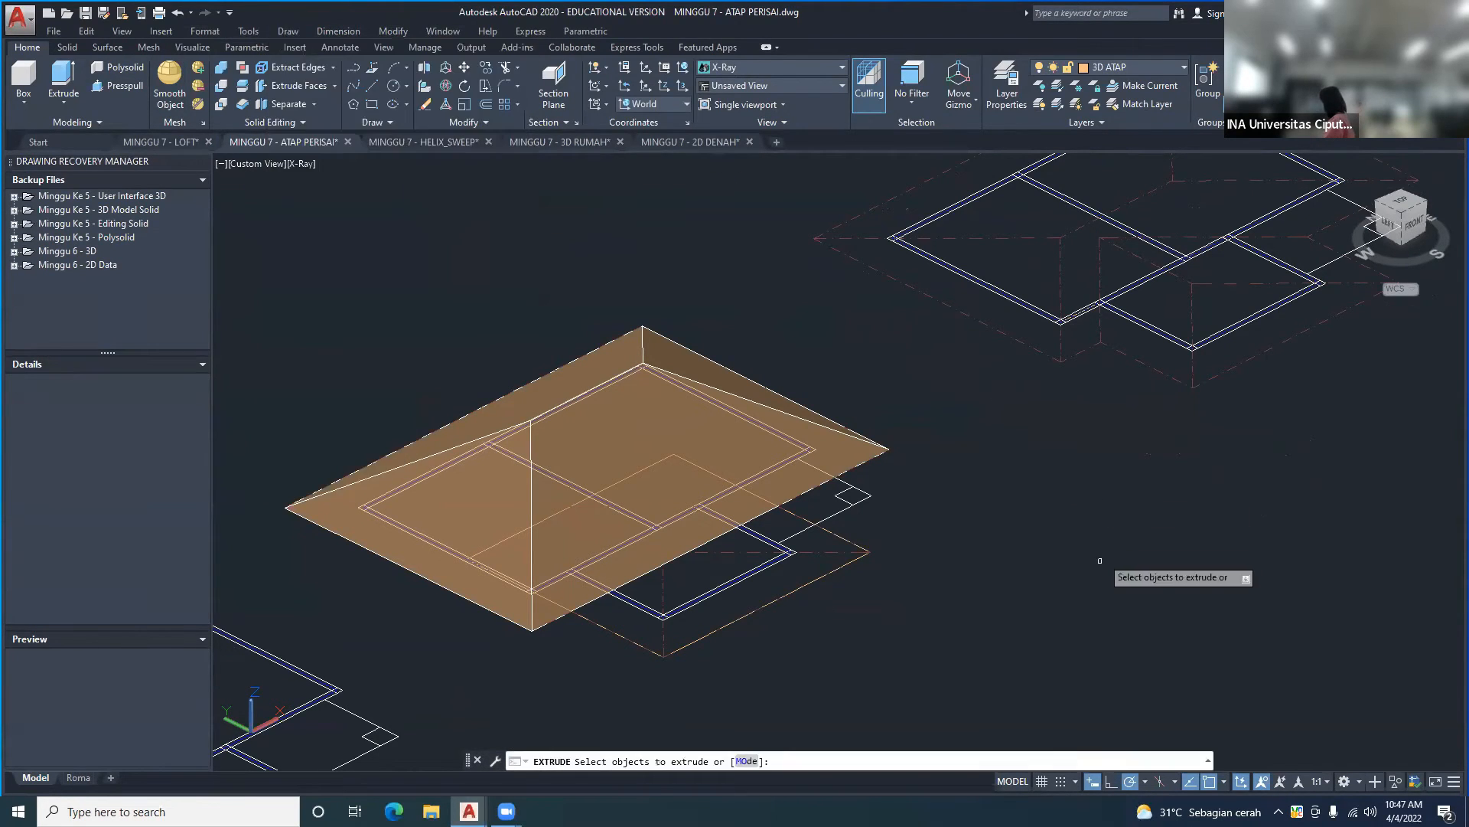
{"action": "left_click", "coordinate": [746, 617]}
{"action": "key", "text": "Return"}
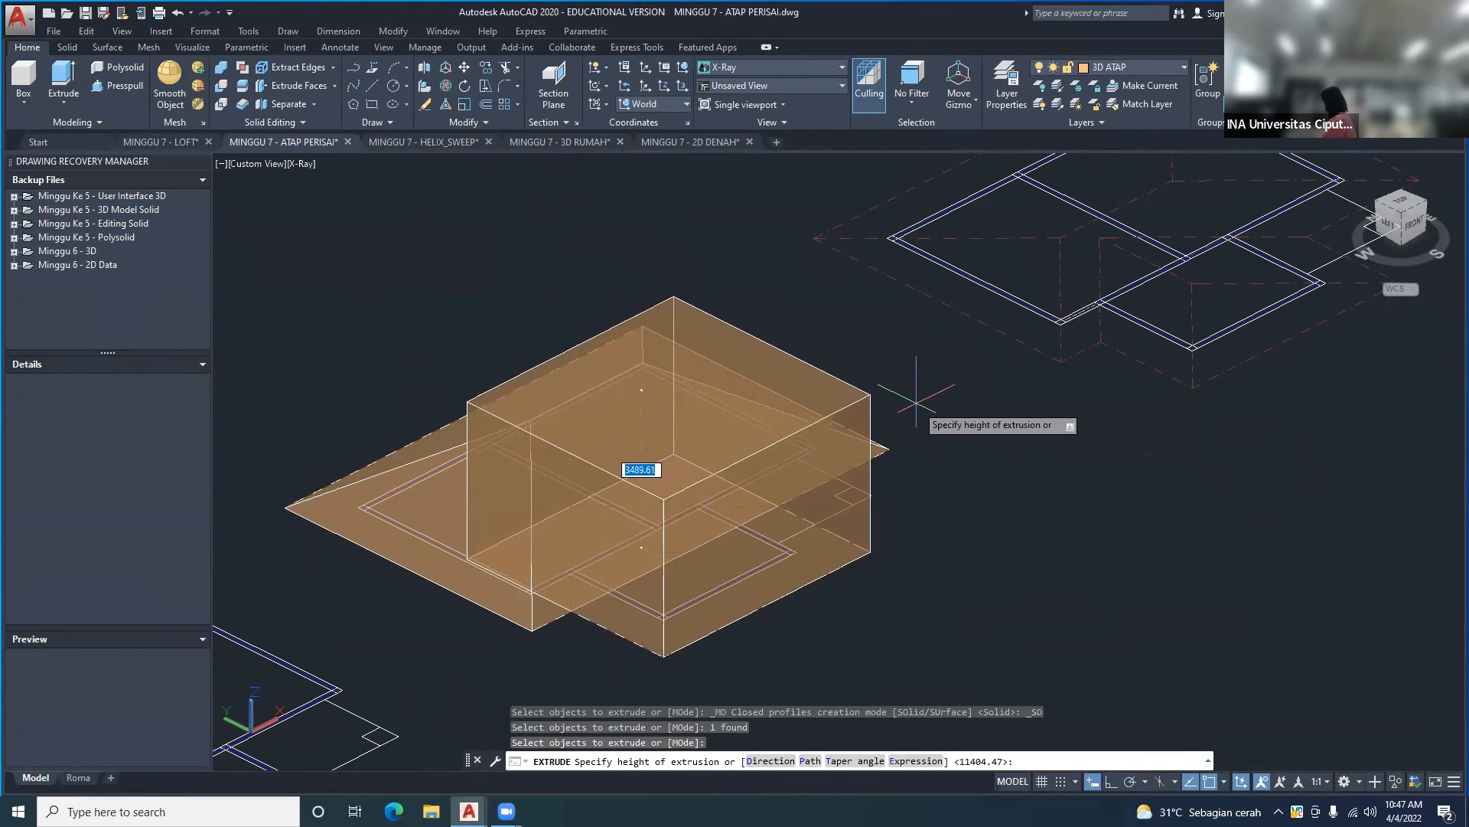
{"action": "left_click", "coordinate": [947, 459]}
{"action": "middle_click_drag", "start_coordinate": [945, 464], "coordinate": [521, 478], "text": "shift"}
{"action": "middle_click_drag", "start_coordinate": [721, 390], "coordinate": [722, 484]}
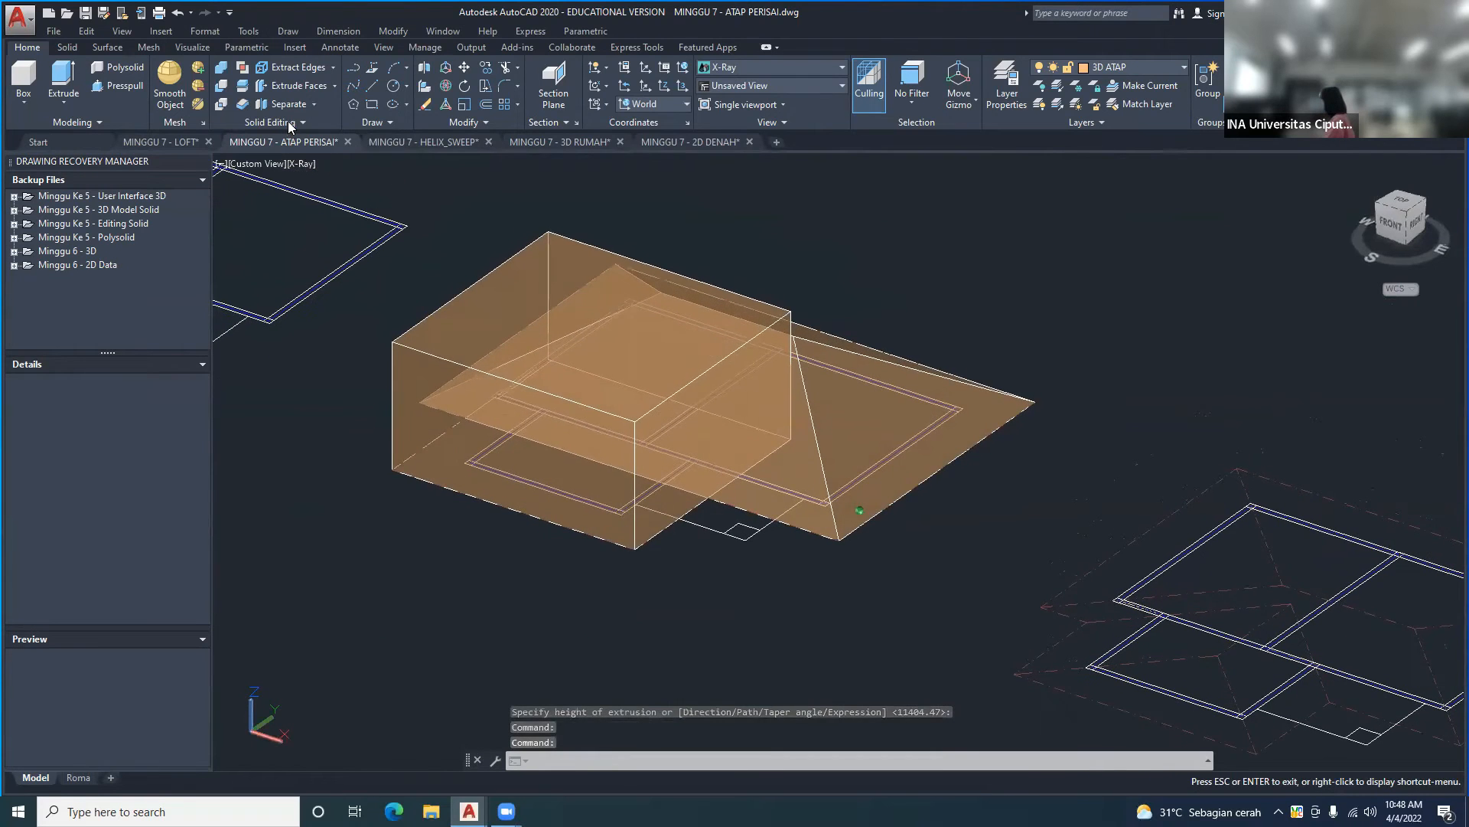
- Taper the side faces of the small roof box inward, using its vertical corner edge as the taper axis, to form a hip shape
{"action": "left_click", "coordinate": [289, 121]}
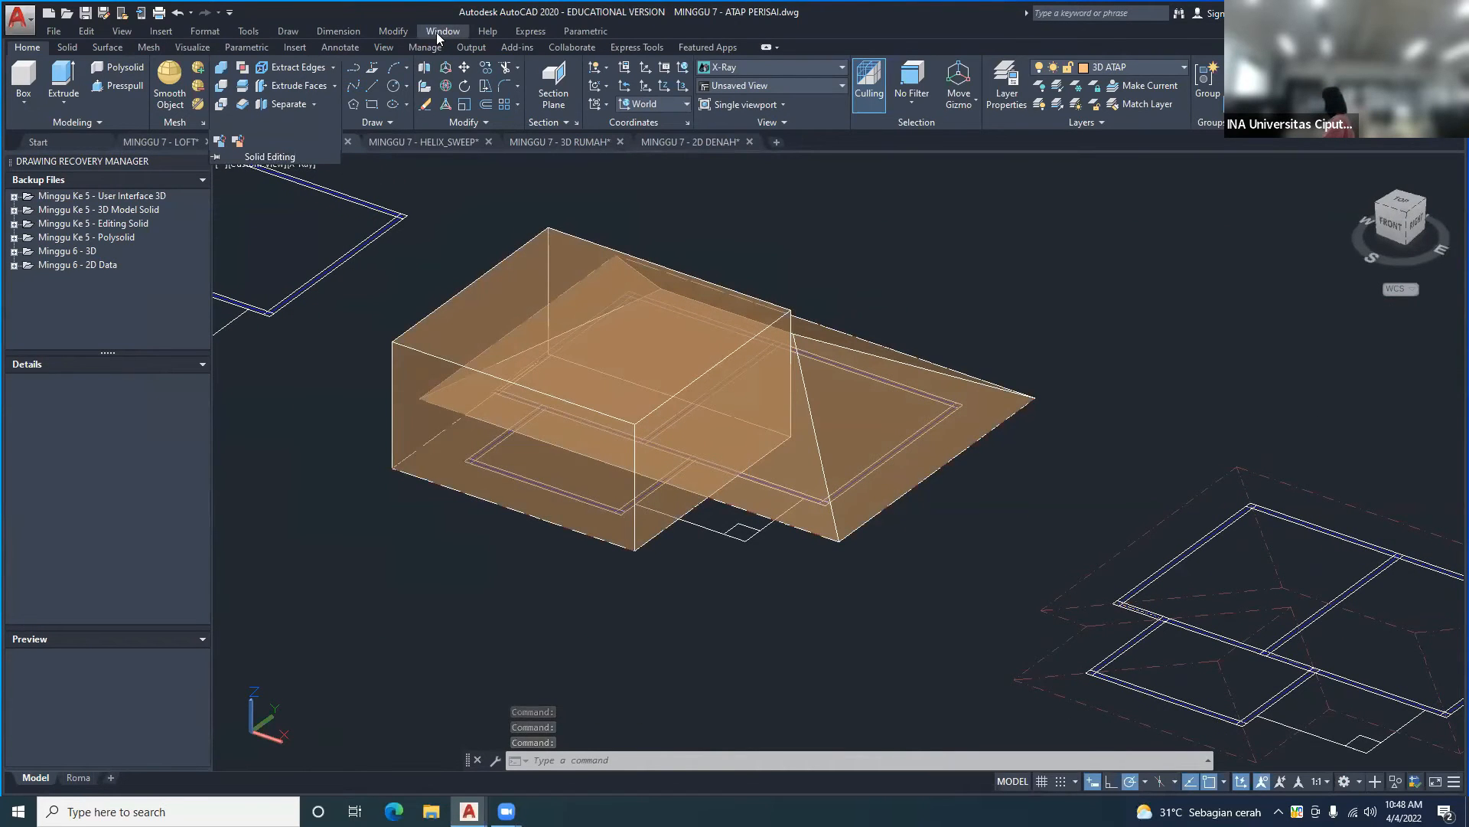
{"action": "left_click", "coordinate": [391, 33]}
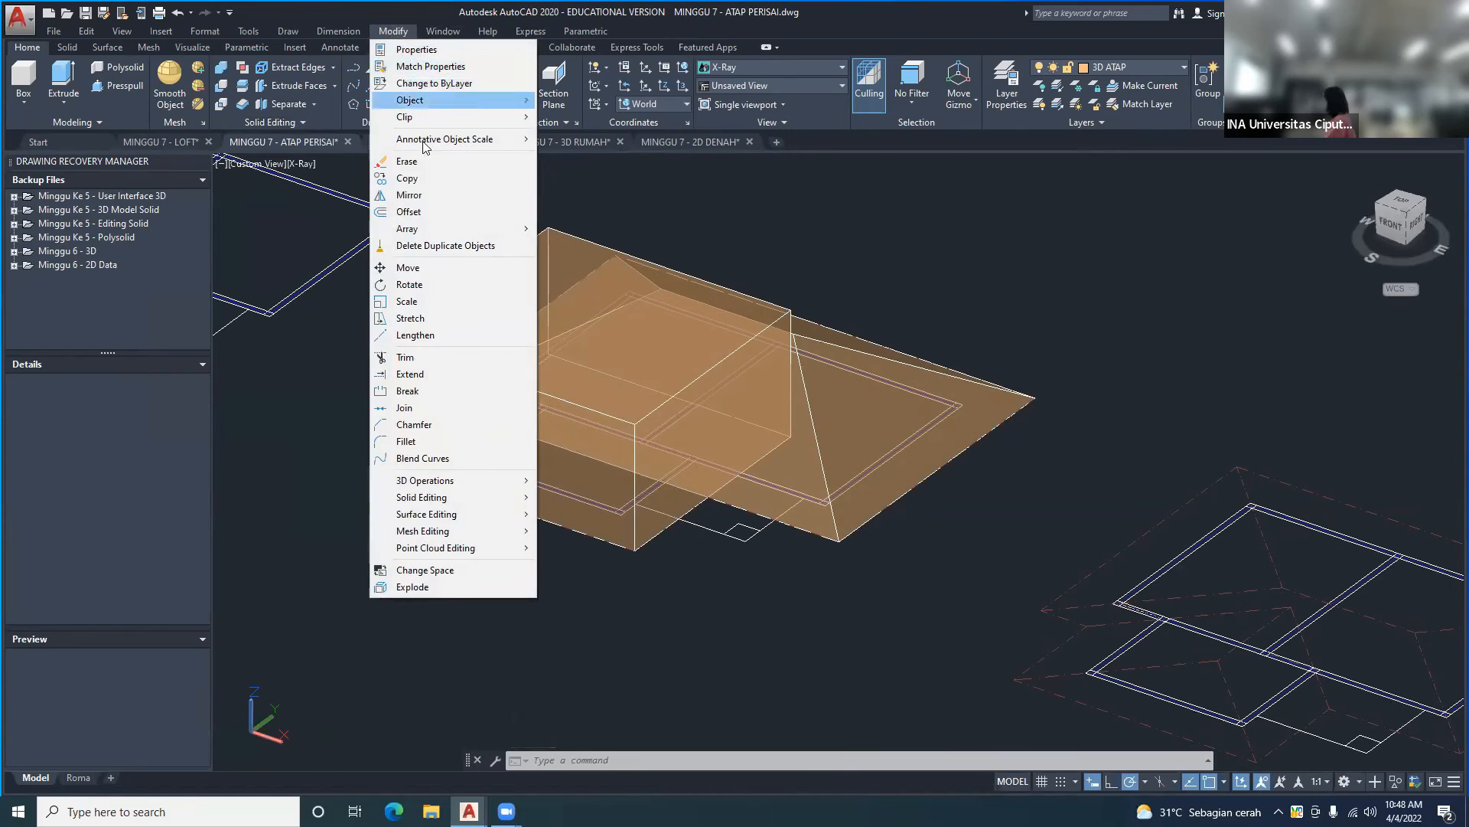
{"action": "mouse_move", "coordinate": [503, 498]}
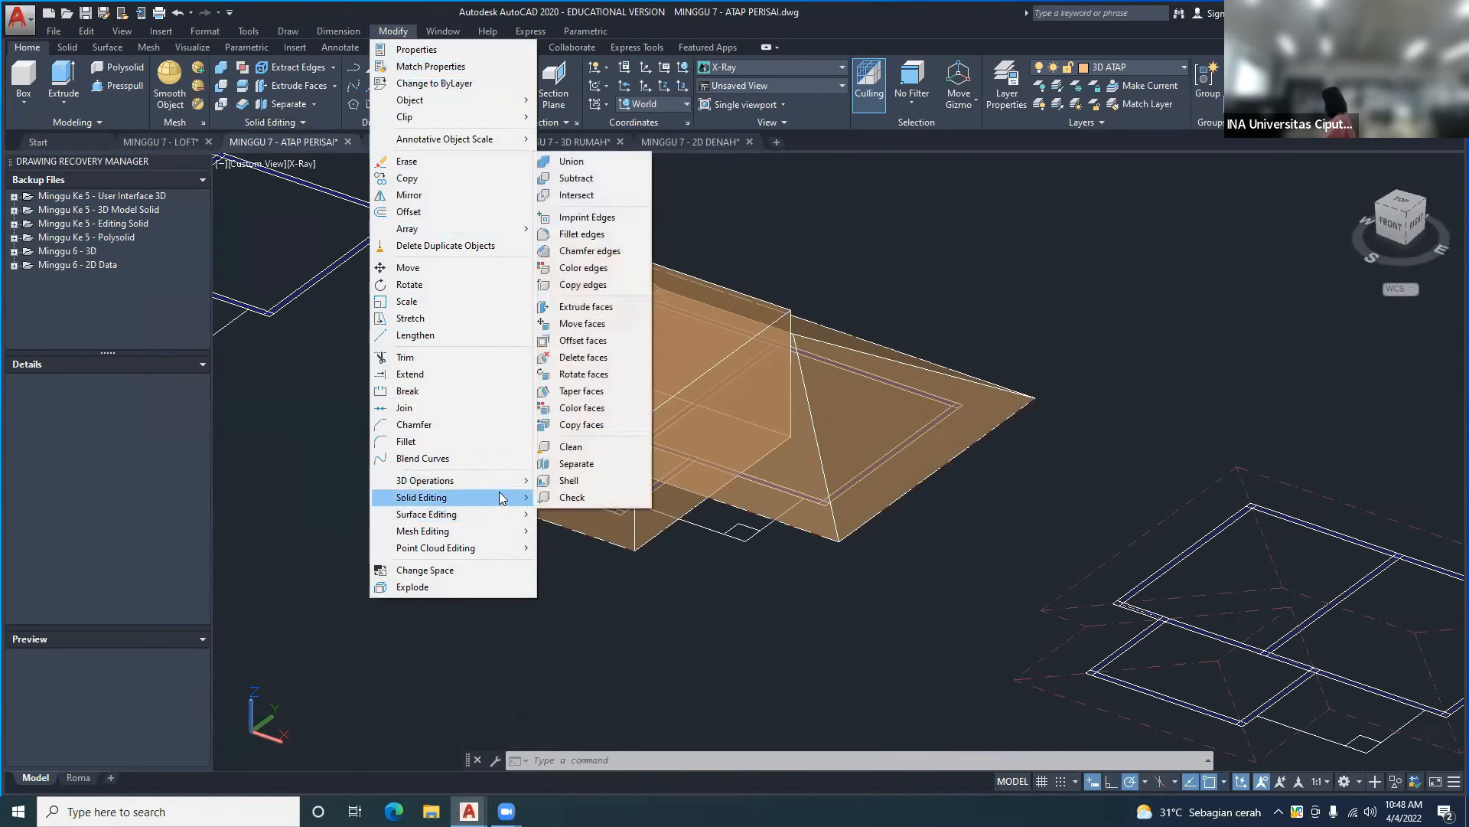
{"action": "left_click", "coordinate": [593, 397]}
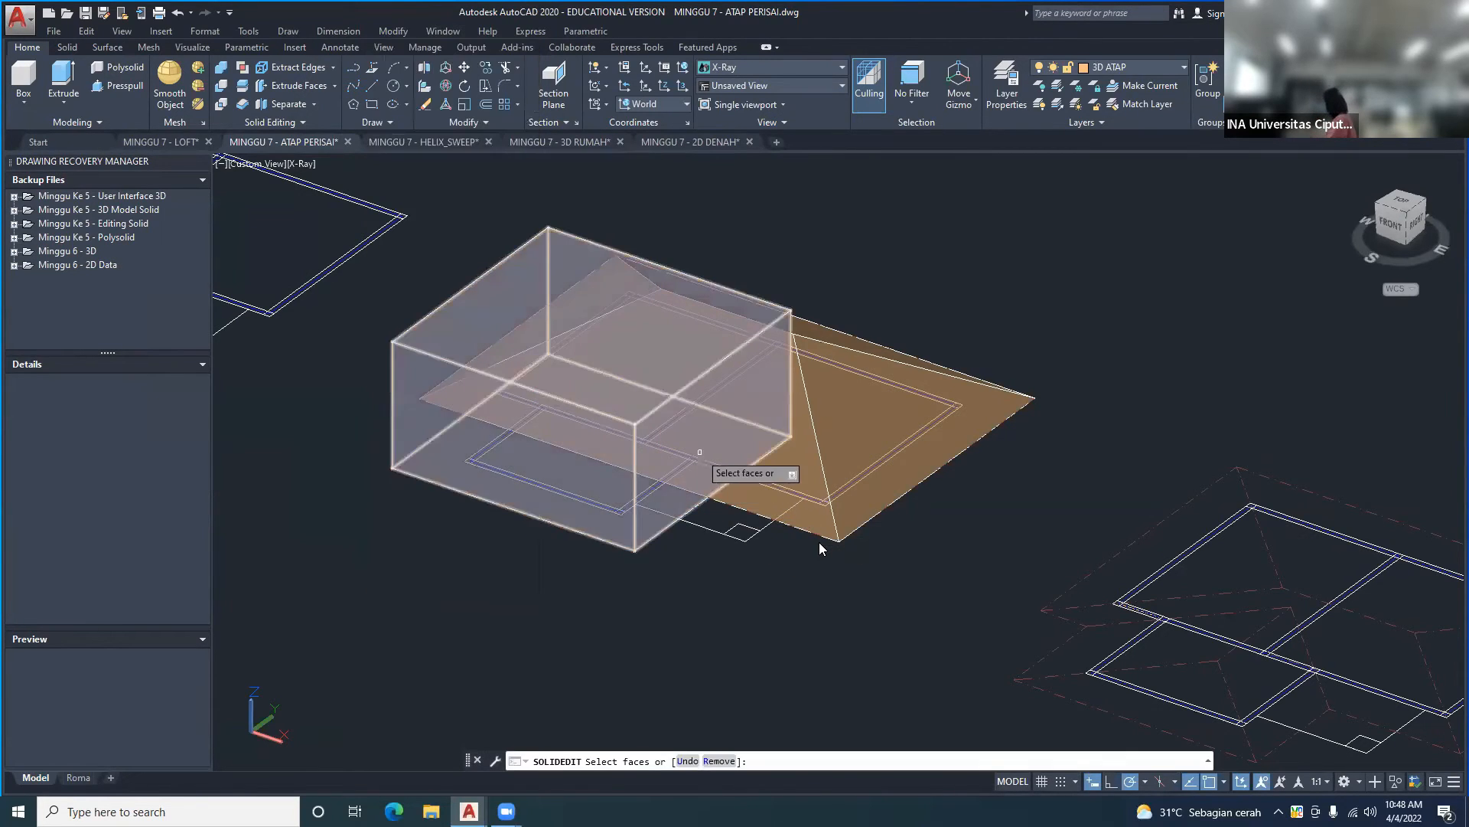
{"action": "left_click", "coordinate": [674, 336]}
{"action": "left_click", "coordinate": [746, 465]}
{"action": "left_click", "coordinate": [625, 486]}
{"action": "mouse_move", "coordinate": [551, 476]}
{"action": "middle_mouse_down", "text": "shift"}
{"action": "mouse_move", "coordinate": [886, 527]}
{"action": "mouse_move", "coordinate": [748, 535]}
{"action": "mouse_move", "coordinate": [738, 416]}
{"action": "mouse_move", "coordinate": [569, 610]}
{"action": "mouse_move", "coordinate": [623, 590]}
{"action": "mouse_move", "coordinate": [536, 528]}
{"action": "mouse_move", "coordinate": [353, 482]}
{"action": "mouse_move", "coordinate": [688, 604]}
{"action": "mouse_move", "coordinate": [606, 458]}
{"action": "mouse_move", "coordinate": [694, 408]}
{"action": "mouse_move", "coordinate": [600, 505]}
{"action": "mouse_move", "coordinate": [566, 493]}
{"action": "middle_mouse_up", "text": "shift"}
{"action": "middle_click_drag", "start_coordinate": [269, 406], "coordinate": [494, 494]}
{"action": "middle_click_drag", "start_coordinate": [869, 452], "coordinate": [869, 452], "text": "shift"}
{"action": "middle_click_drag", "start_coordinate": [710, 535], "coordinate": [544, 476]}
{"action": "key", "text": "Return"}
{"action": "left_click", "coordinate": [561, 560]}
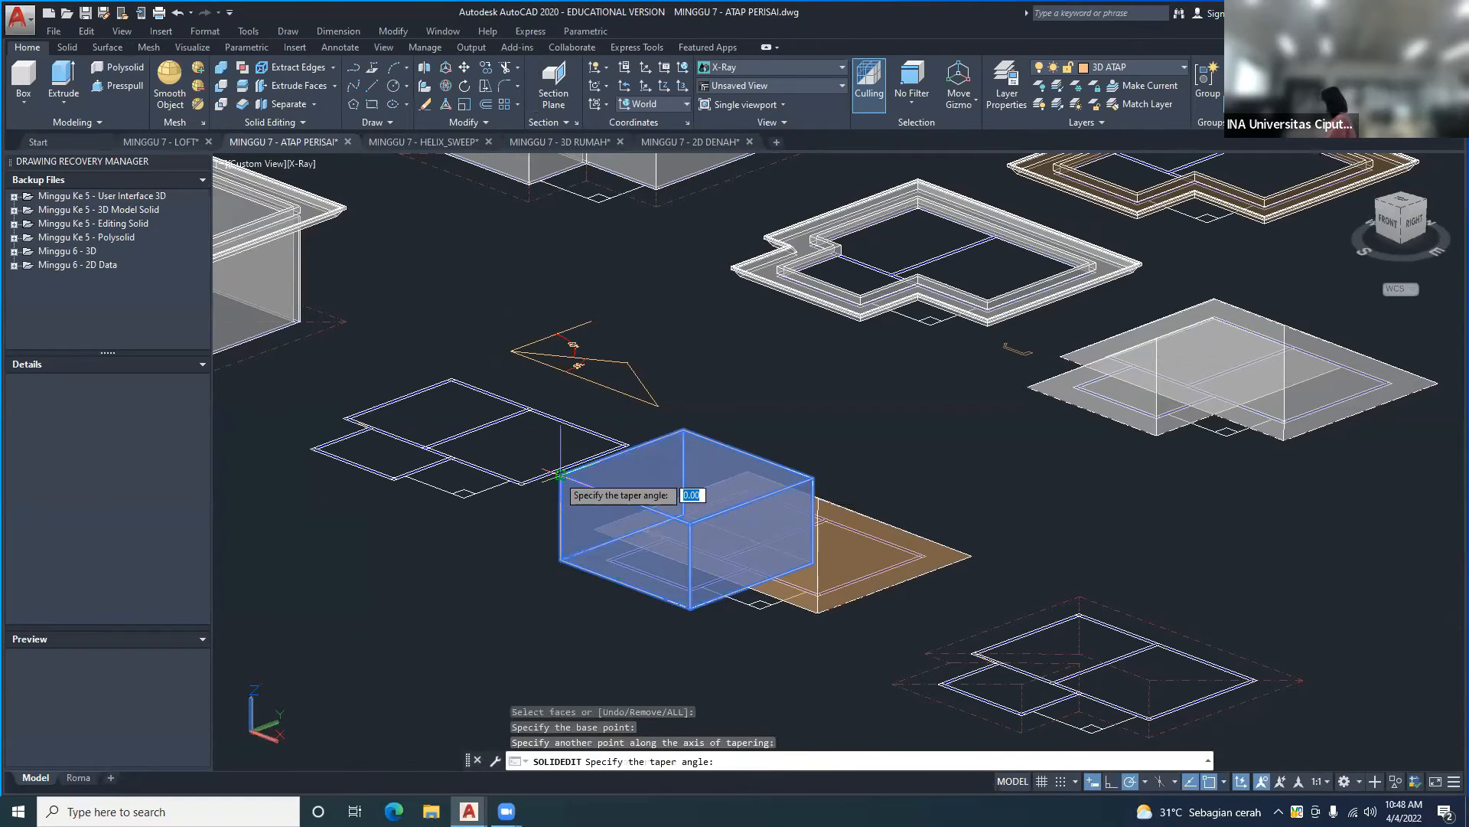
{"action": "key", "text": "Return"}
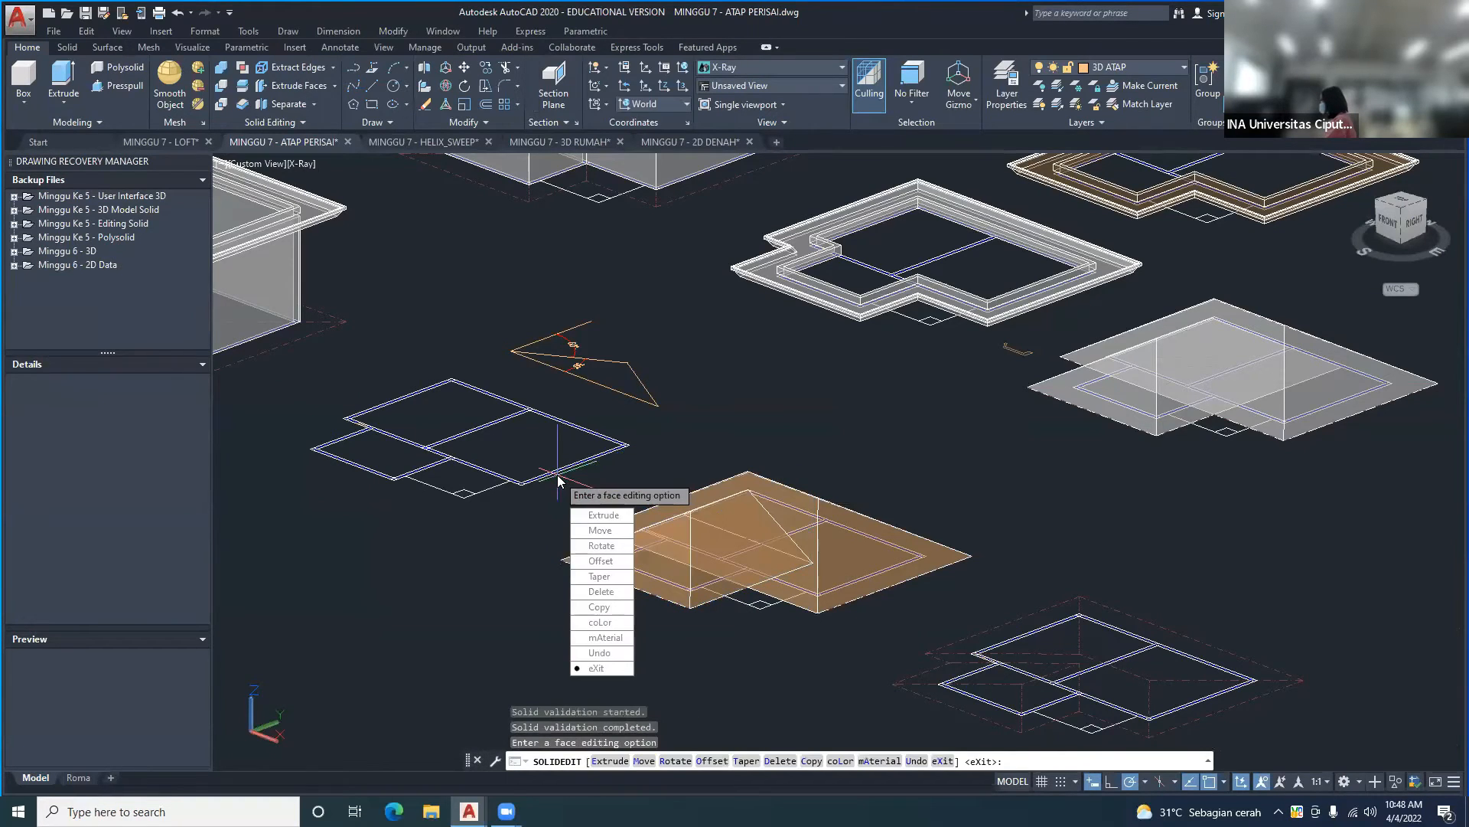
{"action": "key", "text": "Return"}
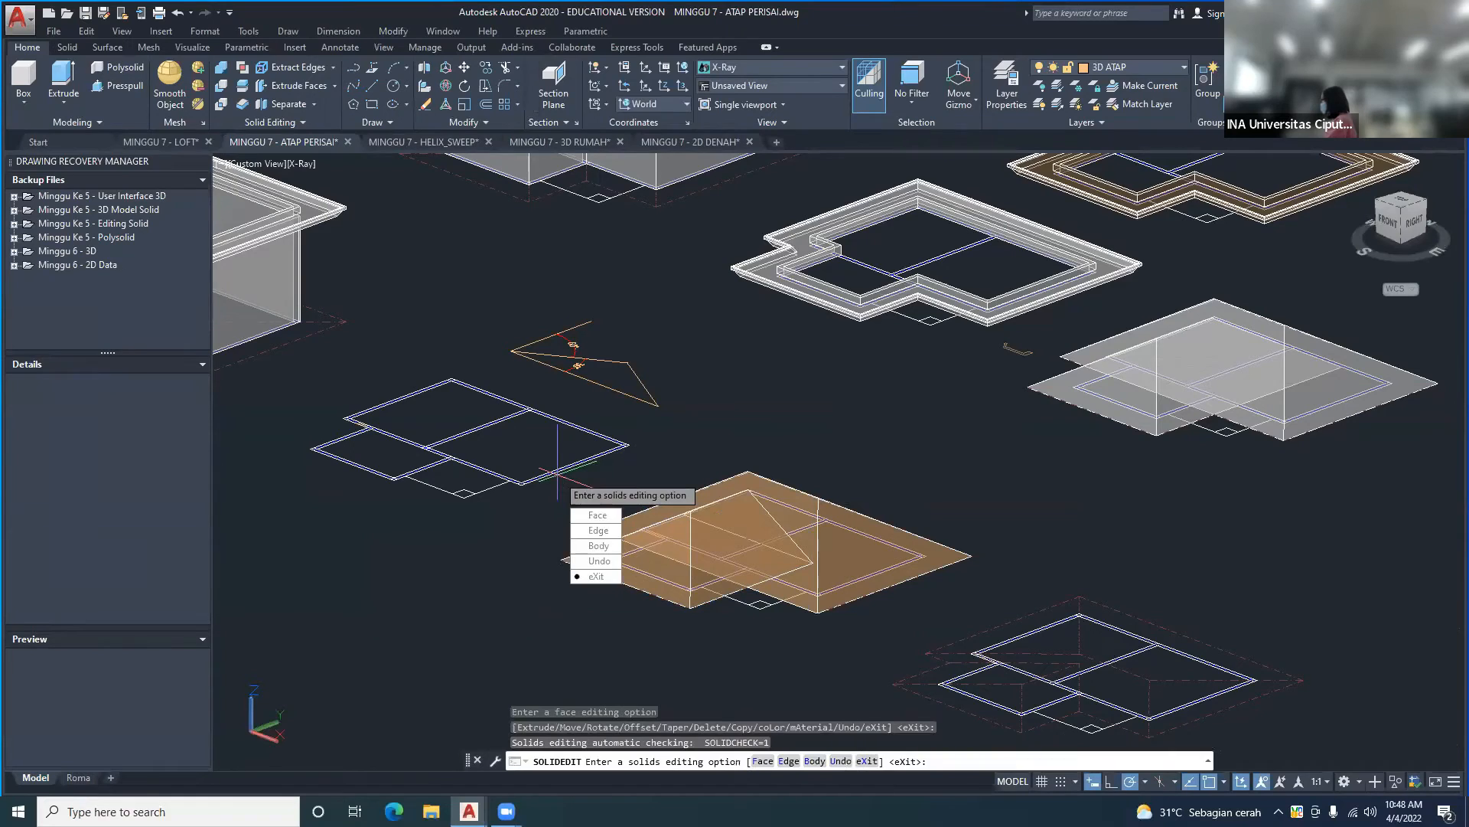
{"action": "key", "text": "Return"}
- Switch the visual style to Conceptual and examine how the small and large roof solids intersect
{"action": "middle_click_drag", "start_coordinate": [777, 643], "coordinate": [562, 435], "text": "shift"}
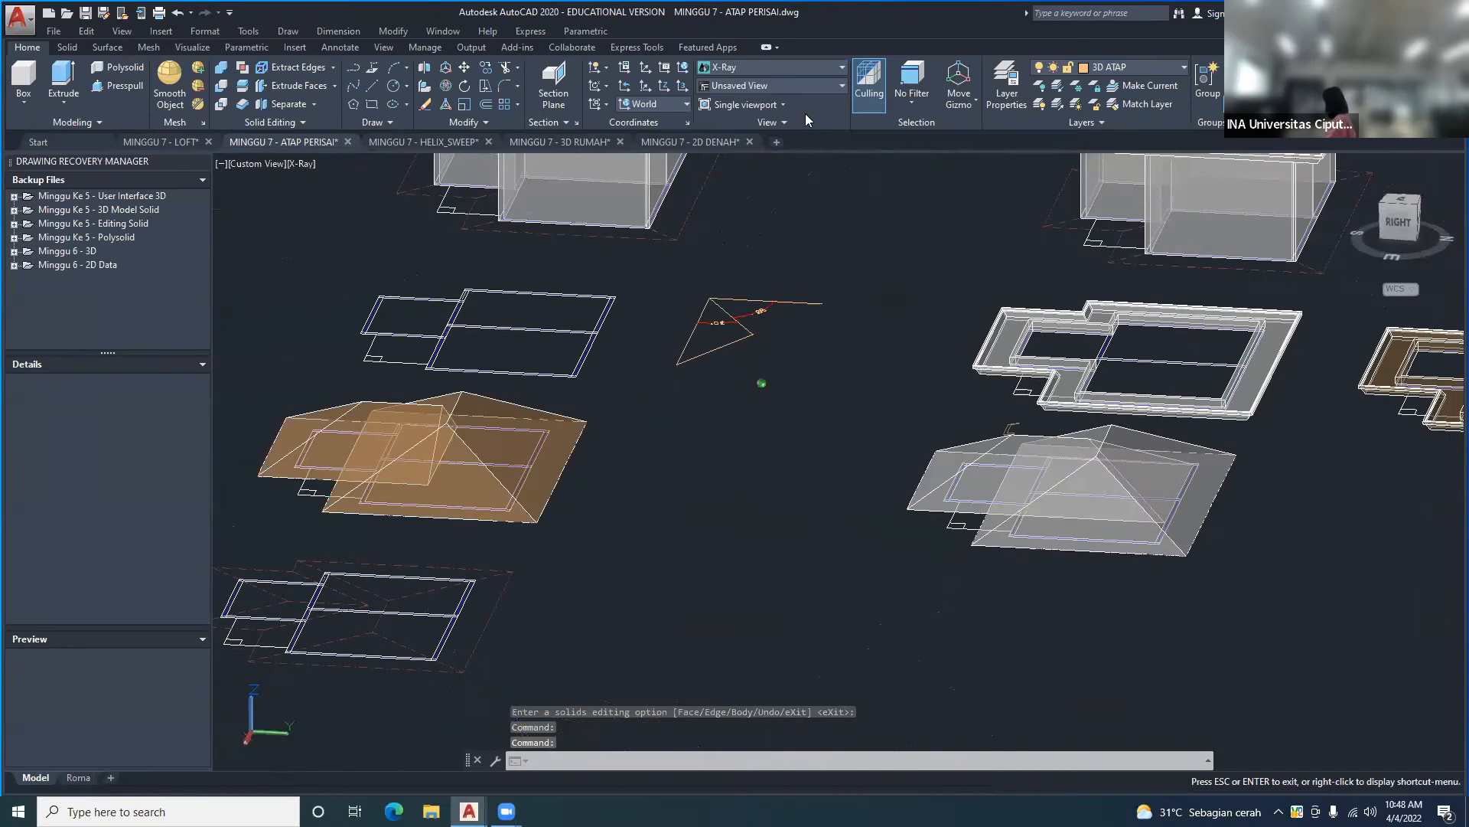
{"action": "scroll", "coordinate": [783, 65], "scroll_direction": "up", "scroll_amount": 5}
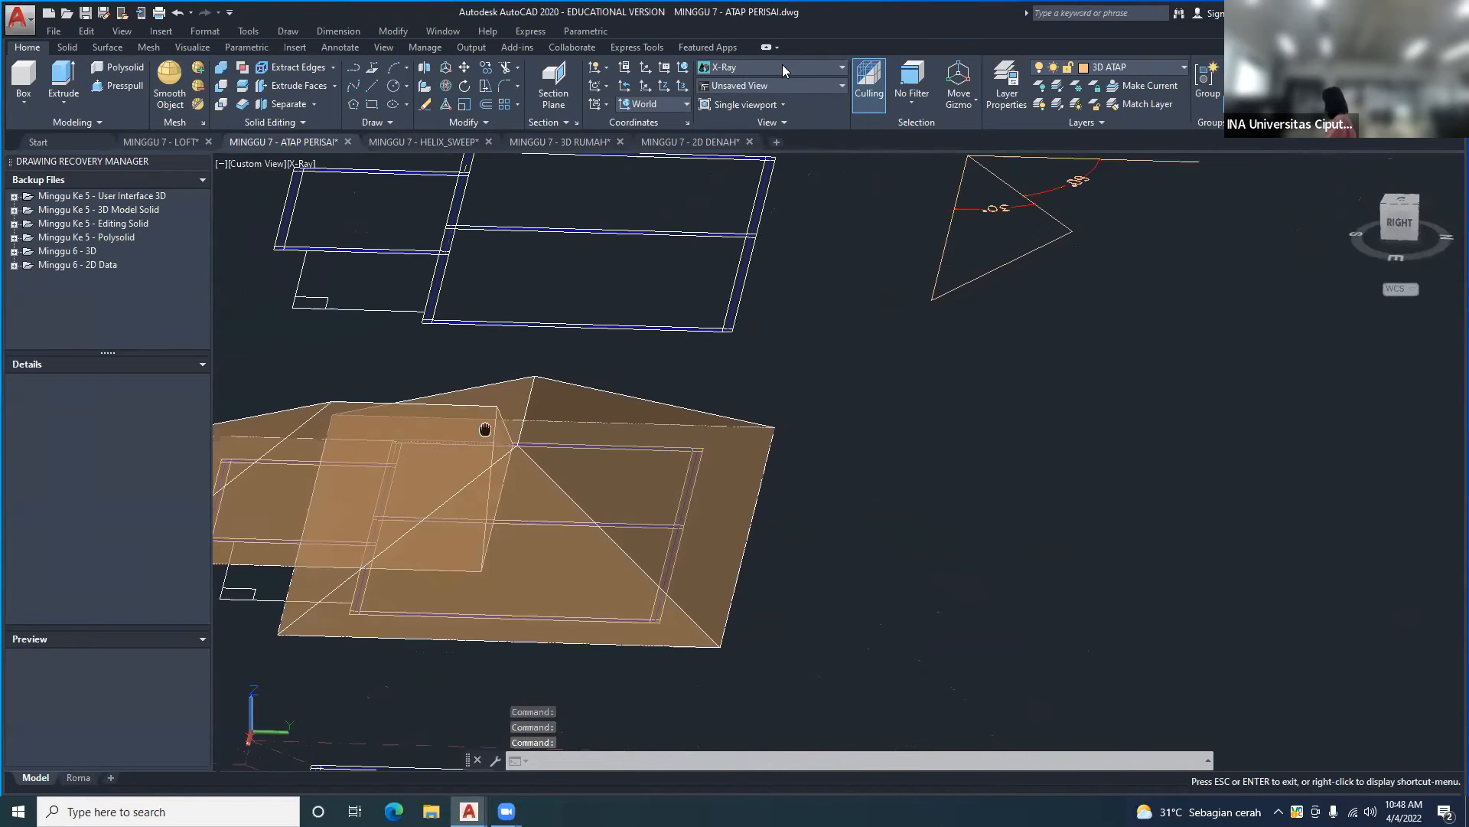
{"action": "mouse_move", "coordinate": [574, 451]}
{"action": "middle_mouse_down", "text": "shift"}
{"action": "mouse_move", "coordinate": [517, 451]}
{"action": "mouse_move", "coordinate": [600, 442]}
{"action": "middle_mouse_up", "text": "shift"}
{"action": "middle_click_drag", "start_coordinate": [600, 442], "coordinate": [527, 452], "text": "shift"}
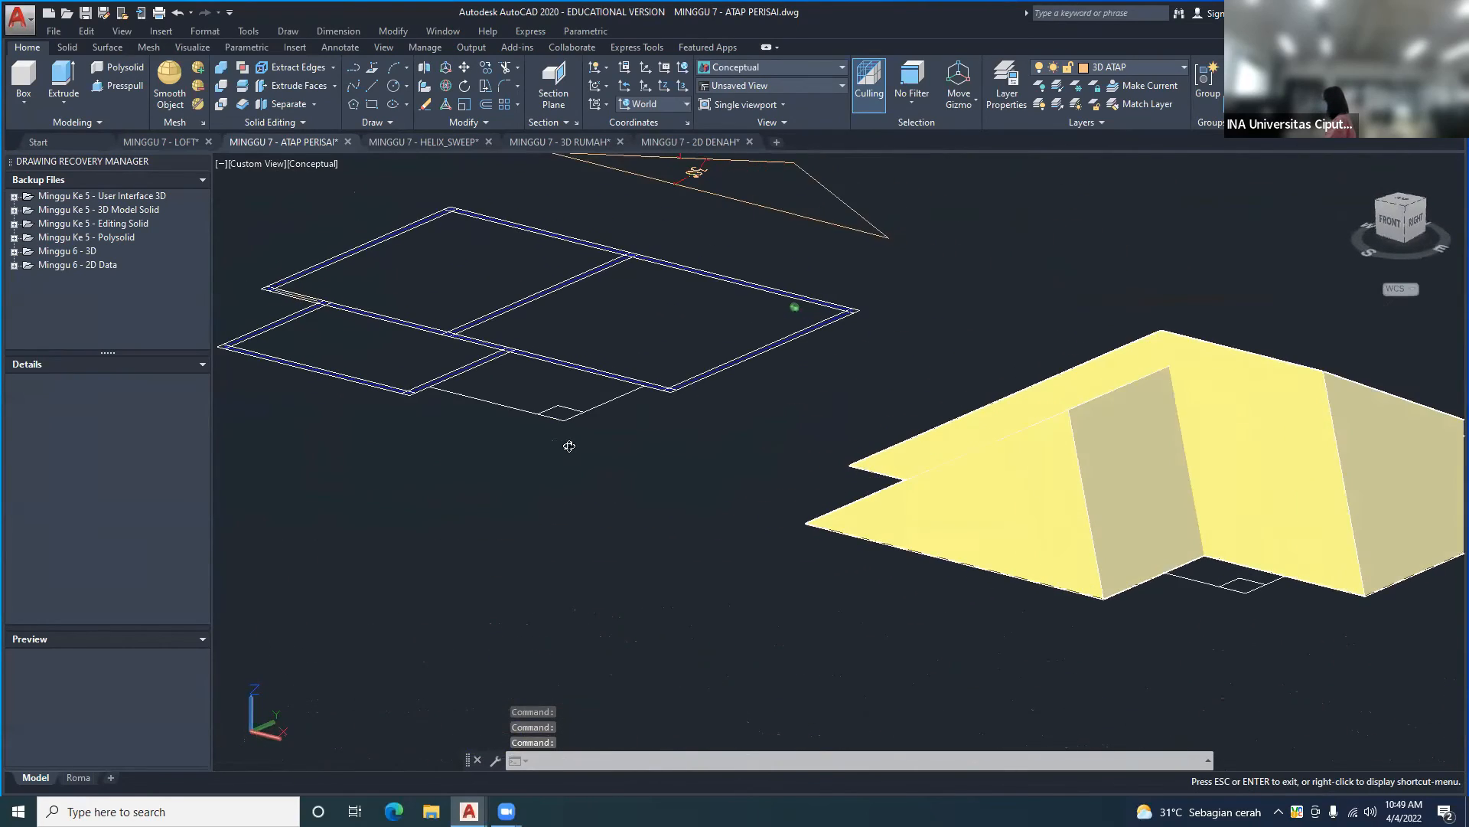
{"action": "left_click", "coordinate": [528, 452]}
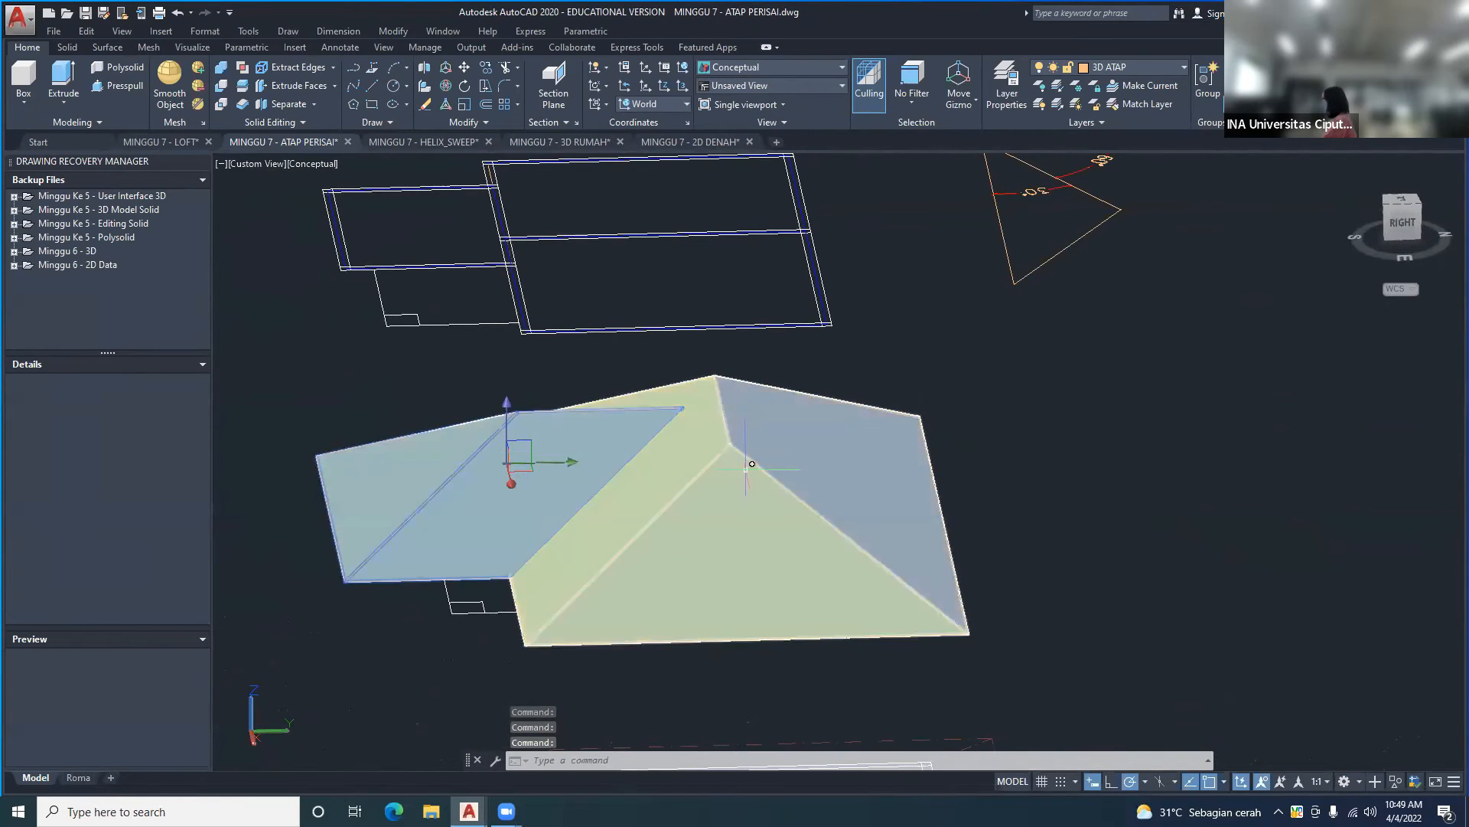
{"action": "key", "text": "Escape"}
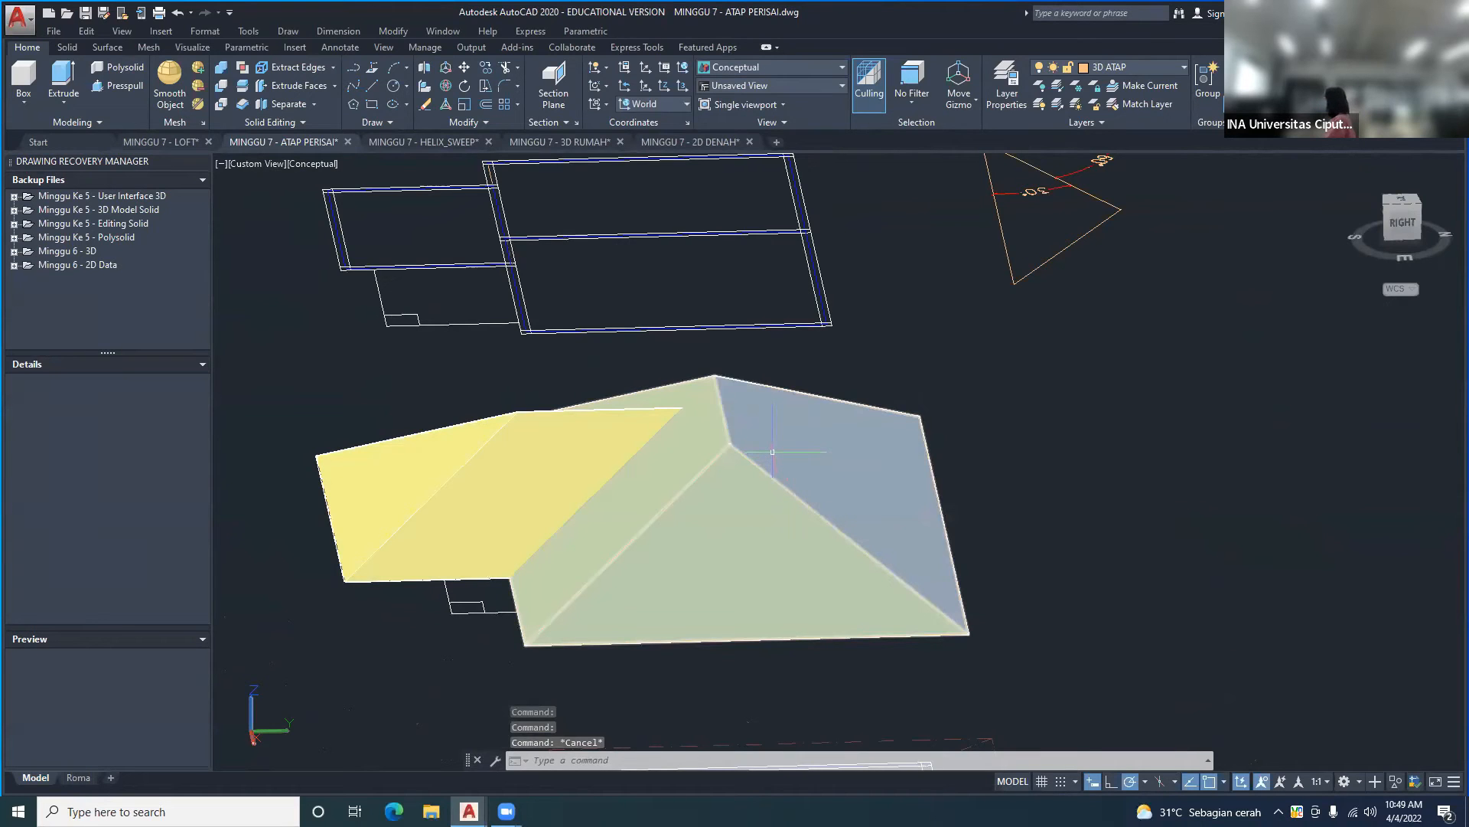
- Unite the small and large hip roof solids into one solid with Union
{"action": "left_click", "coordinate": [393, 31]}
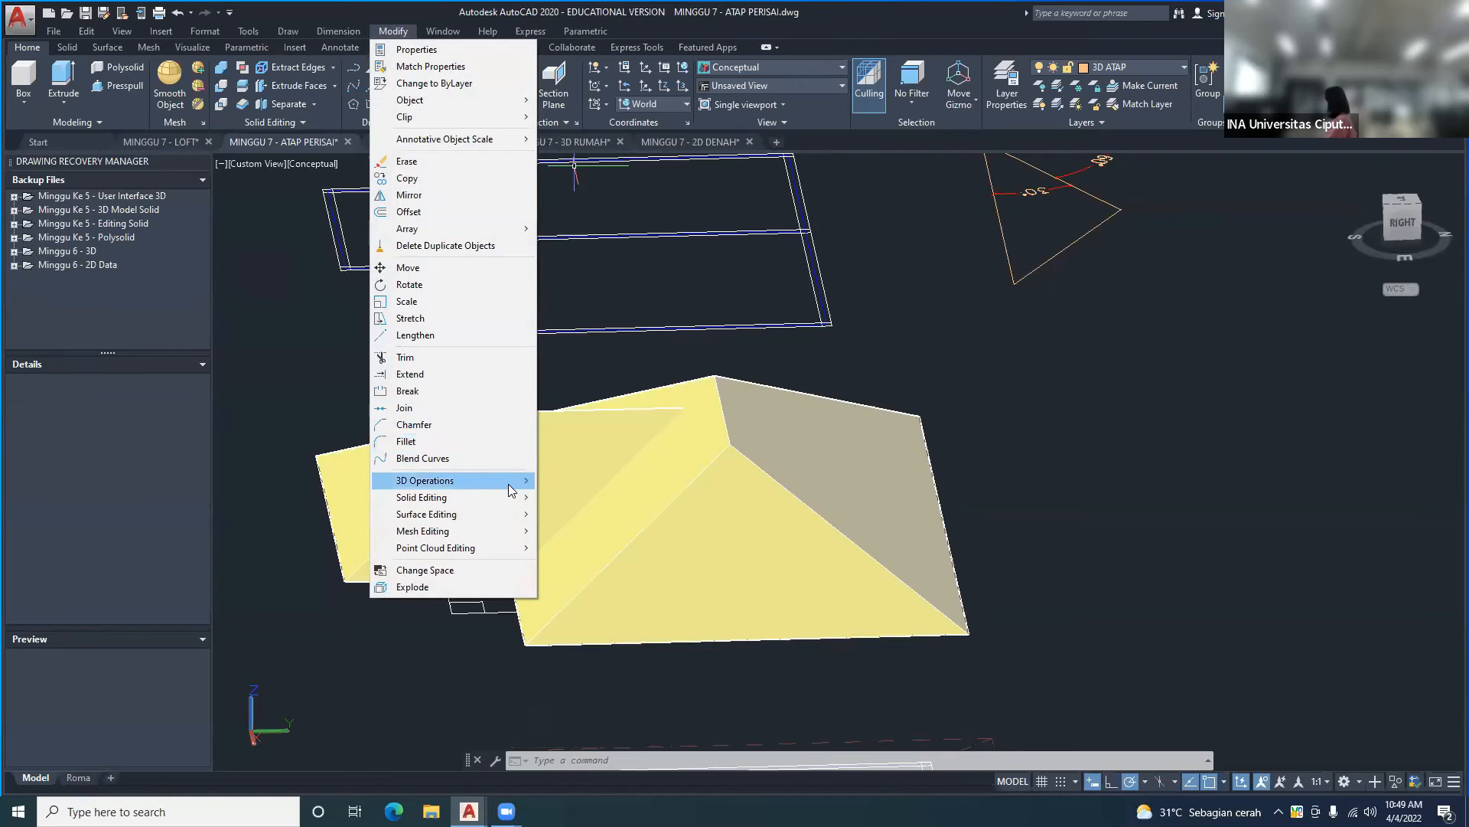
{"action": "mouse_move", "coordinate": [512, 490]}
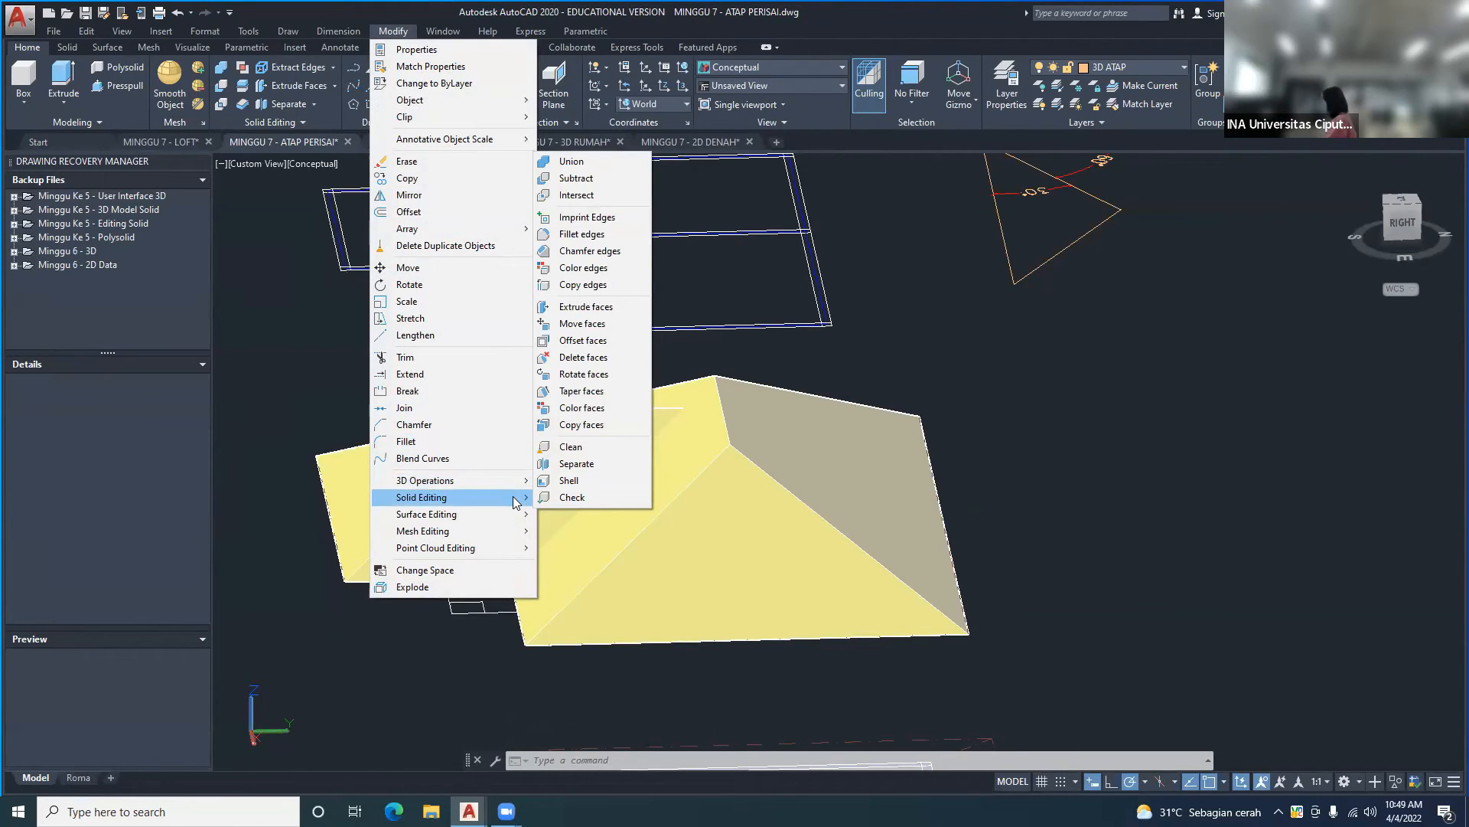
{"action": "left_click", "coordinate": [578, 163]}
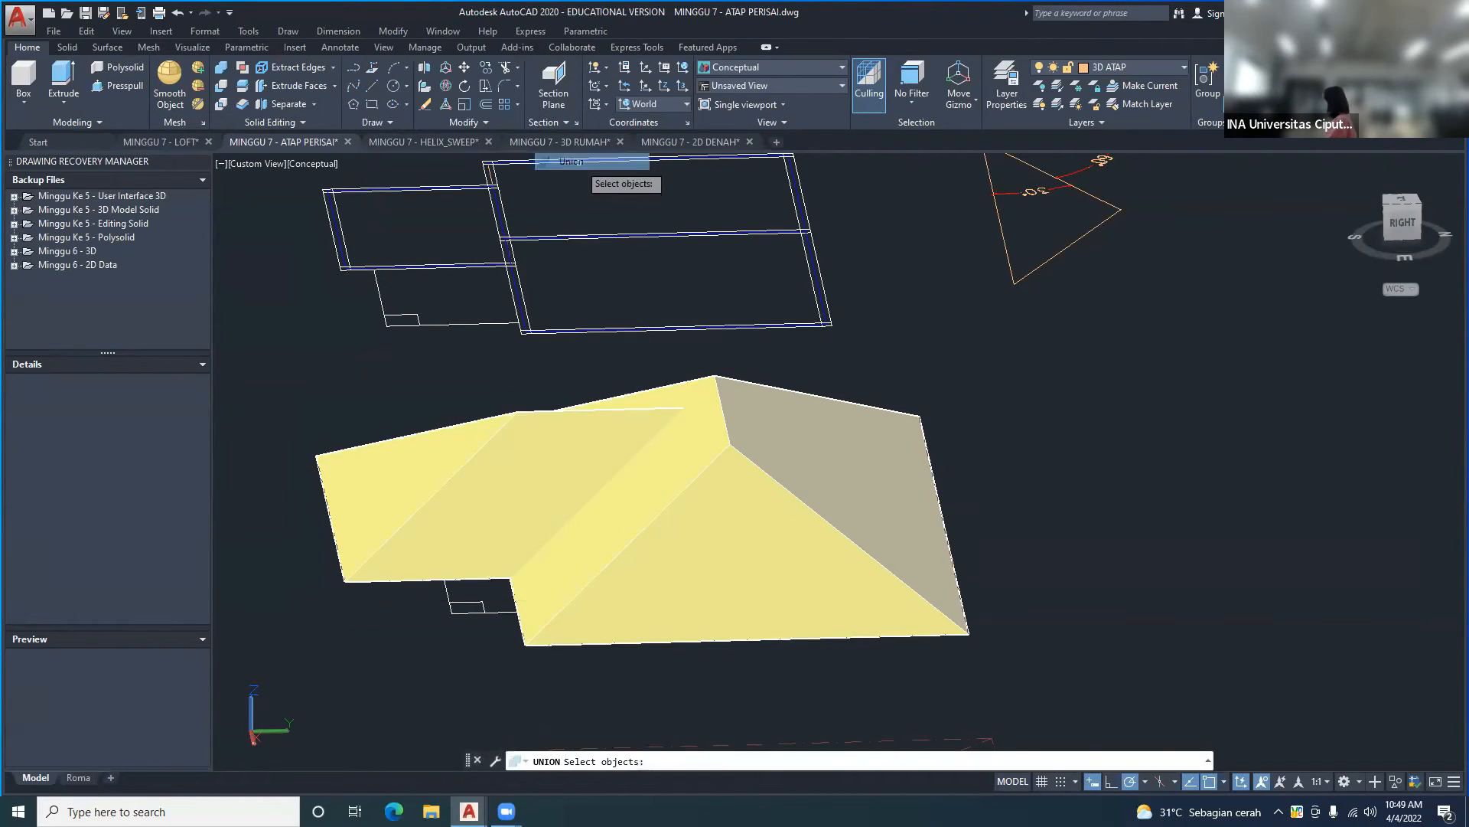
{"action": "left_click", "coordinate": [516, 435]}
{"action": "left_click", "coordinate": [764, 463]}
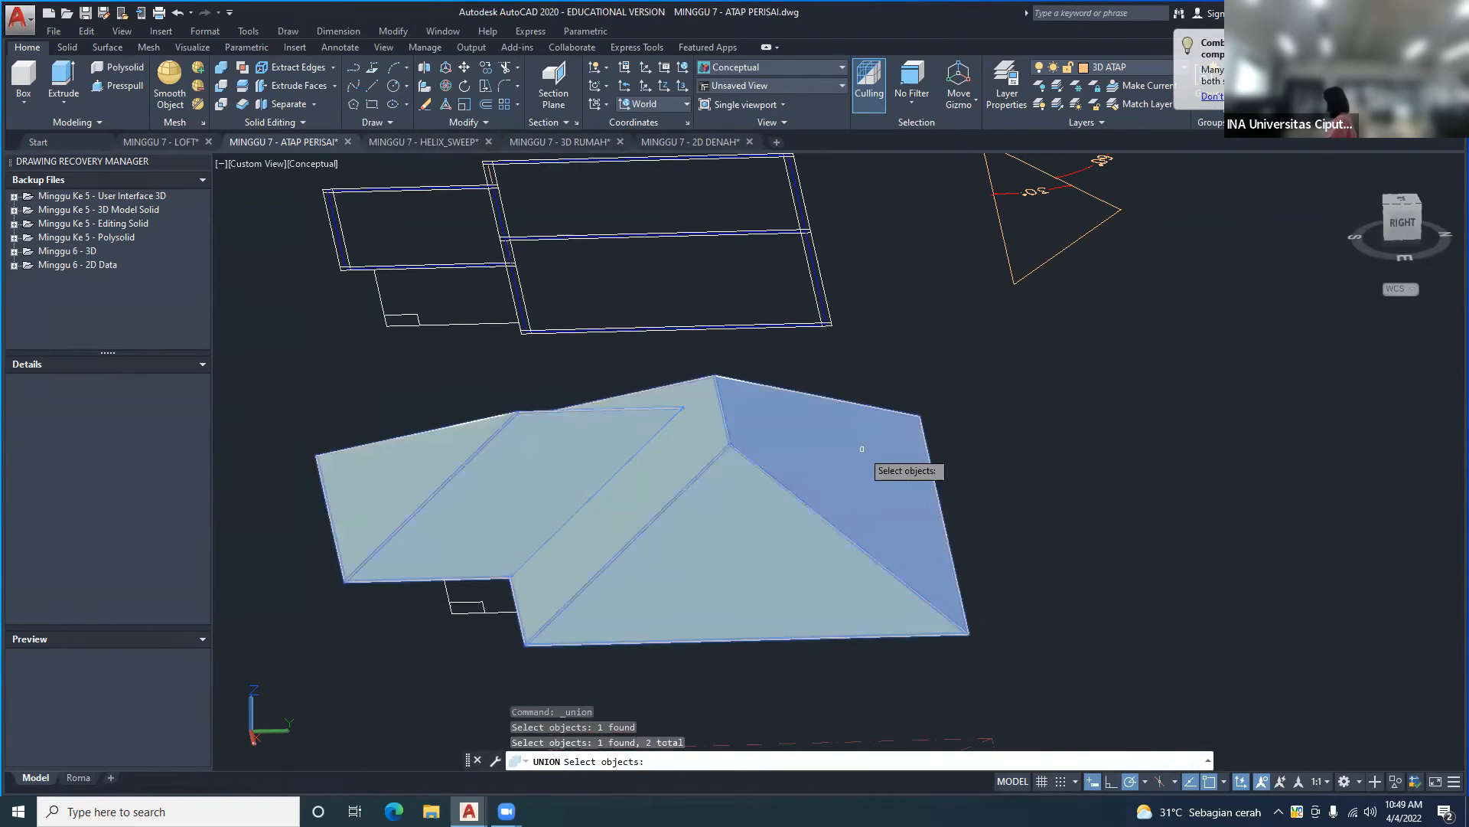
{"action": "key", "text": "Return"}
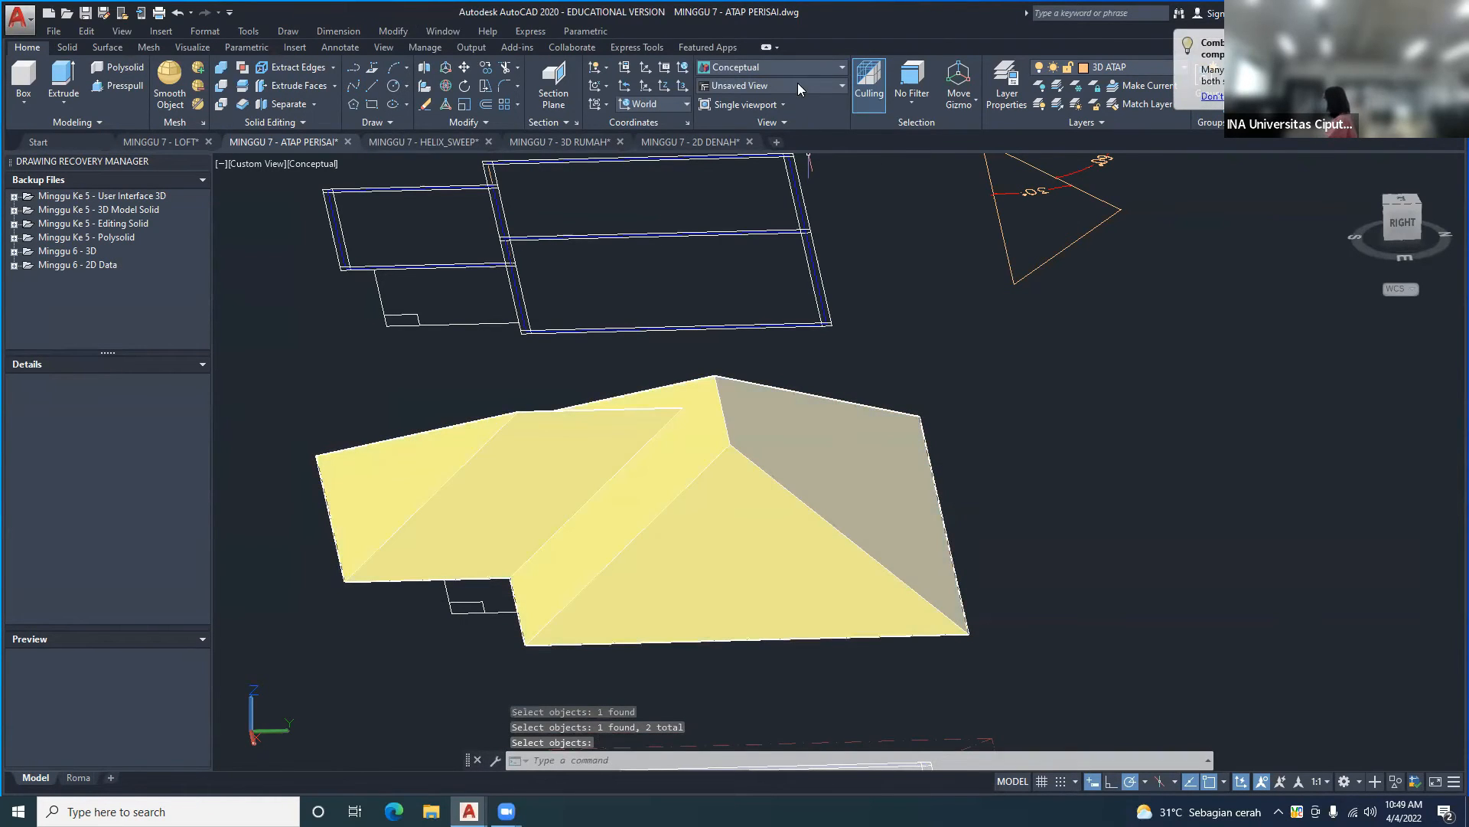
- Switch the visual style to X-Ray and bring the combined roof and the walled house models into view
{"action": "left_click", "coordinate": [796, 67]}
{"action": "left_click", "coordinate": [920, 217]}
{"action": "middle_click_drag", "start_coordinate": [760, 517], "coordinate": [921, 537]}
{"action": "scroll", "coordinate": [839, 466], "scroll_direction": "down", "scroll_amount": 6}
{"action": "scroll", "coordinate": [914, 487], "scroll_direction": "up", "scroll_amount": 2}
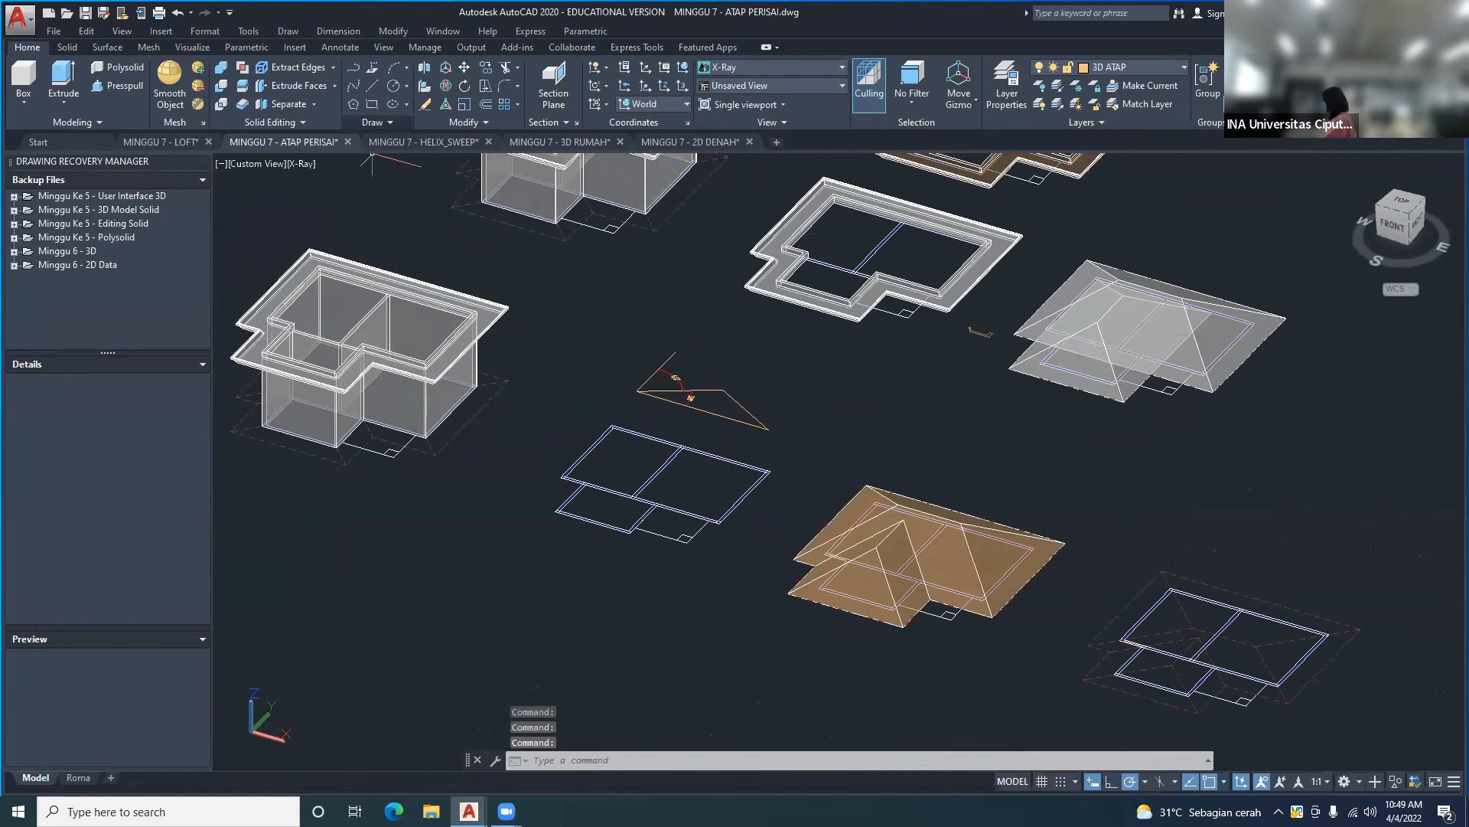
- Move the combined roof by its front corner onto the matching corner of the dashed outline under the walled house
{"action": "left_click", "coordinate": [464, 67]}
{"action": "left_click", "coordinate": [993, 614]}
{"action": "right_click", "coordinate": [1006, 641]}
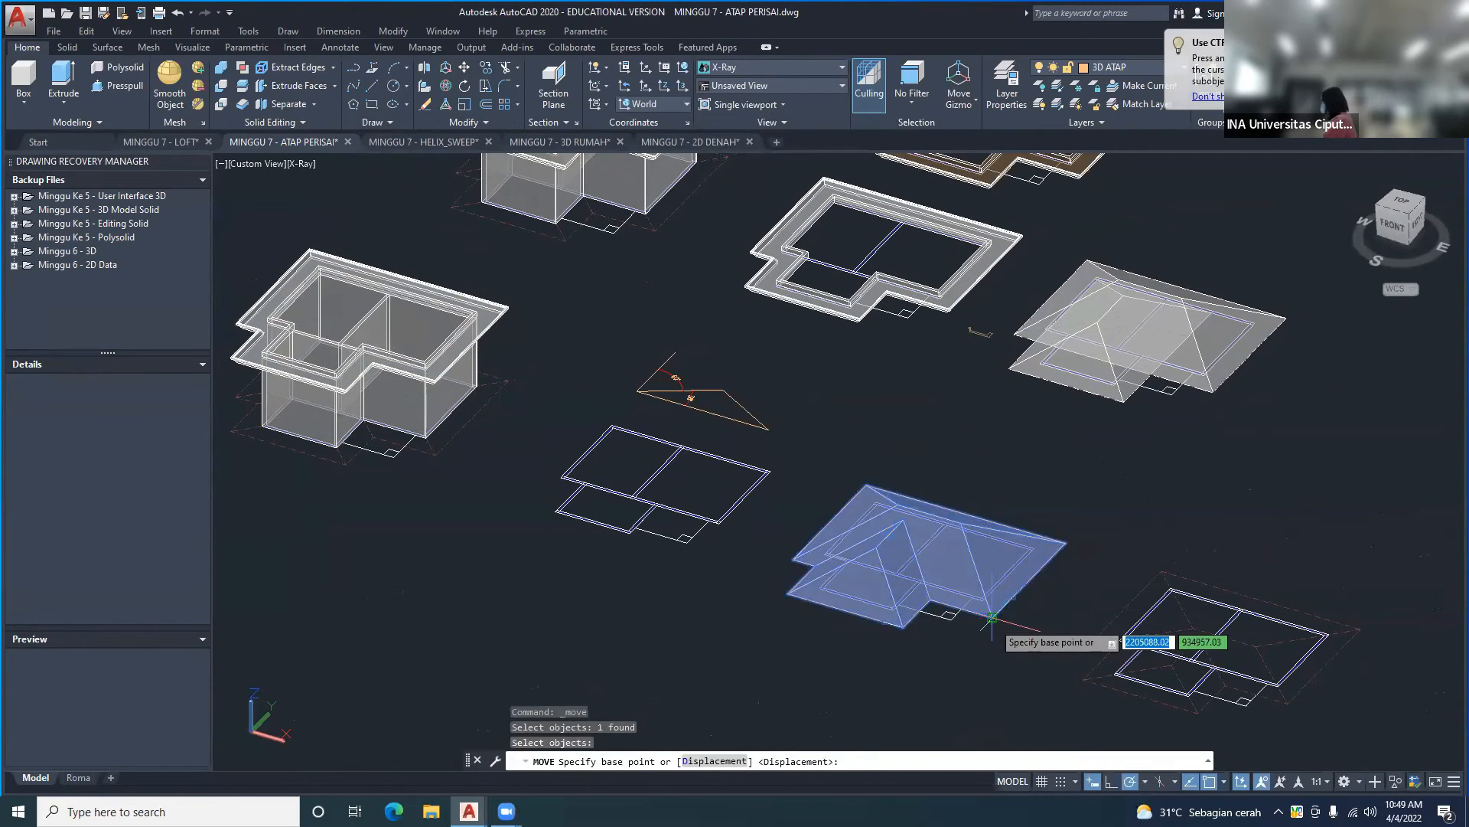
{"action": "left_click", "coordinate": [993, 616]}
{"action": "middle_click_drag", "start_coordinate": [816, 553], "coordinate": [1130, 542]}
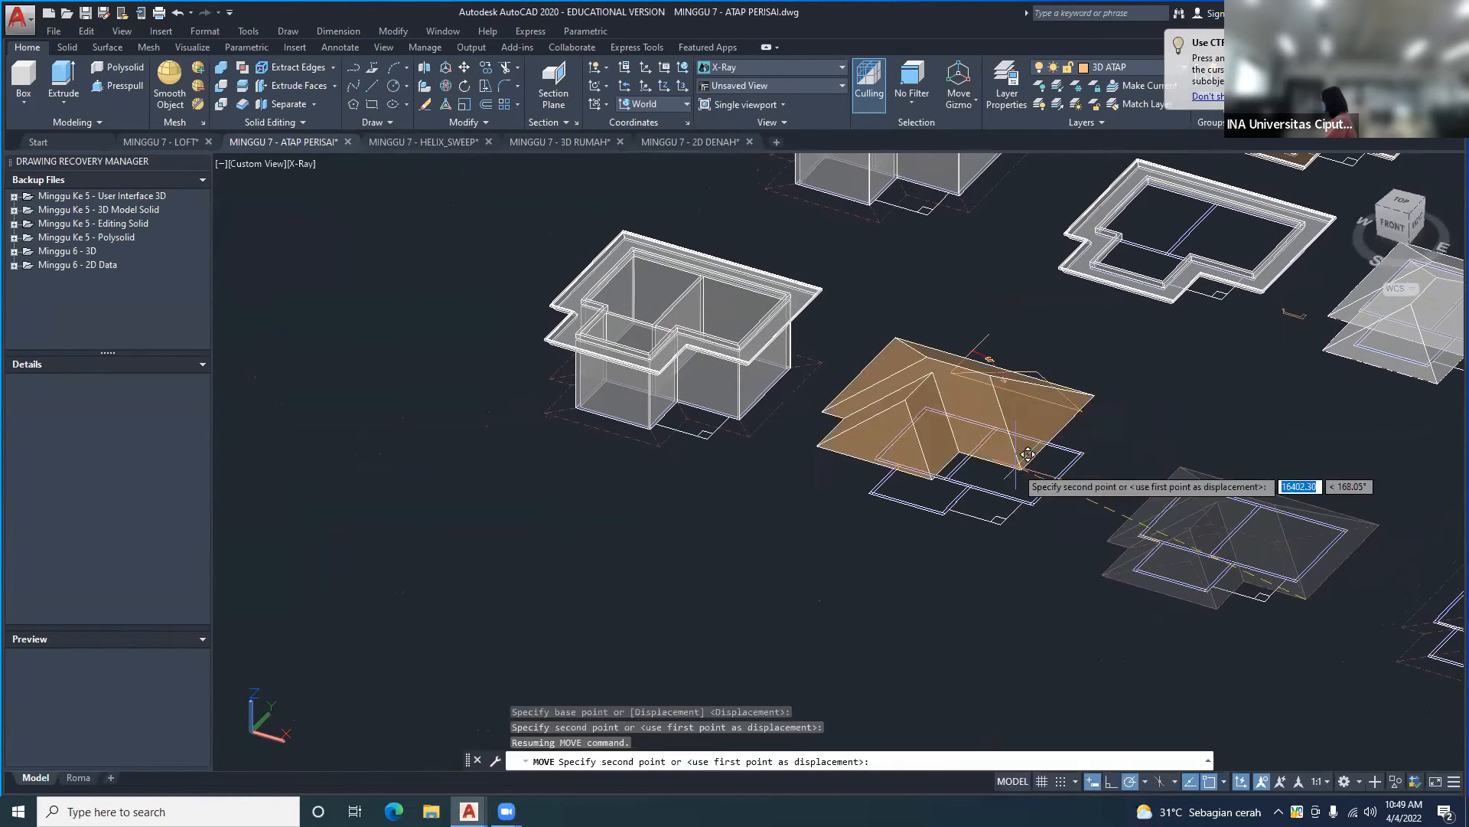
{"action": "scroll", "coordinate": [901, 395], "scroll_direction": "up", "scroll_amount": 2}
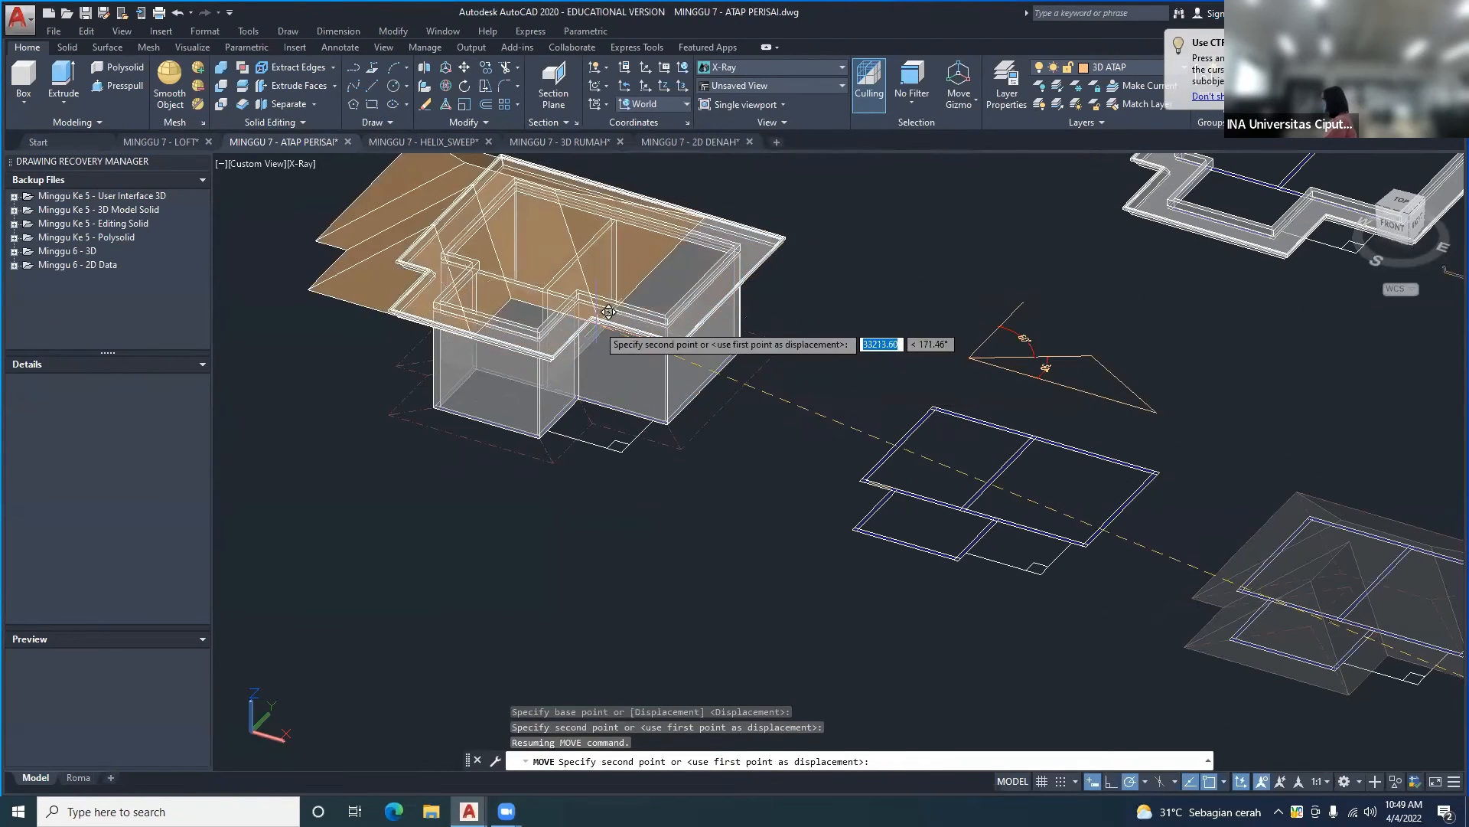
{"action": "left_click", "coordinate": [681, 449]}
{"action": "key", "text": "Escape"}
- Measure the vertical distance from the base of the house's wall corner to the upper ring beam corner above it
{"action": "middle_click_drag", "start_coordinate": [681, 449], "coordinate": [738, 452], "text": "shift"}
{"action": "middle_click_drag", "start_coordinate": [693, 387], "coordinate": [833, 467]}
{"action": "scroll", "coordinate": [700, 519], "scroll_direction": "up", "scroll_amount": 2}
{"action": "scroll", "coordinate": [842, 408], "scroll_direction": "up", "scroll_amount": 3}
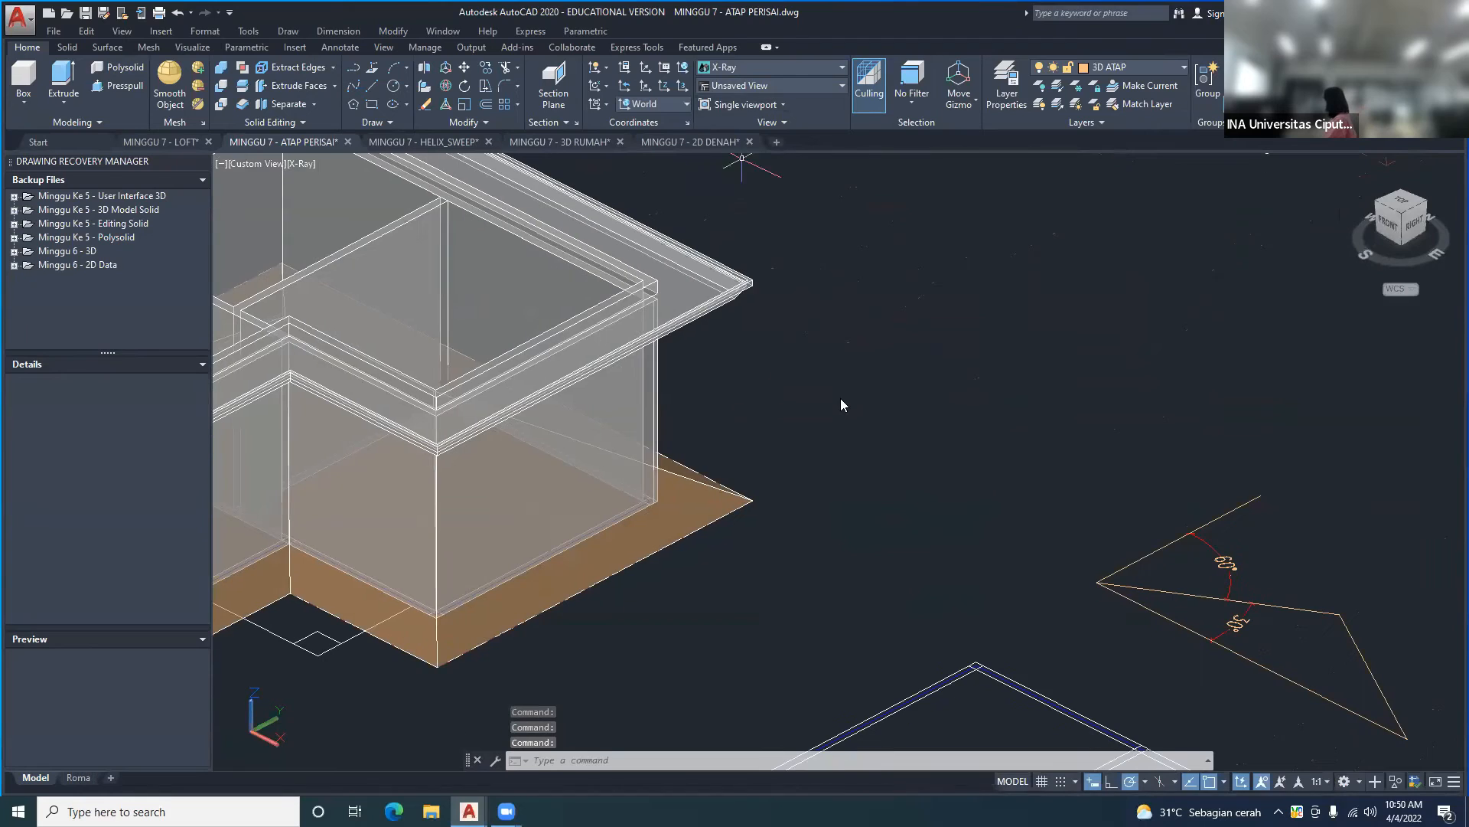
{"action": "left_click", "coordinate": [790, 447]}
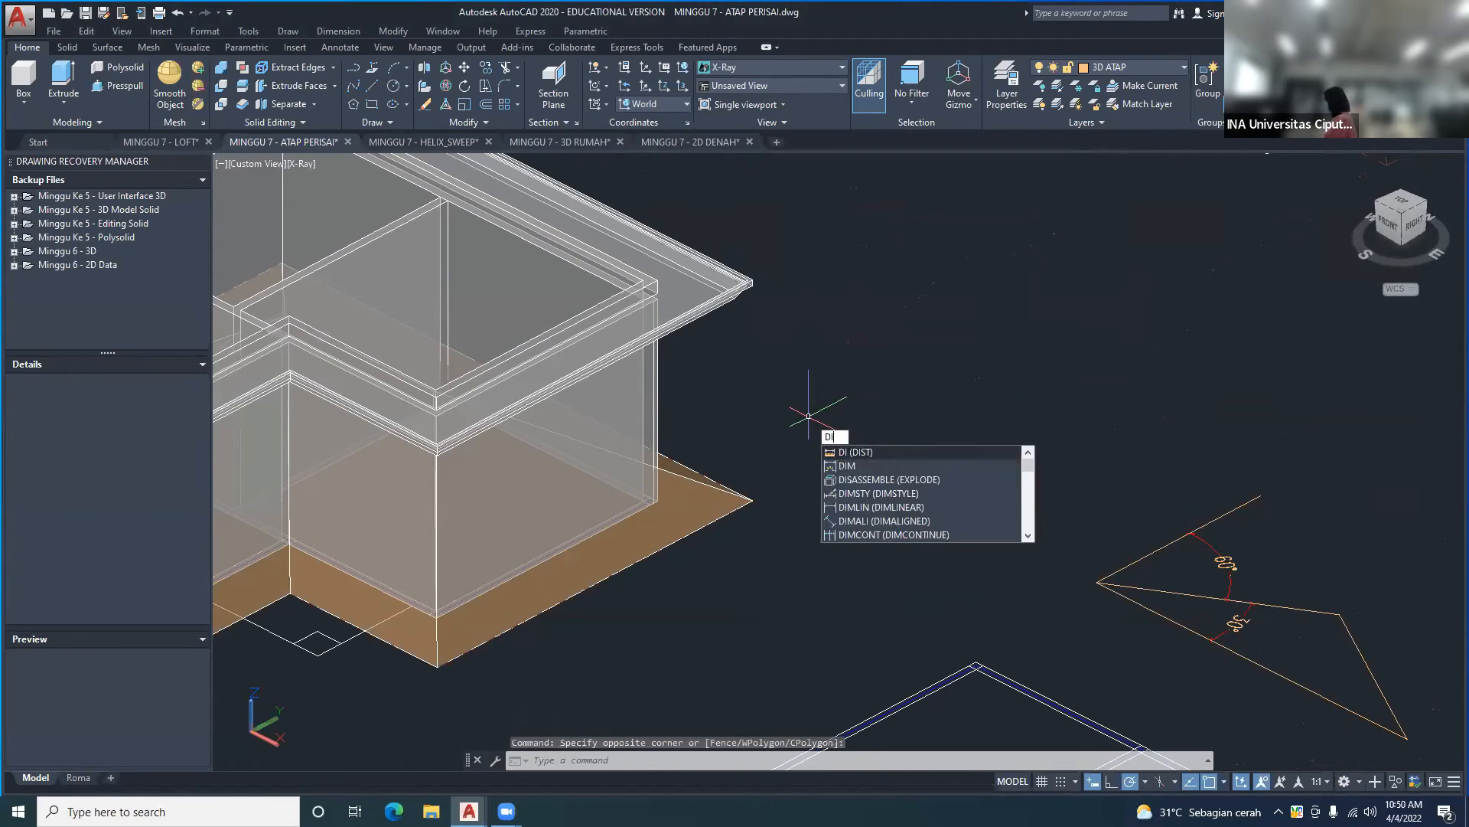
{"action": "key", "text": "Return"}
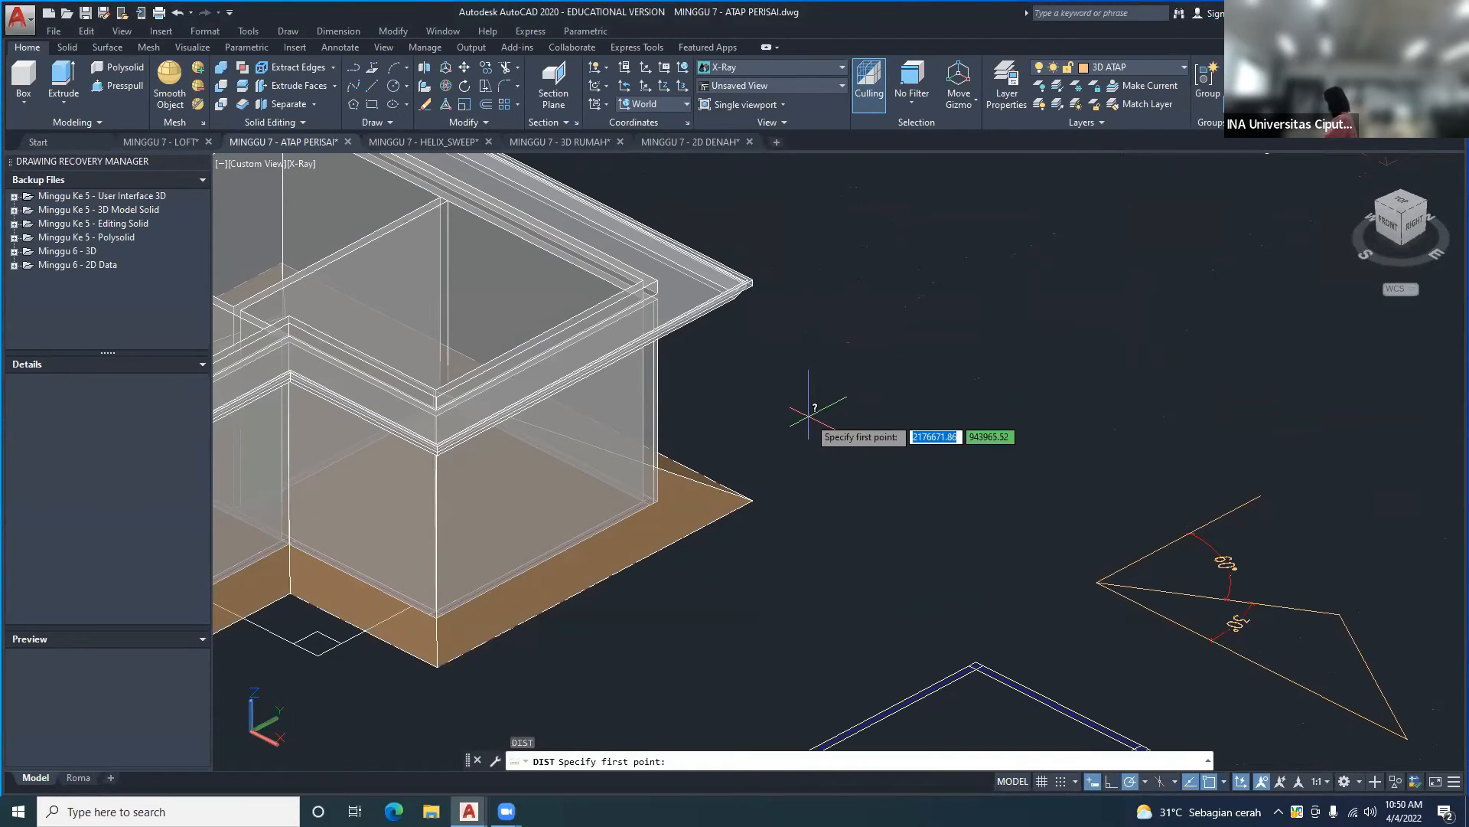
{"action": "left_click", "coordinate": [656, 501]}
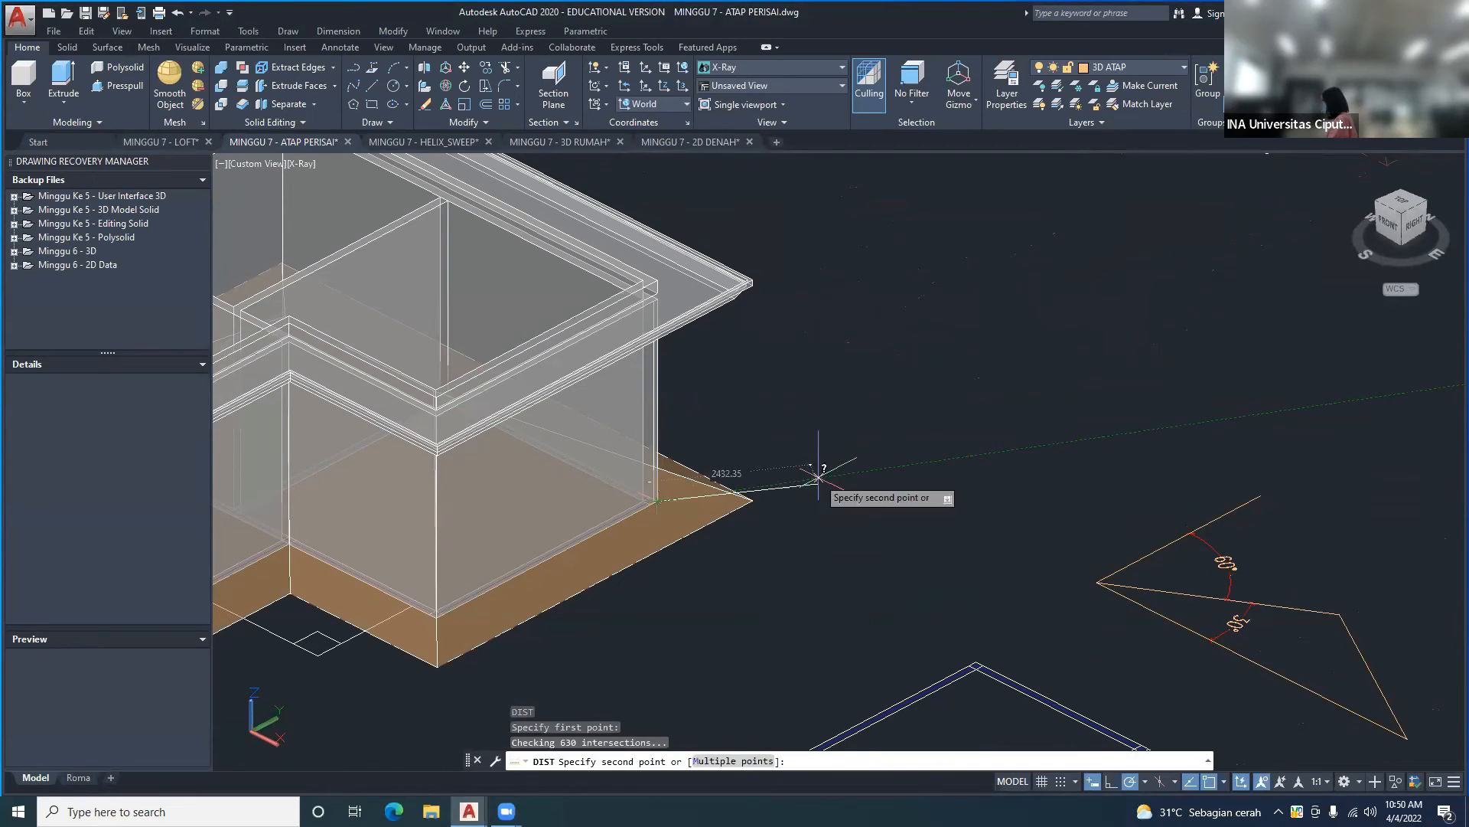
{"action": "left_click", "coordinate": [656, 281]}
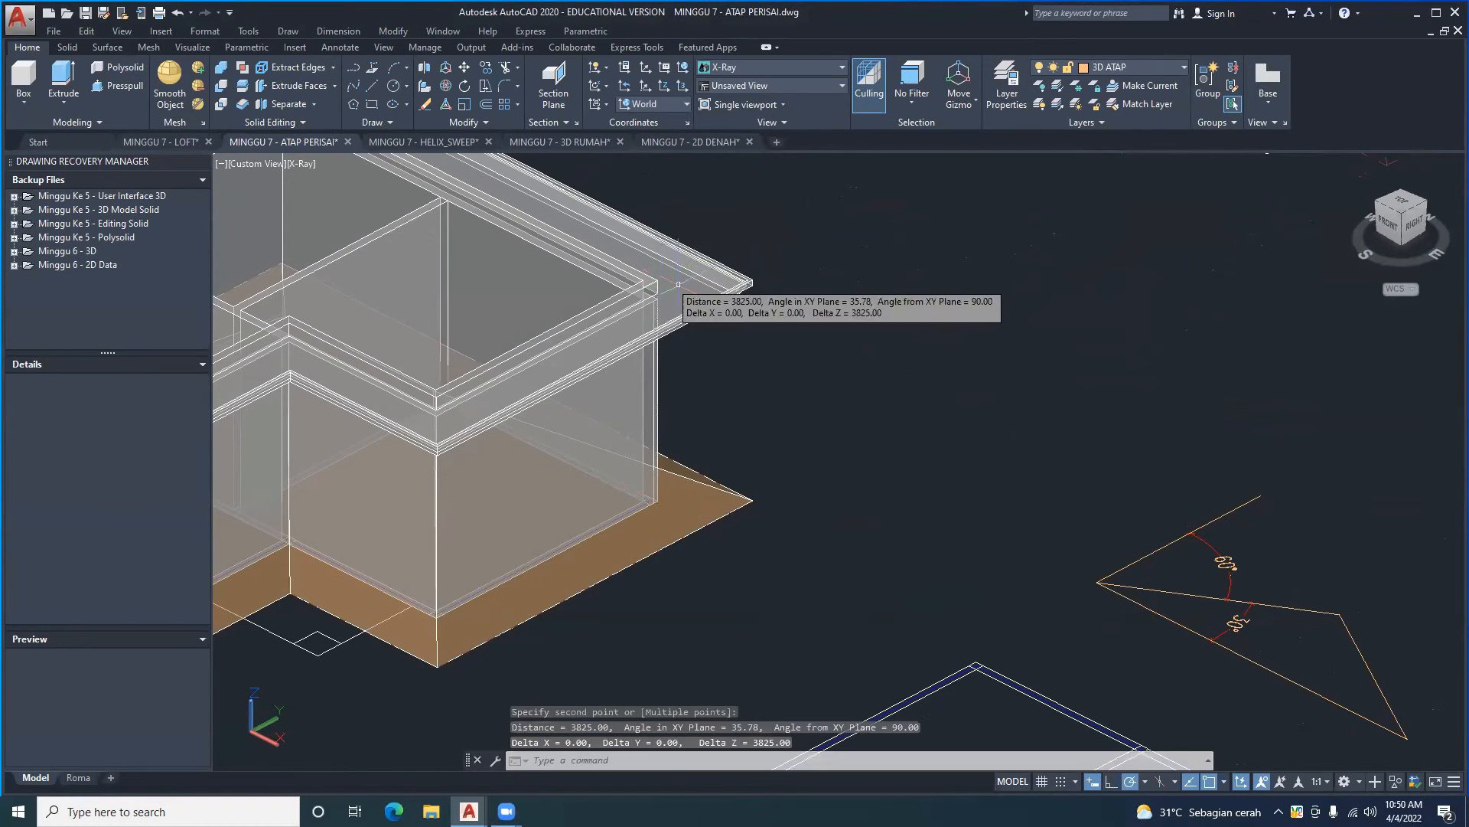
- Move the roof solid 3825 straight up so that it sits on top of the house
{"action": "scroll", "coordinate": [787, 452], "scroll_direction": "down", "scroll_amount": 3}
{"action": "middle_click_drag", "start_coordinate": [788, 452], "coordinate": [820, 481]}
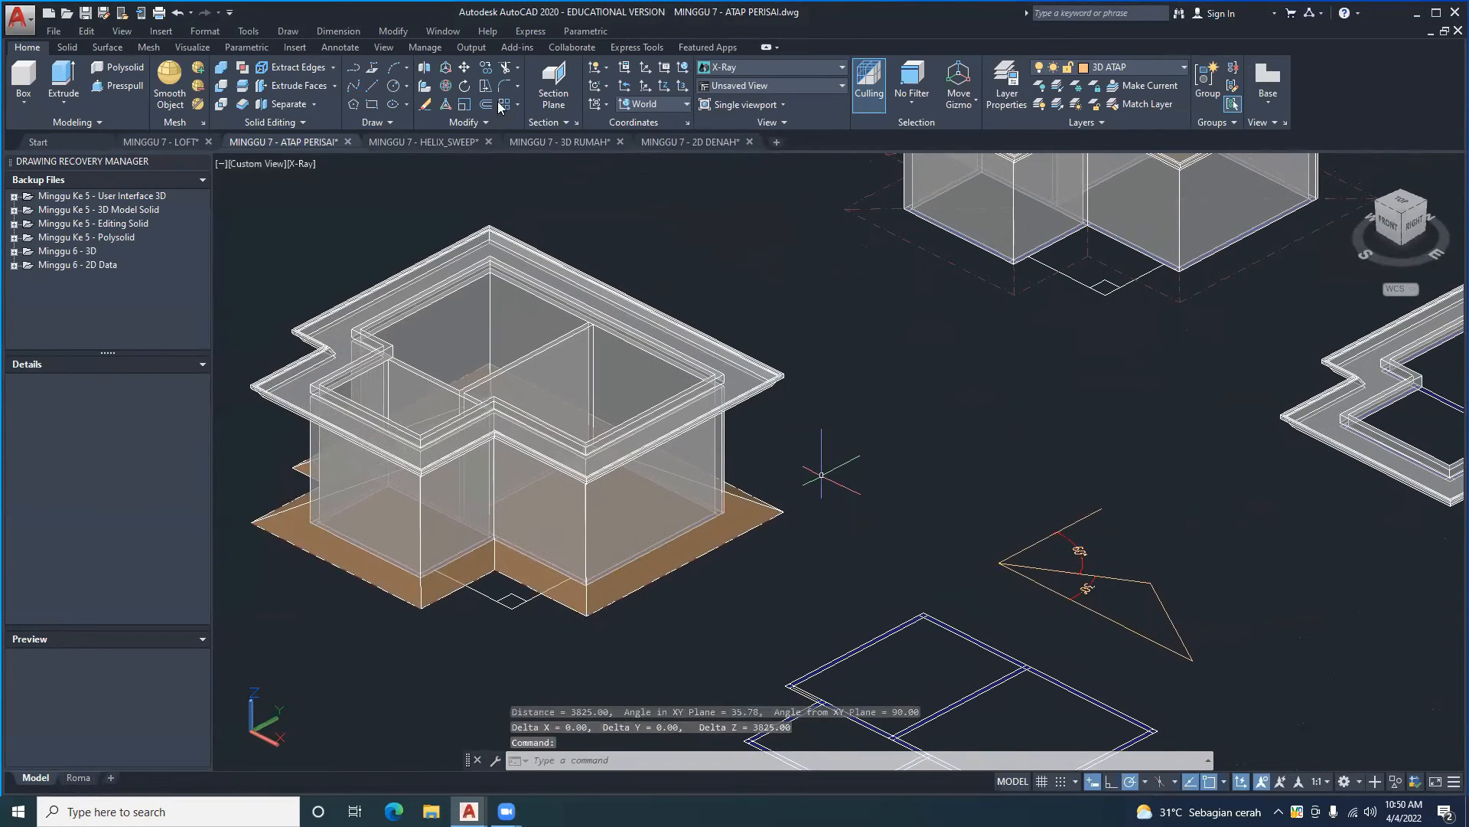
{"action": "left_click", "coordinate": [392, 31]}
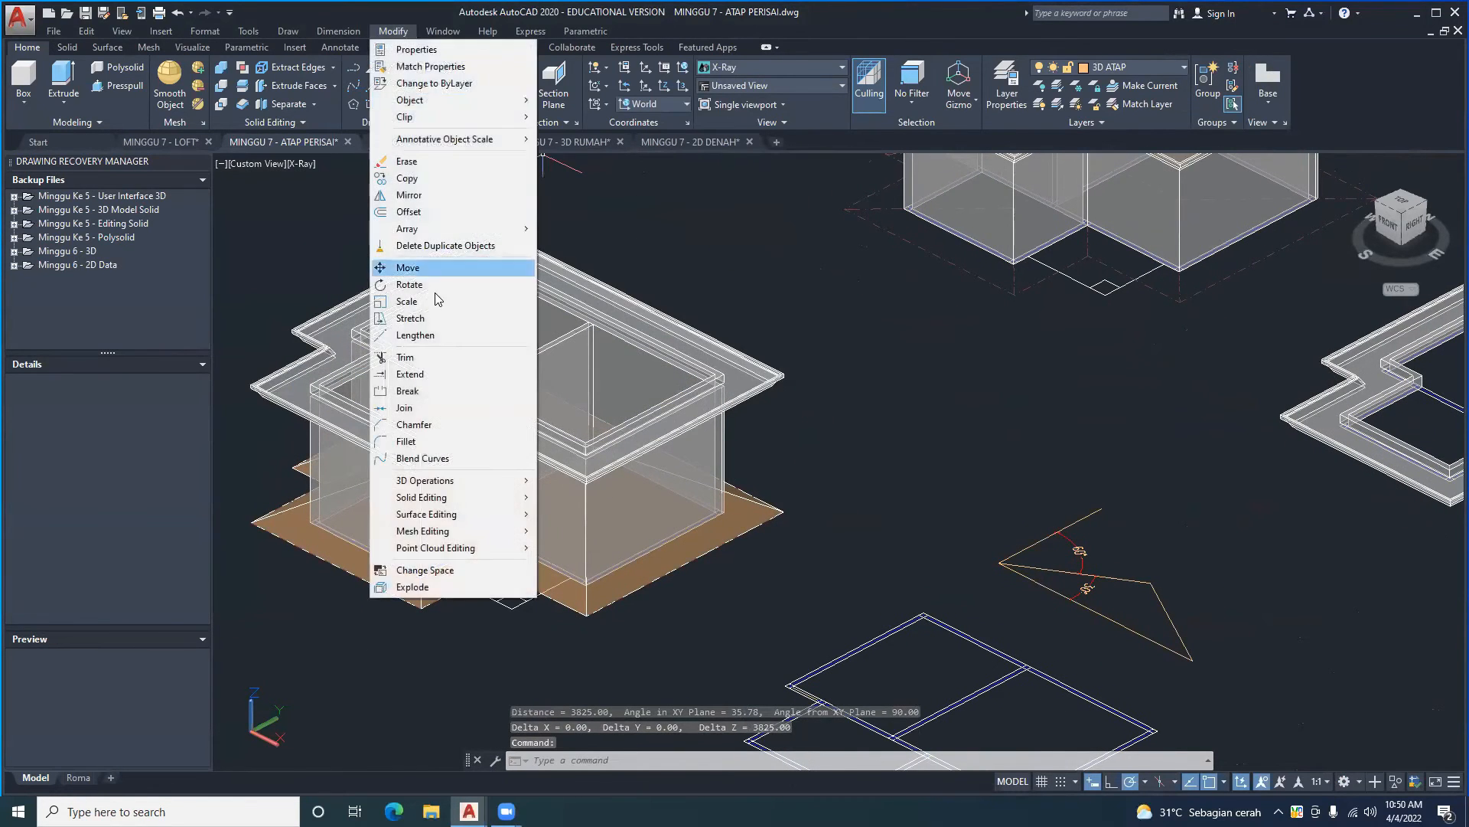
{"action": "left_click", "coordinate": [424, 269]}
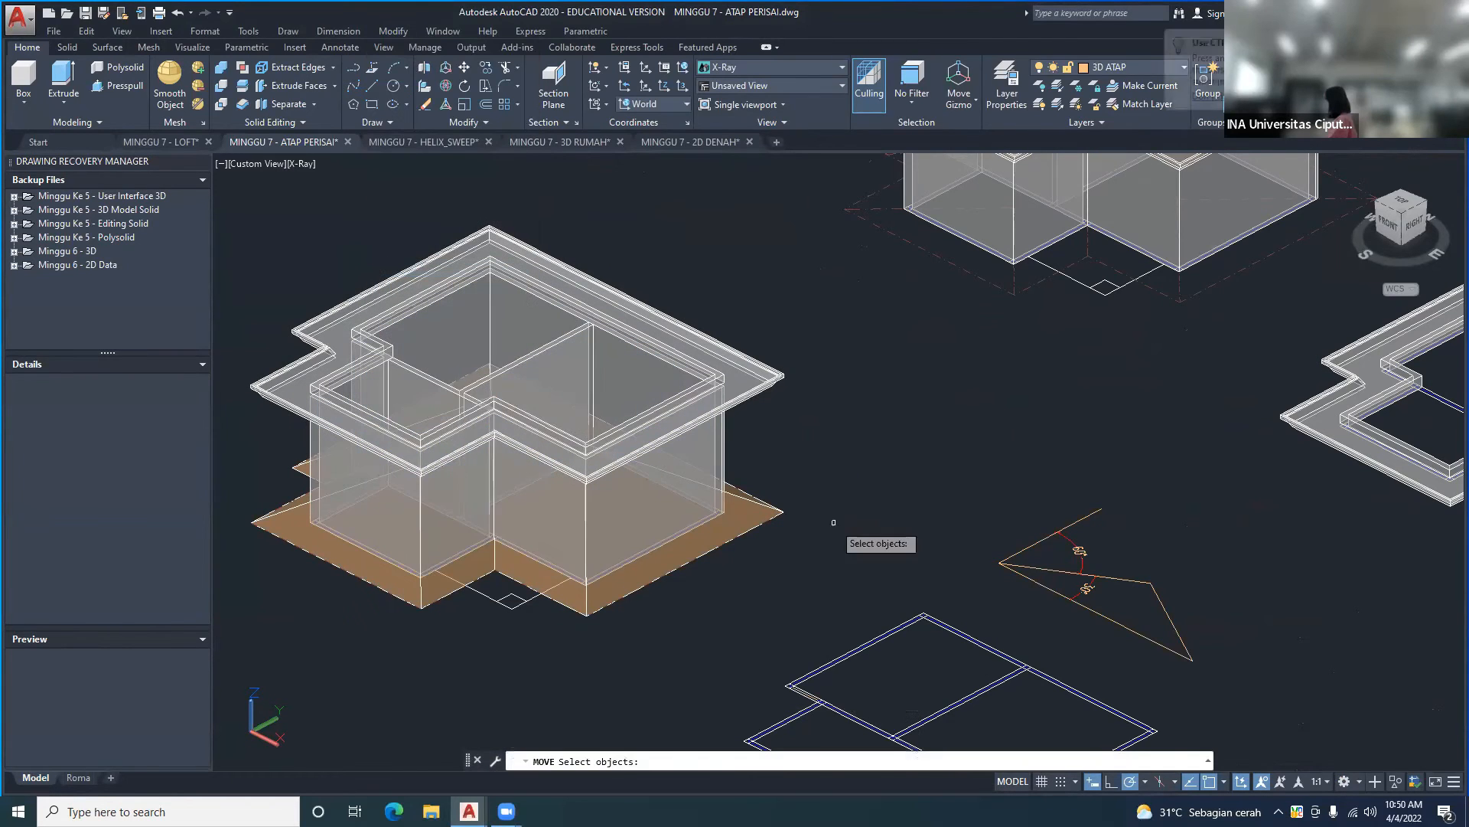
{"action": "left_click", "coordinate": [768, 506]}
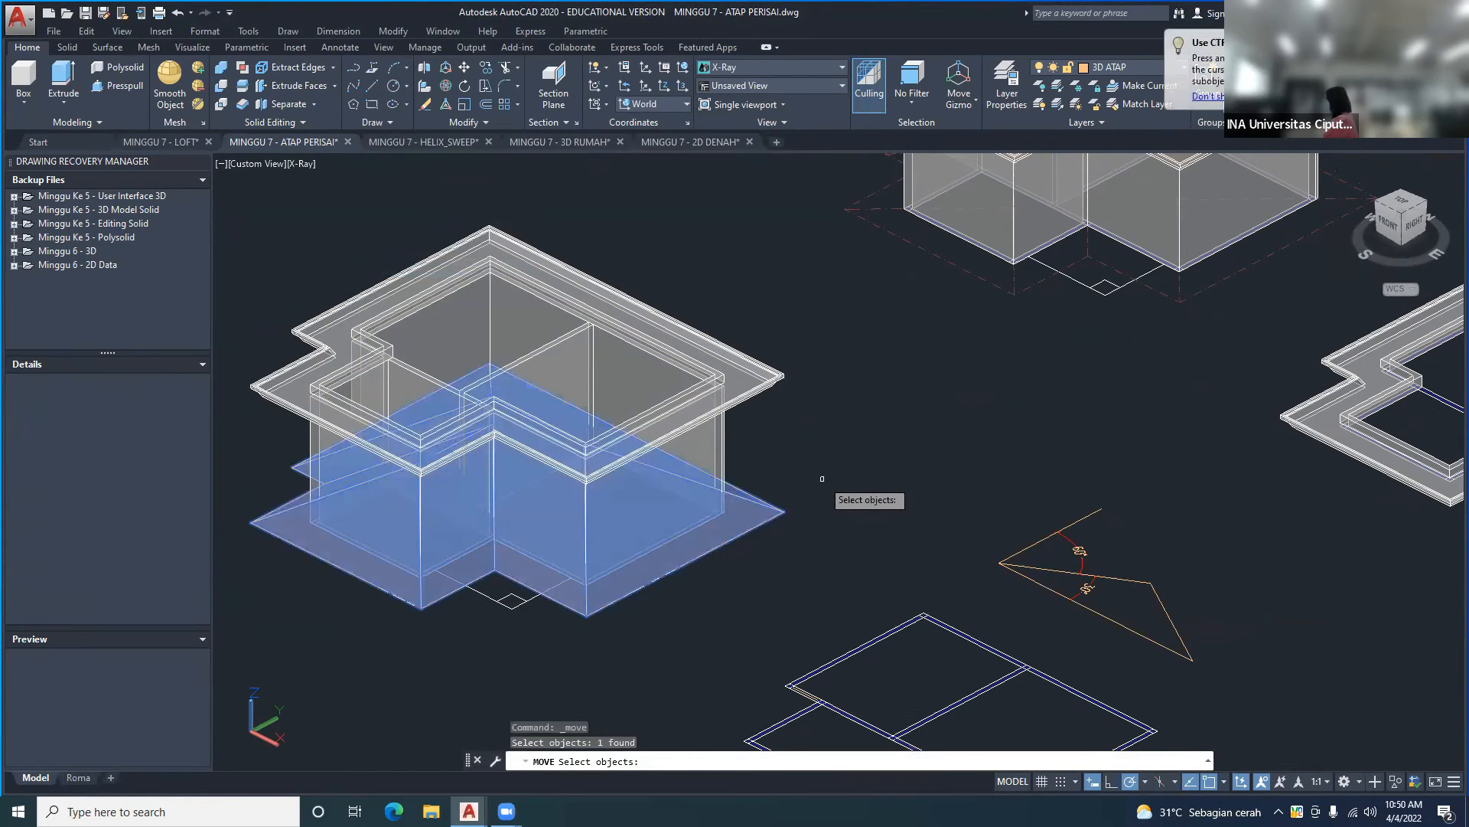
{"action": "key", "text": "Return"}
{"action": "left_click", "coordinate": [868, 480]}
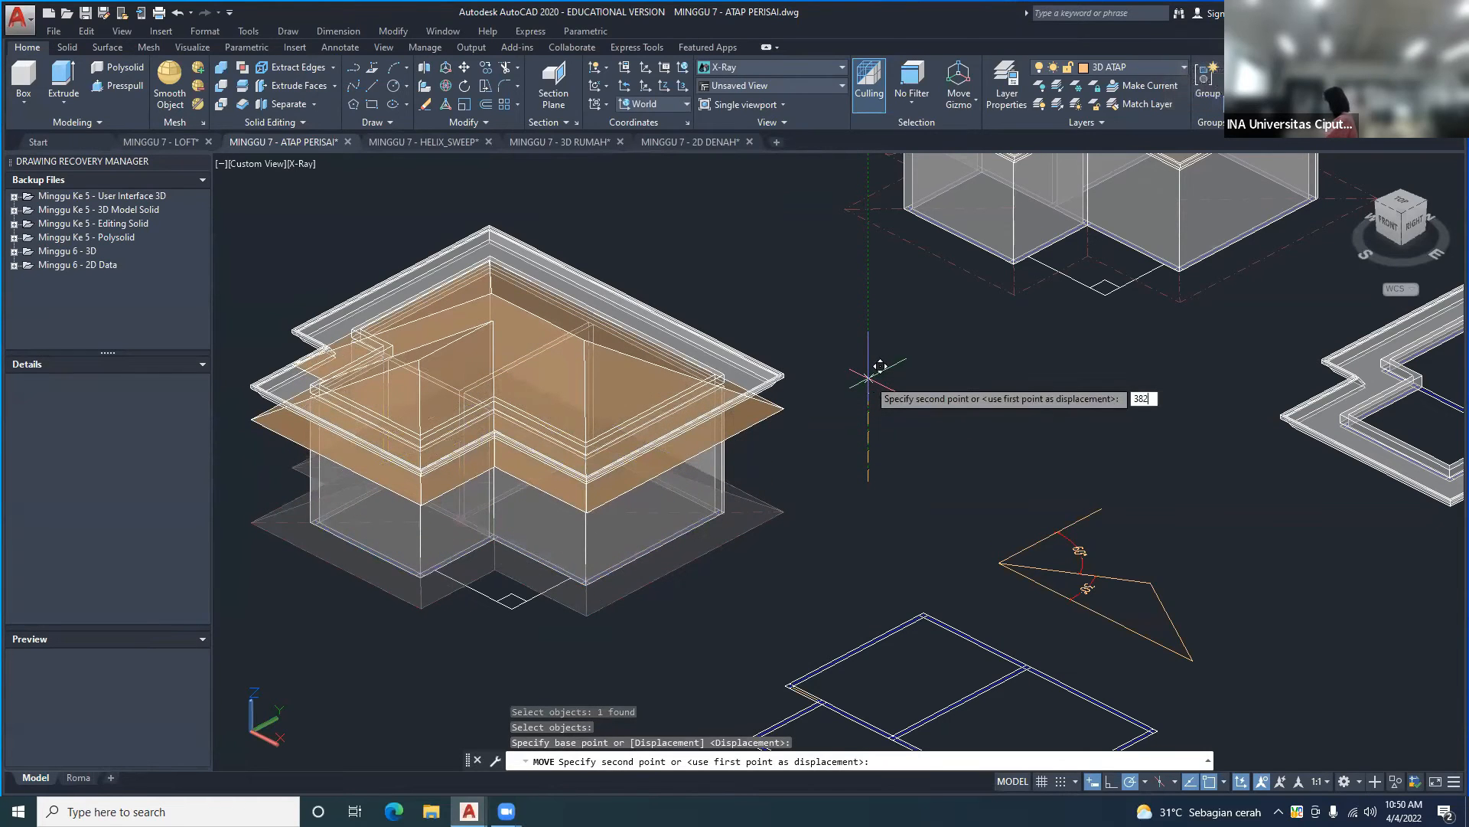
{"action": "key", "text": "Return"}
{"action": "scroll", "coordinate": [861, 379], "scroll_direction": "down", "scroll_amount": 2}
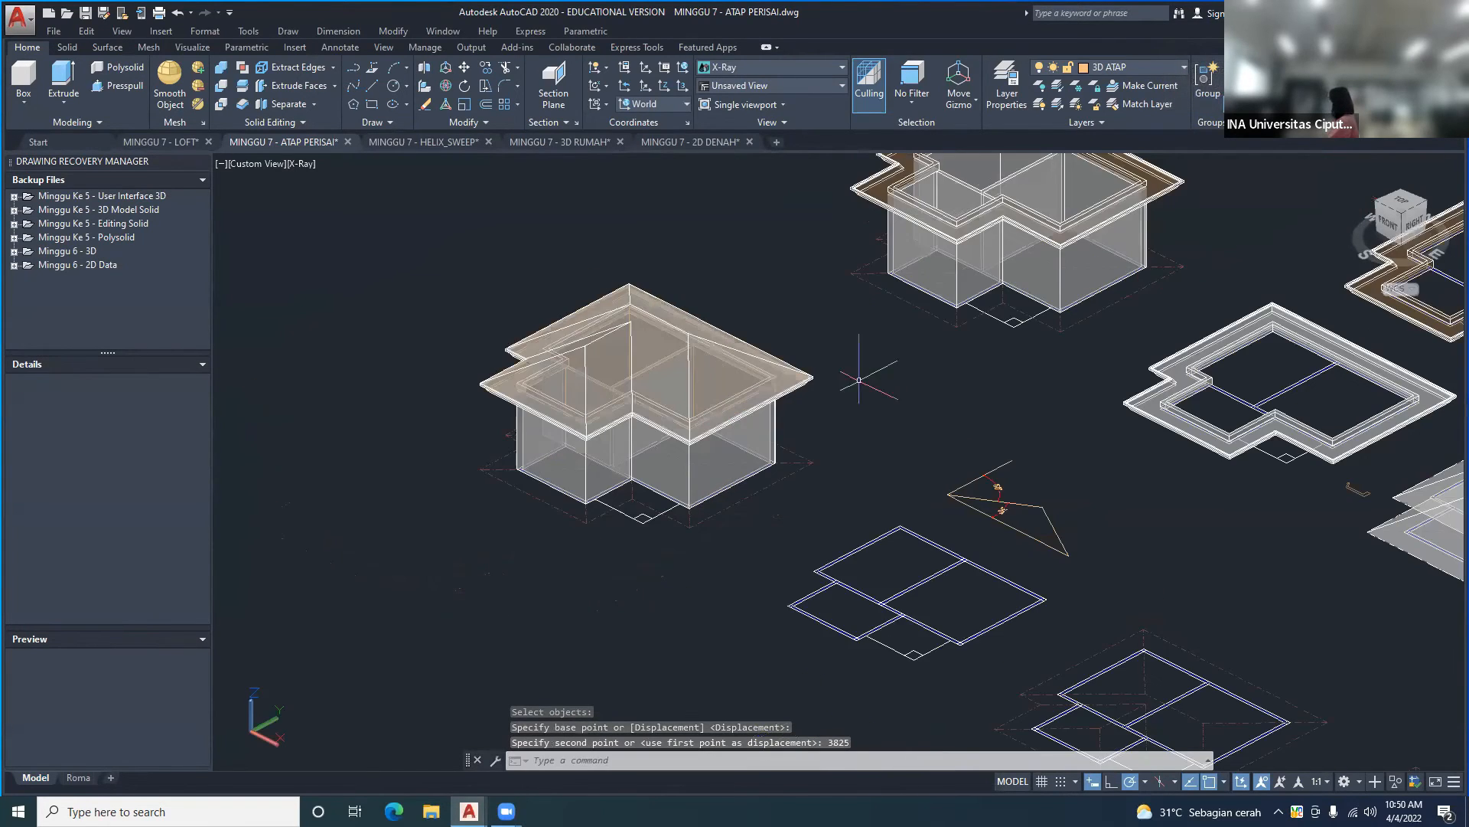
- Switch the visual style to Conceptual and examine the roofed house and the dashed roof plans beside it from several sides
{"action": "left_click", "coordinate": [812, 68]}
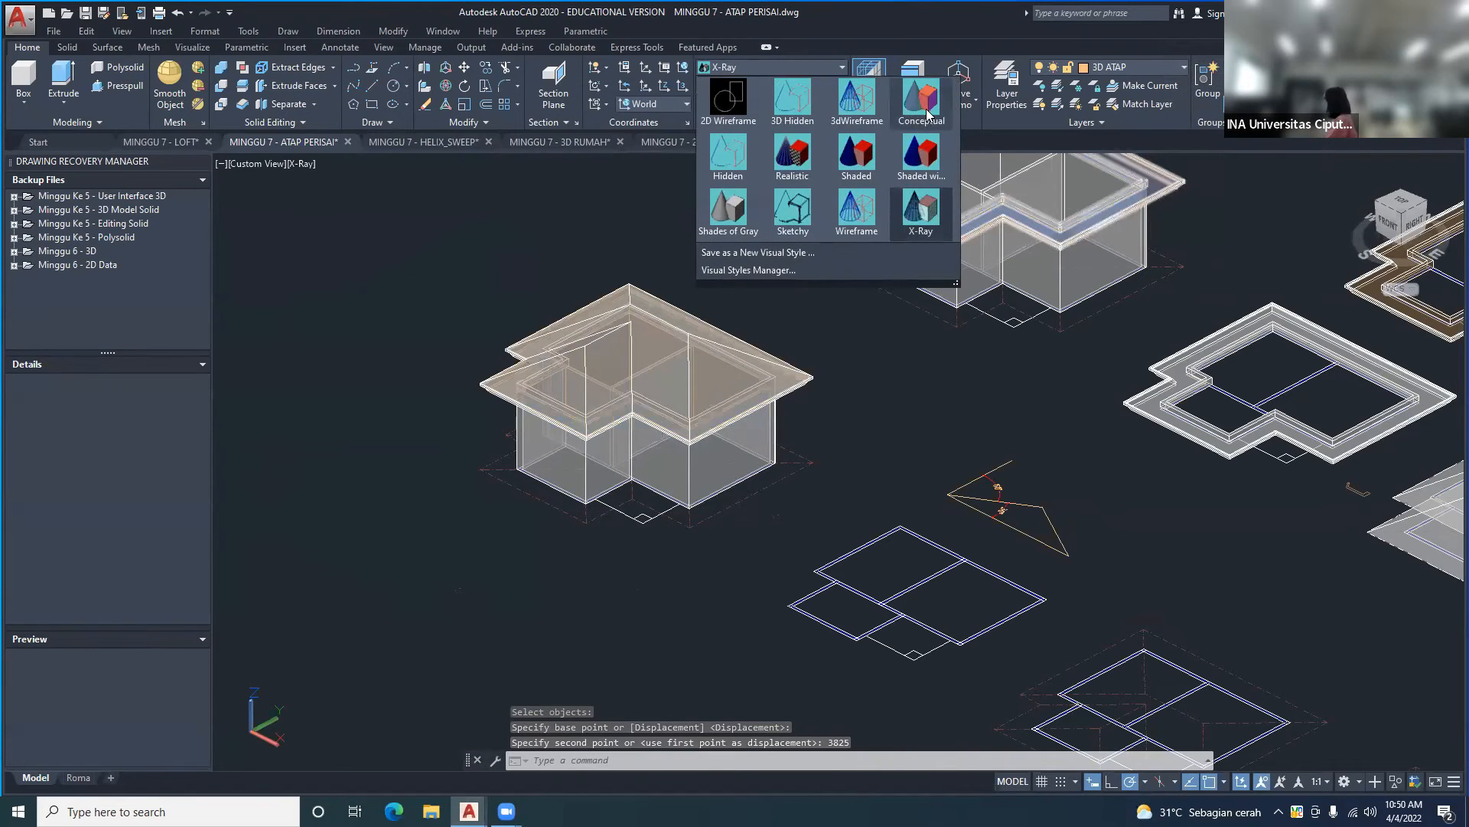
{"action": "left_click", "coordinate": [927, 114]}
{"action": "middle_click_drag", "start_coordinate": [744, 312], "coordinate": [758, 490], "text": "shift"}
{"action": "middle_click_drag", "start_coordinate": [818, 414], "coordinate": [765, 417], "text": "shift"}
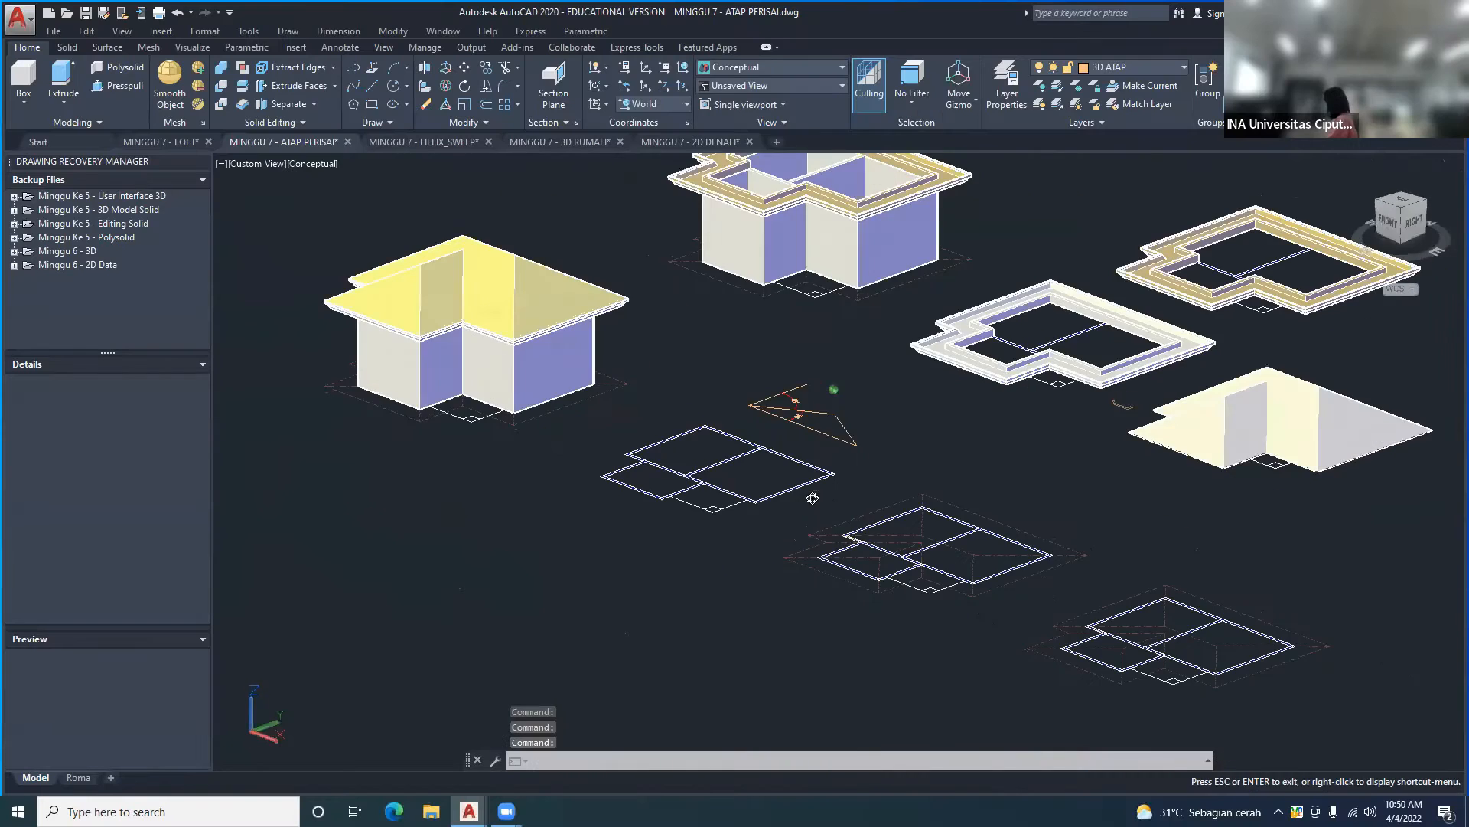
{"action": "middle_click_drag", "start_coordinate": [765, 417], "coordinate": [666, 423], "text": "shift"}
{"action": "middle_click_drag", "start_coordinate": [788, 511], "coordinate": [745, 511], "text": "shift"}
{"action": "middle_click_drag", "start_coordinate": [943, 476], "coordinate": [805, 478]}
{"action": "scroll", "coordinate": [794, 485], "scroll_direction": "down", "scroll_amount": 2}
{"action": "mouse_move", "coordinate": [778, 408]}
{"action": "middle_mouse_down", "text": "shift"}
{"action": "mouse_move", "coordinate": [522, 454]}
{"action": "mouse_move", "coordinate": [609, 454]}
{"action": "middle_mouse_up", "text": "shift"}
{"action": "scroll", "coordinate": [523, 454], "scroll_direction": "up", "scroll_amount": 2}
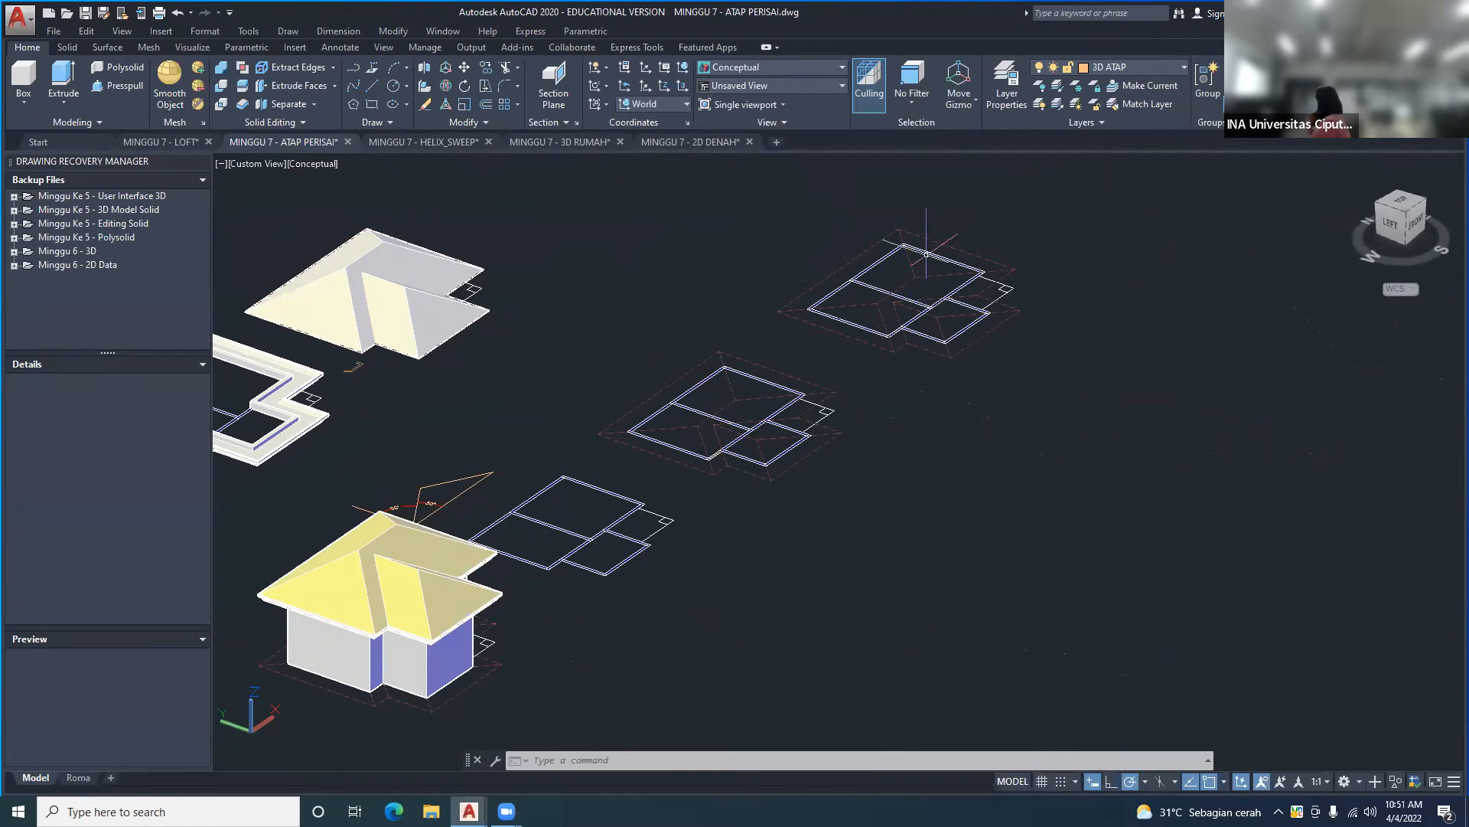
{"action": "middle_click_drag", "start_coordinate": [983, 372], "coordinate": [670, 403], "text": "shift"}
{"action": "scroll", "coordinate": [796, 398], "scroll_direction": "up", "scroll_amount": 2}
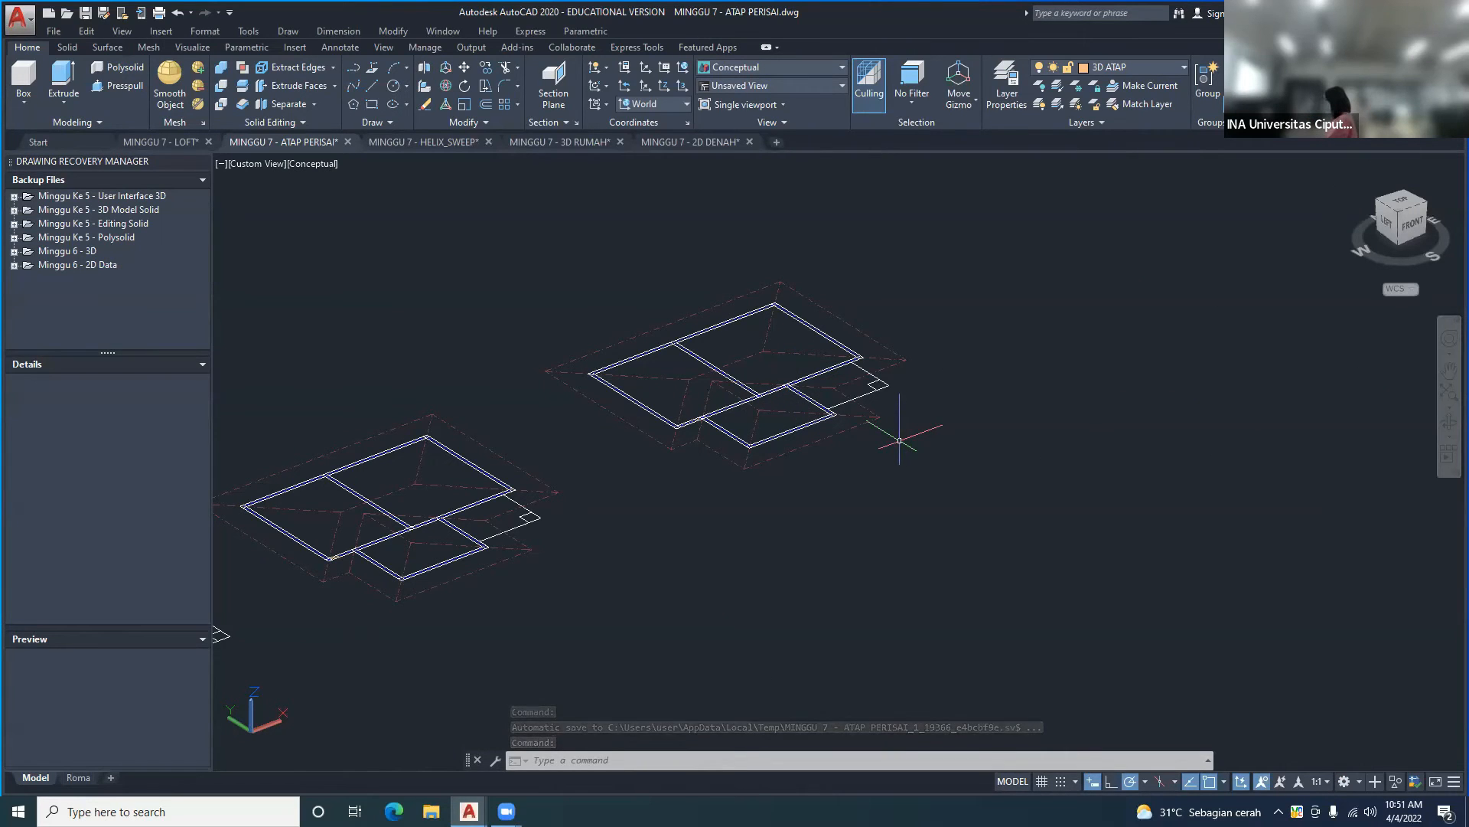
{"action": "type", "text": "CO"}
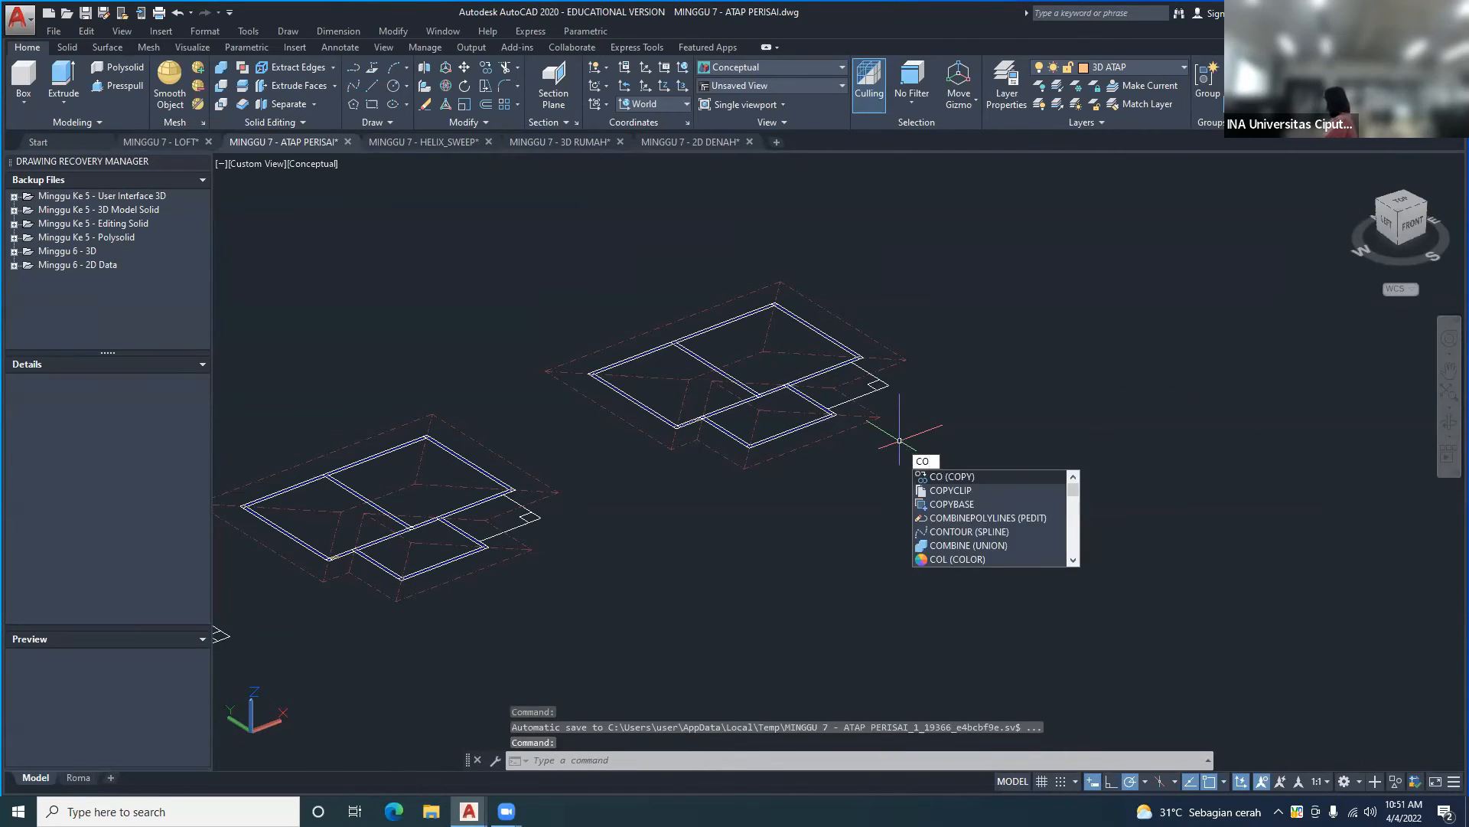
{"action": "key", "text": "Escape"}
{"action": "key", "text": "Escape"}
{"action": "key", "text": "Escape"}
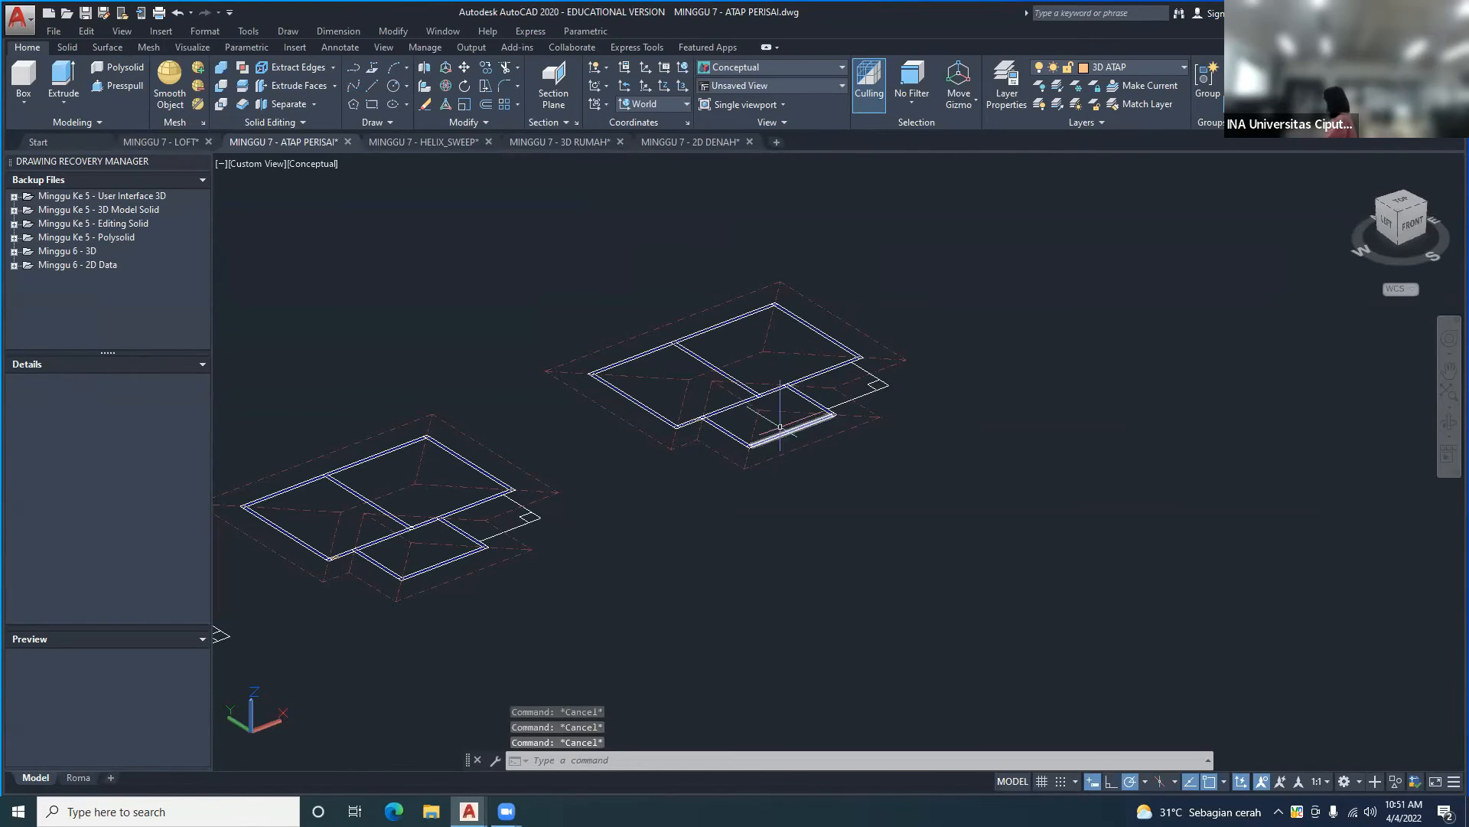
- Switch to the plan view and frame the last floor plan with its dashed roof outline
{"action": "scroll", "coordinate": [822, 392], "scroll_direction": "up", "scroll_amount": 2}
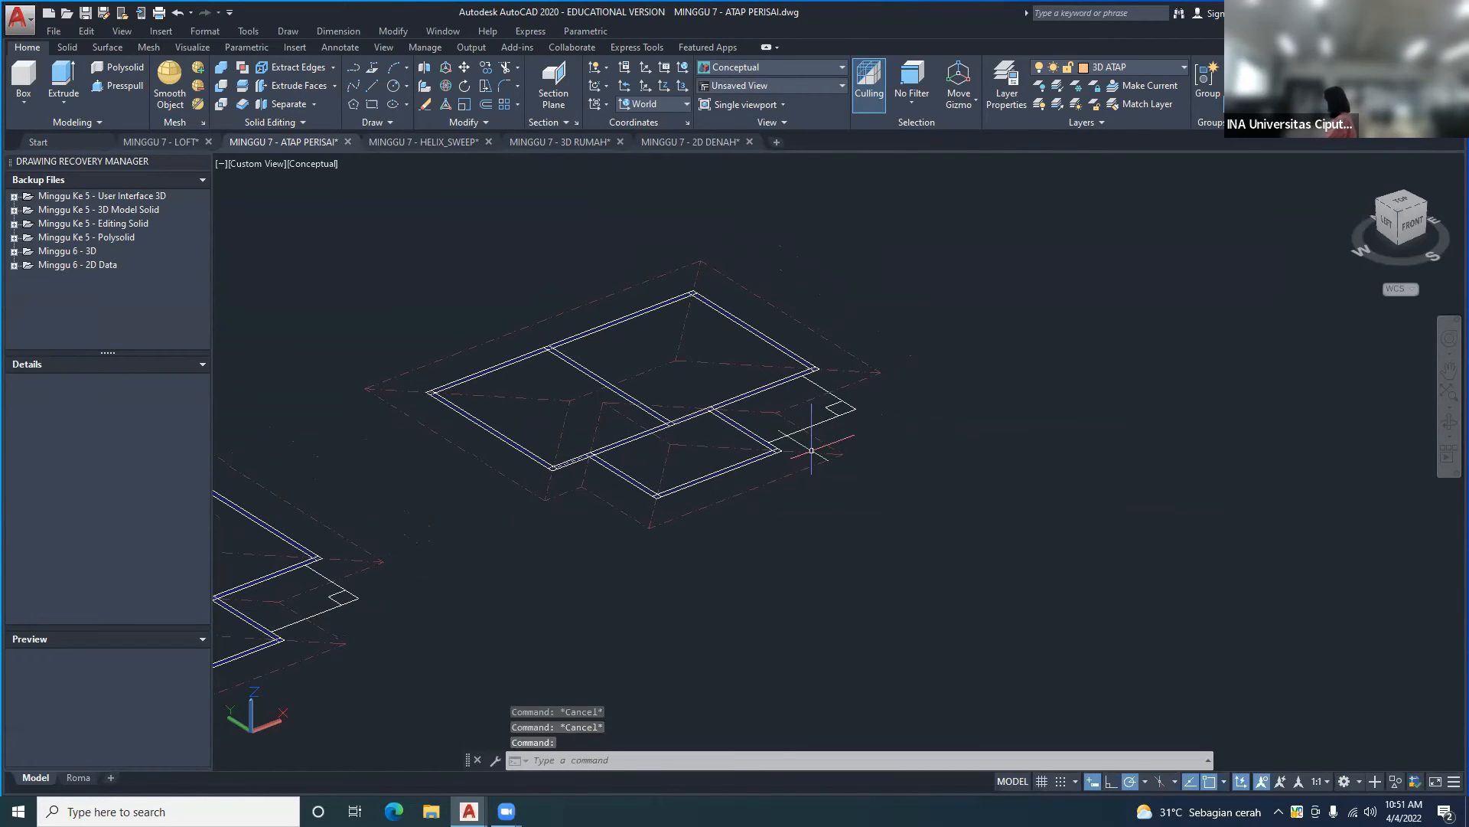
{"action": "type", "text": "plan"}
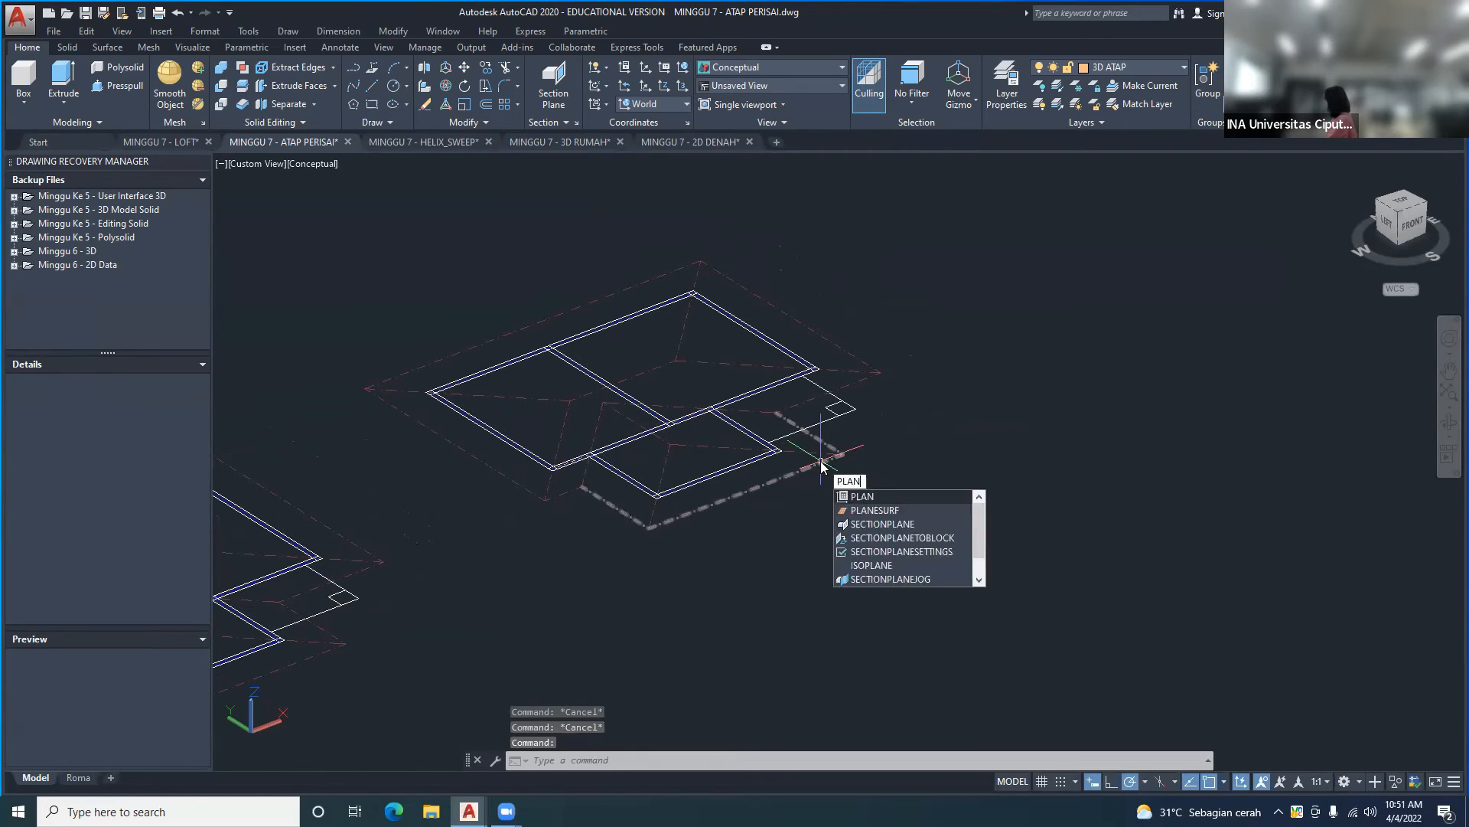
{"action": "key", "text": "Return"}
{"action": "key", "text": "Return"}
{"action": "scroll", "coordinate": [818, 460], "scroll_direction": "down", "scroll_amount": 1}
{"action": "middle_click_drag", "start_coordinate": [1213, 761], "coordinate": [982, 746]}
{"action": "scroll", "coordinate": [921, 663], "scroll_direction": "up", "scroll_amount": 3}
{"action": "middle_click_drag", "start_coordinate": [731, 580], "coordinate": [747, 592]}
{"action": "type", "text": "co"}
{"action": "key", "text": "Return"}
{"action": "left_click", "coordinate": [530, 548]}
{"action": "left_click", "coordinate": [691, 641]}
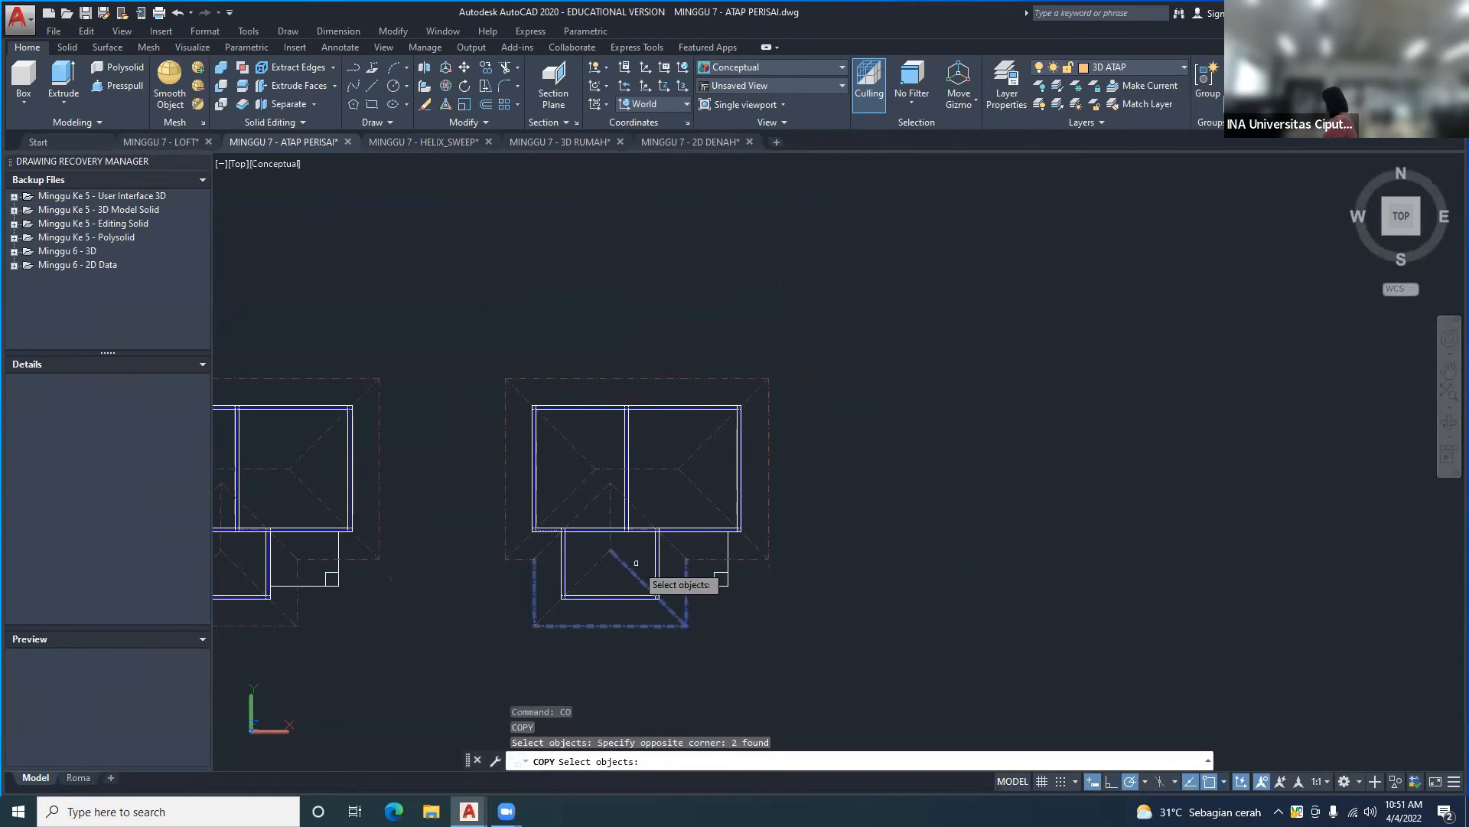
{"action": "left_click", "coordinate": [611, 548]}
{"action": "middle_click_drag", "start_coordinate": [706, 478], "coordinate": [733, 525]}
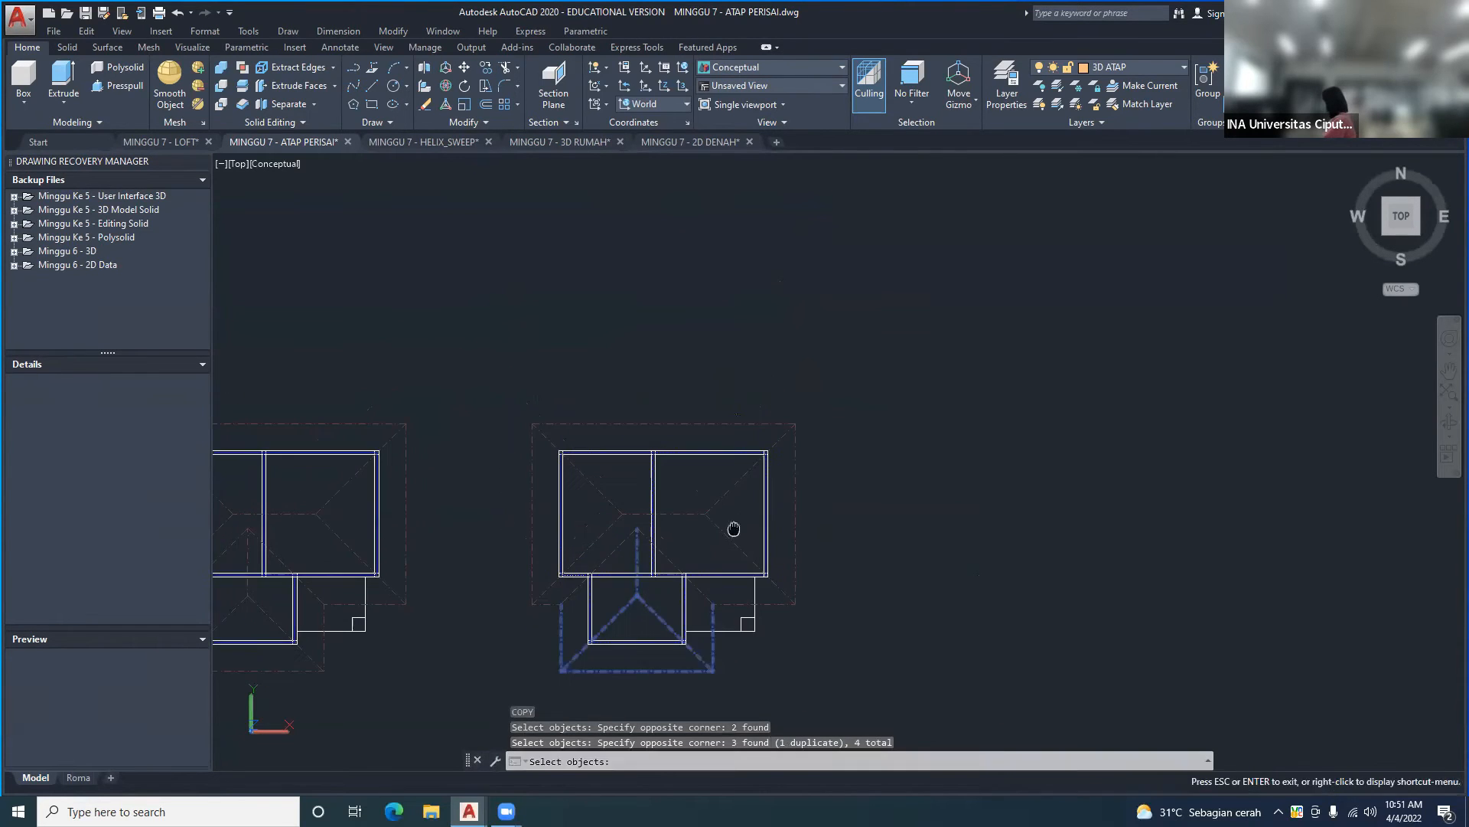
{"action": "key", "text": "Escape"}
- Draw two vertical projection lines upward from the two upper corners of the dashed roof outline
{"action": "type", "text": "l"}
{"action": "key", "text": "Return"}
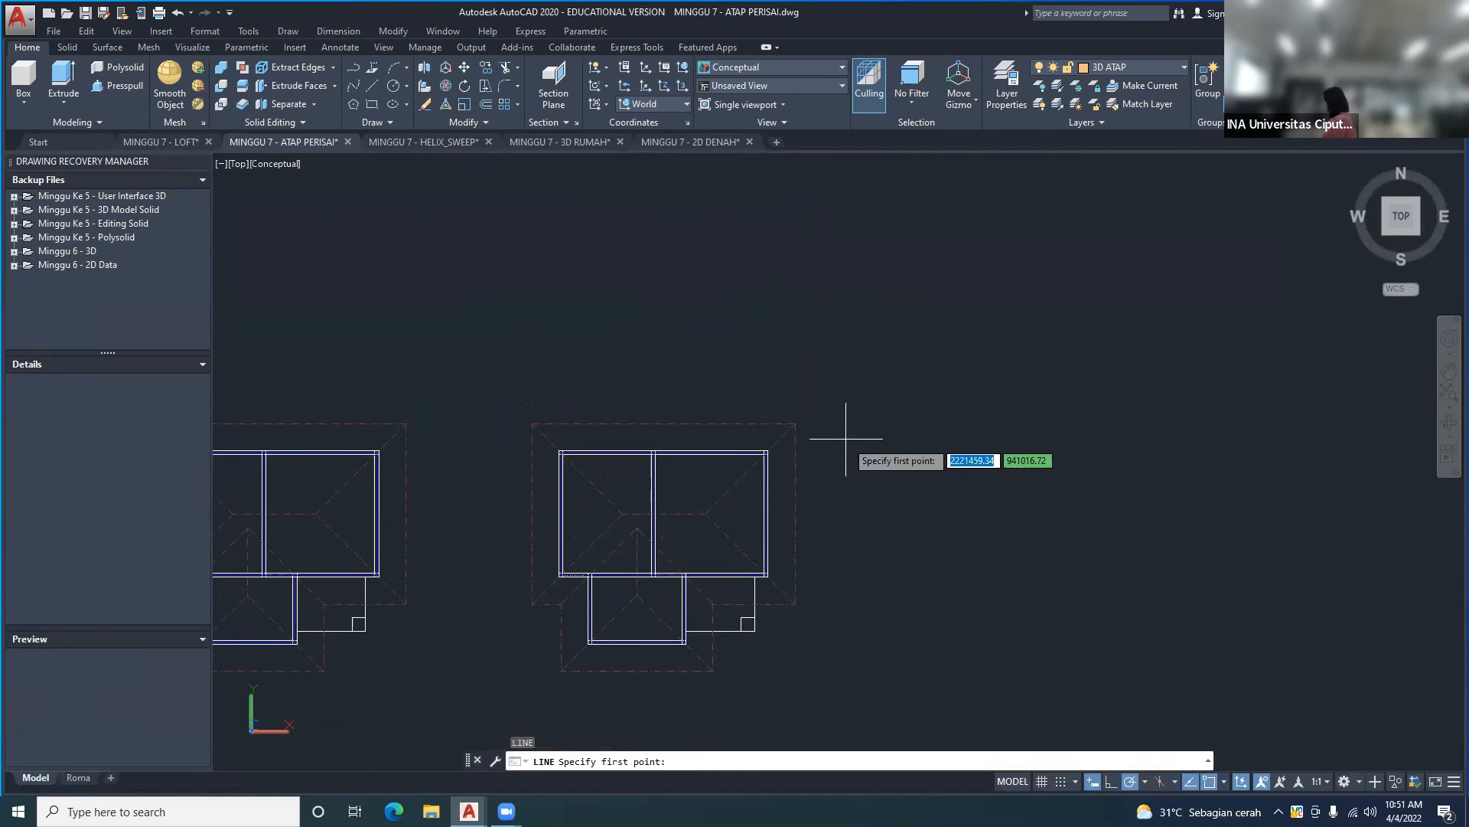
{"action": "left_click", "coordinate": [795, 423]}
{"action": "left_click", "coordinate": [795, 221]}
{"action": "key", "text": "Return"}
{"action": "key", "text": "Return"}
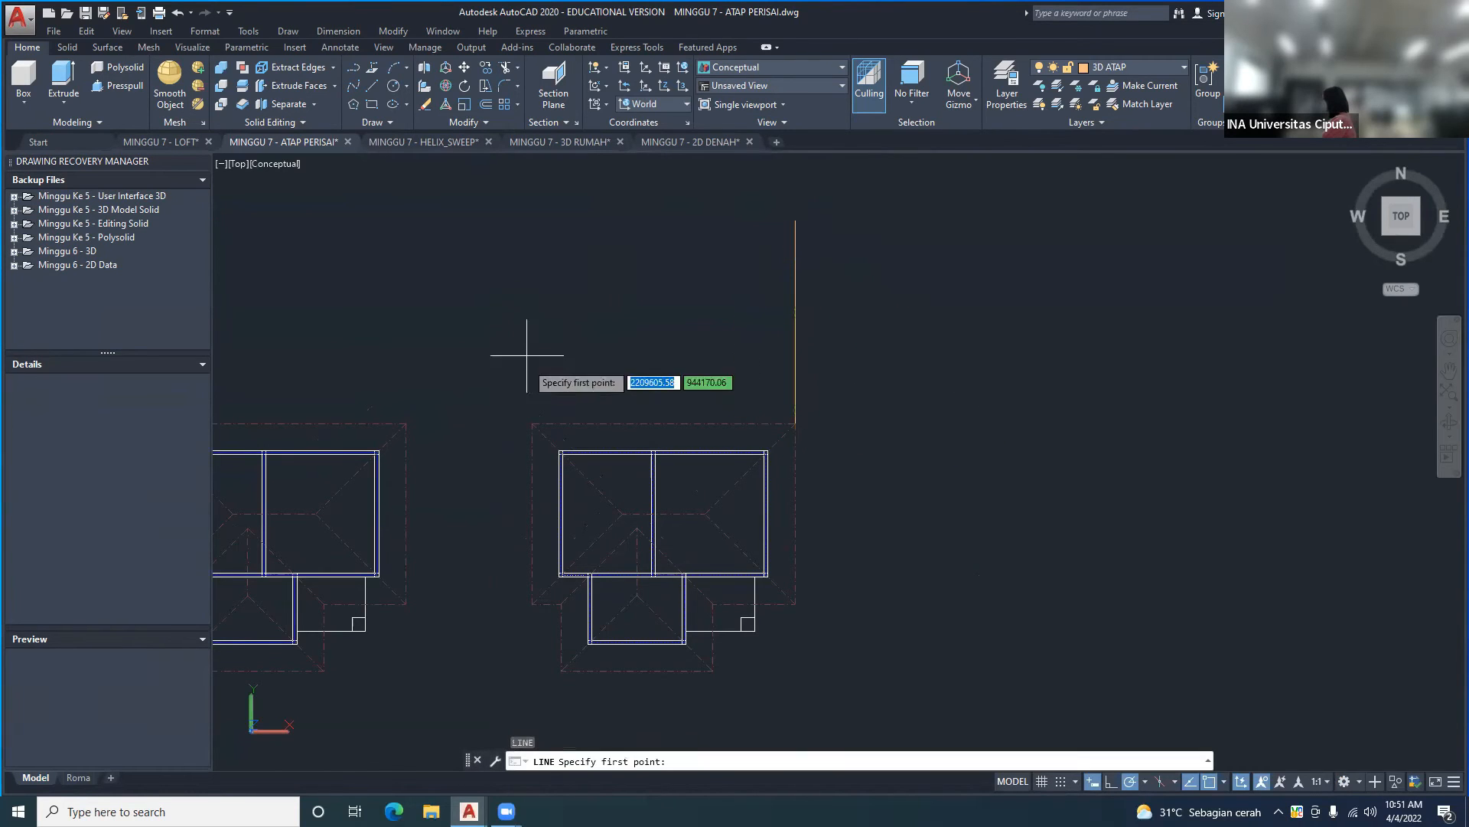
{"action": "left_click", "coordinate": [532, 424]}
{"action": "left_click", "coordinate": [532, 215]}
{"action": "key", "text": "Return"}
- Draw a horizontal line above the roof plan, crossing both vertical projection lines and extending slightly beyond them
{"action": "key", "text": "Return"}
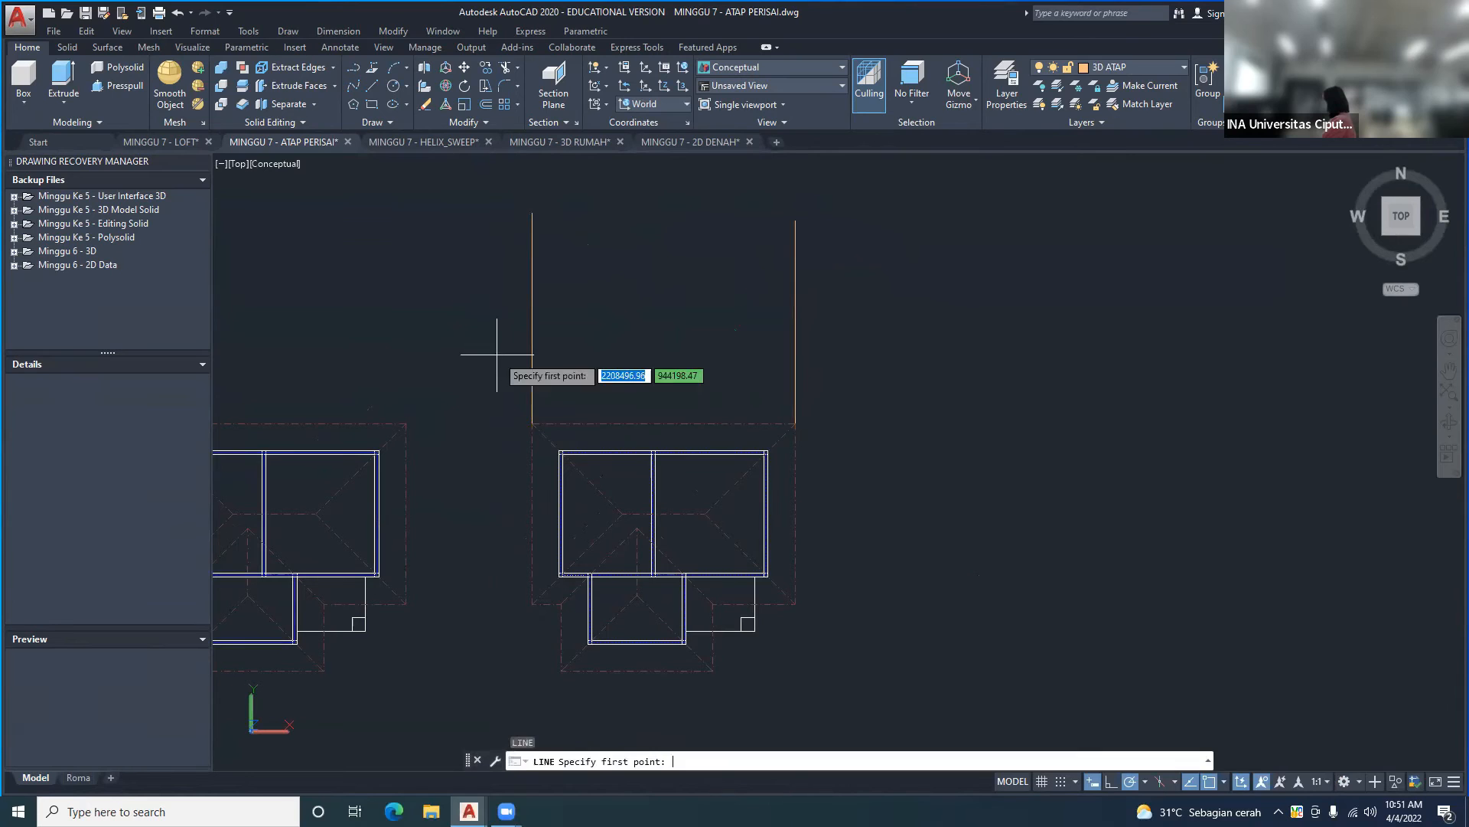
{"action": "left_click", "coordinate": [854, 364]}
{"action": "left_click", "coordinate": [497, 364]}
{"action": "key", "text": "Return"}
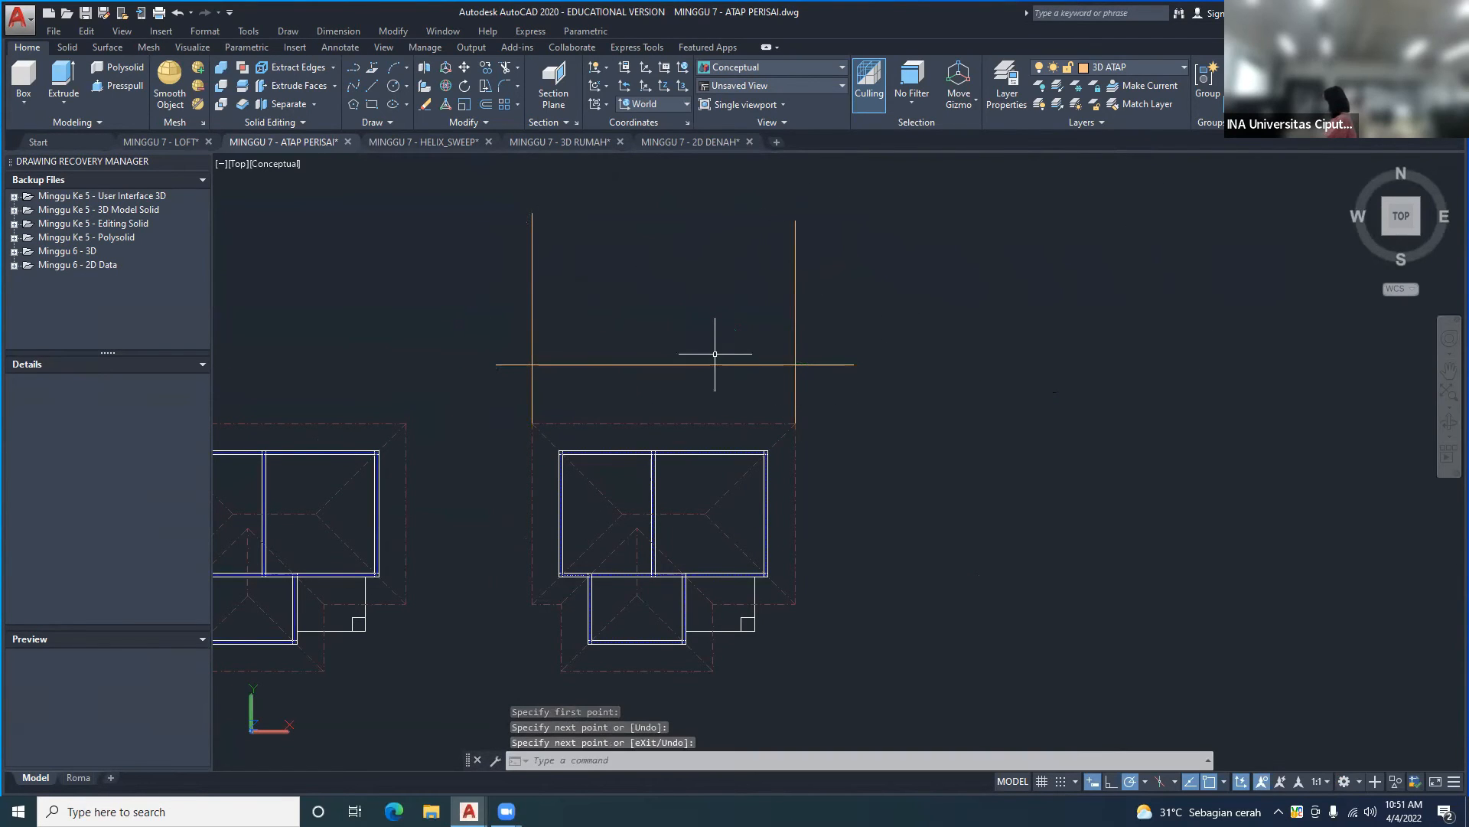
- Trim the overhanging ends of the projection lines and the horizontal line to leave an open U shape above the roof plan
{"action": "type", "text": "tr"}
{"action": "key", "text": "Return"}
{"action": "left_click", "coordinate": [830, 390]}
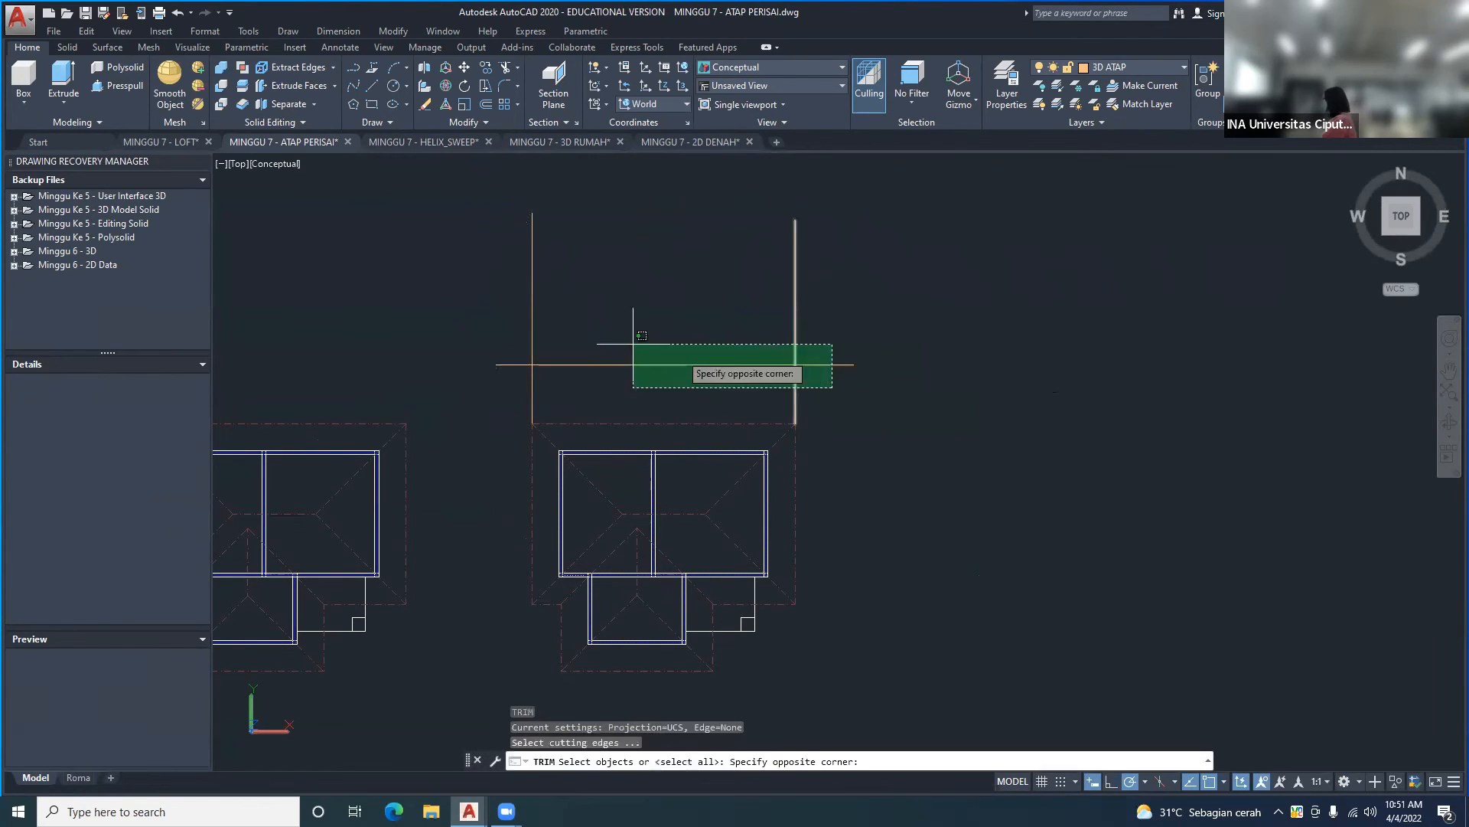
{"action": "left_click", "coordinate": [509, 311]}
{"action": "key", "text": "Return"}
{"action": "left_click", "coordinate": [858, 331]}
{"action": "left_click", "coordinate": [841, 377]}
{"action": "left_click", "coordinate": [819, 384]}
{"action": "left_click", "coordinate": [538, 394]}
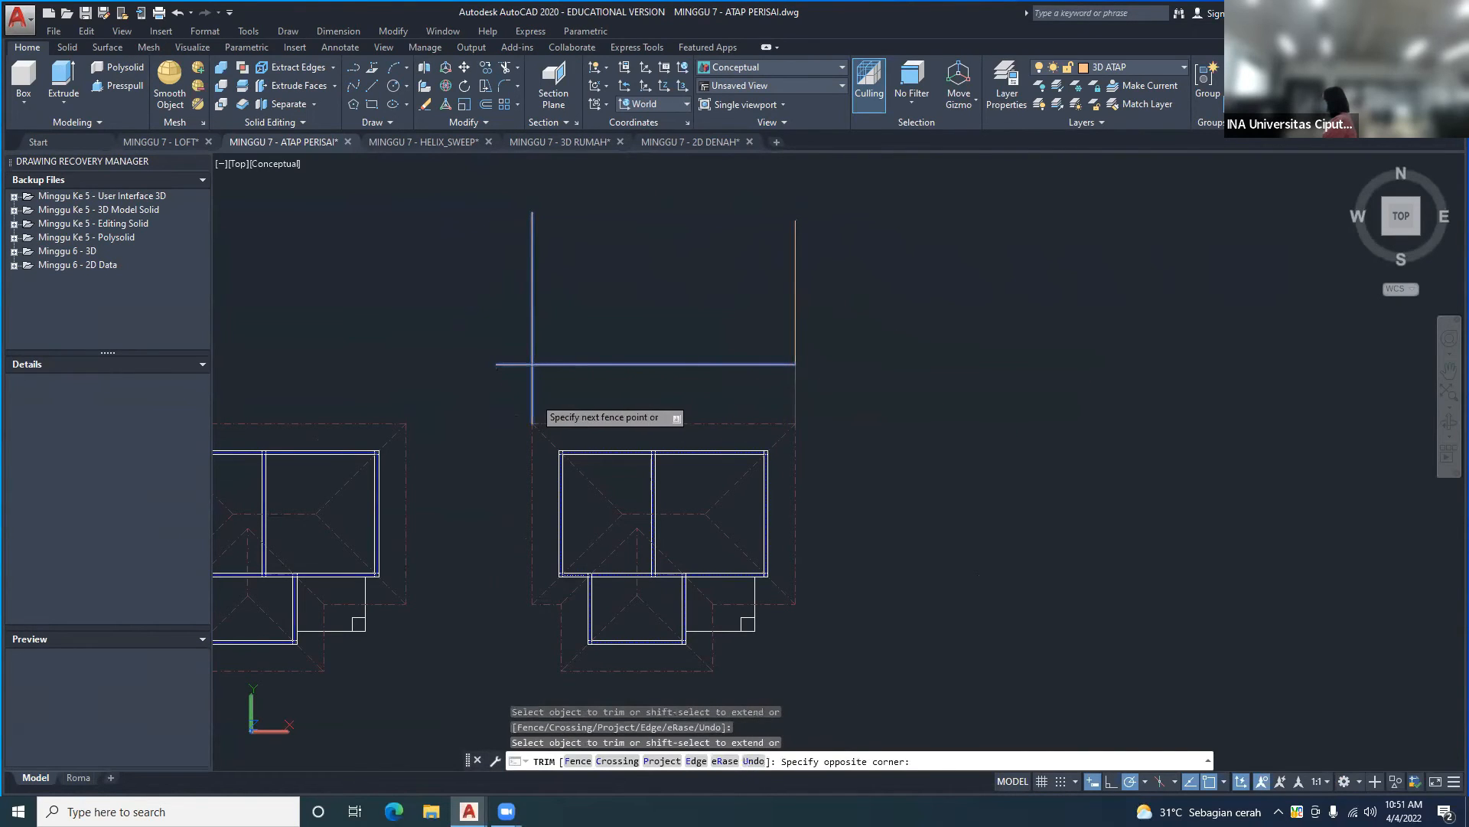
{"action": "left_click", "coordinate": [545, 391]}
{"action": "left_click", "coordinate": [514, 392]}
{"action": "left_click", "coordinate": [517, 389]}
{"action": "left_click", "coordinate": [503, 354]}
{"action": "key", "text": "Return"}
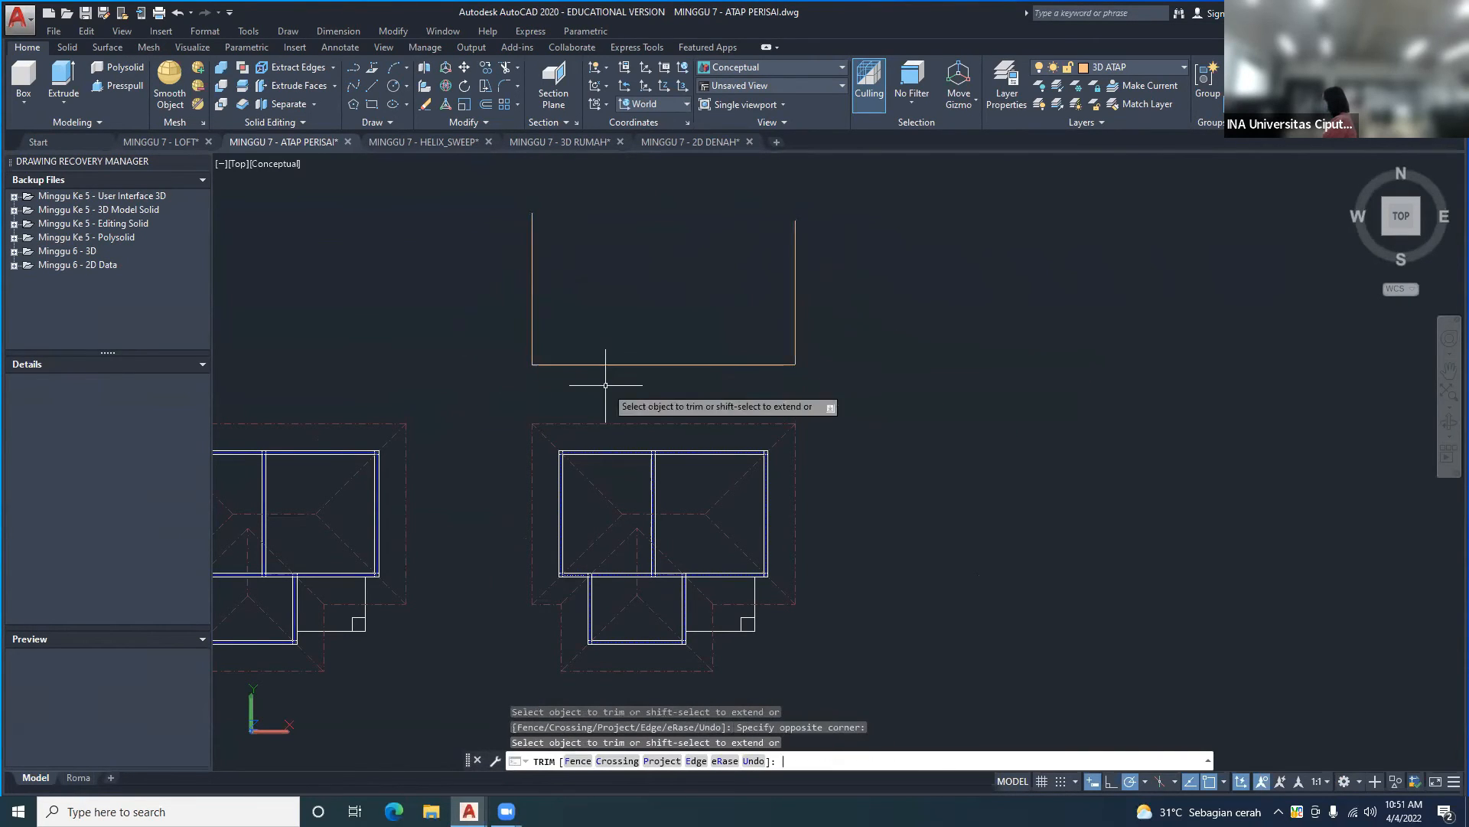
{"action": "type", "text": "l"}
{"action": "key", "text": "Return"}
{"action": "left_click", "coordinate": [531, 365]}
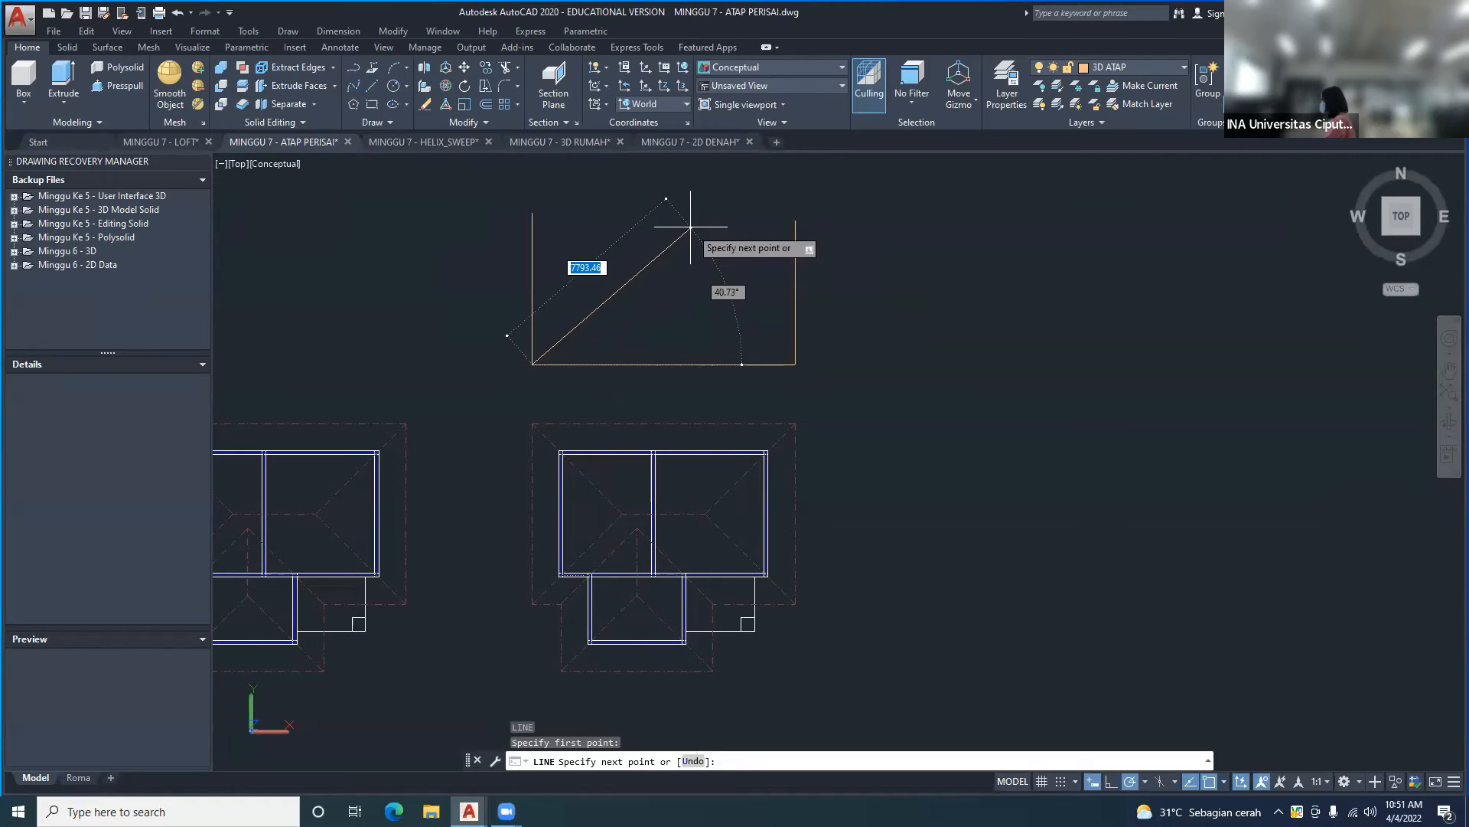
{"action": "key", "text": "Escape"}
- Delete the two vertical projection lines and the horizontal line above the last roof plan
{"action": "scroll", "coordinate": [794, 494], "scroll_direction": "down", "scroll_amount": 4}
{"action": "scroll", "coordinate": [805, 391], "scroll_direction": "up", "scroll_amount": 3}
{"action": "left_click", "coordinate": [829, 387]}
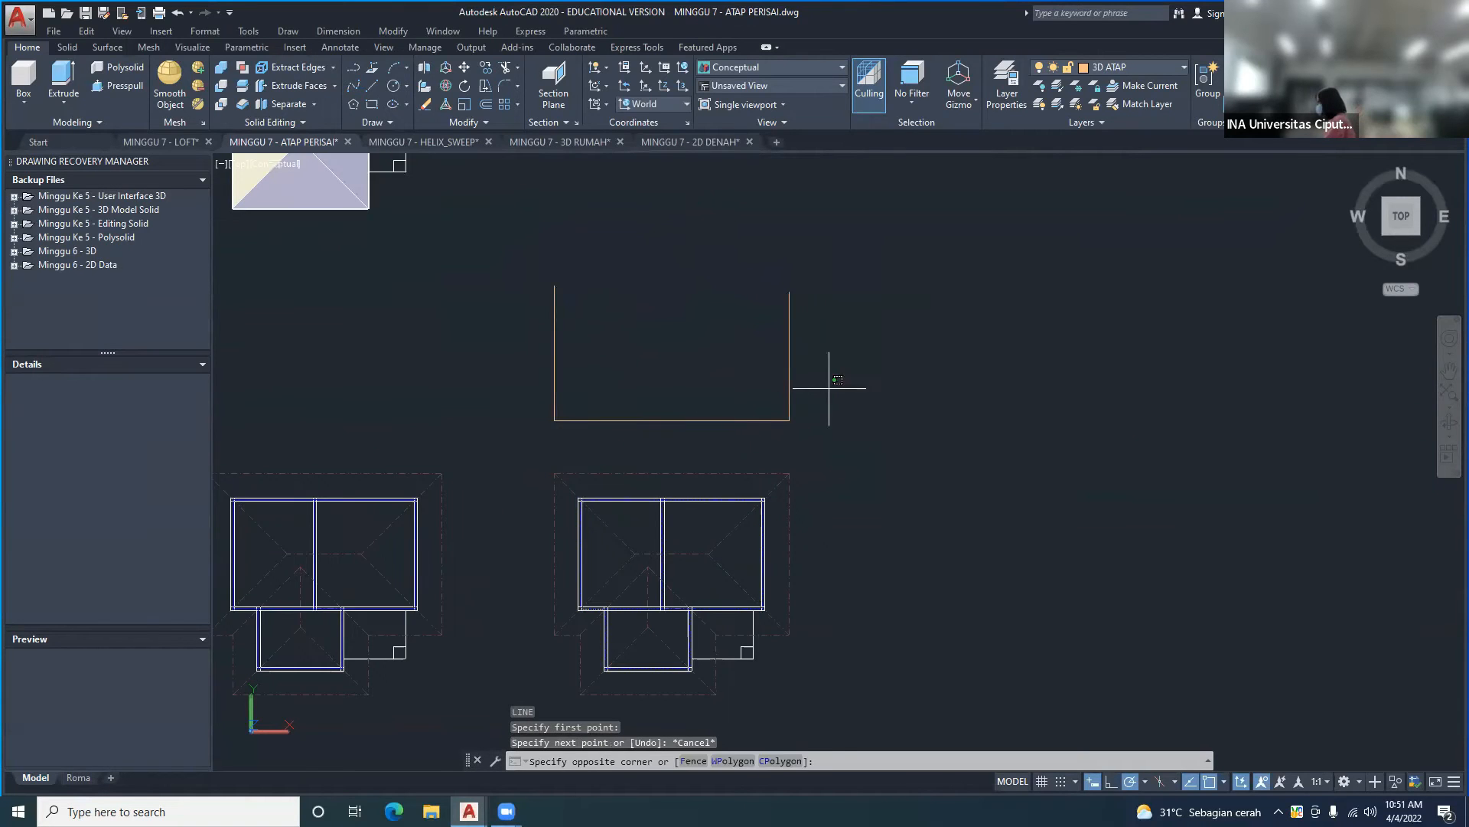
{"action": "left_click", "coordinate": [479, 322]}
{"action": "left_click", "coordinate": [812, 430]}
{"action": "left_click", "coordinate": [600, 358]}
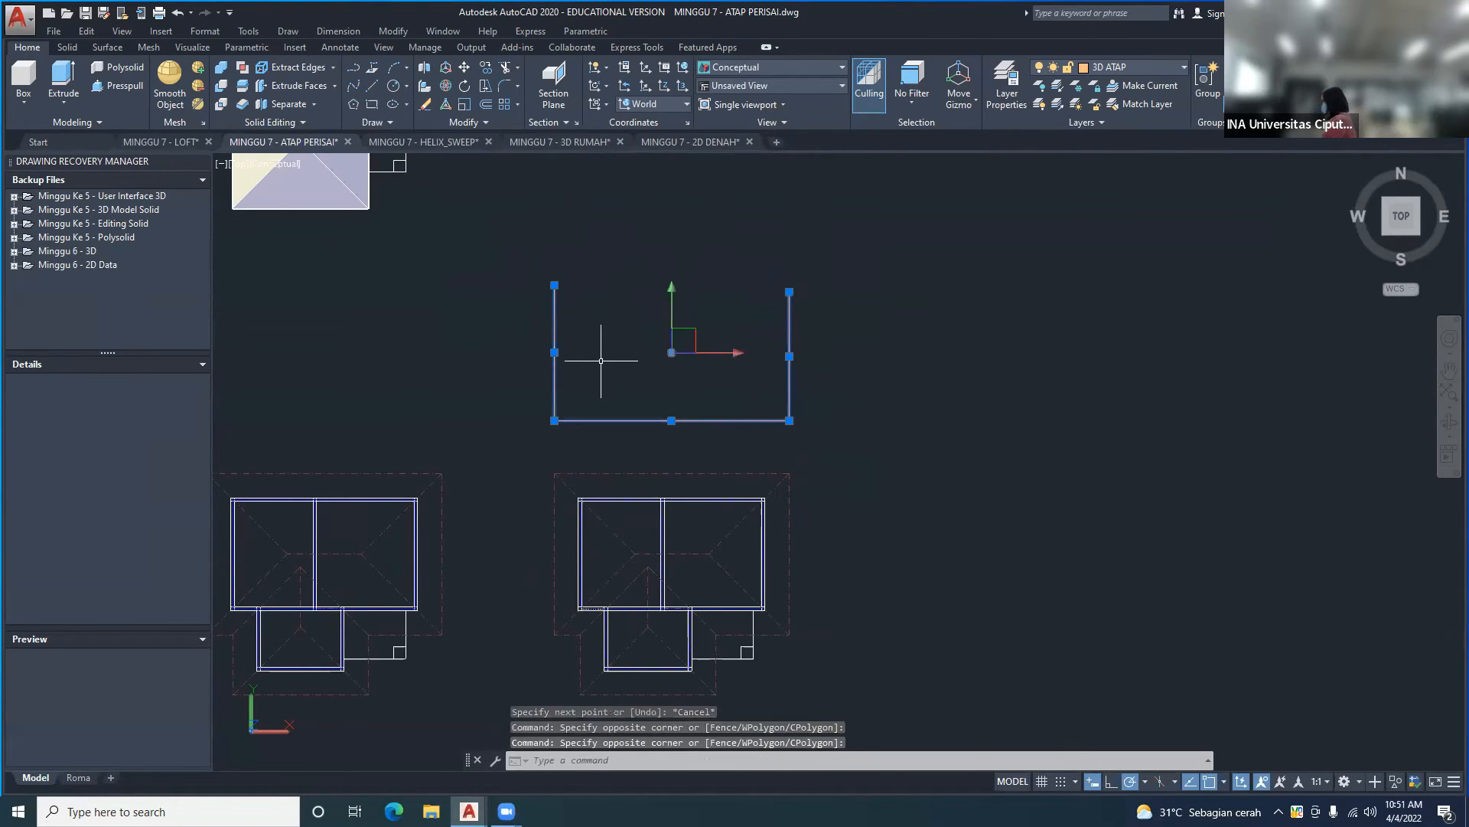
{"action": "key", "text": "Delete"}
{"action": "mouse_move", "coordinate": [822, 646]}
{"action": "middle_mouse_down"}
{"action": "mouse_move", "coordinate": [693, 497]}
{"action": "mouse_move", "coordinate": [744, 524]}
{"action": "middle_mouse_up"}
{"action": "key", "text": "Escape"}
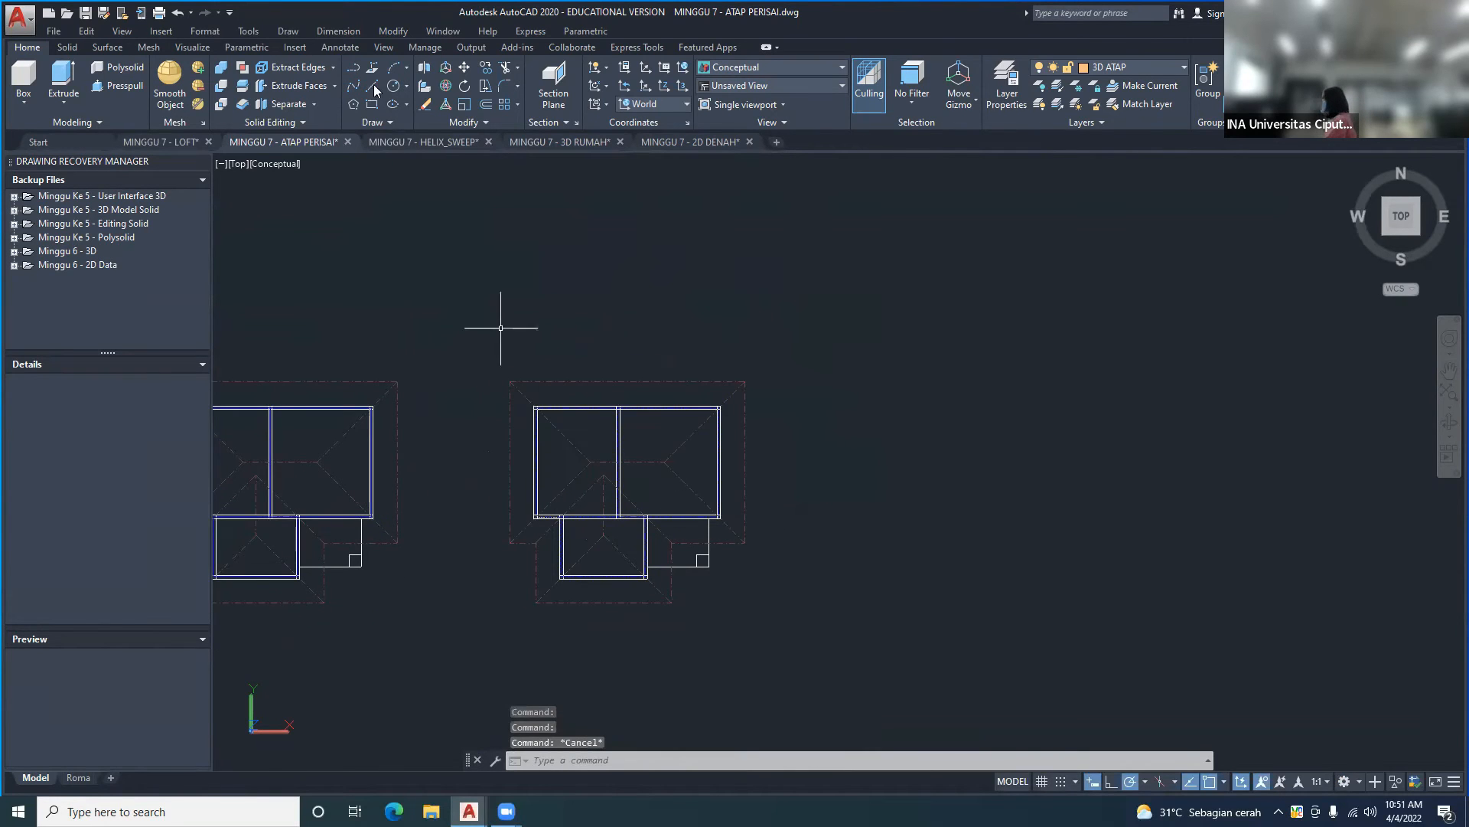
- Draw a vertical construction line through the upper-left corner of the last dashed roof outline
{"action": "left_click", "coordinate": [287, 31]}
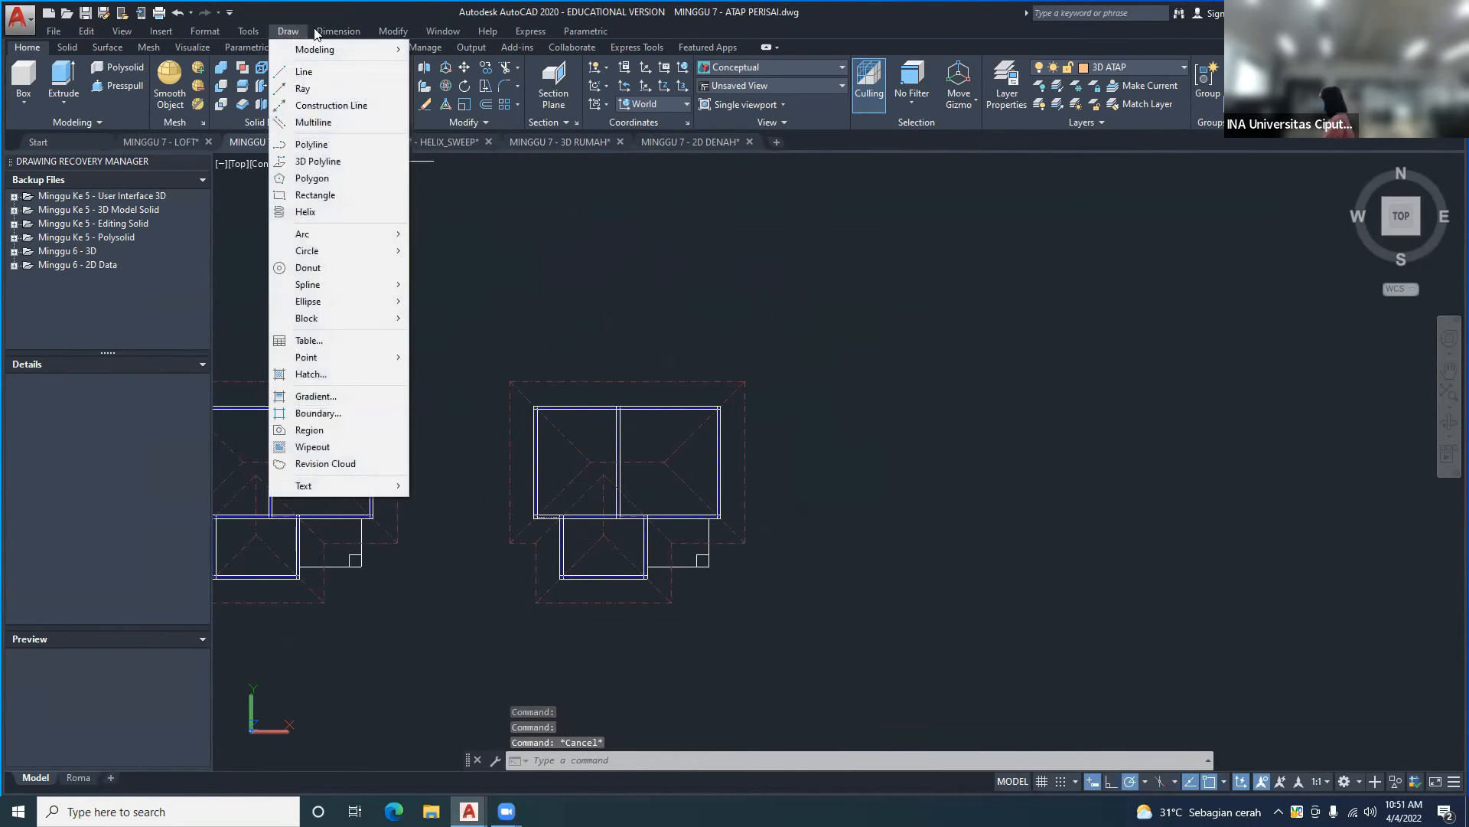
{"action": "mouse_move", "coordinate": [327, 32]}
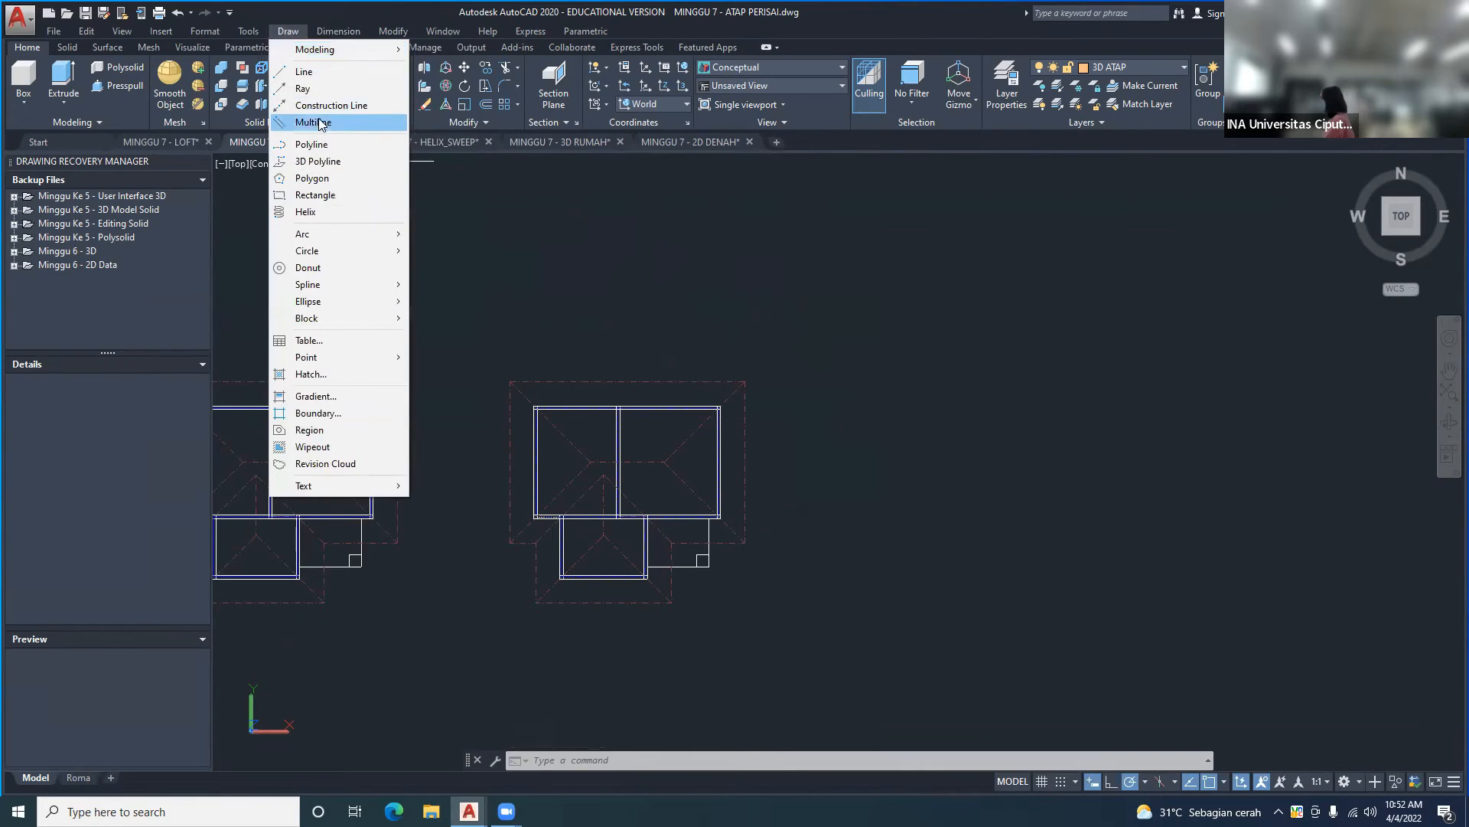
{"action": "left_click", "coordinate": [321, 105]}
{"action": "left_click", "coordinate": [511, 381]}
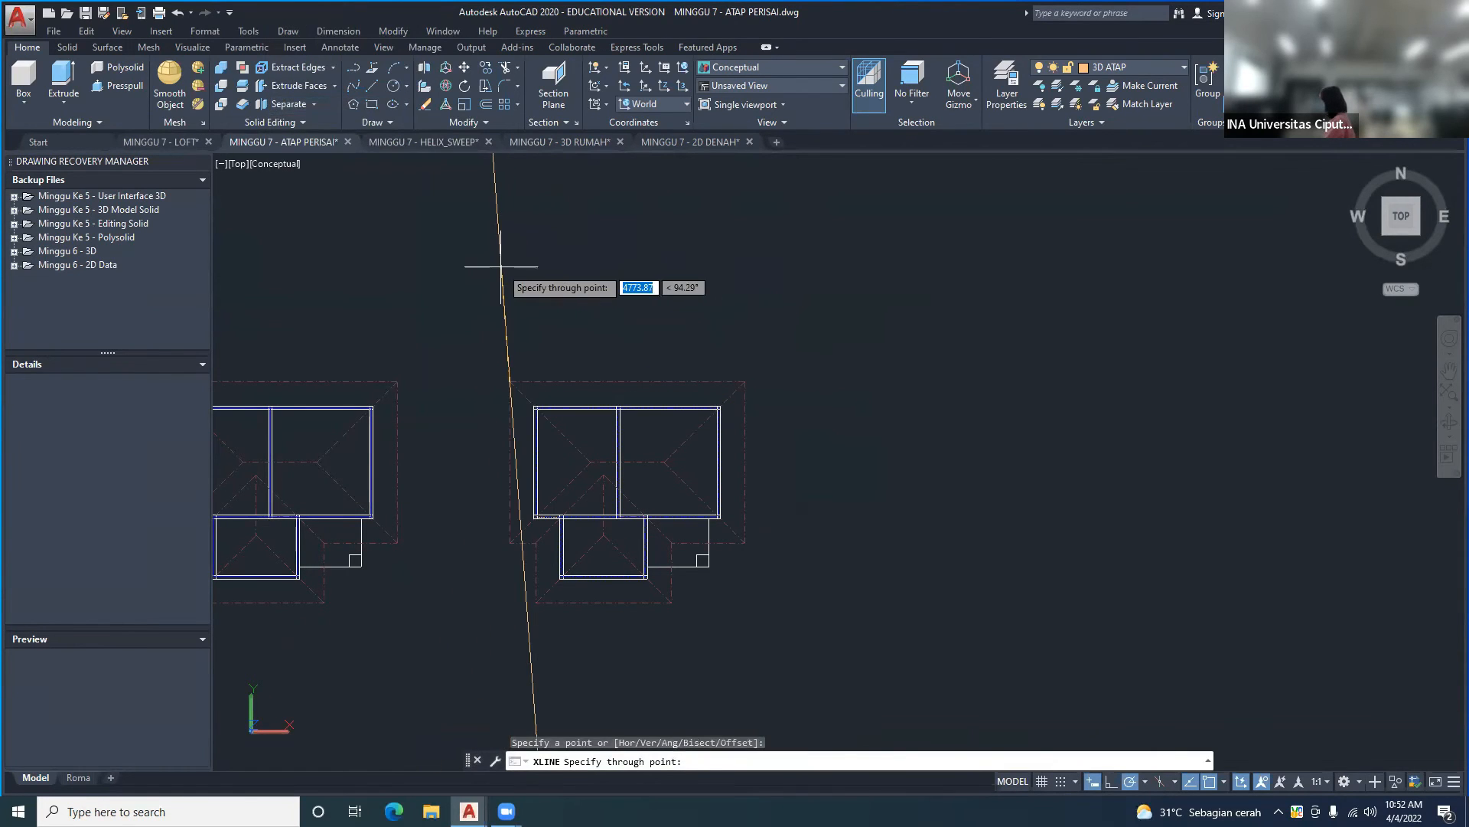
{"action": "left_click", "coordinate": [505, 268]}
{"action": "key", "text": "Escape"}
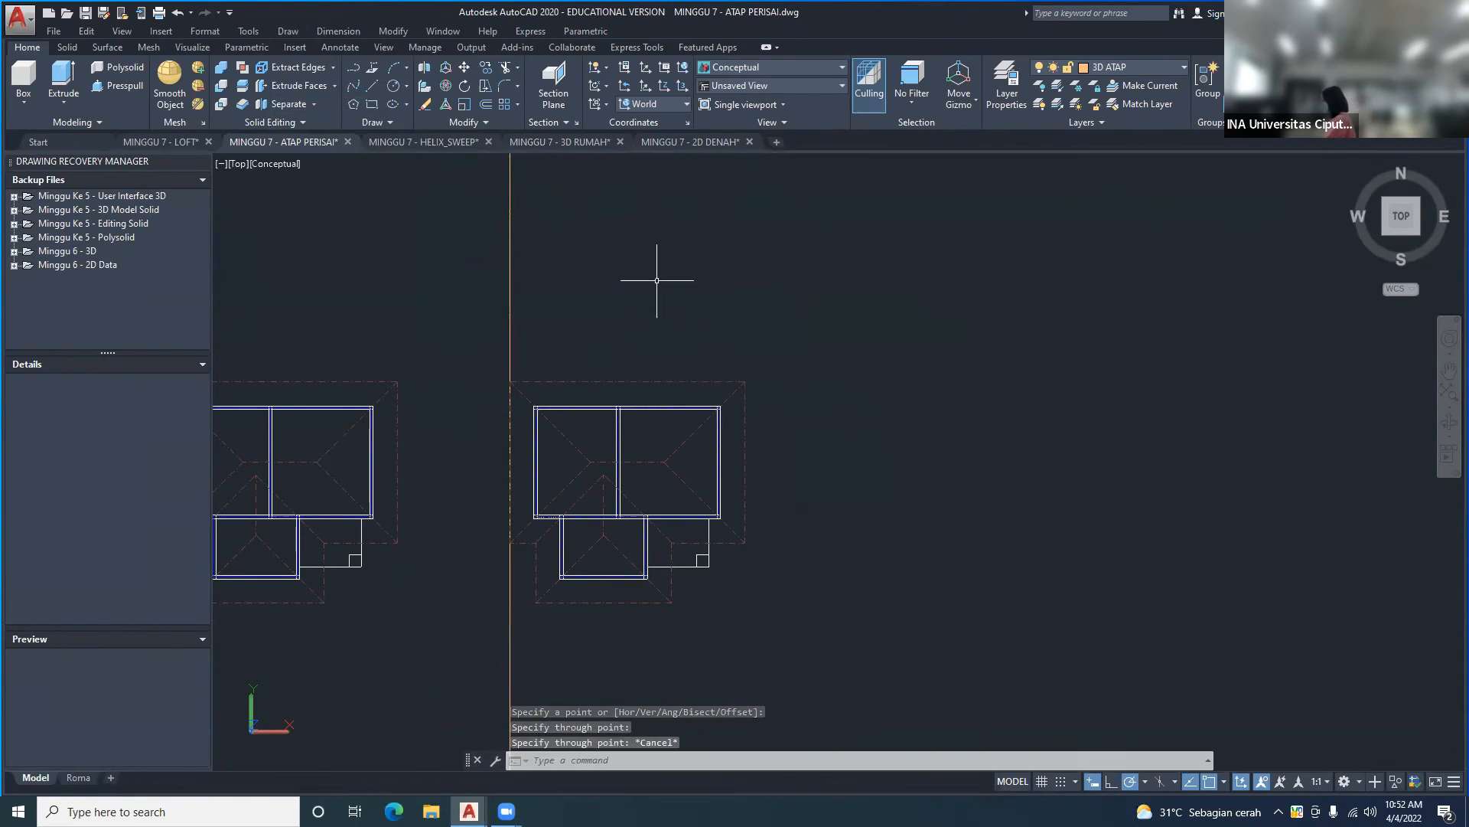
- Copy the vertical construction line to the outline's upper-right corner and to both side edges of the lower roof wing
{"action": "key", "text": "Return"}
{"action": "left_click", "coordinate": [510, 356]}
{"action": "key", "text": "Return"}
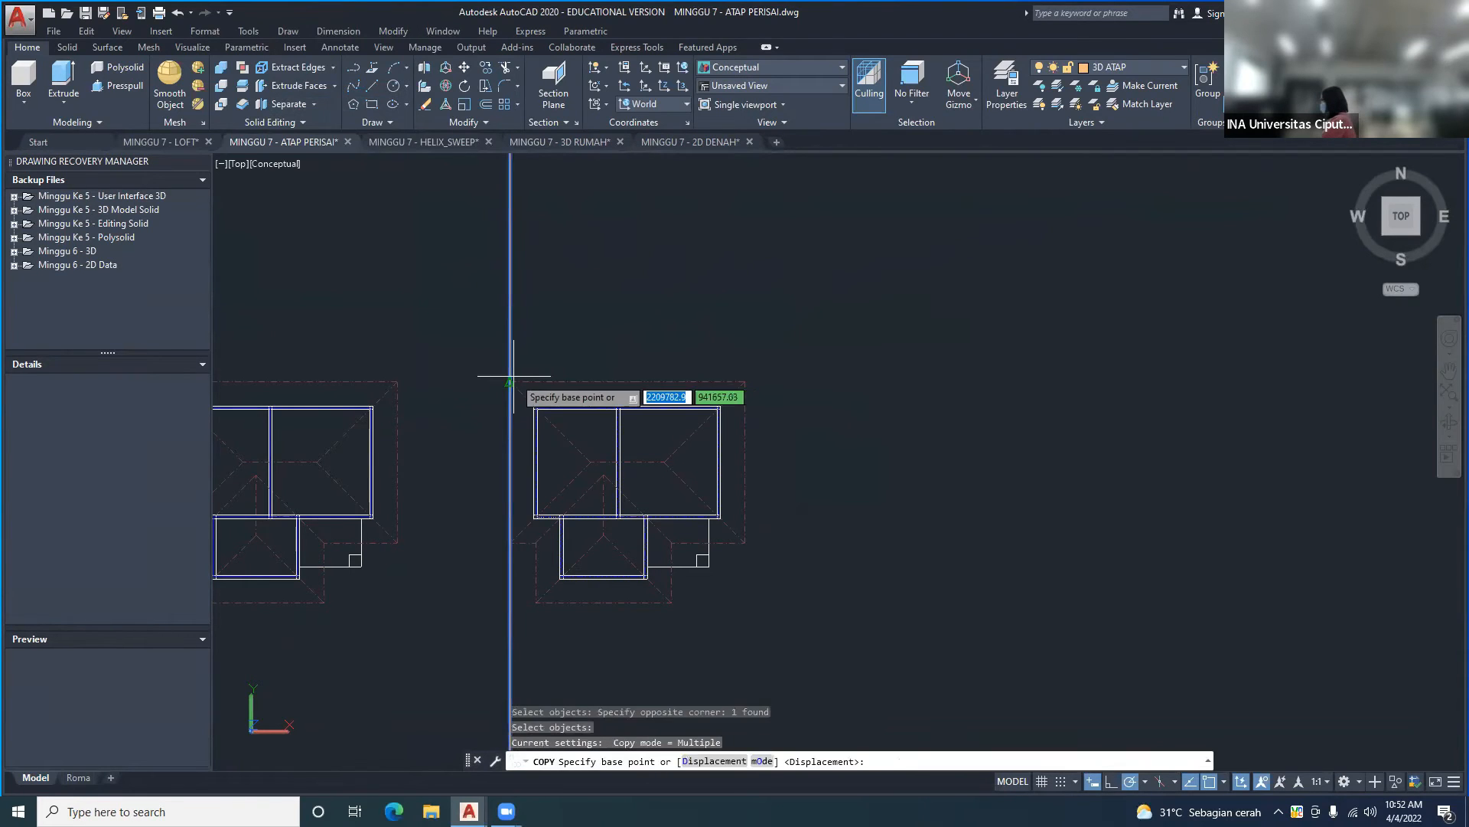
{"action": "left_click", "coordinate": [510, 381]}
{"action": "left_click", "coordinate": [745, 382]}
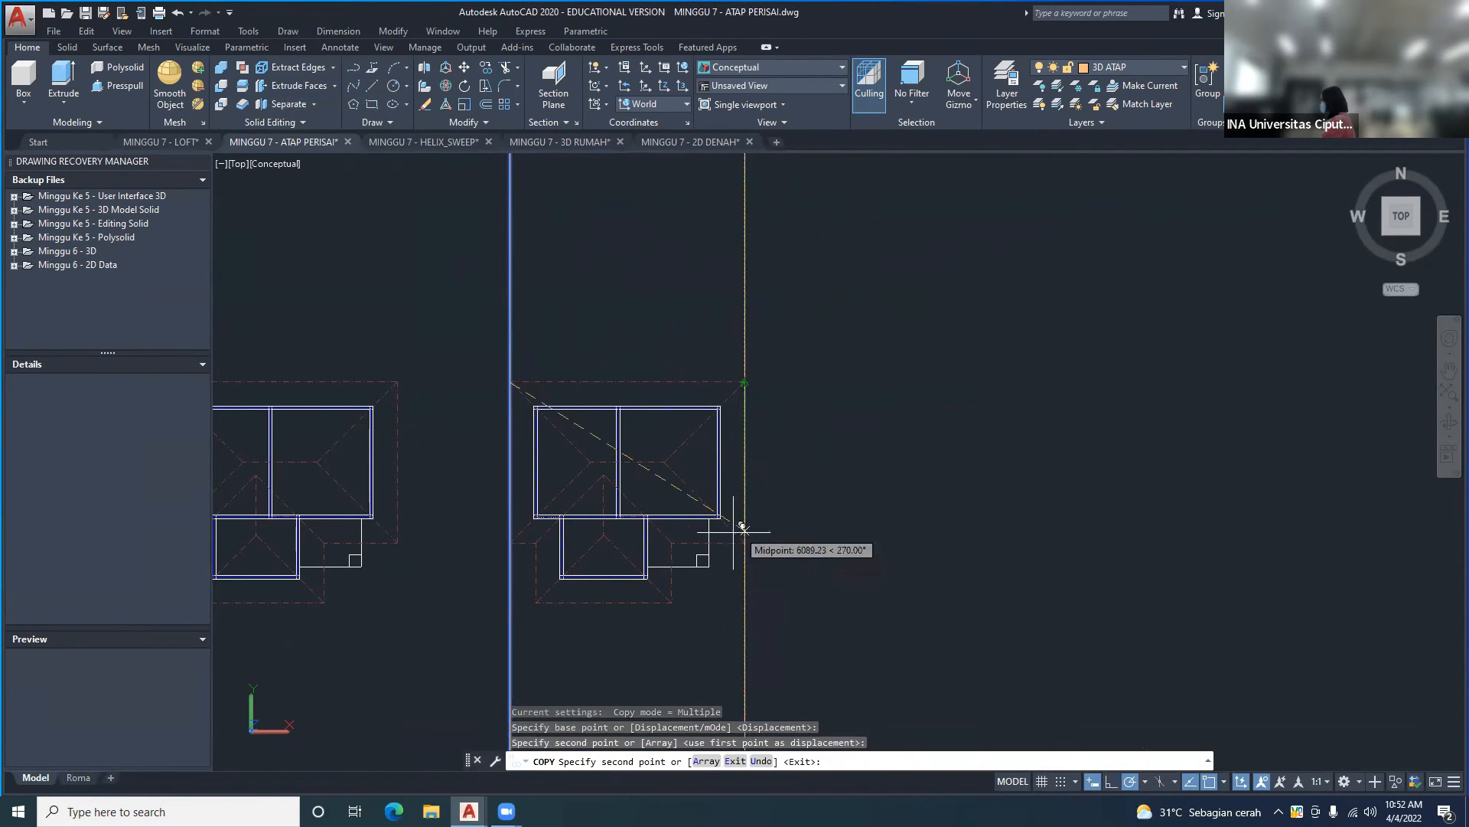
{"action": "left_click", "coordinate": [672, 541]}
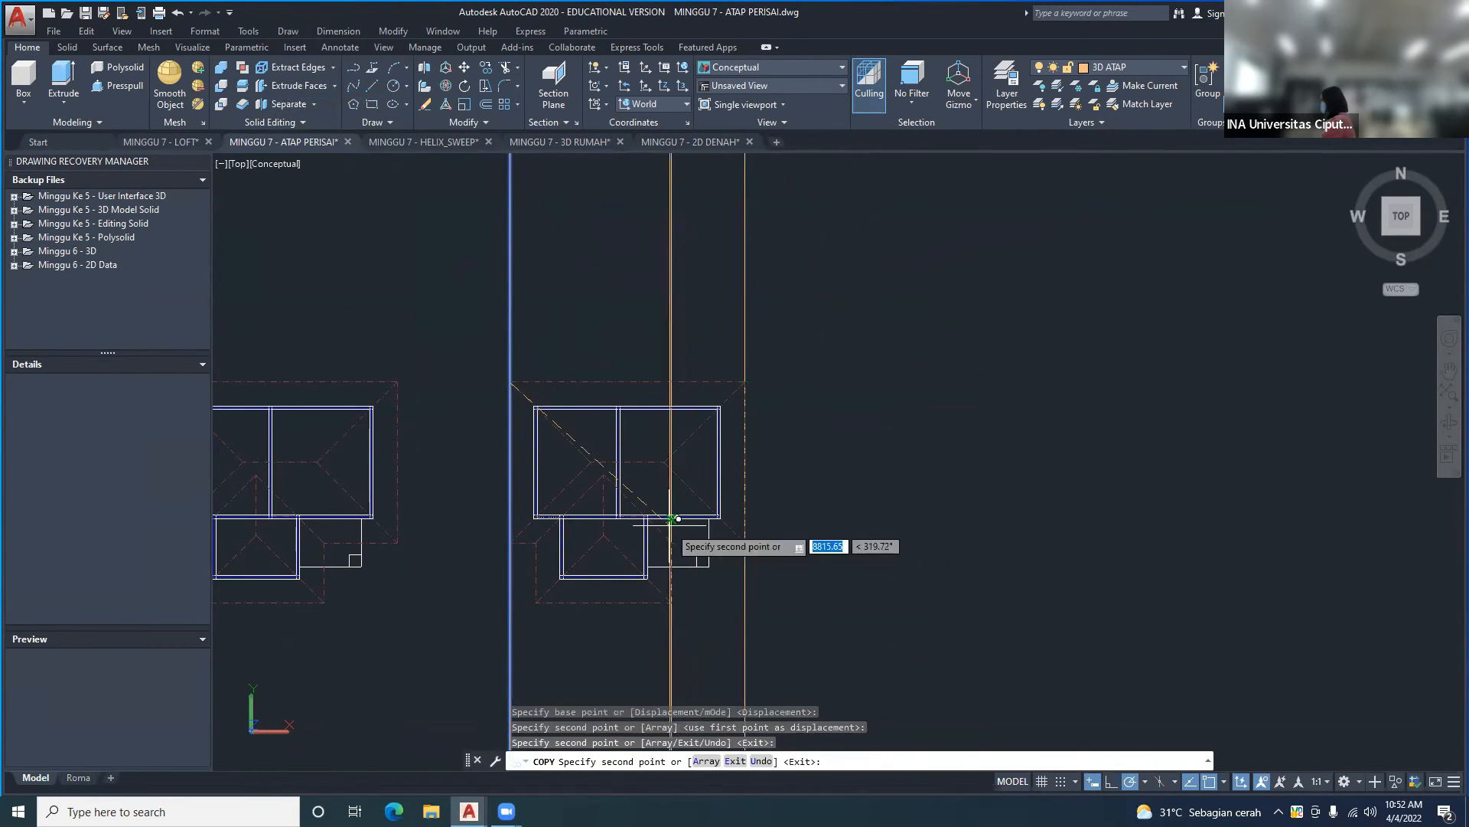
{"action": "left_click", "coordinate": [534, 596]}
{"action": "key", "text": "Return"}
- Draw a slope line rising rightward from where the wing's left construction line meets the upper dashed roof edge
{"action": "type", "text": "l"}
{"action": "key", "text": "Return"}
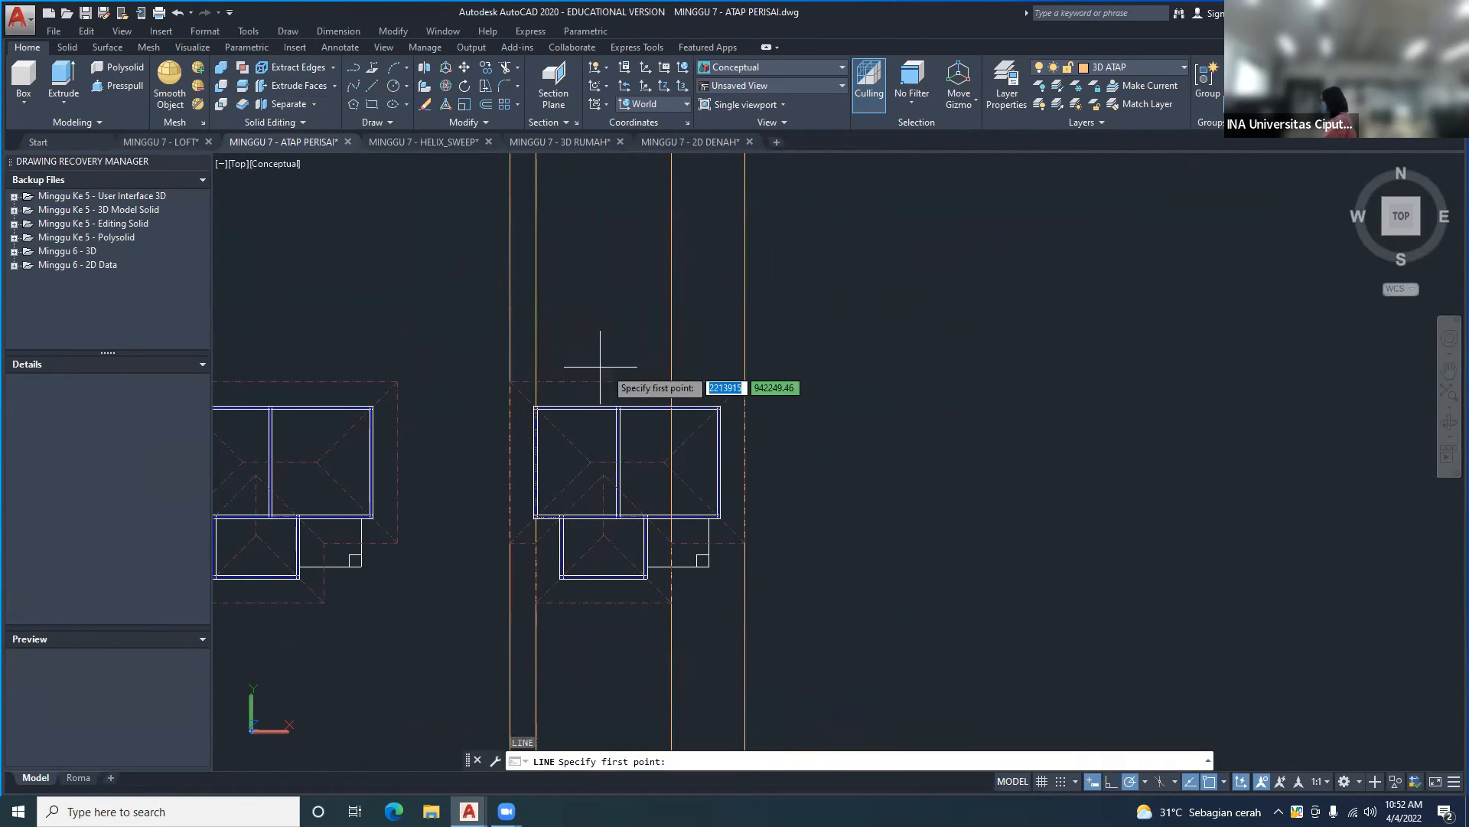
{"action": "left_click", "coordinate": [536, 380]}
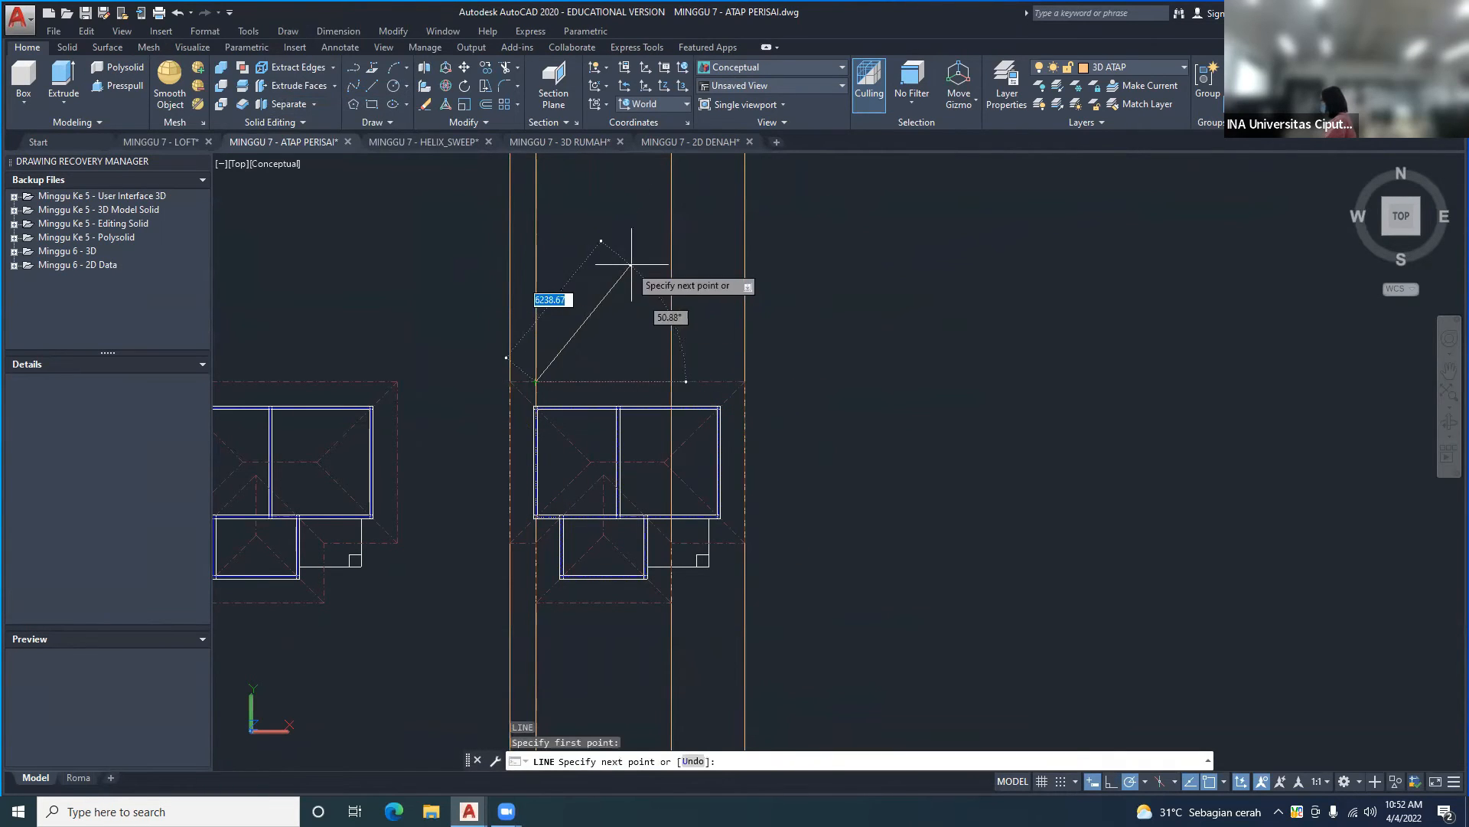
{"action": "left_click", "coordinate": [663, 307]}
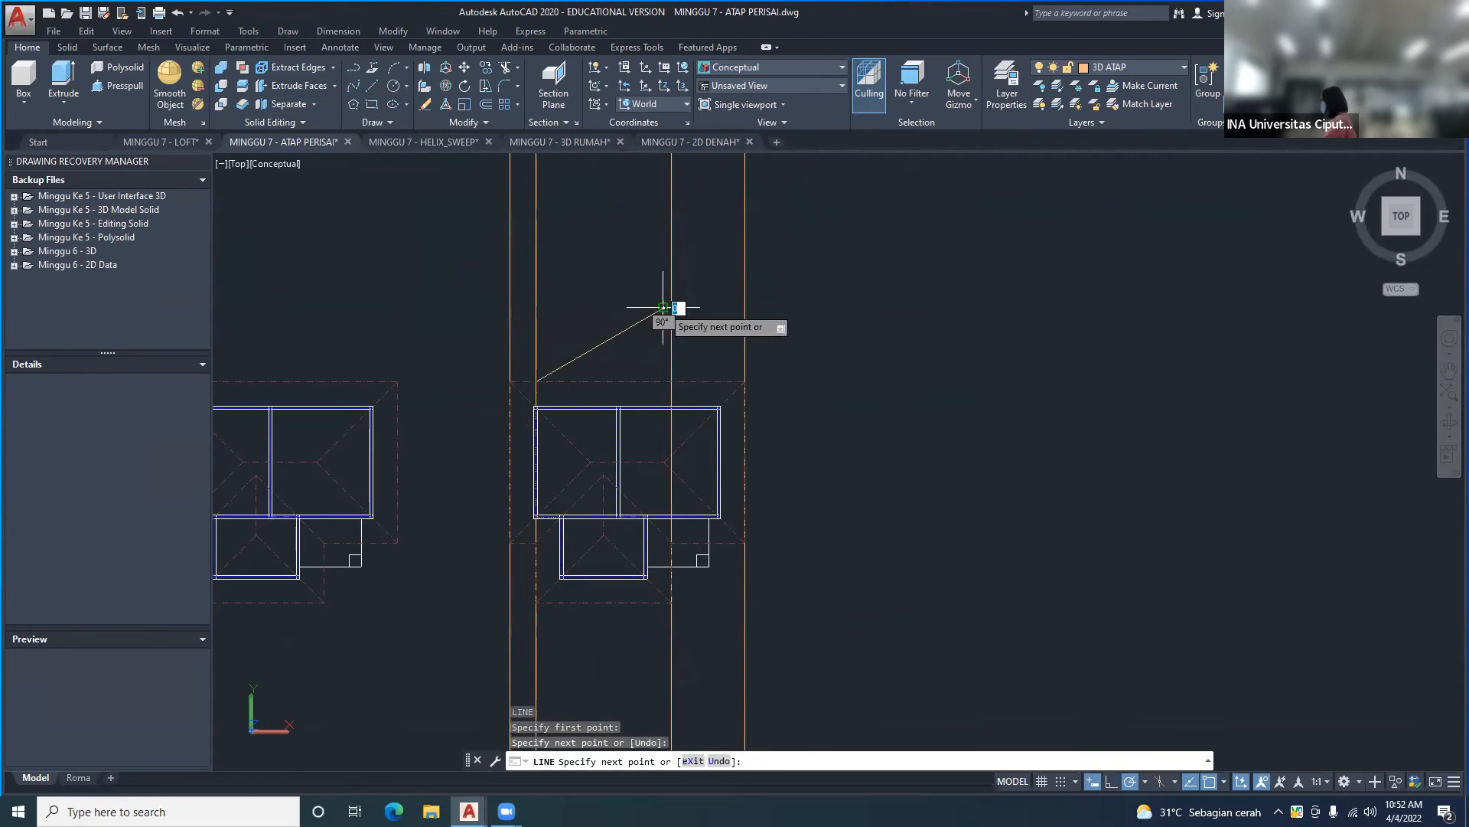
{"action": "key", "text": "Escape"}
- Mirror the slope line about a vertical axis above the roof plan, keeping the original
{"action": "type", "text": "mi"}
{"action": "key", "text": "Return"}
{"action": "left_click", "coordinate": [640, 344]}
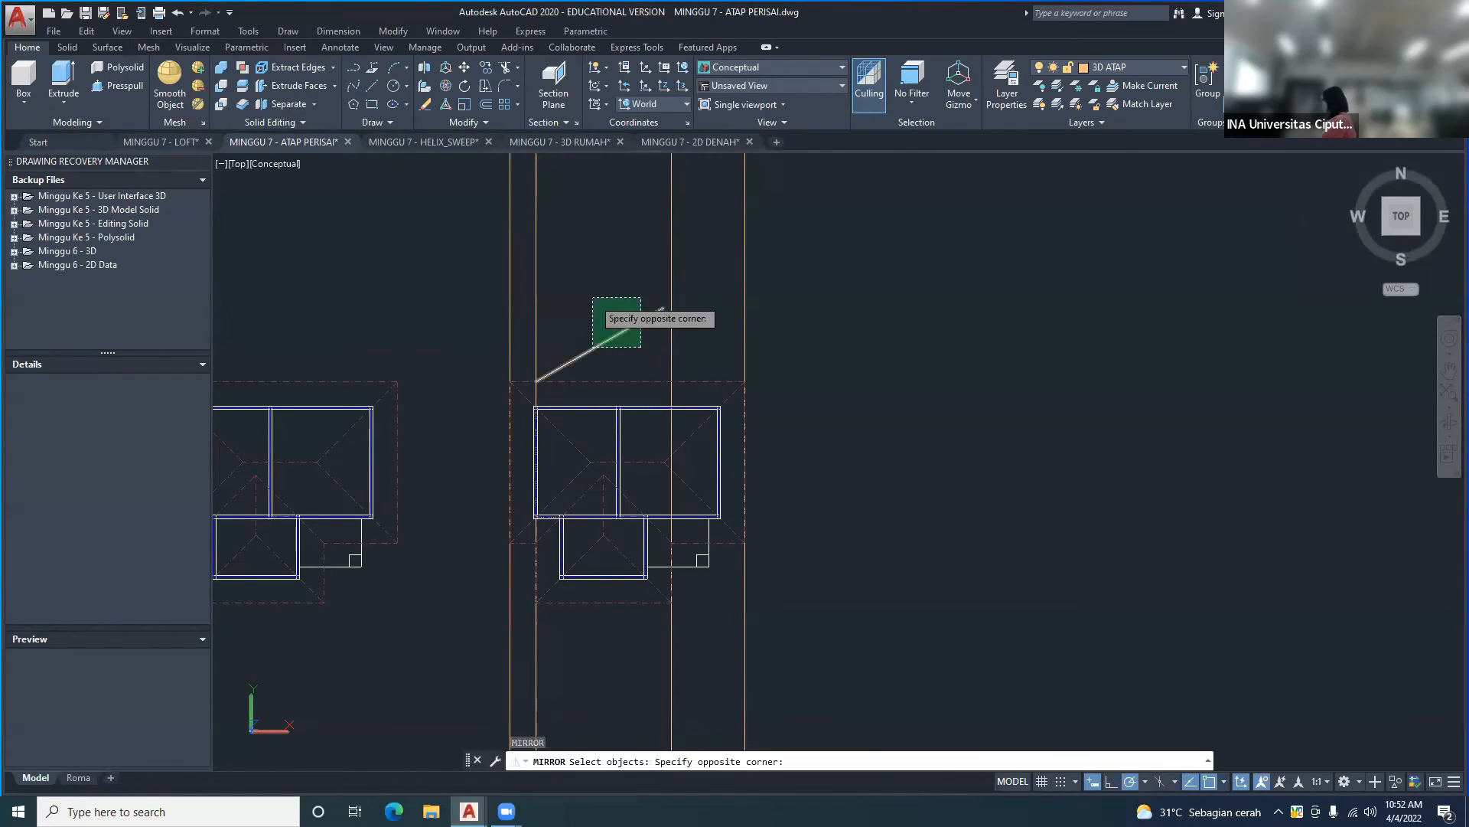
{"action": "left_click", "coordinate": [592, 297]}
{"action": "key", "text": "Return"}
{"action": "left_click", "coordinate": [610, 378]}
{"action": "left_click", "coordinate": [625, 288]}
{"action": "key", "text": "Return"}
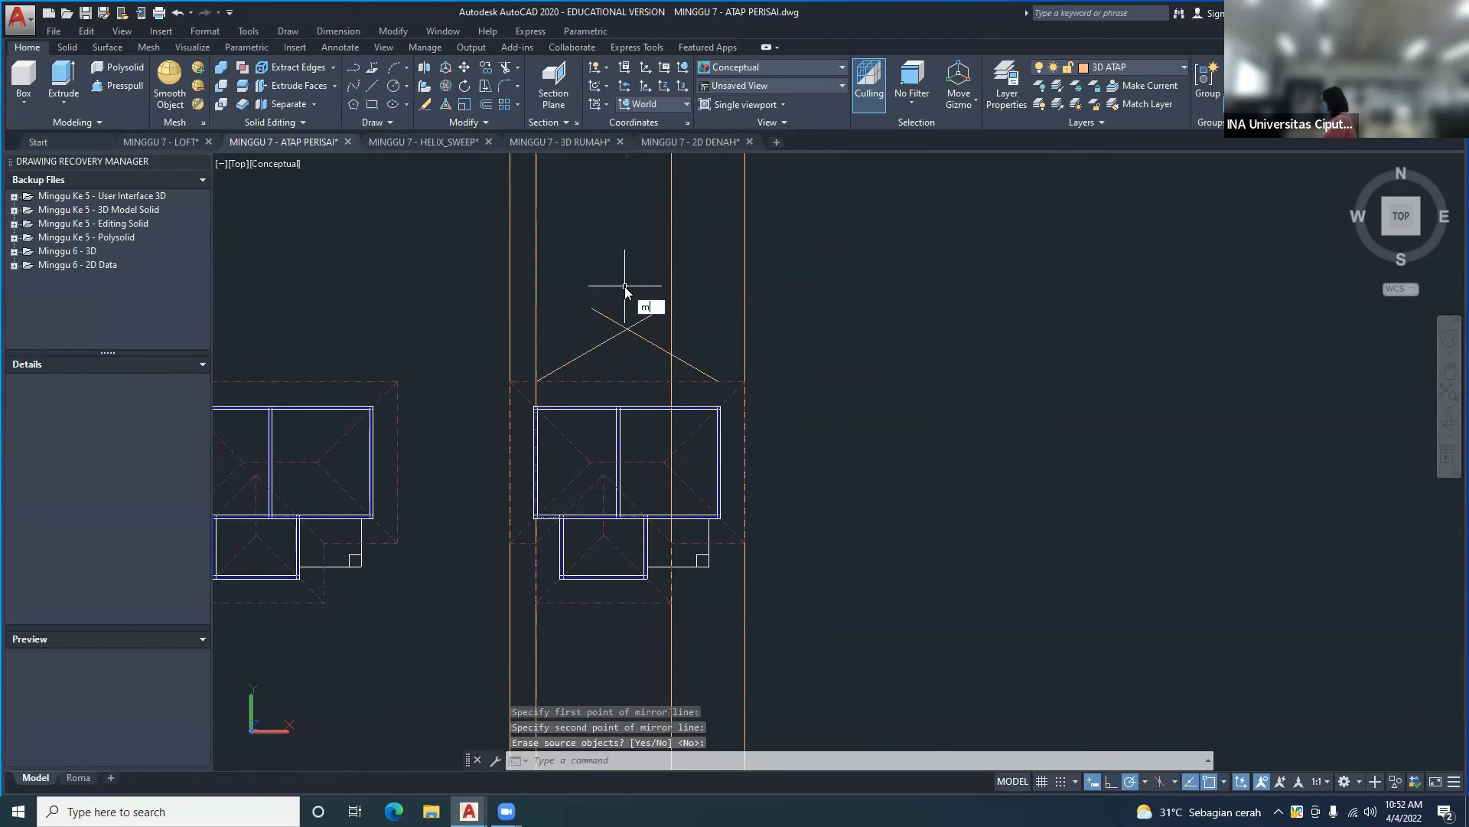
- Move the mirrored slope line so its lower end meets the wing's right construction line at the upper roof edge
{"action": "type", "text": "m"}
{"action": "key", "text": "Return"}
{"action": "key", "text": "Return"}
{"action": "left_click", "coordinate": [710, 376]}
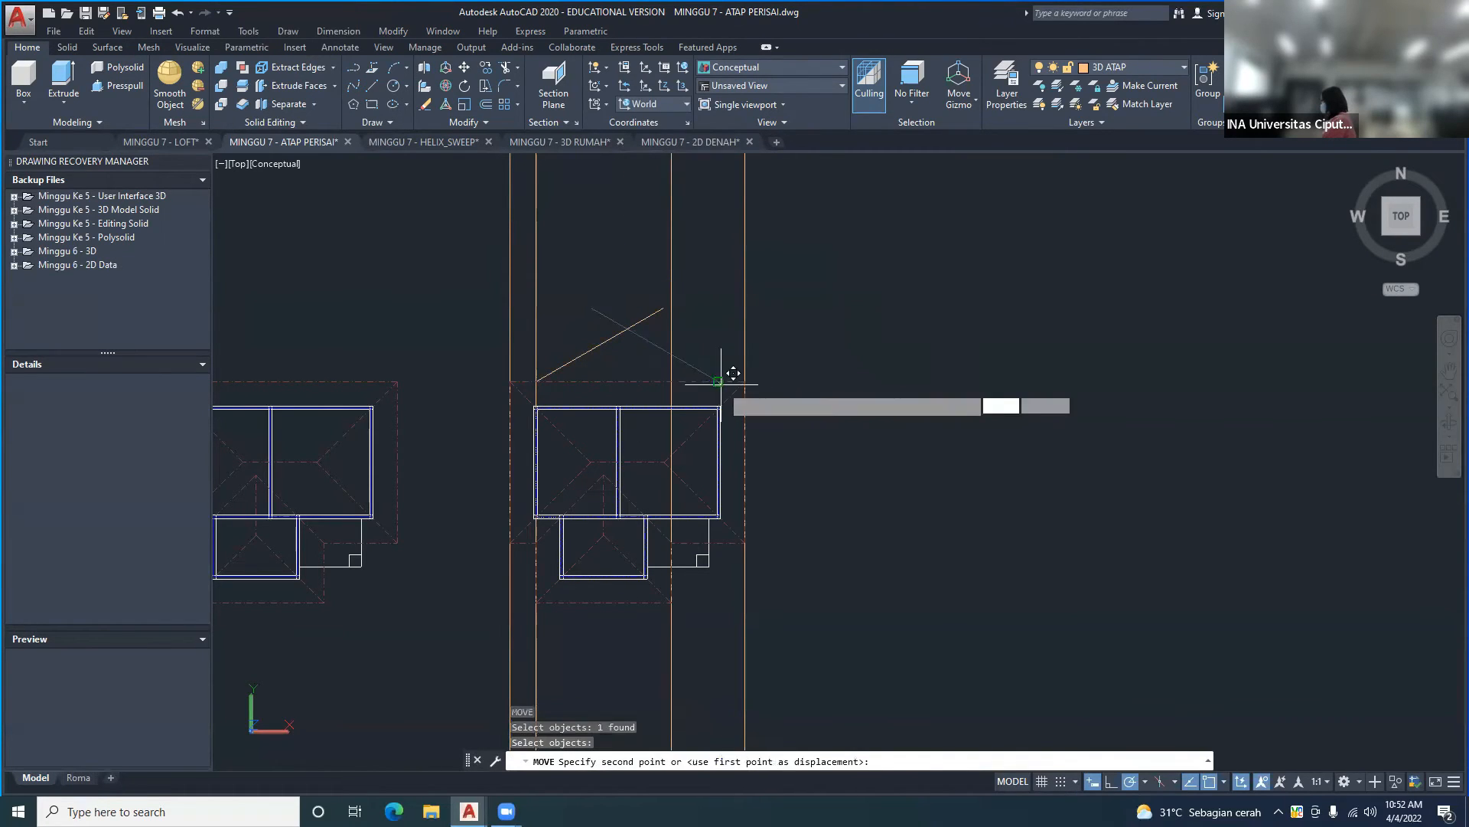
{"action": "left_click", "coordinate": [677, 381]}
{"action": "key", "text": "Return"}
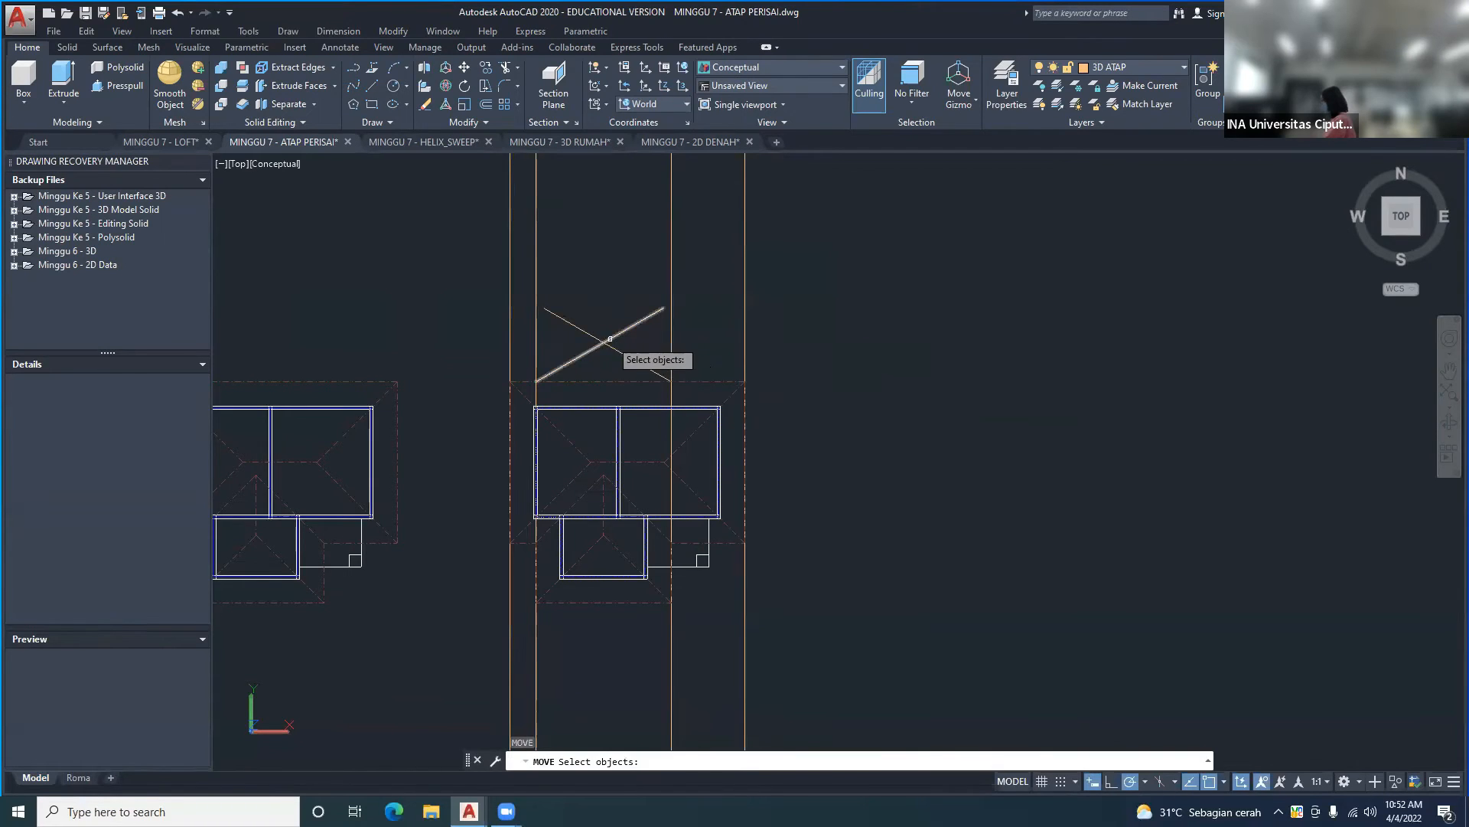
{"action": "key", "text": "Escape"}
- Trim the two slope lines above their intersection to form the wing's gable-shaped profile
{"action": "key", "text": "Return"}
{"action": "left_click", "coordinate": [624, 297]}
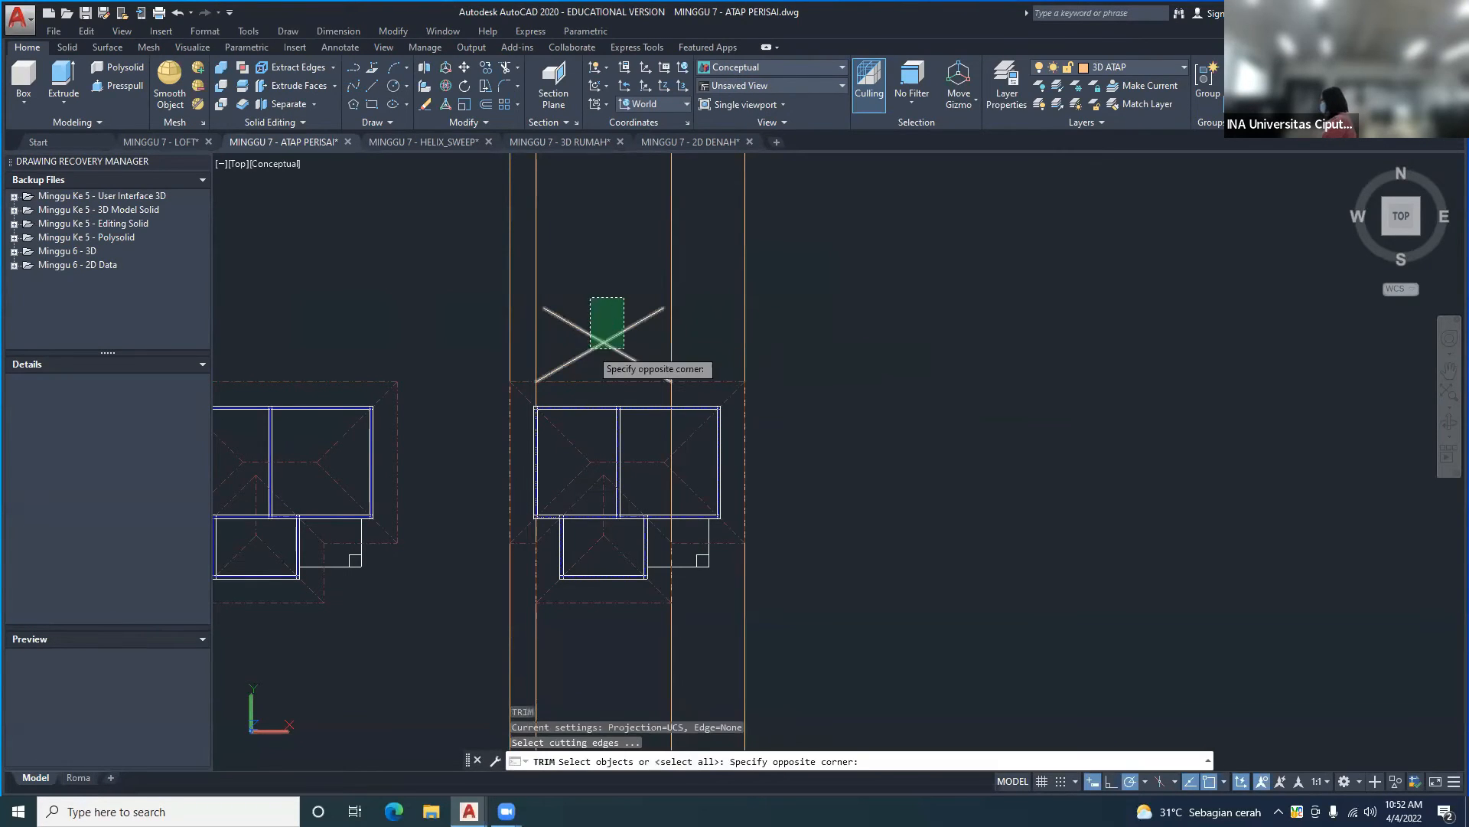
{"action": "left_click", "coordinate": [591, 341]}
{"action": "key", "text": "Return"}
{"action": "left_click", "coordinate": [626, 312]}
{"action": "left_click", "coordinate": [613, 318]}
{"action": "left_click", "coordinate": [601, 312]}
{"action": "left_click", "coordinate": [574, 337]}
{"action": "key", "text": "Return"}
- Copy the dashed edges and hip lines of the roof outline's right end to the empty area right of the plan
{"action": "middle_click_drag", "start_coordinate": [635, 330], "coordinate": [655, 316]}
{"action": "type", "text": "c"}
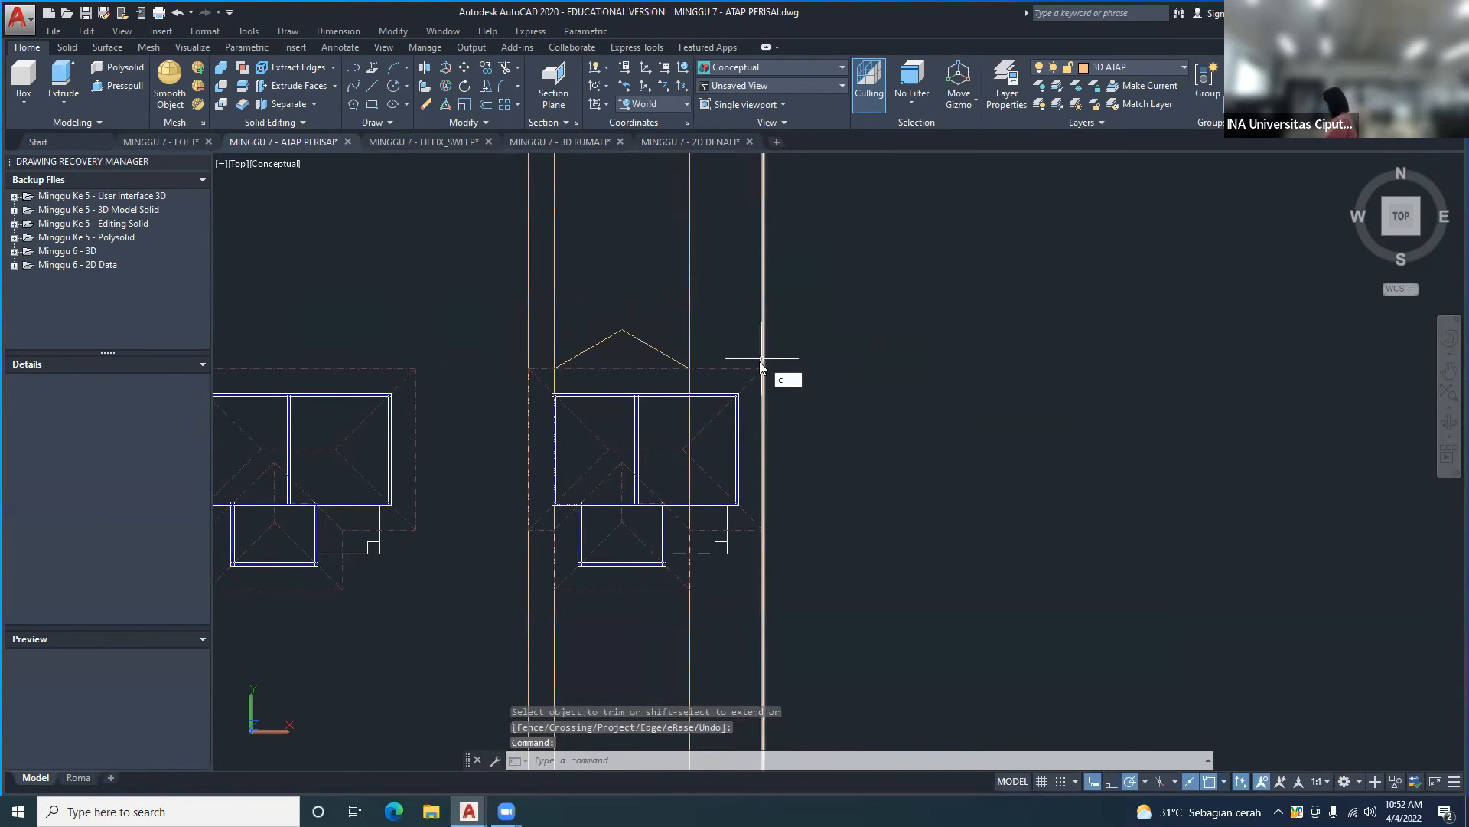
{"action": "type", "text": "t o"}
{"action": "key", "text": "Return"}
{"action": "left_click", "coordinate": [753, 374]}
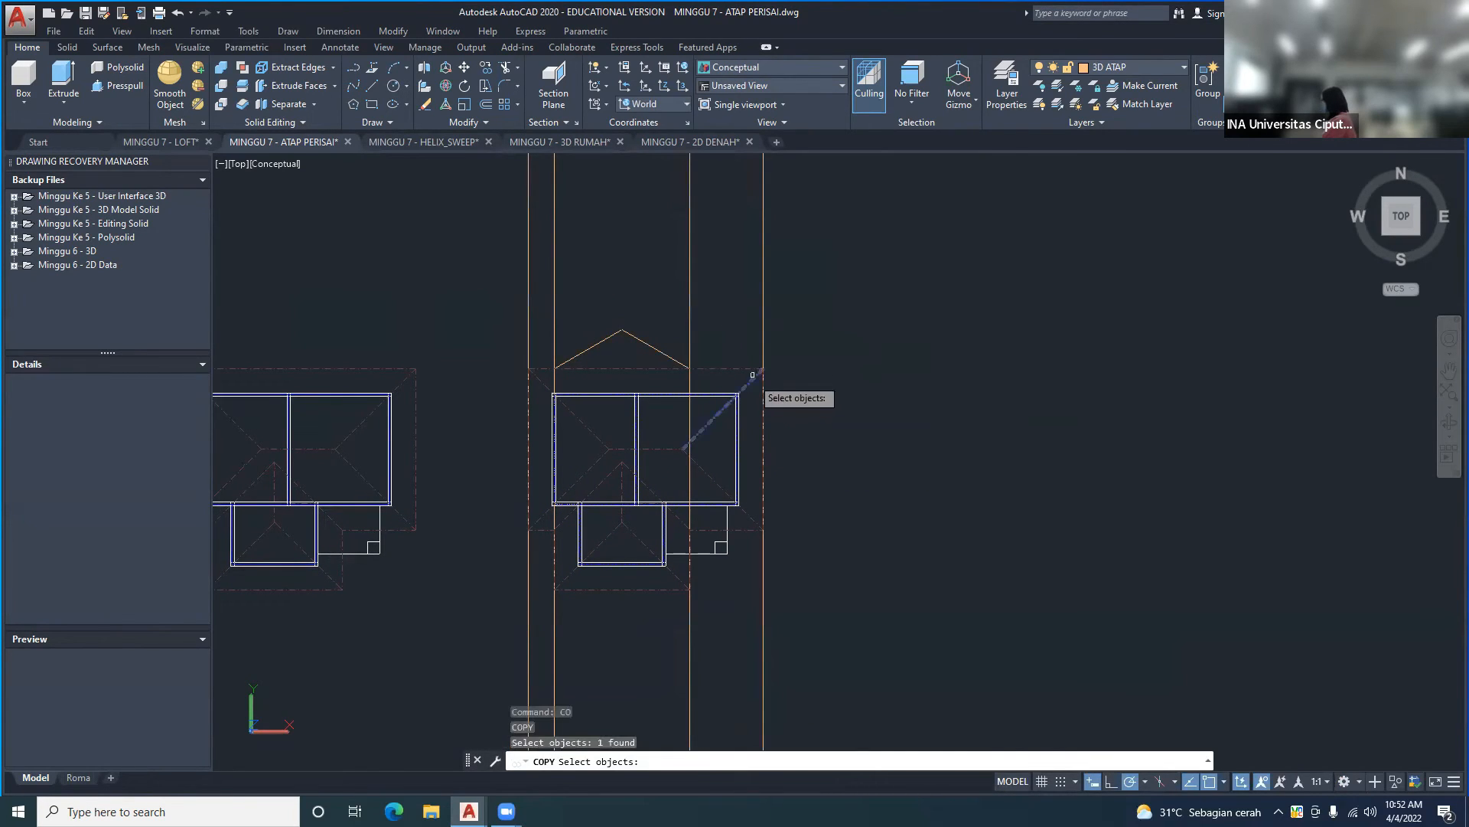
{"action": "left_click", "coordinate": [753, 517]}
{"action": "left_click", "coordinate": [751, 539]}
{"action": "left_click", "coordinate": [743, 510]}
{"action": "left_click", "coordinate": [740, 358]}
{"action": "left_click", "coordinate": [731, 376]}
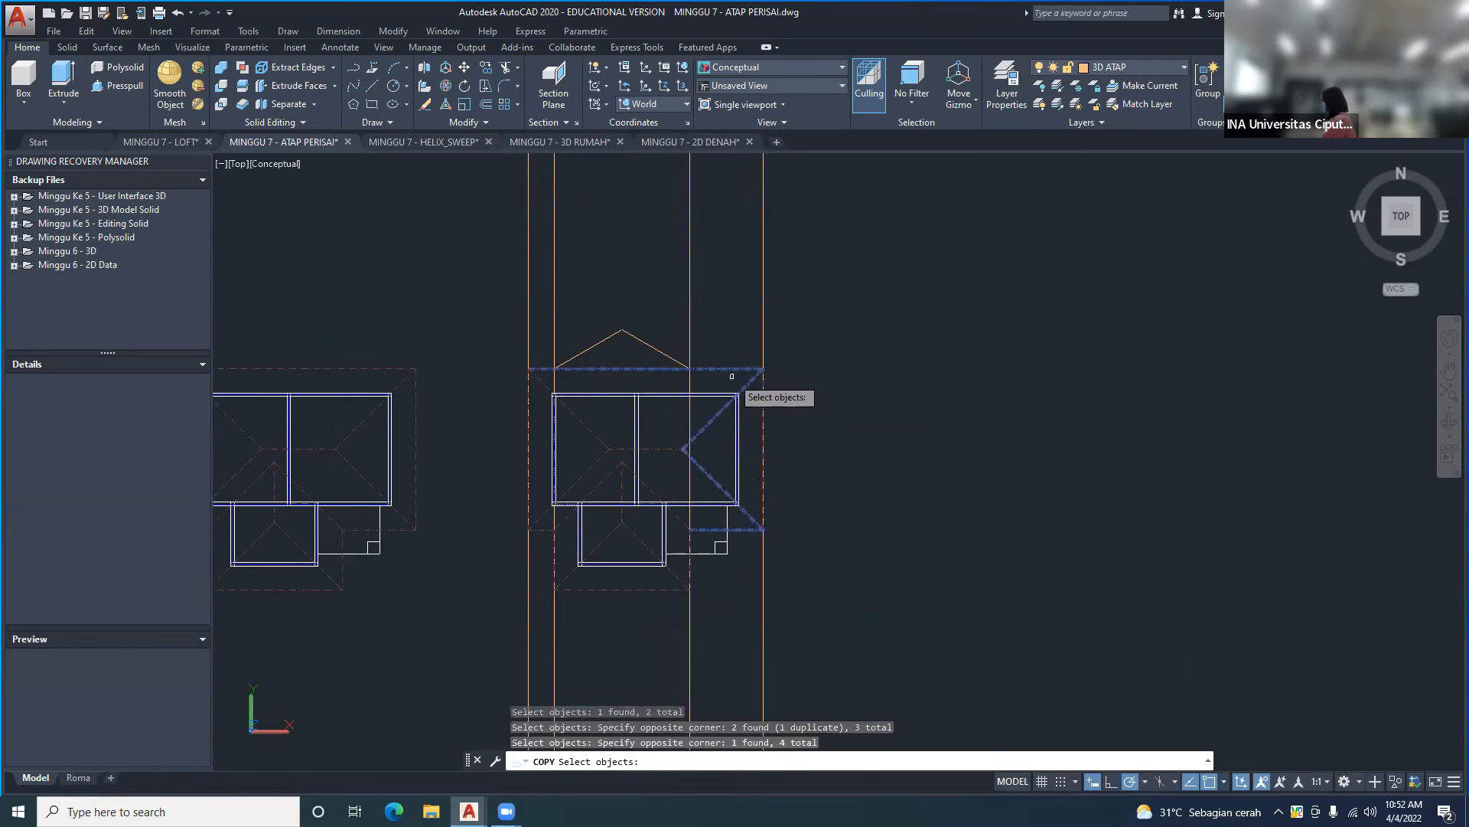
{"action": "left_click", "coordinate": [744, 348]}
{"action": "left_click", "coordinate": [807, 551]}
{"action": "key", "text": "Return"}
{"action": "left_click", "coordinate": [763, 529]}
{"action": "left_click", "coordinate": [1063, 528]}
{"action": "key", "text": "Return"}
- Rotate the copied dashed roof end 90 degrees clockwise so its ridge point faces up
{"action": "type", "text": "ro"}
{"action": "key", "text": "Return"}
{"action": "left_click", "coordinate": [1075, 555]}
{"action": "left_click", "coordinate": [1036, 328]}
{"action": "key", "text": "Return"}
{"action": "left_click", "coordinate": [1061, 452]}
{"action": "left_click", "coordinate": [1070, 556]}
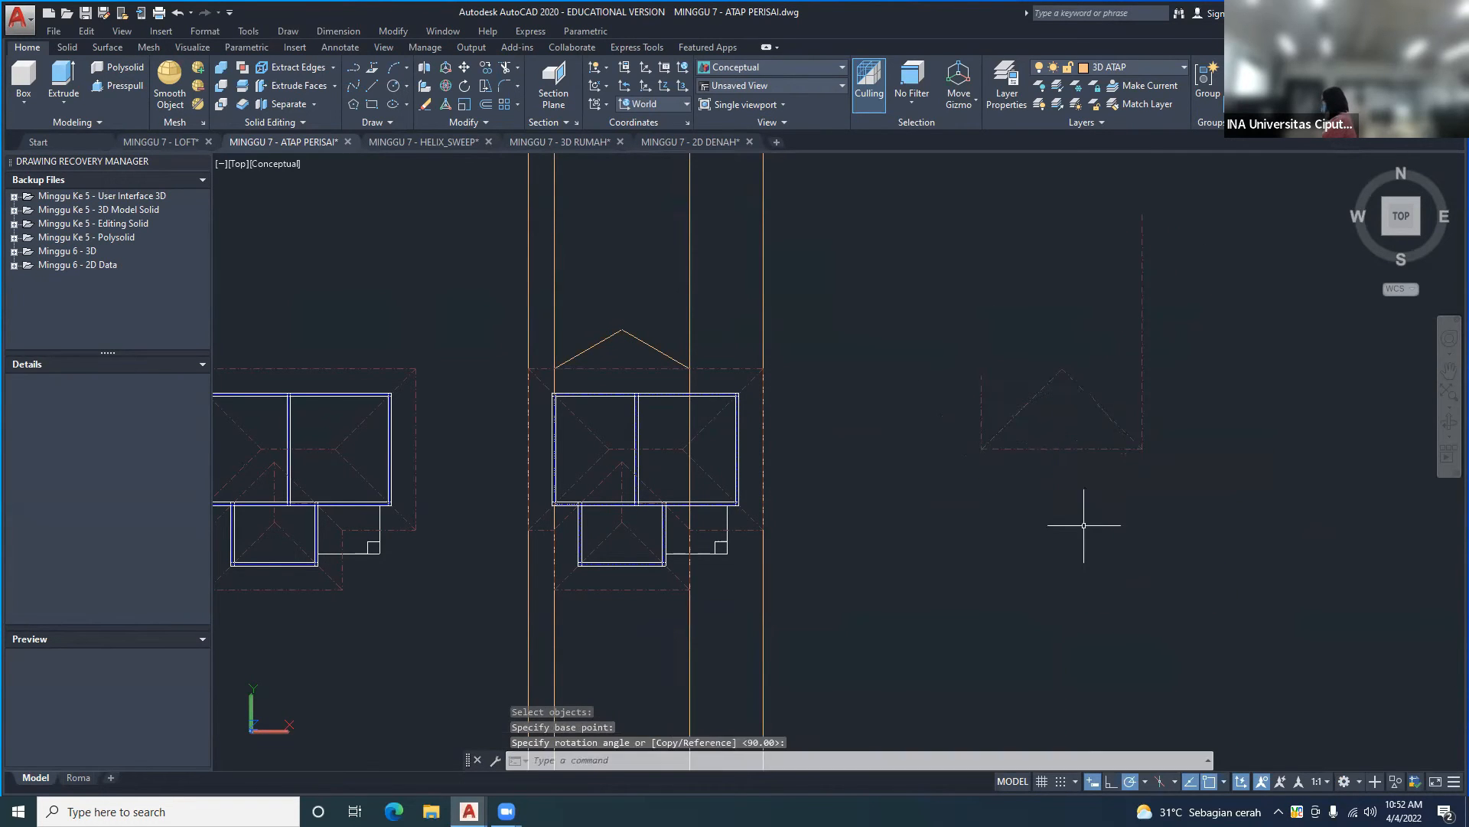
- Draw two crossing slope lines from the lower corners of the rotated roof end, the right one at 150 degrees
{"action": "middle_click_drag", "start_coordinate": [1082, 515], "coordinate": [963, 534]}
{"action": "type", "text": "l"}
{"action": "key", "text": "Return"}
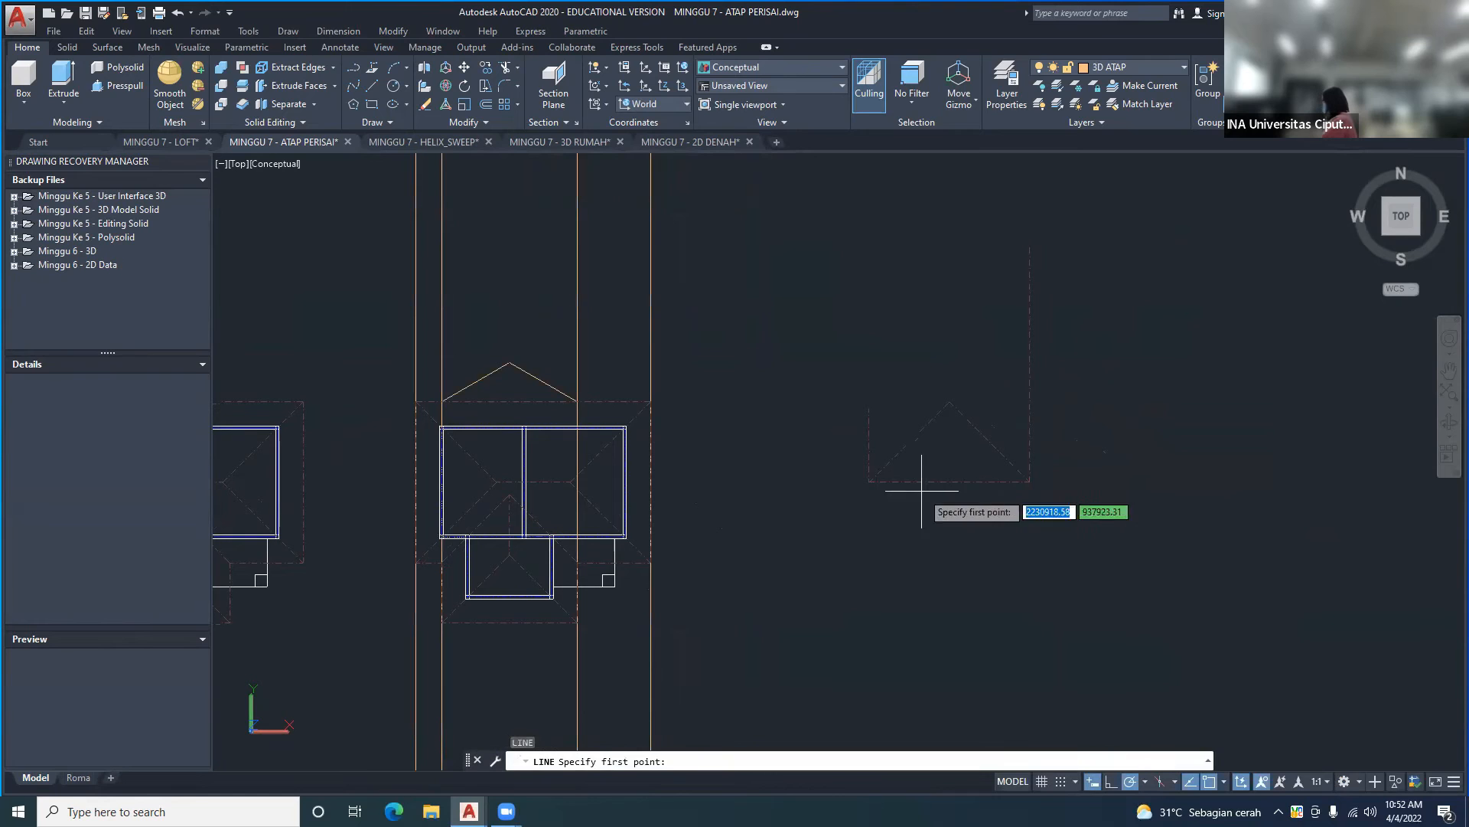
{"action": "left_click", "coordinate": [869, 481]}
{"action": "left_click", "coordinate": [1177, 304]}
{"action": "key", "text": "Return"}
{"action": "key", "text": "Return"}
{"action": "left_click", "coordinate": [1029, 481]}
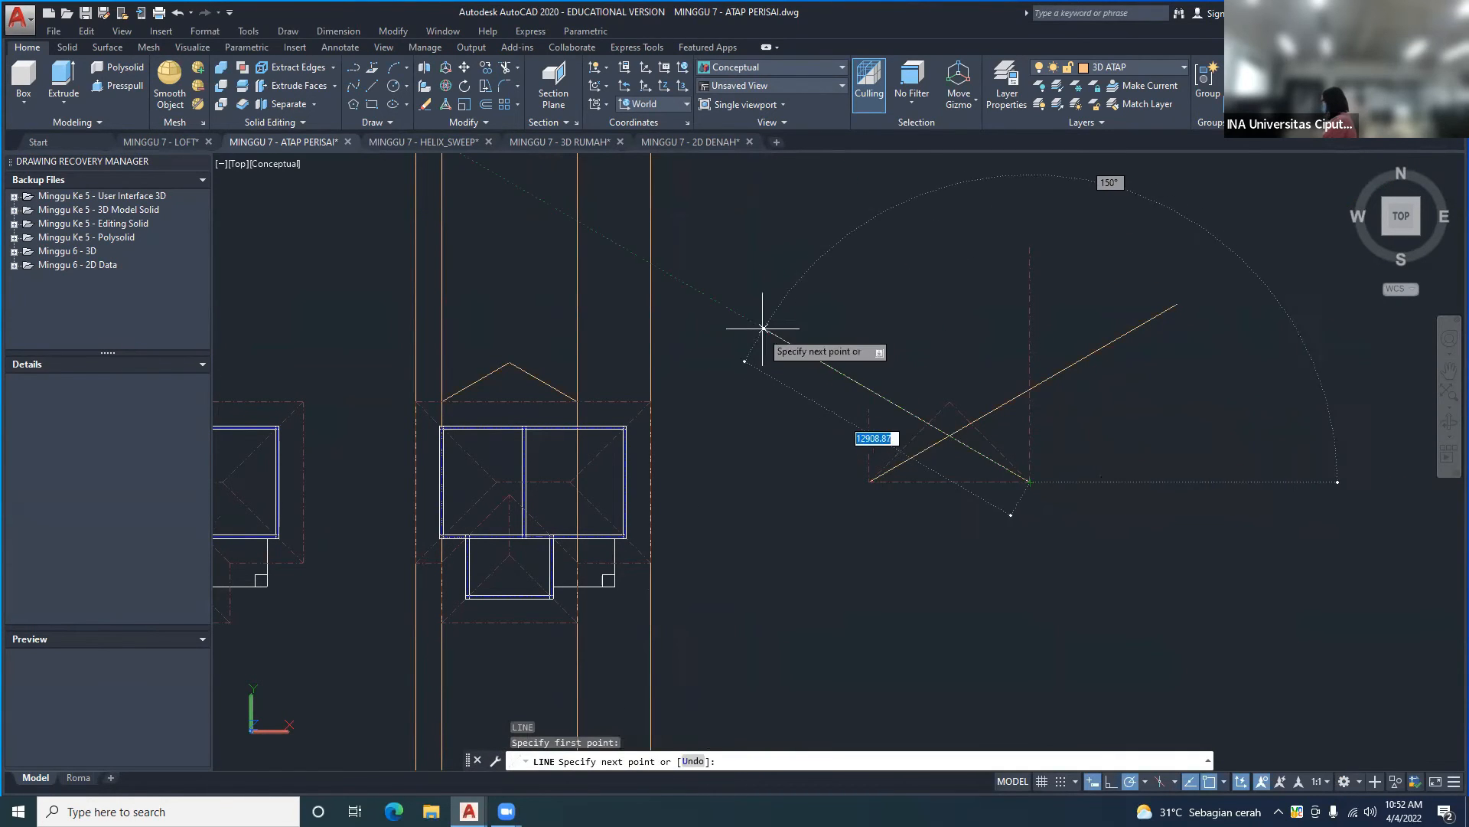
{"action": "left_click", "coordinate": [766, 330]}
{"action": "key", "text": "Return"}
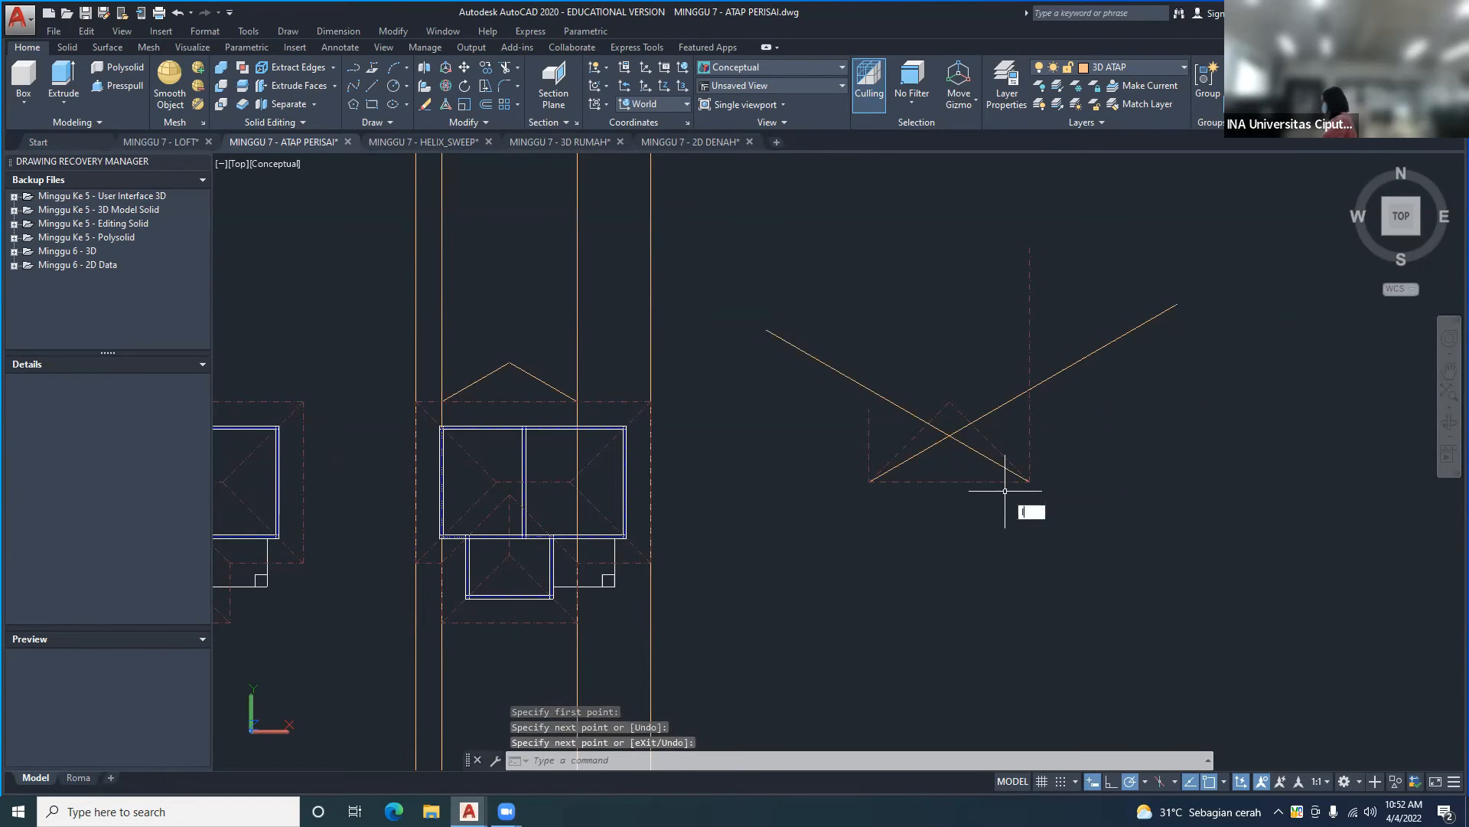
- Draw a vertical height line from the intersection of the two slope lines down to the dashed base
{"action": "key", "text": "Return"}
{"action": "left_click", "coordinate": [949, 435]}
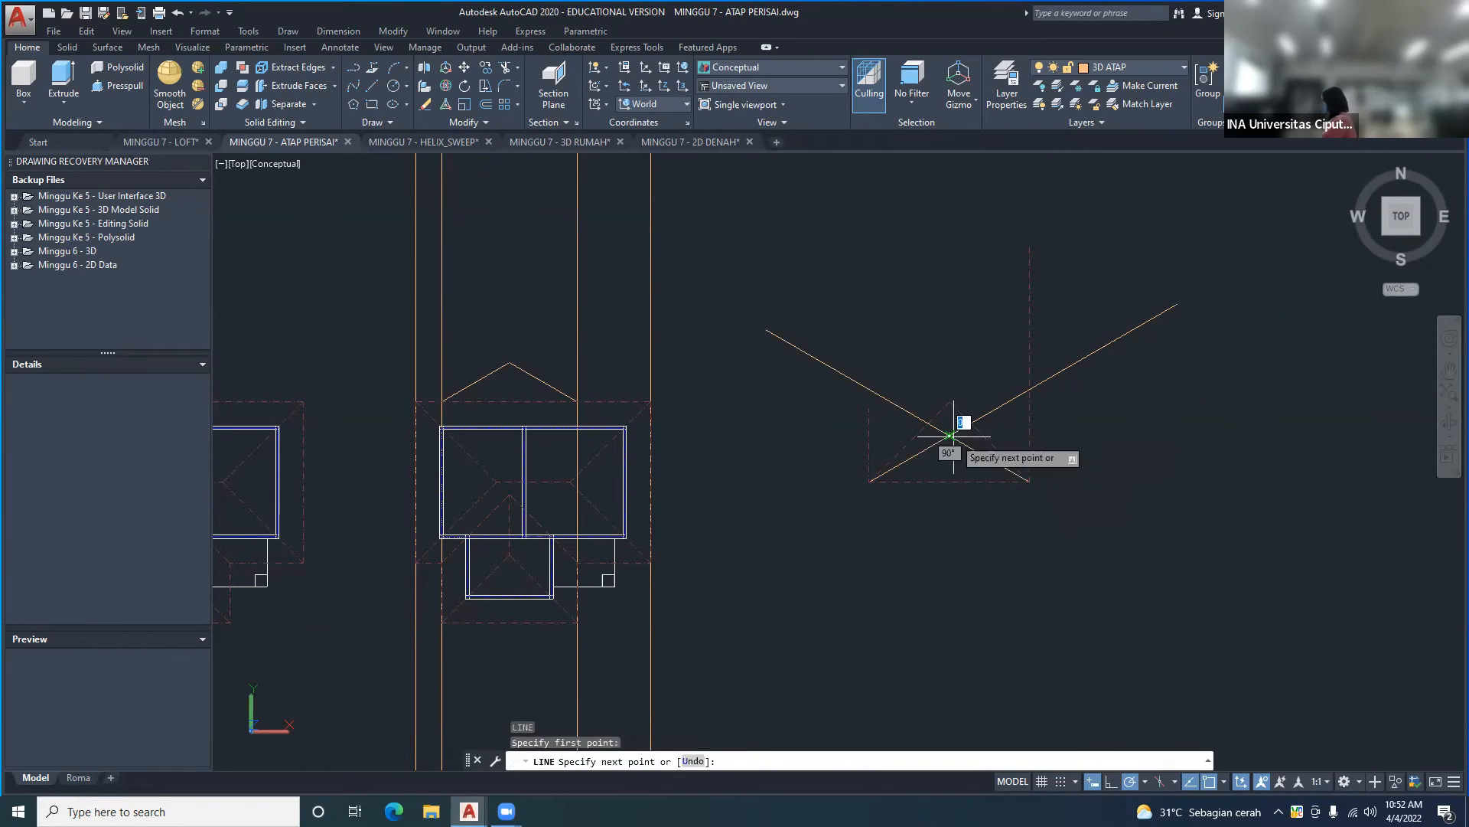
{"action": "left_click", "coordinate": [950, 483]}
{"action": "key", "text": "Return"}
- Move the roof-end construction closer to the plan, aligning its base with the upper dashed roof edge
{"action": "key", "text": "Return"}
{"action": "left_click", "coordinate": [1054, 499]}
{"action": "left_click", "coordinate": [850, 417]}
{"action": "key", "text": "Return"}
{"action": "left_click", "coordinate": [868, 481]}
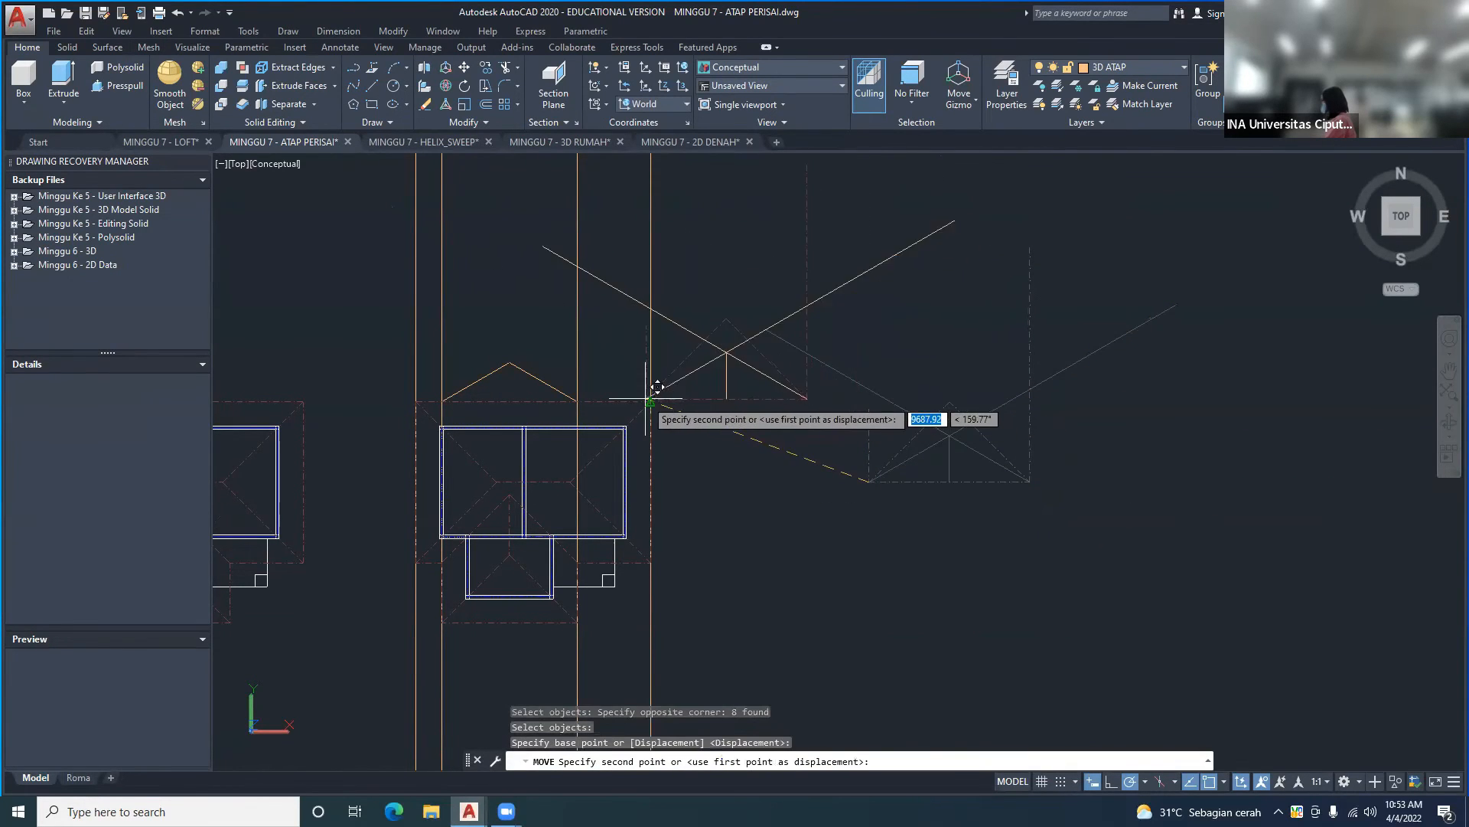
{"action": "left_click", "coordinate": [781, 401]}
{"action": "key", "text": "Escape"}
- Copy the wing profile's right slope line so its lower end sits on the roof outline's upper-right corner
{"action": "middle_click_drag", "start_coordinate": [724, 392], "coordinate": [827, 411]}
{"action": "type", "text": "co"}
{"action": "key", "text": "Return"}
{"action": "left_click", "coordinate": [660, 407]}
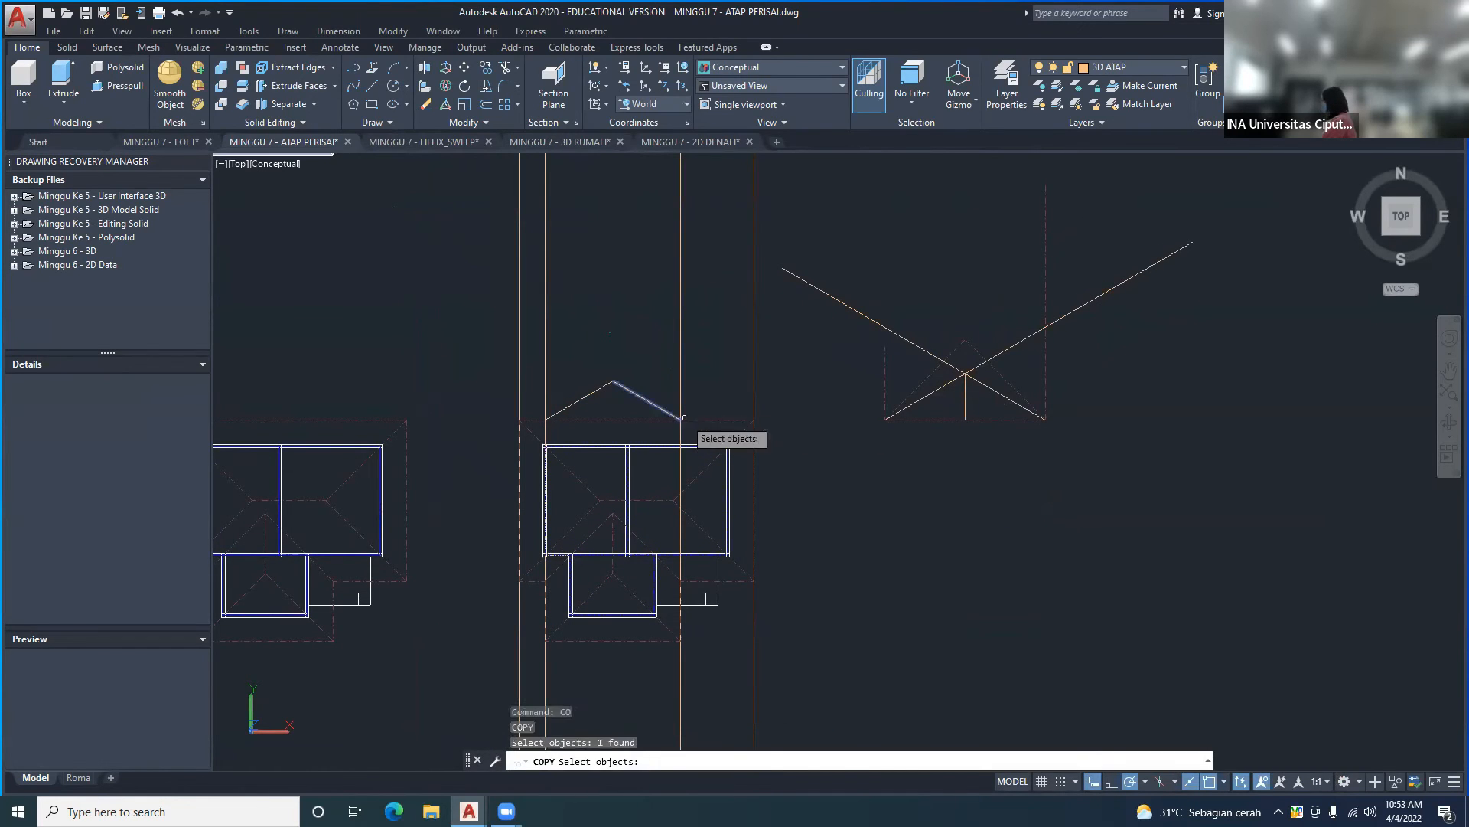
{"action": "key", "text": "Return"}
{"action": "left_click", "coordinate": [679, 420]}
{"action": "left_click", "coordinate": [754, 420]}
{"action": "key", "text": "Return"}
- Copy the wing profile's left slope line so its lower end sits on the roof outline's upper-left corner
{"action": "key", "text": "Return"}
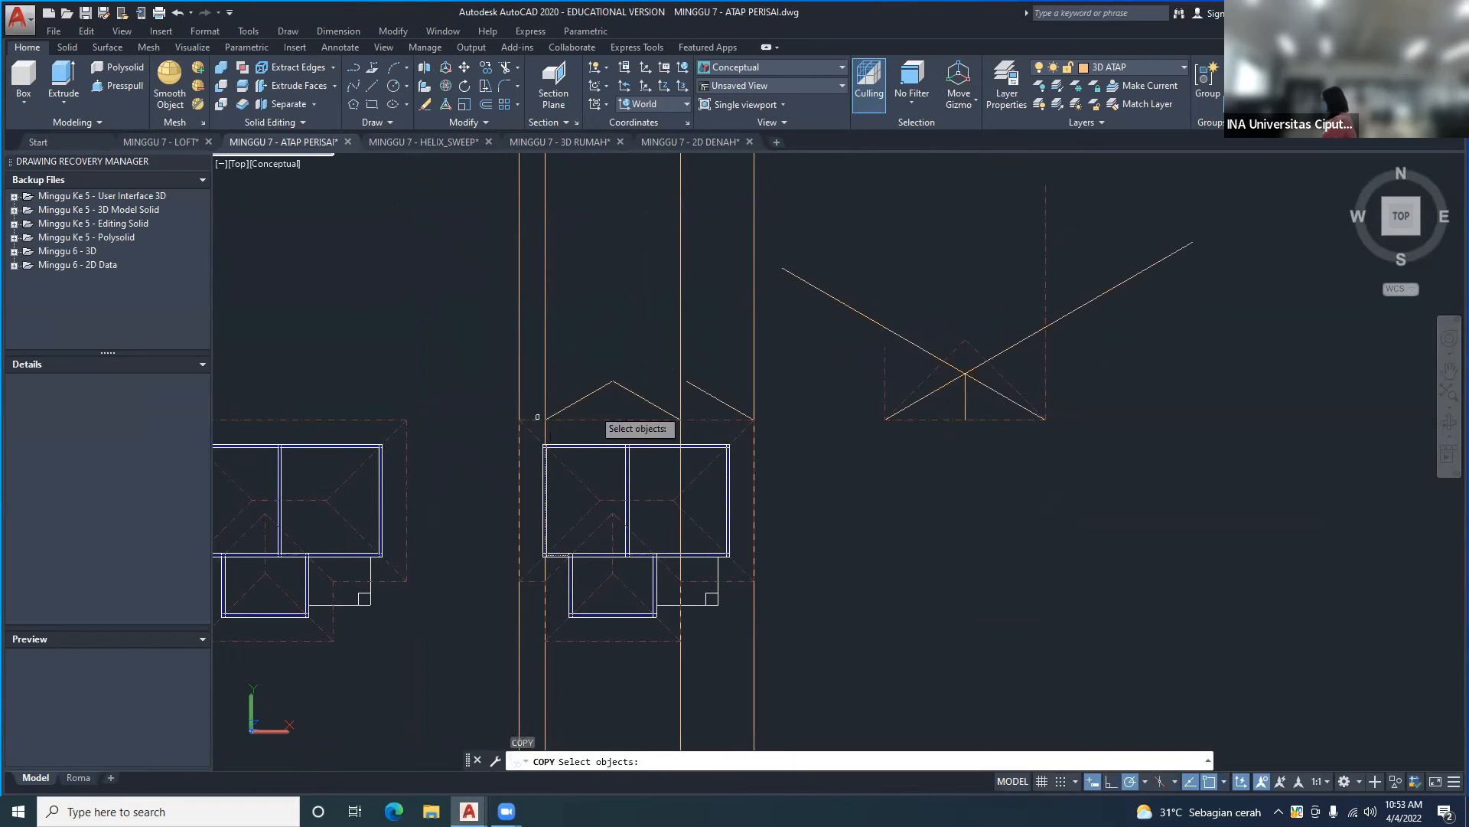
{"action": "key", "text": "Return"}
{"action": "left_click", "coordinate": [546, 419]}
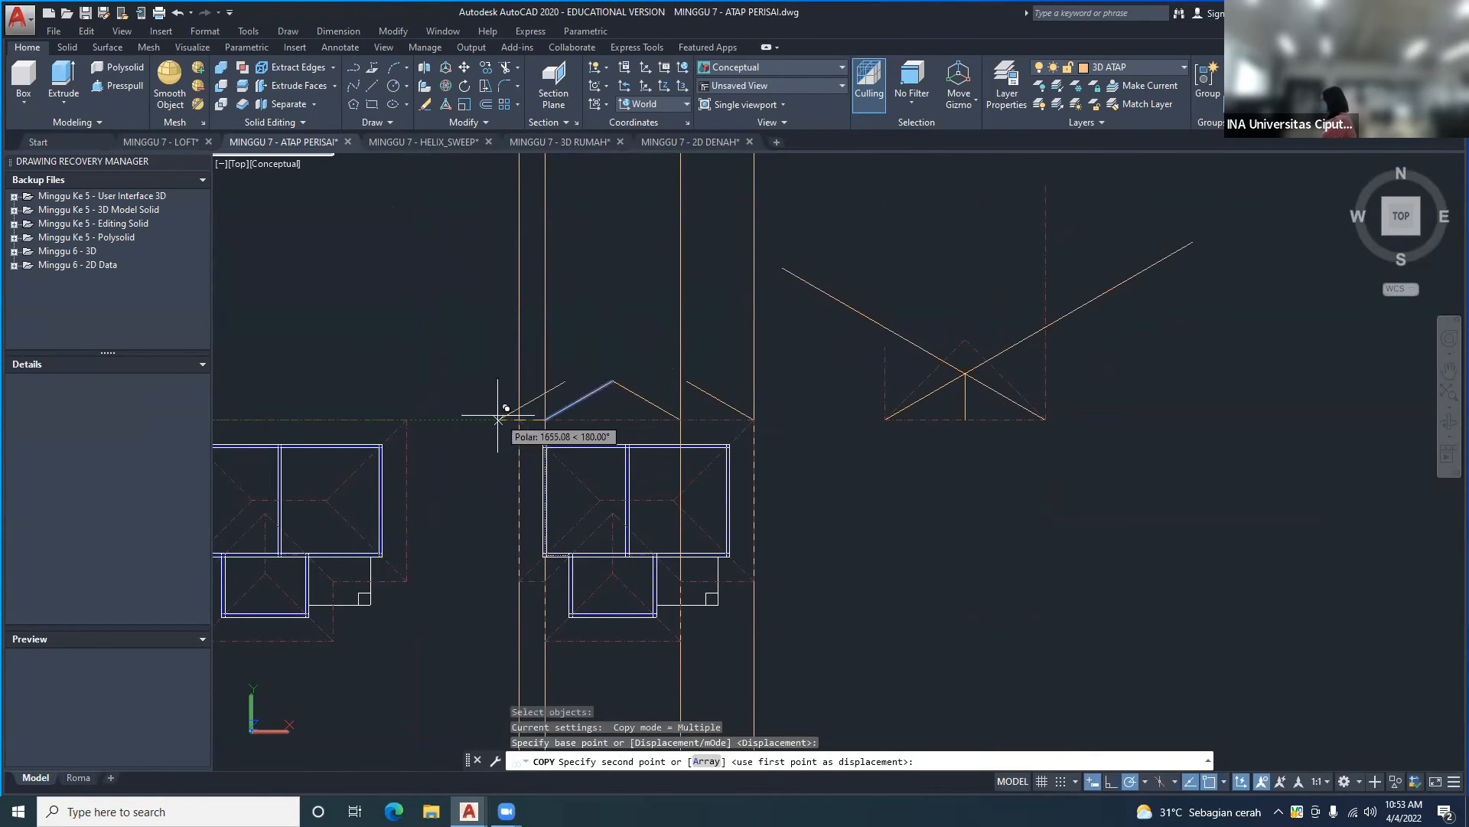
{"action": "left_click", "coordinate": [519, 420]}
{"action": "key", "text": "Return"}
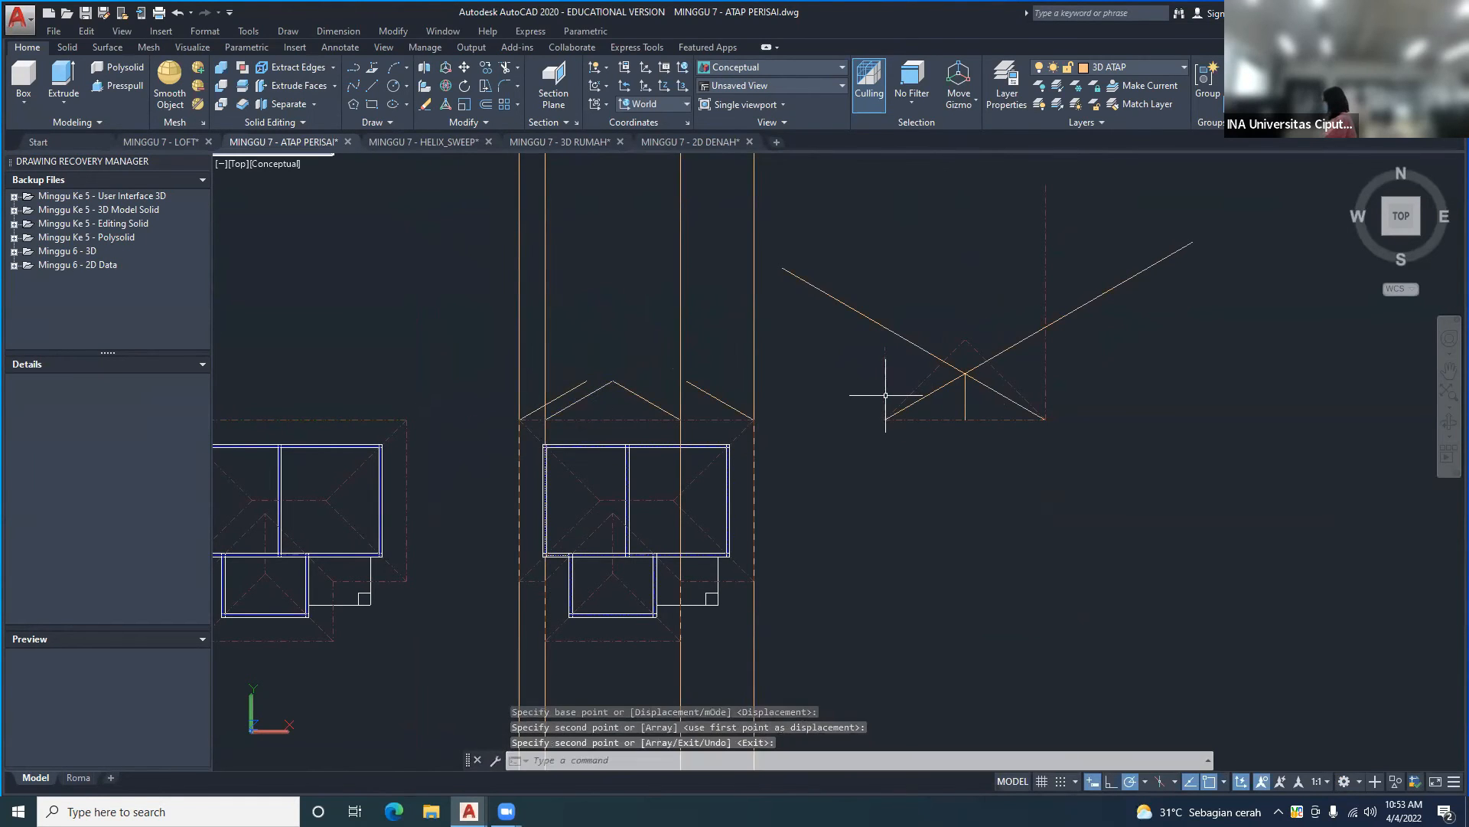
- Draw a horizontal construction line through the intersection of the two slope lines in the roof-end construction
{"action": "left_click", "coordinate": [288, 30]}
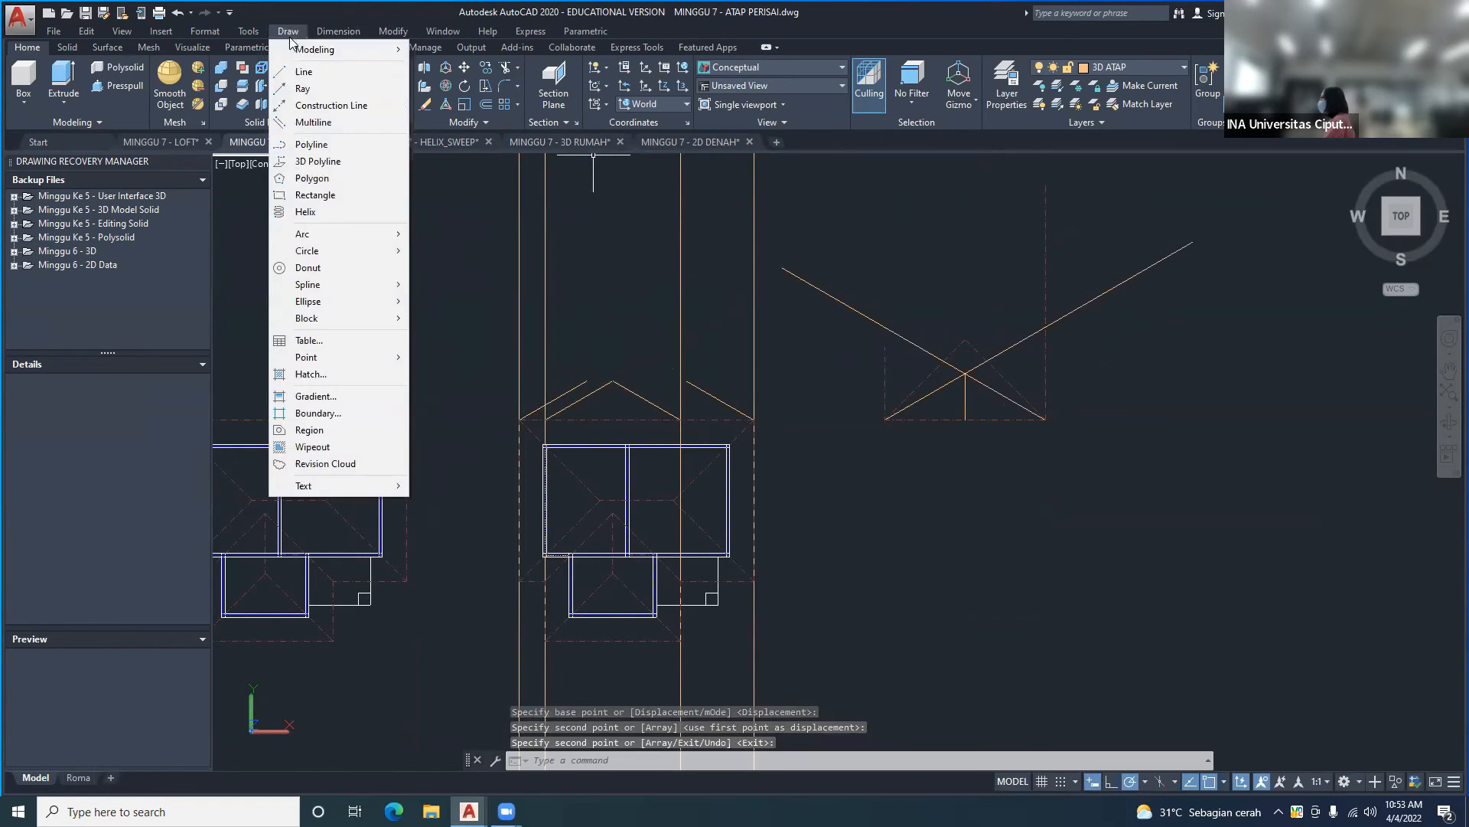
{"action": "left_click", "coordinate": [327, 106]}
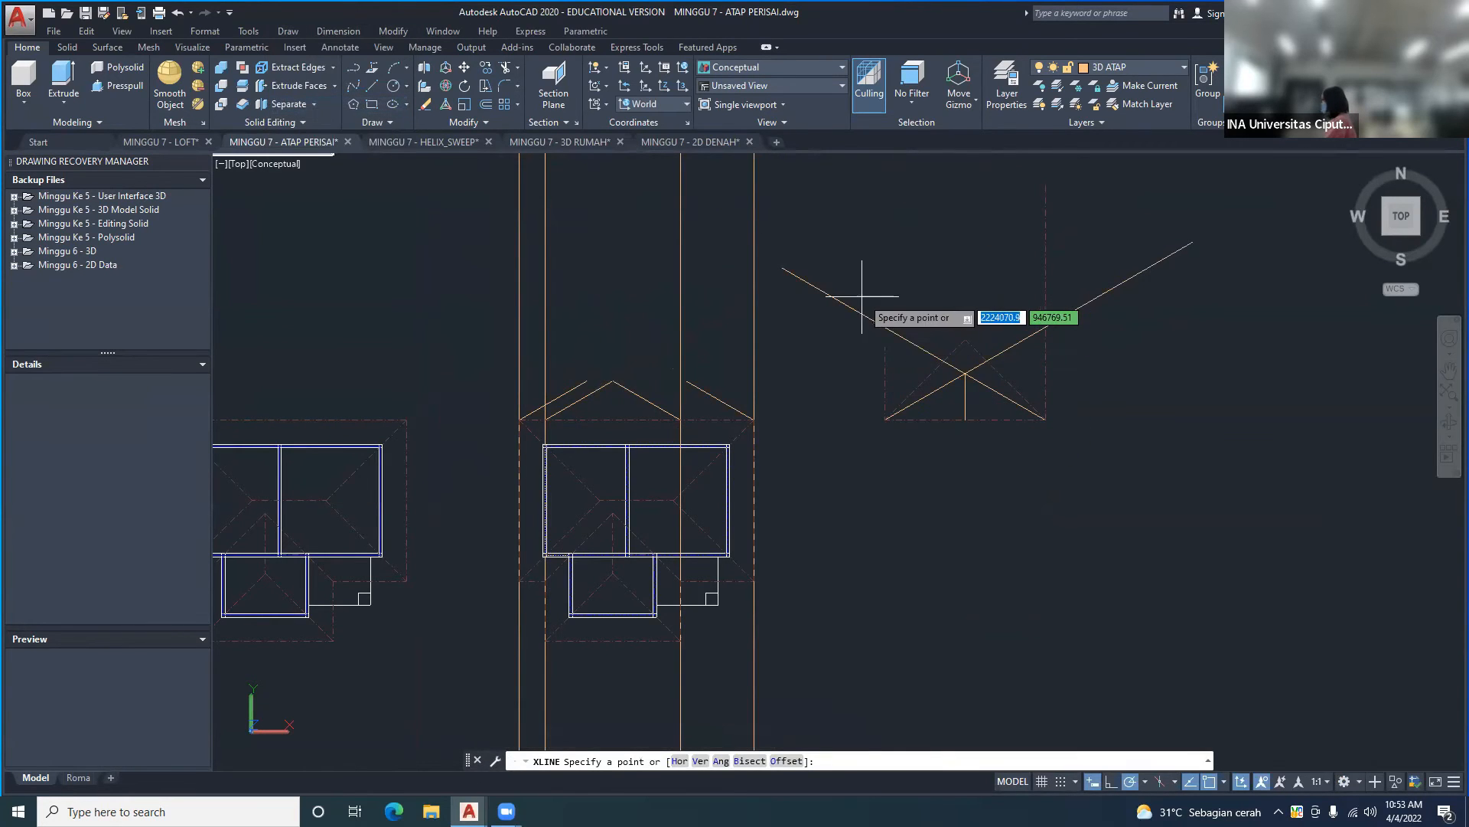
{"action": "right_click", "coordinate": [864, 300]}
{"action": "left_click", "coordinate": [897, 382]}
{"action": "left_click", "coordinate": [966, 383]}
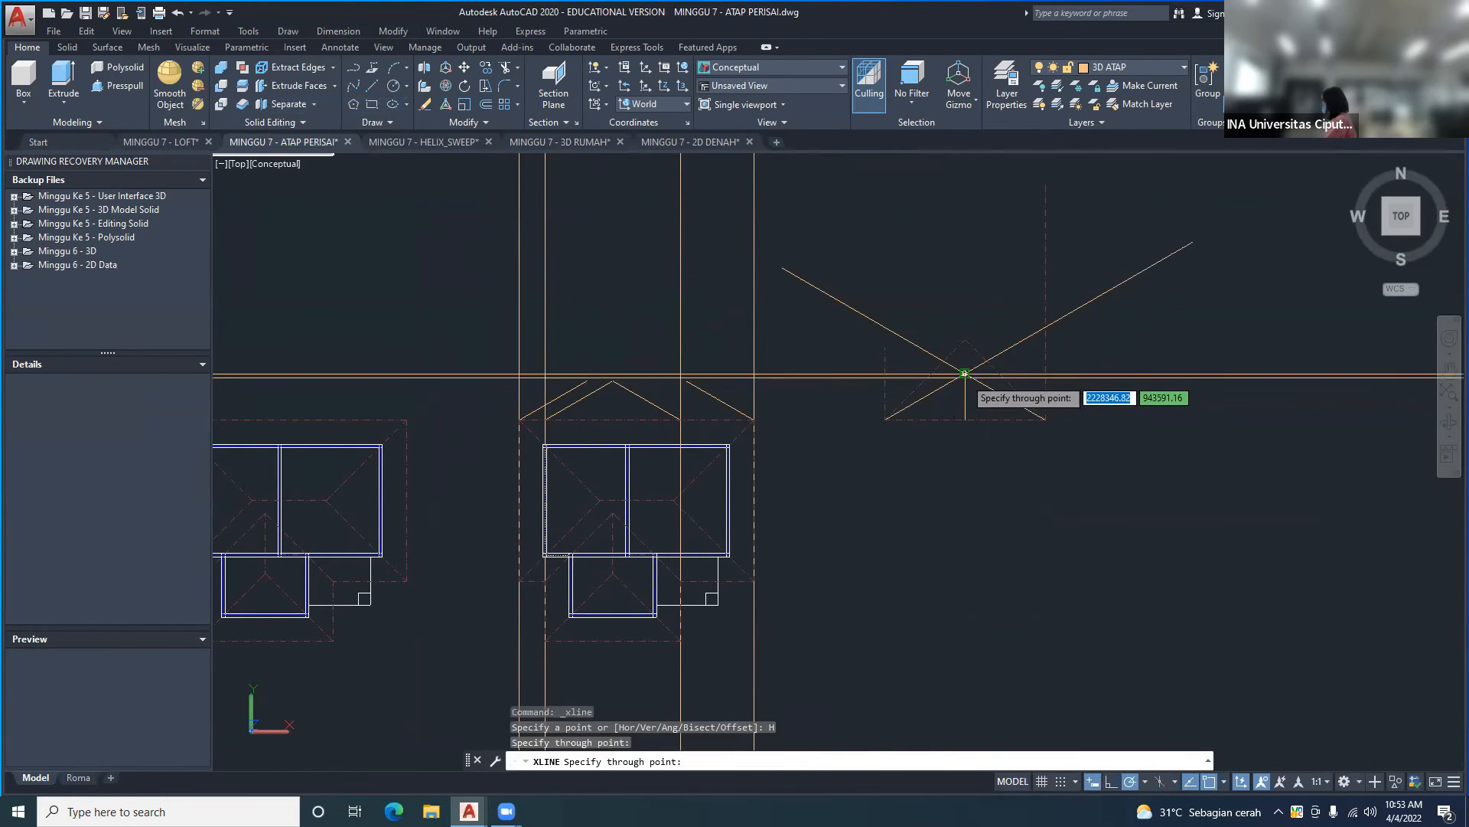
{"action": "key", "text": "Escape"}
- Fillet the main roof's copied slope lines with the horizontal construction line at radius 0 to form the flat ridge
{"action": "scroll", "coordinate": [626, 386], "scroll_direction": "up", "scroll_amount": 3}
{"action": "type", "text": "f"}
{"action": "key", "text": "Return"}
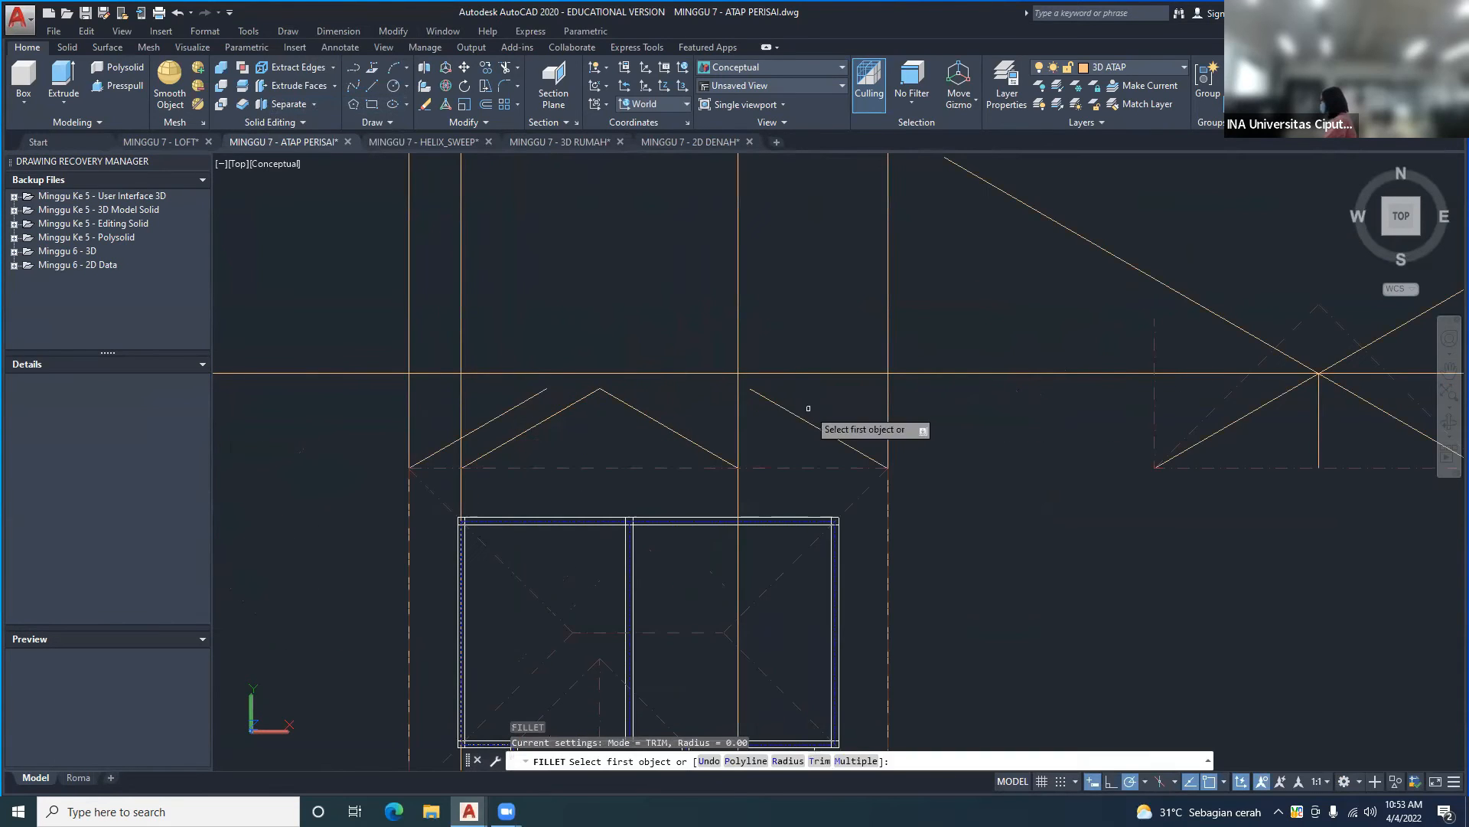
{"action": "left_click", "coordinate": [790, 414]}
{"action": "left_click", "coordinate": [677, 374]}
{"action": "right_click", "coordinate": [534, 318]}
{"action": "left_click", "coordinate": [570, 328]}
{"action": "left_click", "coordinate": [576, 374]}
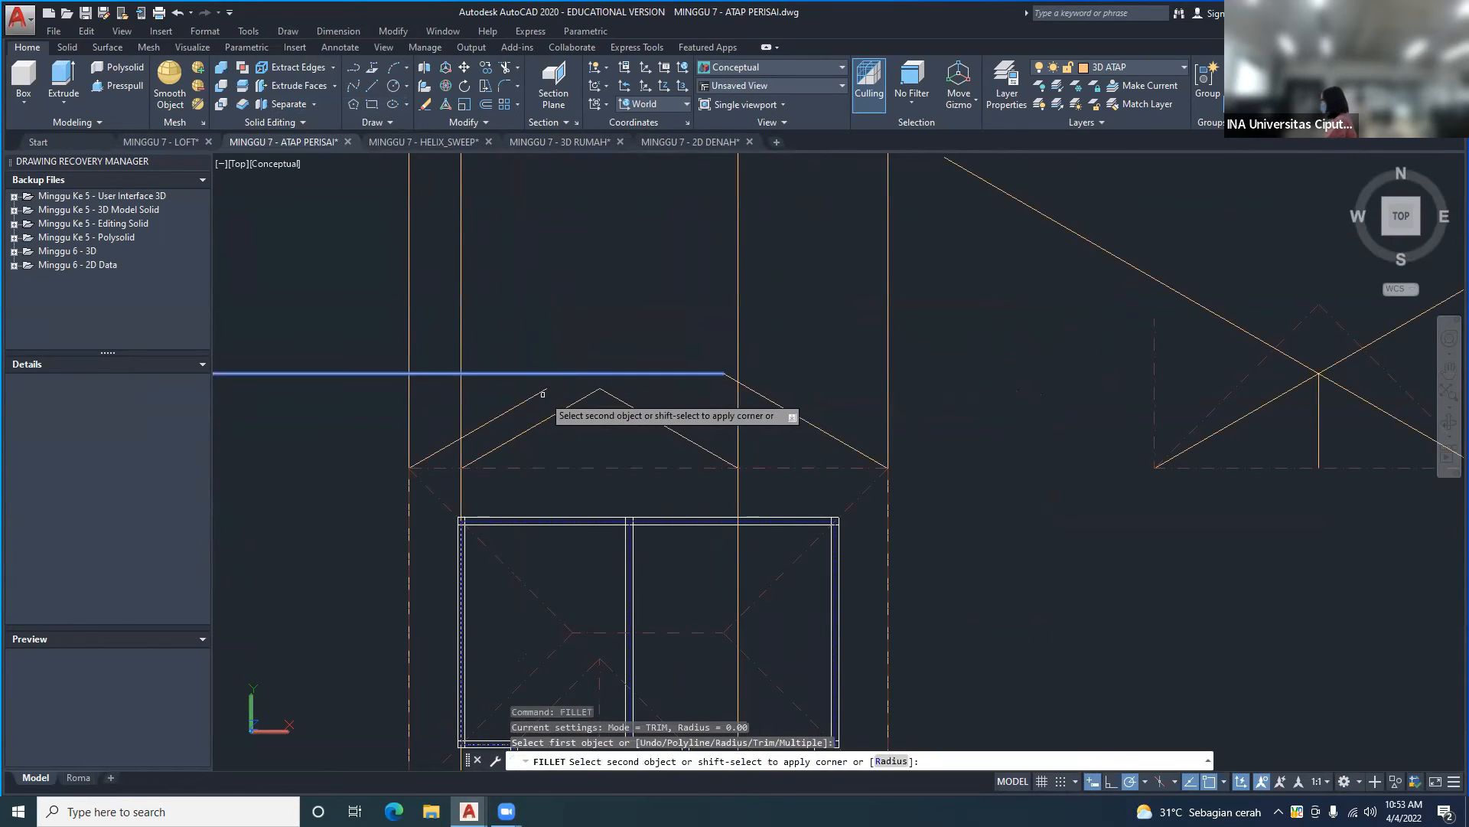
{"action": "key", "text": "Escape"}
{"action": "key", "text": "Escape"}
- Erase the roof-end construction beside the plan and the vertical construction lines running through the plan
{"action": "scroll", "coordinate": [607, 387], "scroll_direction": "down", "scroll_amount": 3}
{"action": "left_click", "coordinate": [984, 501]}
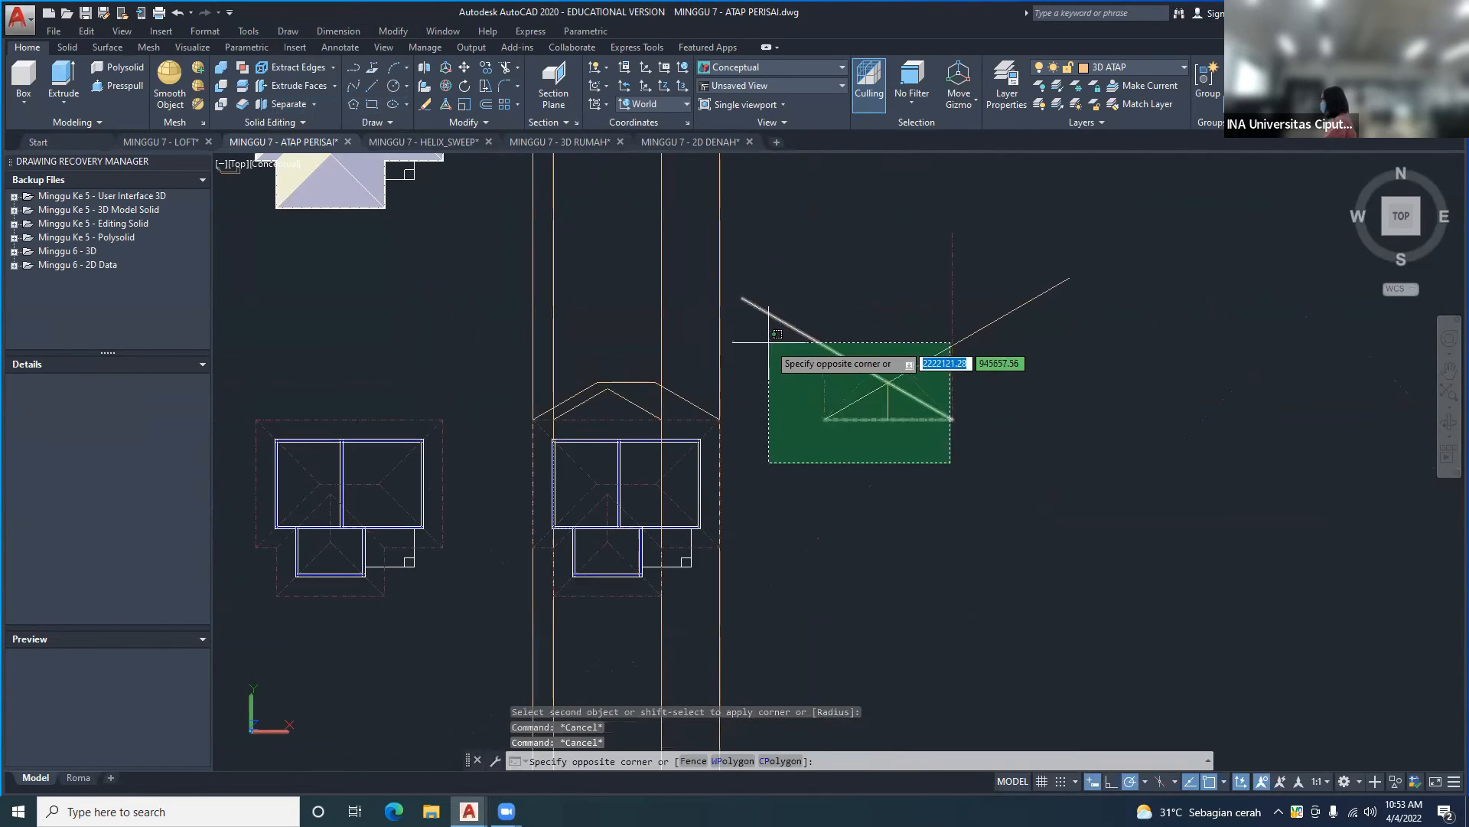
{"action": "left_click", "coordinate": [788, 325]}
{"action": "key", "text": "Delete"}
{"action": "left_click", "coordinate": [803, 286]}
{"action": "left_click", "coordinate": [459, 236]}
{"action": "key", "text": "Delete"}
{"action": "left_click", "coordinate": [402, 219]}
{"action": "left_click", "coordinate": [321, 184]}
{"action": "key", "text": "Delete"}
{"action": "scroll", "coordinate": [672, 410], "scroll_direction": "up", "scroll_amount": 3}
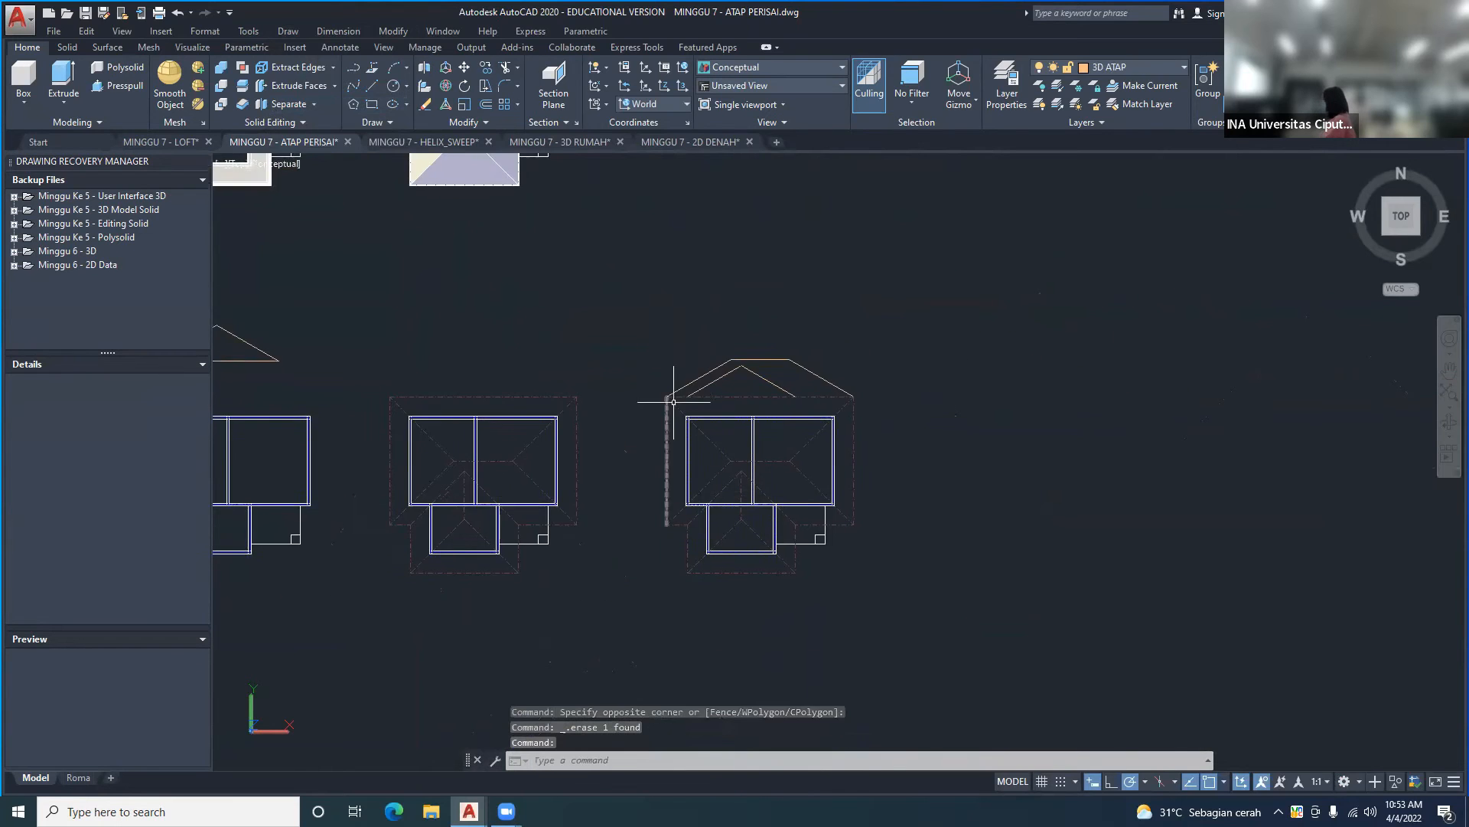
- Draw a base line from the roof outline's upper-left corner to its upper-right corner
{"action": "type", "text": "l"}
{"action": "key", "text": "Return"}
{"action": "left_click", "coordinate": [658, 391]}
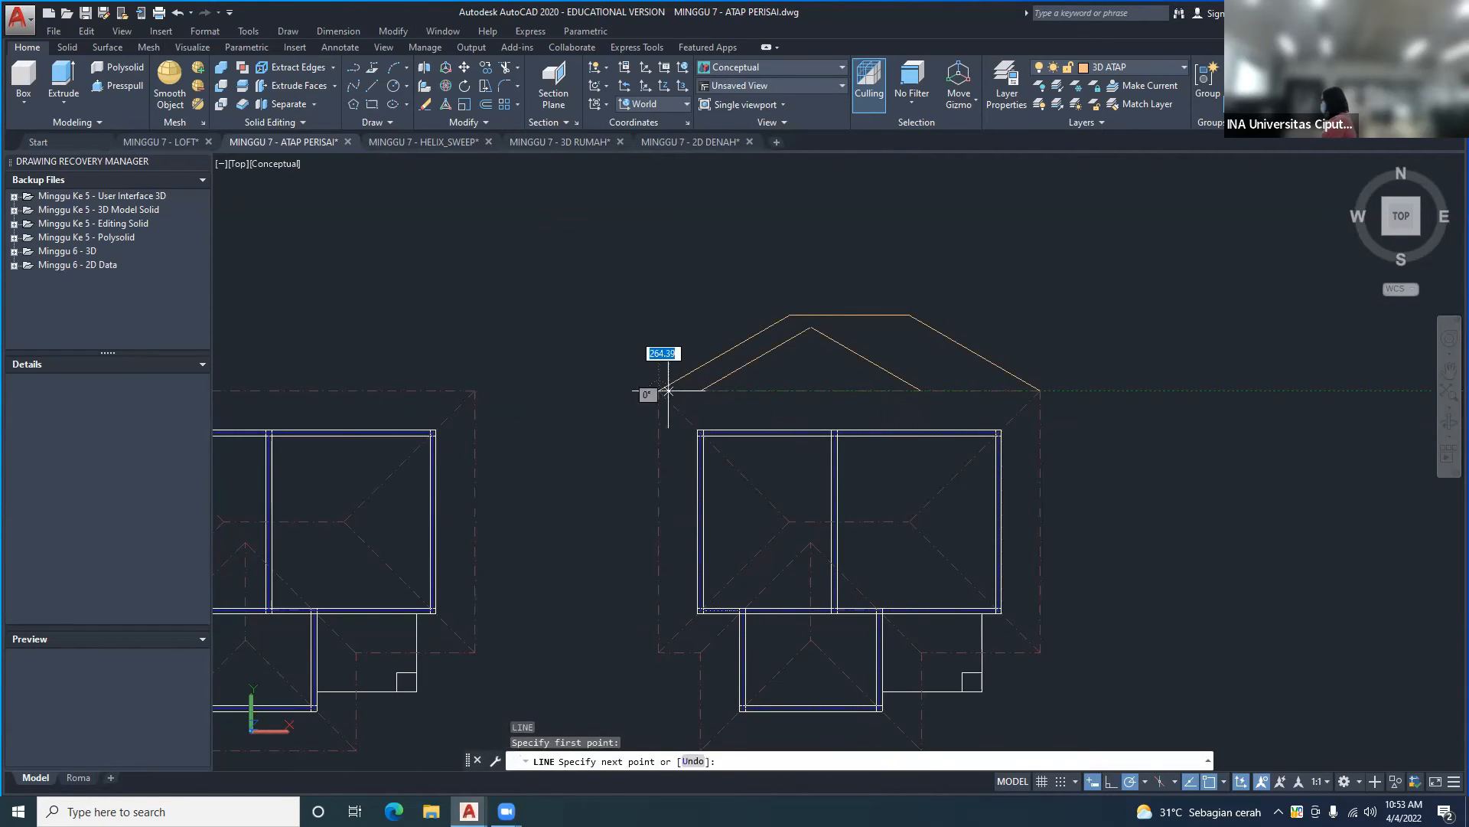
{"action": "left_click", "coordinate": [1045, 392]}
{"action": "key", "text": "Return"}
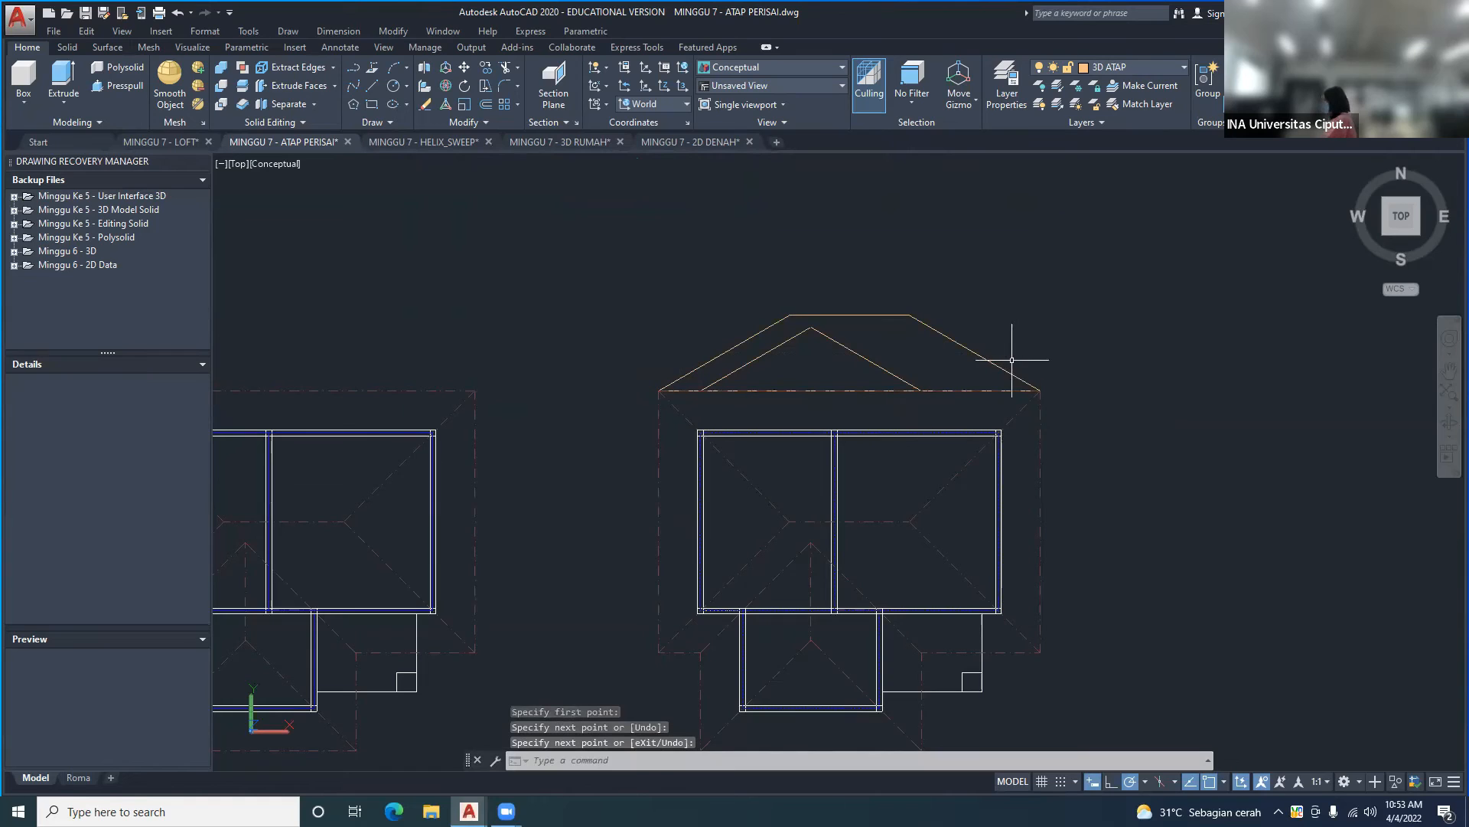
- Move the main and wing roof profiles with their dashed base straight up, clear of the plan
{"action": "type", "text": "n"}
{"action": "key", "text": "Return"}
{"action": "left_click", "coordinate": [1011, 359]}
{"action": "left_click", "coordinate": [735, 345]}
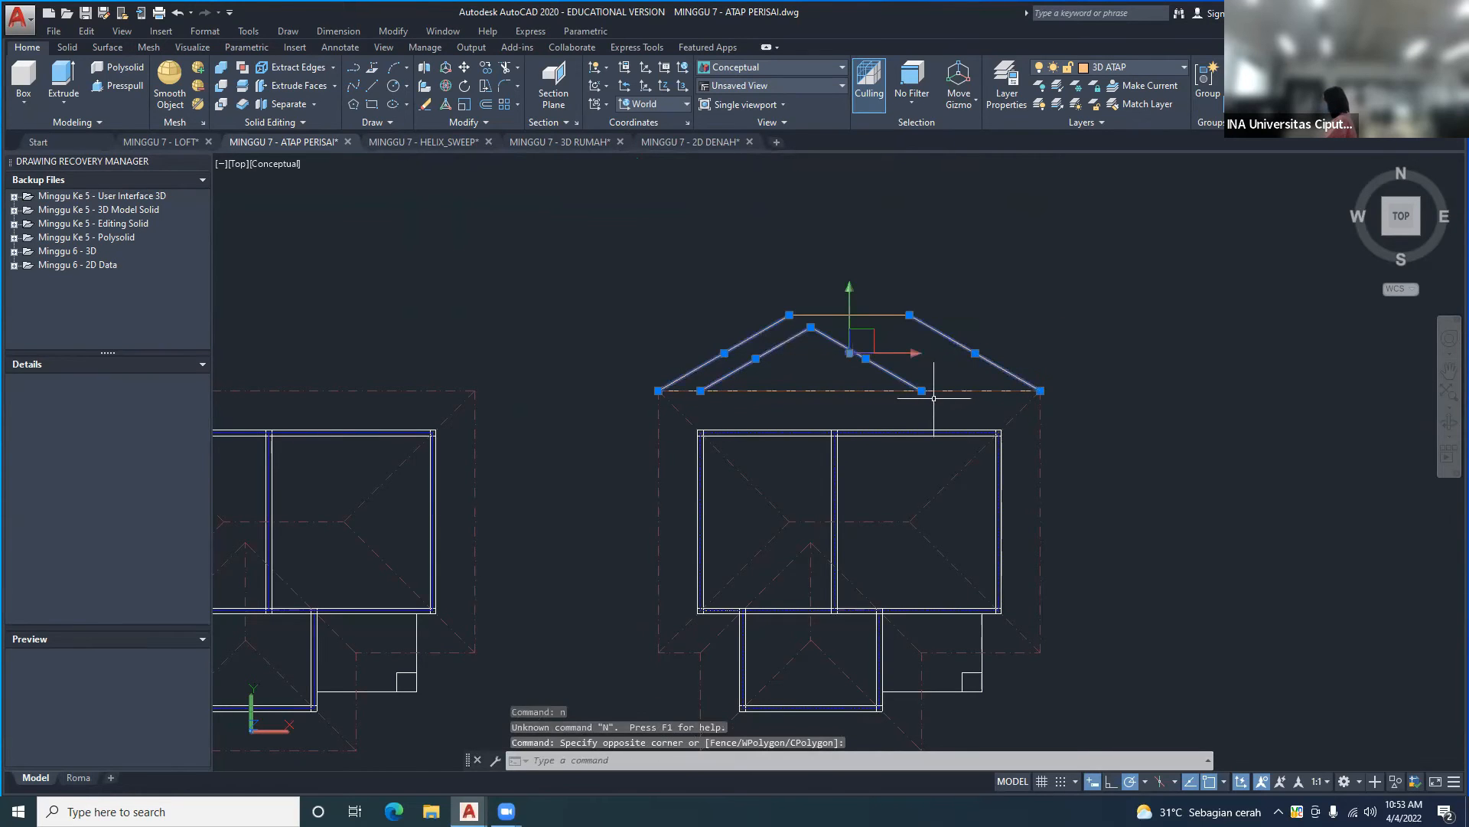
{"action": "left_click", "coordinate": [951, 274]}
{"action": "left_click", "coordinate": [808, 375]}
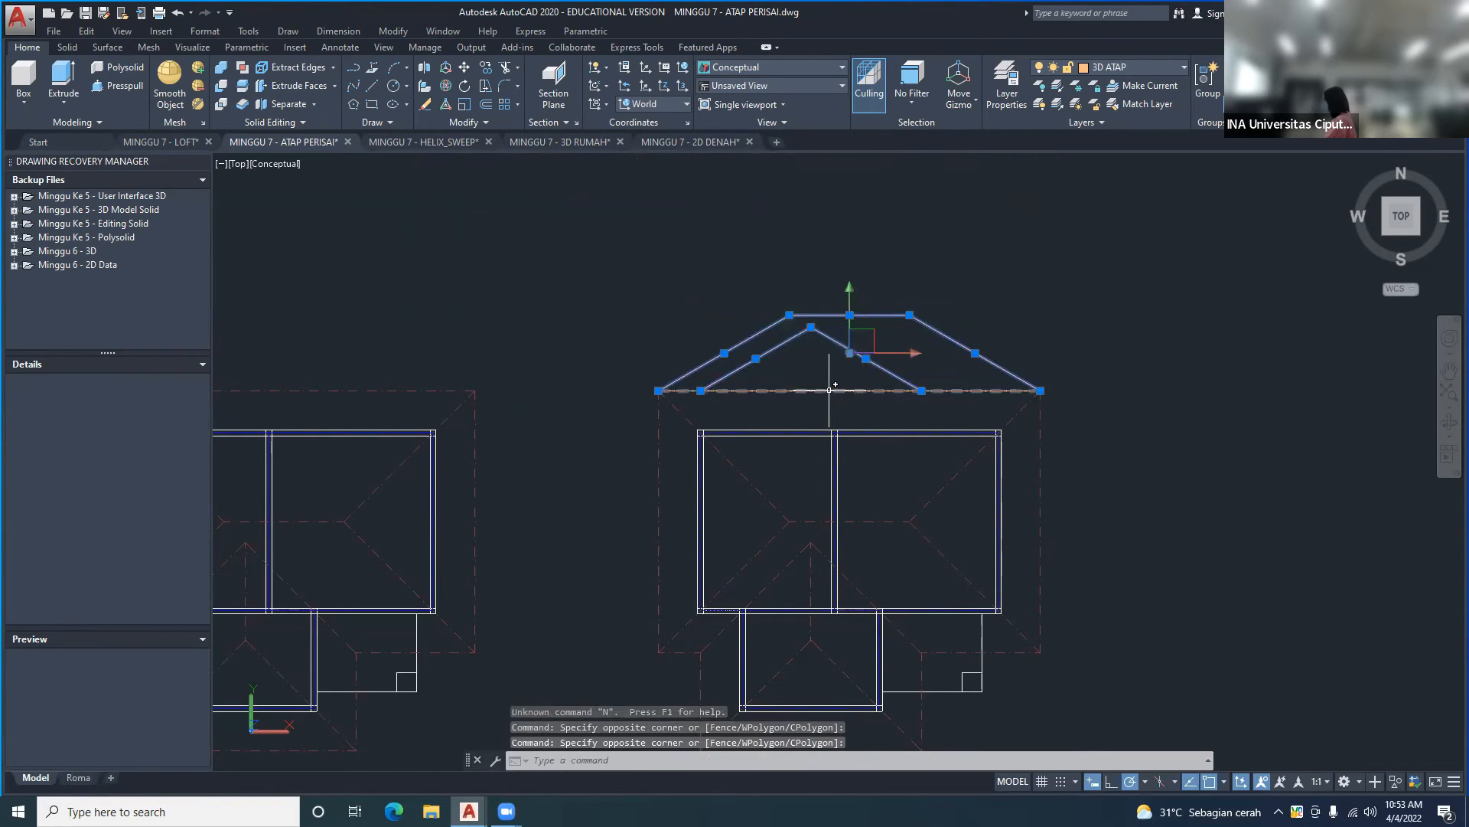
{"action": "left_click", "coordinate": [830, 391]}
{"action": "key", "text": "Return"}
{"action": "left_click", "coordinate": [845, 359]}
{"action": "left_click", "coordinate": [852, 288]}
{"action": "key", "text": "Return"}
{"action": "middle_click_drag", "start_coordinate": [944, 394], "coordinate": [900, 403]}
{"action": "scroll", "coordinate": [901, 403], "scroll_direction": "down", "scroll_amount": 2}
{"action": "key", "text": "Escape"}
{"action": "key", "text": "Escape"}
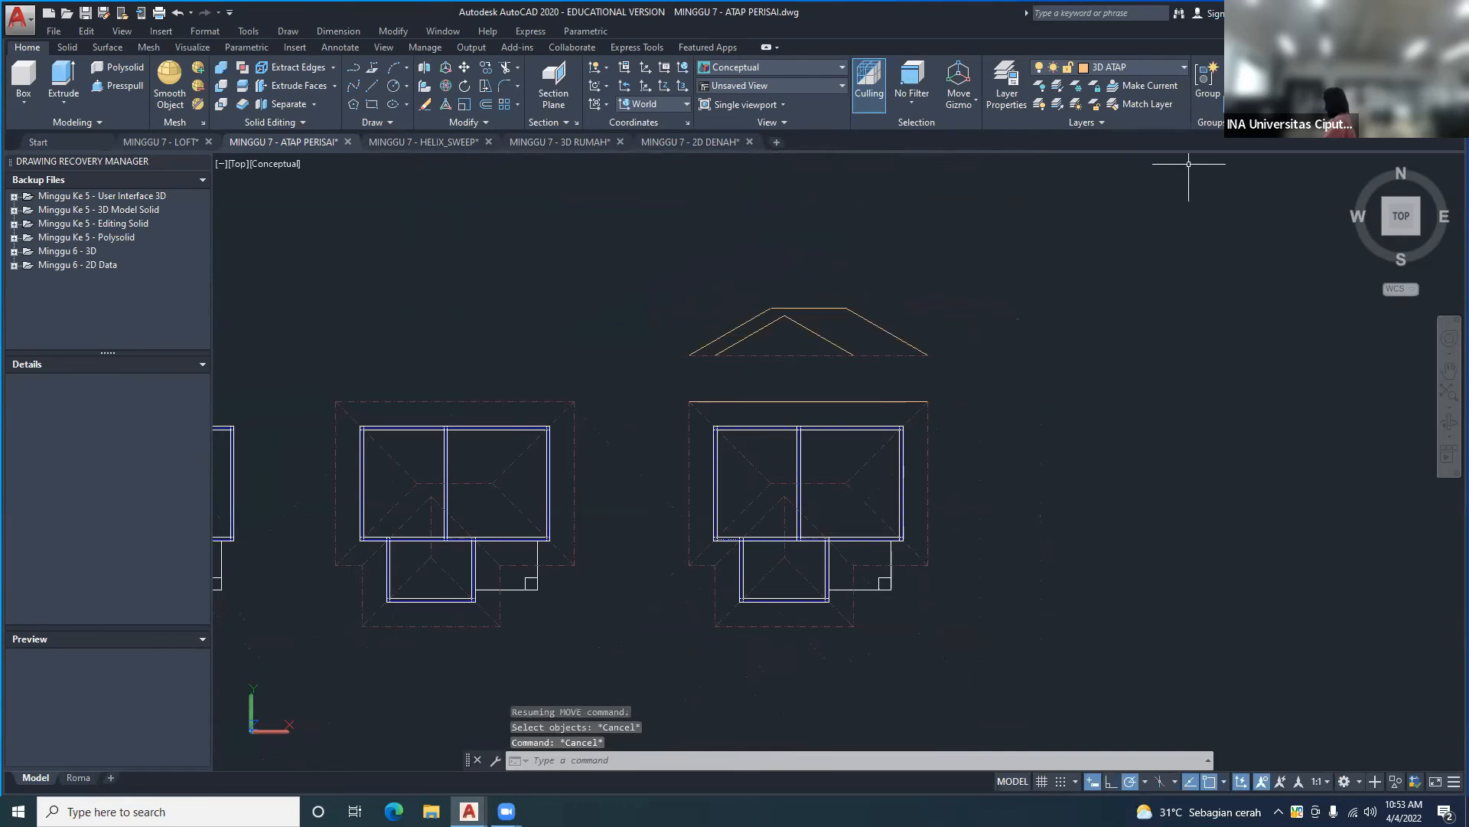
- Switch to the SW Isometric view and draw a height line from the wing profile's apex perpendicular to the dashed base
{"action": "left_click", "coordinate": [1385, 232]}
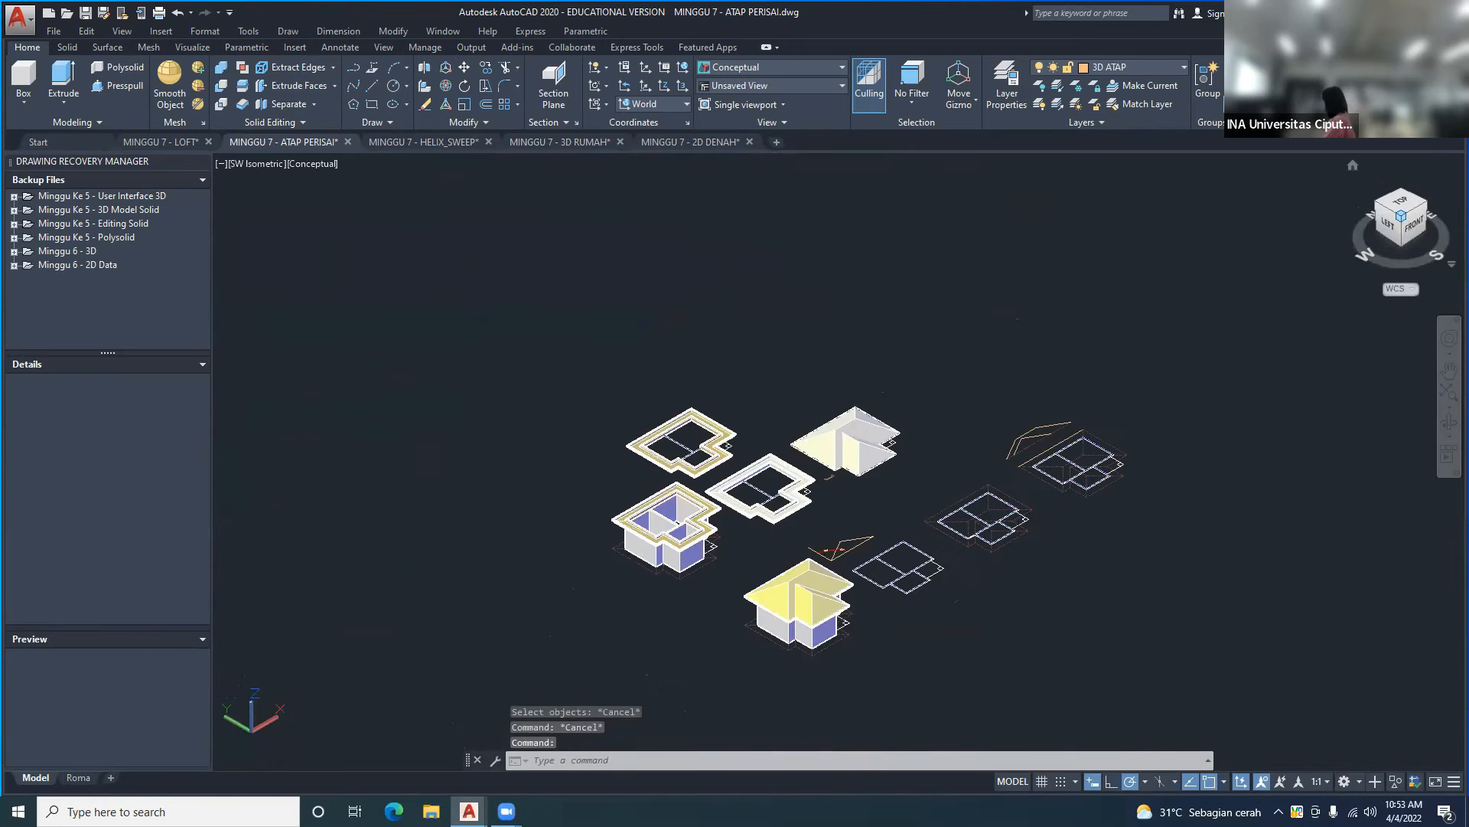
{"action": "scroll", "coordinate": [813, 391], "scroll_direction": "up", "scroll_amount": 5}
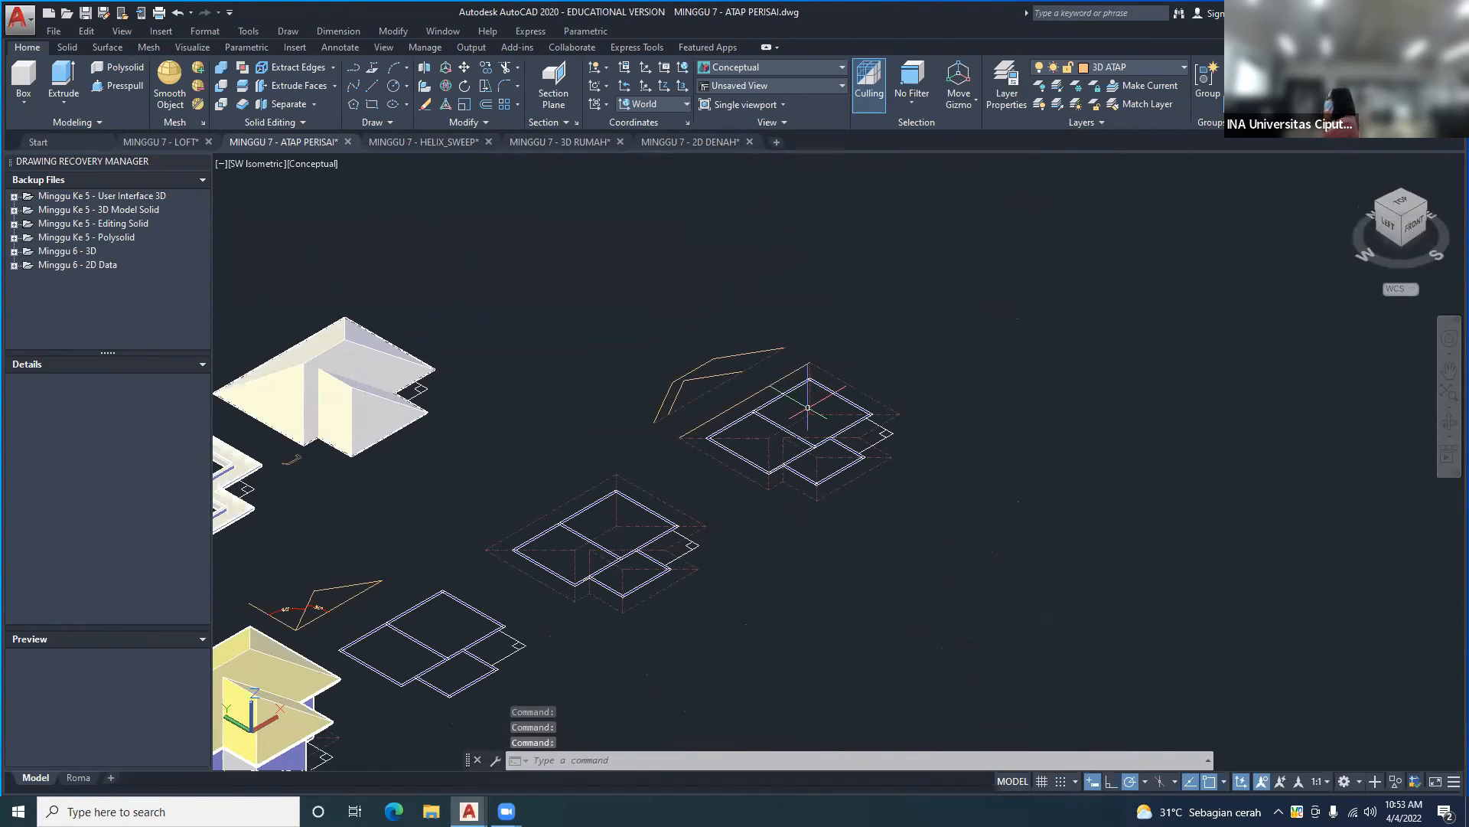
{"action": "scroll", "coordinate": [662, 380], "scroll_direction": "up", "scroll_amount": 3}
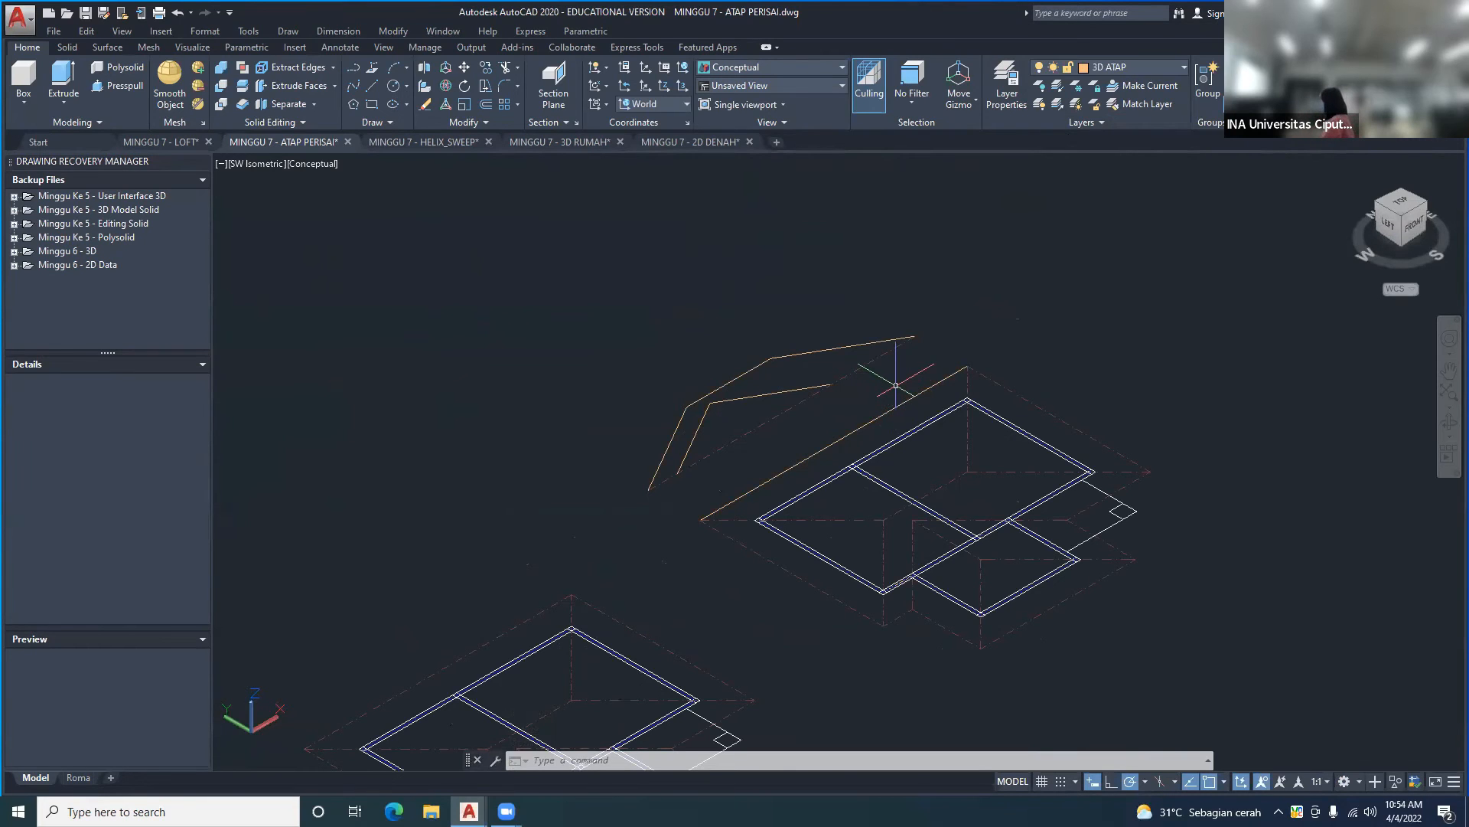
{"action": "scroll", "coordinate": [792, 430], "scroll_direction": "up", "scroll_amount": 2}
{"action": "middle_click_drag", "start_coordinate": [827, 410], "coordinate": [779, 404]}
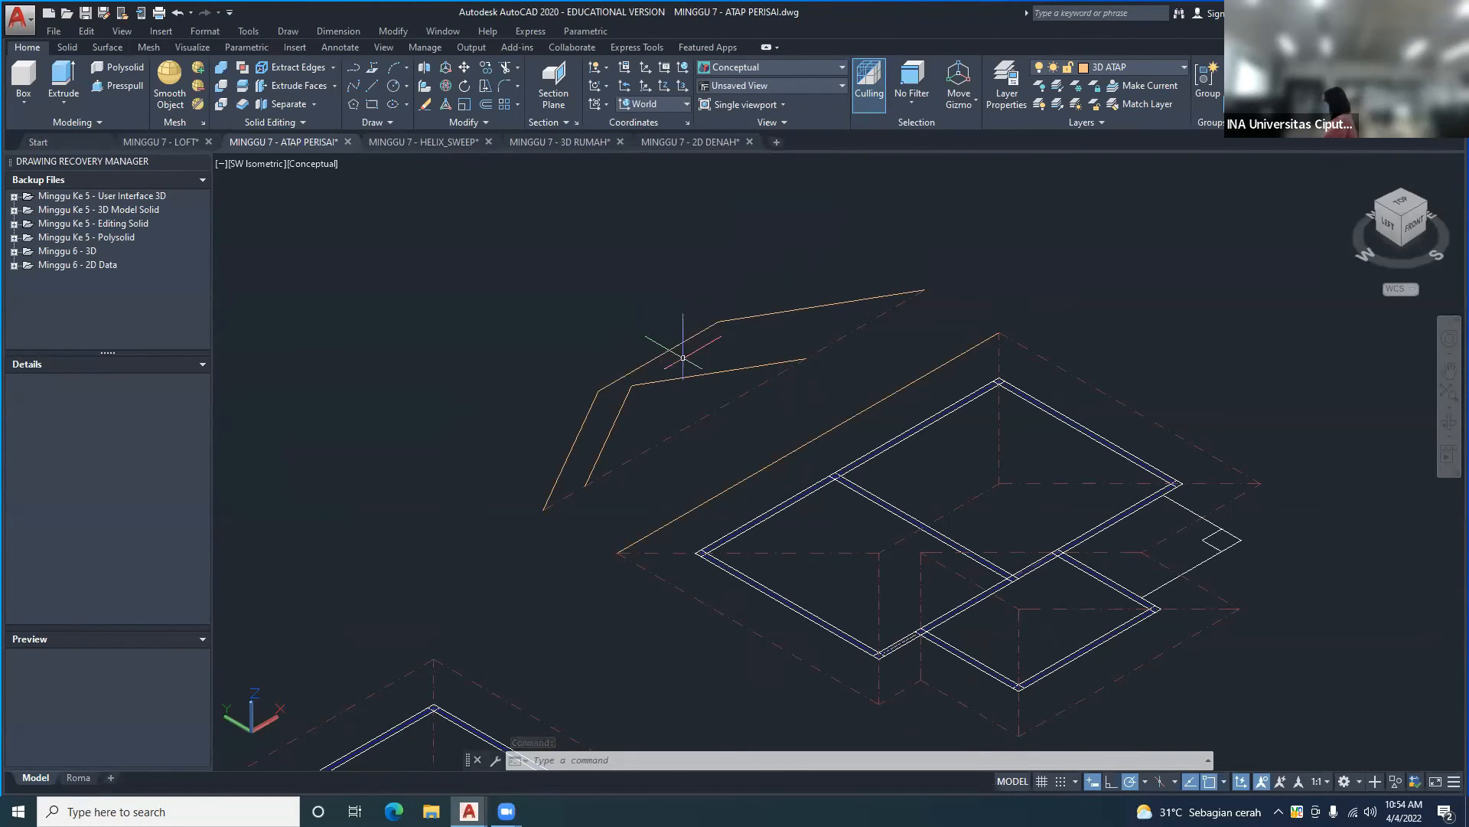
{"action": "key", "text": "Return"}
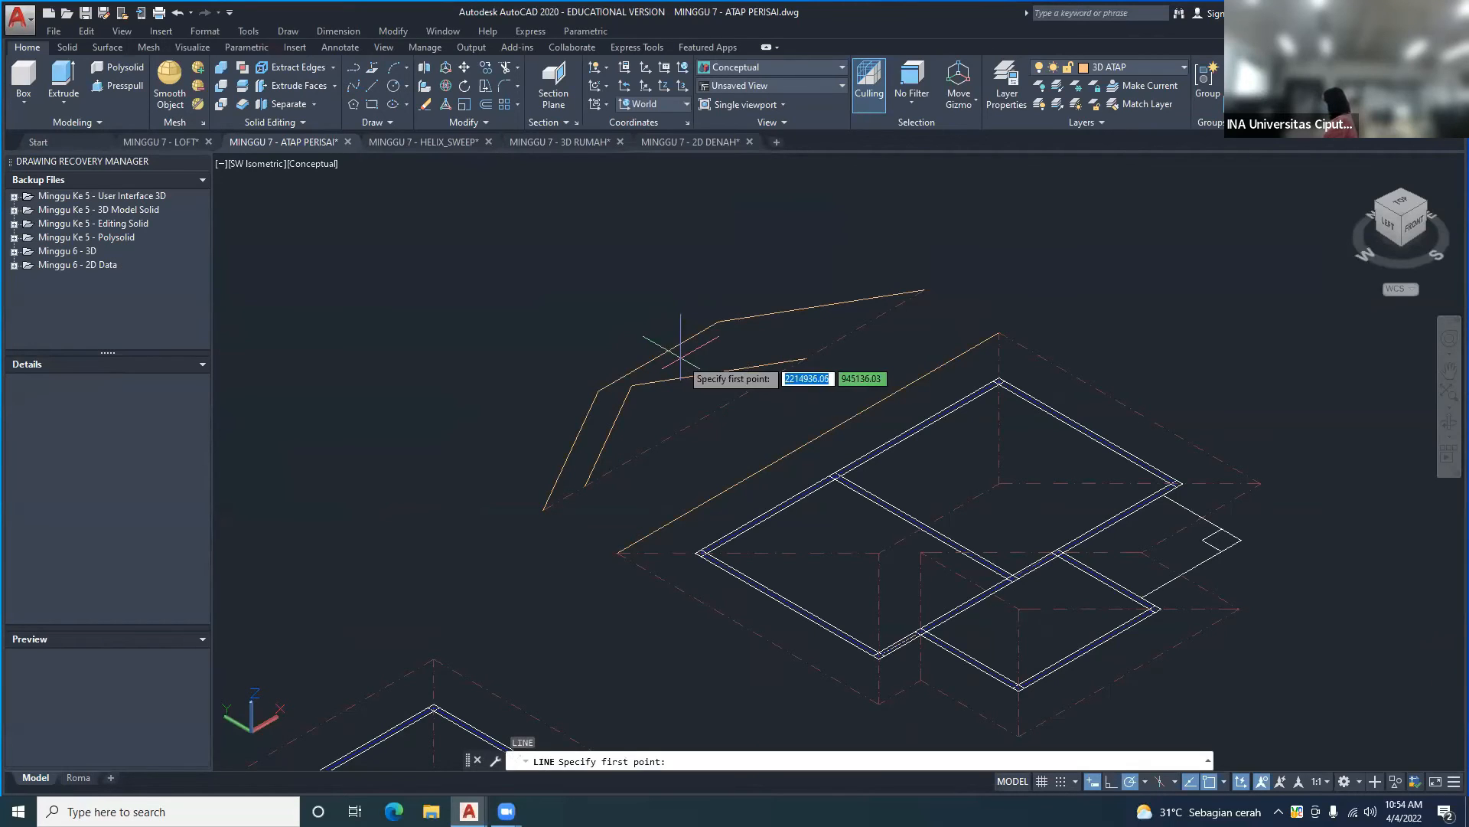
{"action": "left_click", "coordinate": [632, 386]}
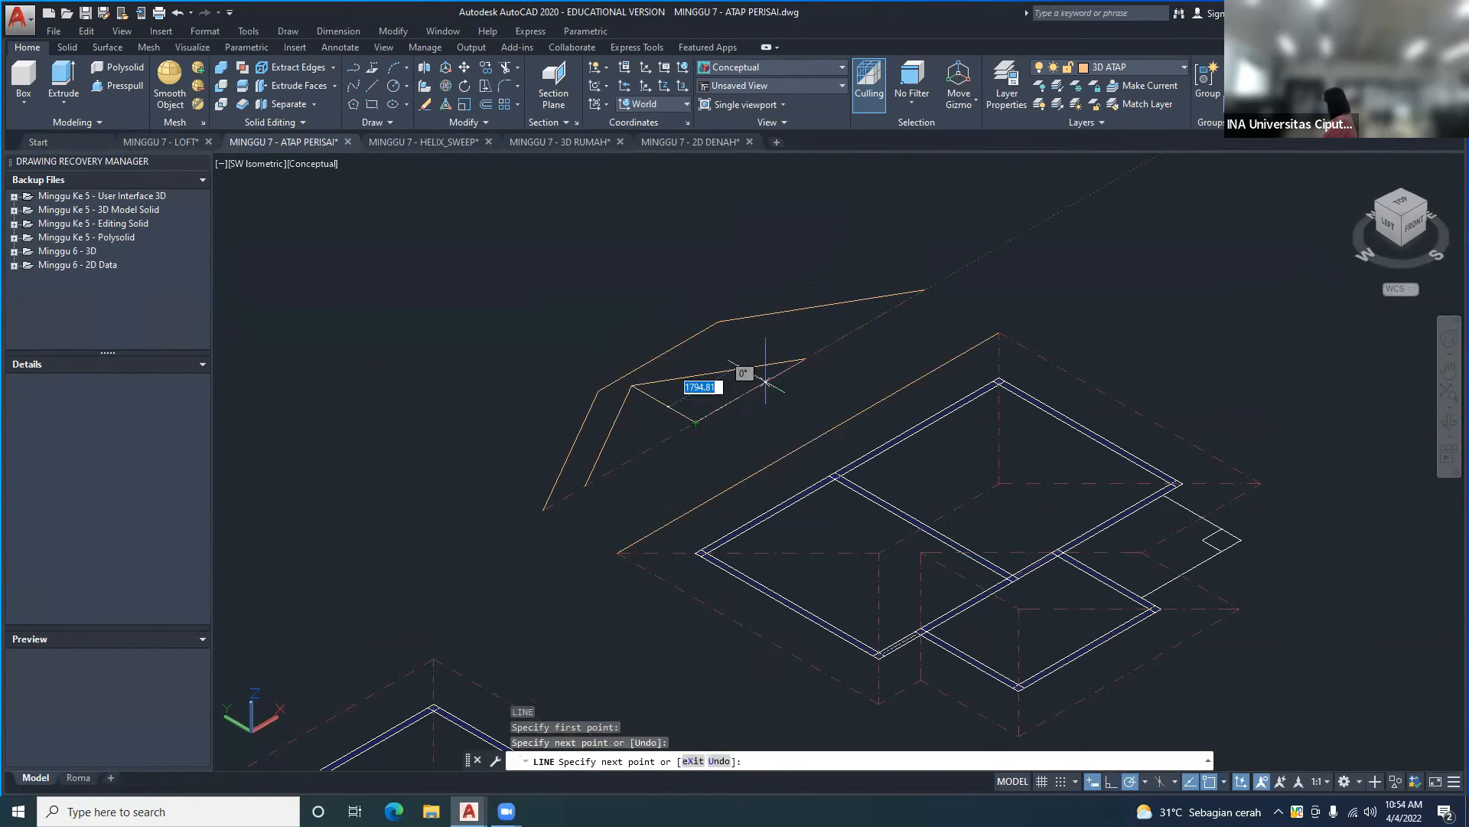
{"action": "key", "text": "Return"}
- Draw a height line from the right end of the main profile's ridge and trim it at the dashed base
{"action": "key", "text": "Return"}
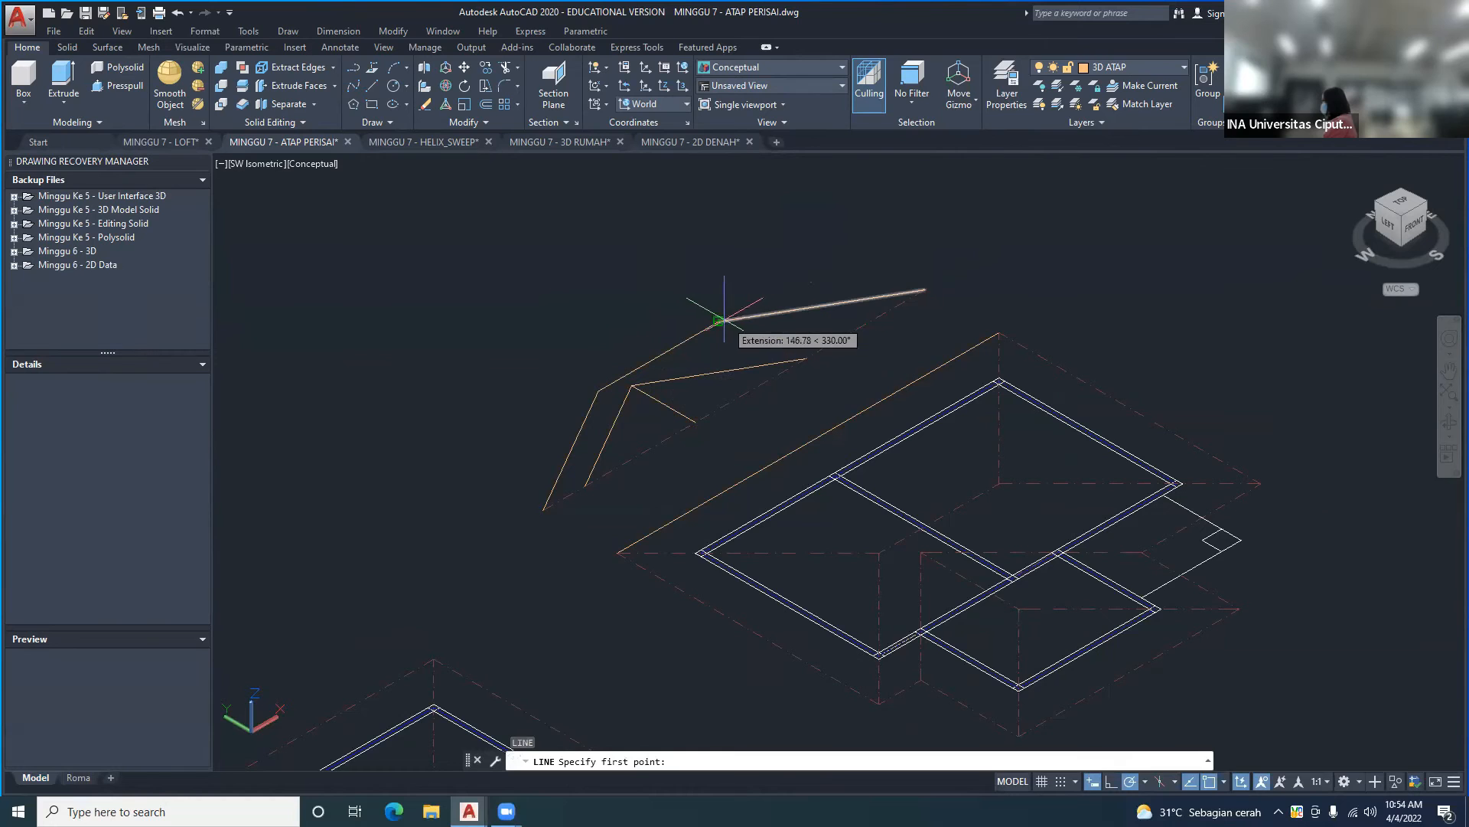
{"action": "left_click", "coordinate": [718, 320]}
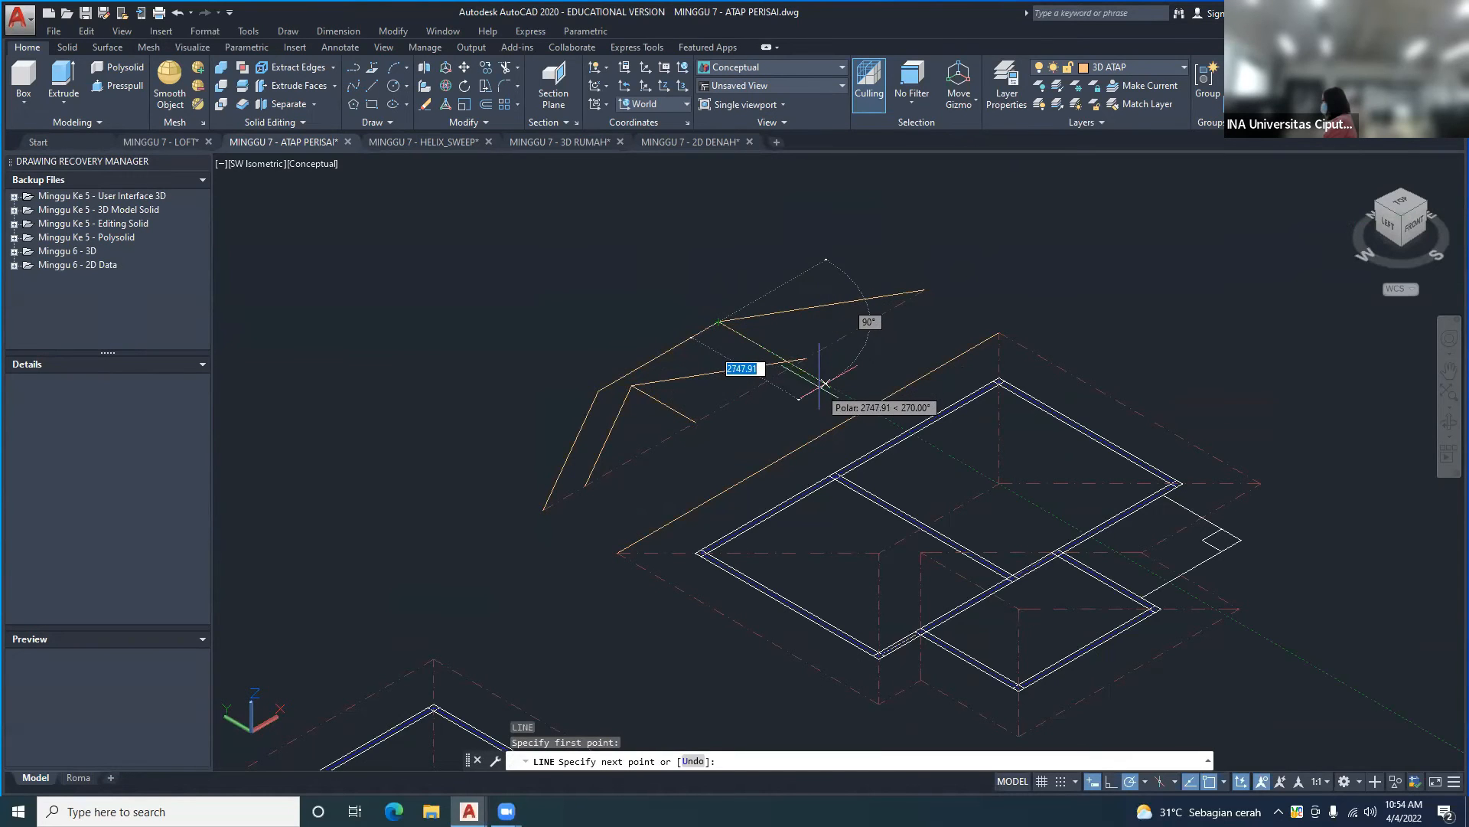
{"action": "left_click", "coordinate": [824, 381]}
{"action": "key", "text": "Return"}
{"action": "type", "text": "tr"}
{"action": "key", "text": "Return"}
{"action": "key", "text": "Return"}
{"action": "left_click", "coordinate": [811, 377]}
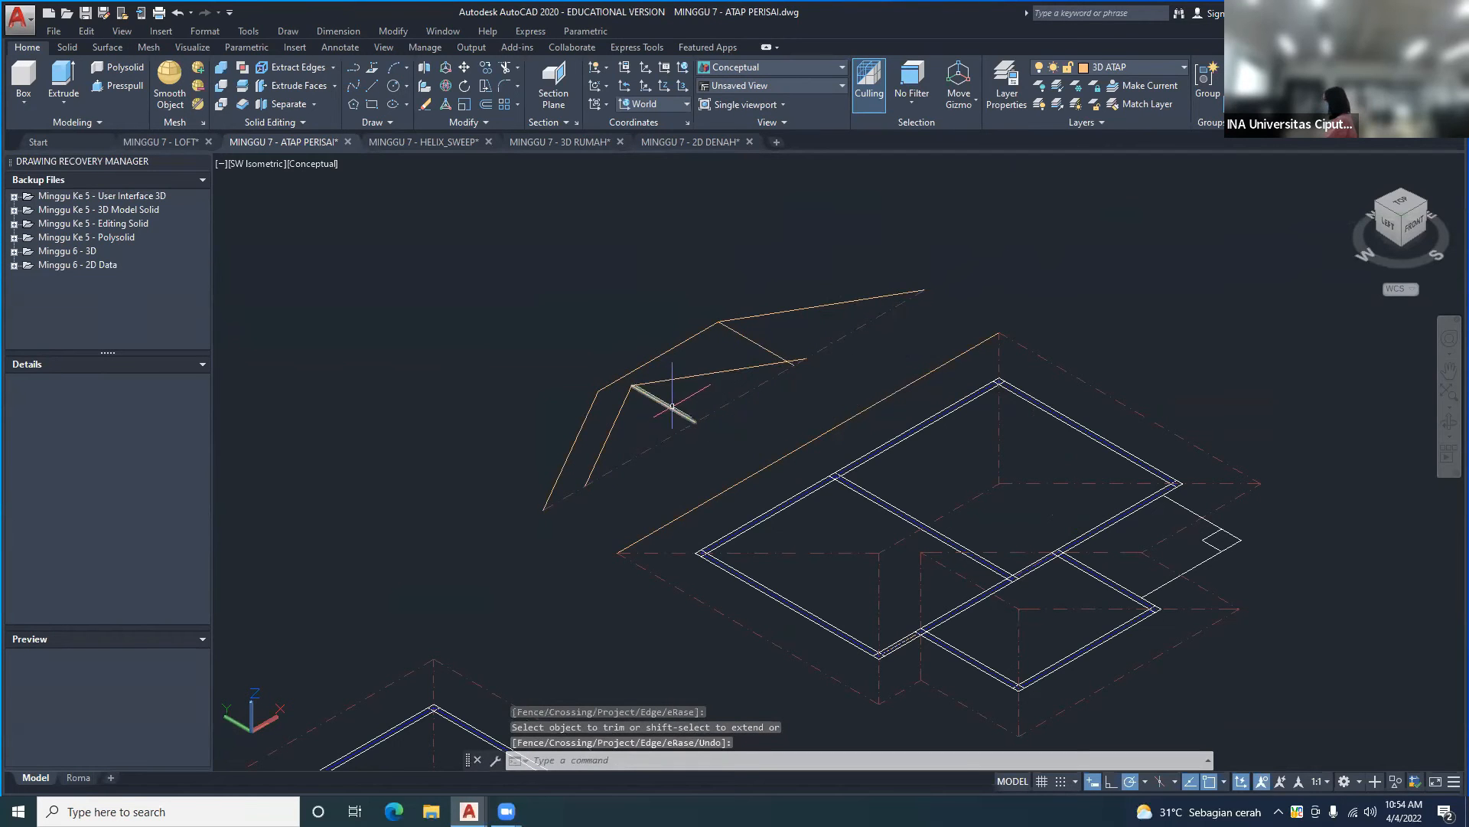
- 3D-rotate both height lines upright about the axis along the dashed base, using the main height line's lower end as base point
{"action": "middle_click_drag", "start_coordinate": [899, 508], "coordinate": [825, 446]}
{"action": "middle_click_drag", "start_coordinate": [703, 271], "coordinate": [693, 336]}
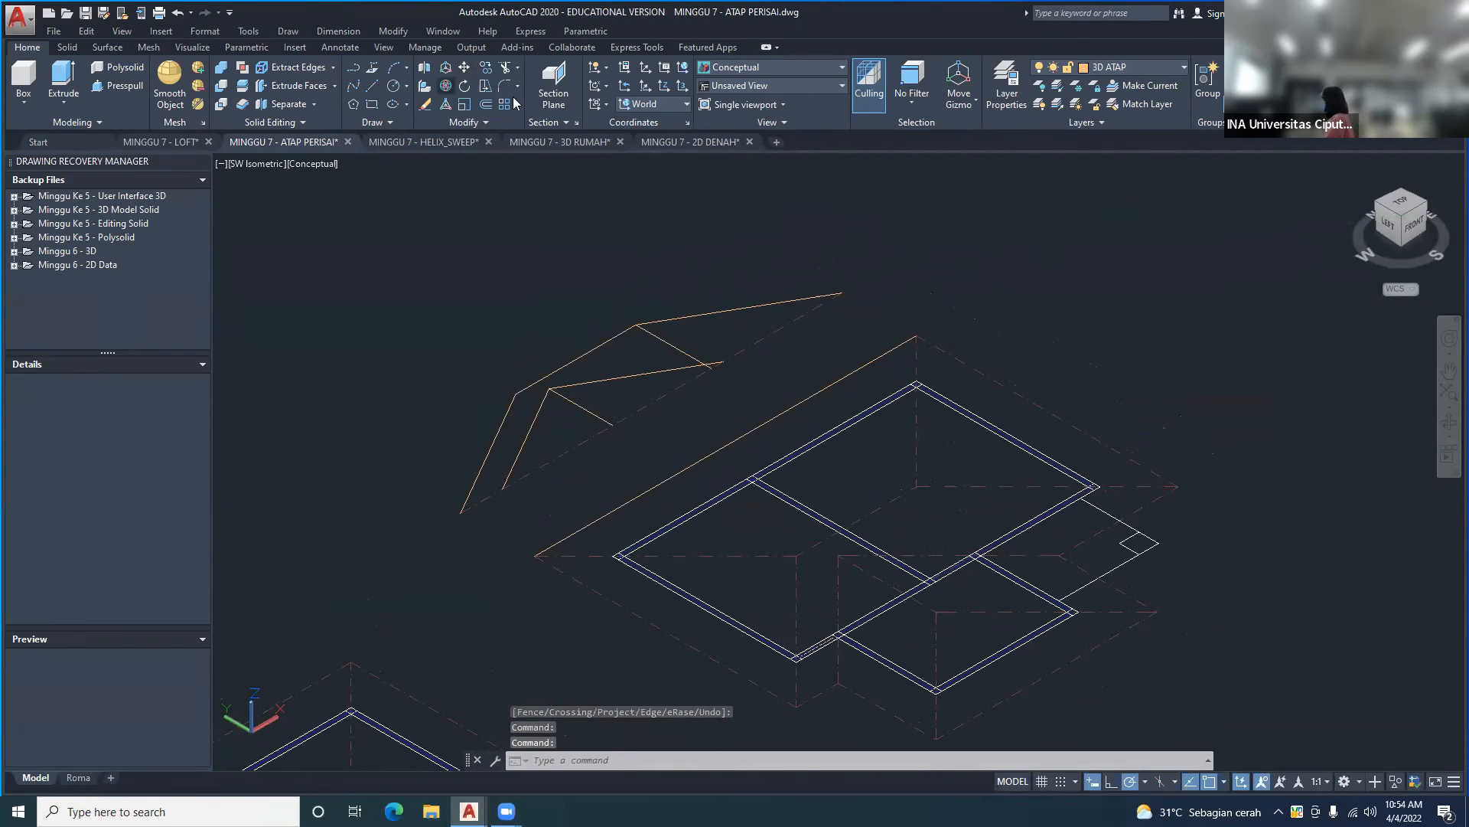
{"action": "left_click", "coordinate": [445, 86]}
{"action": "left_click", "coordinate": [663, 341]}
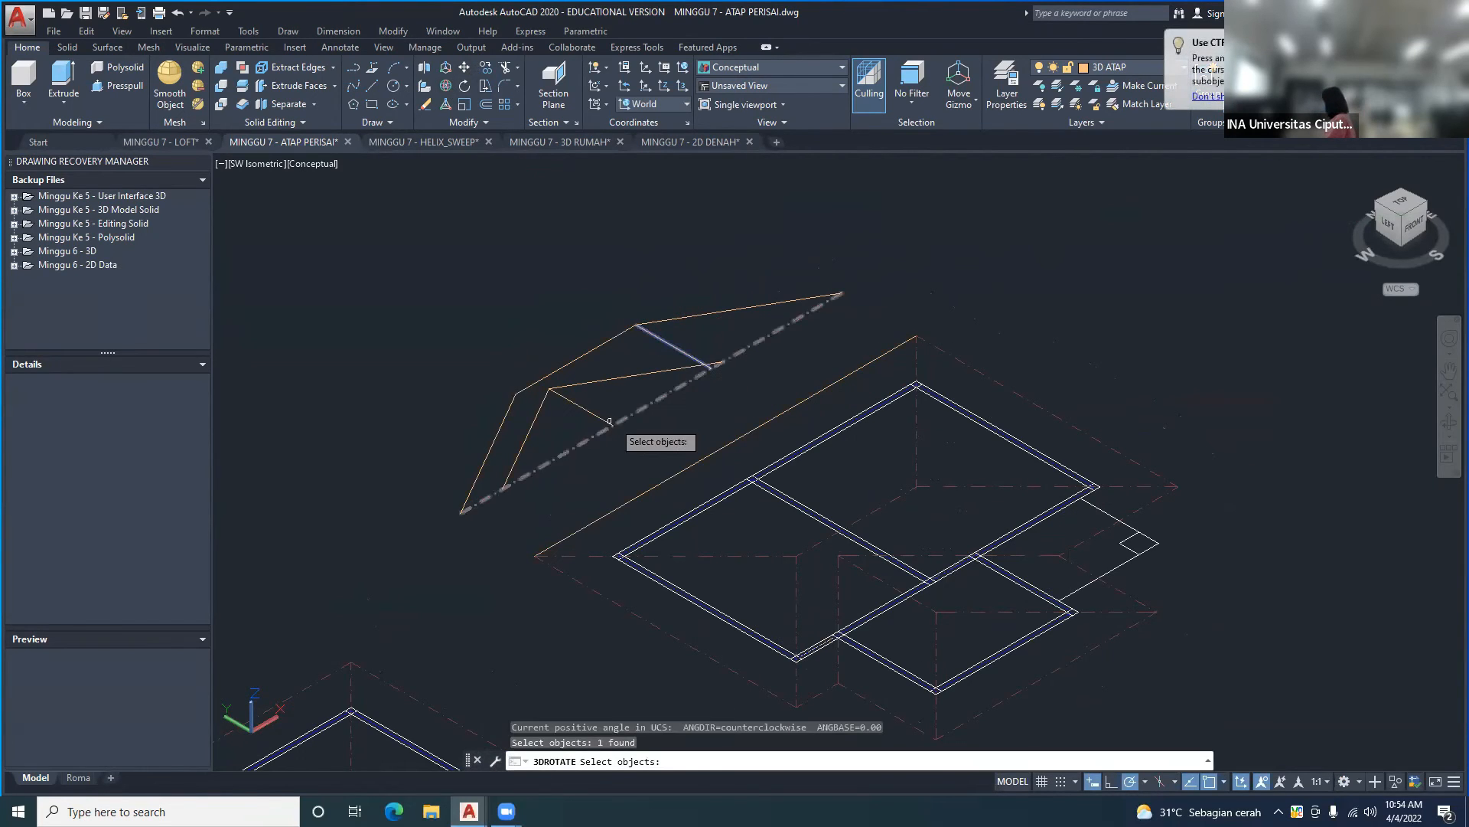
{"action": "left_click", "coordinate": [600, 418]}
{"action": "key", "text": "Return"}
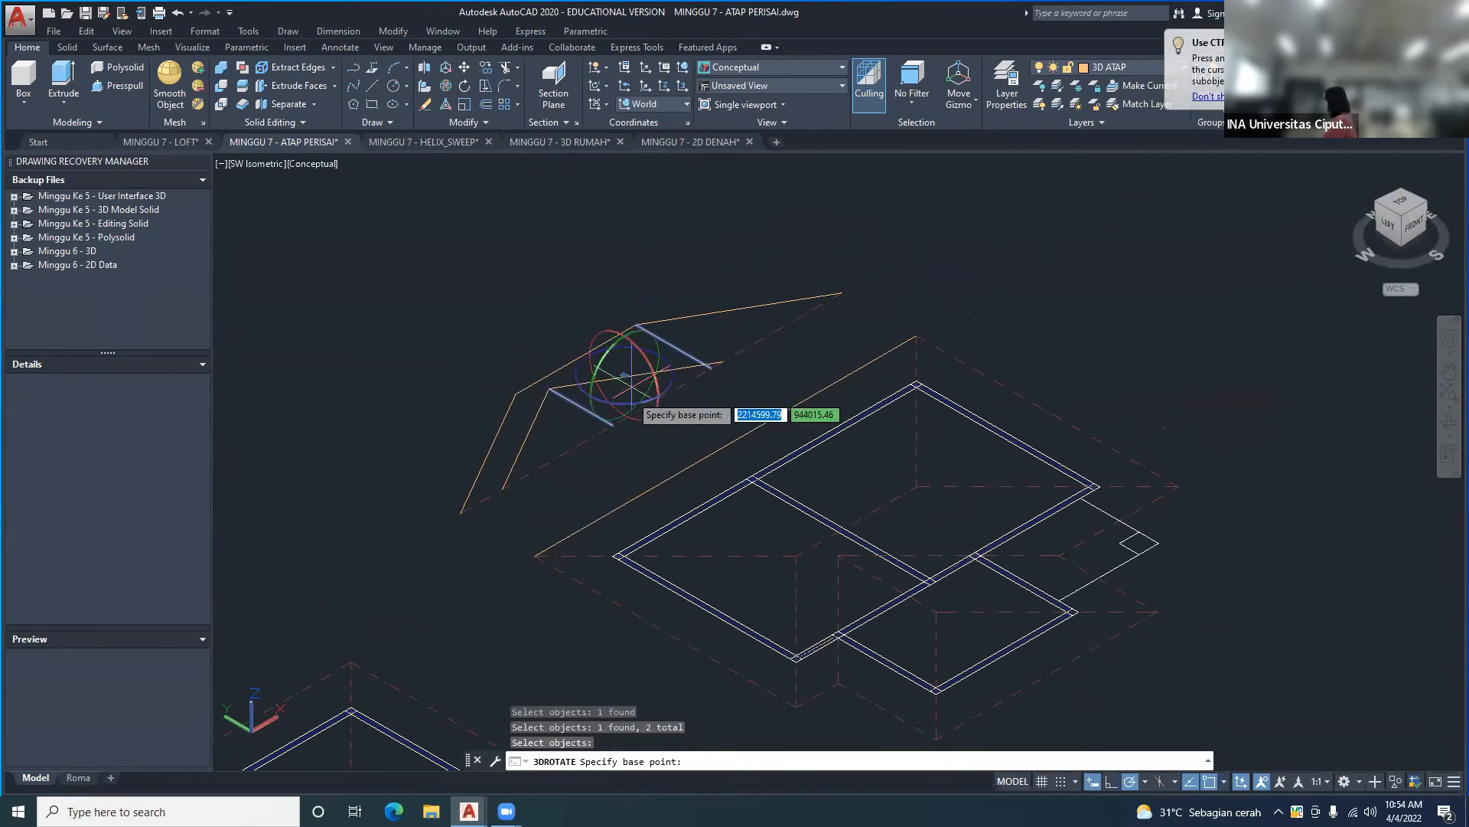
{"action": "left_click", "coordinate": [713, 368]}
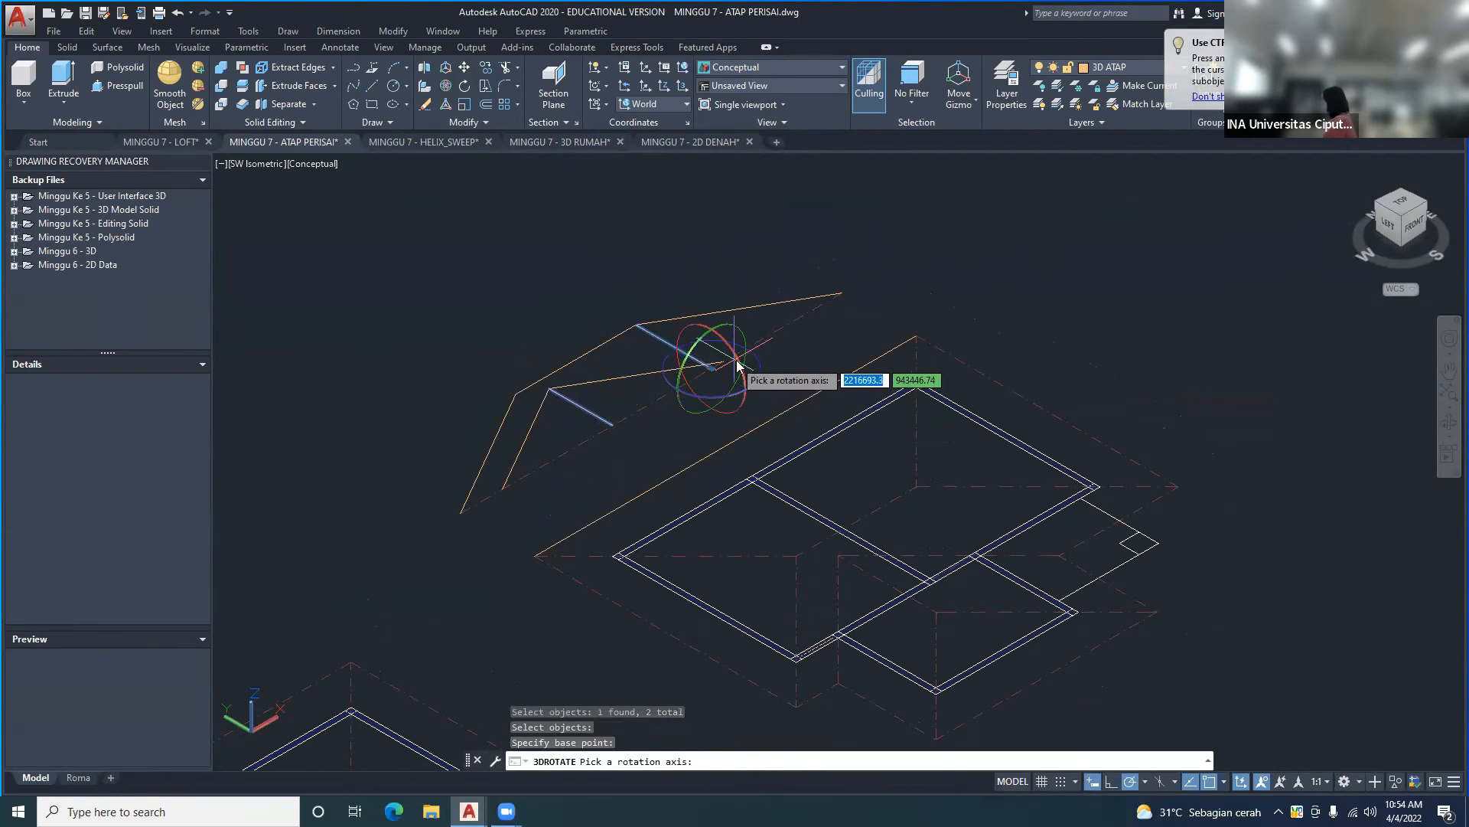
{"action": "left_click", "coordinate": [741, 375]}
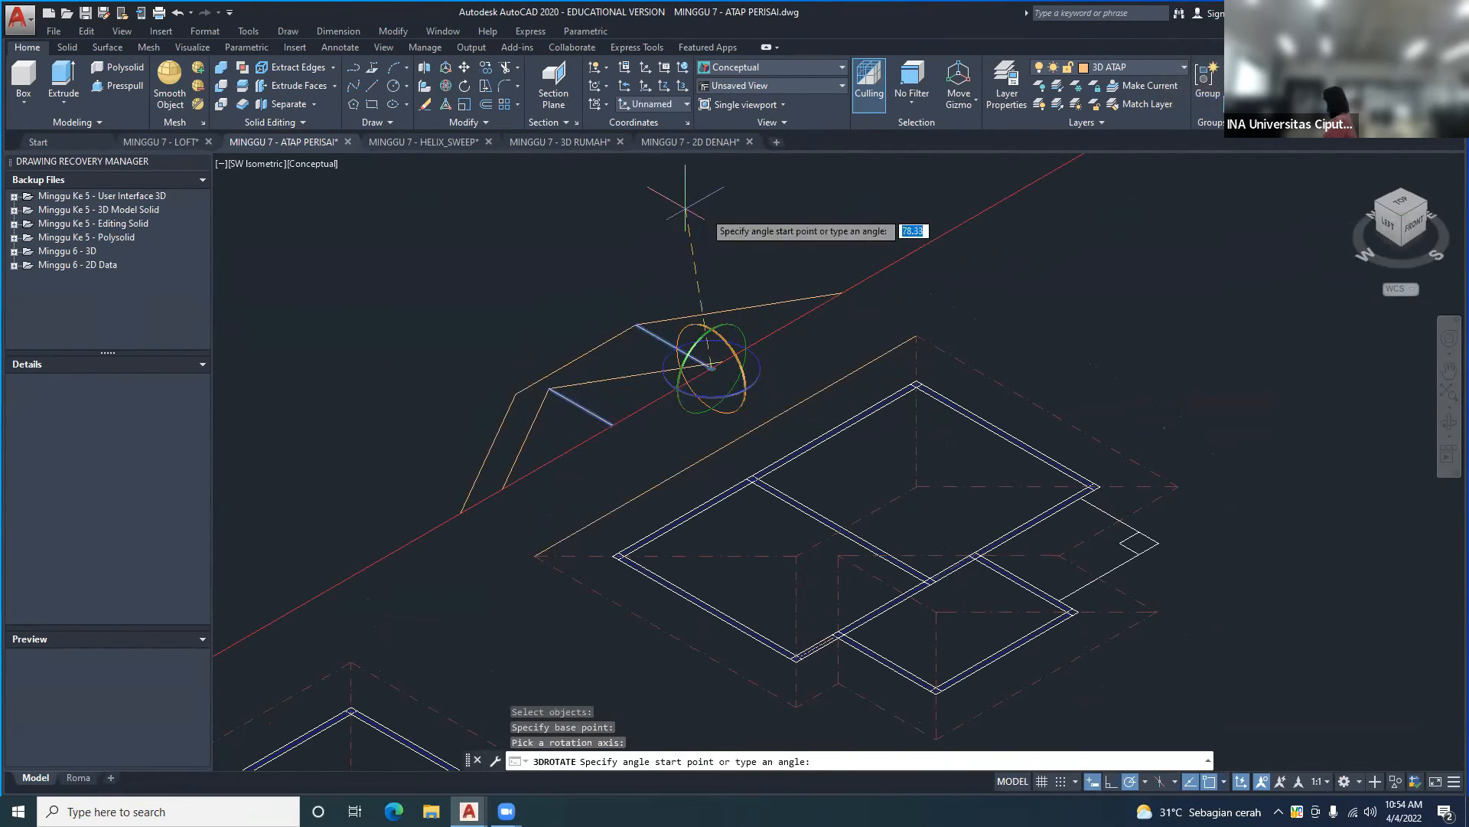
{"action": "left_click", "coordinate": [520, 243]}
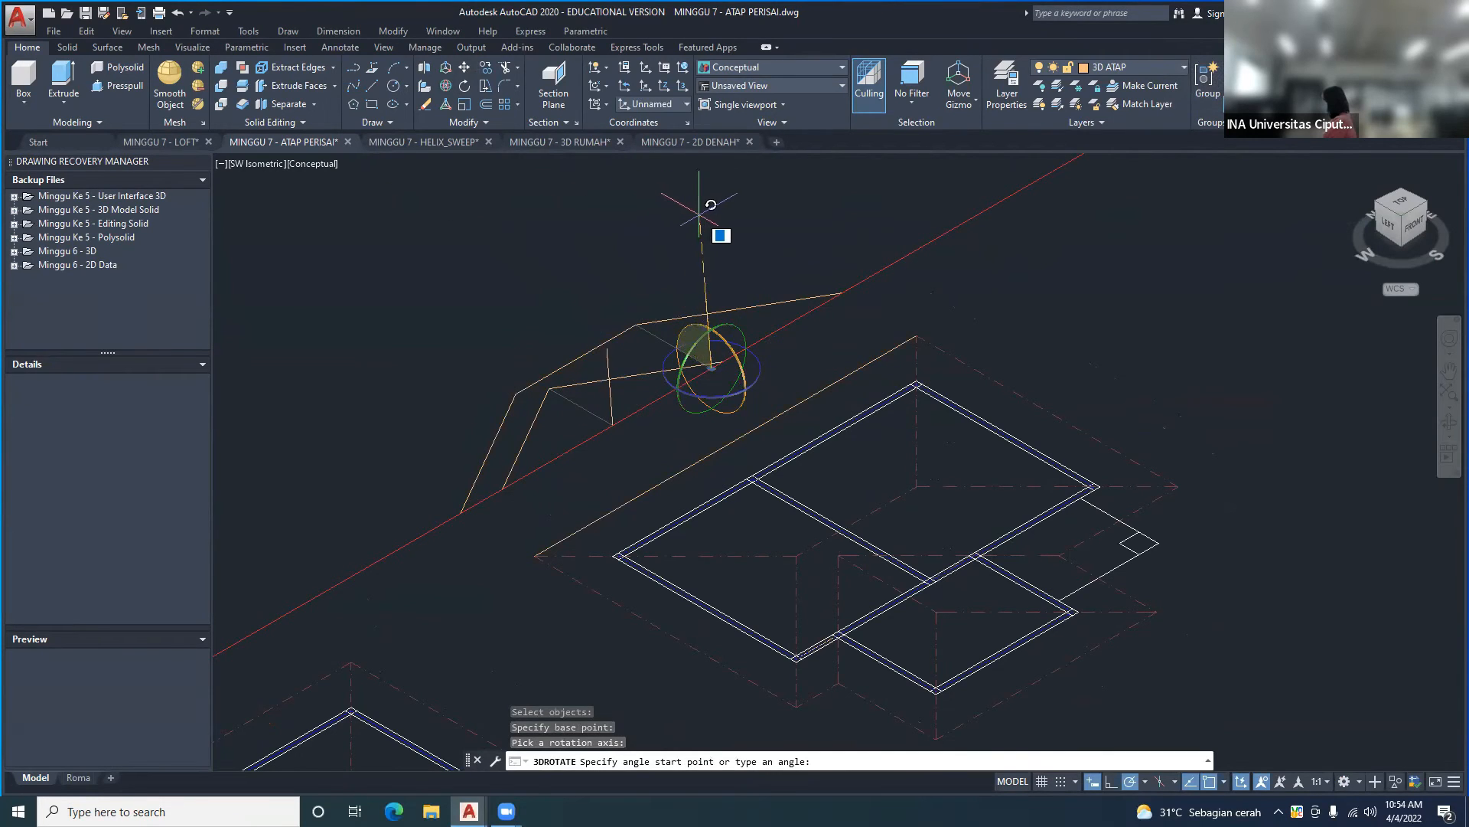
{"action": "left_click", "coordinate": [712, 217]}
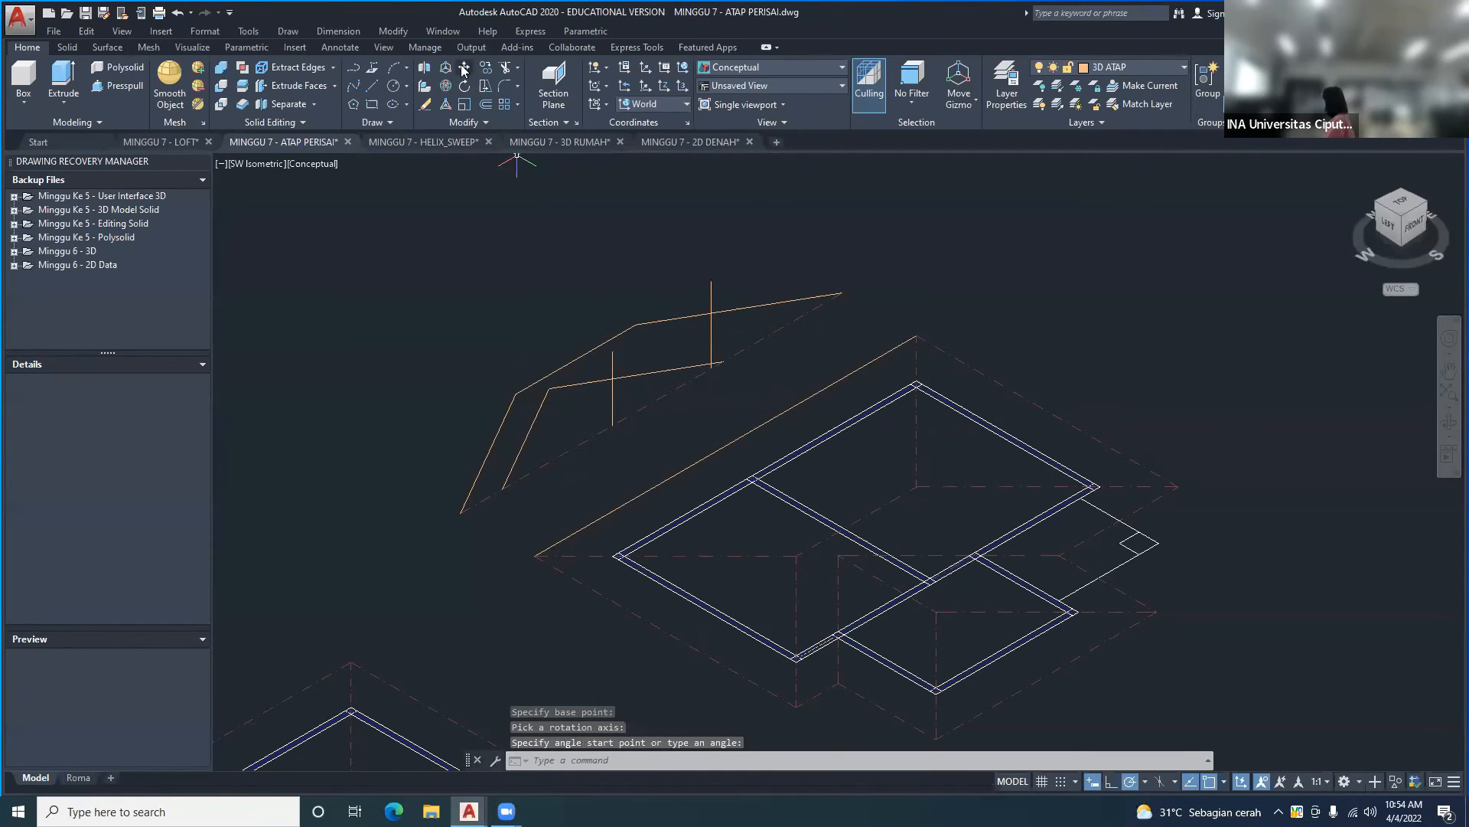
- Copy the main roof's upright height line by its lower end to both ends of the dashed main ridge in the plan
{"action": "left_click", "coordinate": [392, 31]}
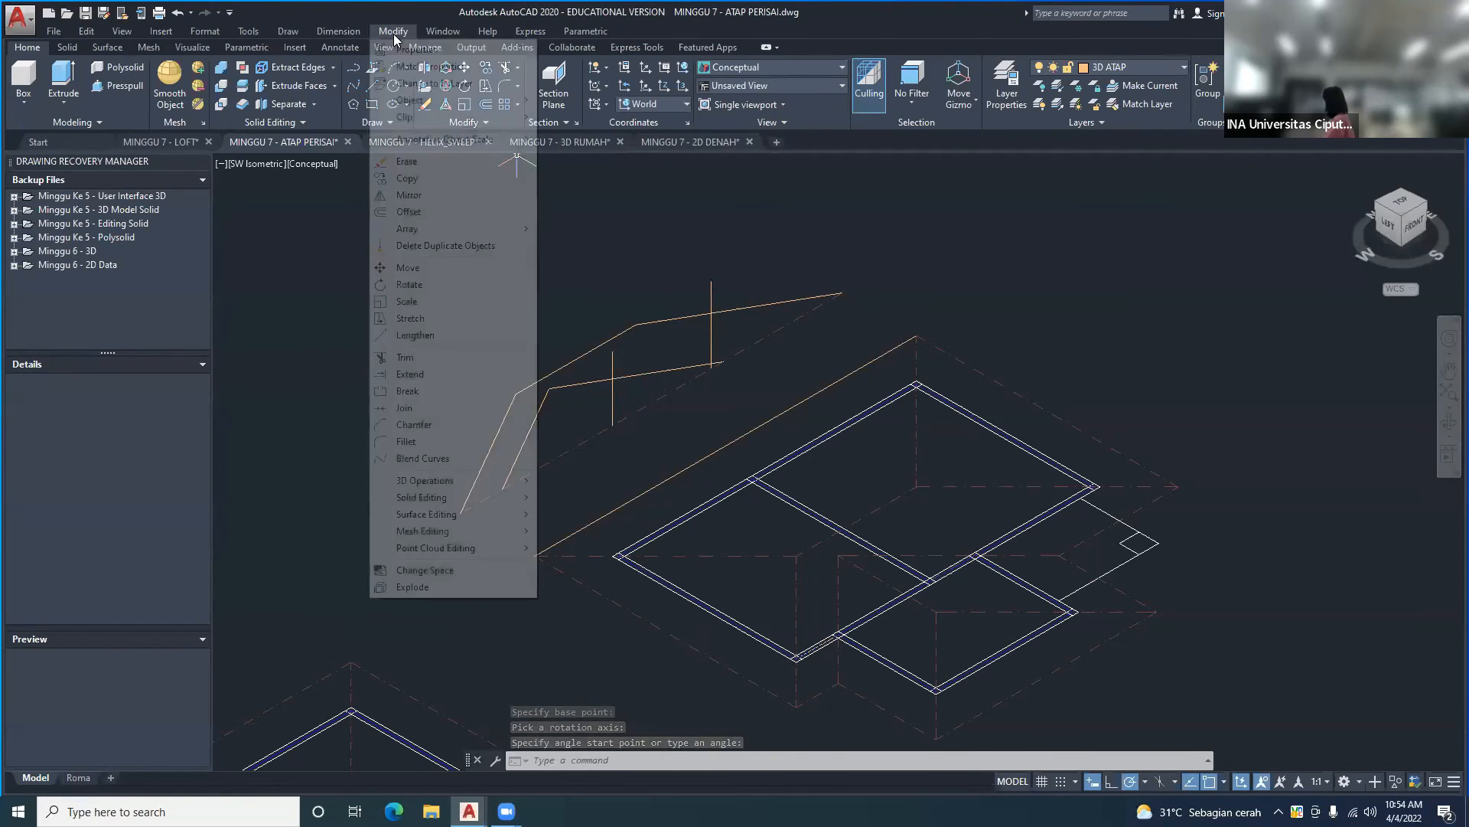
{"action": "left_click", "coordinate": [407, 178]}
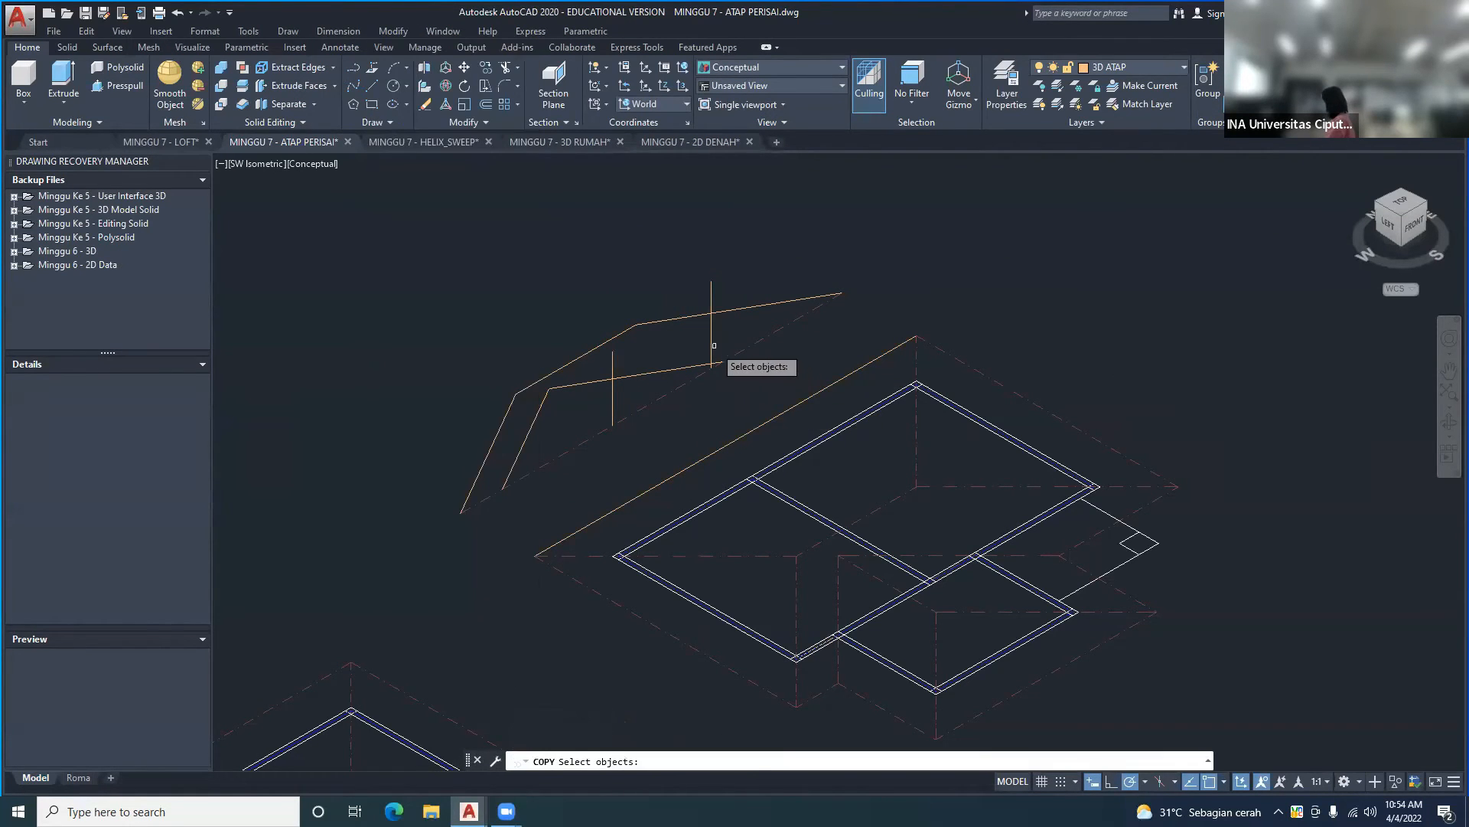
{"action": "key", "text": "Return"}
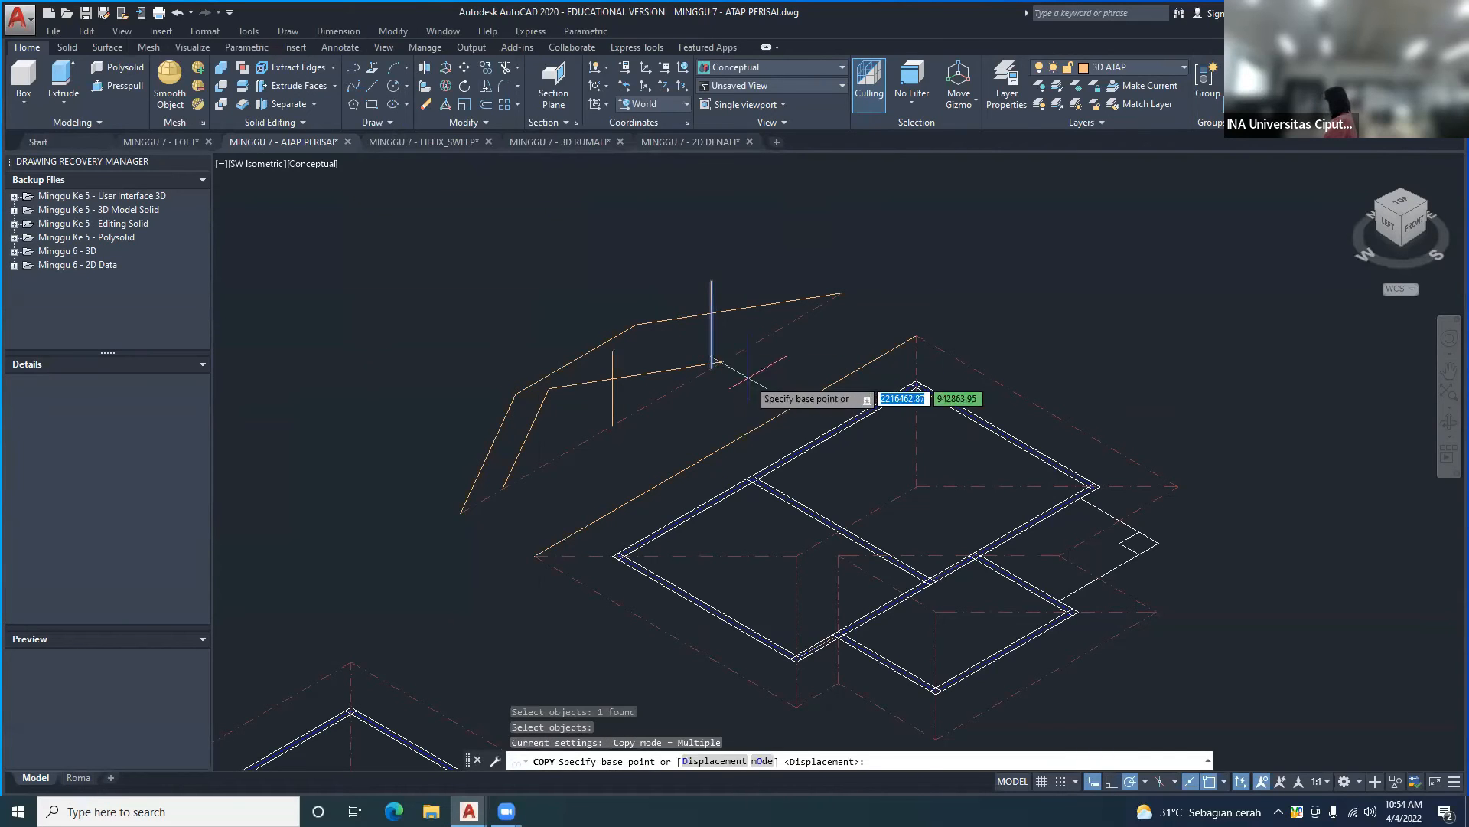
{"action": "left_click", "coordinate": [712, 367]}
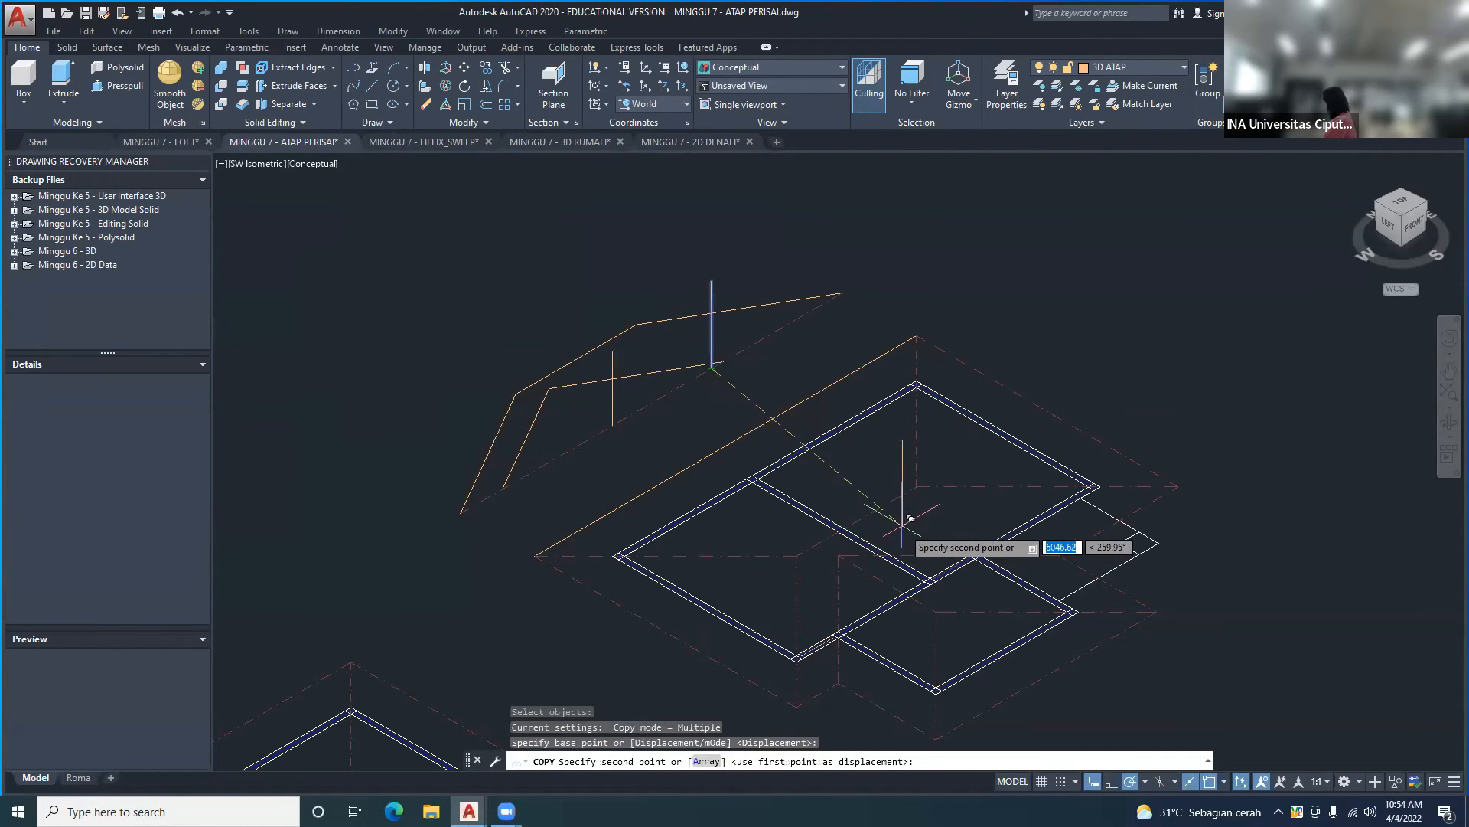
{"action": "left_click", "coordinate": [917, 487]}
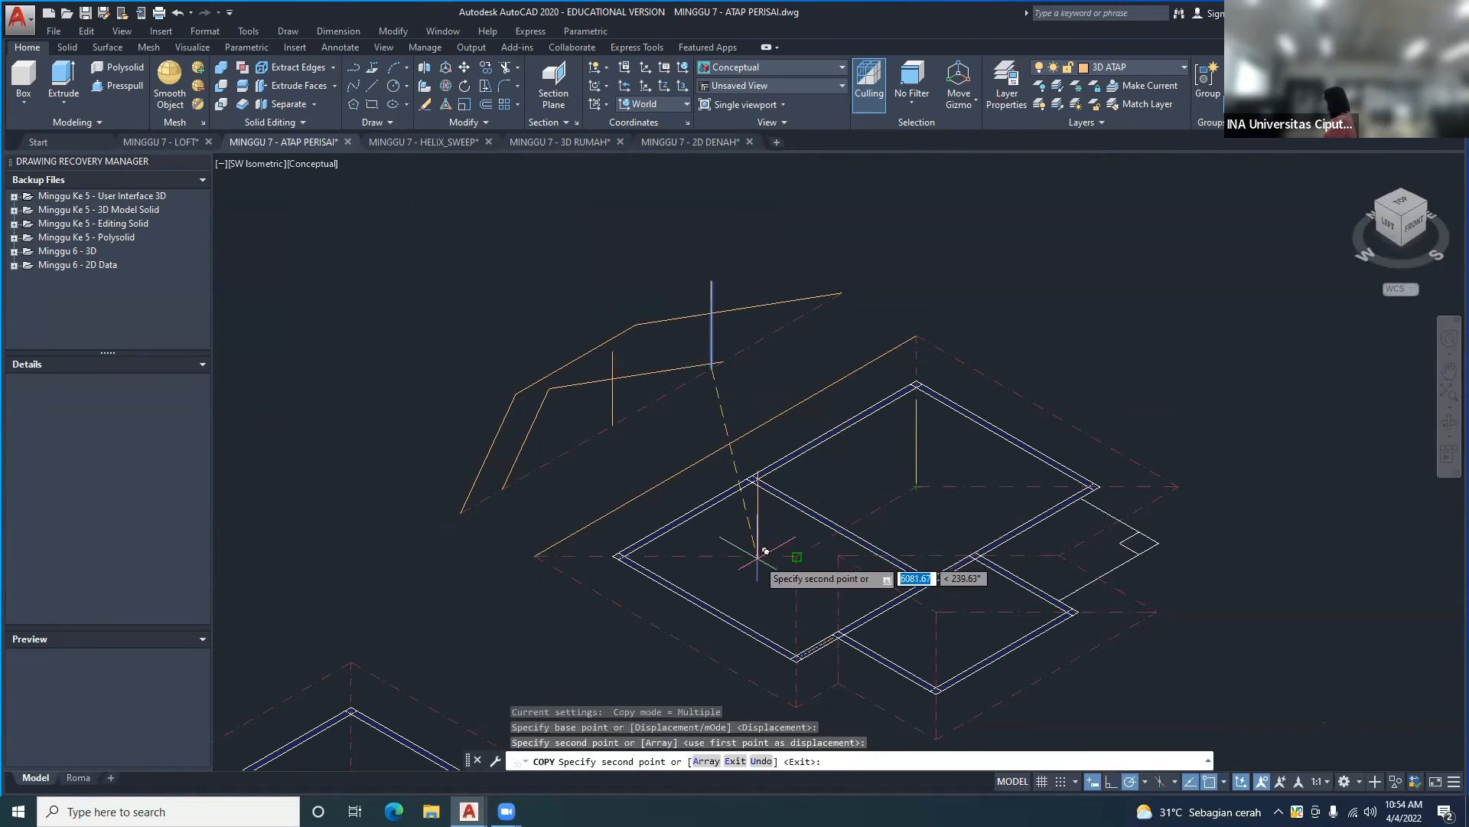
{"action": "left_click", "coordinate": [797, 548]}
{"action": "key", "text": "Return"}
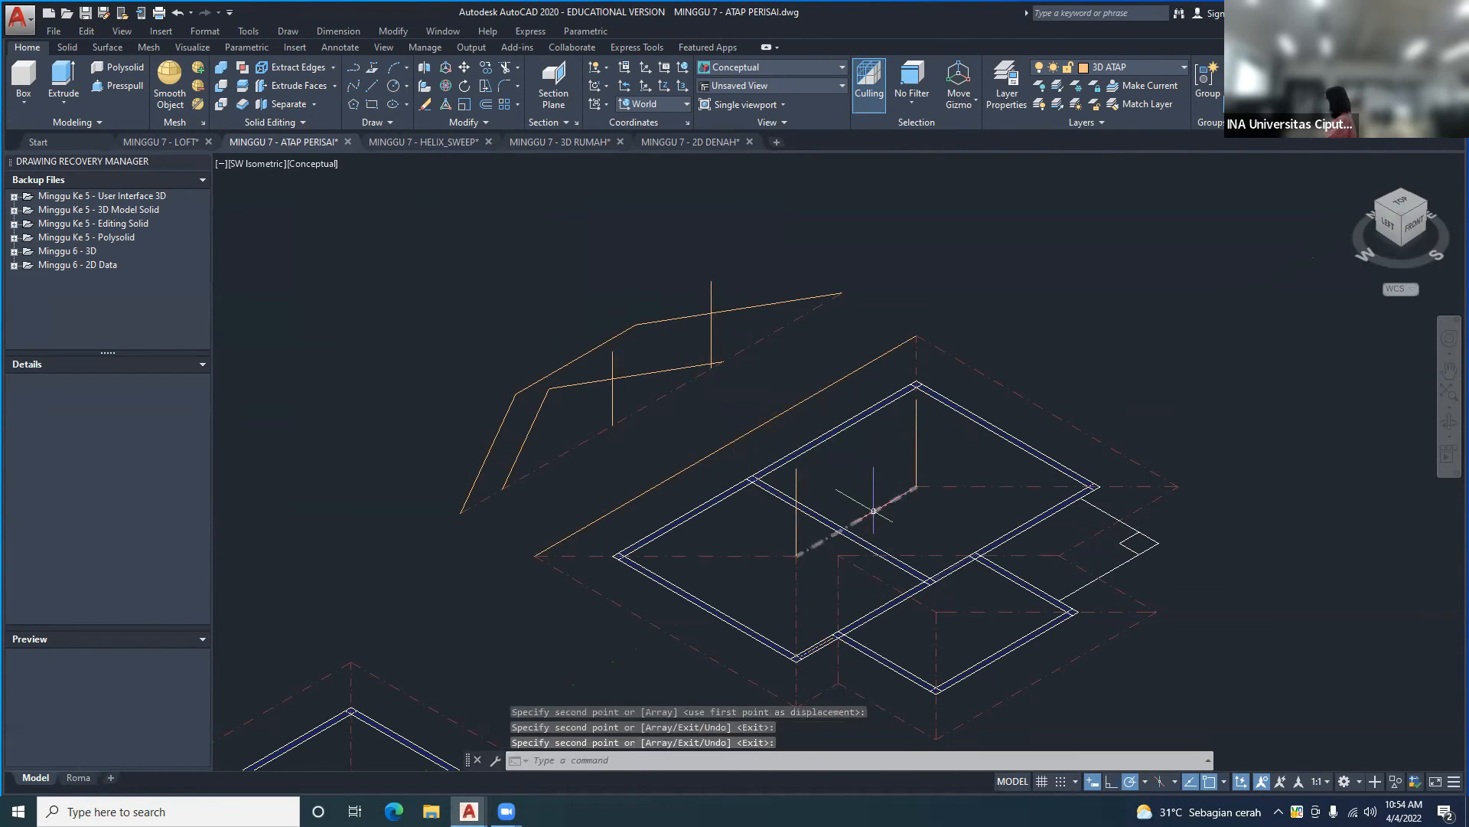
{"action": "middle_click_drag", "start_coordinate": [874, 510], "coordinate": [801, 377], "text": "shift"}
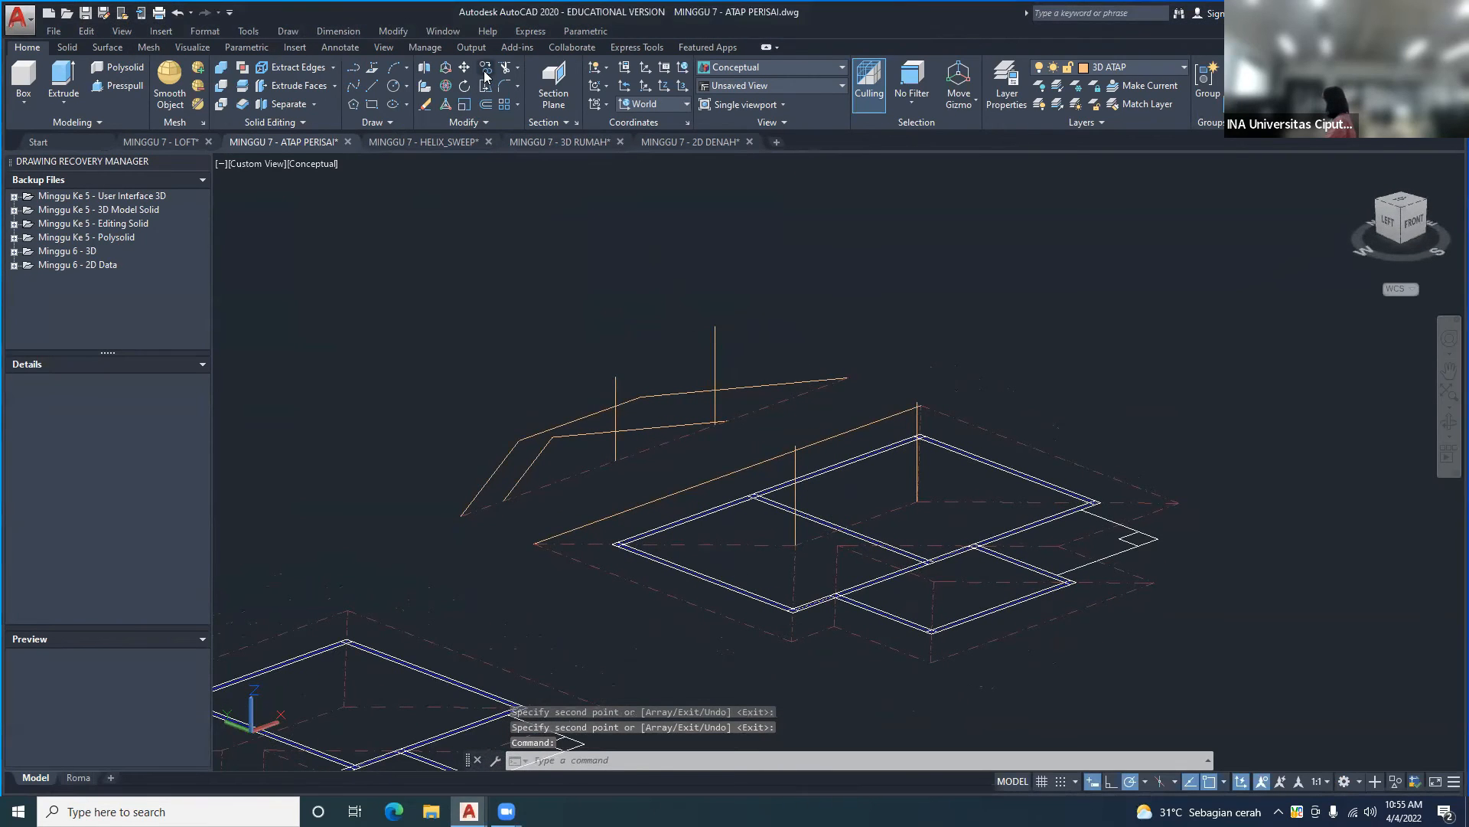
- Copy the wing's upright height line by its lower end to both ends of the dashed wing ridge in the plan
{"action": "type", "text": "co"}
{"action": "key", "text": "Return"}
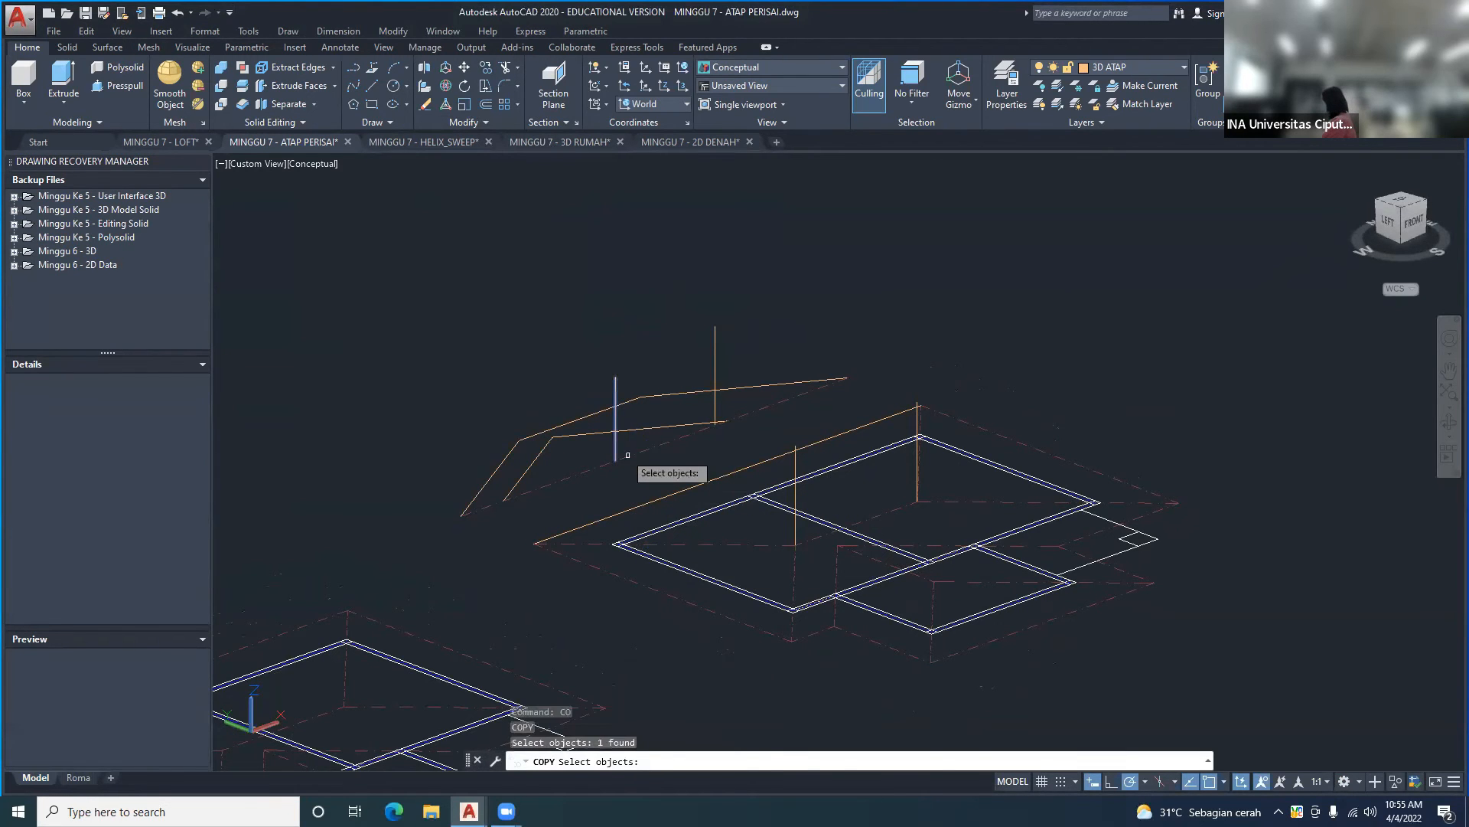
{"action": "key", "text": "Return"}
{"action": "left_click", "coordinate": [616, 461]}
{"action": "scroll", "coordinate": [865, 566], "scroll_direction": "up", "scroll_amount": 2}
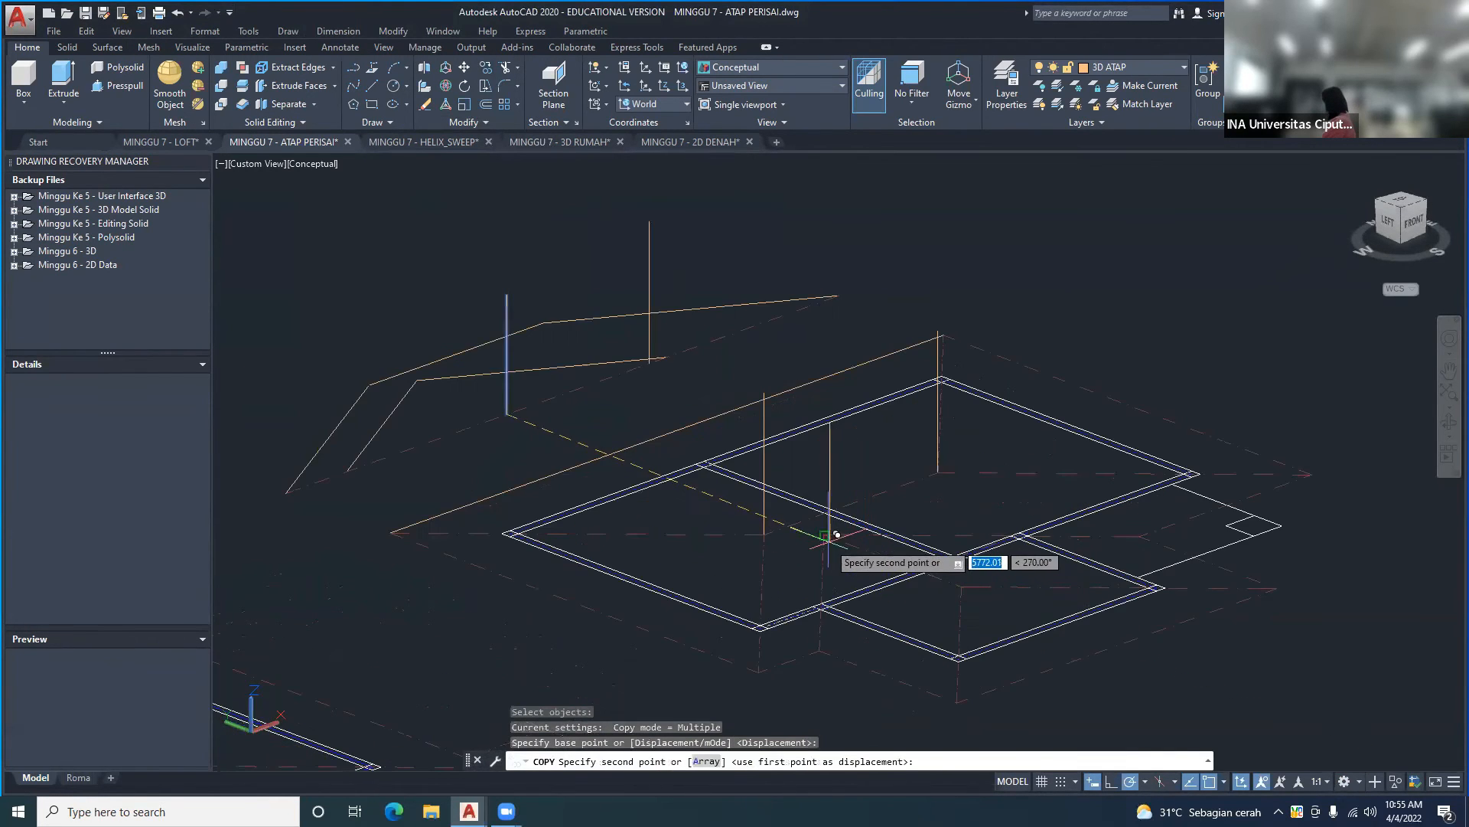
{"action": "left_click", "coordinate": [827, 534]}
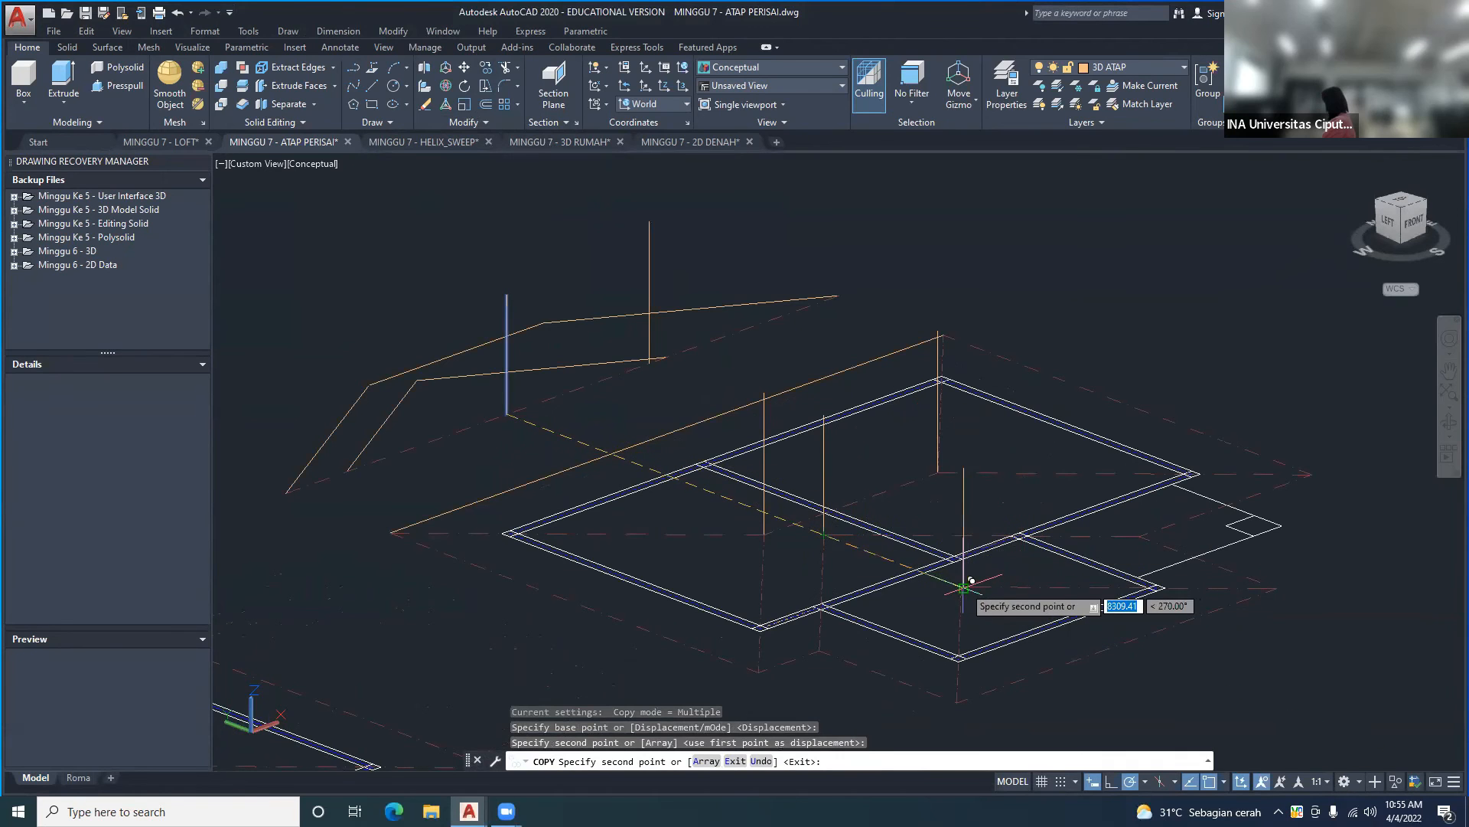
{"action": "left_click", "coordinate": [964, 587]}
{"action": "key", "text": "Return"}
- Draw the main ridge line across the two height-line tops, east to west, continuing as a hip line to the southwest eave corner
{"action": "scroll", "coordinate": [955, 556], "scroll_direction": "down", "scroll_amount": 2}
{"action": "mouse_move", "coordinate": [936, 566]}
{"action": "middle_mouse_down", "text": "shift"}
{"action": "mouse_move", "coordinate": [938, 498]}
{"action": "mouse_move", "coordinate": [939, 563]}
{"action": "mouse_move", "coordinate": [937, 540]}
{"action": "middle_mouse_up", "text": "shift"}
{"action": "left_click", "coordinate": [288, 30]}
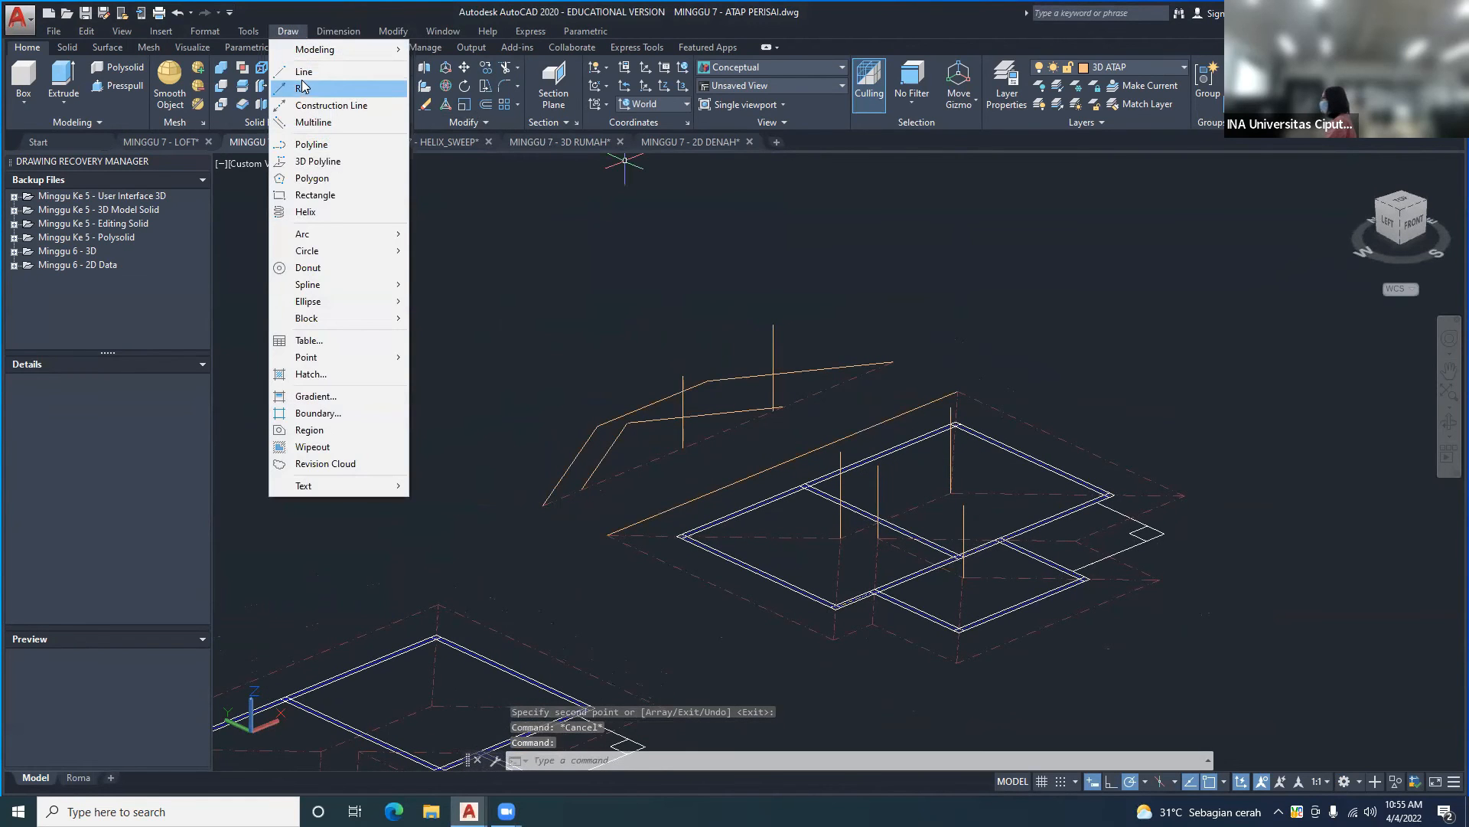
{"action": "left_click", "coordinate": [304, 74]}
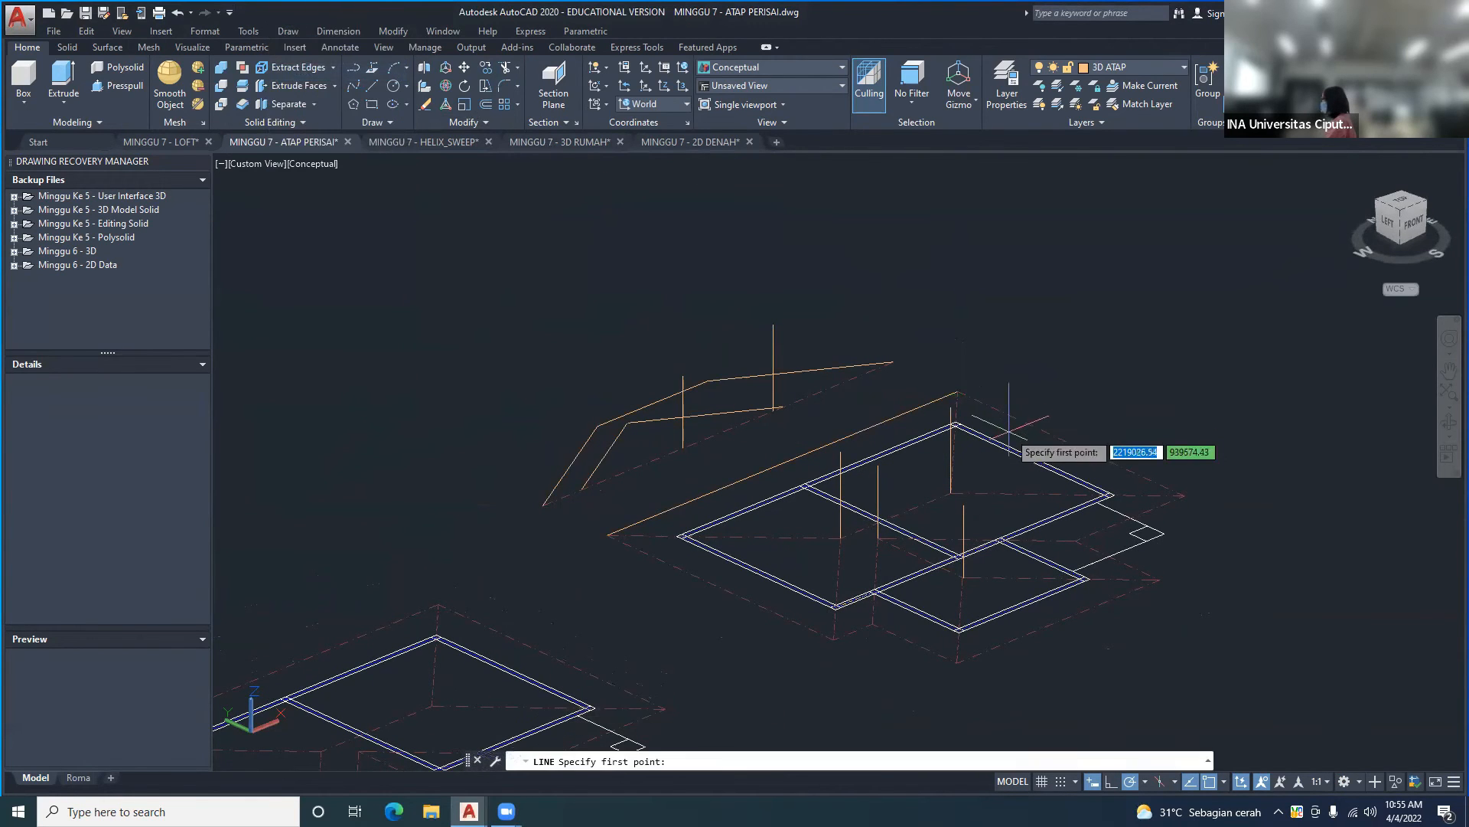
{"action": "left_click", "coordinate": [954, 406]}
{"action": "left_click", "coordinate": [842, 451]}
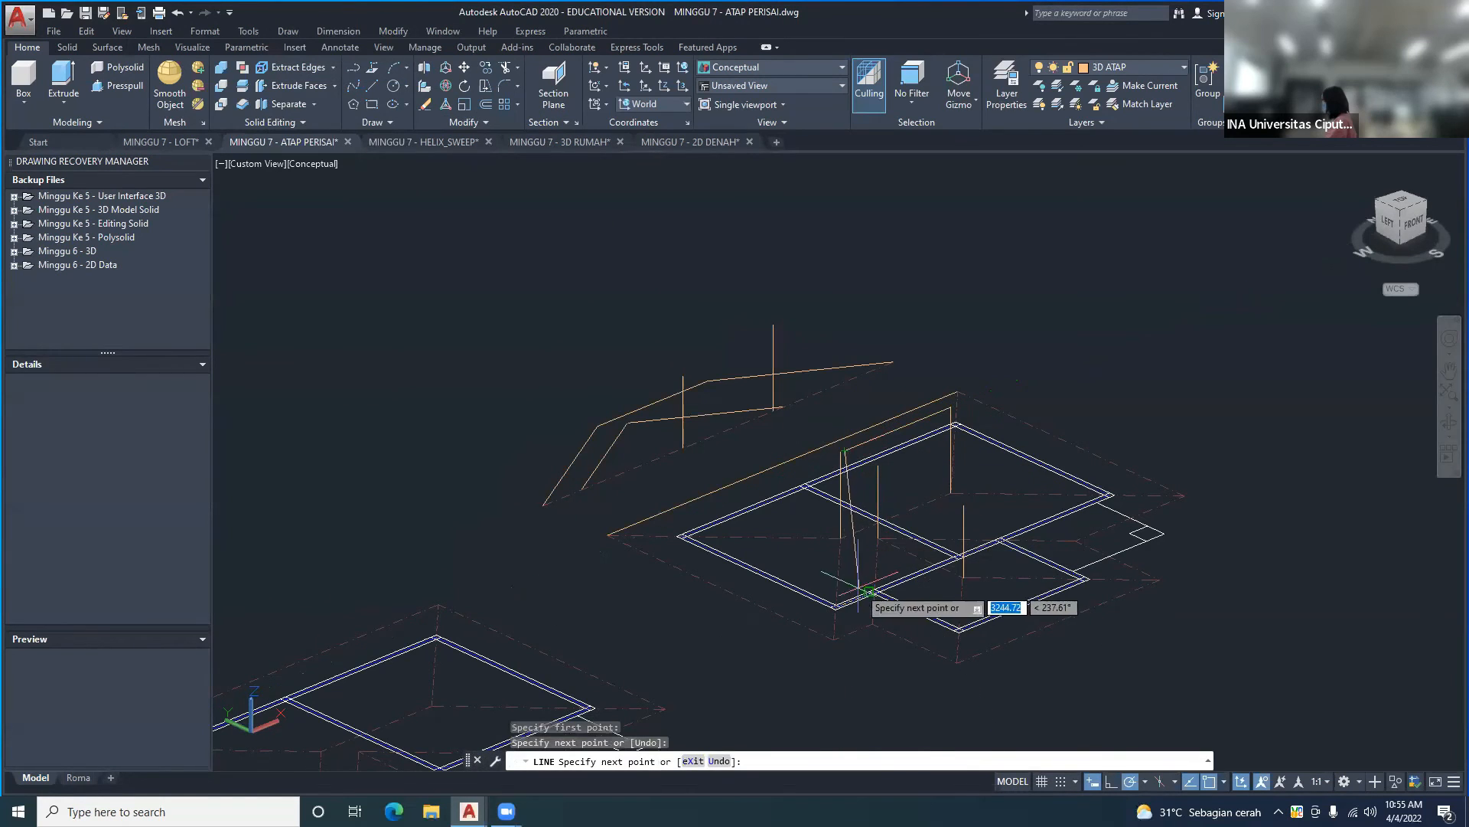
{"action": "left_click", "coordinate": [834, 626]}
{"action": "key", "text": "Return"}
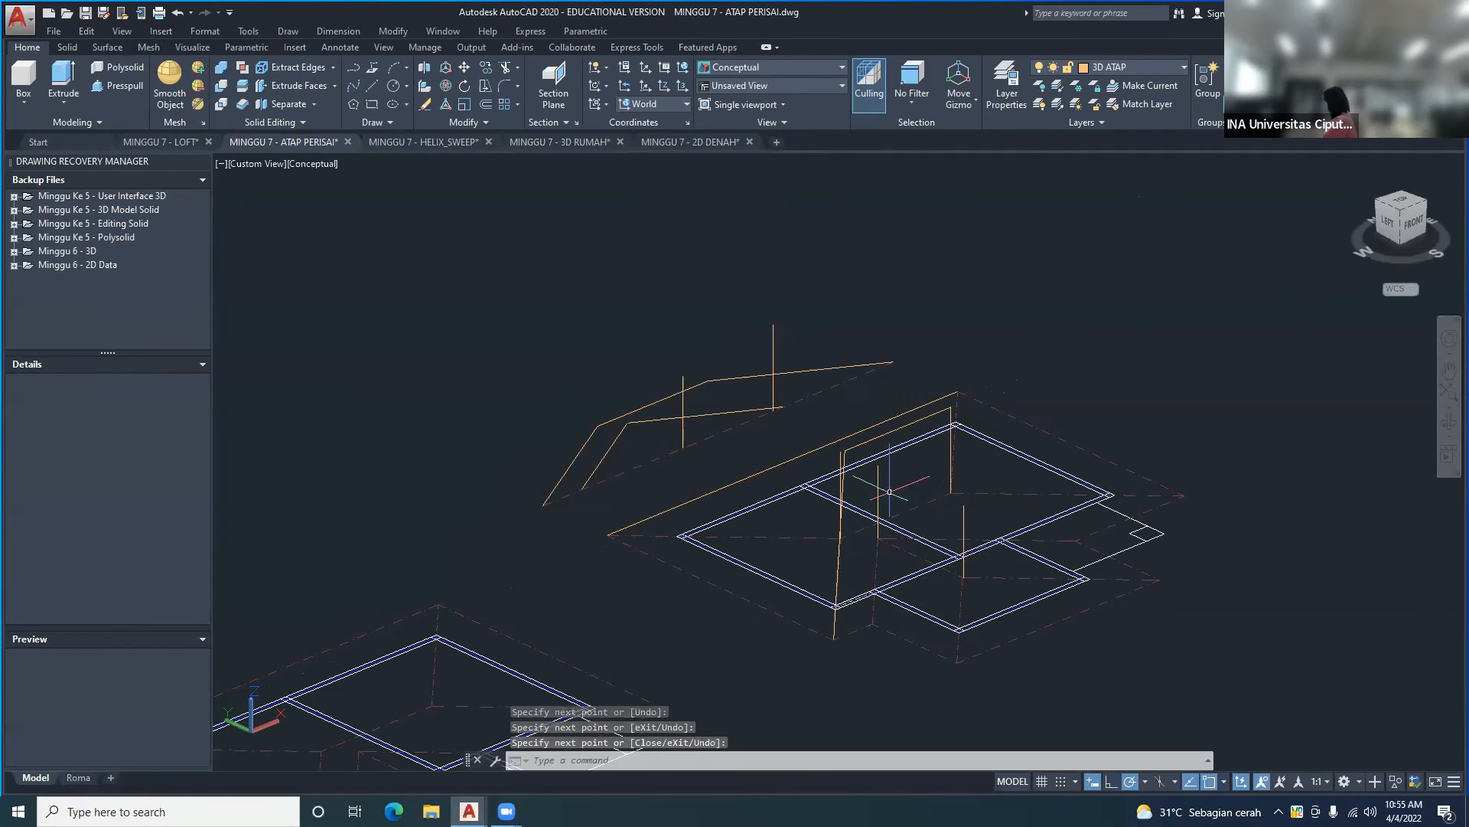
- Stretch the shared endpoint of the main ridge and southwest hip line onto the top of the west height line
{"action": "scroll", "coordinate": [850, 451], "scroll_direction": "up", "scroll_amount": 2}
{"action": "left_click", "coordinate": [842, 452]}
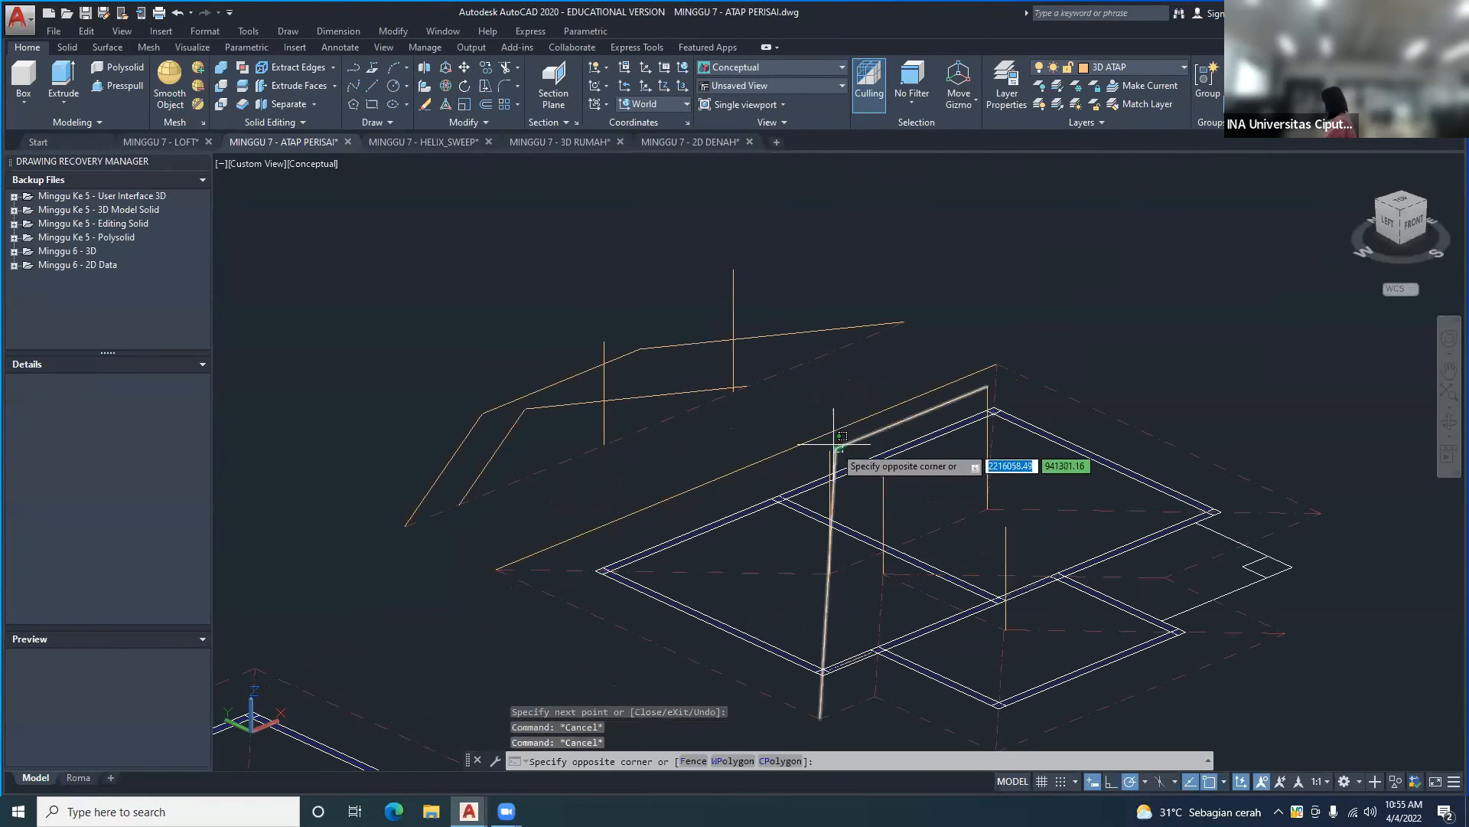
{"action": "left_click", "coordinate": [835, 448]}
{"action": "left_click", "coordinate": [836, 448]}
{"action": "left_click", "coordinate": [829, 450]}
{"action": "key", "text": "Escape"}
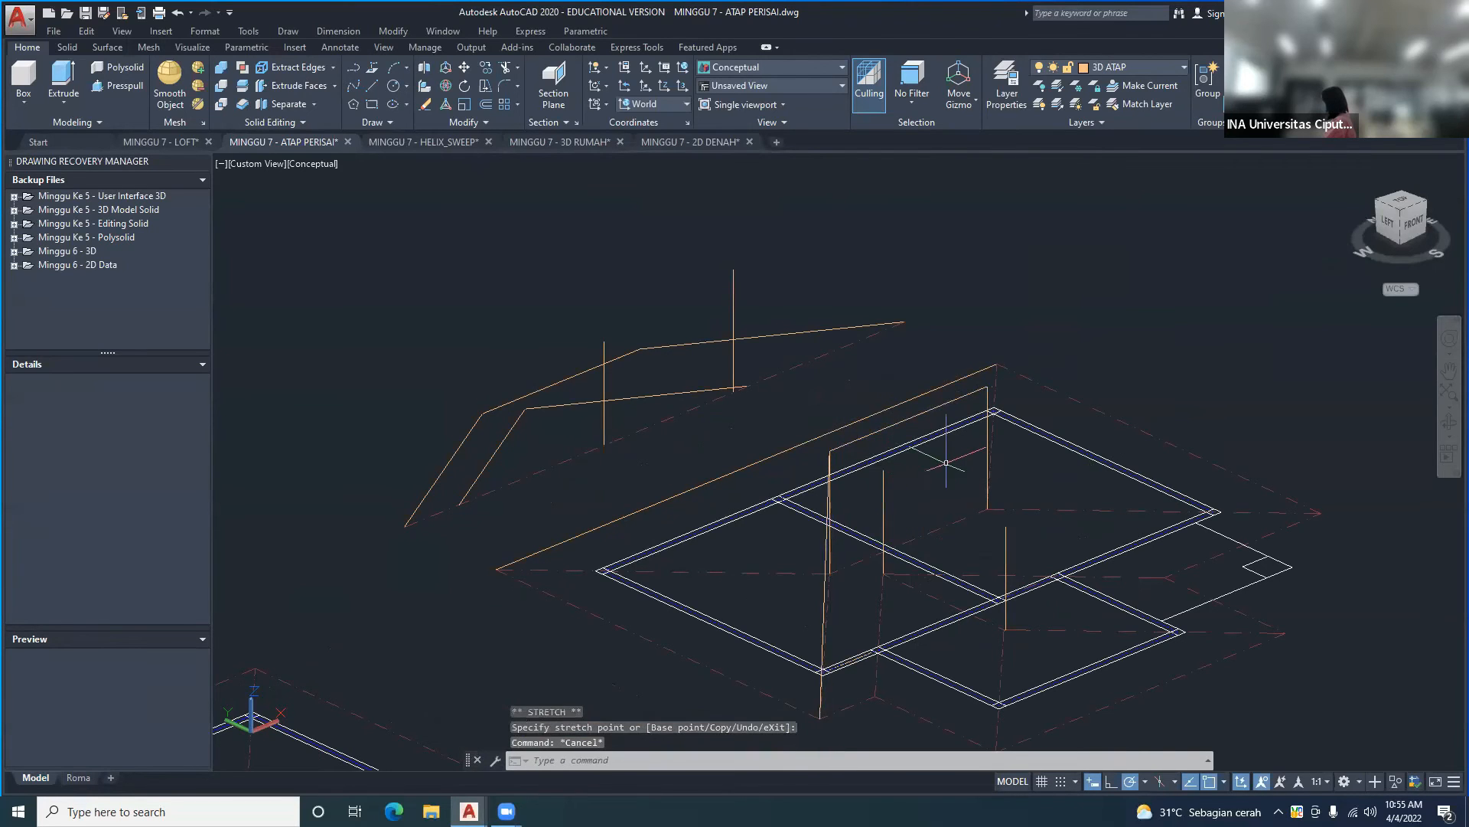
- Draw a hip line joining the main ridge's east end and the northeast eave corner
{"action": "scroll", "coordinate": [949, 487], "scroll_direction": "down", "scroll_amount": 2}
{"action": "middle_click_drag", "start_coordinate": [933, 491], "coordinate": [842, 440], "text": "shift"}
{"action": "middle_click_drag", "start_coordinate": [331, 109], "coordinate": [284, 36], "text": "shift"}
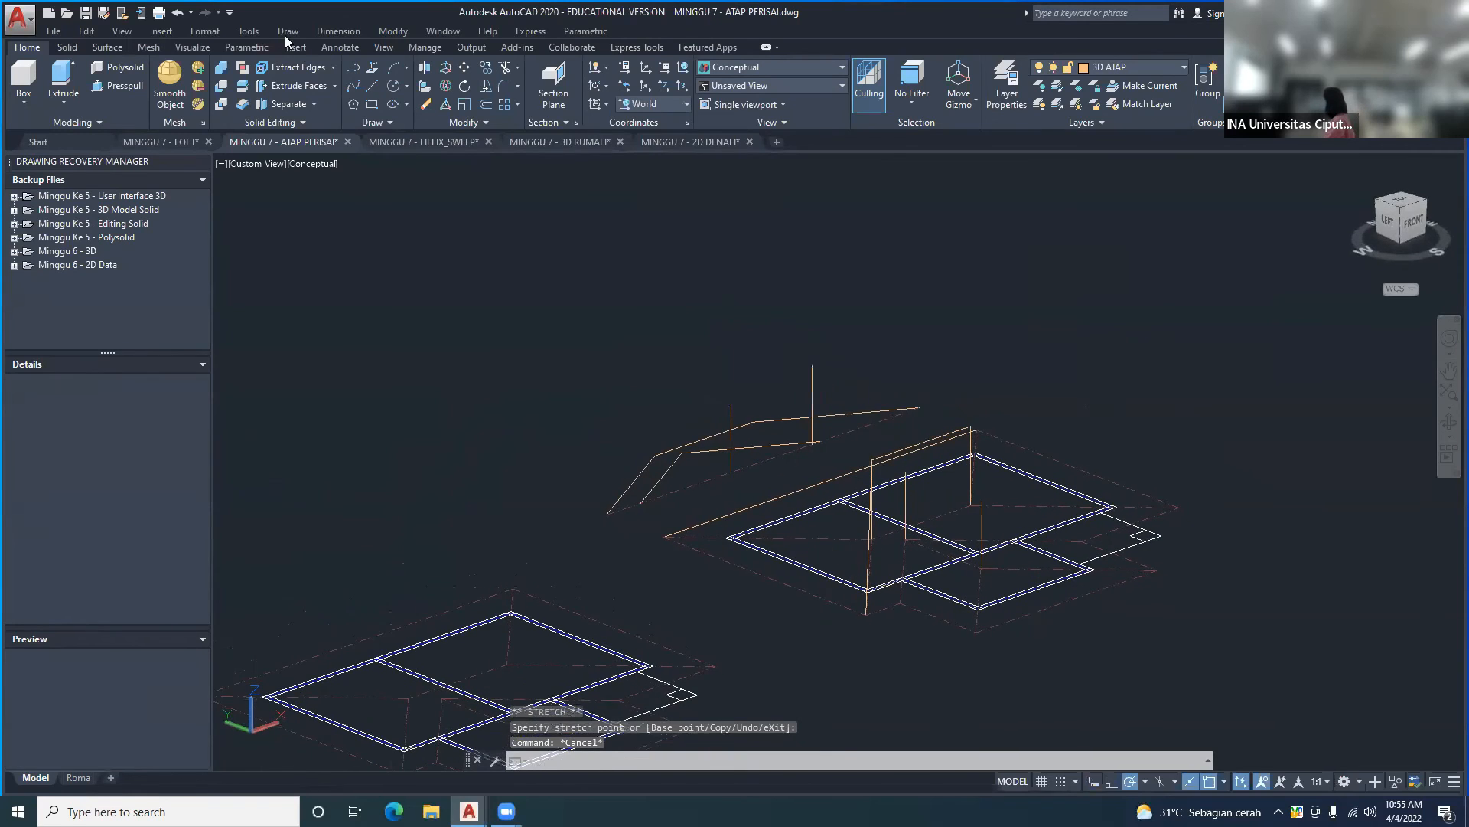
{"action": "left_click", "coordinate": [287, 32]}
{"action": "left_click", "coordinate": [303, 73]}
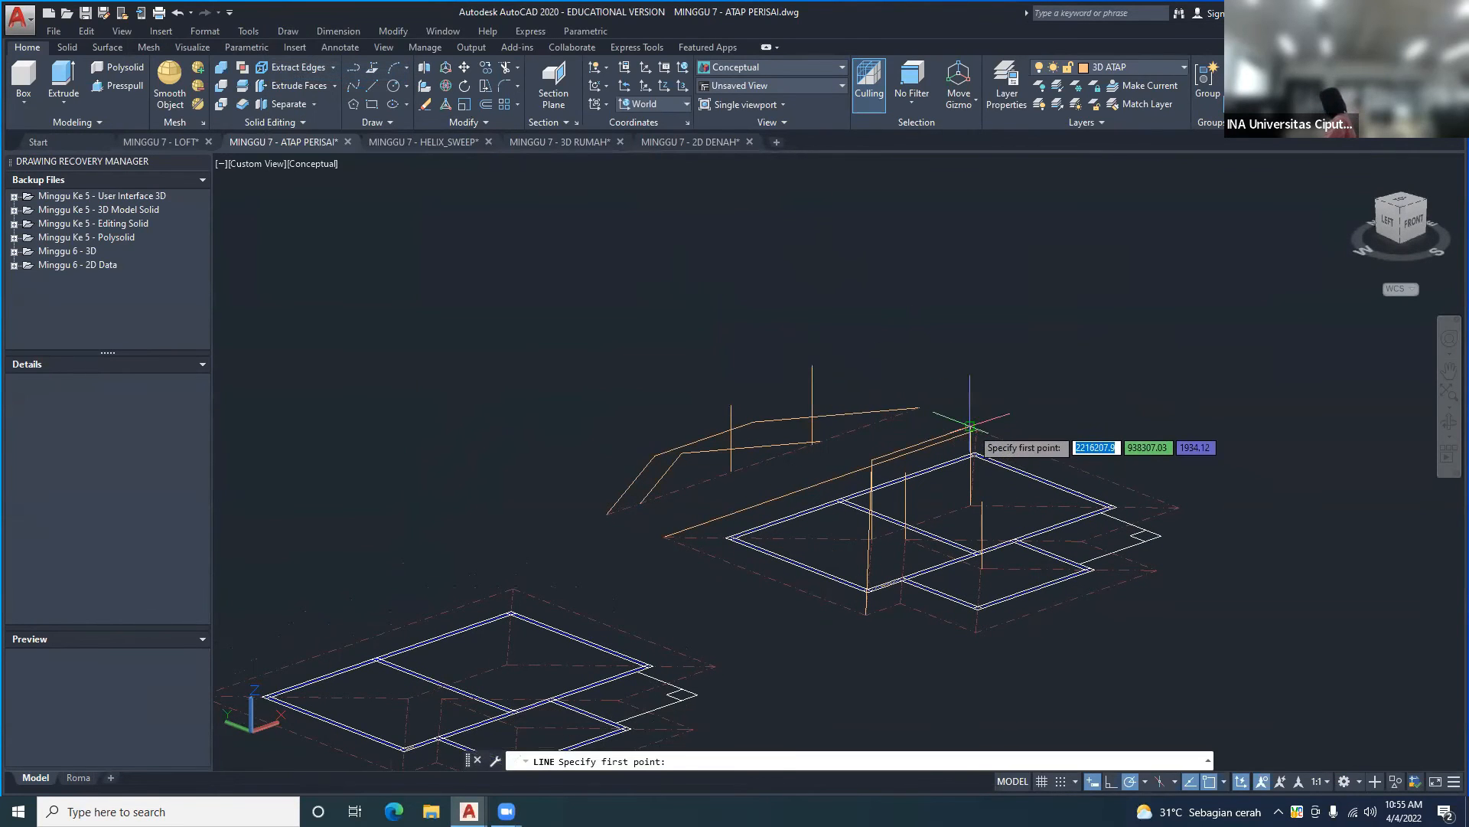
{"action": "scroll", "coordinate": [976, 426], "scroll_direction": "up", "scroll_amount": 3}
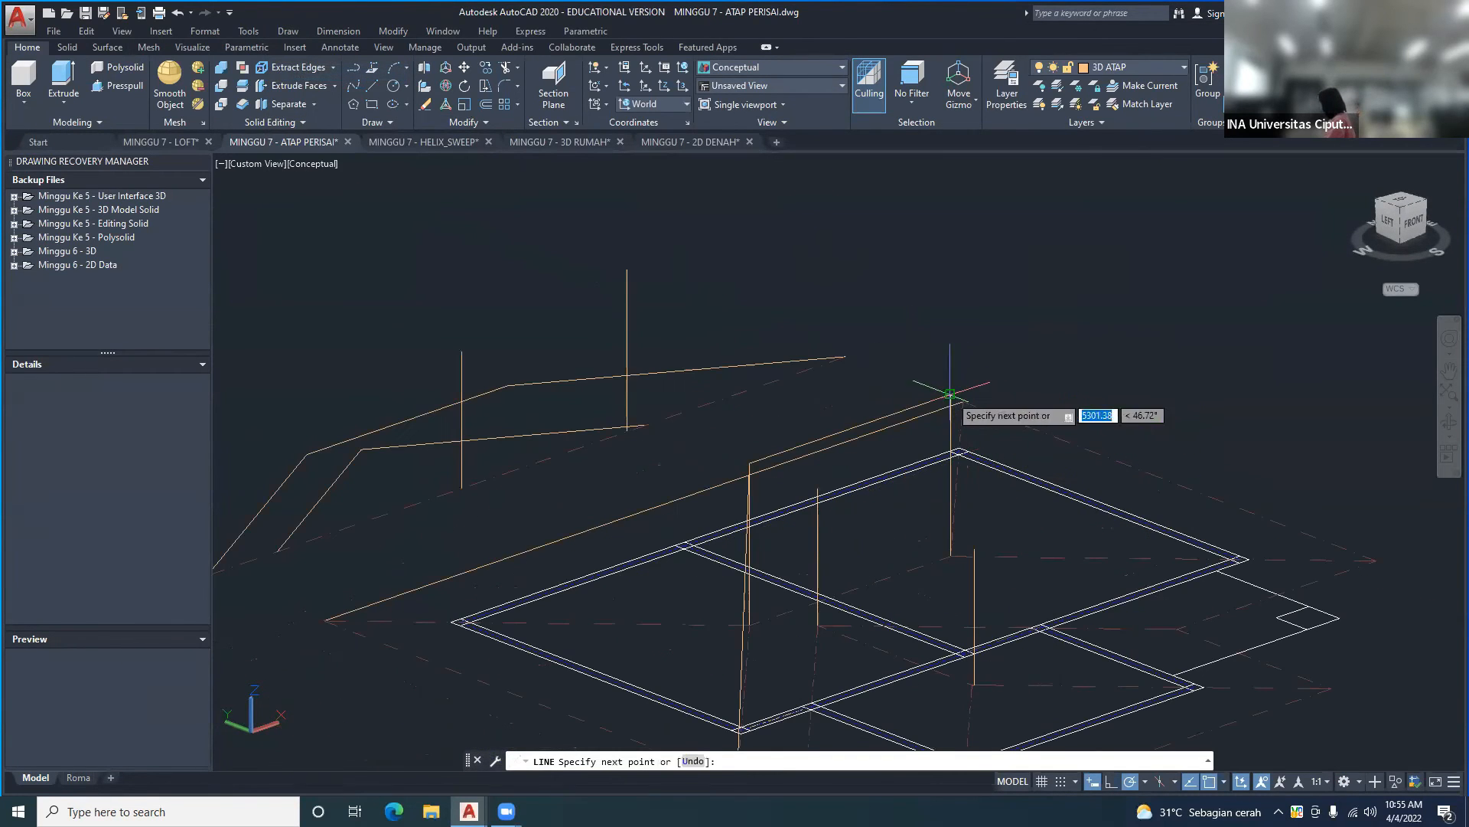
{"action": "key", "text": "Escape"}
- Draw a hip line from the main ridge's east end to the southeast corner of the main eave outline
{"action": "right_click", "coordinate": [952, 358]}
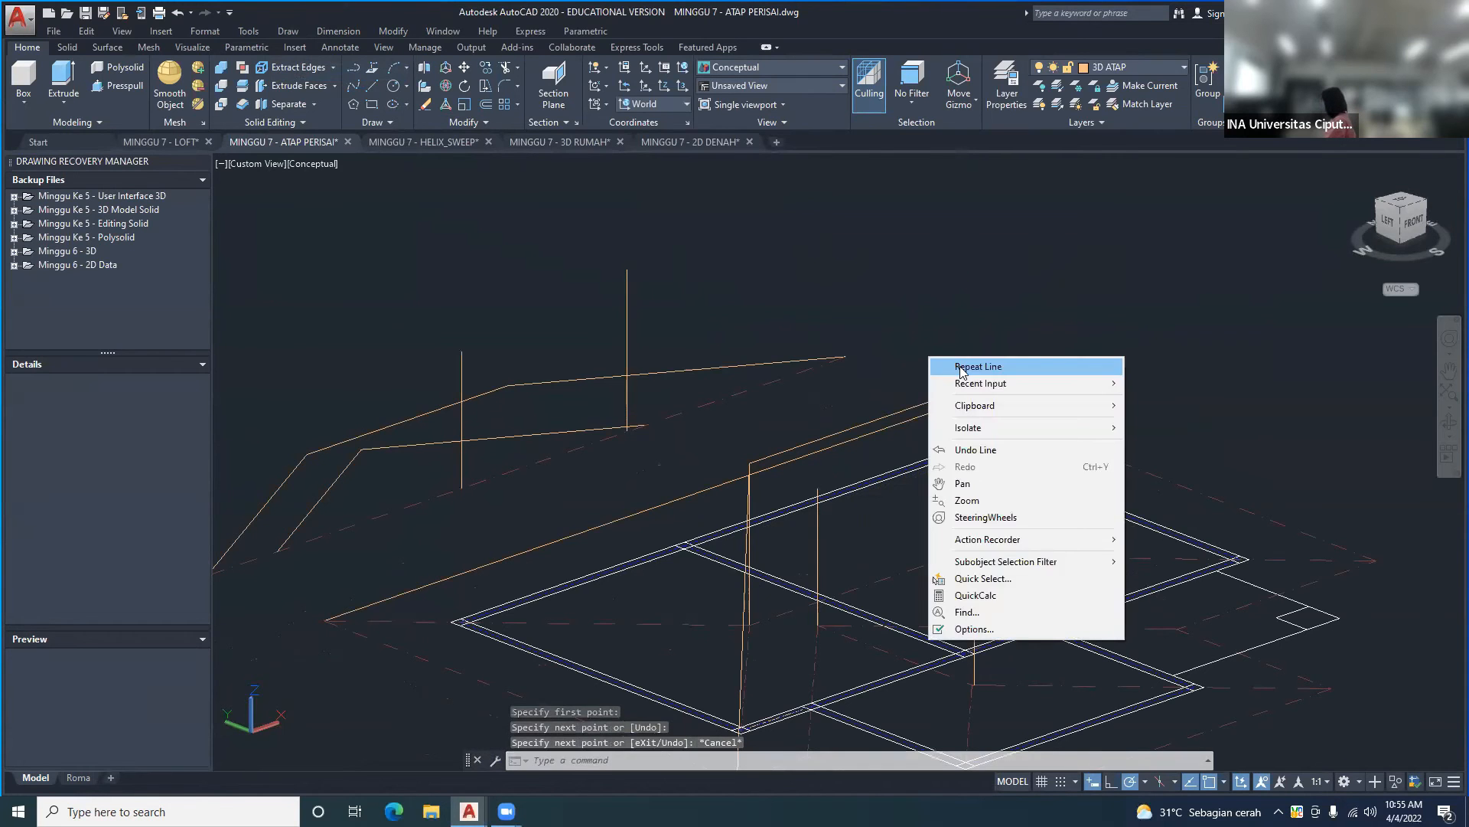
{"action": "left_click", "coordinate": [983, 364]}
{"action": "left_click", "coordinate": [950, 394]}
{"action": "scroll", "coordinate": [950, 392], "scroll_direction": "down", "scroll_amount": 2}
{"action": "middle_click_drag", "start_coordinate": [1035, 429], "coordinate": [899, 405], "text": "shift"}
{"action": "middle_click_drag", "start_coordinate": [1064, 468], "coordinate": [912, 408], "text": "shift"}
{"action": "left_click", "coordinate": [1099, 500]}
{"action": "key", "text": "Escape"}
- Draw a hip line from the main ridge's west end to the northwest eave corner
{"action": "scroll", "coordinate": [1106, 468], "scroll_direction": "down", "scroll_amount": 2}
{"action": "scroll", "coordinate": [1070, 467], "scroll_direction": "down", "scroll_amount": 2}
{"action": "middle_click_drag", "start_coordinate": [958, 482], "coordinate": [1114, 492], "text": "shift"}
{"action": "scroll", "coordinate": [875, 370], "scroll_direction": "up", "scroll_amount": 3}
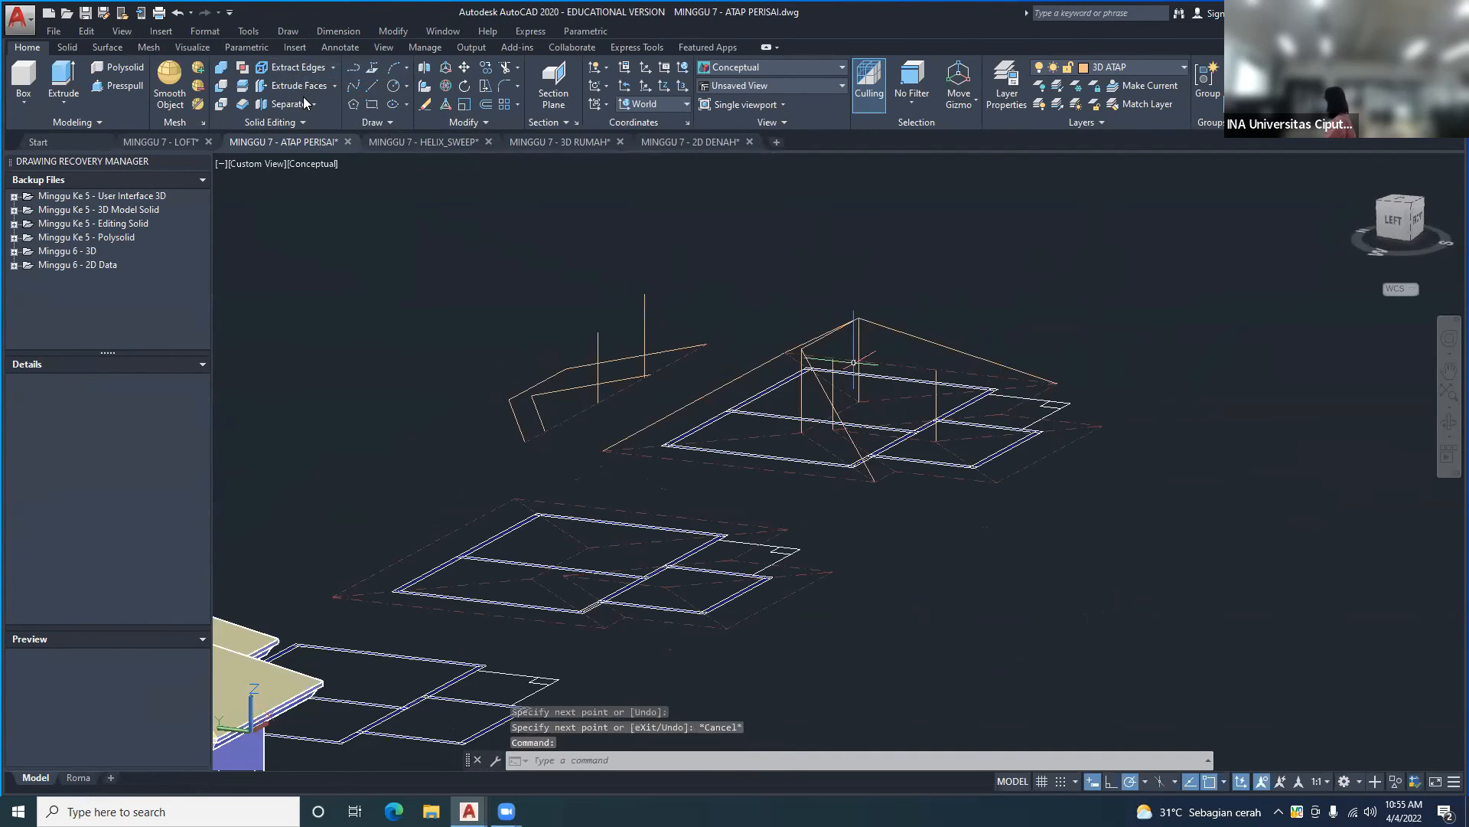
{"action": "left_click", "coordinate": [288, 31]}
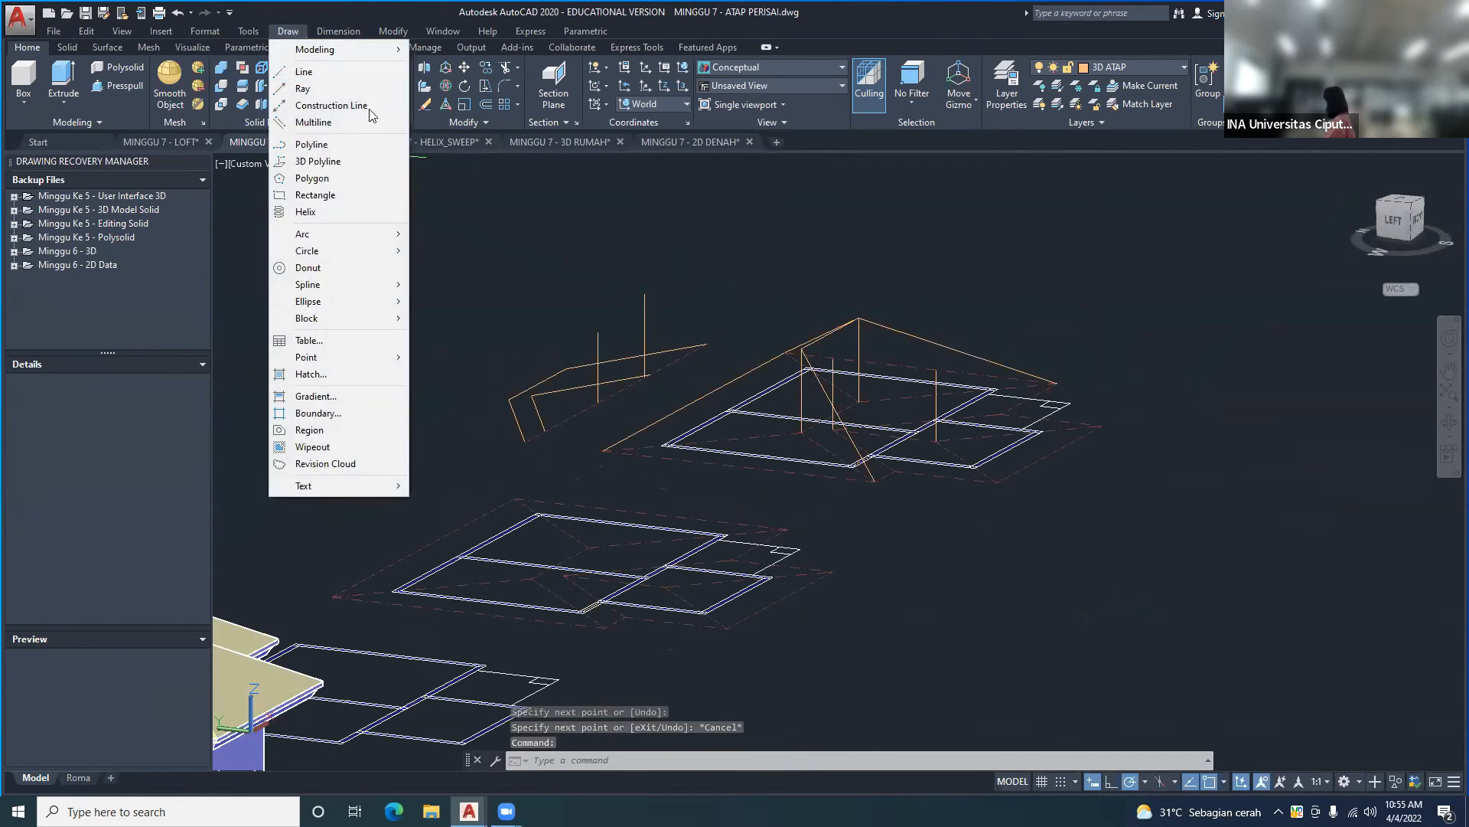
{"action": "left_click", "coordinate": [304, 71]}
{"action": "scroll", "coordinate": [779, 392], "scroll_direction": "up", "scroll_amount": 3}
{"action": "left_click", "coordinate": [826, 303]}
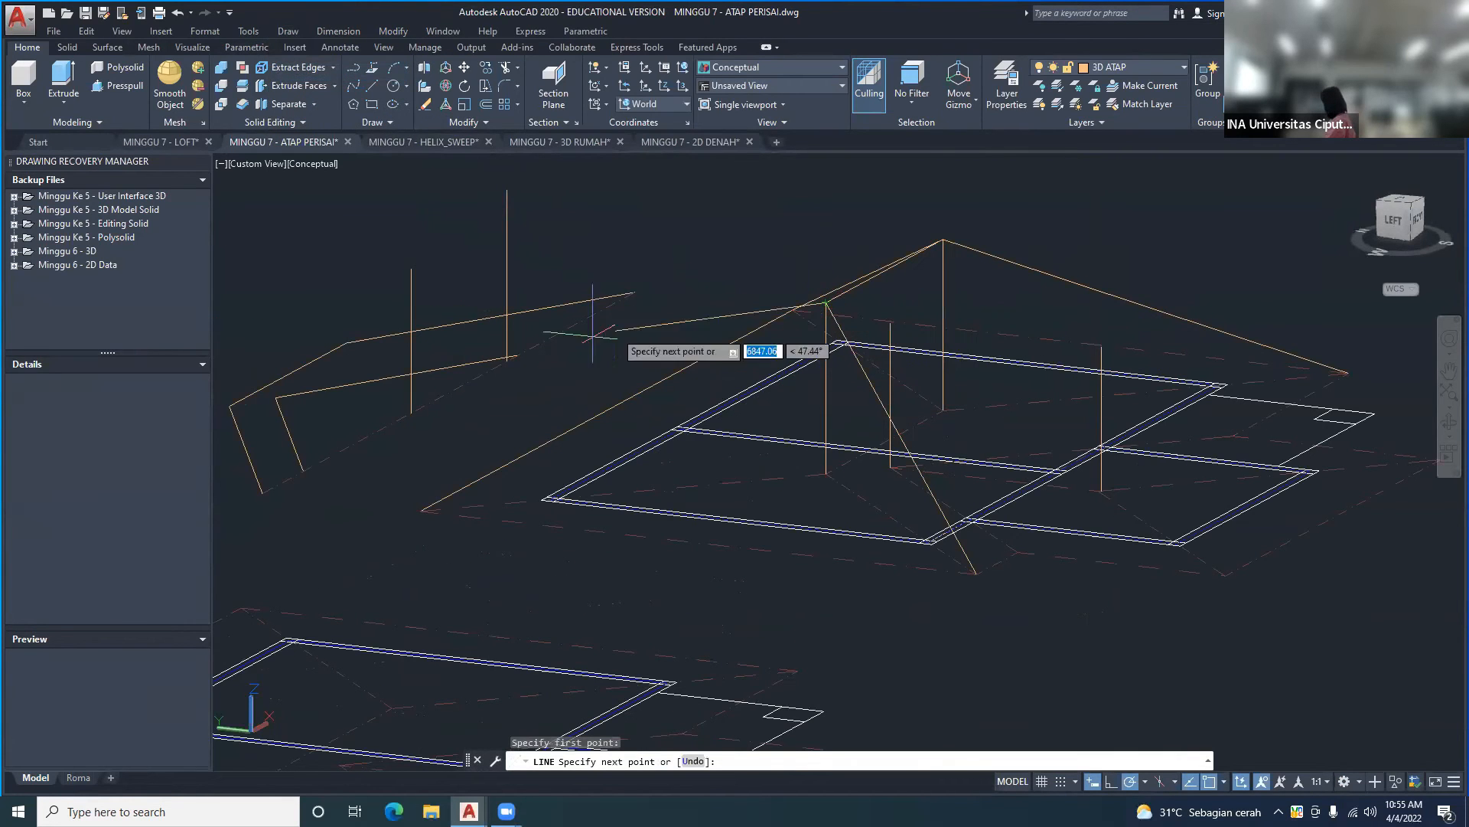
{"action": "left_click", "coordinate": [419, 509]}
{"action": "key", "text": "Escape"}
- Draw the wing ridge across its two height-line tops, continuing as a hip line to the wing's southwest eave corner
{"action": "scroll", "coordinate": [735, 422], "scroll_direction": "down", "scroll_amount": 5}
{"action": "middle_click_drag", "start_coordinate": [735, 421], "coordinate": [528, 433], "text": "shift"}
{"action": "scroll", "coordinate": [741, 401], "scroll_direction": "up", "scroll_amount": 2}
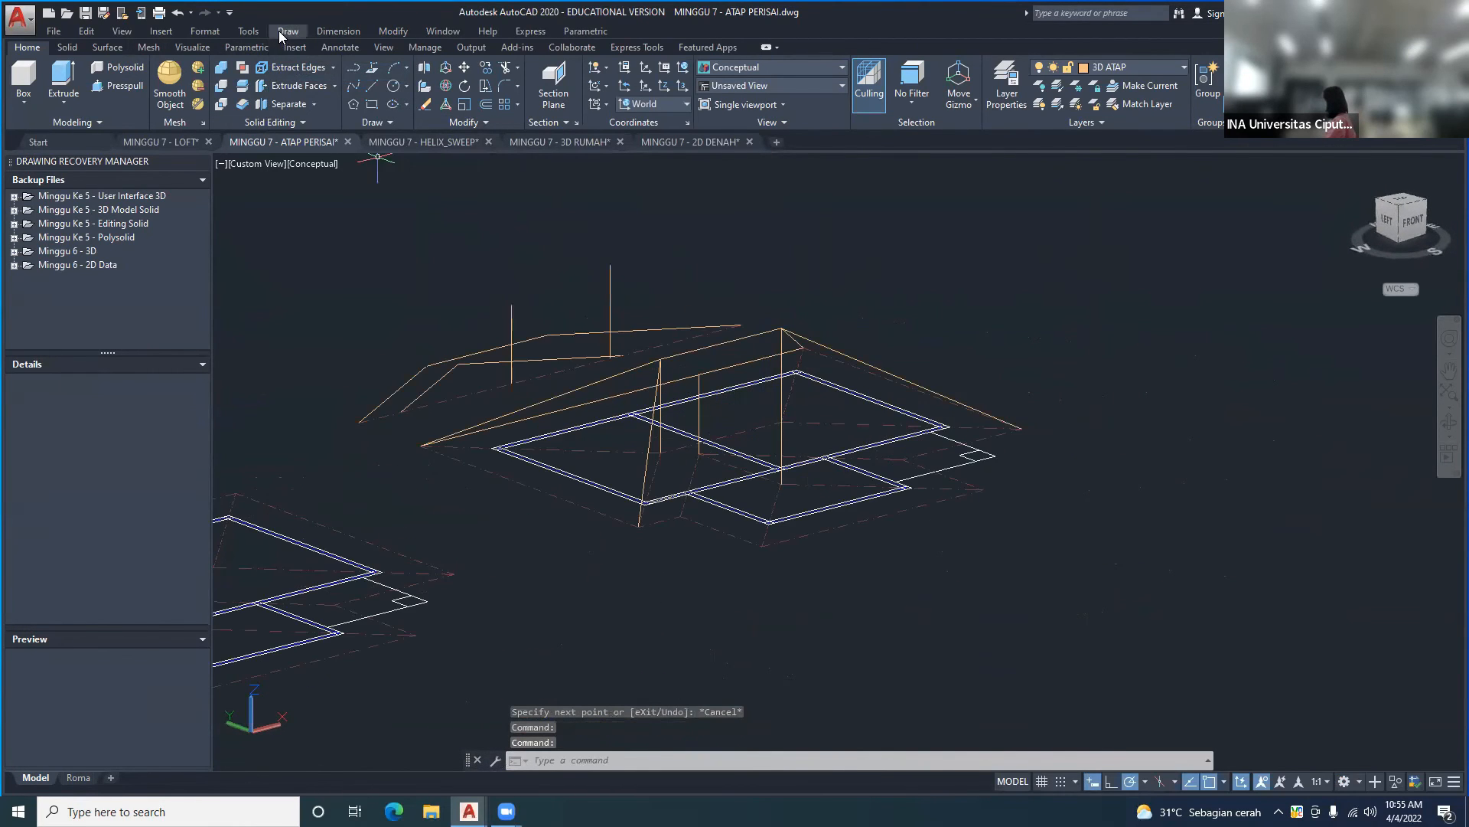
{"action": "left_click", "coordinate": [284, 31]}
{"action": "left_click", "coordinate": [321, 76]}
{"action": "scroll", "coordinate": [692, 375], "scroll_direction": "up", "scroll_amount": 2}
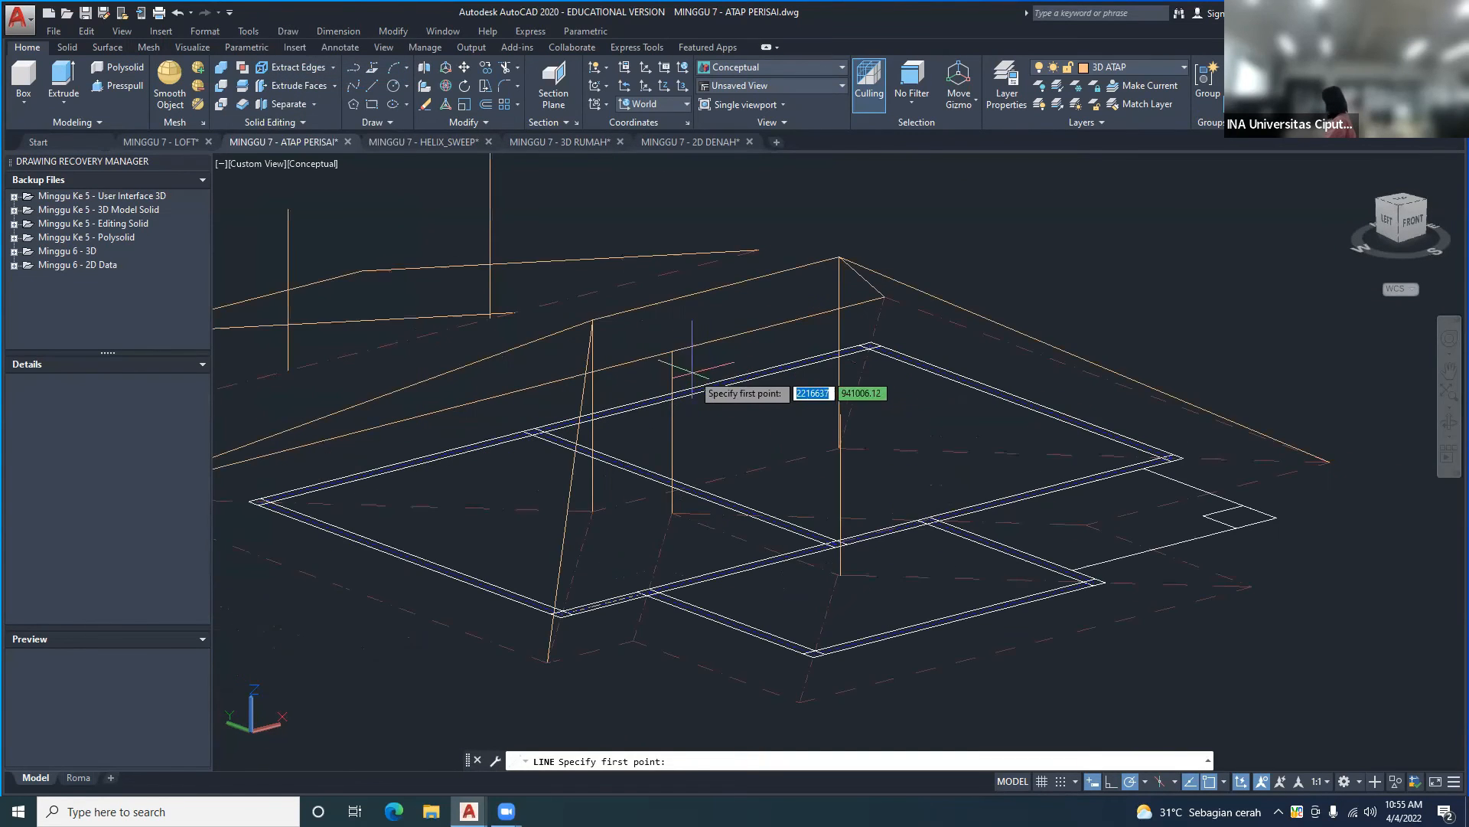
{"action": "left_click", "coordinate": [672, 353]}
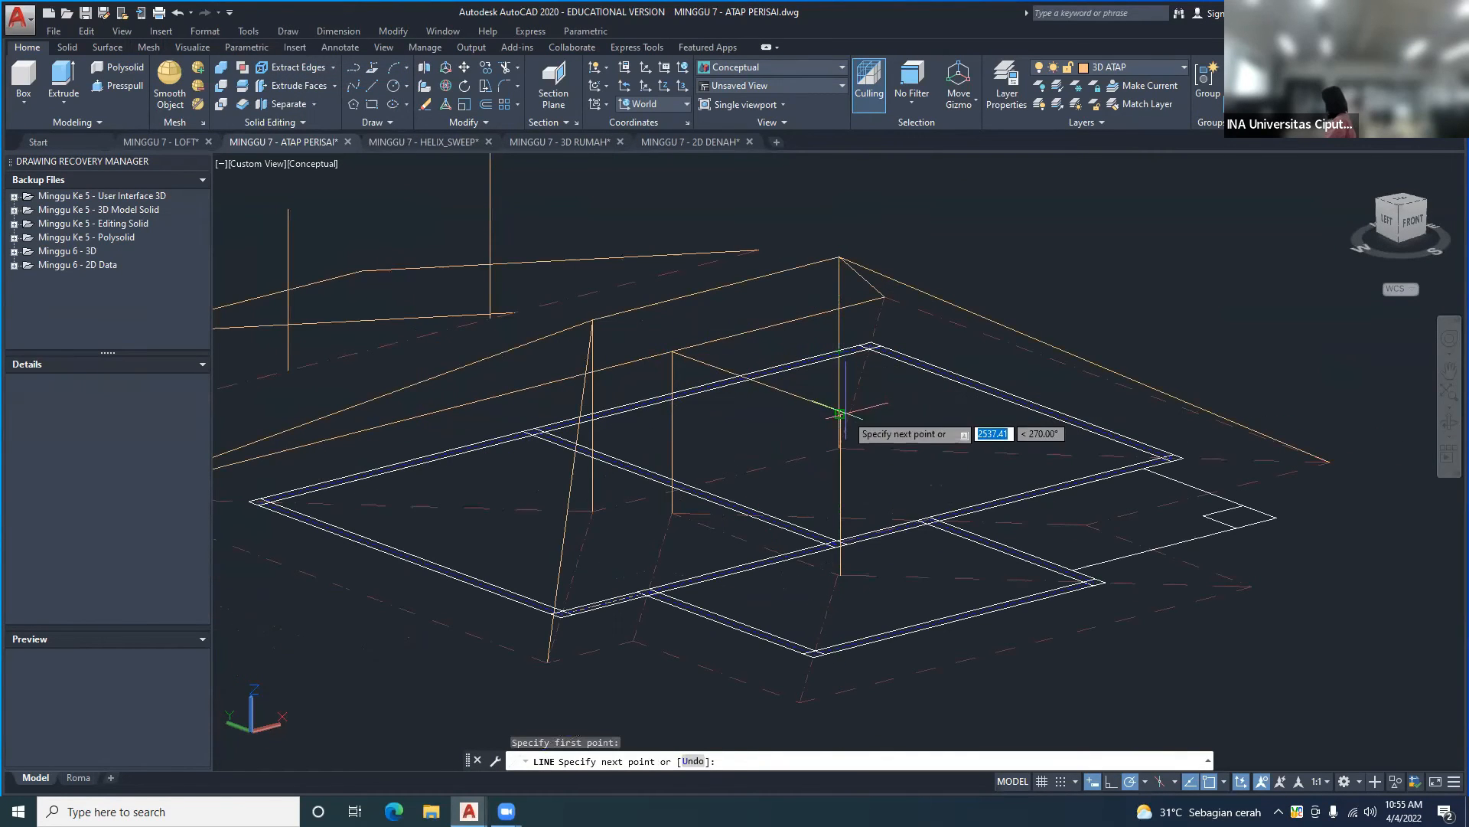
{"action": "scroll", "coordinate": [826, 385], "scroll_direction": "down", "scroll_amount": 2}
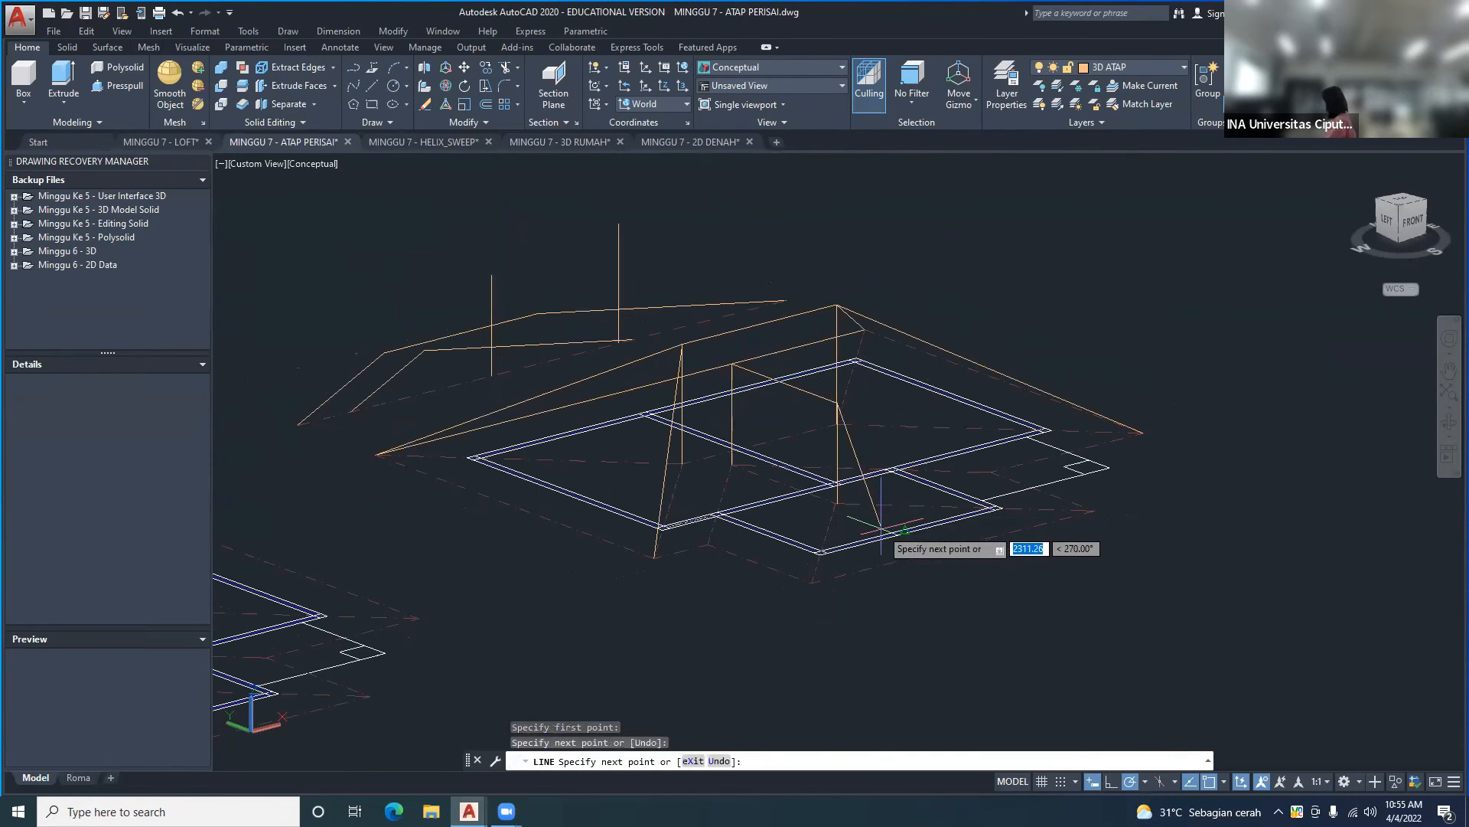
{"action": "left_click", "coordinate": [811, 583]}
{"action": "key", "text": "Escape"}
- Draw a hip line from the wing ridge's outer end to the wing's southeast eave corner
{"action": "middle_click_drag", "start_coordinate": [906, 494], "coordinate": [830, 451]}
{"action": "left_click", "coordinate": [300, 34]}
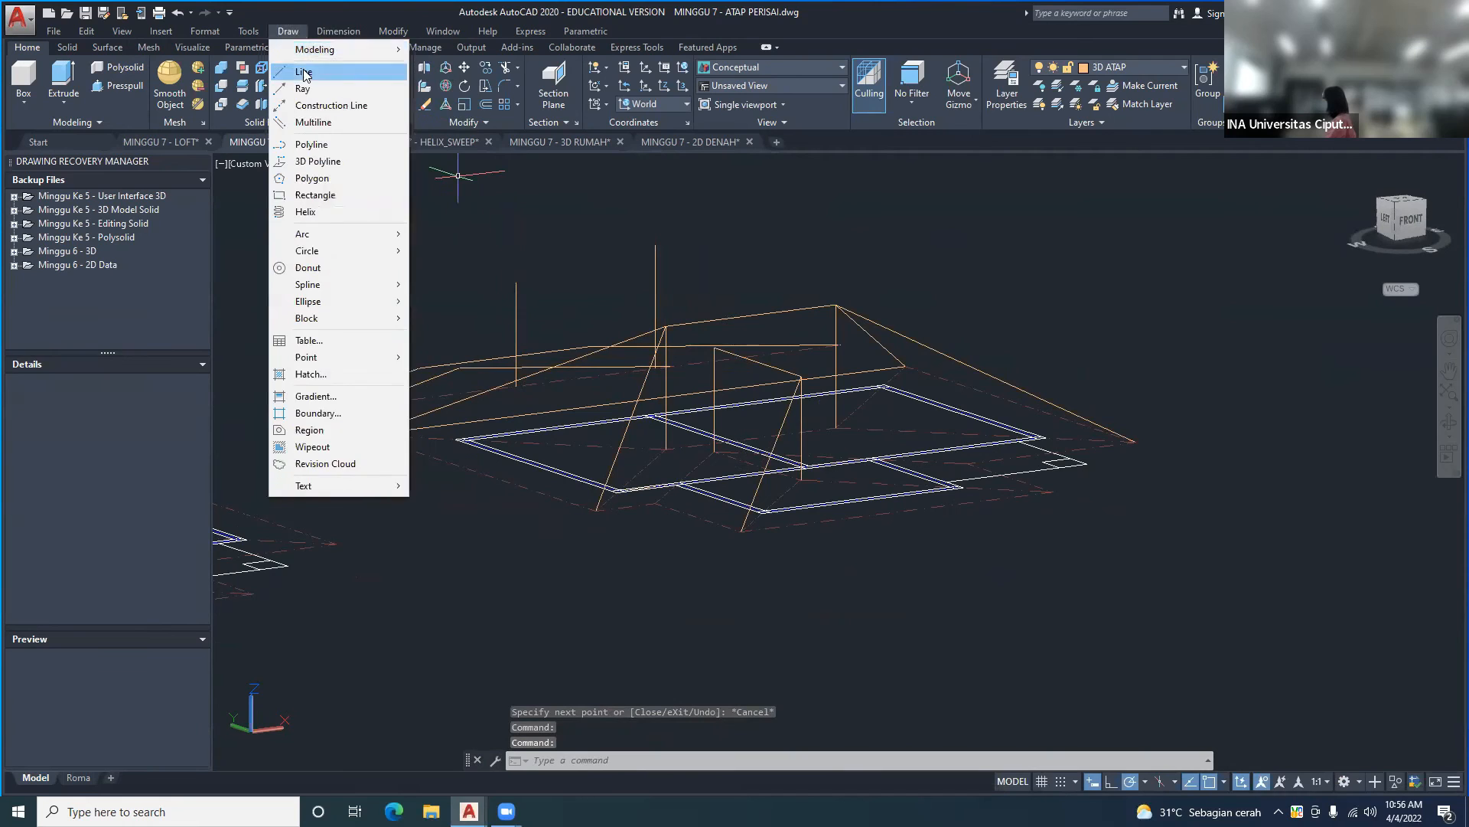
{"action": "left_click", "coordinate": [303, 72]}
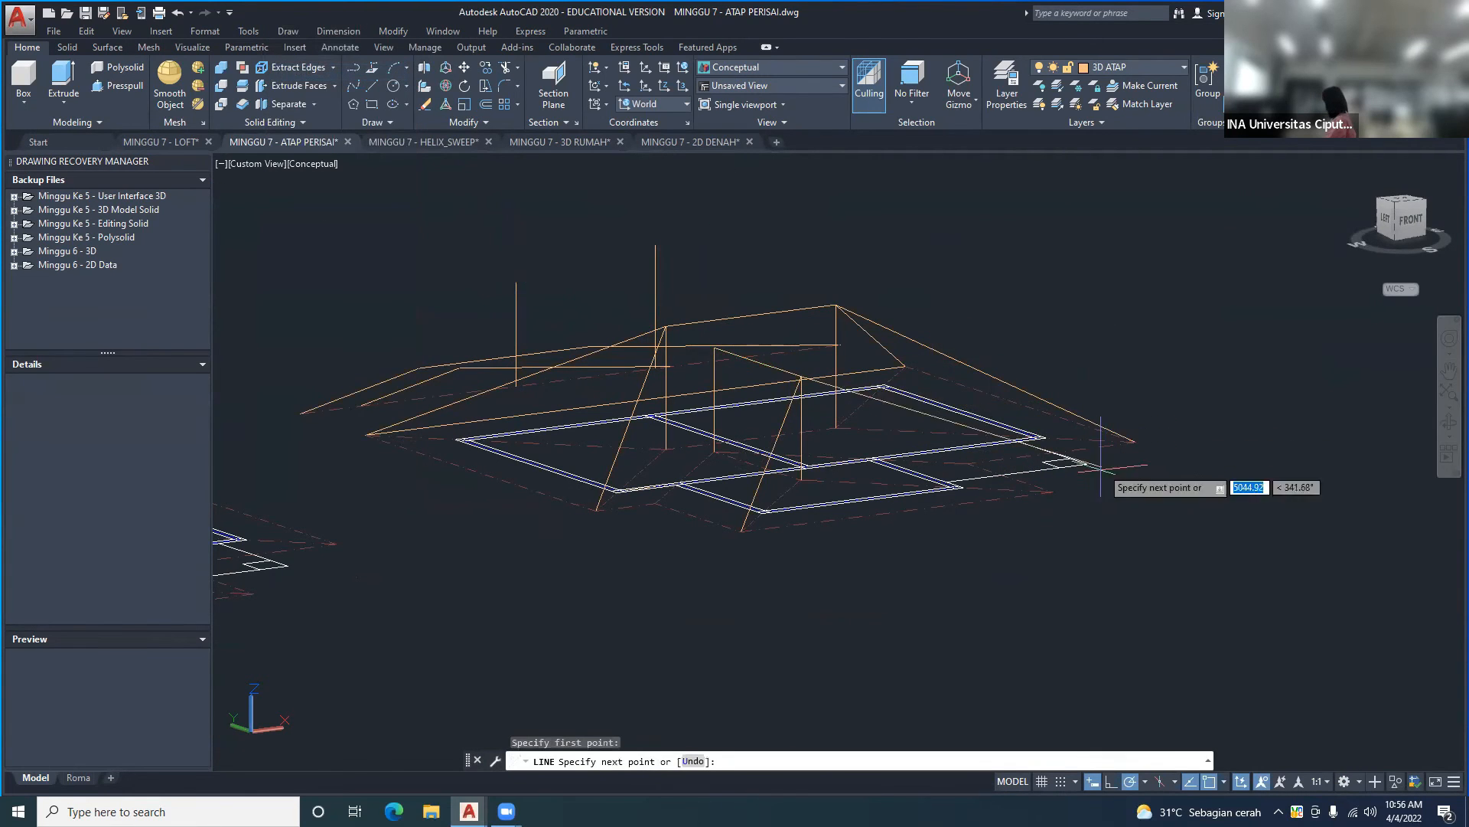
{"action": "key", "text": "Escape"}
{"action": "key", "text": "Return"}
{"action": "left_click", "coordinate": [1058, 460]}
{"action": "key", "text": "Escape"}
- Draw a valley line from the wing ridge's inner end to the west inner corner where the wing meets the main eave
{"action": "right_click", "coordinate": [896, 364]}
{"action": "left_click", "coordinate": [919, 361]}
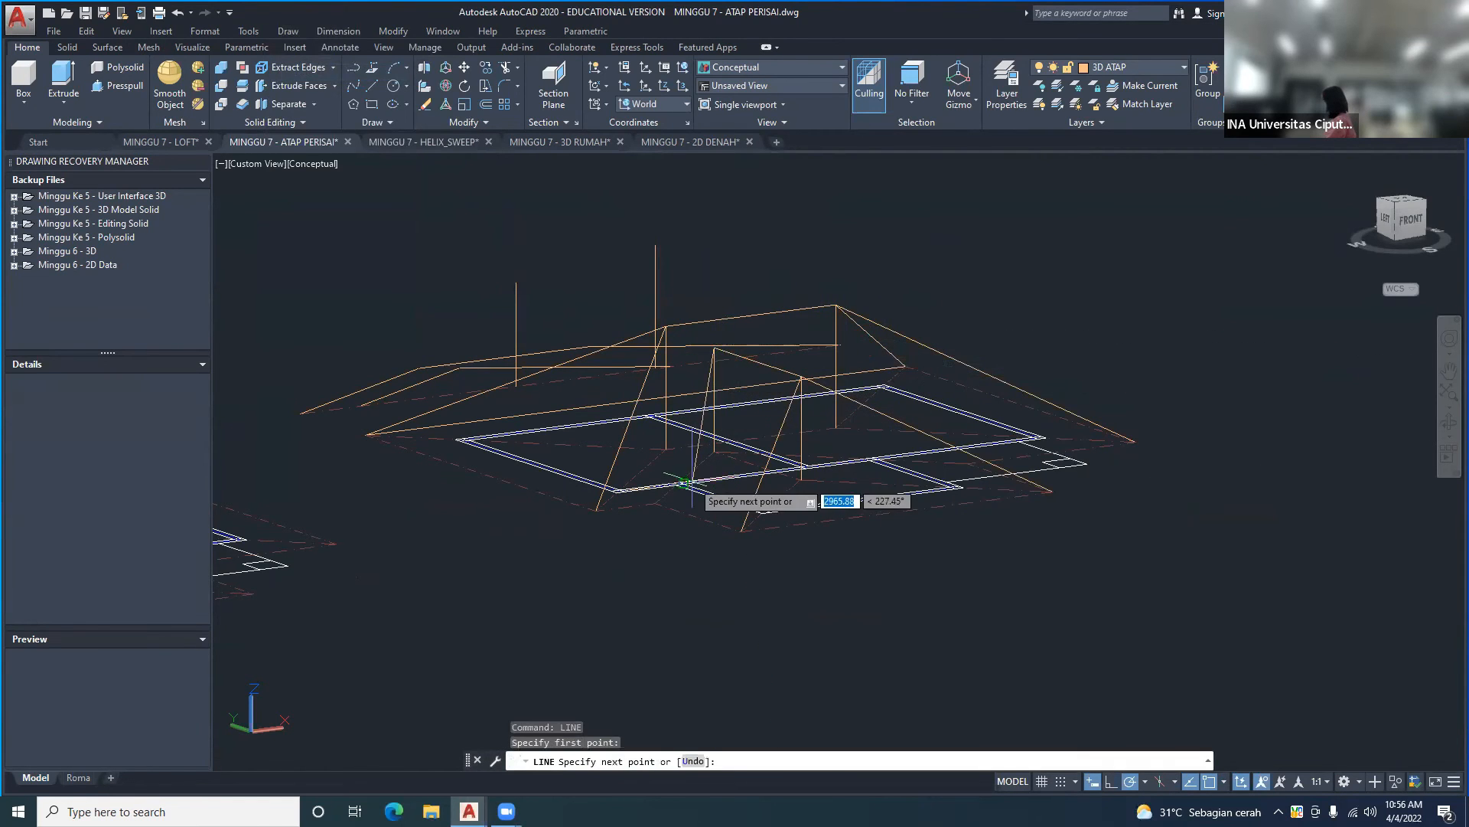
{"action": "left_click", "coordinate": [655, 503]}
{"action": "key", "text": "Escape"}
- Draw a valley line from the wing ridge's inner end to the east inner corner of the eave outline
{"action": "scroll", "coordinate": [804, 440], "scroll_direction": "down", "scroll_amount": 3}
{"action": "middle_click_drag", "start_coordinate": [807, 448], "coordinate": [535, 467], "text": "shift"}
{"action": "right_click", "coordinate": [744, 451]}
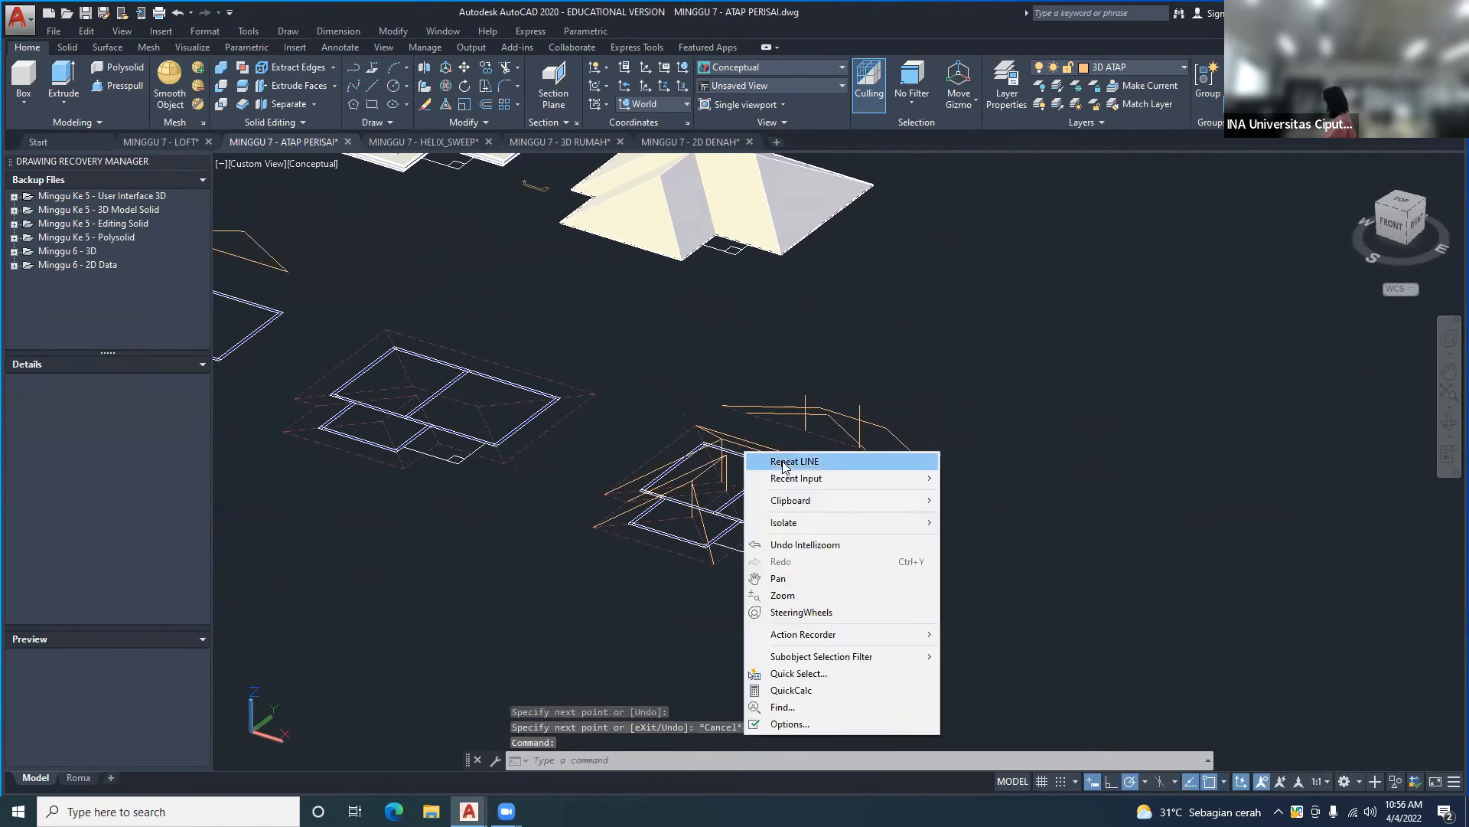
{"action": "left_click", "coordinate": [783, 462]}
{"action": "left_click", "coordinate": [788, 536]}
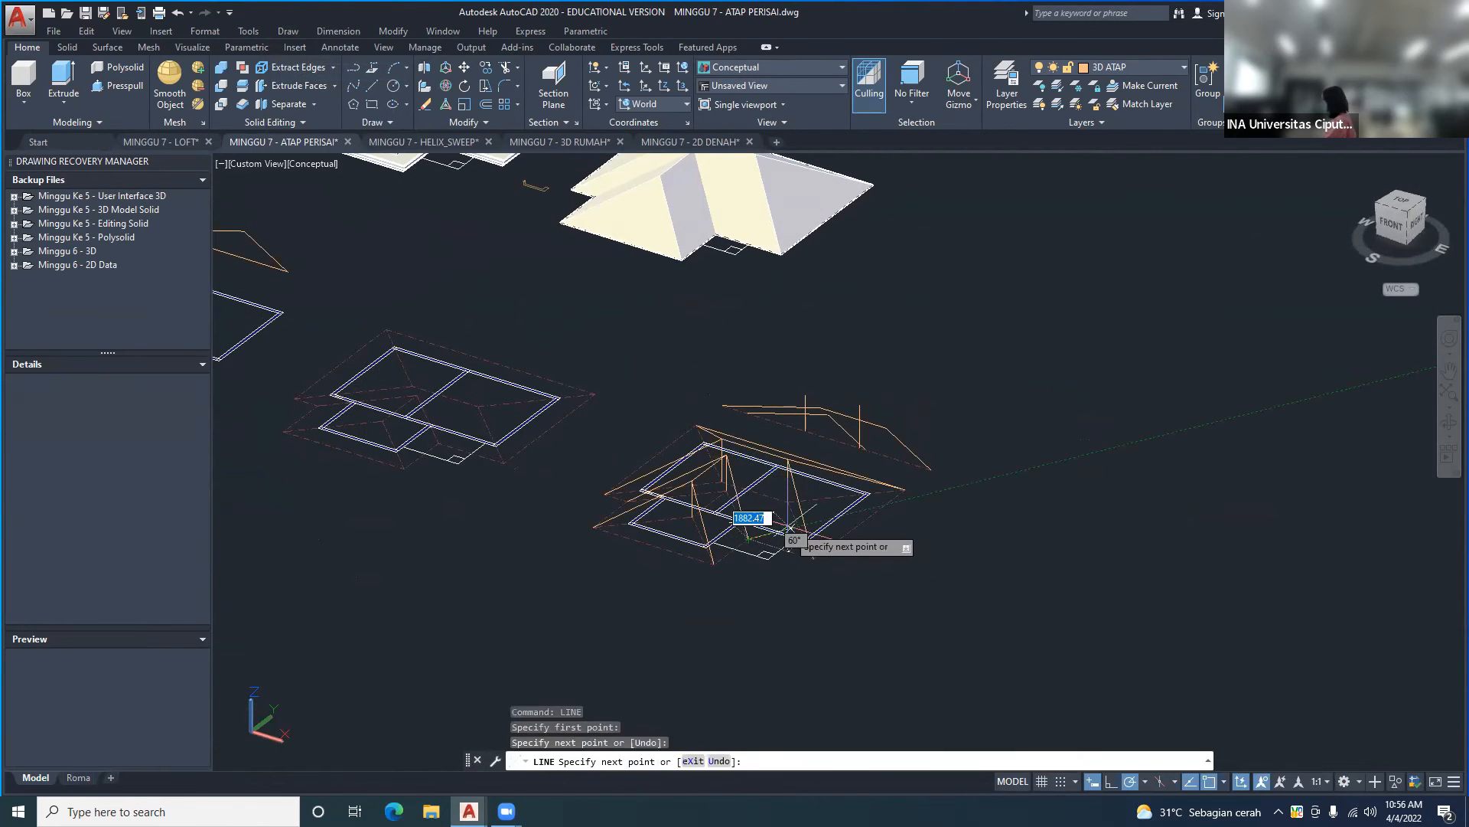
{"action": "key", "text": "Escape"}
- Draw a solid box from the main eave outline's northwest to southeast corner, rising to the top of the east height line
{"action": "middle_click_drag", "start_coordinate": [725, 534], "coordinate": [757, 314], "text": "shift"}
{"action": "middle_click_drag", "start_coordinate": [688, 449], "coordinate": [722, 450], "text": "shift"}
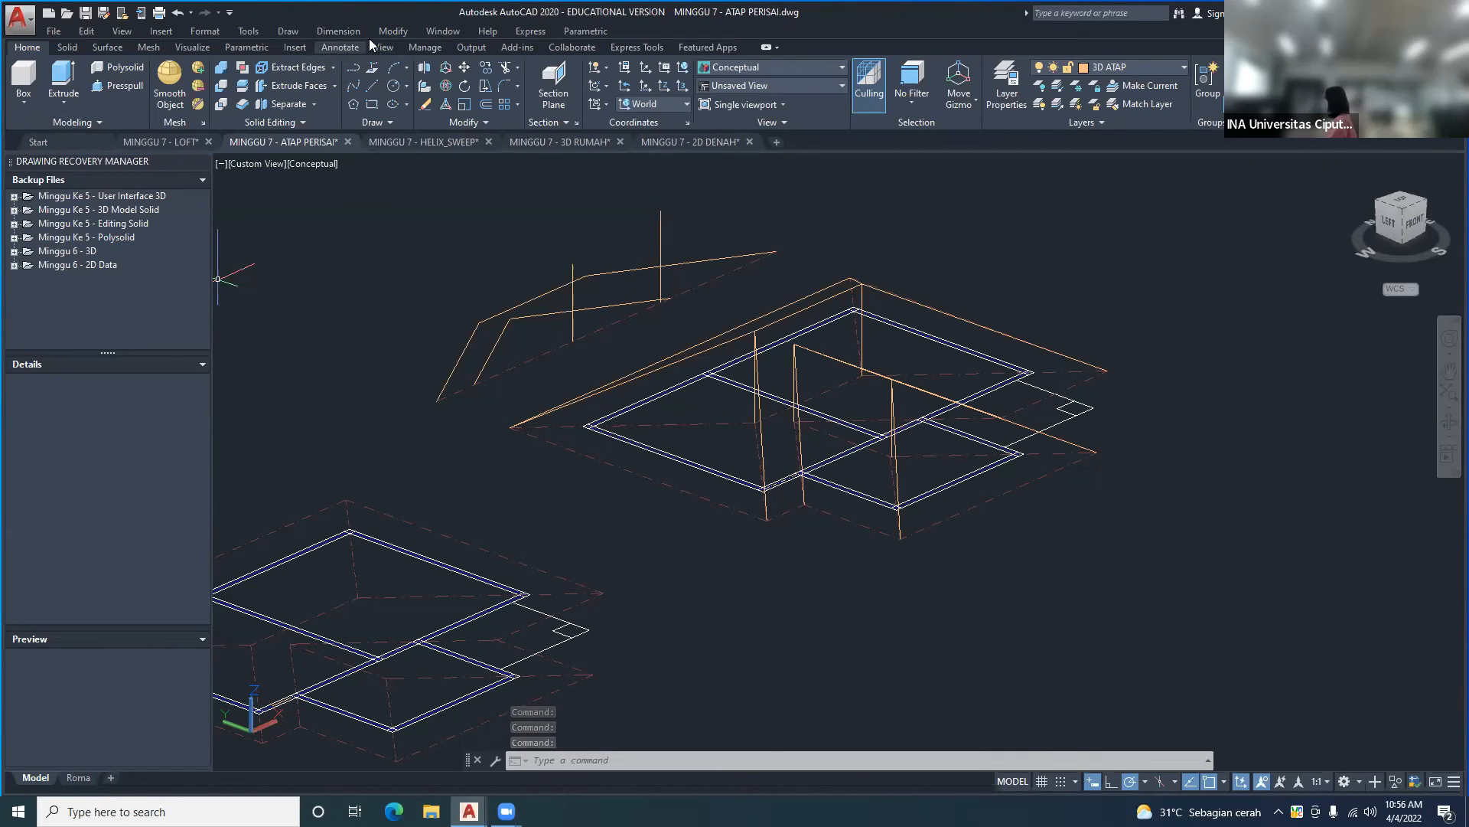
{"action": "left_click", "coordinate": [288, 32]}
{"action": "mouse_move", "coordinate": [297, 50]}
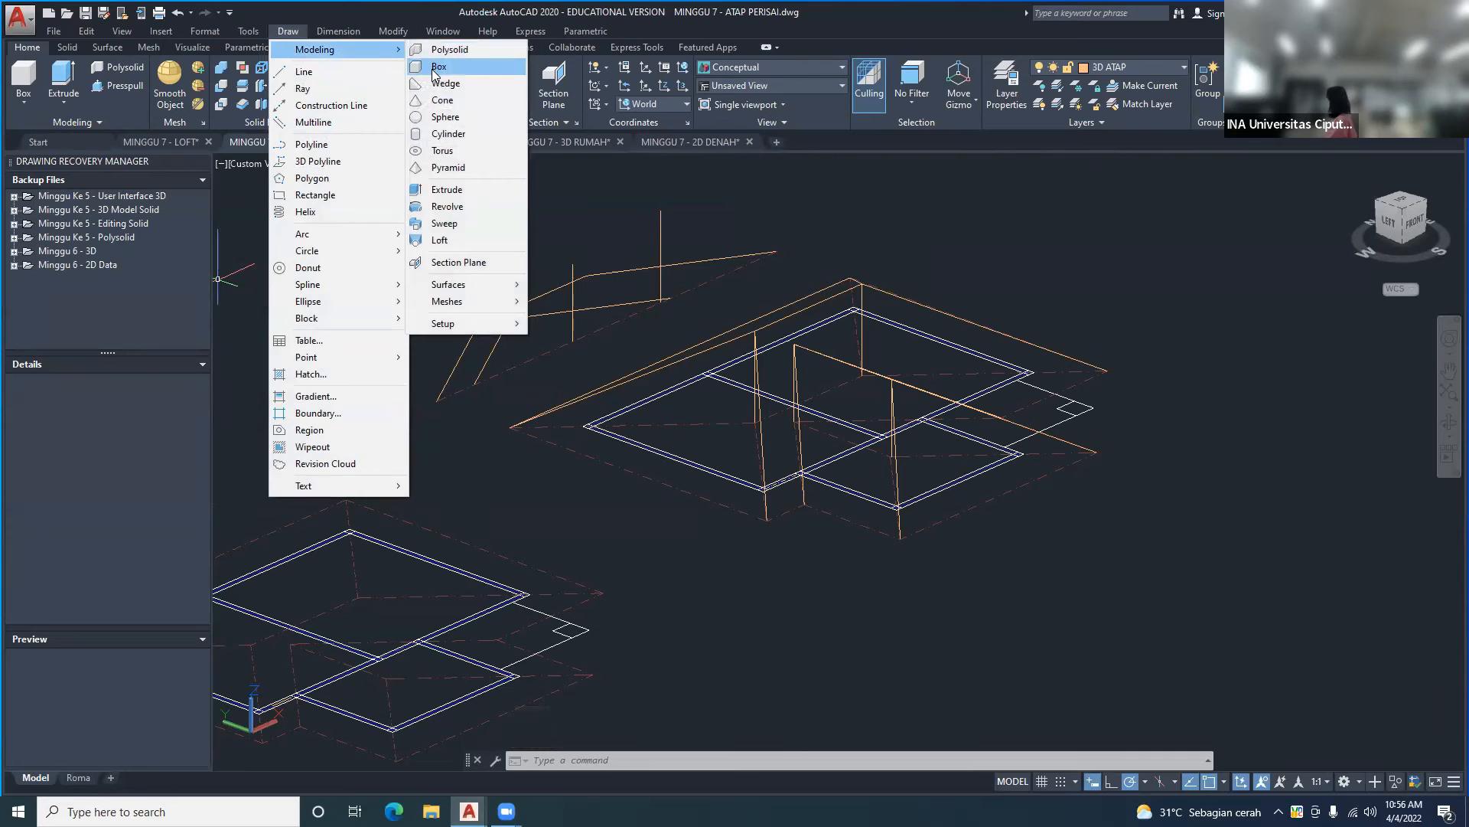
{"action": "left_click", "coordinate": [434, 67]}
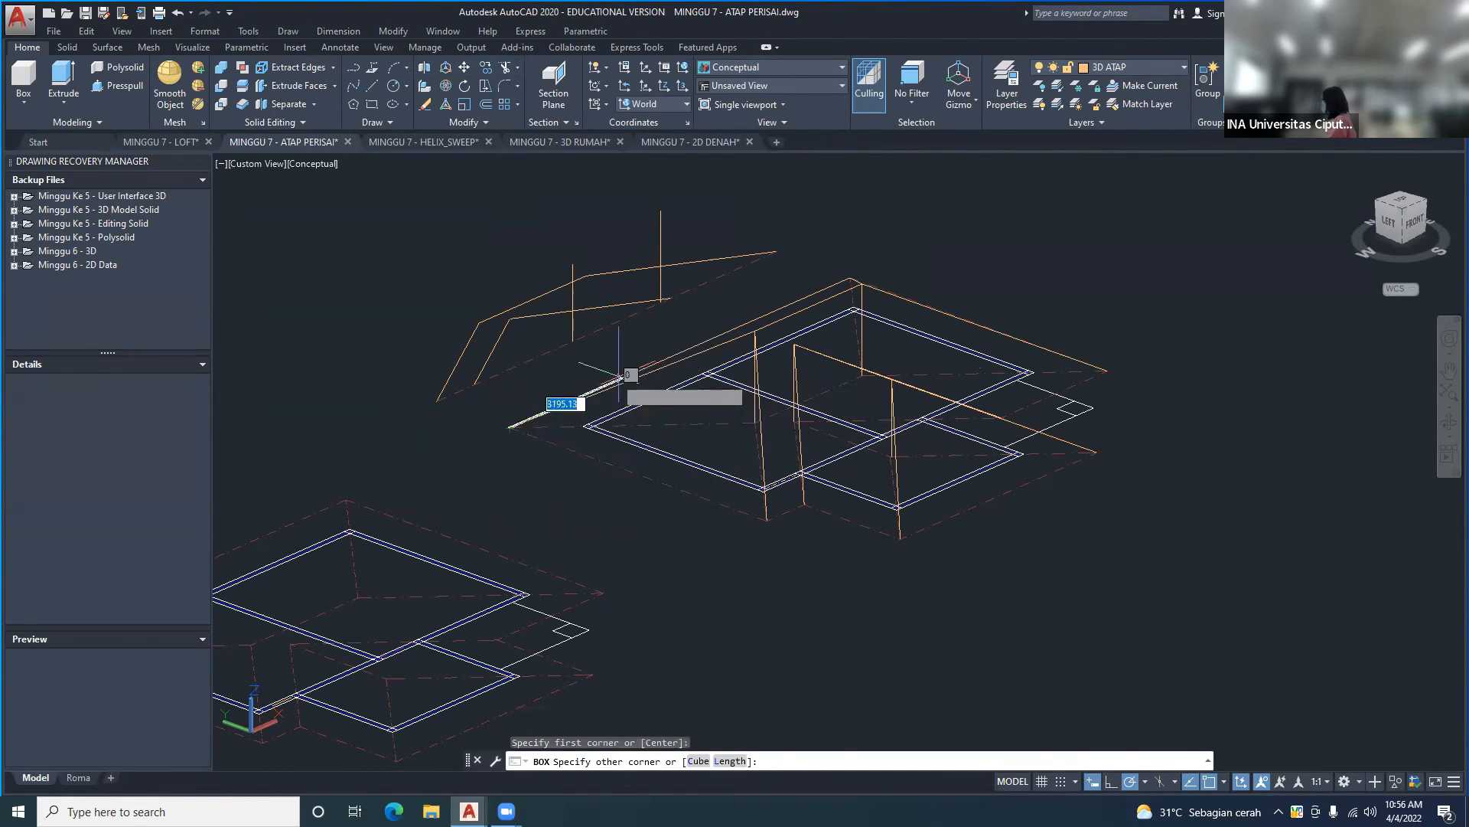
{"action": "left_click", "coordinate": [1107, 373]}
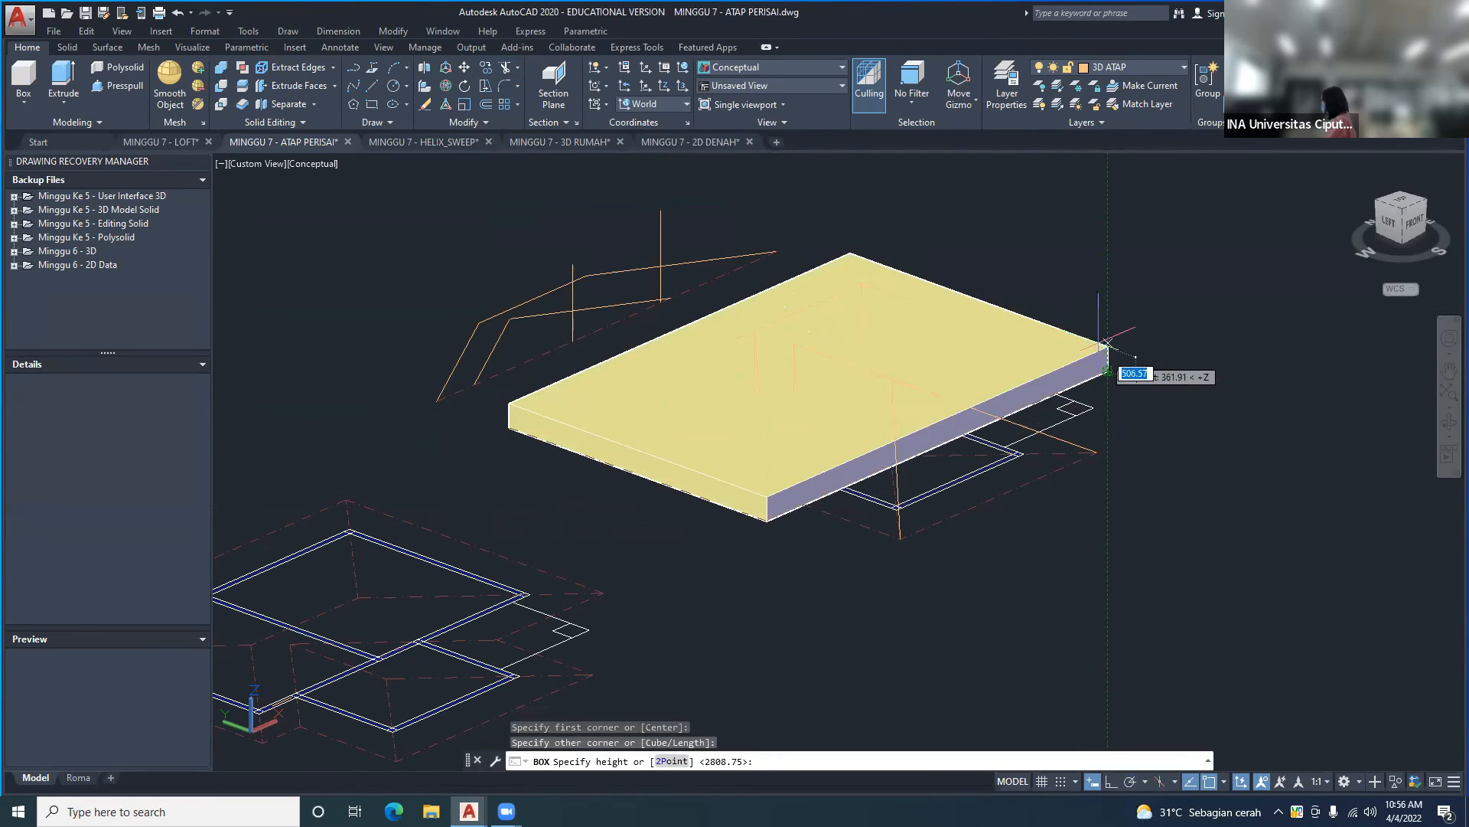
{"action": "left_click", "coordinate": [863, 284]}
- Slice the box by 3 points through the south eave's southwest and southeast corners and the main ridge's west end, then delete the cut-off south wedge
{"action": "middle_click_drag", "start_coordinate": [954, 358], "coordinate": [932, 216], "text": "shift"}
{"action": "middle_click_drag", "start_coordinate": [867, 389], "coordinate": [832, 406], "text": "shift"}
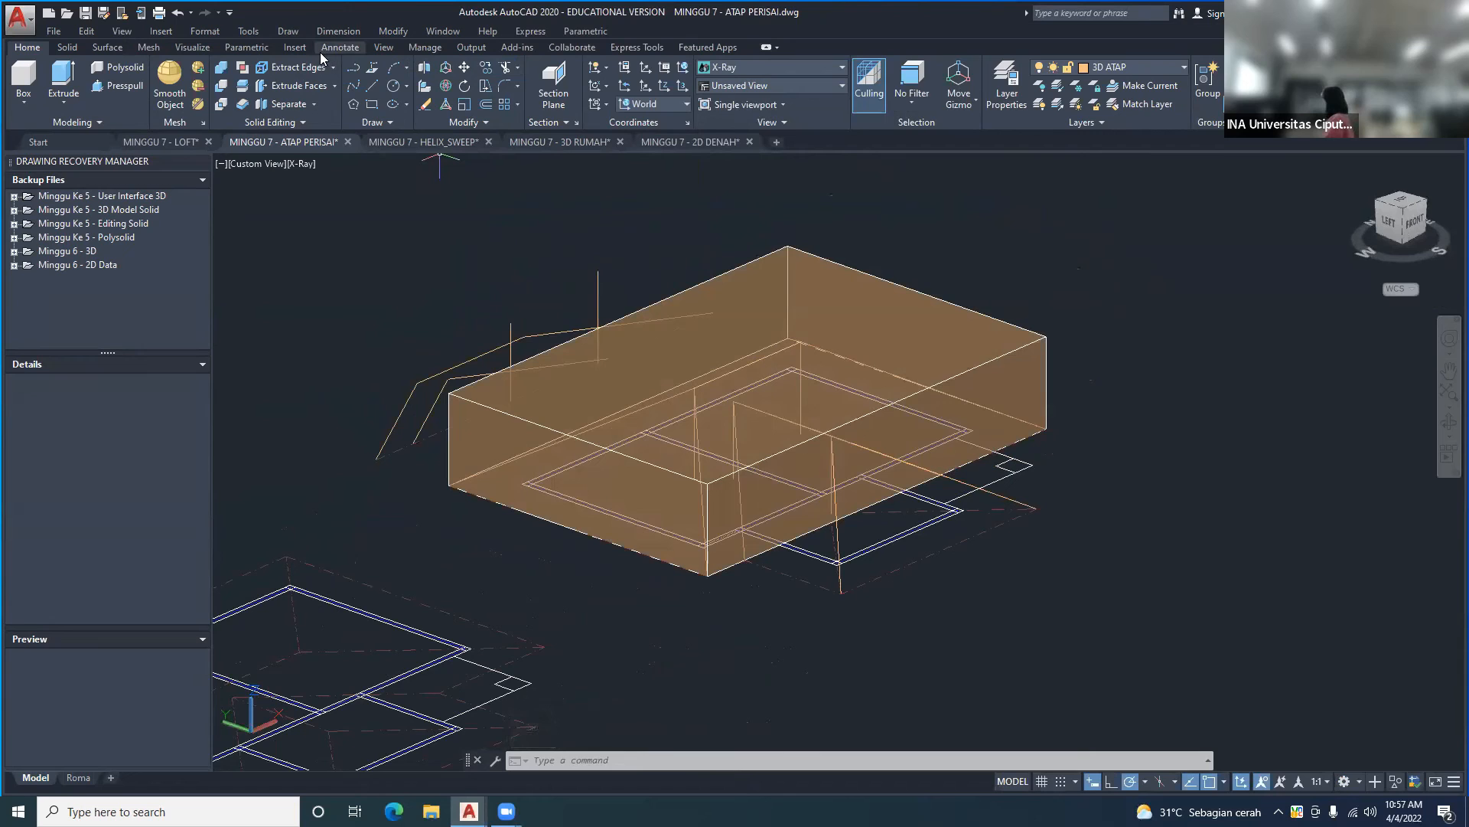
{"action": "left_click", "coordinate": [393, 31]}
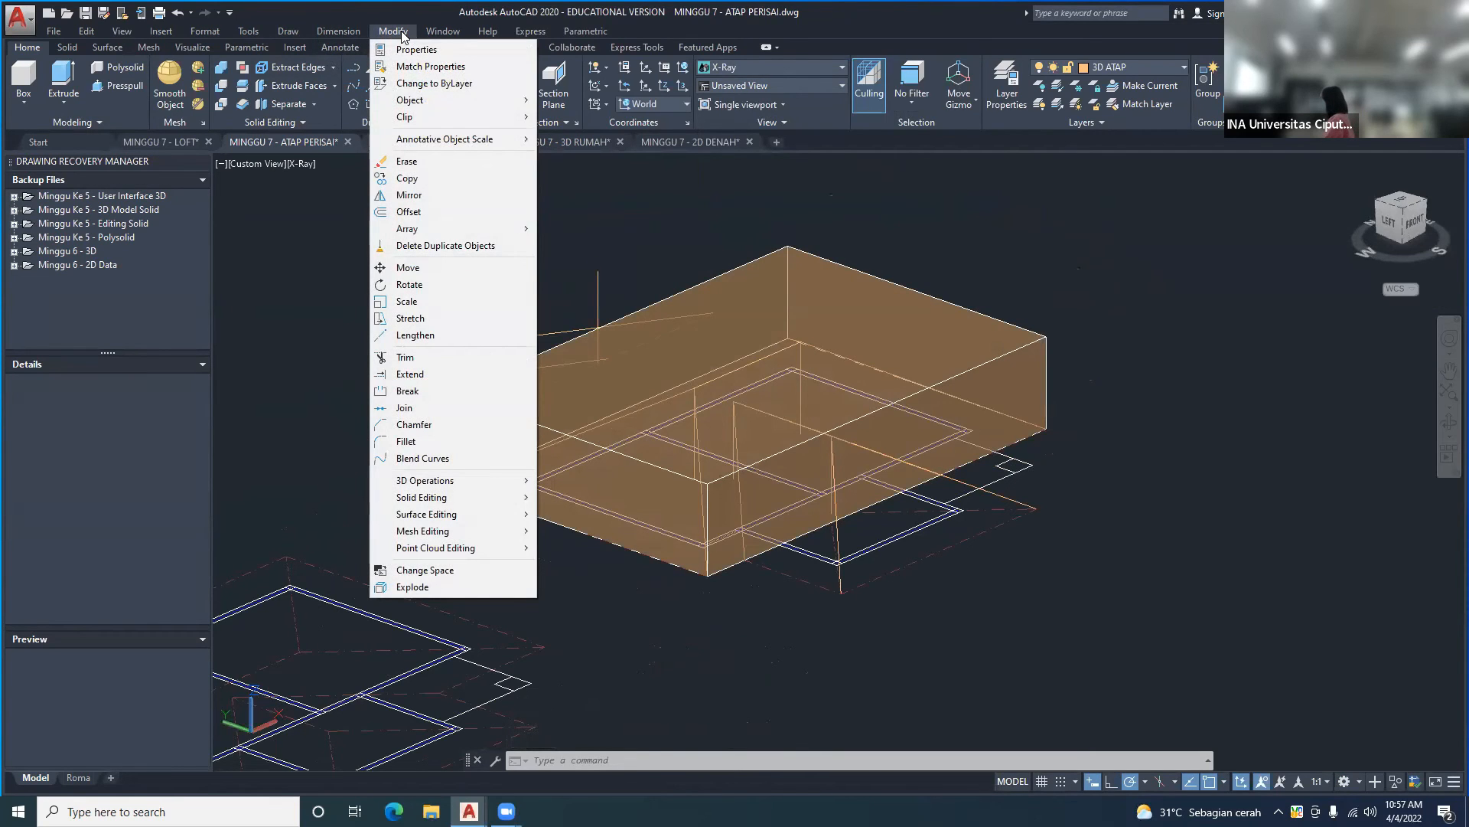
{"action": "mouse_move", "coordinate": [511, 502]}
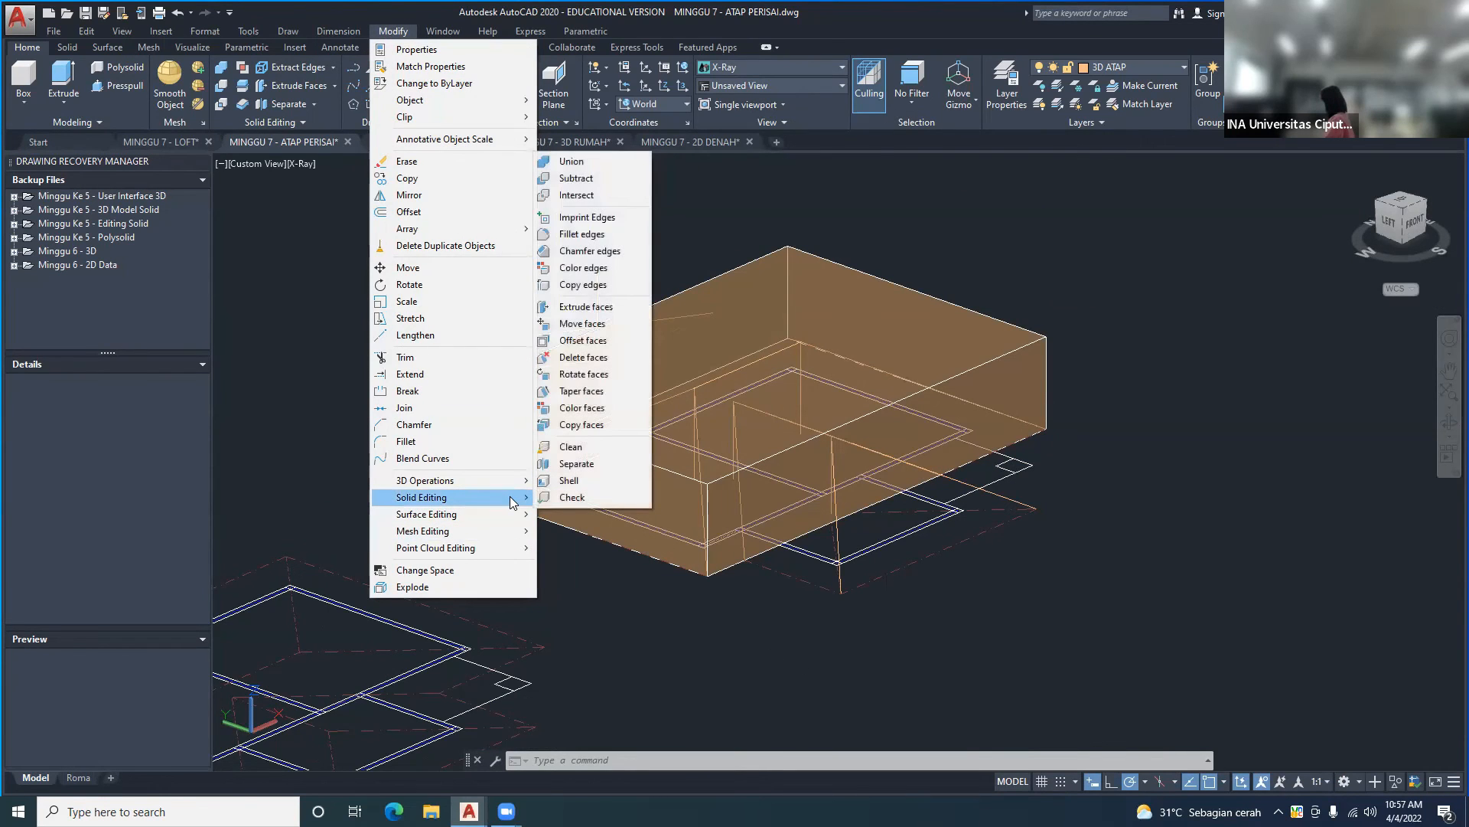
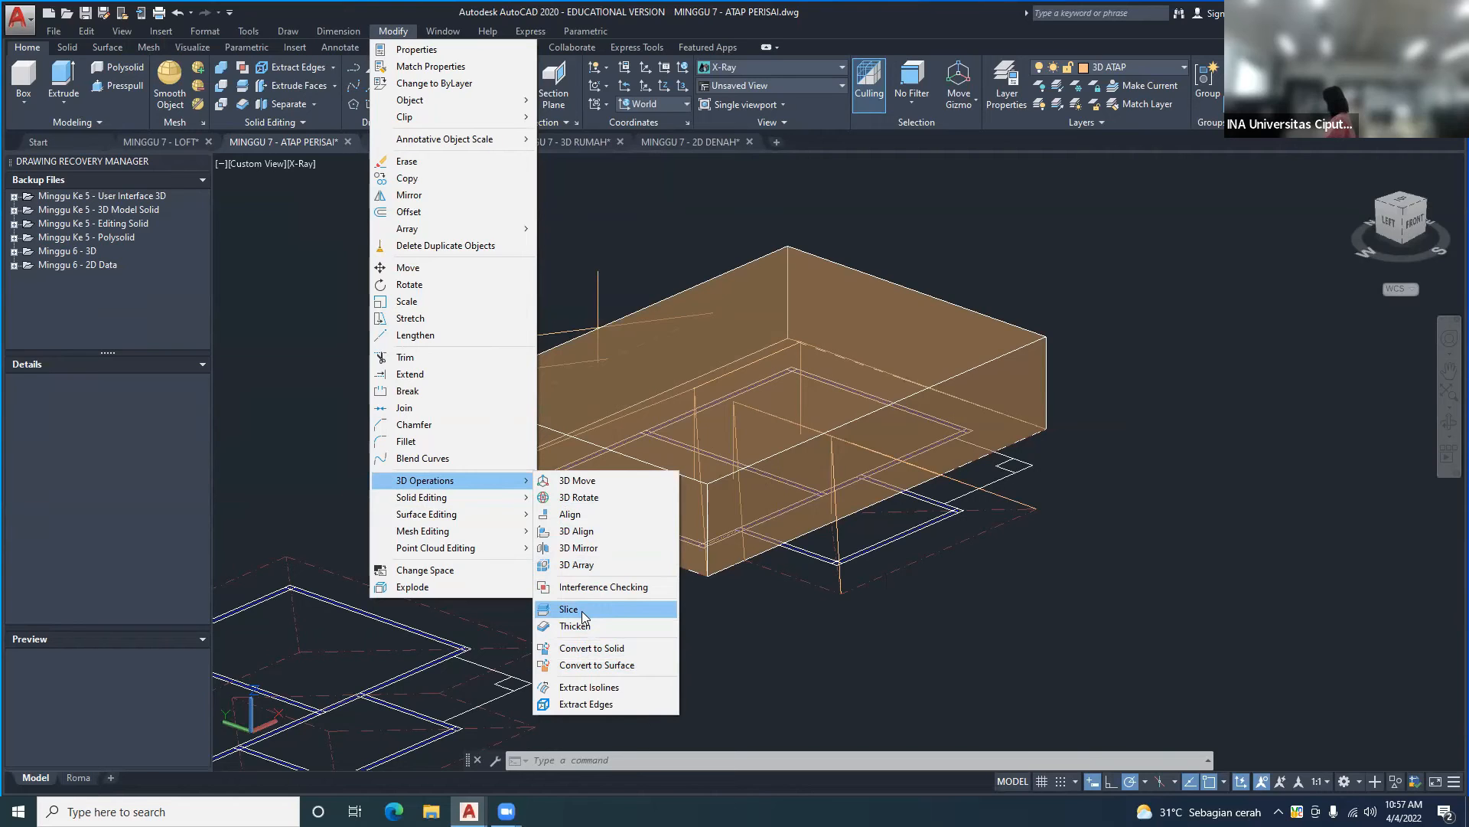
{"action": "left_click", "coordinate": [582, 611]}
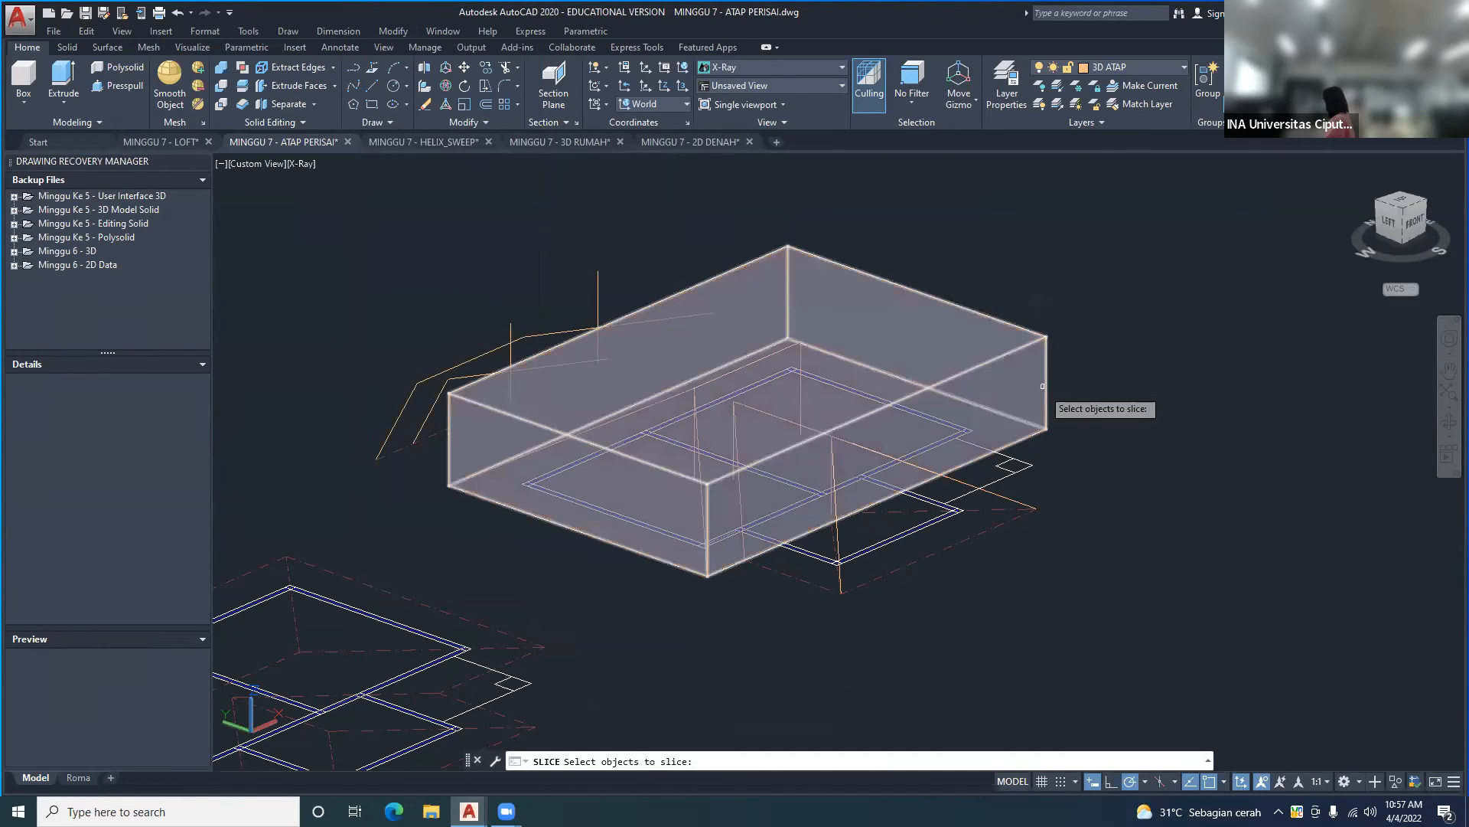
{"action": "left_click", "coordinate": [1029, 344]}
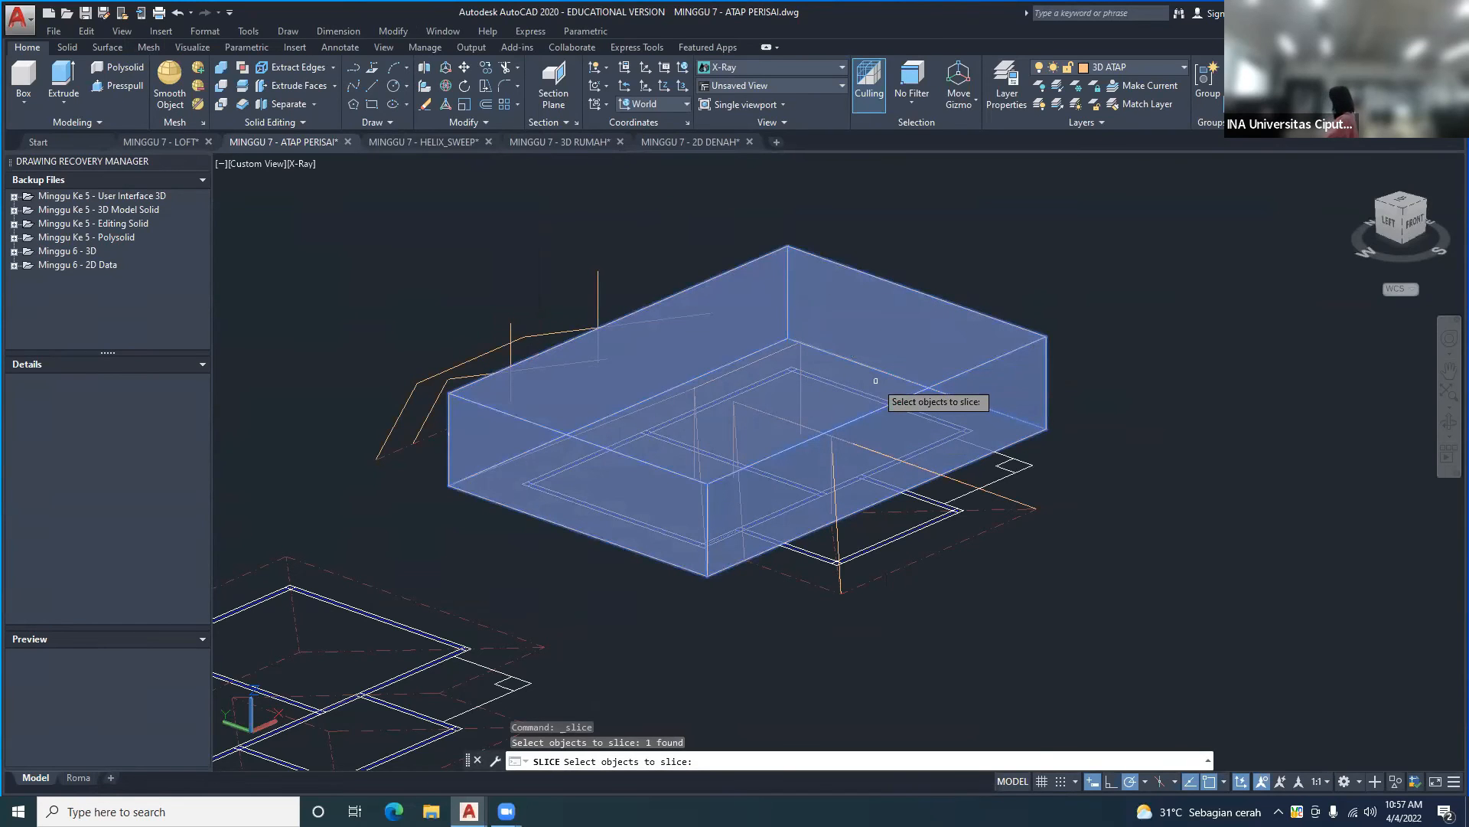
{"action": "key", "text": "Return"}
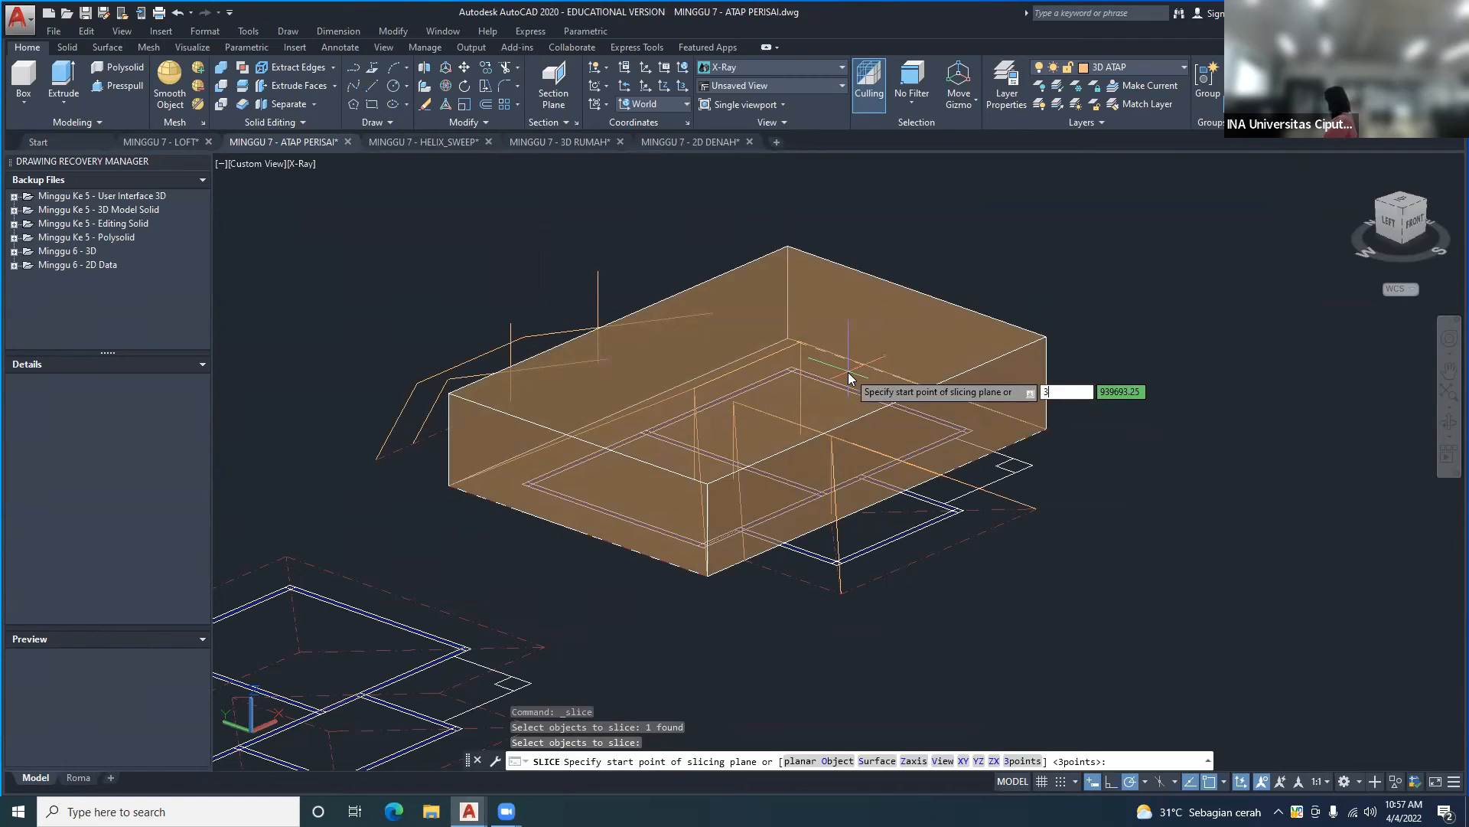
{"action": "type", "text": "3"}
{"action": "key", "text": "Return"}
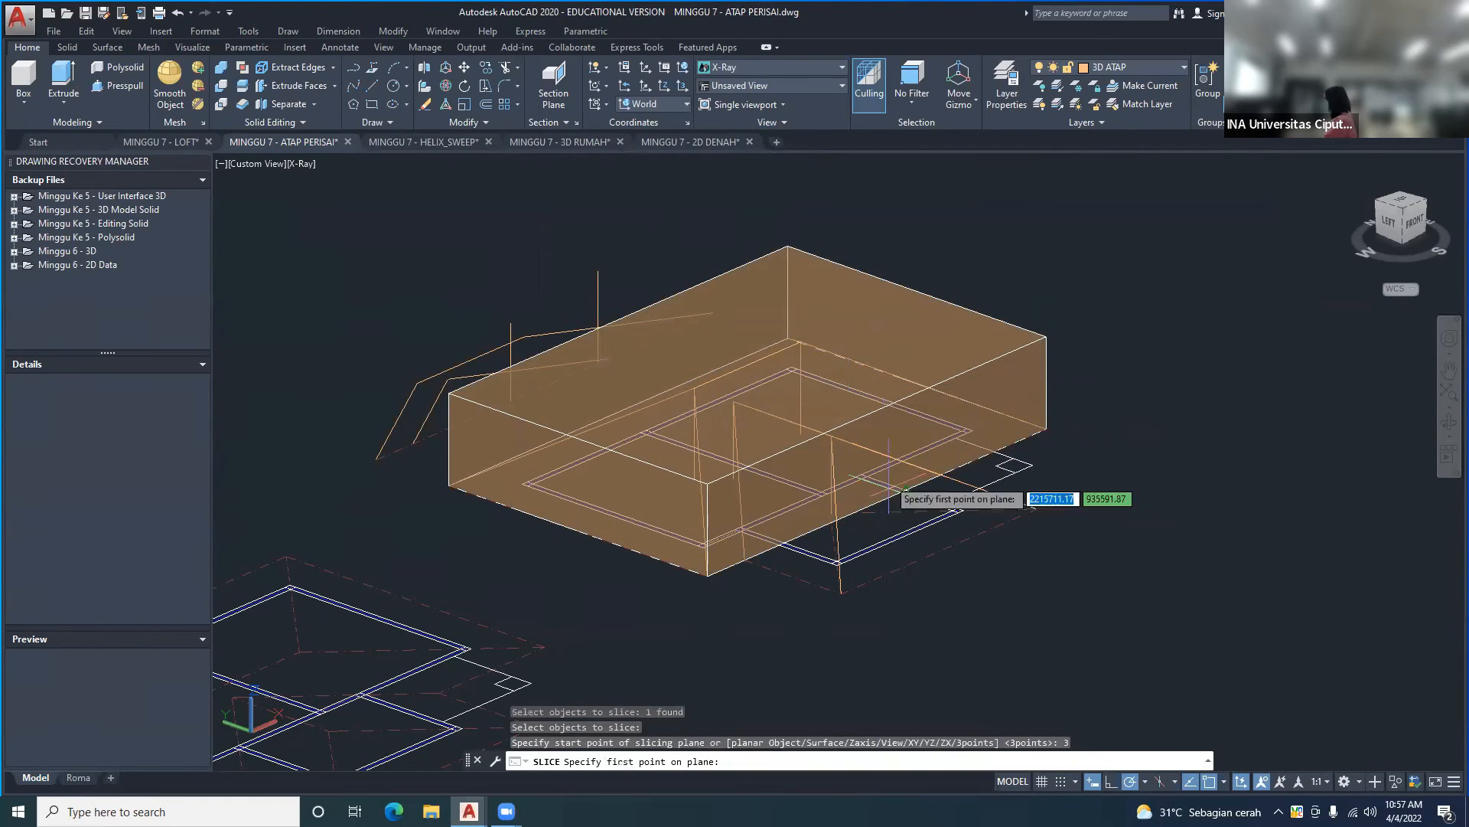
{"action": "left_click", "coordinate": [707, 575]}
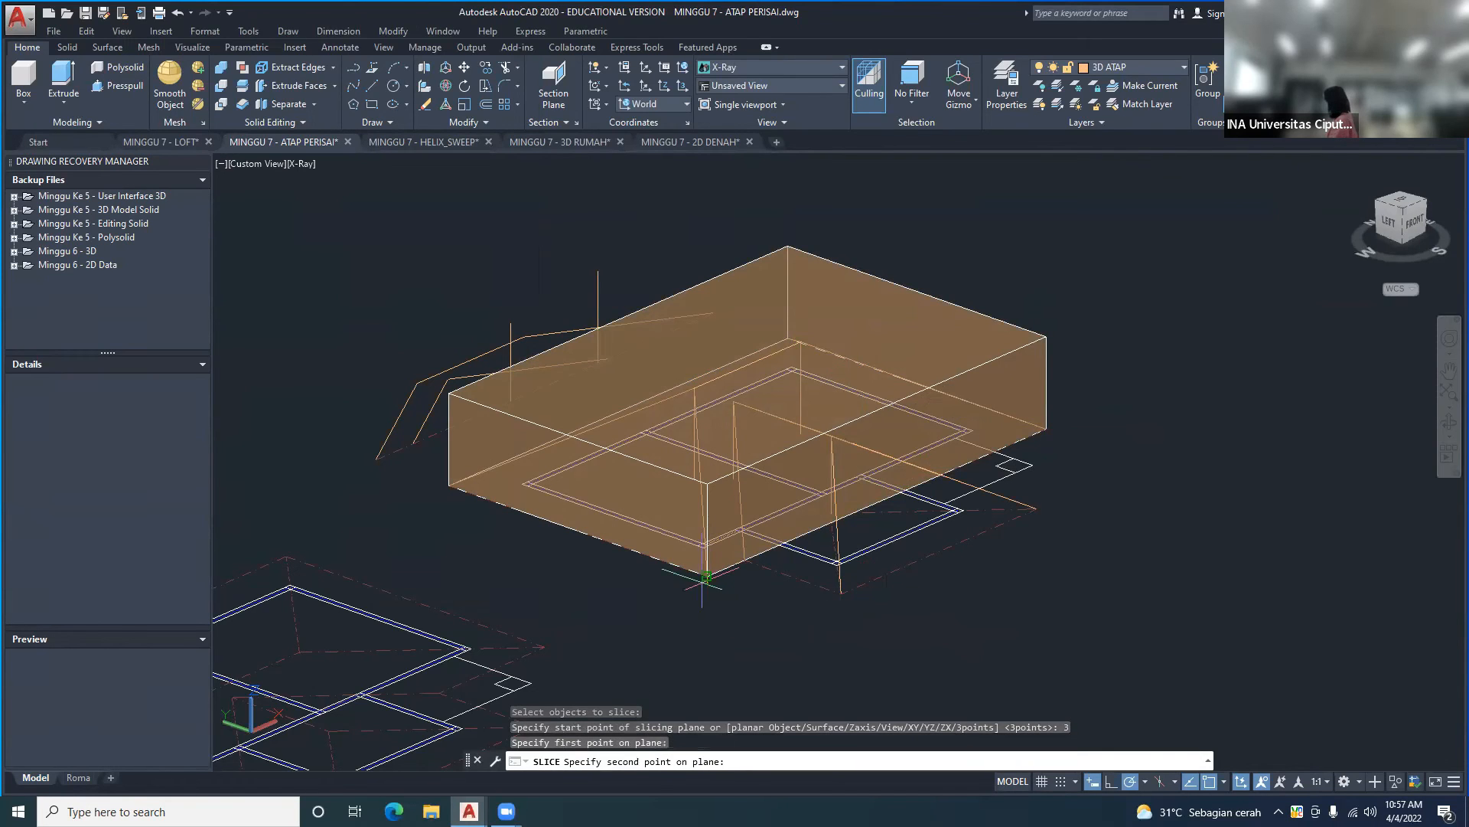
{"action": "left_click", "coordinate": [1045, 429]}
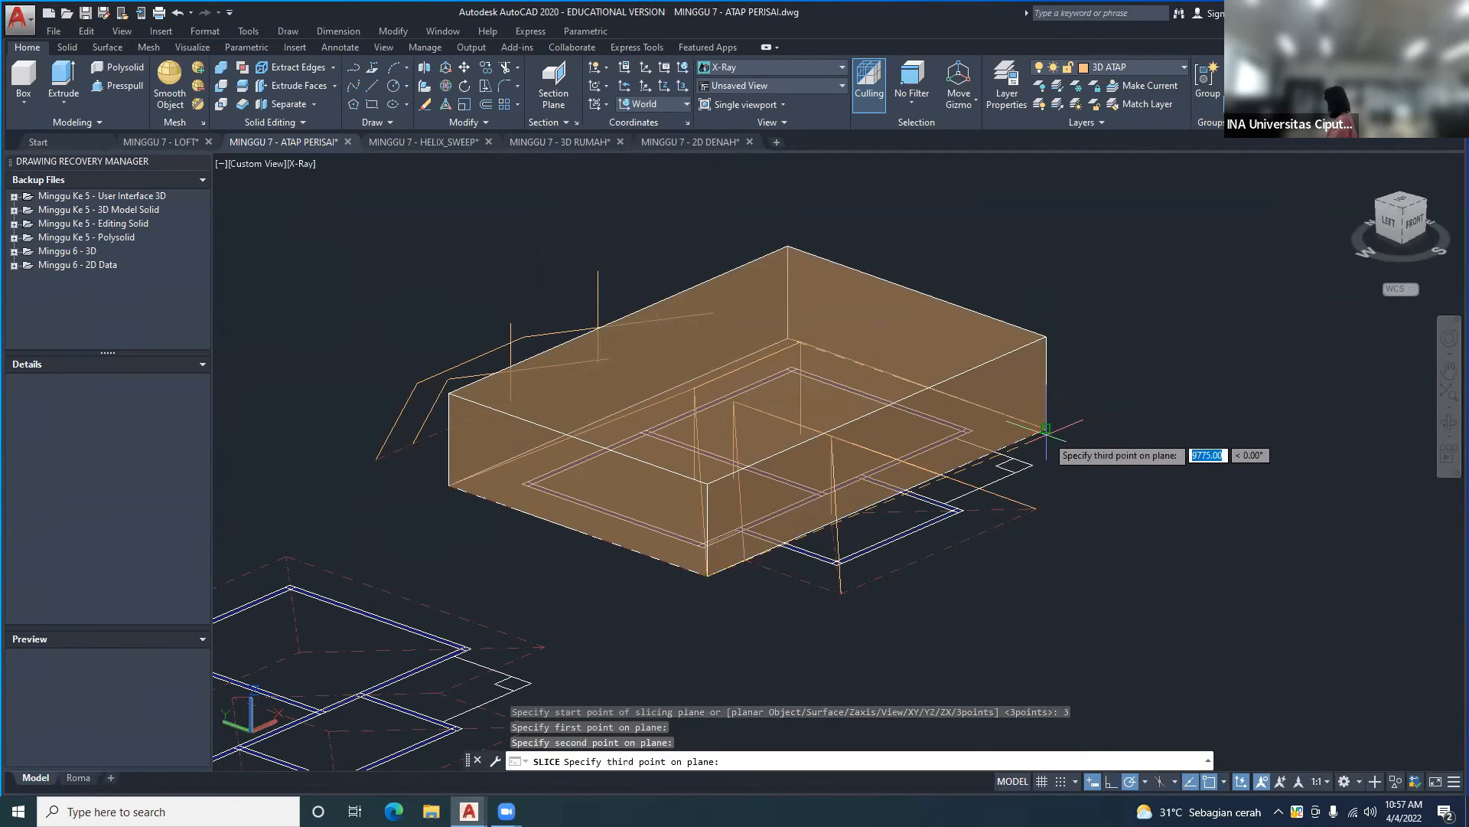
{"action": "middle_click_drag", "start_coordinate": [694, 388], "coordinate": [691, 393], "text": "shift"}
{"action": "left_click", "coordinate": [691, 392]}
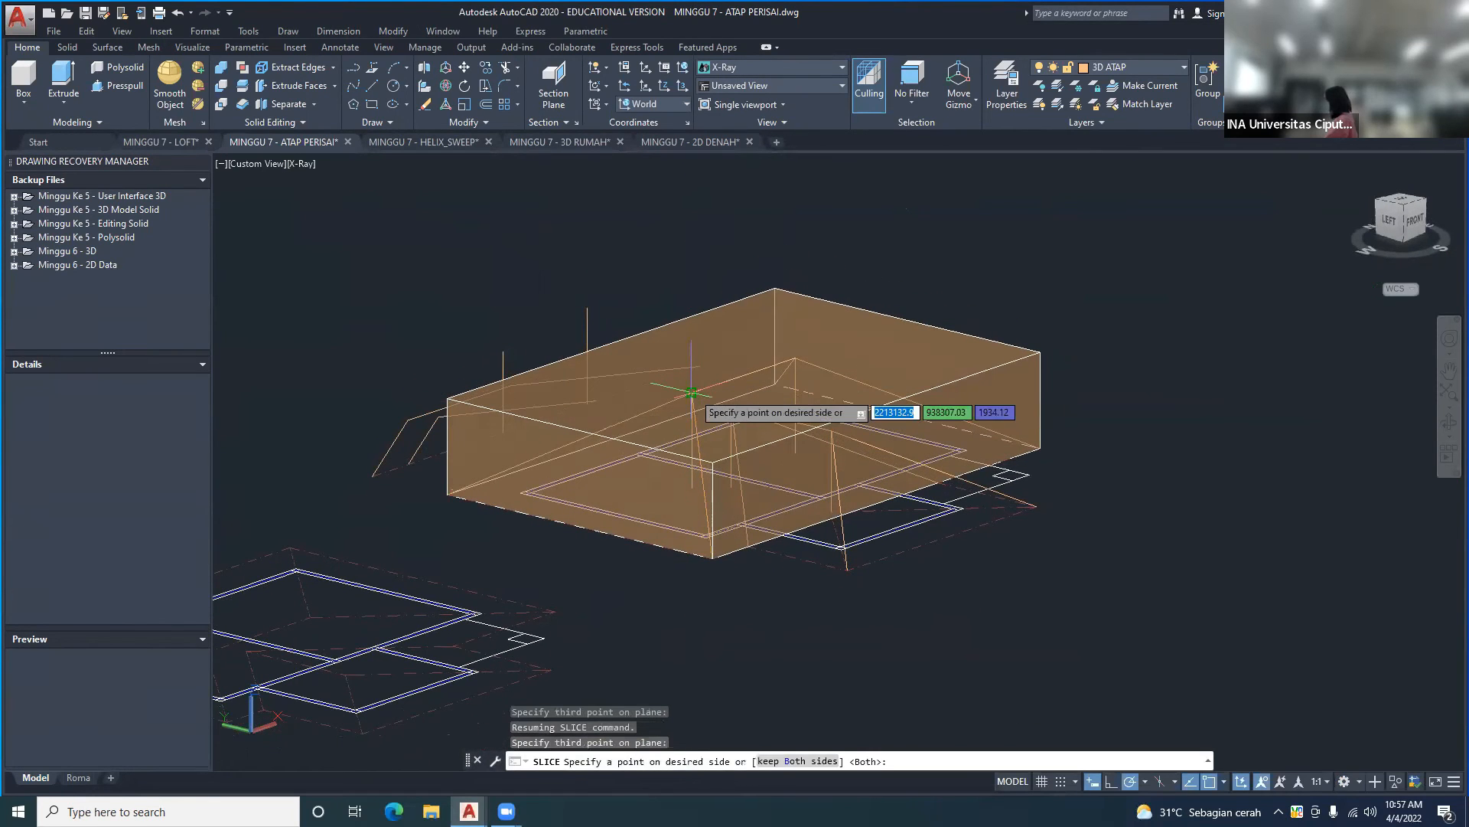
{"action": "key", "text": "Return"}
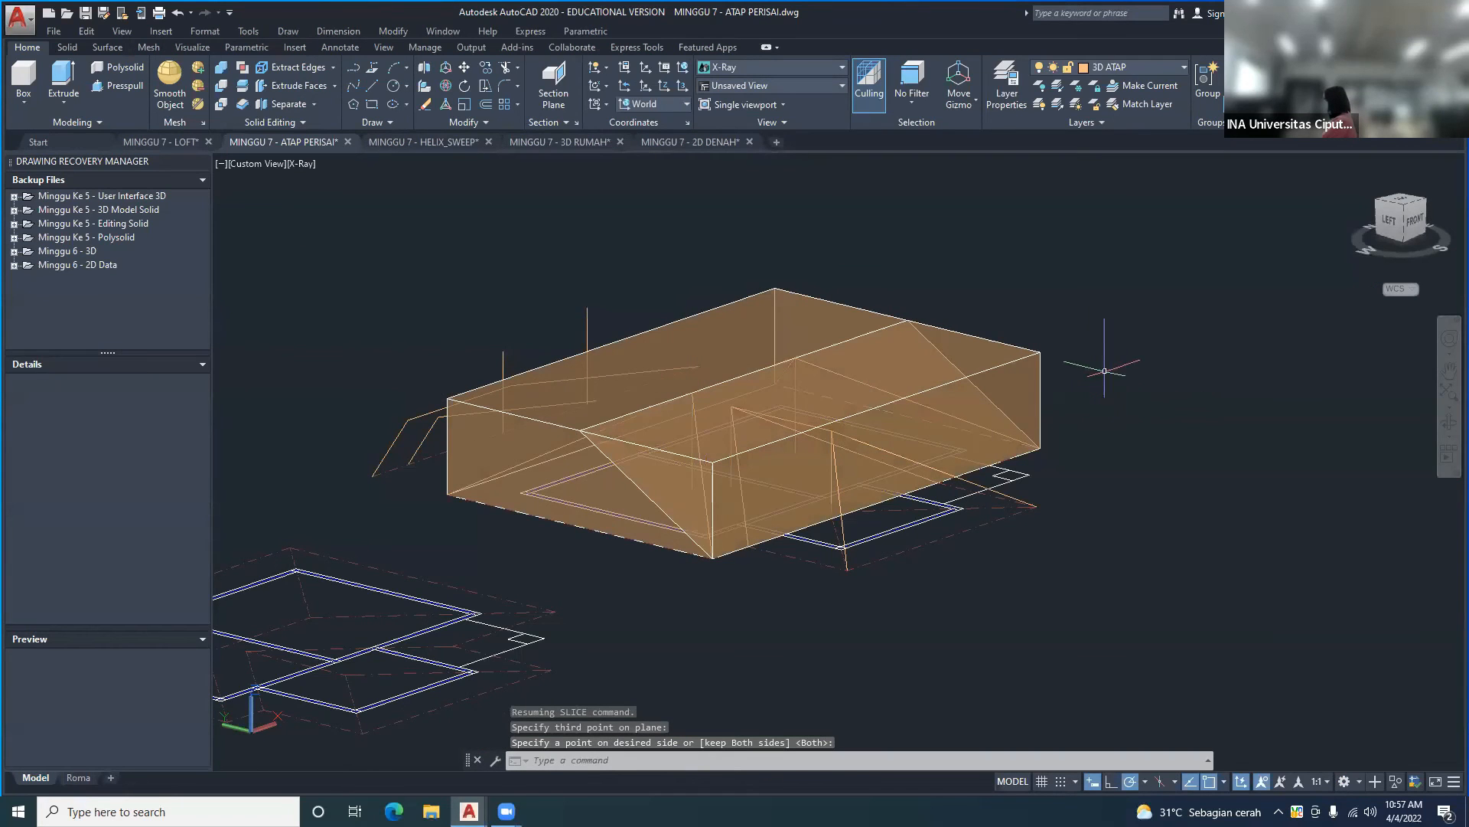
{"action": "left_click", "coordinate": [1041, 357]}
{"action": "key", "text": "Delete"}
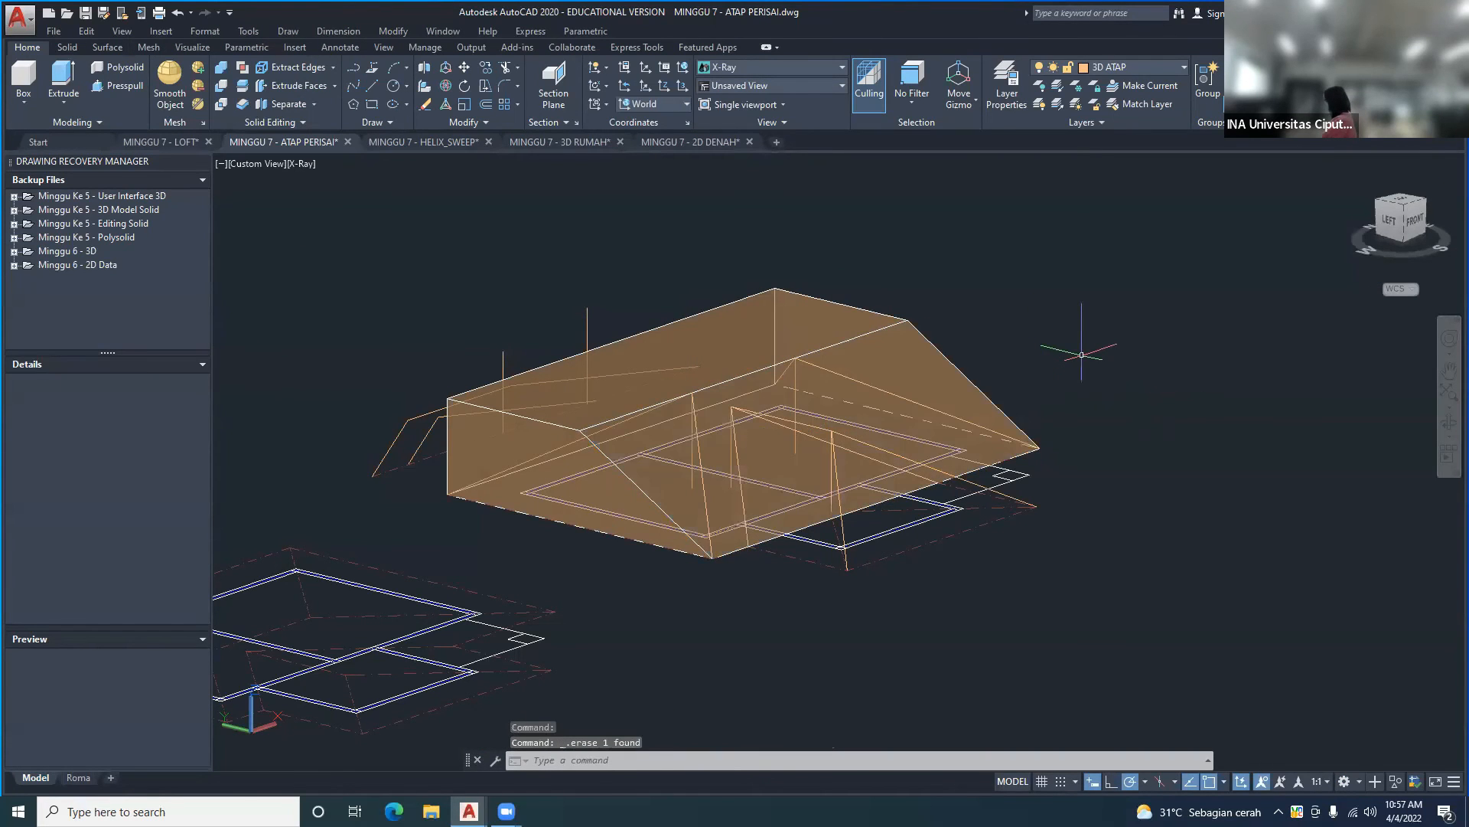
- Slice the solid by 3 points through its base's southeast and northeast corners and the main ridge's east end, and delete the cut-off east piece
{"action": "middle_click_drag", "start_coordinate": [1065, 396], "coordinate": [618, 490], "text": "shift"}
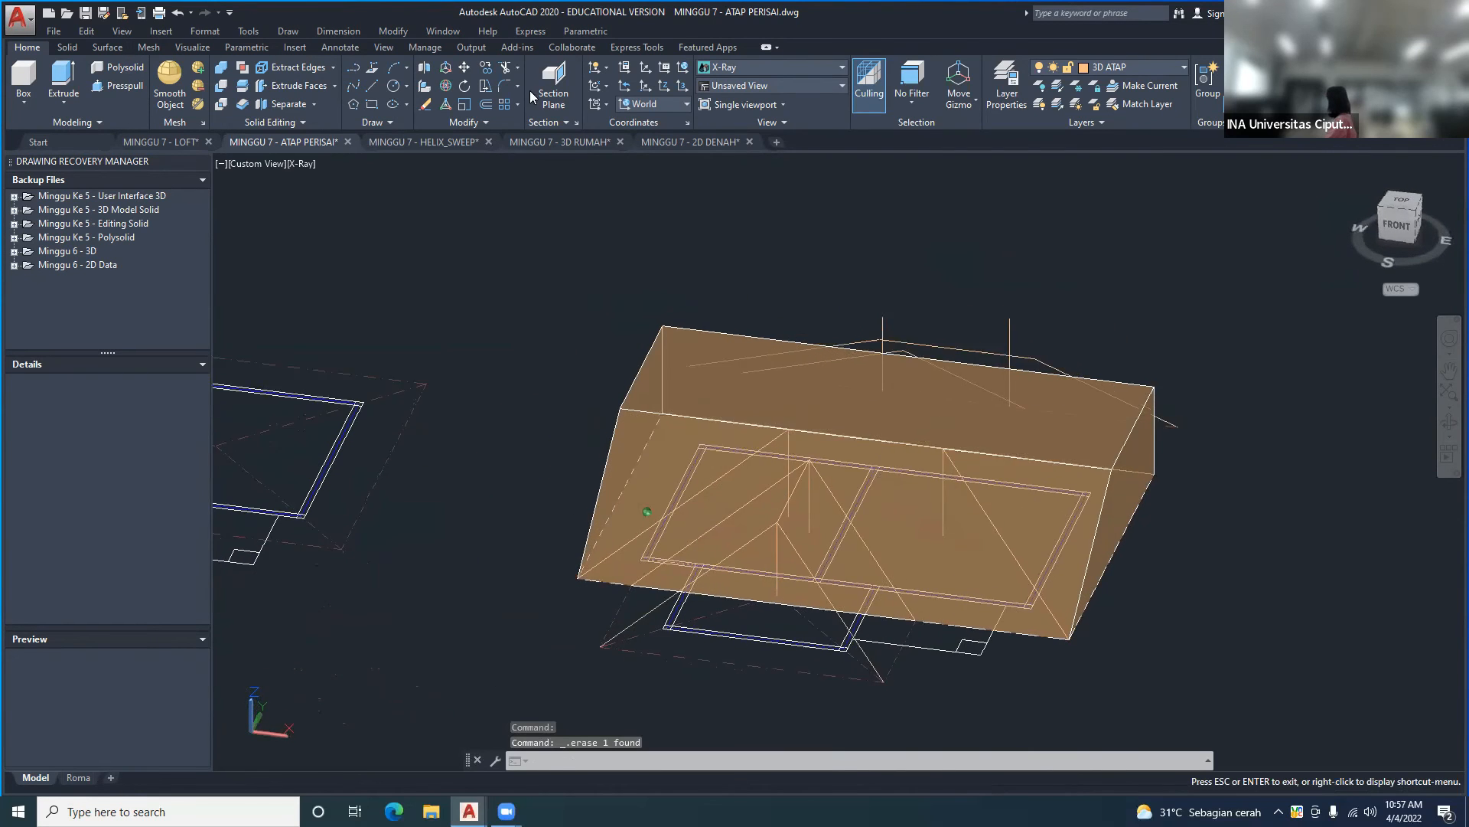
{"action": "left_click", "coordinate": [394, 30]}
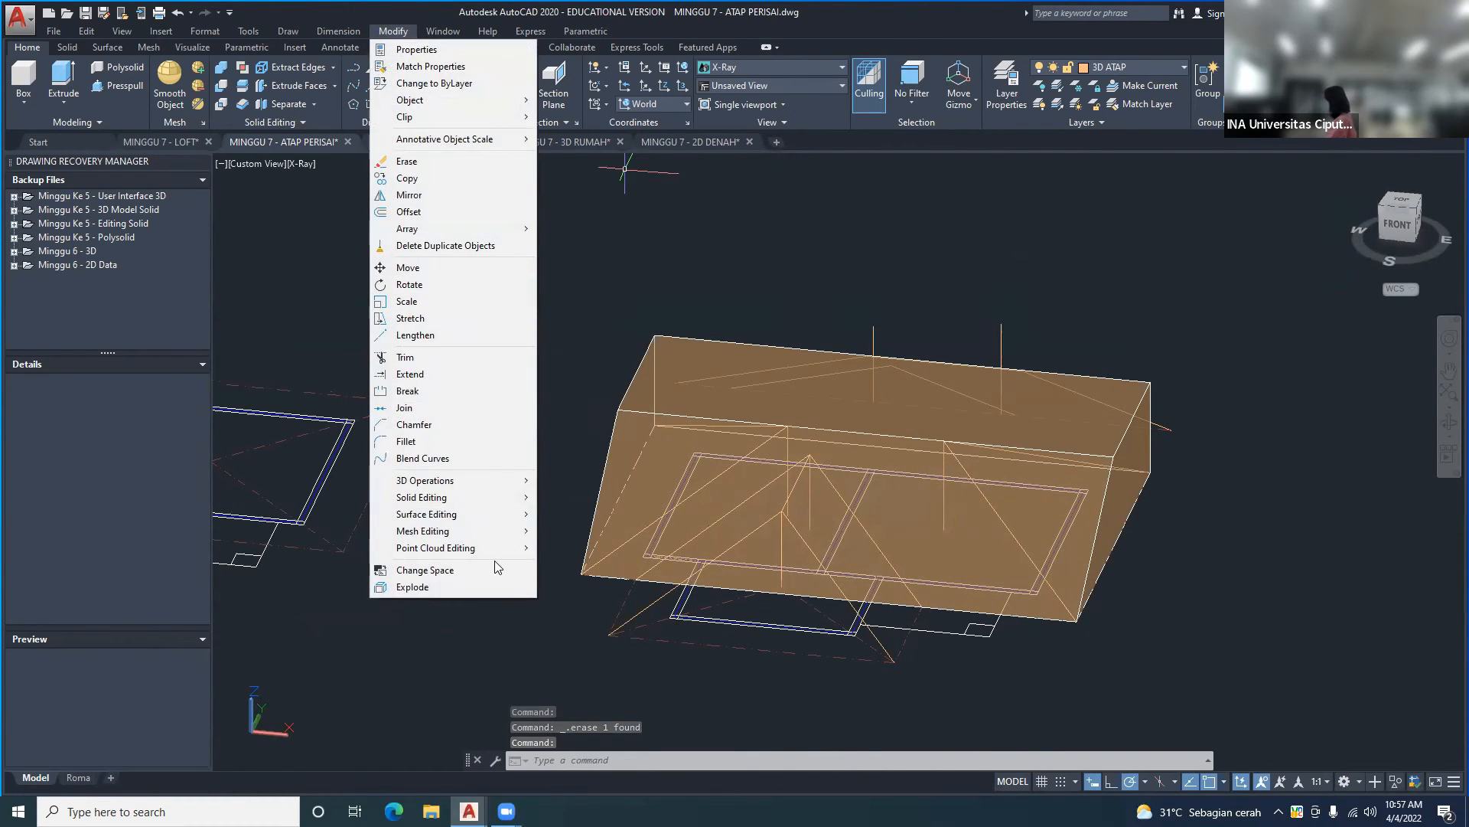
{"action": "mouse_move", "coordinate": [490, 491]}
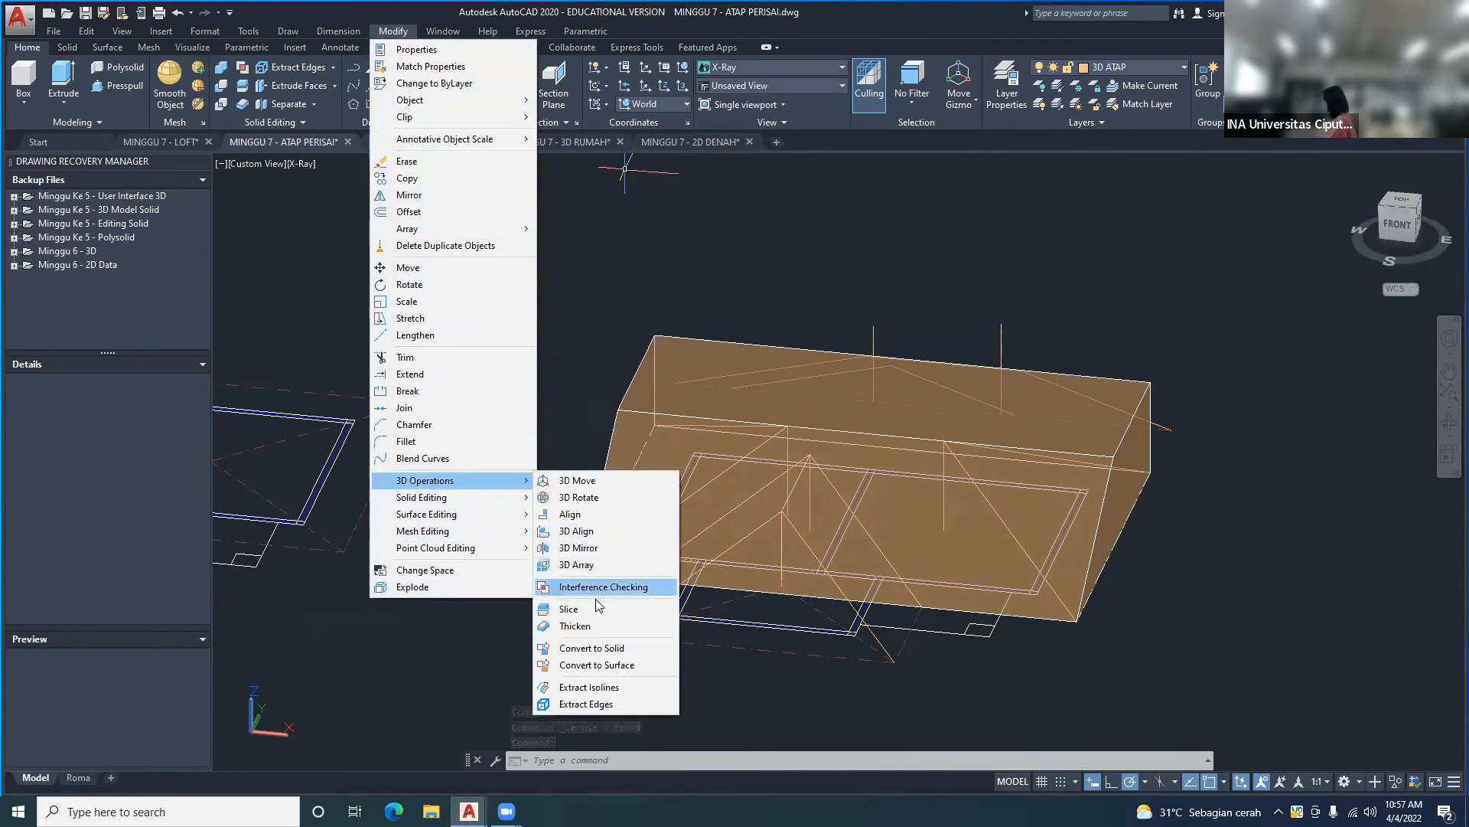
{"action": "left_click", "coordinate": [569, 609]}
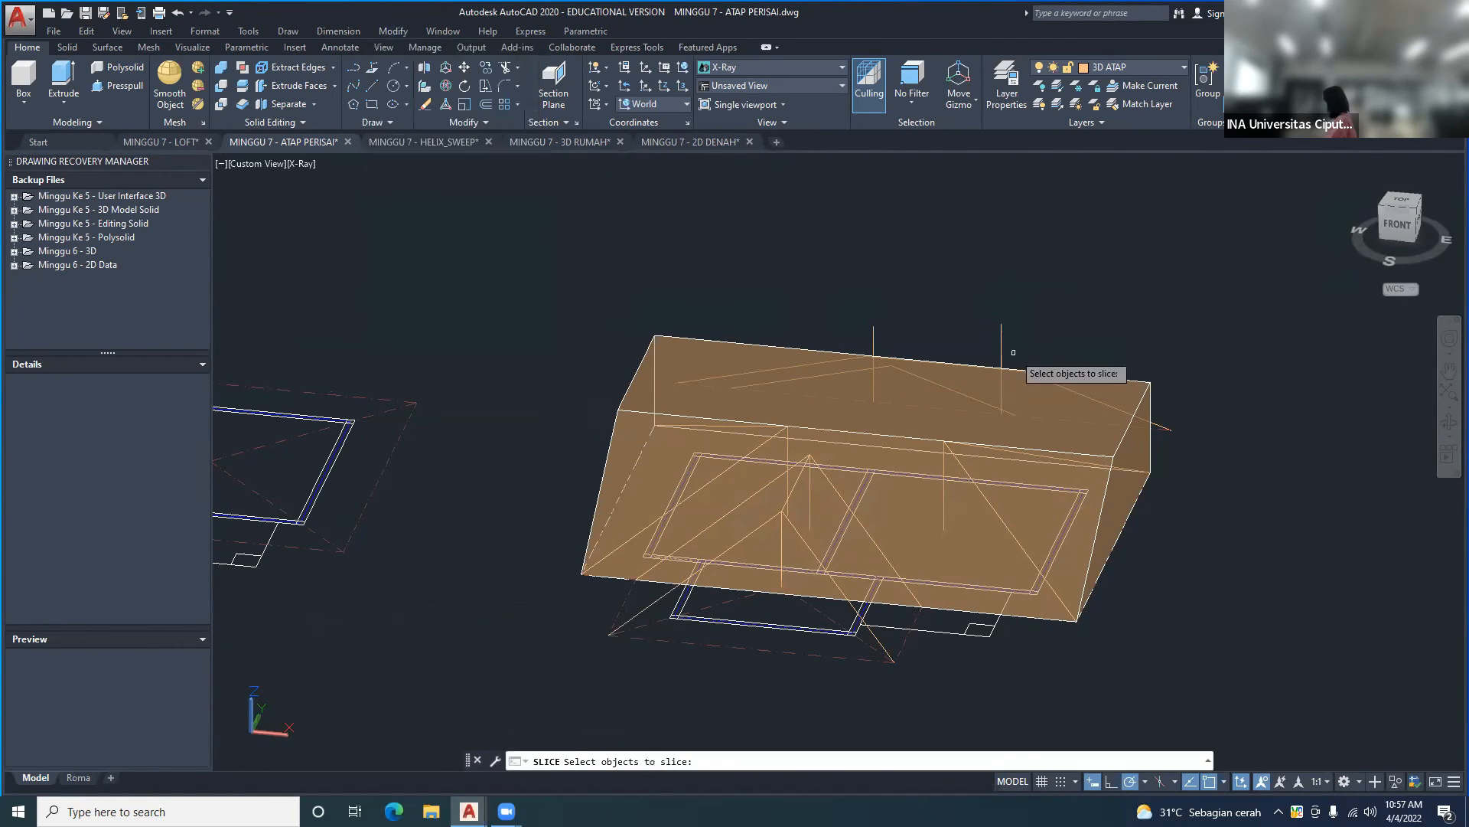
{"action": "left_click", "coordinate": [1047, 369]}
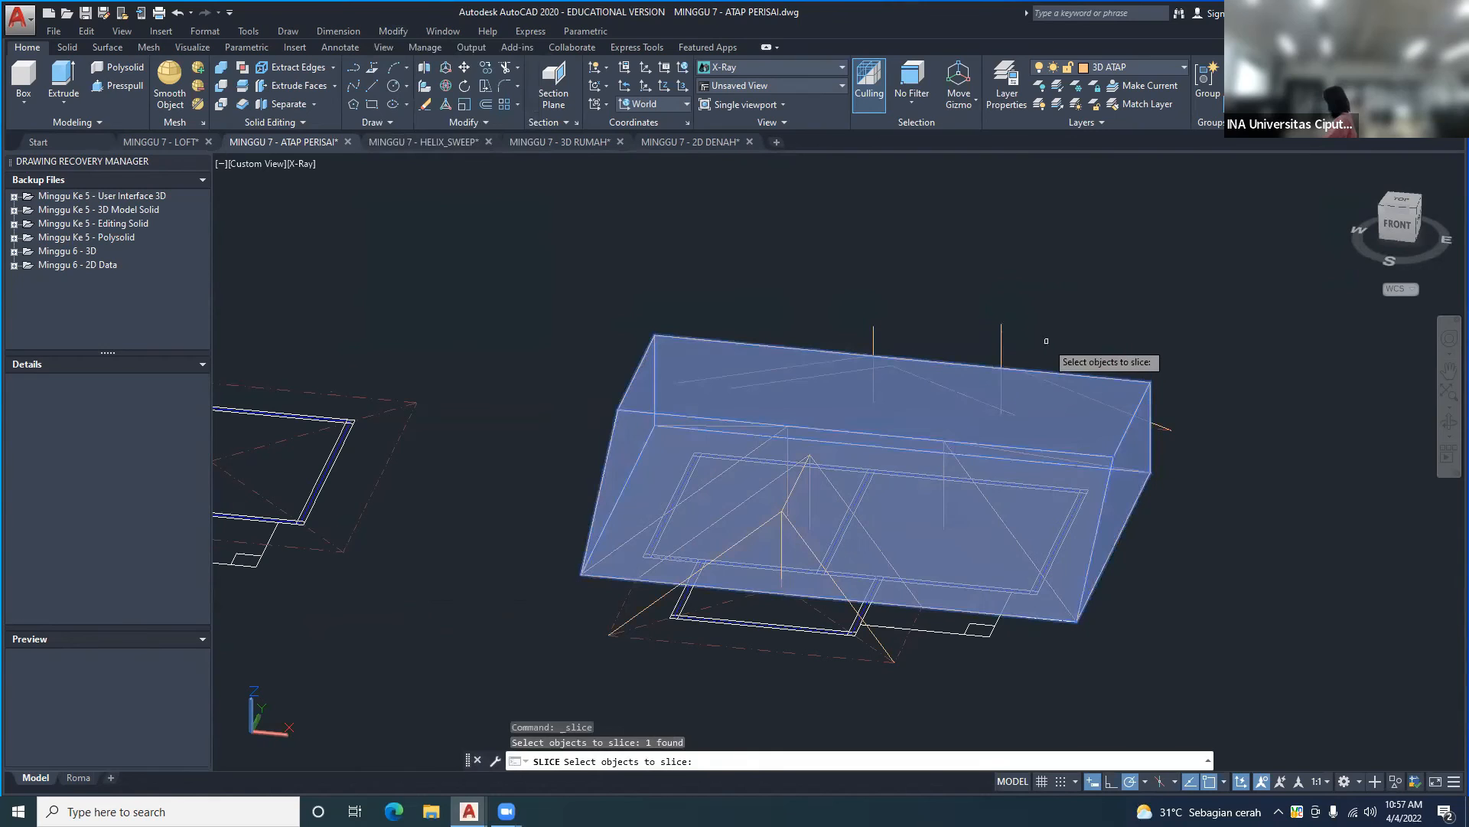
{"action": "key", "text": "Return"}
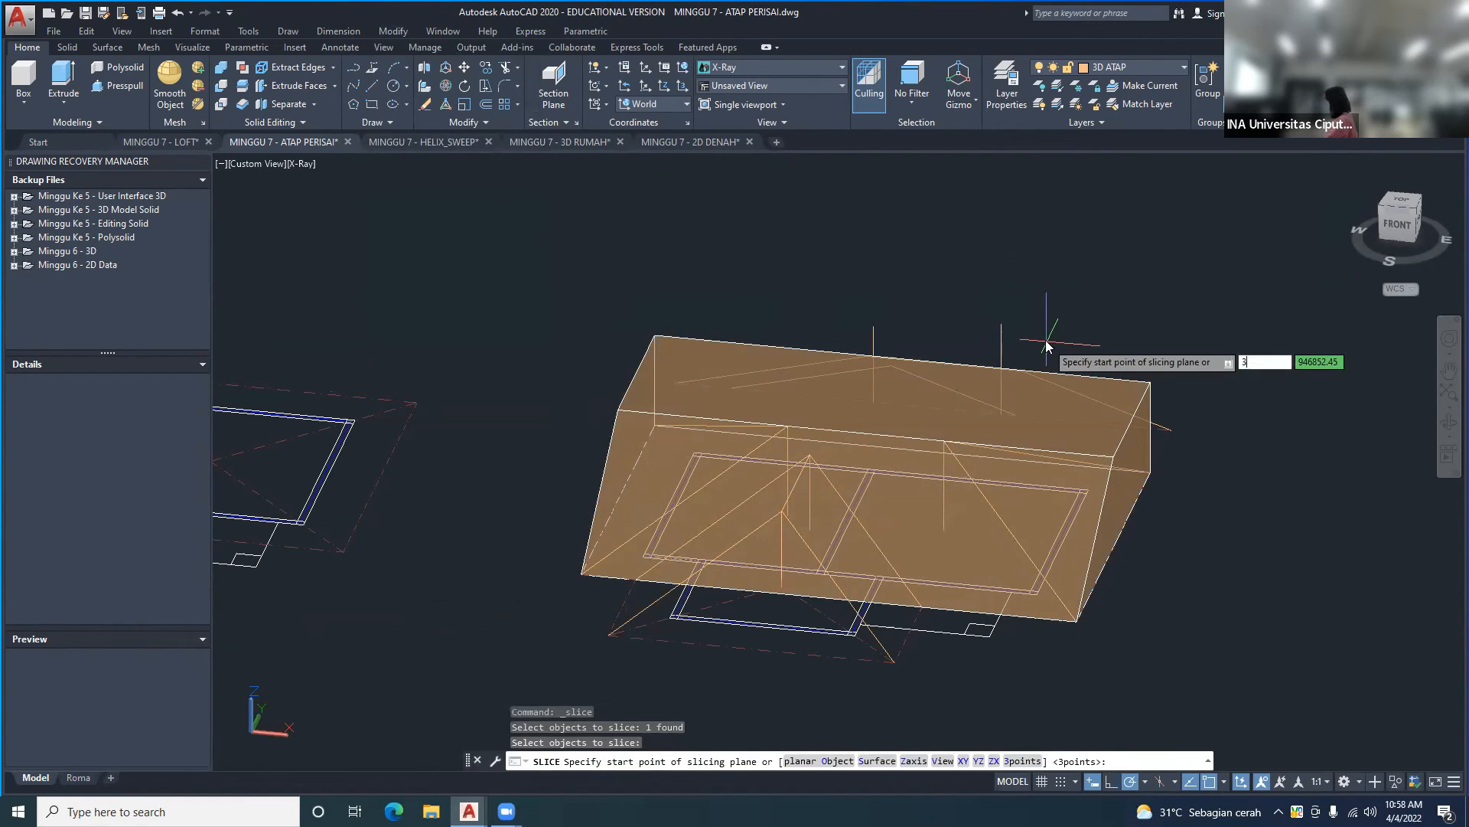
{"action": "type", "text": "3"}
{"action": "key", "text": "Return"}
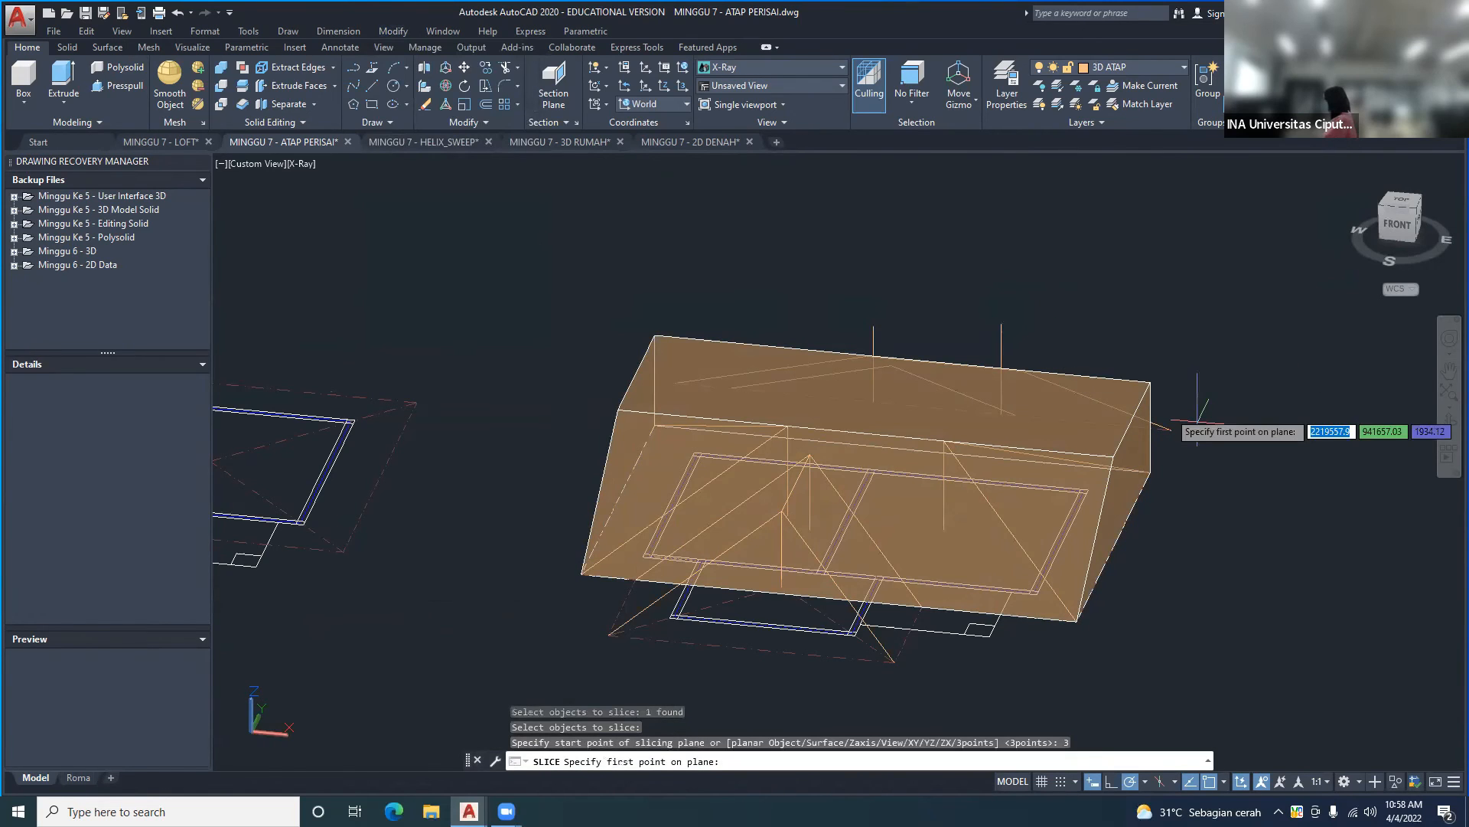
{"action": "middle_click_drag", "start_coordinate": [1198, 421], "coordinate": [1011, 642], "text": "shift"}
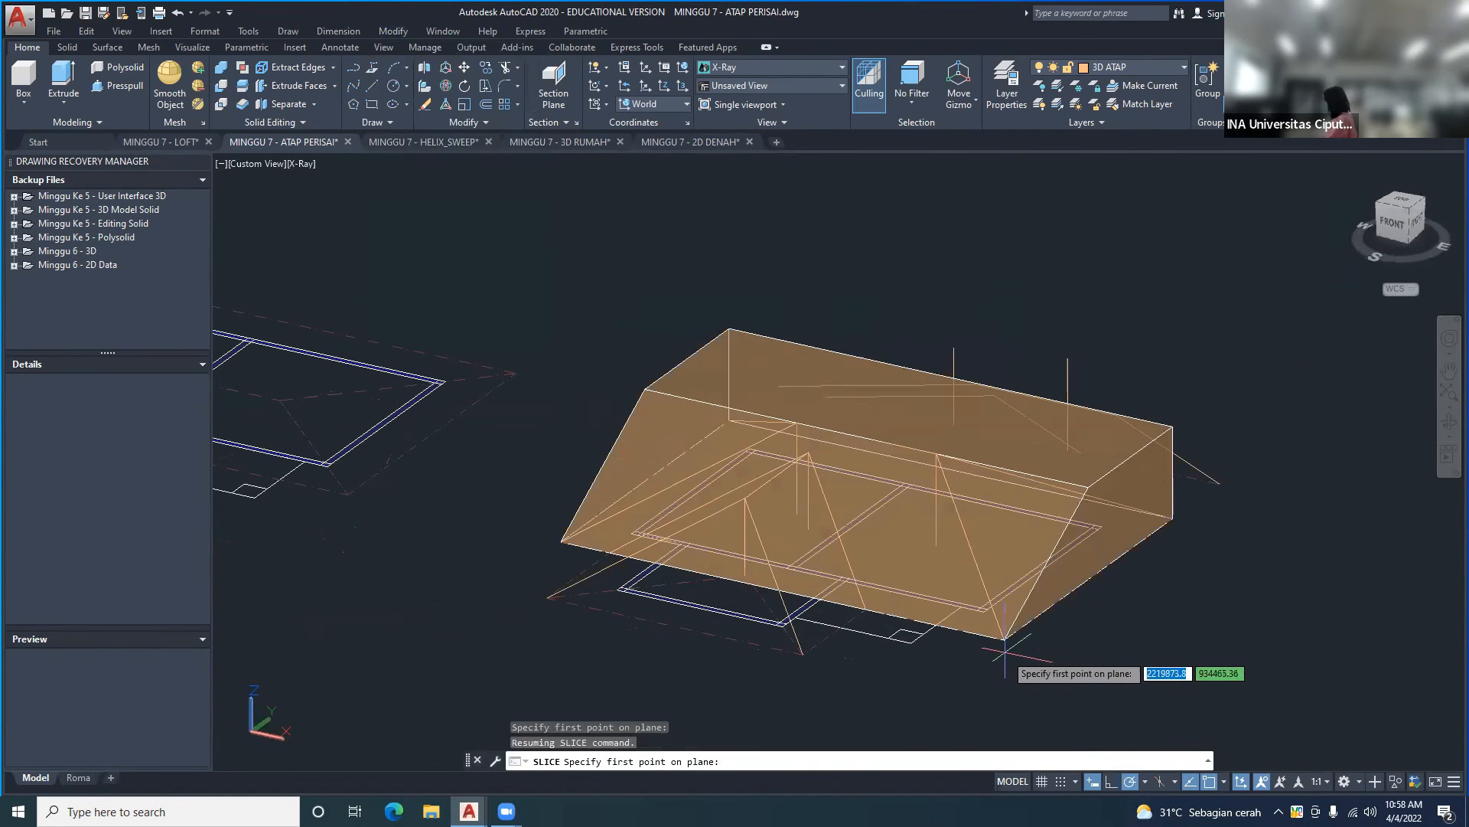
{"action": "left_click", "coordinate": [1004, 639]}
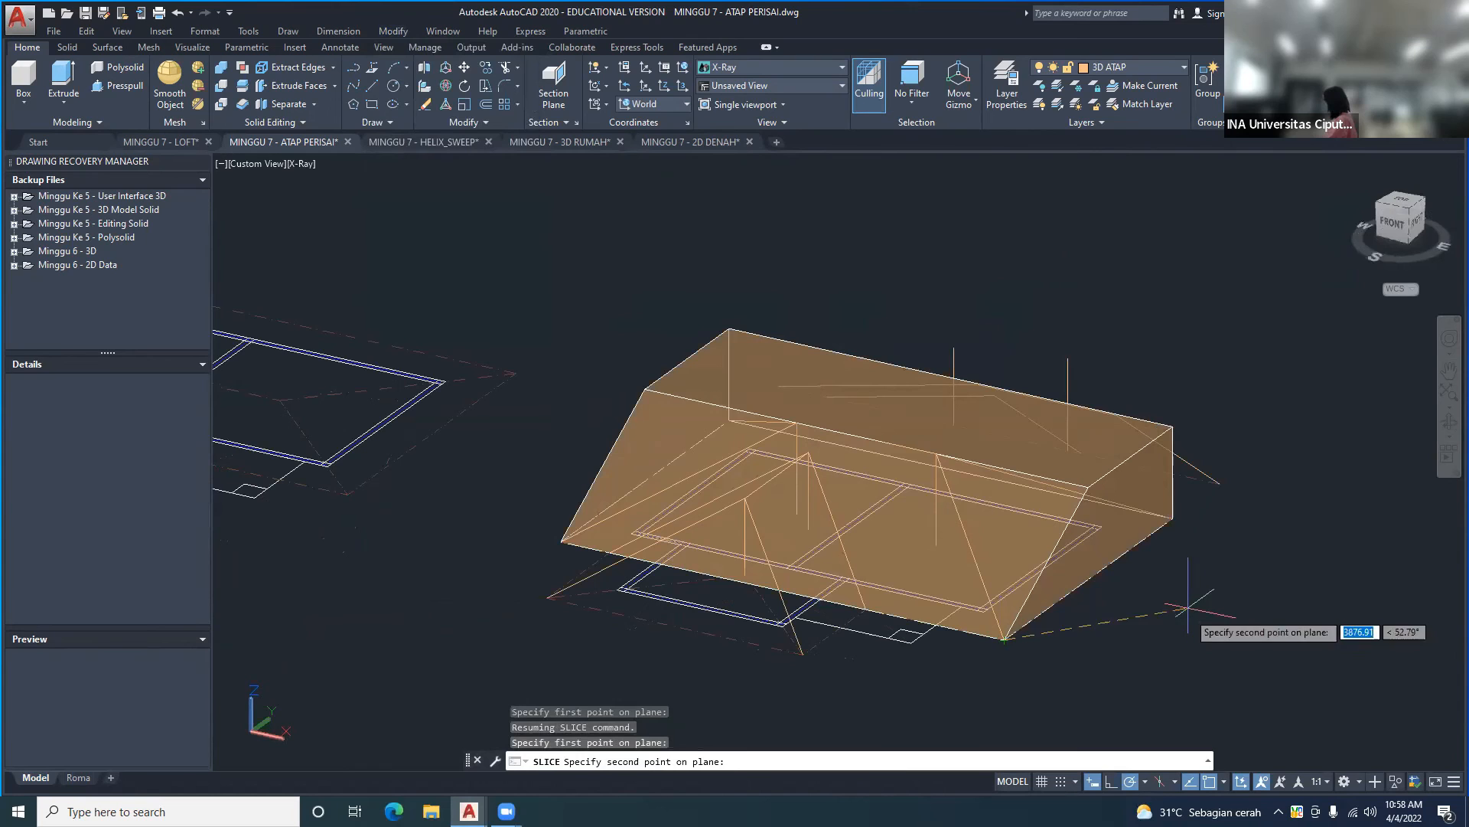
{"action": "left_click", "coordinate": [1171, 519]}
{"action": "middle_click_drag", "start_coordinate": [937, 435], "coordinate": [936, 447], "text": "shift"}
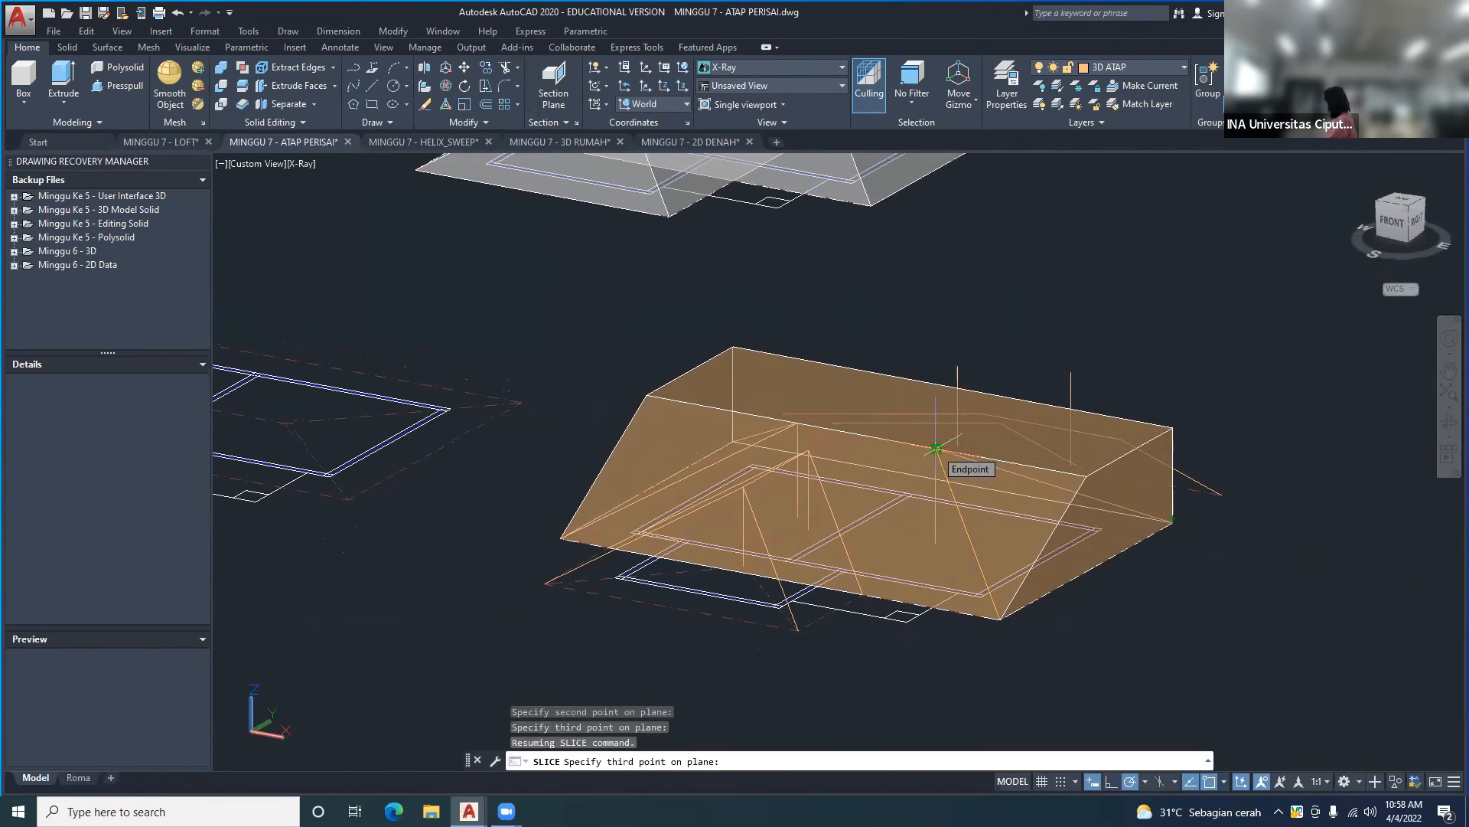
{"action": "left_click", "coordinate": [935, 447]}
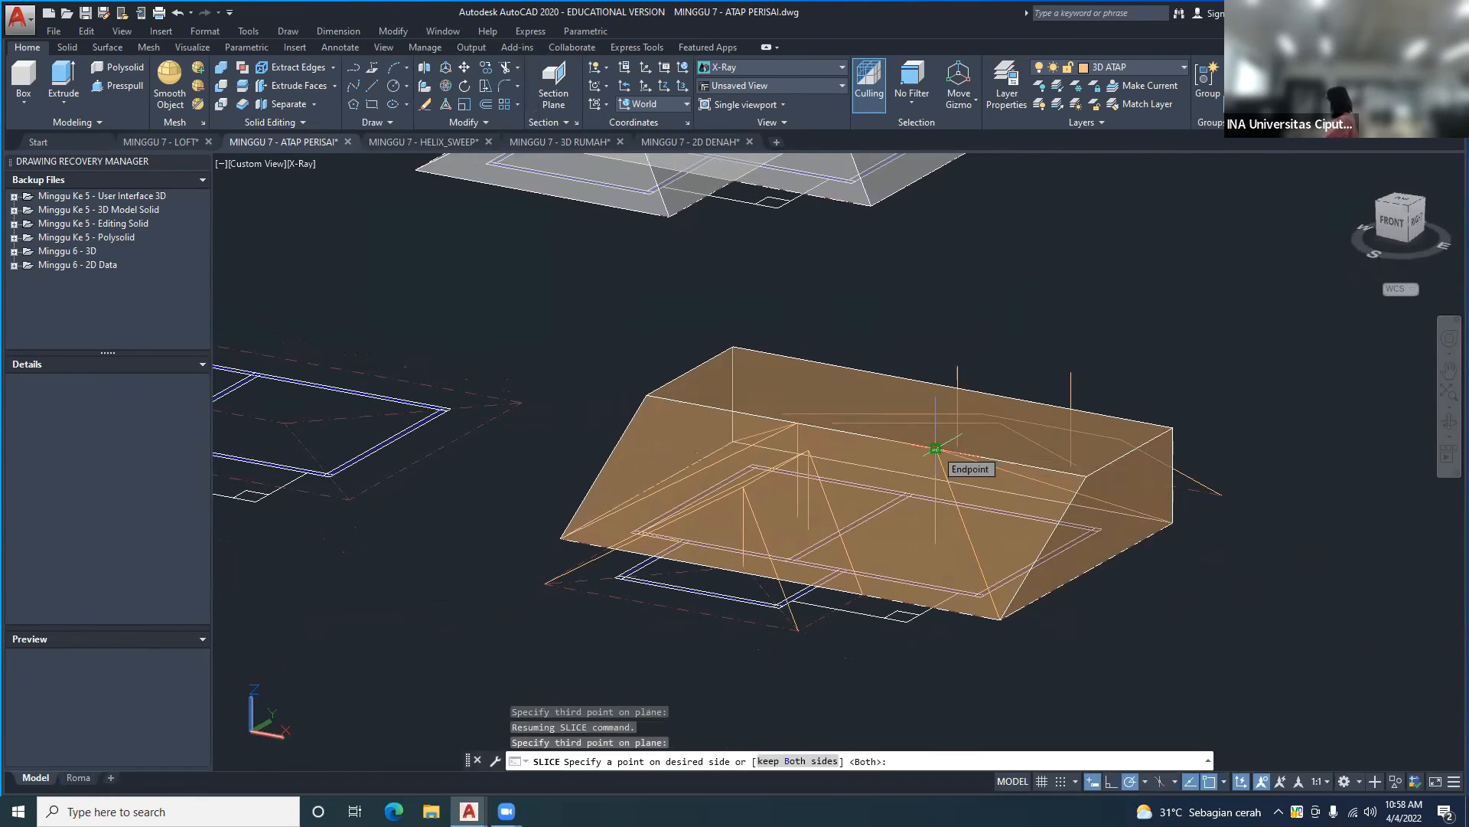
{"action": "key", "text": "Return"}
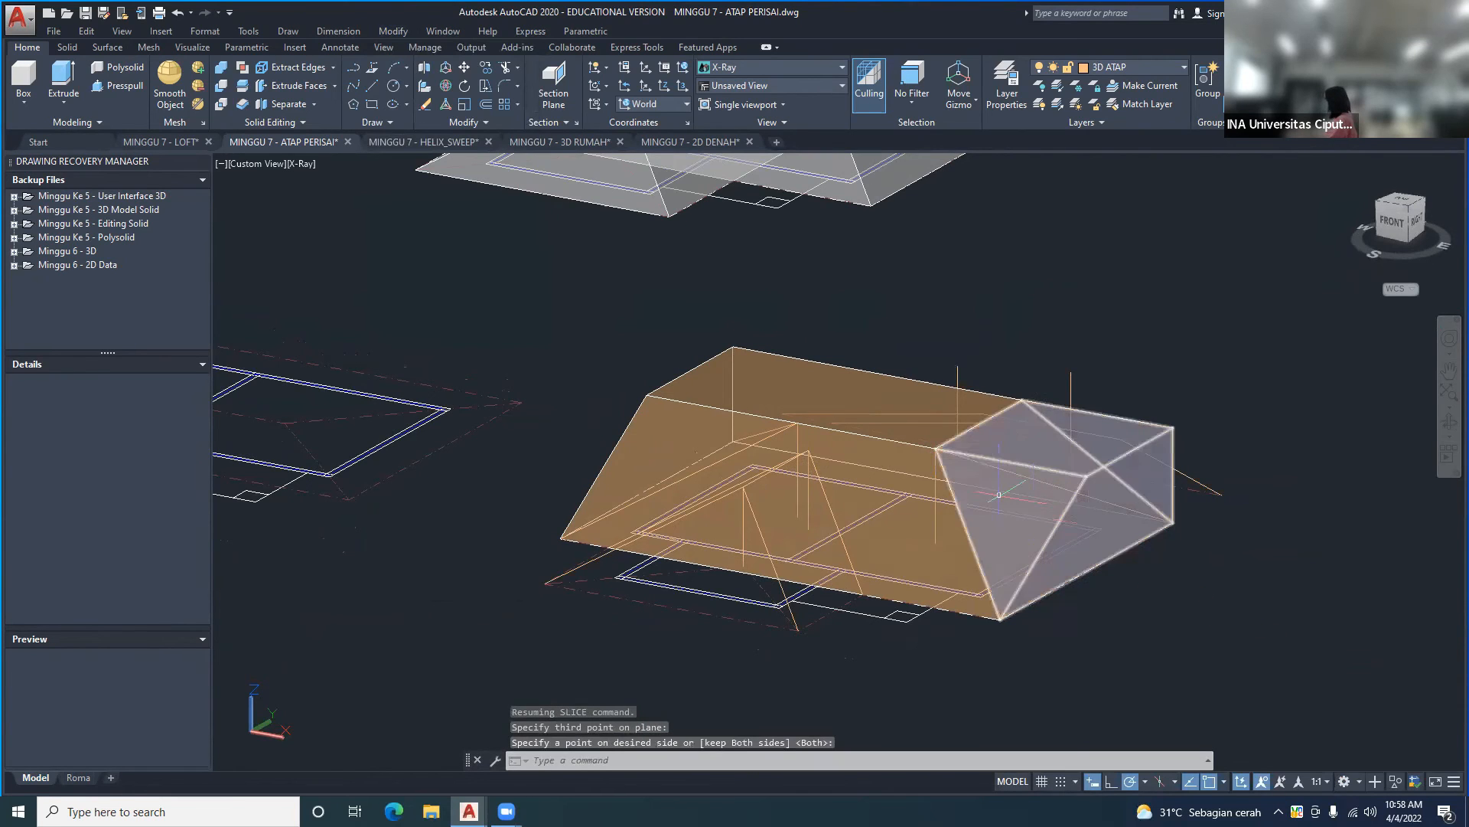
{"action": "left_click", "coordinate": [1169, 417]}
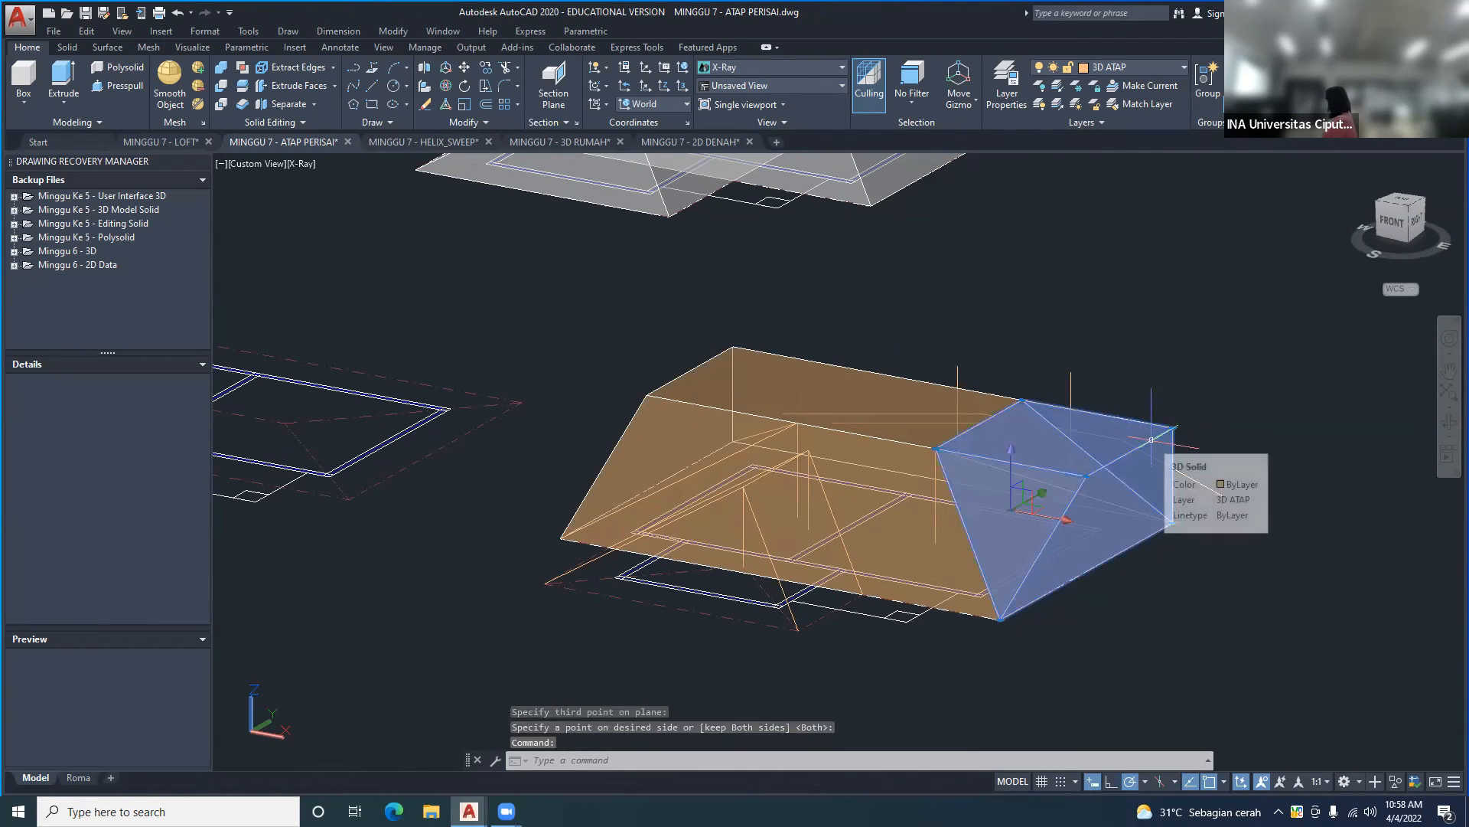
{"action": "key", "text": "Delete"}
- Slice the main roof solid by 3 points through its base's northeast and northwest corners and the main ridge's east end, keeping both sides
{"action": "middle_click_drag", "start_coordinate": [1043, 551], "coordinate": [443, 35], "text": "shift"}
{"action": "left_click", "coordinate": [392, 30]}
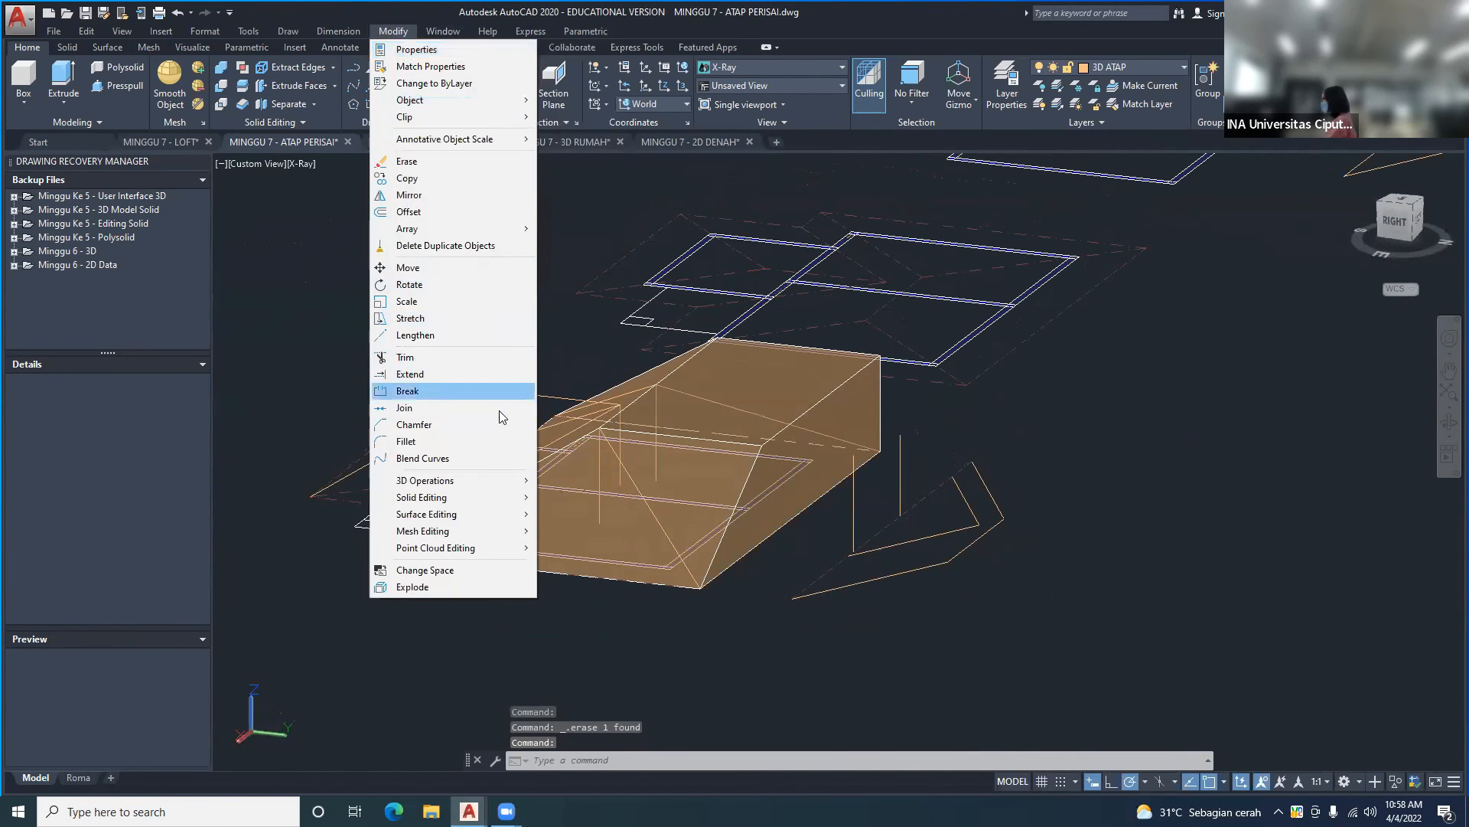
{"action": "mouse_move", "coordinate": [477, 479]}
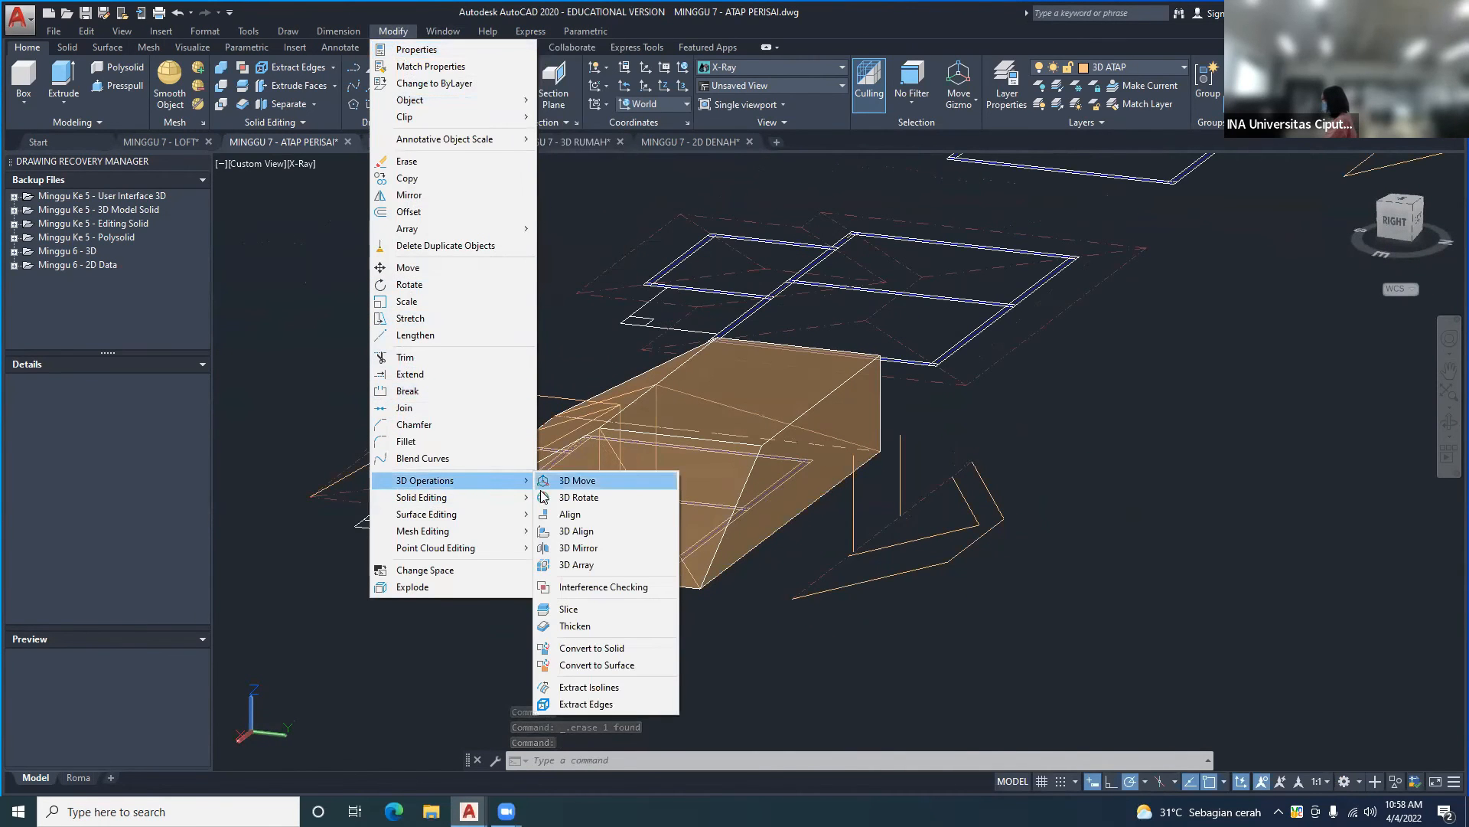
{"action": "left_click", "coordinate": [570, 608]}
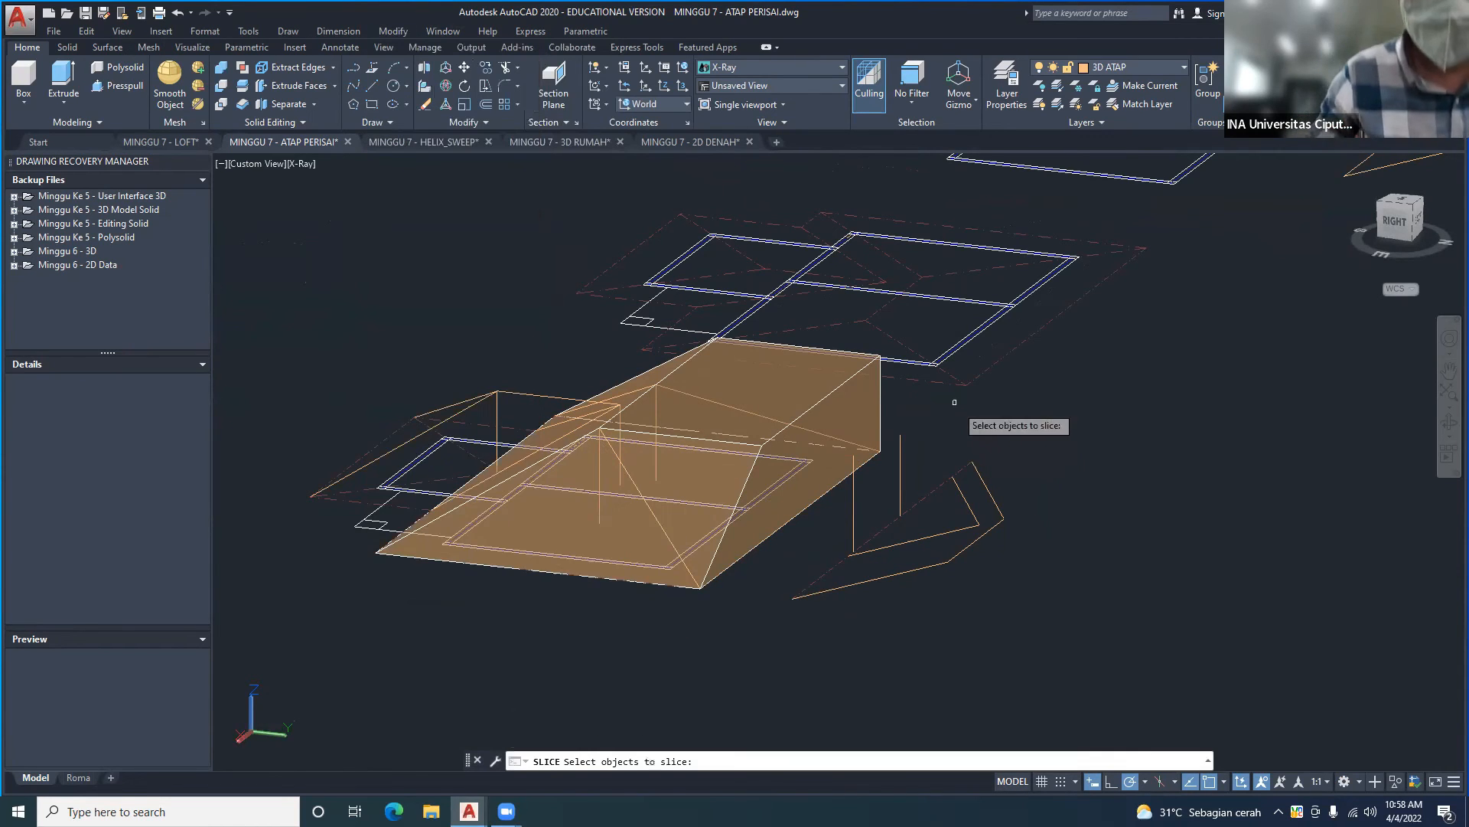
{"action": "left_click", "coordinate": [854, 378]}
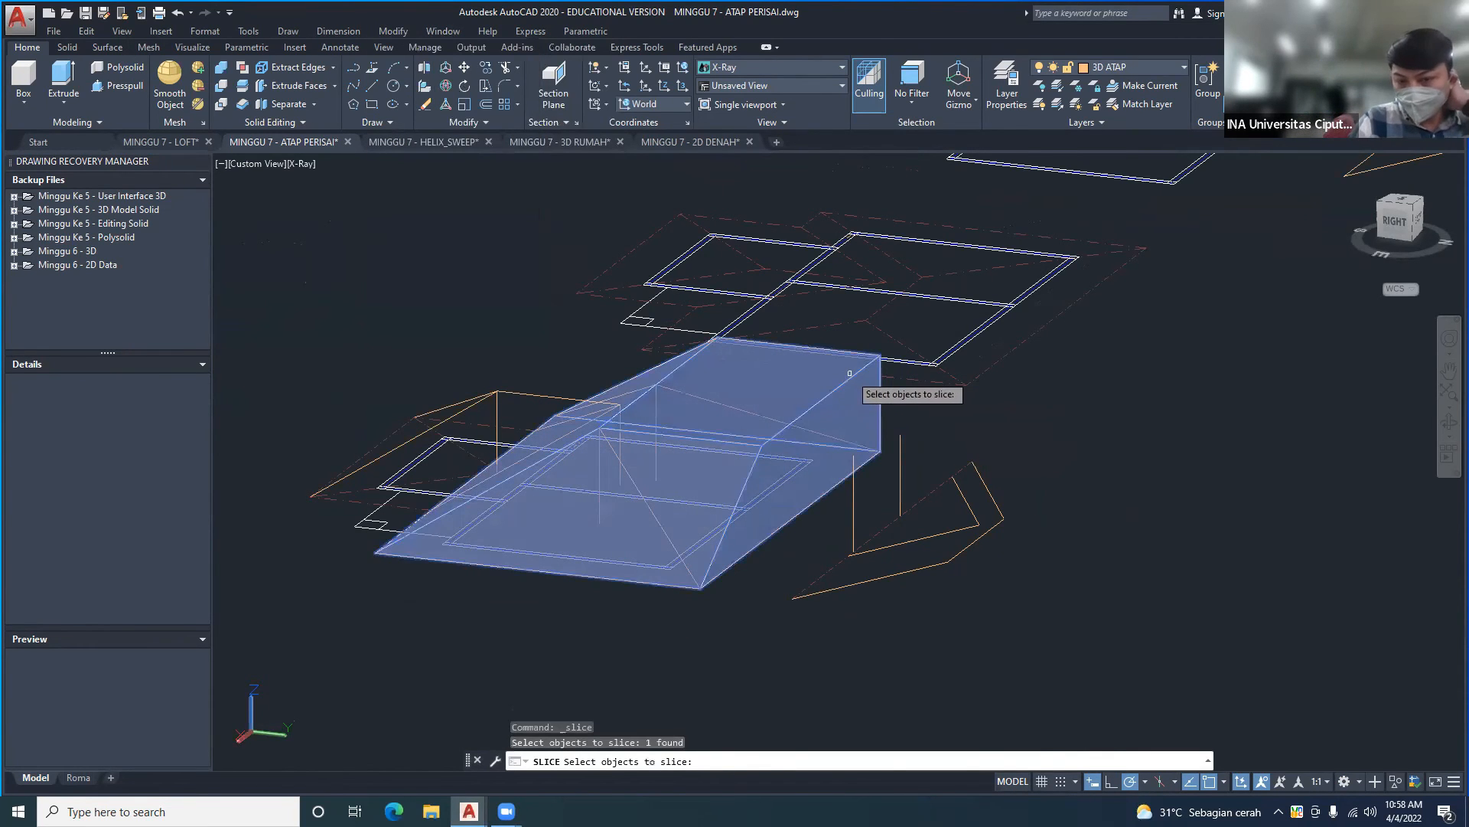
{"action": "key", "text": "Return"}
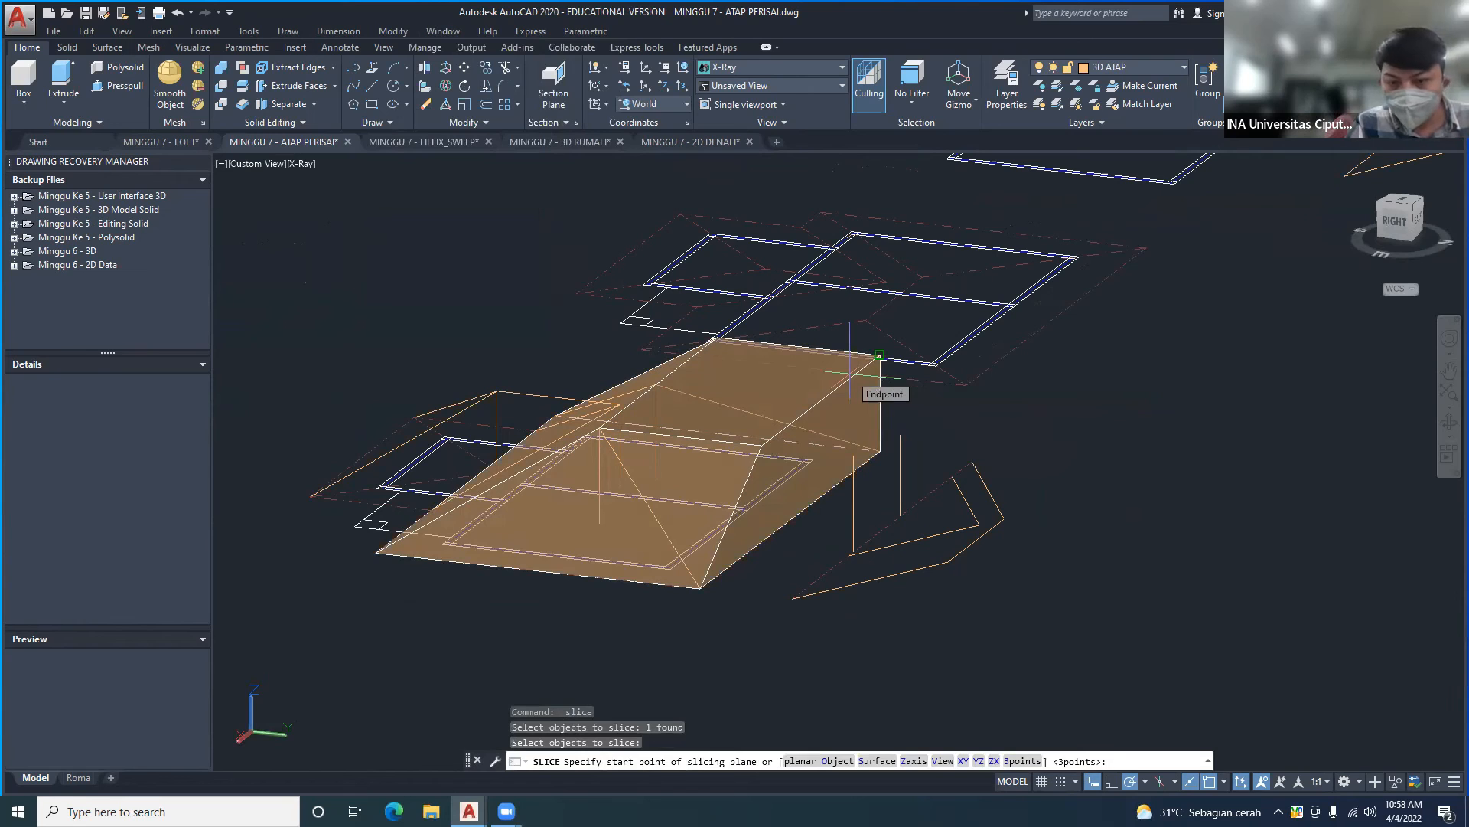
{"action": "key", "text": "Return"}
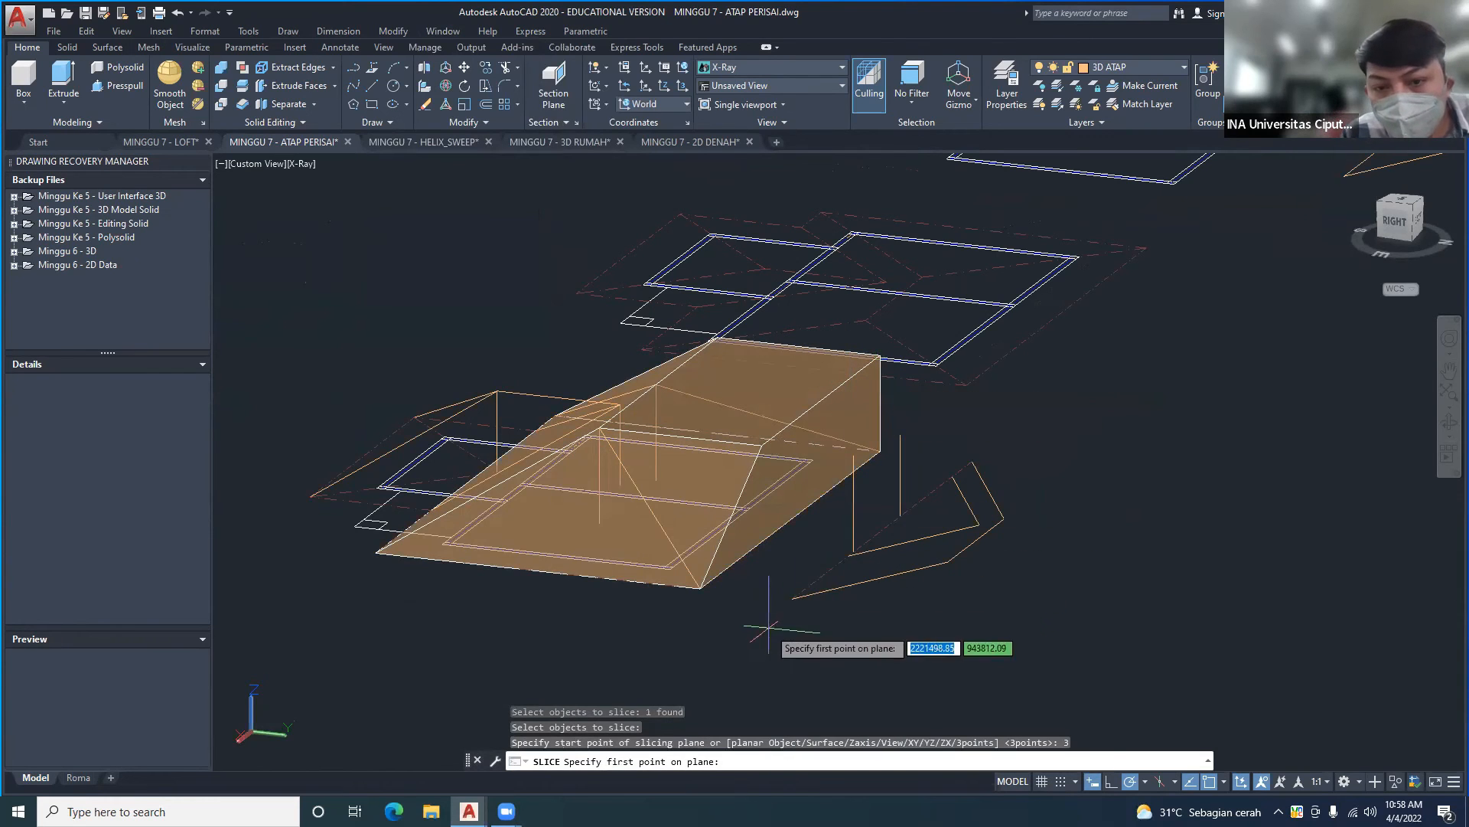
{"action": "left_click", "coordinate": [700, 588]}
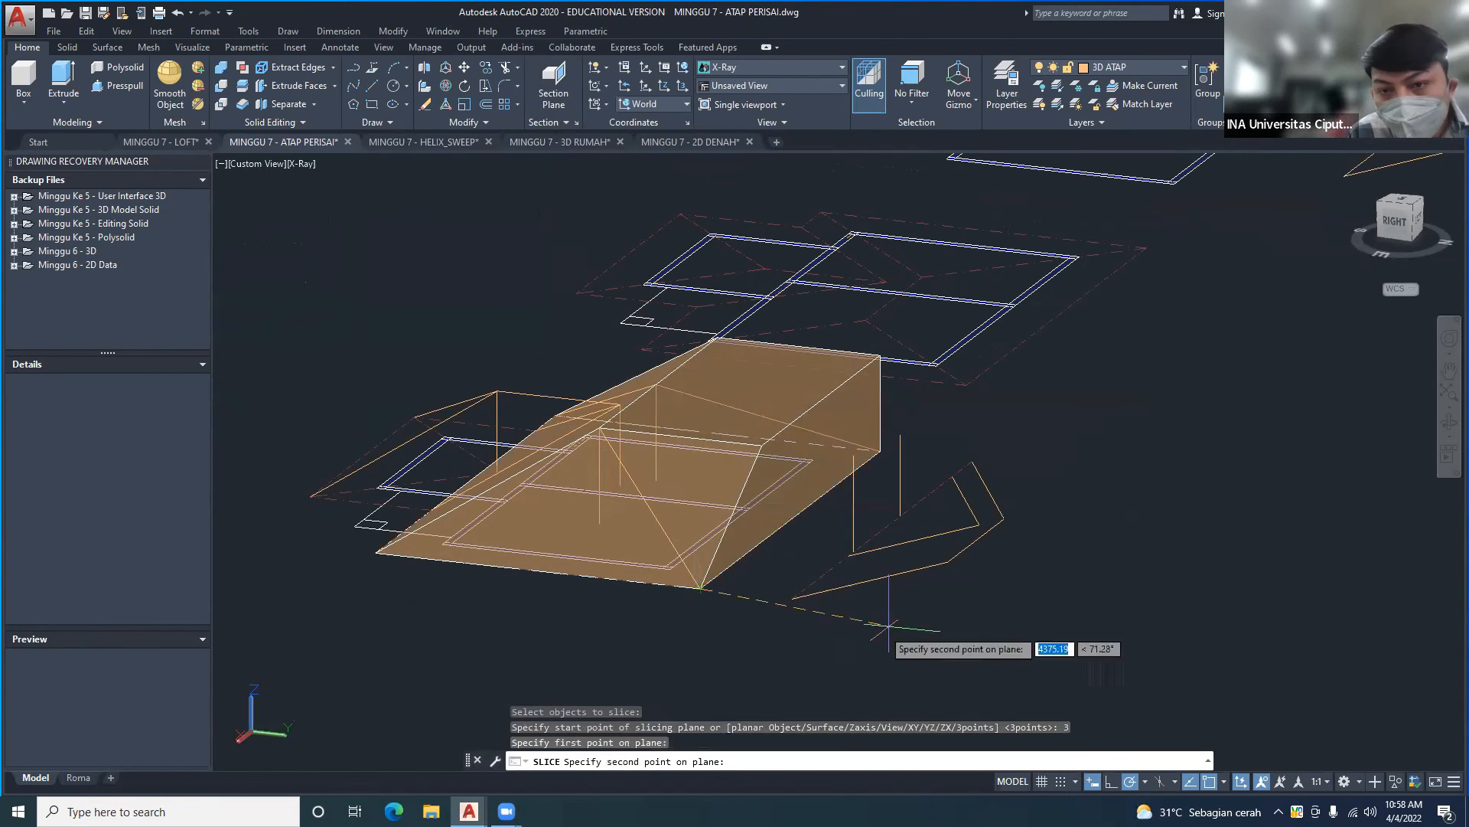
{"action": "left_click", "coordinate": [880, 451]}
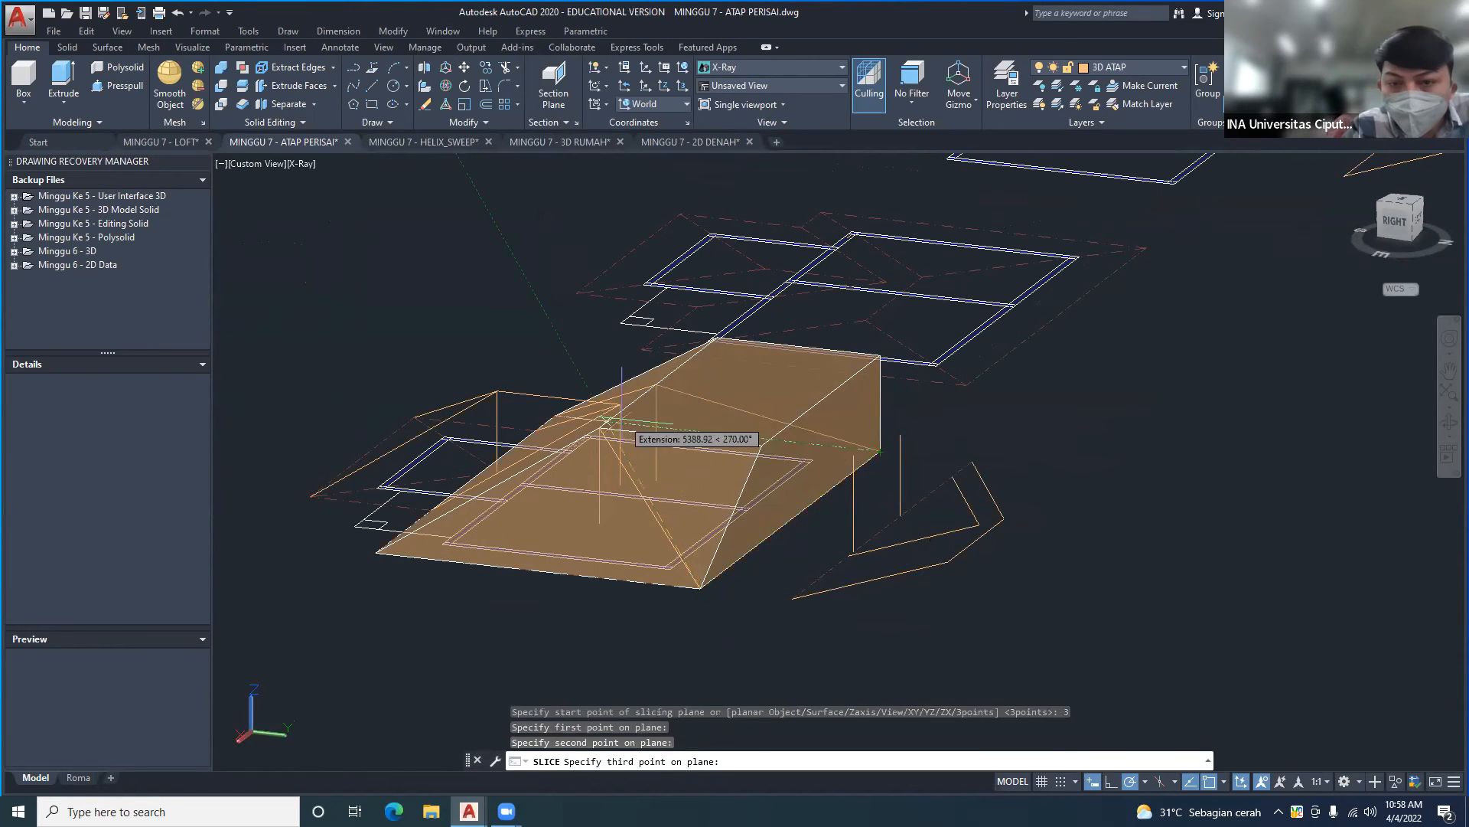
{"action": "middle_click_drag", "start_coordinate": [599, 427], "coordinate": [589, 402], "text": "shift"}
{"action": "left_click", "coordinate": [589, 402]}
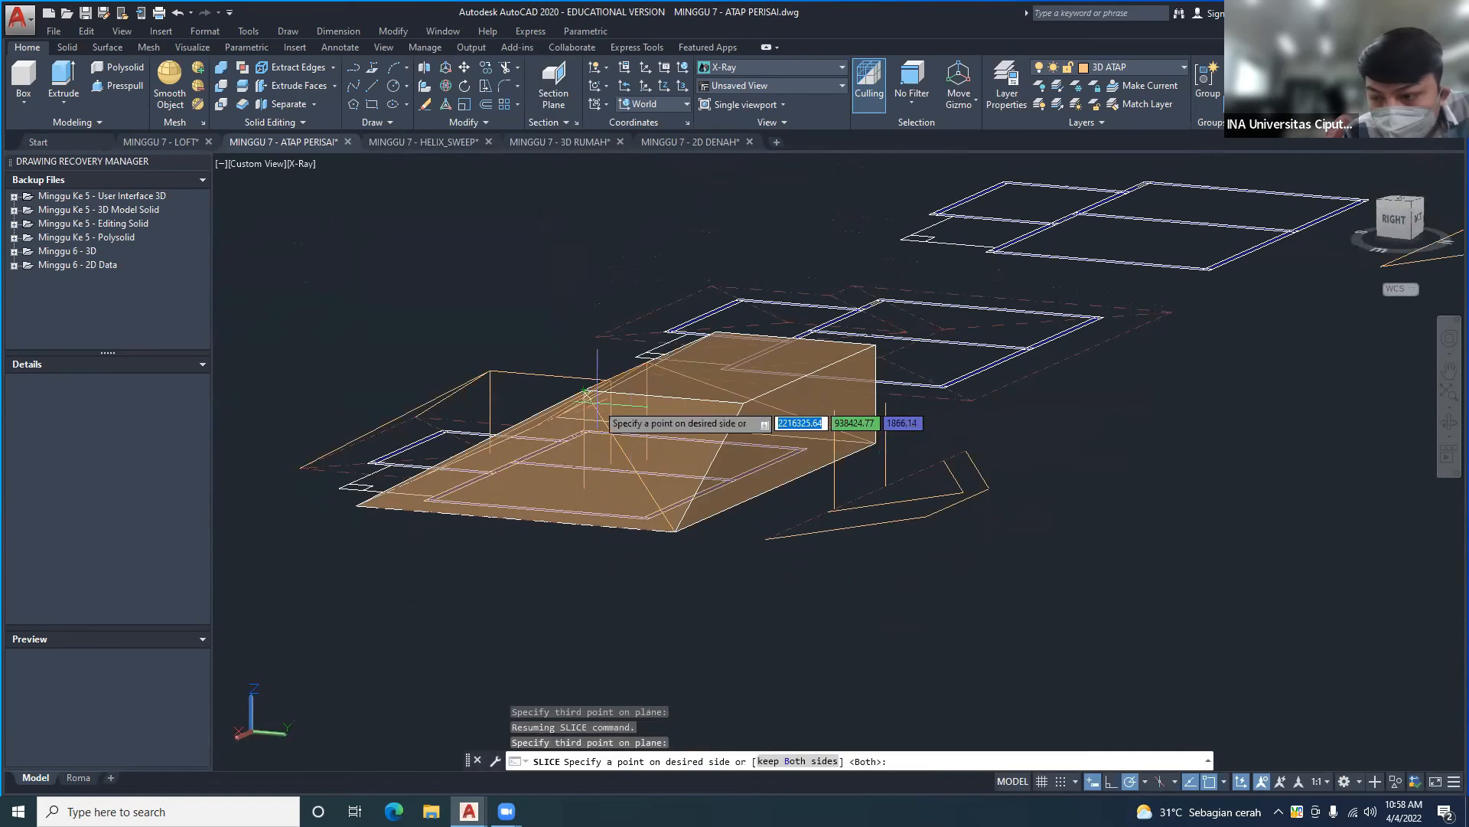
{"action": "key", "text": "Return"}
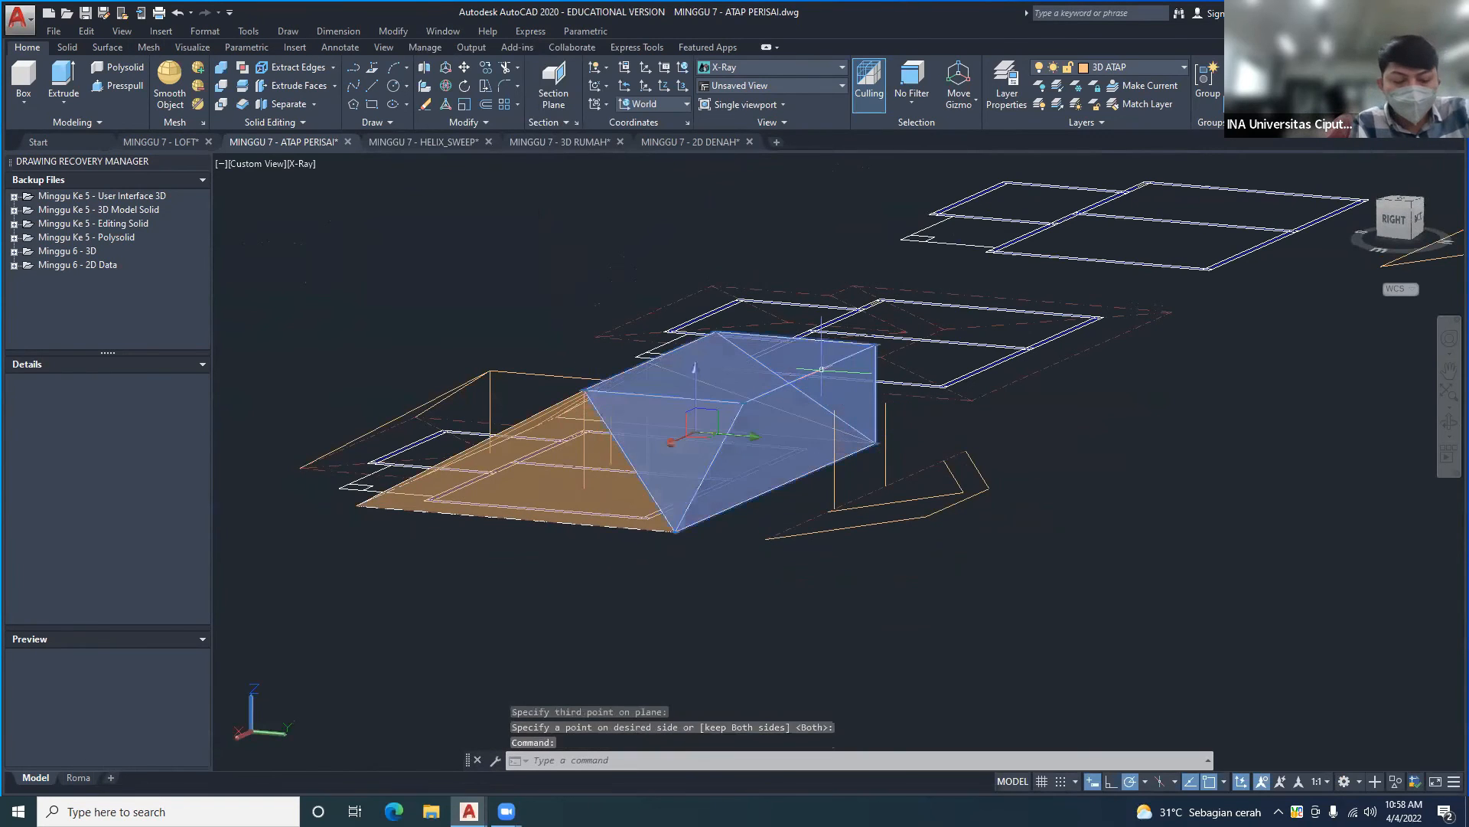
- Delete the piece cut off along the north side of the main roof solid
{"action": "key", "text": "Return"}
{"action": "left_click", "coordinate": [867, 391]}
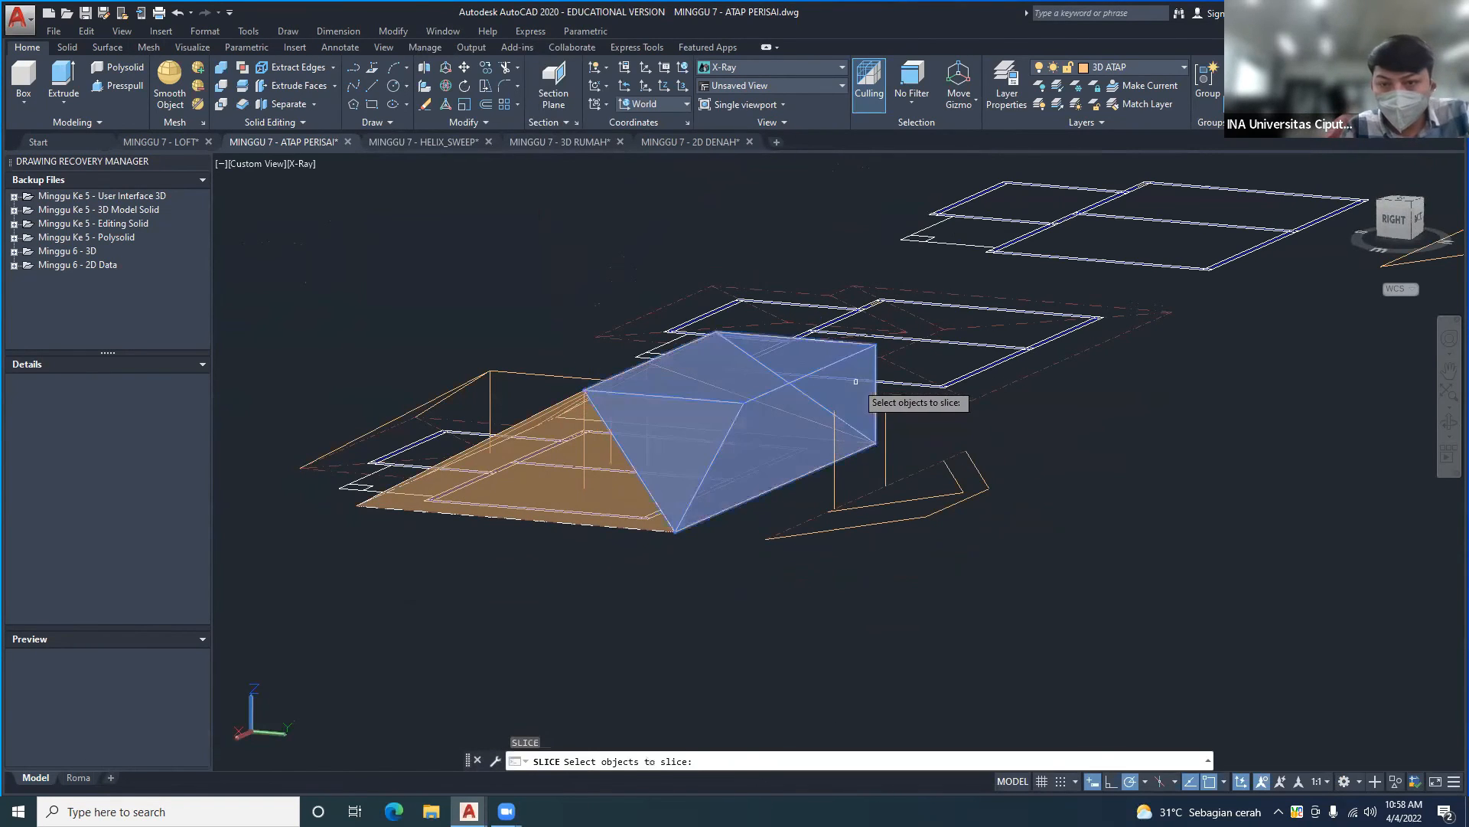
{"action": "key", "text": "Escape"}
{"action": "left_click", "coordinate": [863, 402]}
{"action": "key", "text": "Delete"}
- Slice the main roof solid by 3 points through its base's northwest and southwest corners and the main ridge's west end, keeping both sides
{"action": "middle_click_drag", "start_coordinate": [875, 423], "coordinate": [498, 501], "text": "shift"}
{"action": "left_click", "coordinate": [392, 30]}
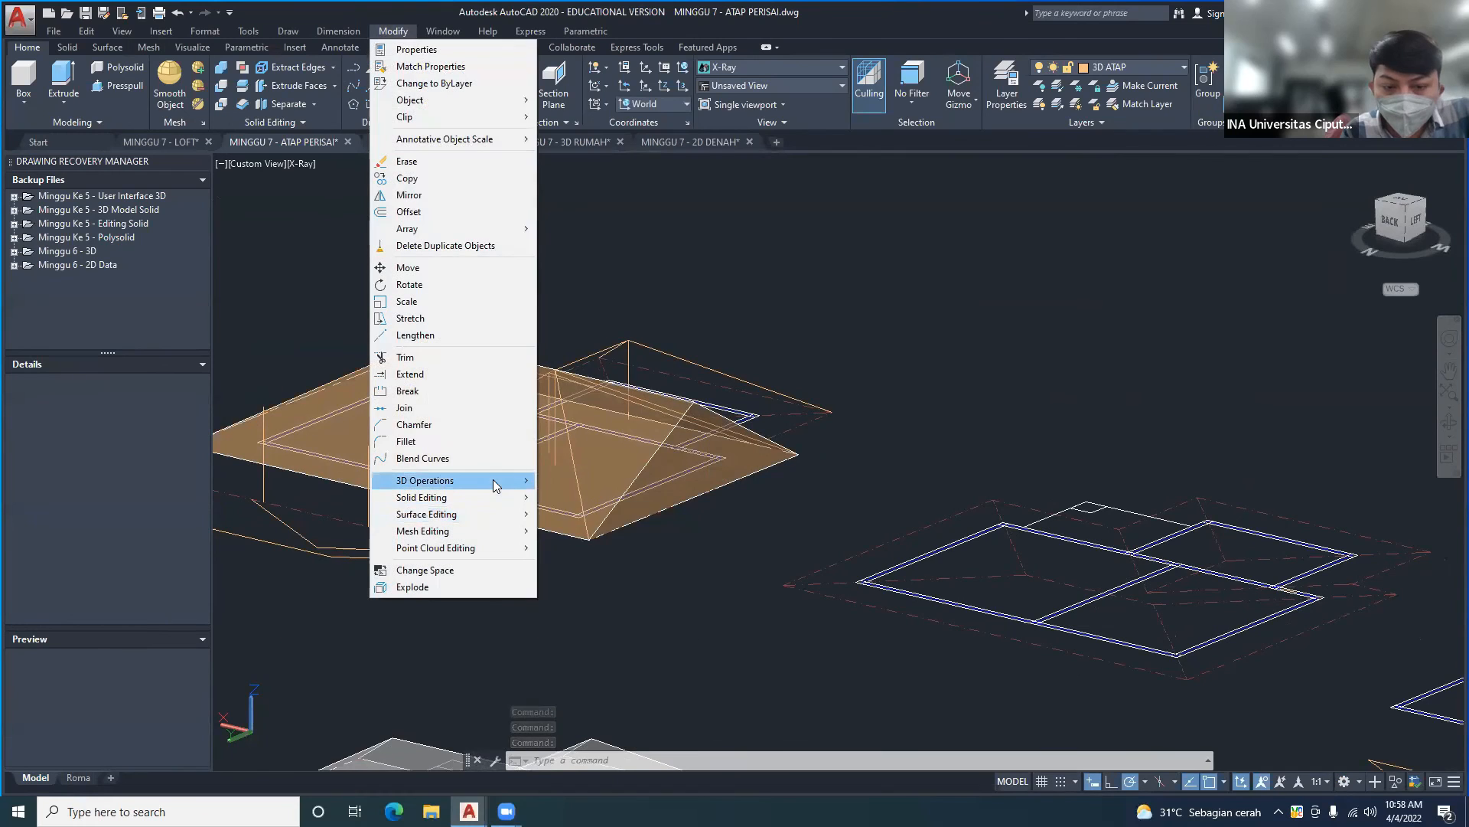
{"action": "mouse_move", "coordinate": [496, 481]}
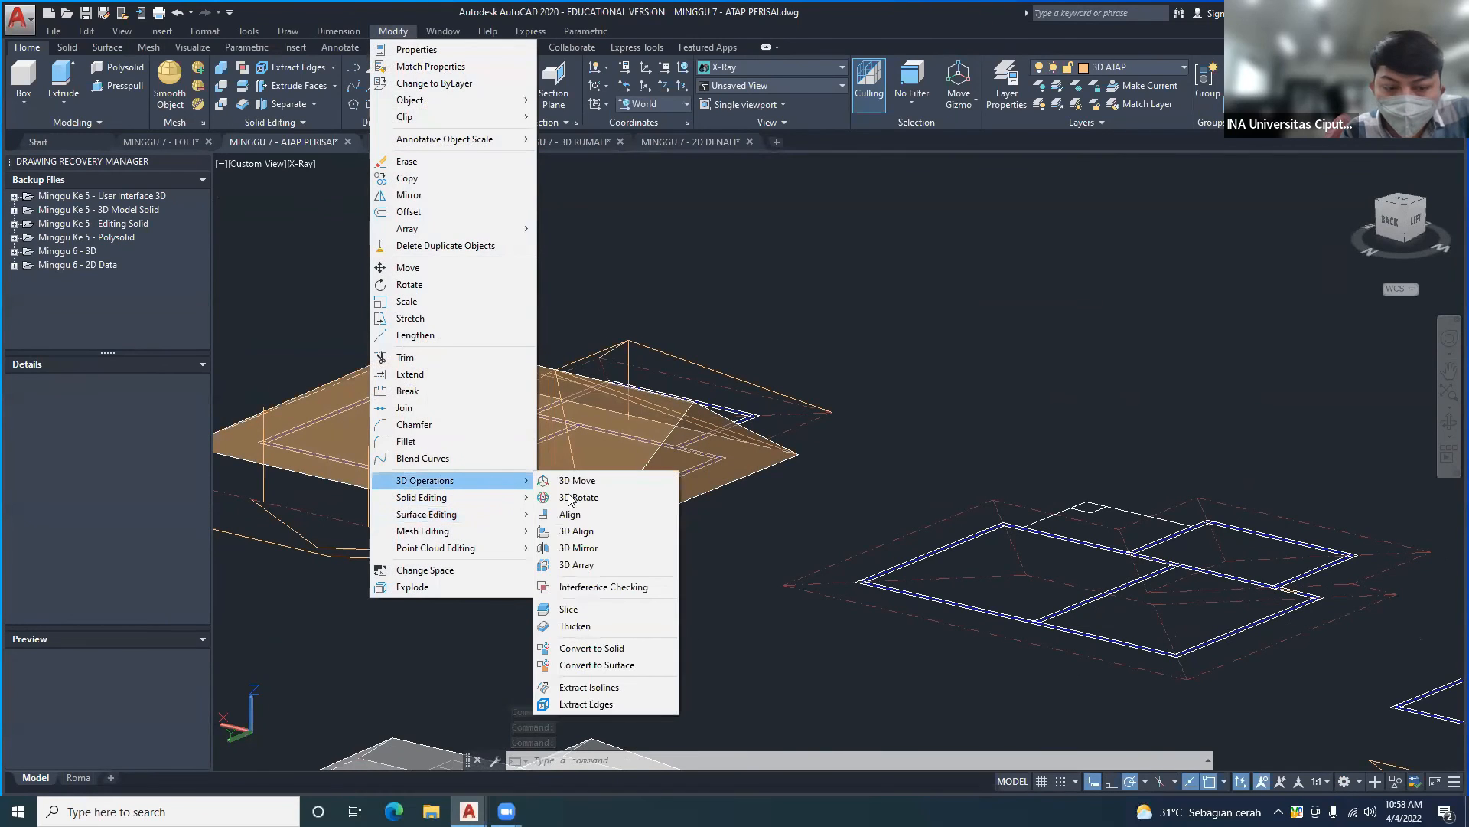
{"action": "left_click", "coordinate": [569, 610]}
{"action": "left_click", "coordinate": [654, 455]}
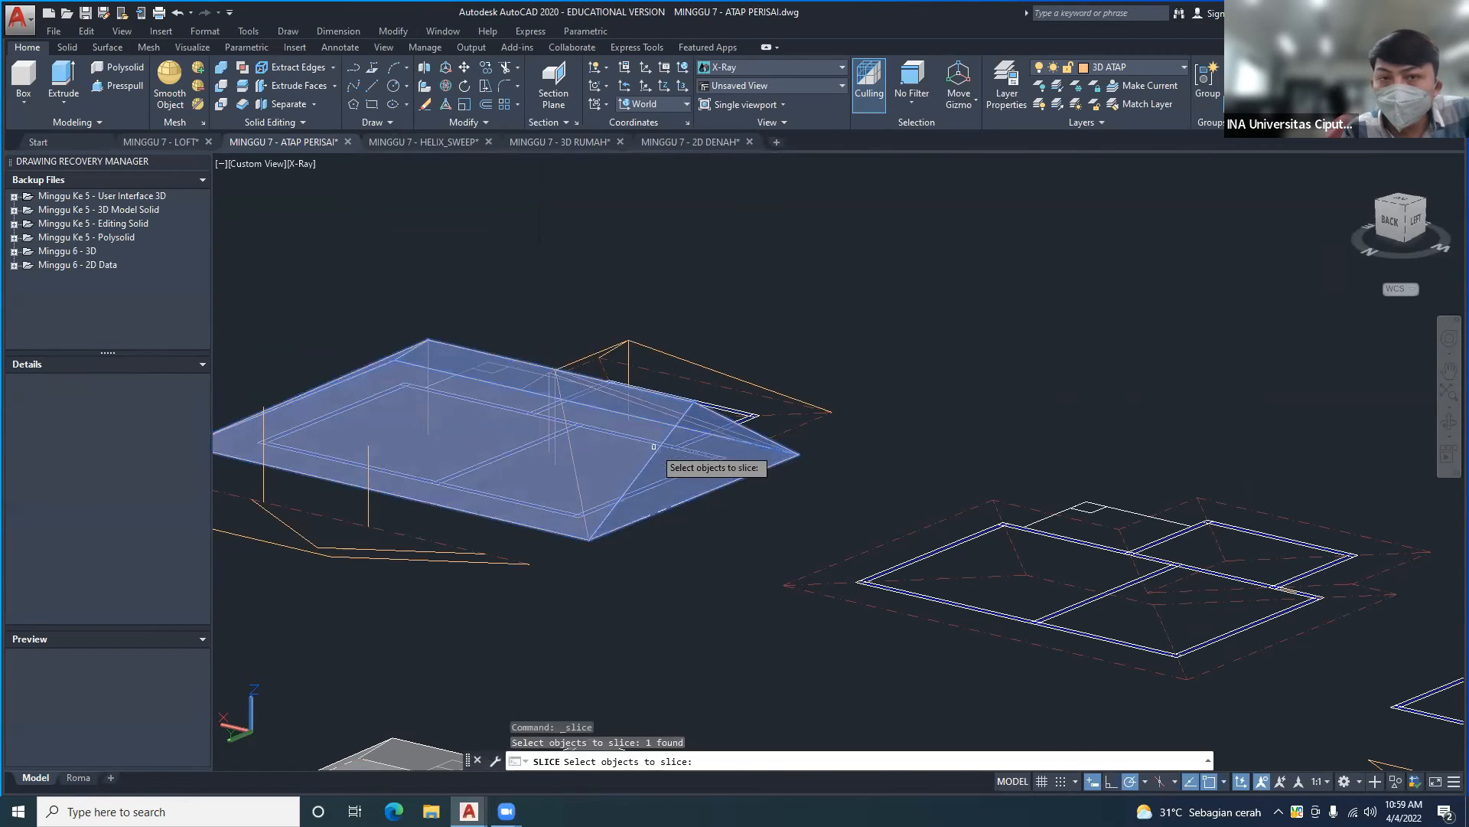
{"action": "key", "text": "Return"}
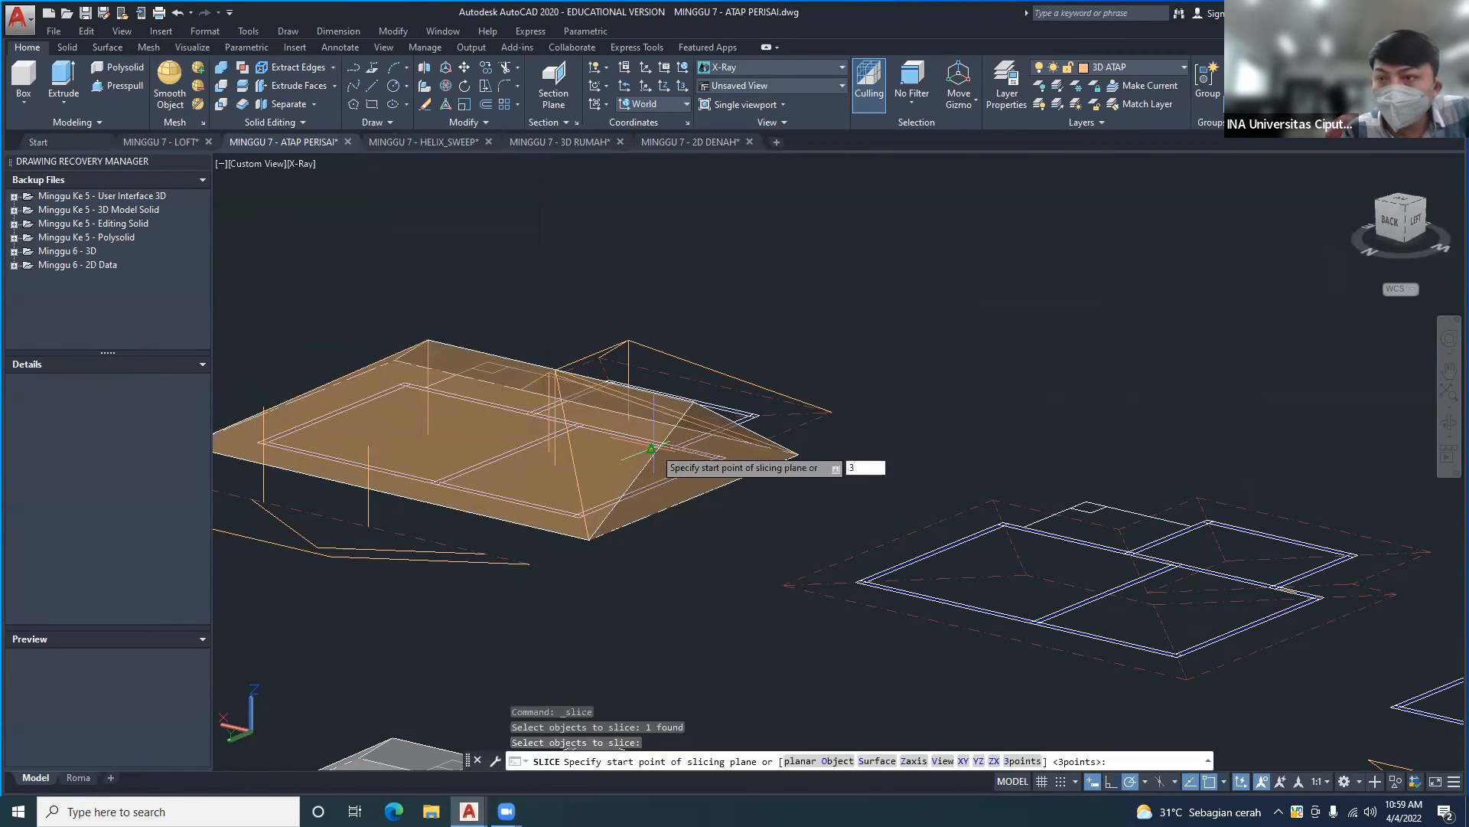
{"action": "type", "text": "3"}
{"action": "key", "text": "Return"}
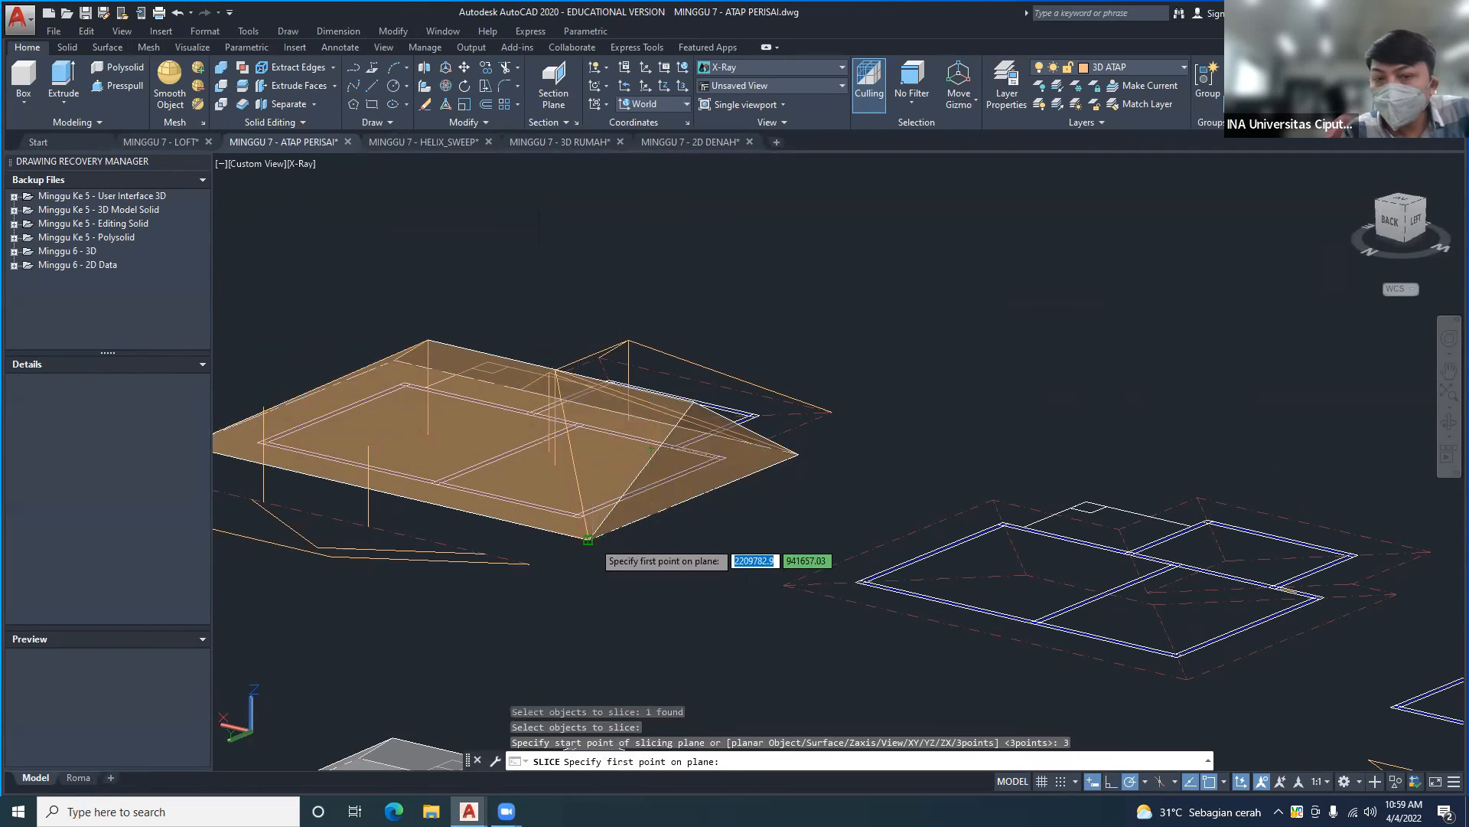
{"action": "left_click", "coordinate": [588, 540]}
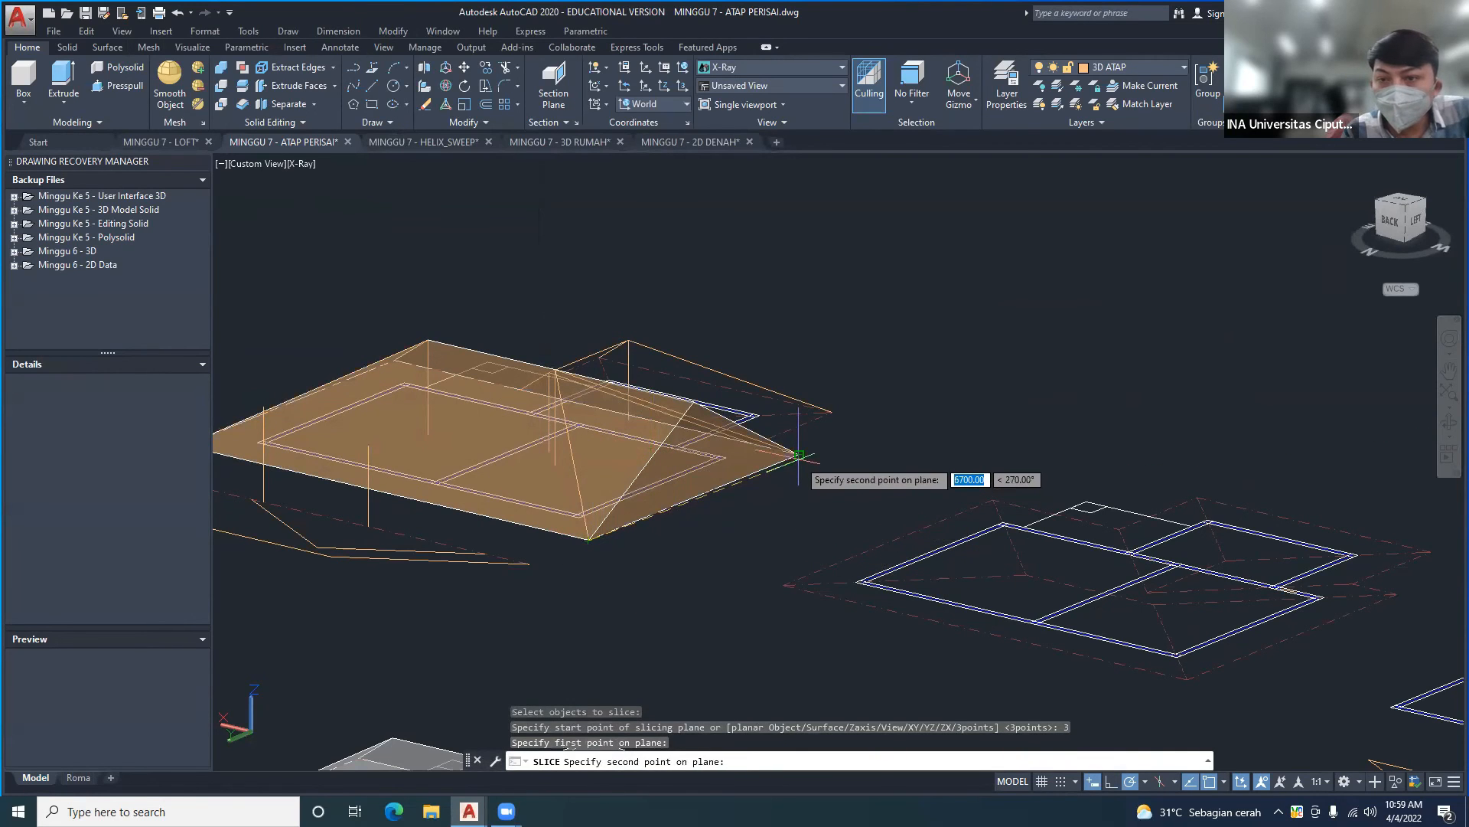
{"action": "left_click", "coordinate": [798, 455]}
{"action": "scroll", "coordinate": [571, 358], "scroll_direction": "up", "scroll_amount": 3}
{"action": "left_click", "coordinate": [540, 379]}
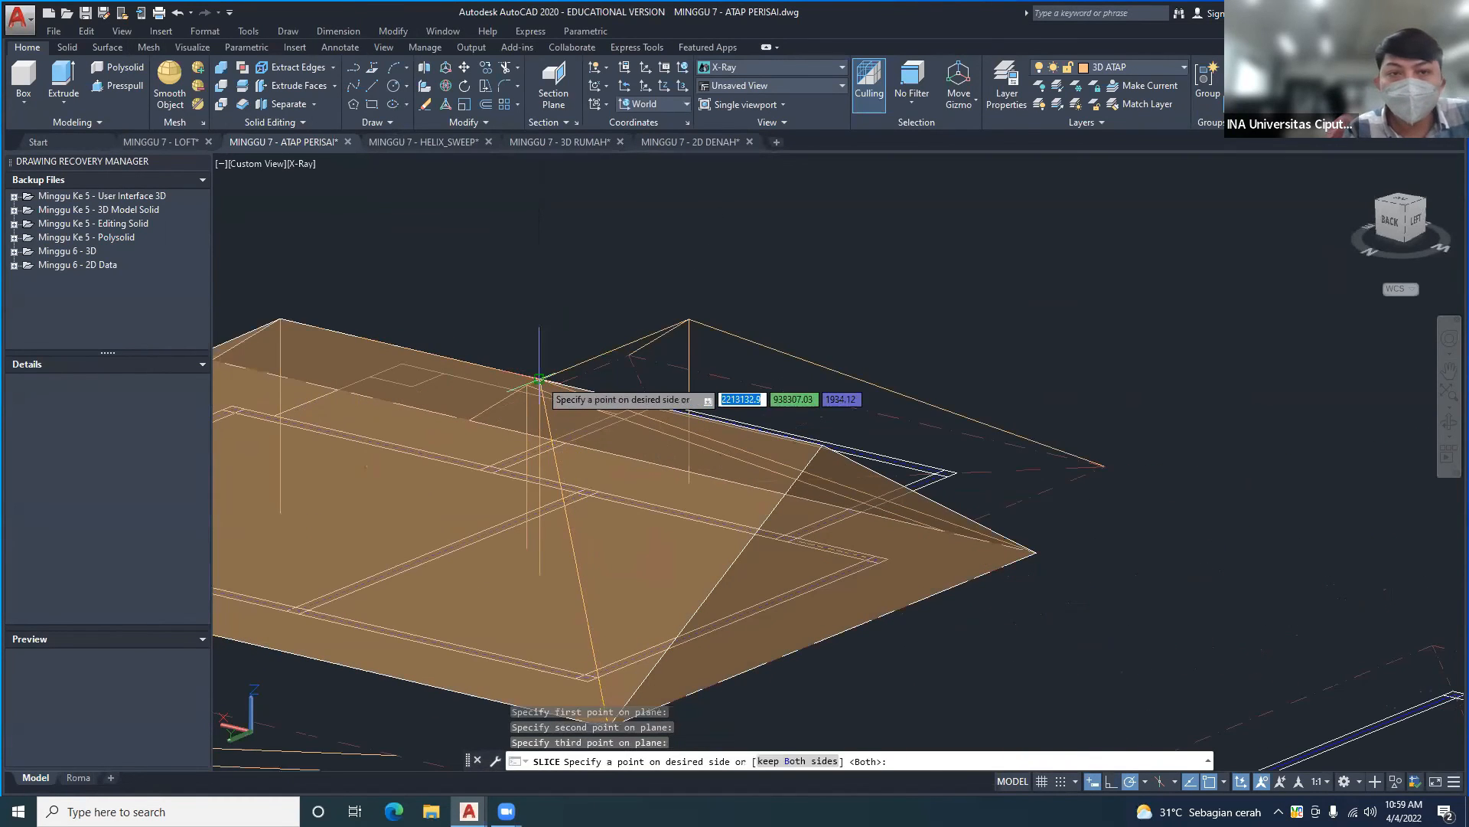
{"action": "scroll", "coordinate": [594, 361], "scroll_direction": "down", "scroll_amount": 2}
{"action": "key", "text": "Return"}
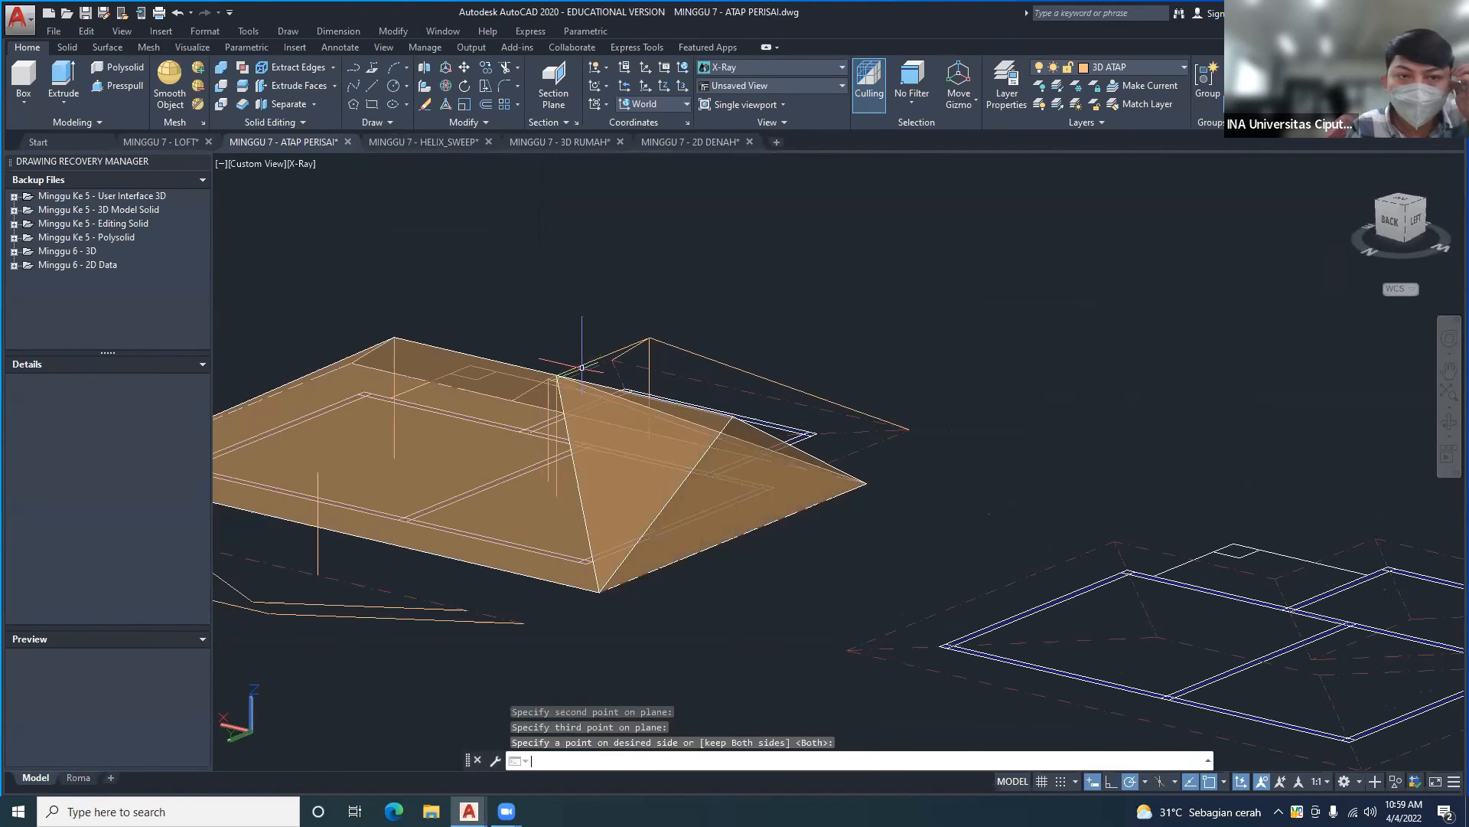
- Delete the piece cut off at the west end of the main roof solid
{"action": "left_click", "coordinate": [691, 470]}
{"action": "key", "text": "Escape"}
{"action": "key", "text": "Return"}
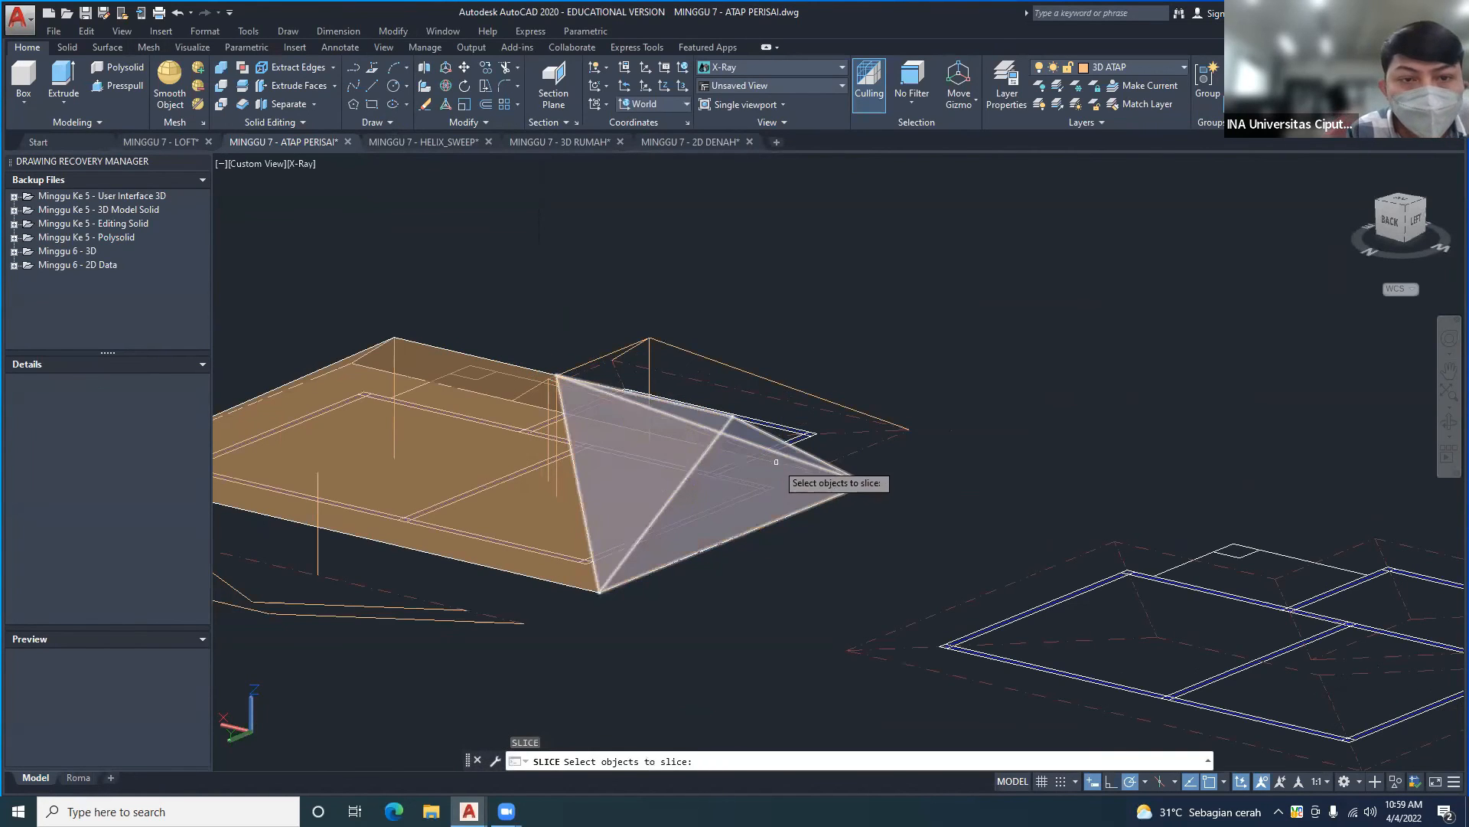
{"action": "key", "text": "Escape"}
{"action": "left_click", "coordinate": [811, 458]}
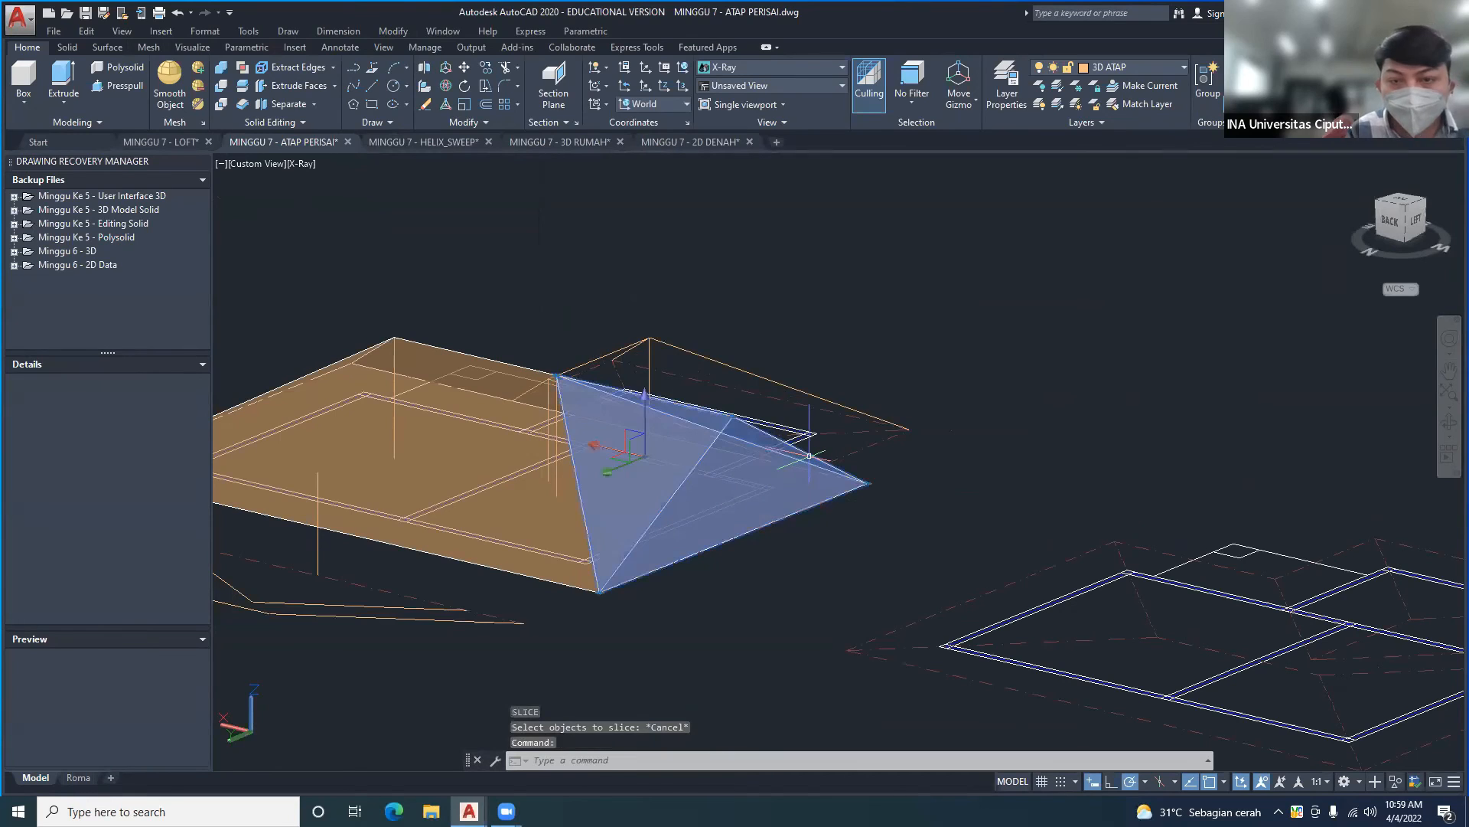
{"action": "key", "text": "Delete"}
- Draw a solid box over the wing from the eave outline's west inner corner to the wing's southeast corner, rising to the wing ridge's outer end
{"action": "mouse_move", "coordinate": [842, 471]}
{"action": "middle_mouse_down", "text": "shift"}
{"action": "mouse_move", "coordinate": [645, 423]}
{"action": "mouse_move", "coordinate": [577, 468]}
{"action": "mouse_move", "coordinate": [653, 459]}
{"action": "mouse_move", "coordinate": [662, 535]}
{"action": "mouse_move", "coordinate": [582, 345]}
{"action": "mouse_move", "coordinate": [465, 142]}
{"action": "mouse_move", "coordinate": [284, 30]}
{"action": "middle_mouse_up", "text": "shift"}
{"action": "left_click", "coordinate": [288, 30]}
{"action": "mouse_move", "coordinate": [297, 55]}
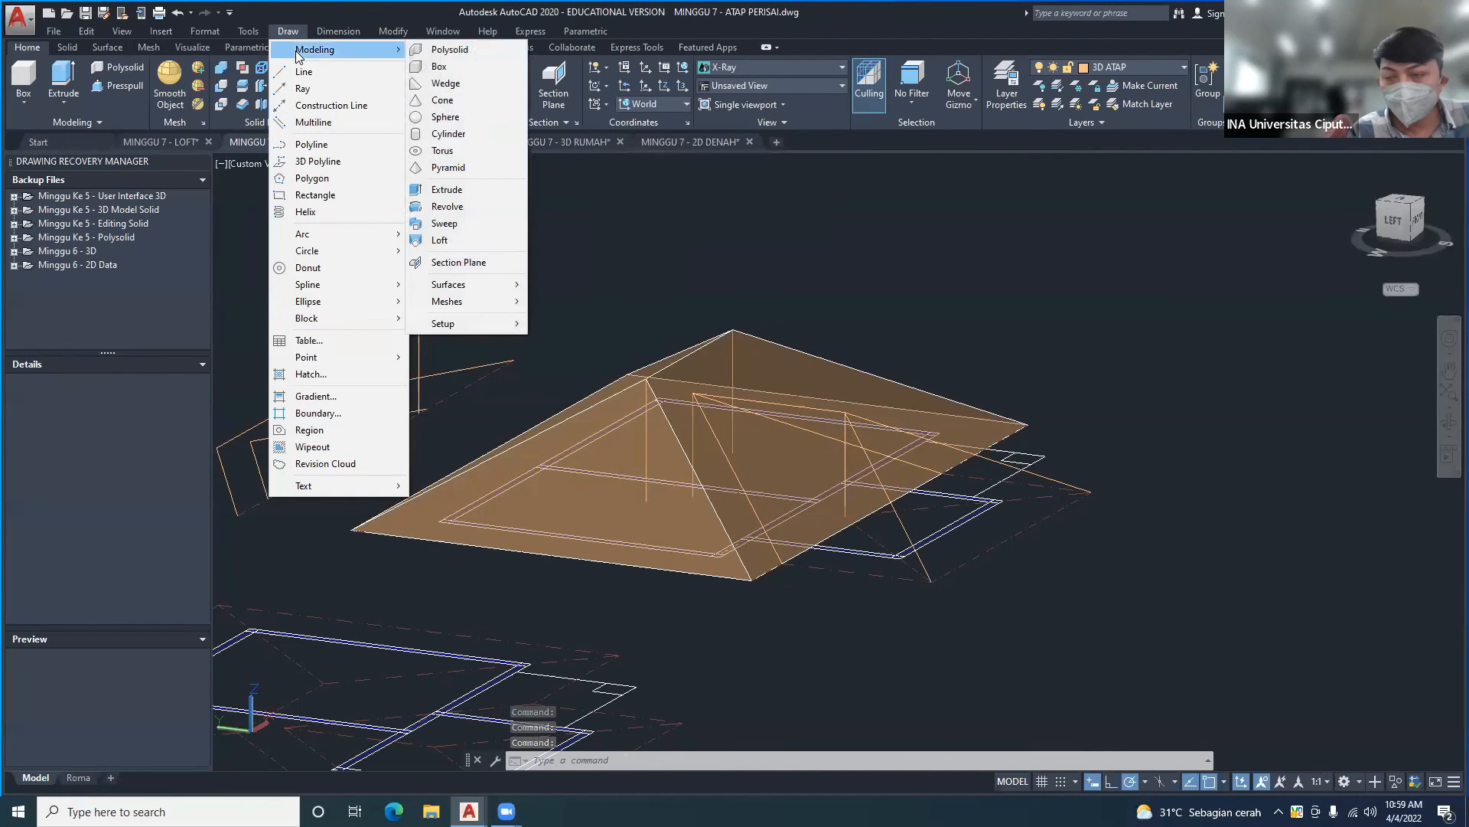
{"action": "left_click", "coordinate": [434, 67]}
{"action": "scroll", "coordinate": [819, 535], "scroll_direction": "up", "scroll_amount": 2}
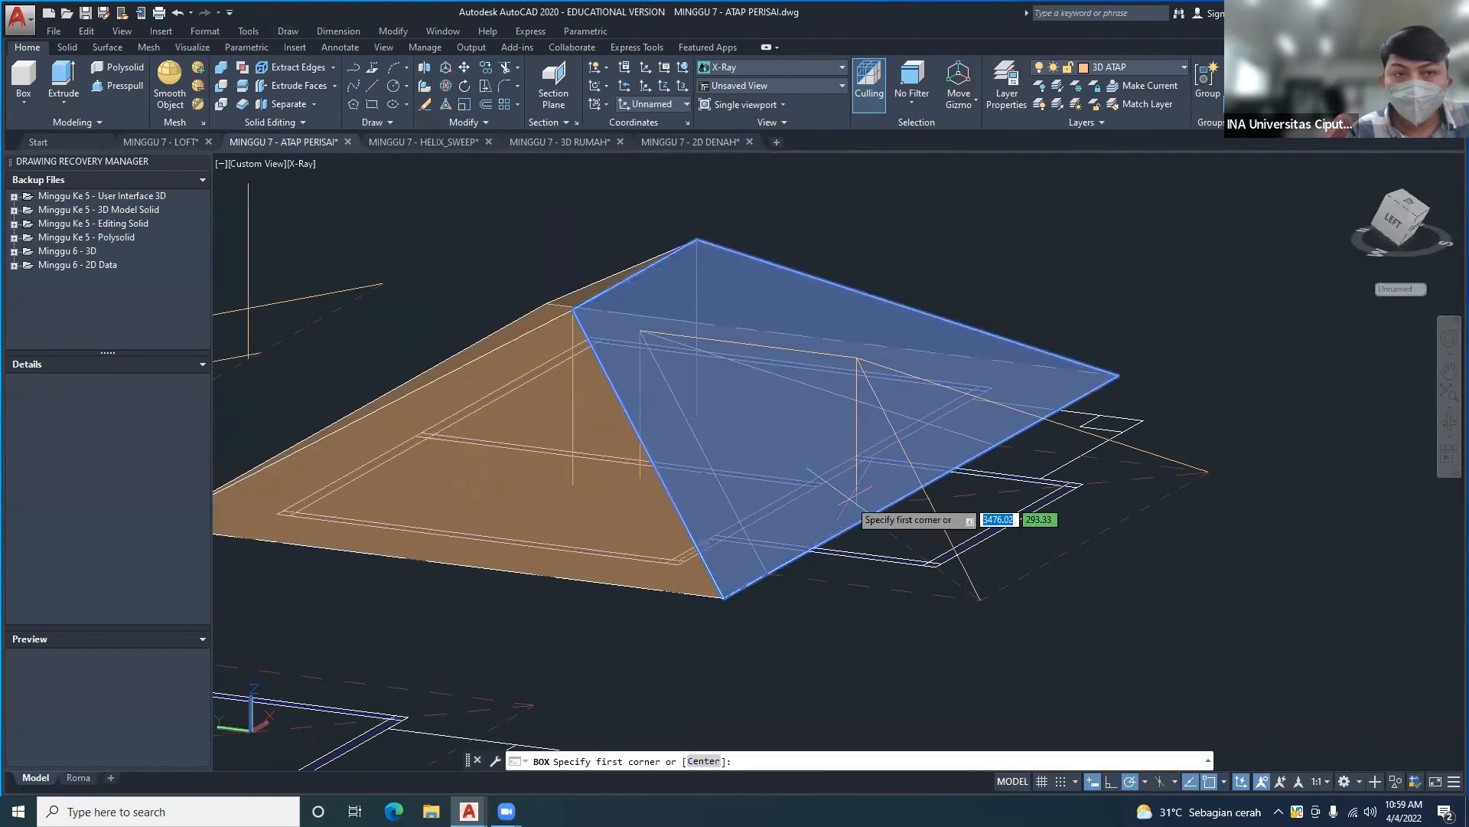
{"action": "left_click", "coordinate": [768, 574]}
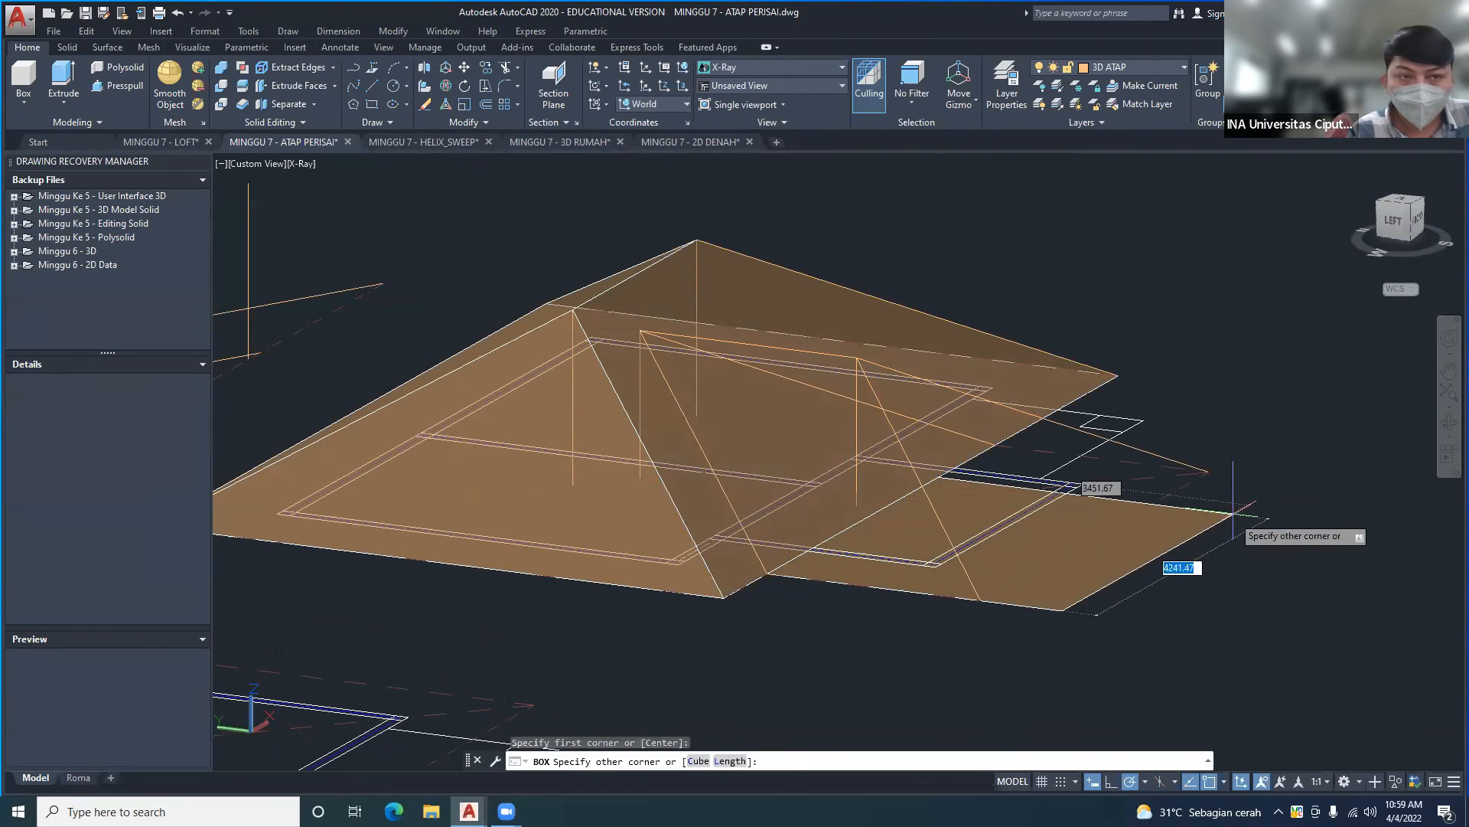
{"action": "left_click", "coordinate": [1209, 473]}
{"action": "left_click", "coordinate": [856, 357]}
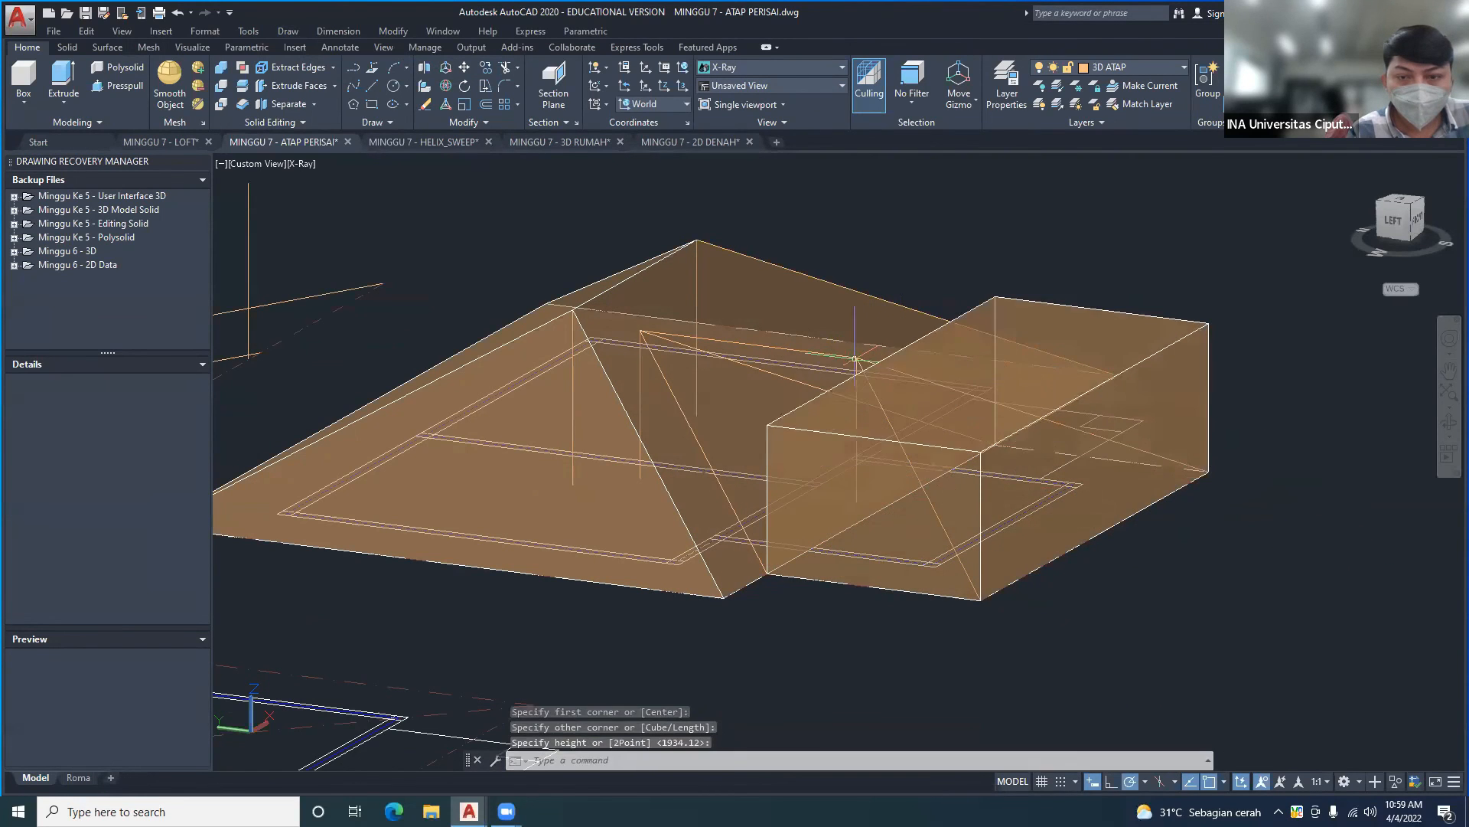
- Stretch the wing box's north face into the main roof to the foot of the height line under the main ridge's west end
{"action": "middle_click_drag", "start_coordinate": [973, 466], "coordinate": [905, 490], "text": "shift"}
{"action": "left_click", "coordinate": [905, 498]}
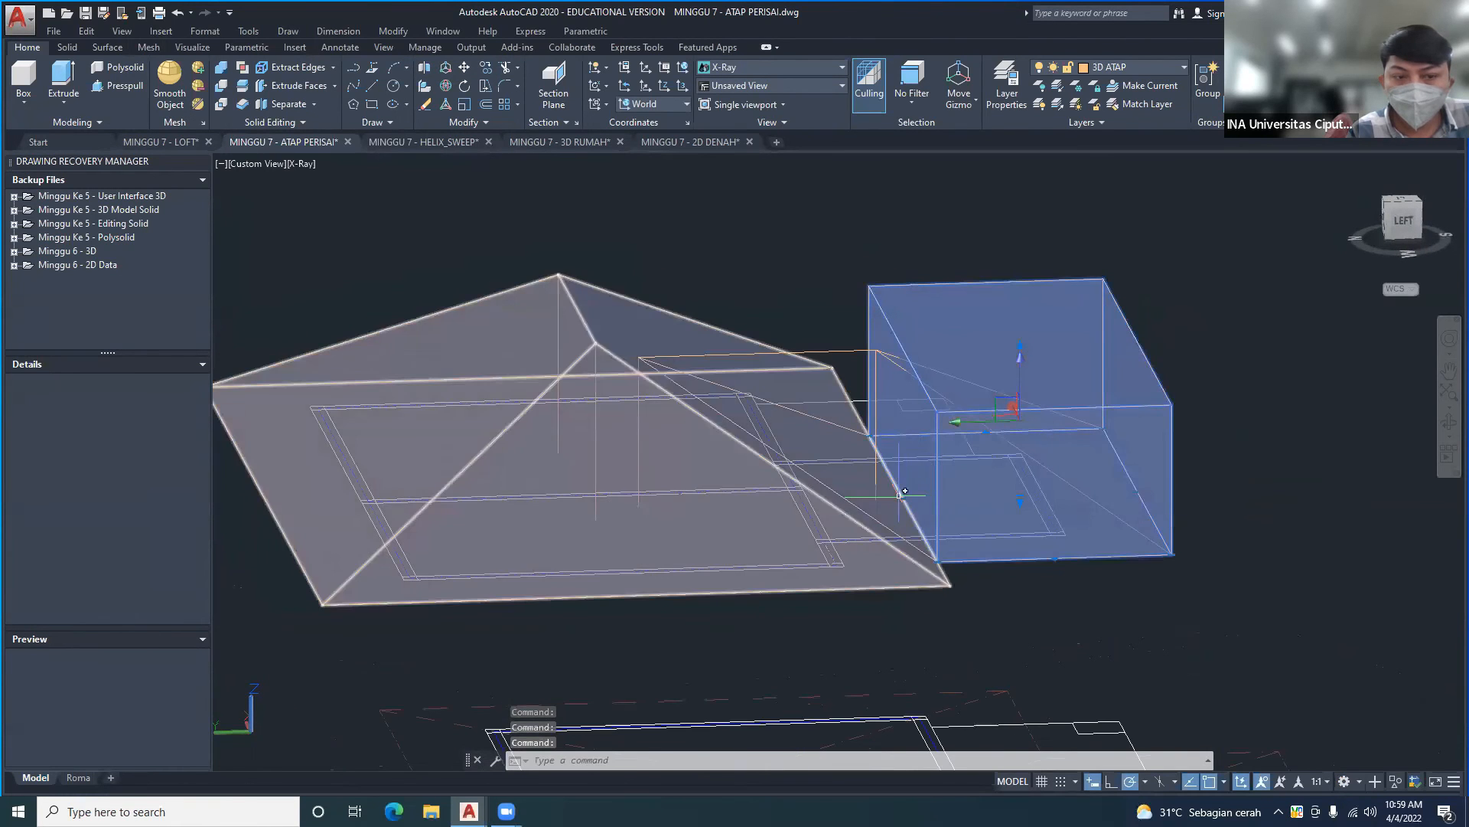
{"action": "scroll", "coordinate": [896, 479], "scroll_direction": "up", "scroll_amount": 6}
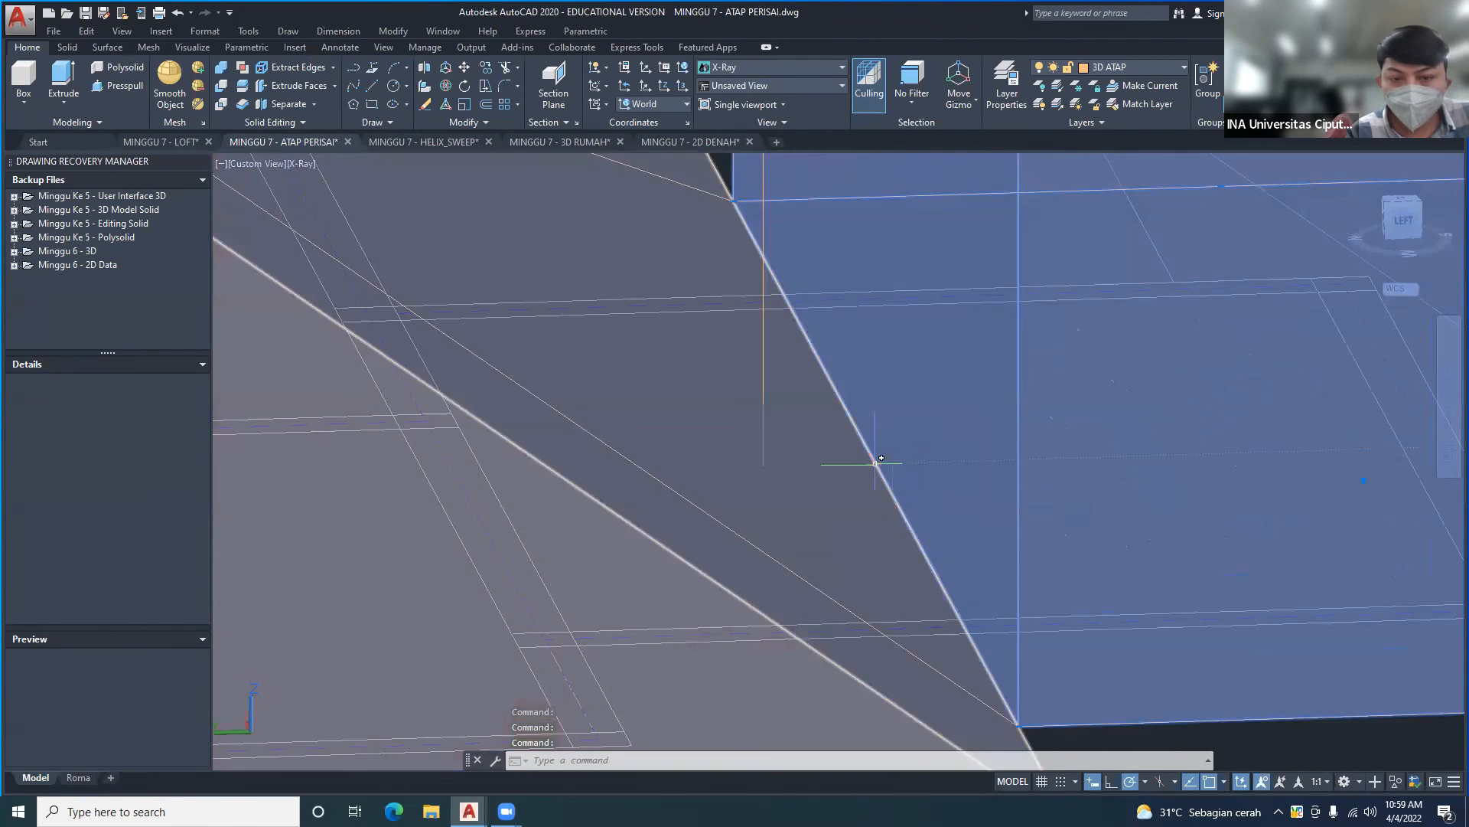
{"action": "scroll", "coordinate": [874, 463], "scroll_direction": "down", "scroll_amount": 6}
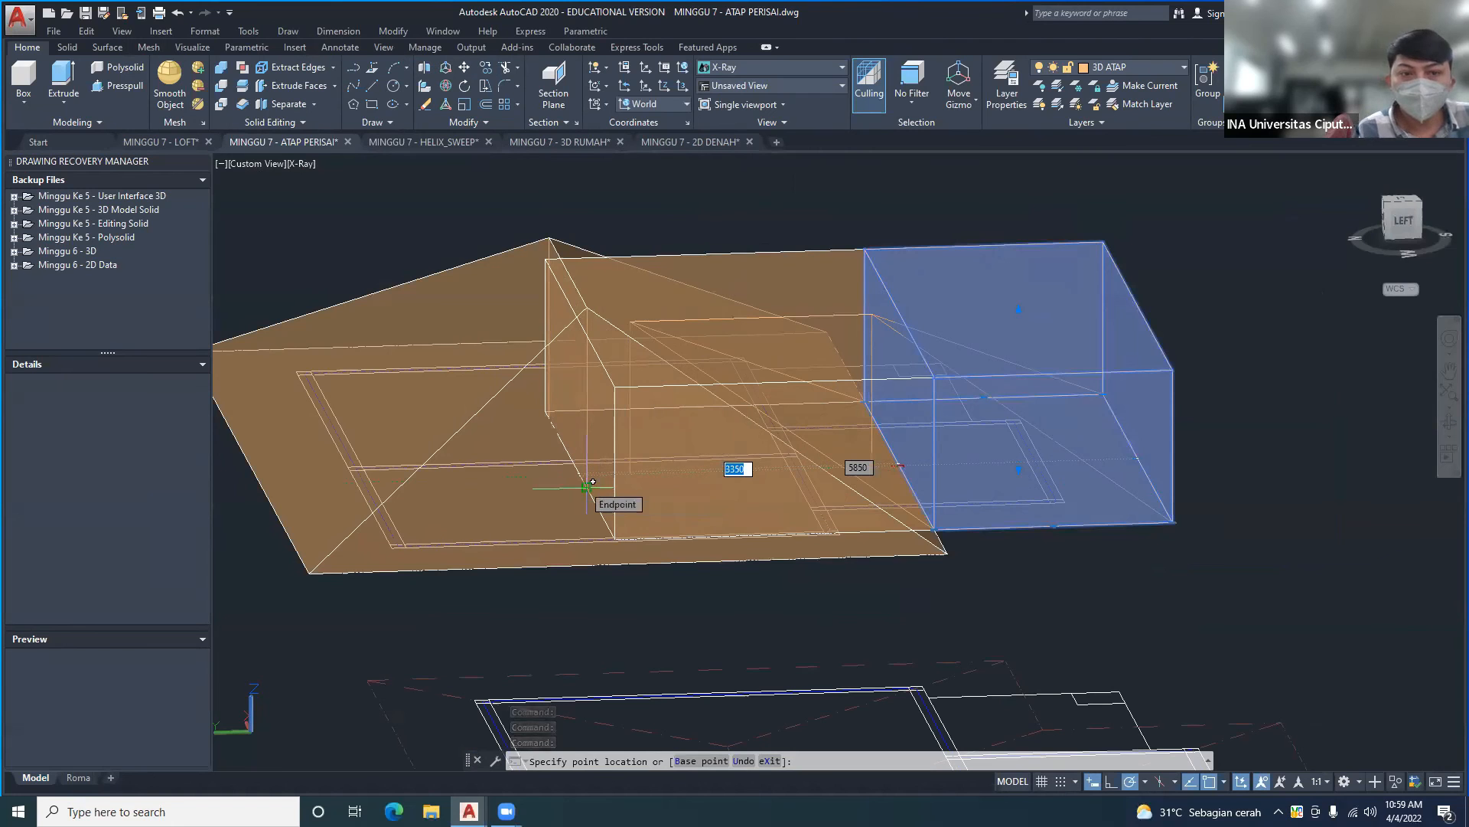
{"action": "left_click", "coordinate": [586, 487]}
{"action": "key", "text": "Escape"}
- Slice the wing box by 3 points through its base's southwest and southeast corners and the wing ridge's outer end, and delete the south offcut
{"action": "middle_click_drag", "start_coordinate": [770, 460], "coordinate": [859, 466], "text": "shift"}
{"action": "left_click", "coordinate": [393, 31]}
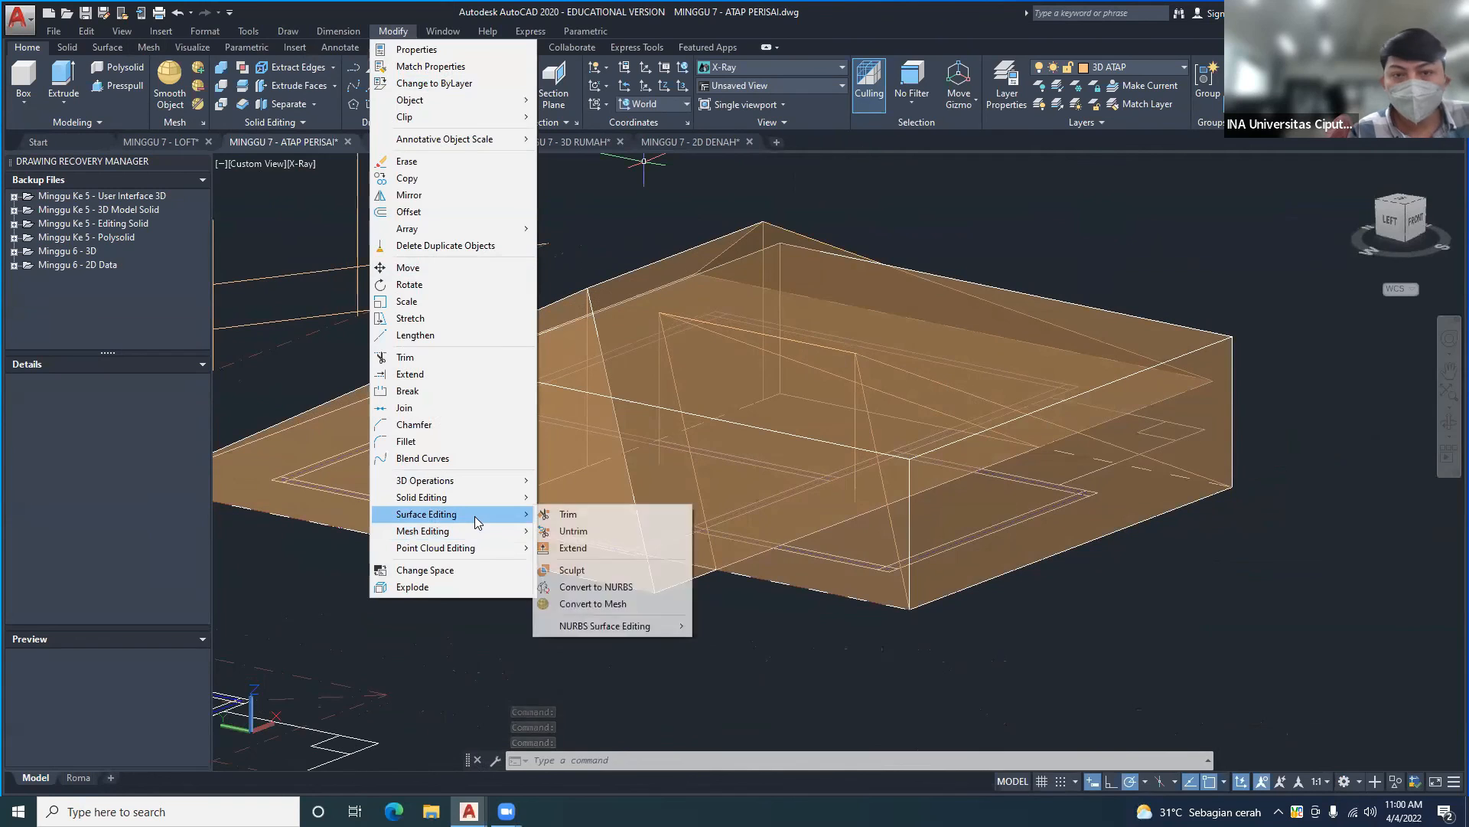
{"action": "mouse_move", "coordinate": [484, 481]}
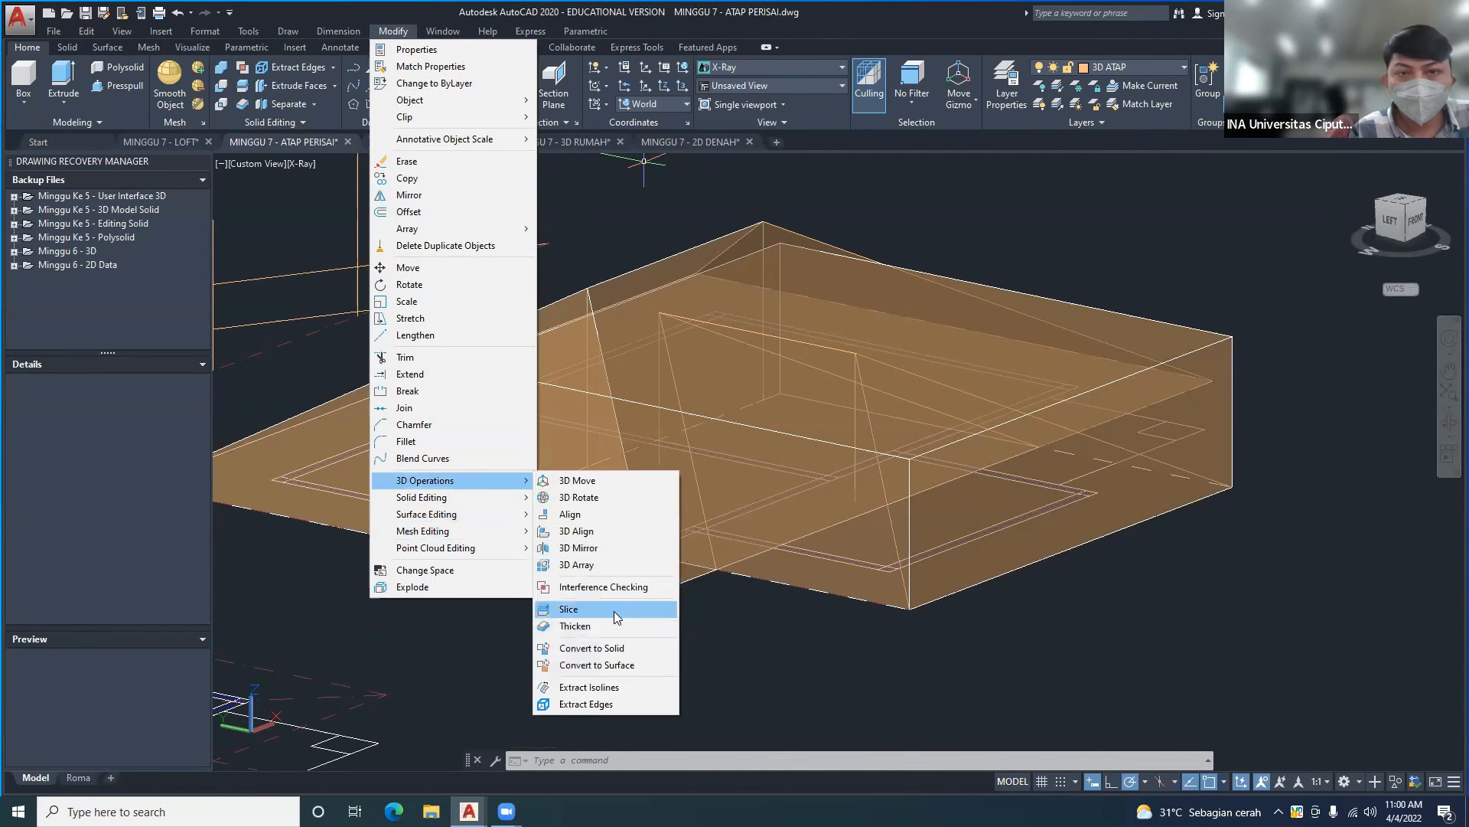
{"action": "left_click", "coordinate": [614, 609]}
{"action": "left_click", "coordinate": [1219, 342]}
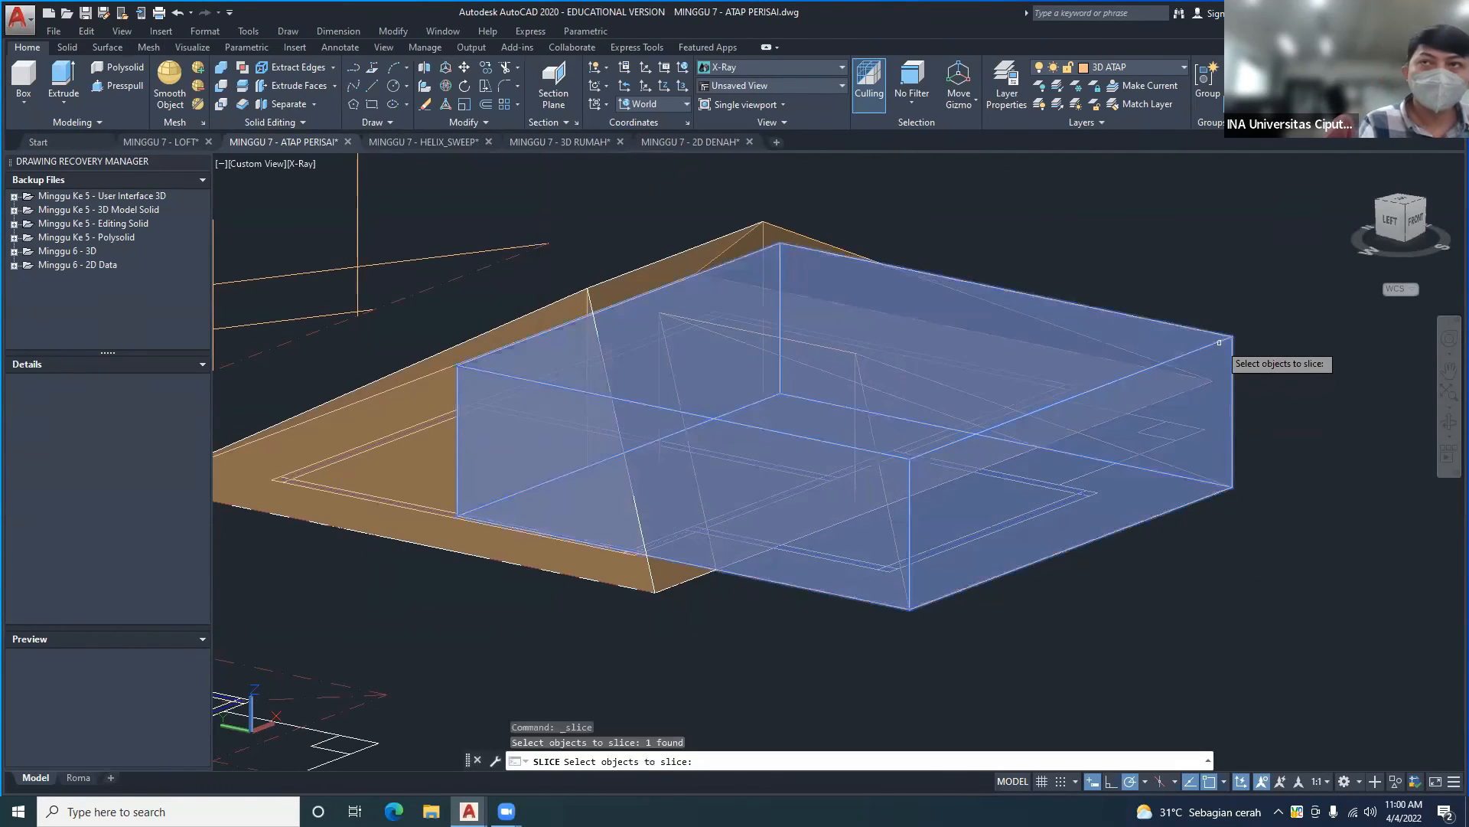
{"action": "key", "text": "Return"}
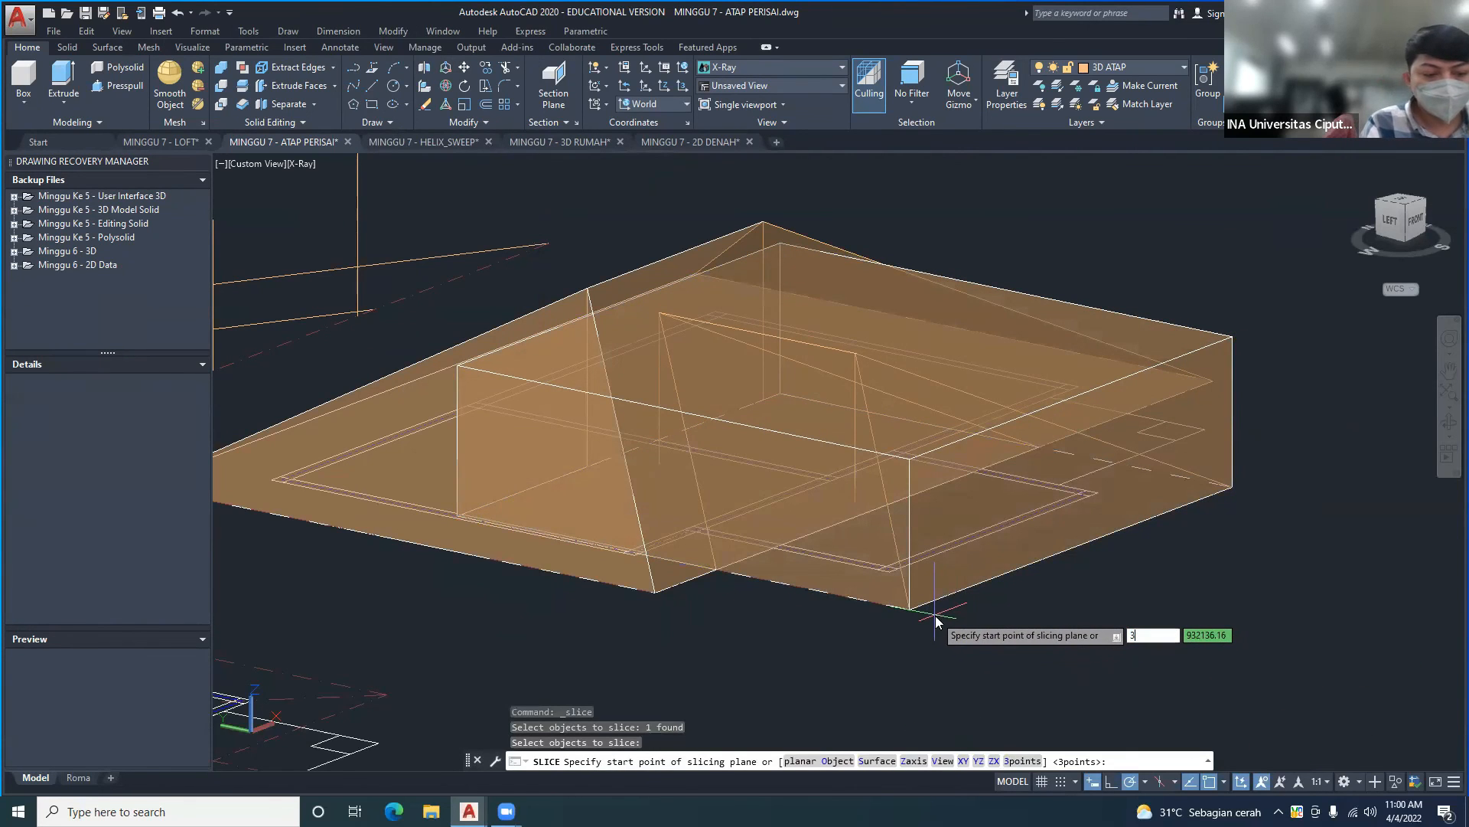
{"action": "type", "text": "3"}
{"action": "key", "text": "Return"}
{"action": "left_click", "coordinate": [910, 610]}
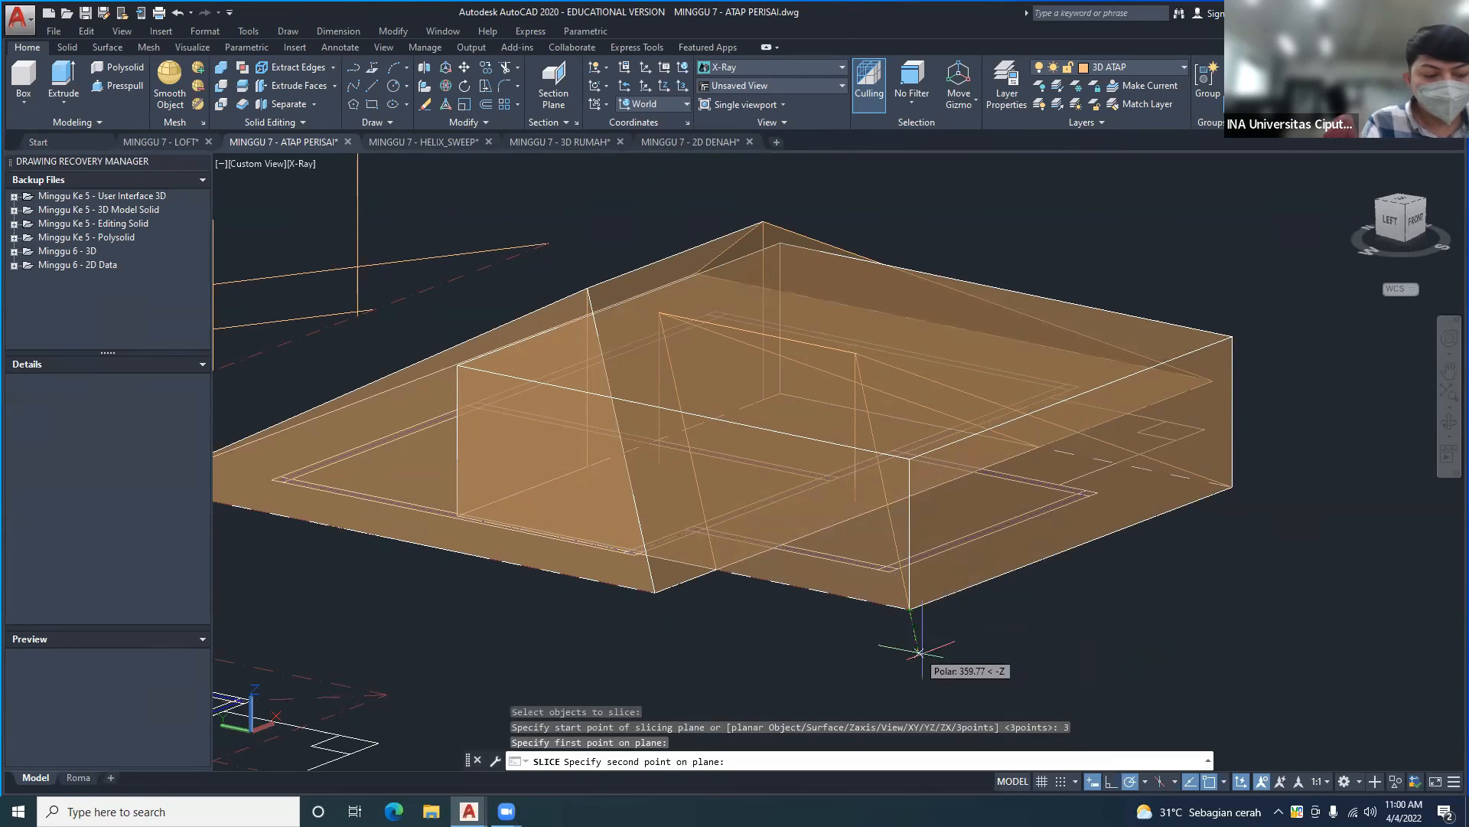
{"action": "left_click", "coordinate": [1233, 486]}
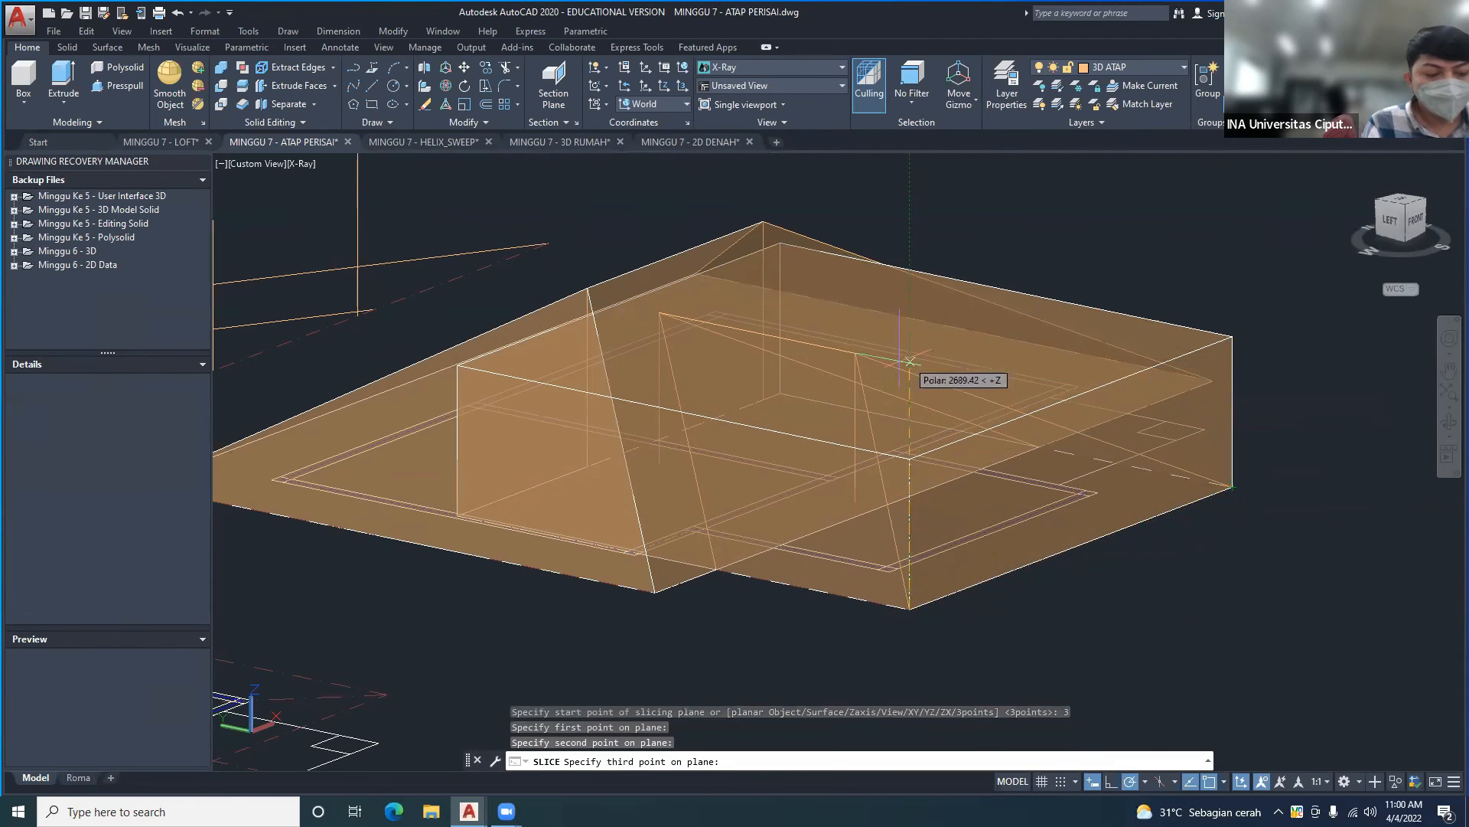
{"action": "left_click", "coordinate": [855, 353]}
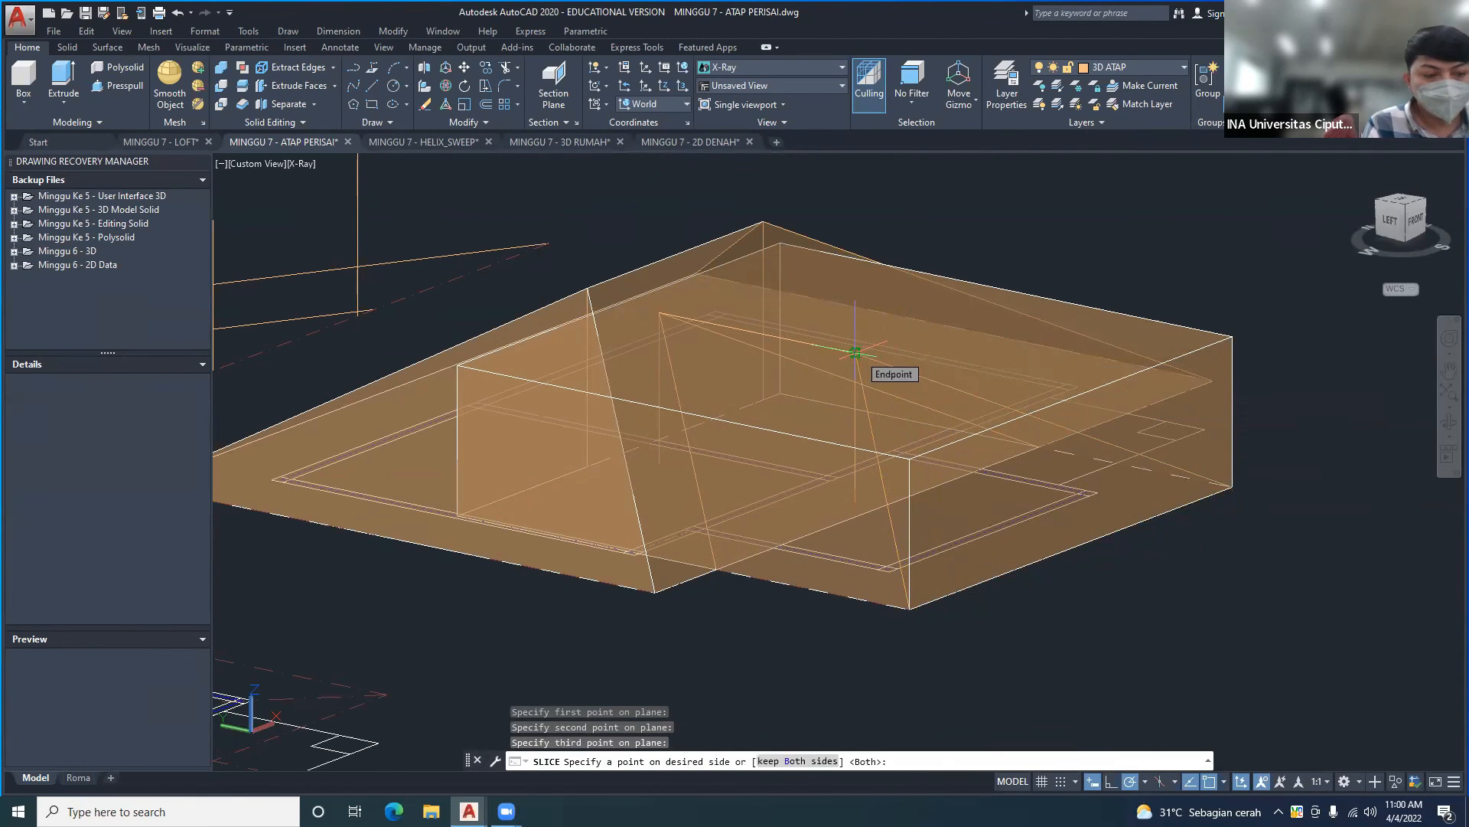
{"action": "key", "text": "Return"}
{"action": "left_click", "coordinate": [1175, 325]}
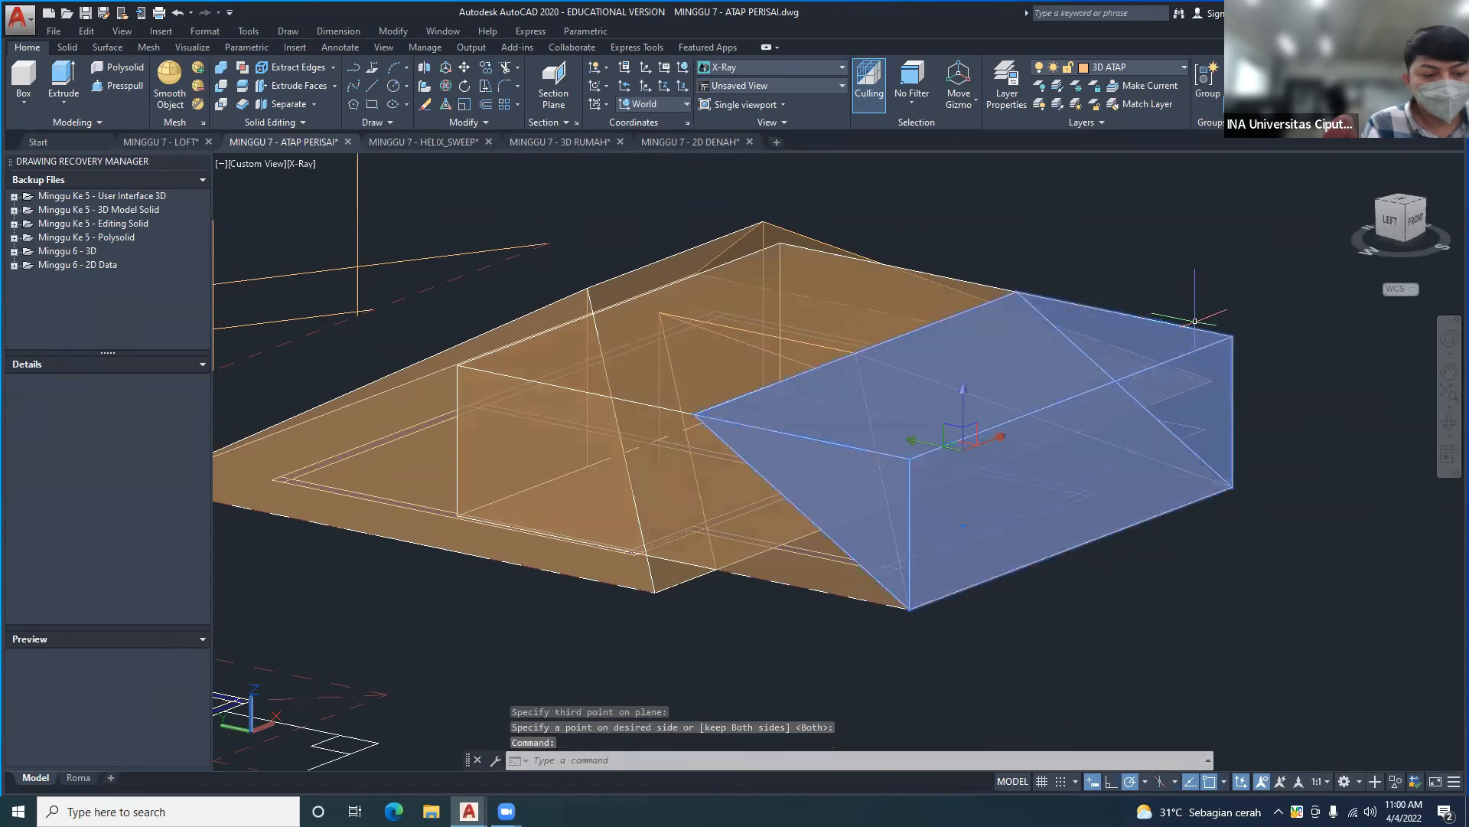
{"action": "key", "text": "Delete"}
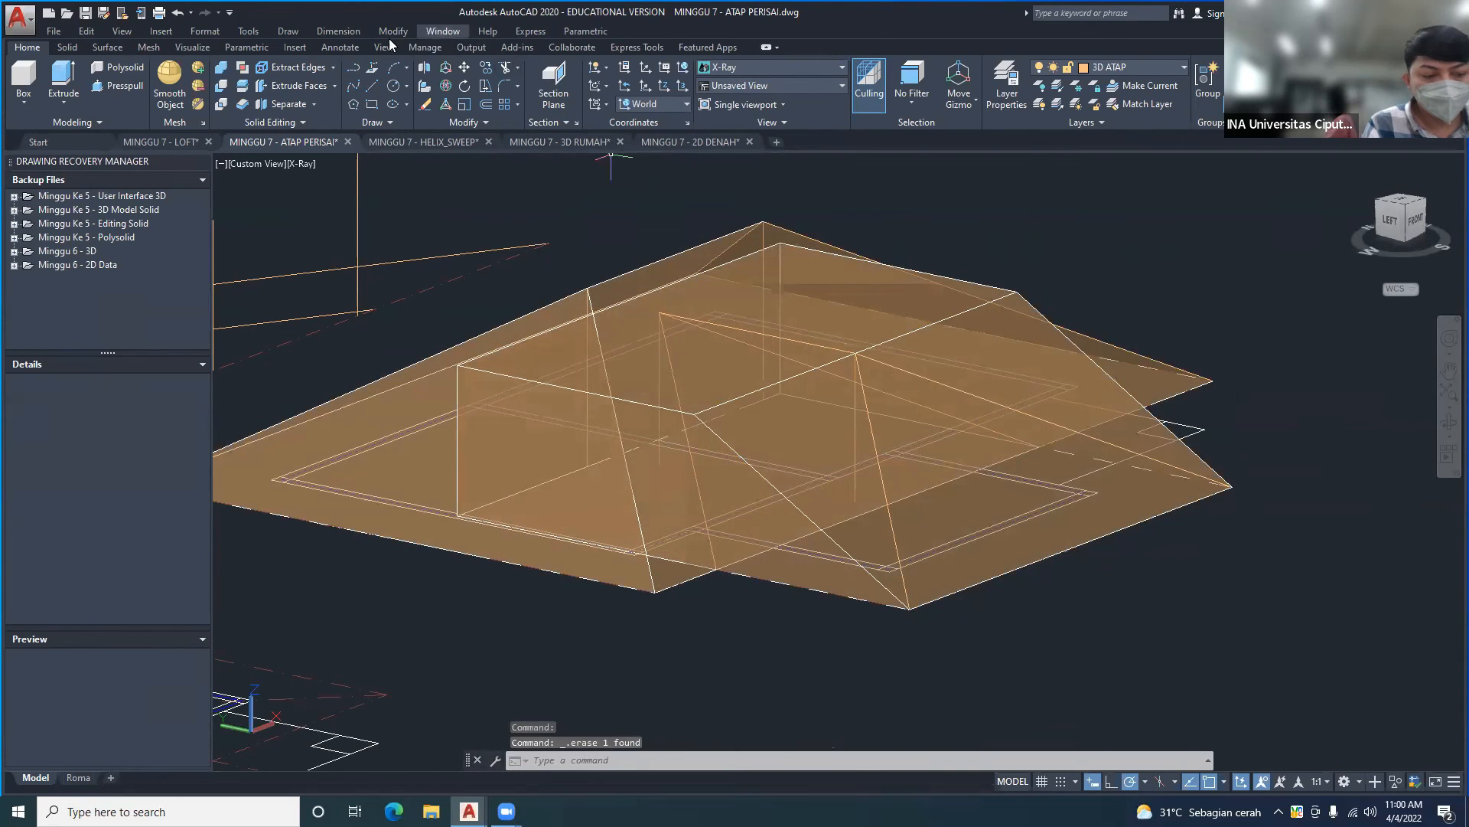
- Slice the wing solid by 3 points through its base's southwest and northwest corners and the wing ridge's outer end, keeping both sides
{"action": "left_click", "coordinate": [389, 32]}
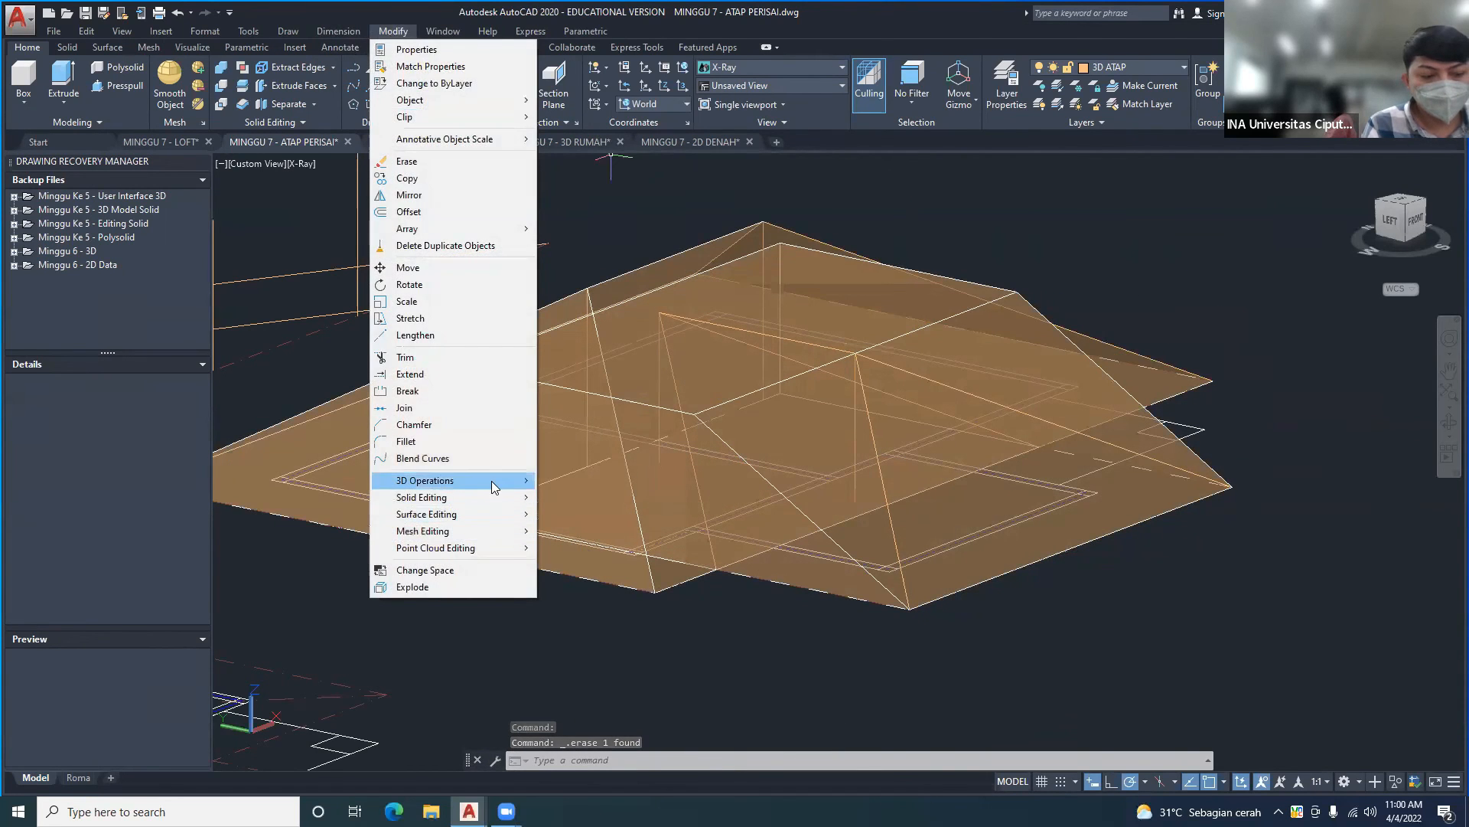
{"action": "mouse_move", "coordinate": [492, 485]}
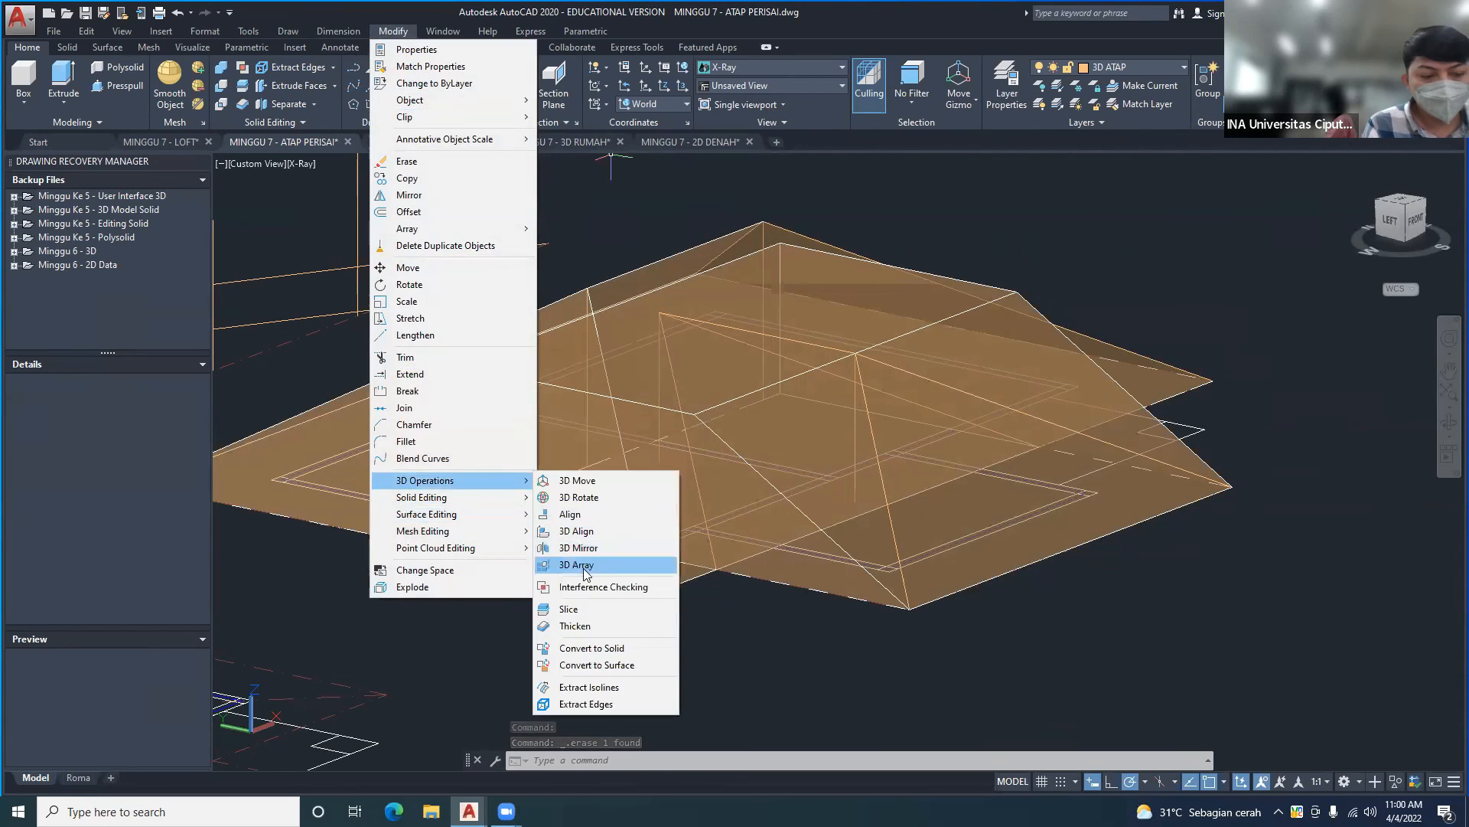
{"action": "left_click", "coordinate": [589, 609]}
{"action": "left_click", "coordinate": [874, 585]}
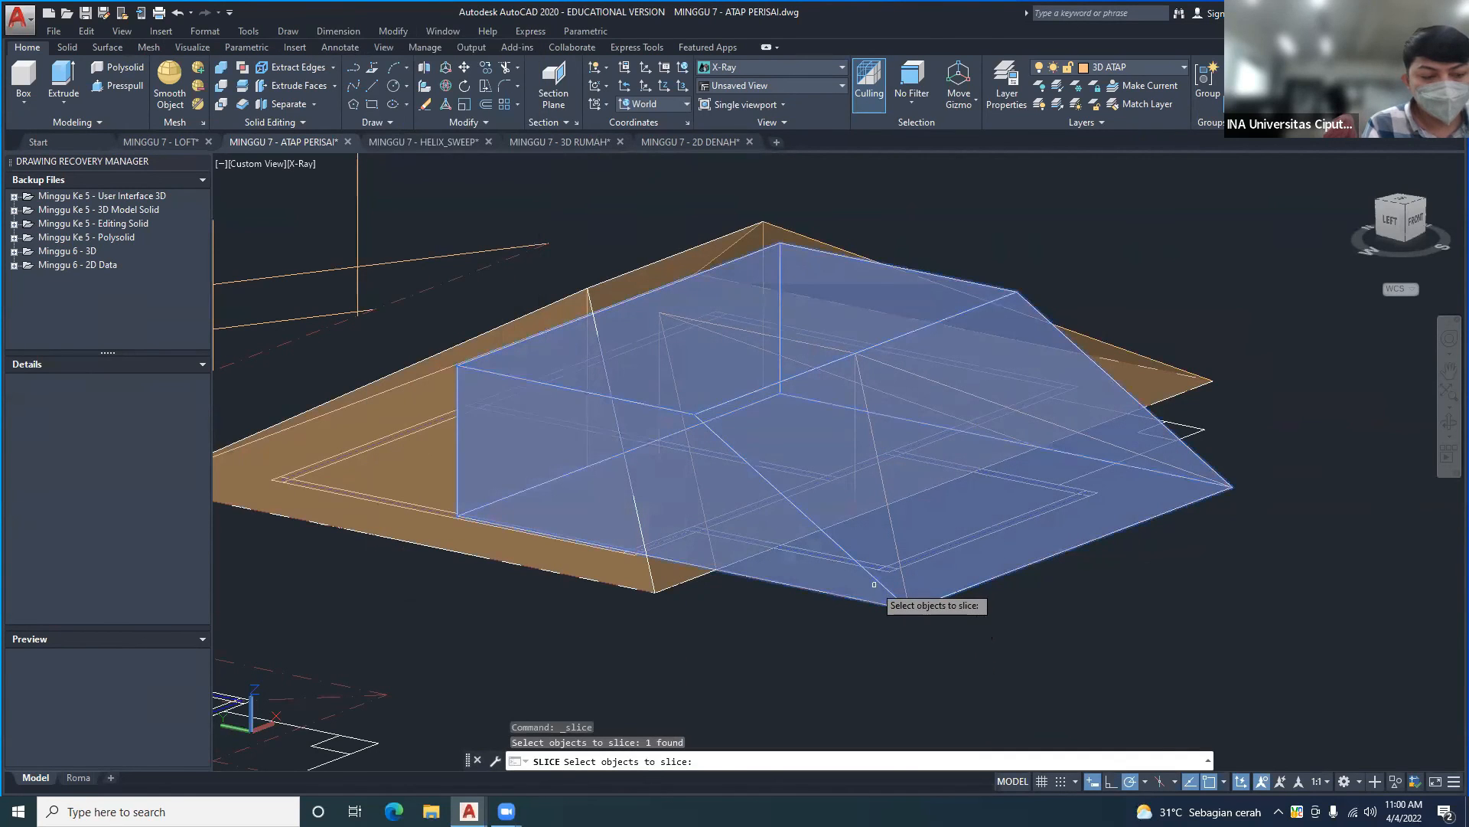
{"action": "key", "text": "Return"}
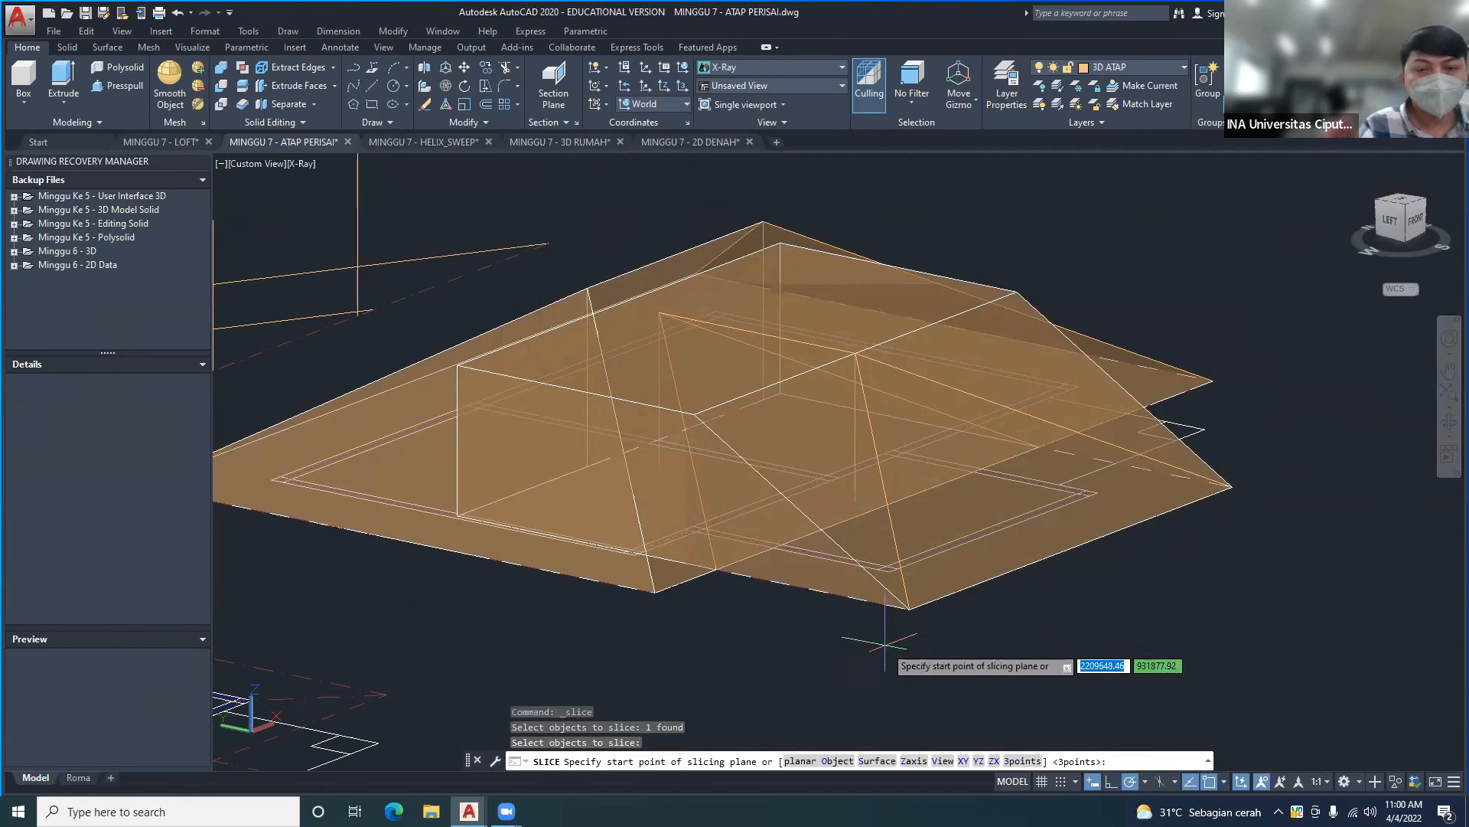
{"action": "type", "text": "3"}
{"action": "key", "text": "Return"}
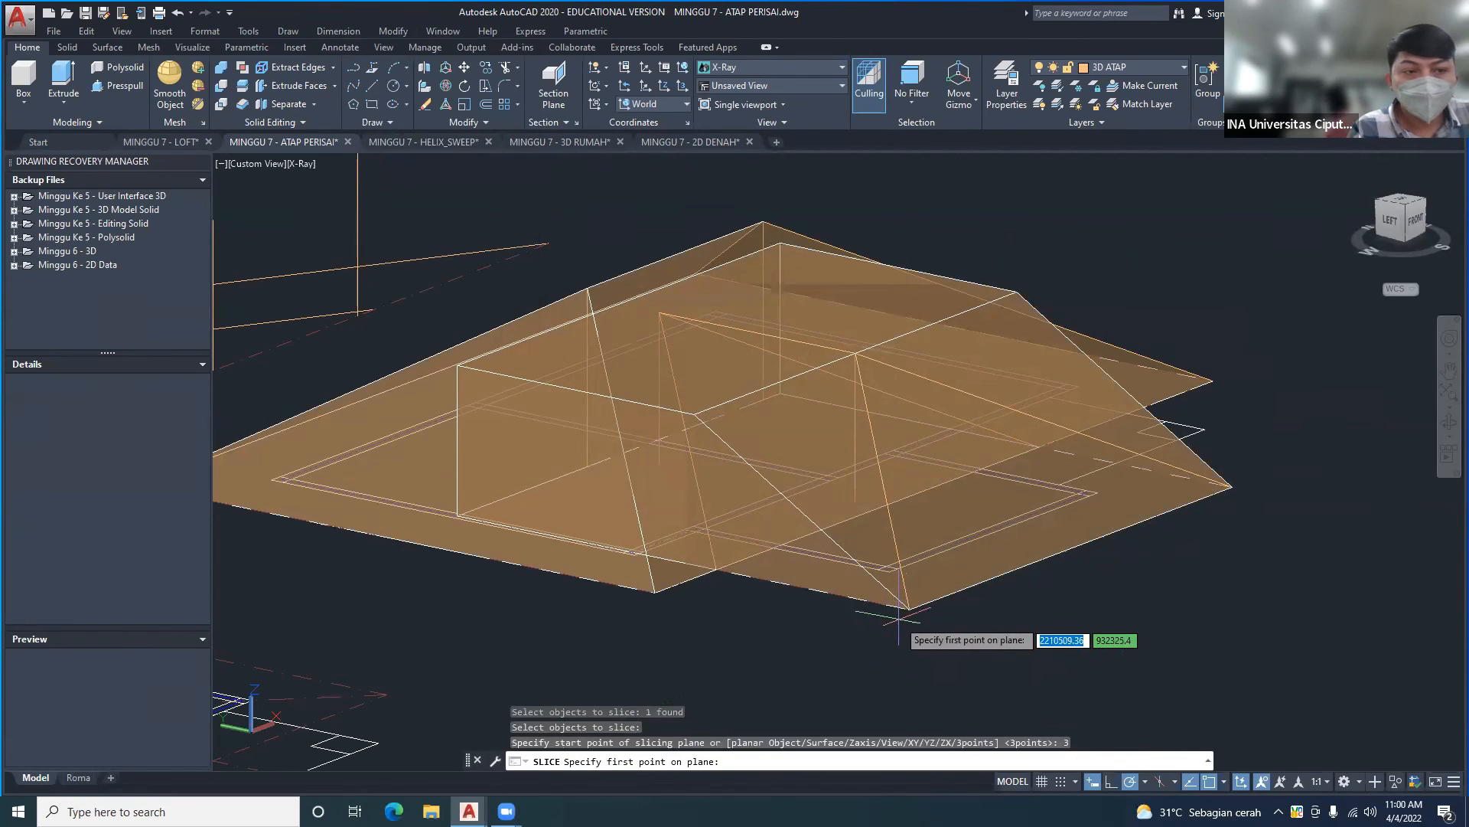
{"action": "left_click", "coordinate": [909, 609]}
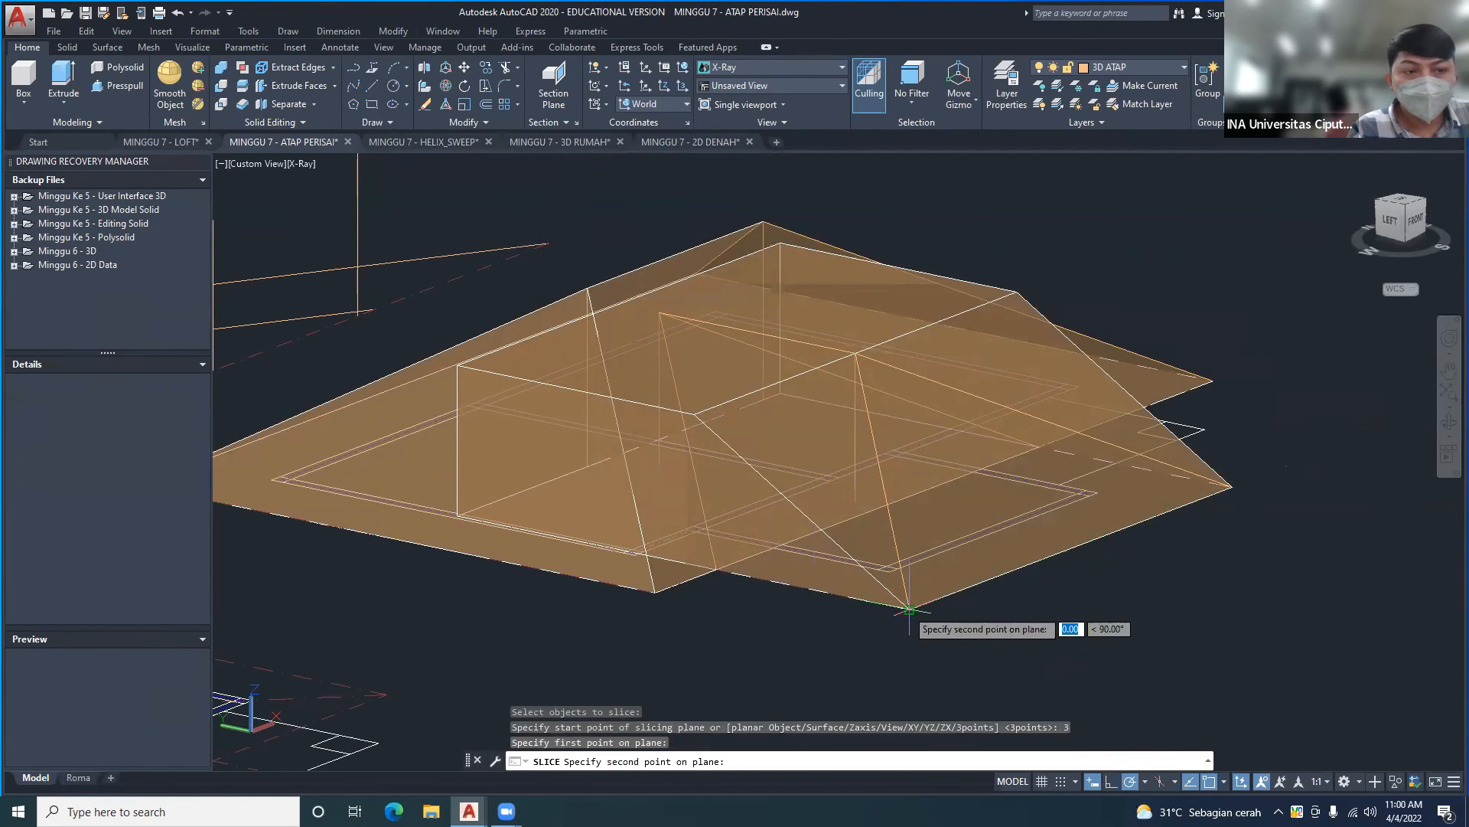
{"action": "scroll", "coordinate": [463, 521], "scroll_direction": "up", "scroll_amount": 3}
{"action": "left_click", "coordinate": [463, 524]}
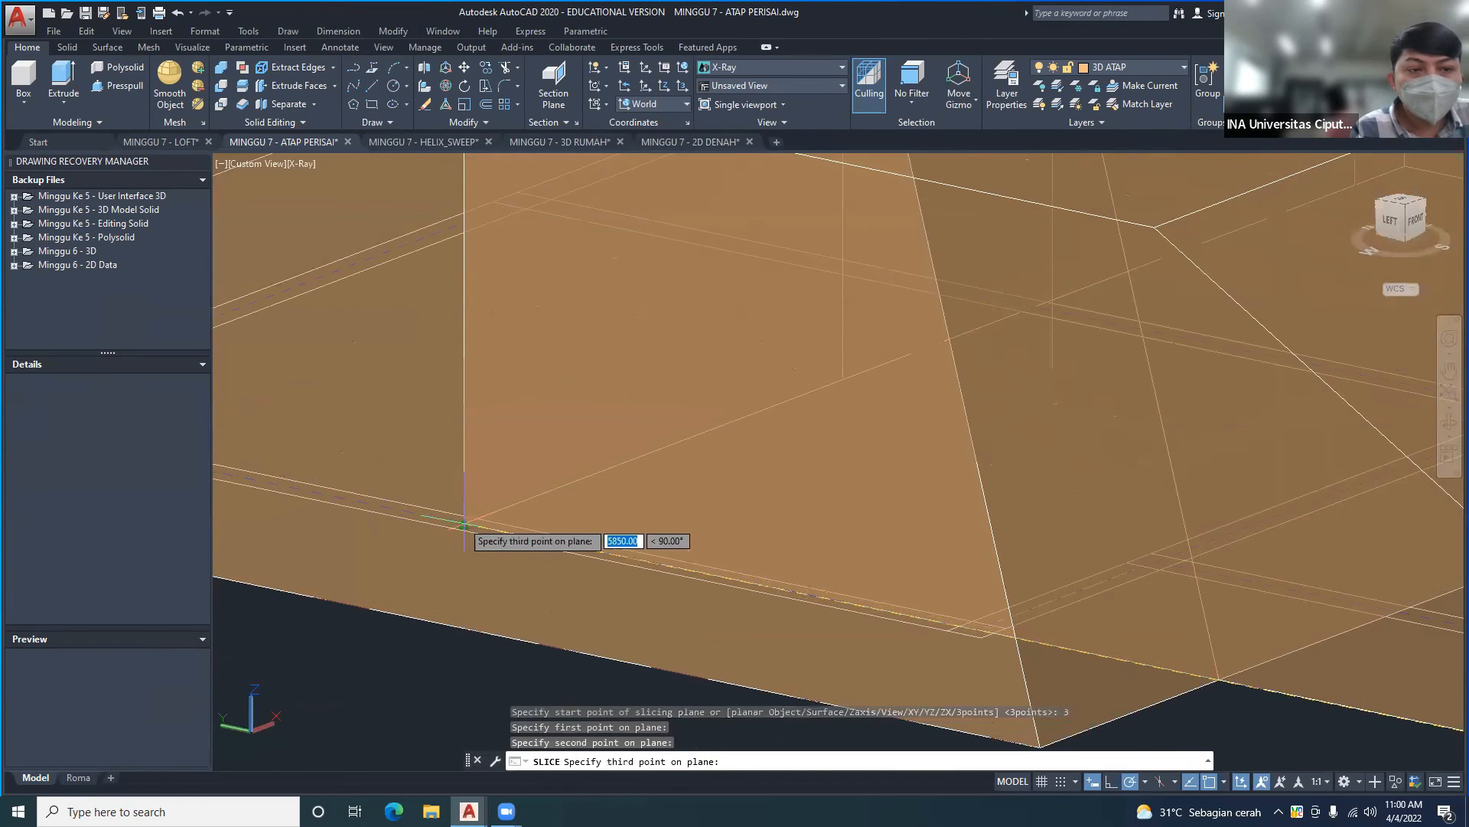
{"action": "scroll", "coordinate": [463, 524], "scroll_direction": "down", "scroll_amount": 5}
{"action": "left_click", "coordinate": [737, 408]}
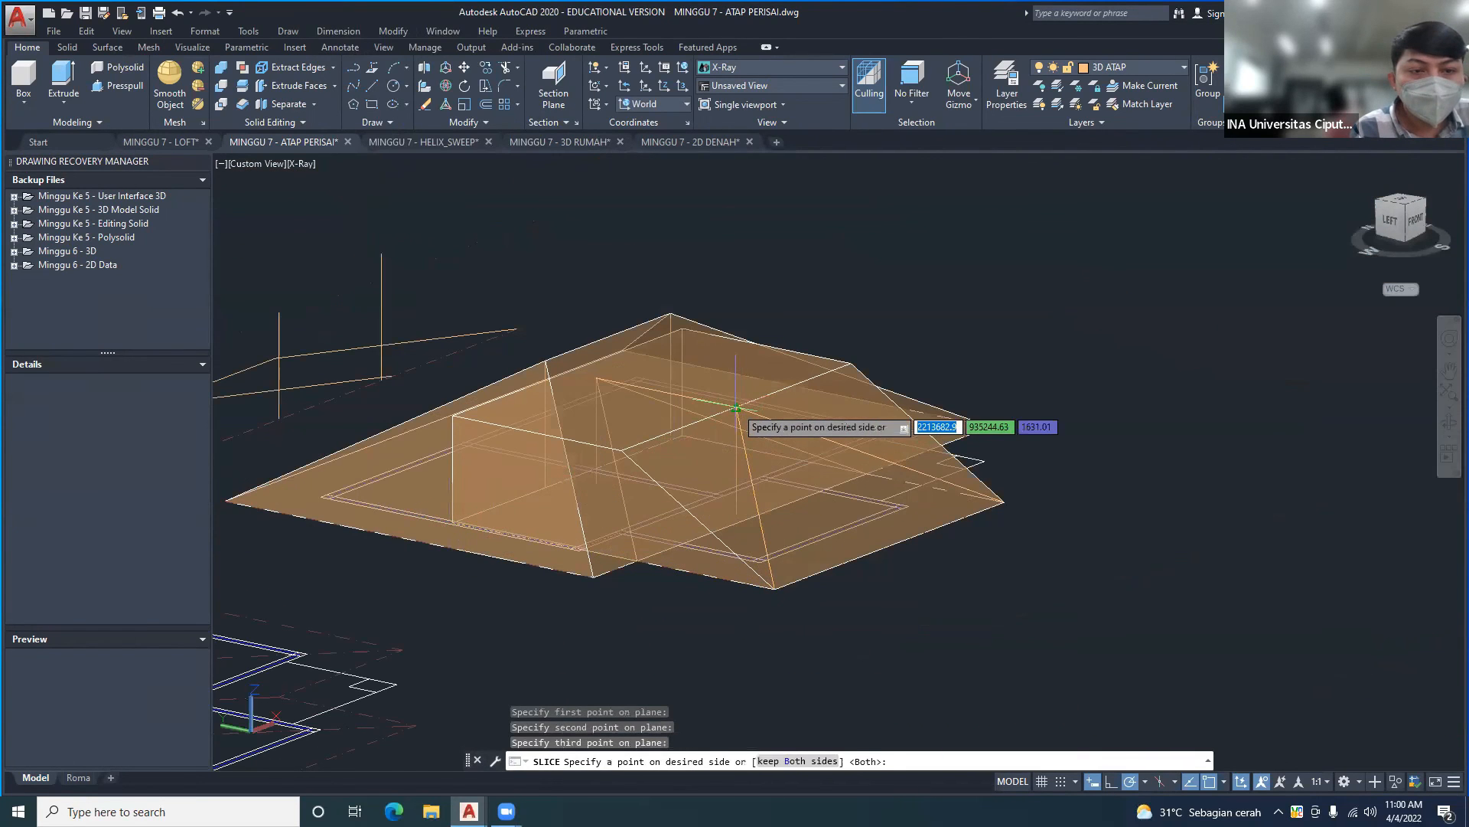
{"action": "key", "text": "Return"}
- Delete the piece cut off along the west side of the wing solid
{"action": "key", "text": "Return"}
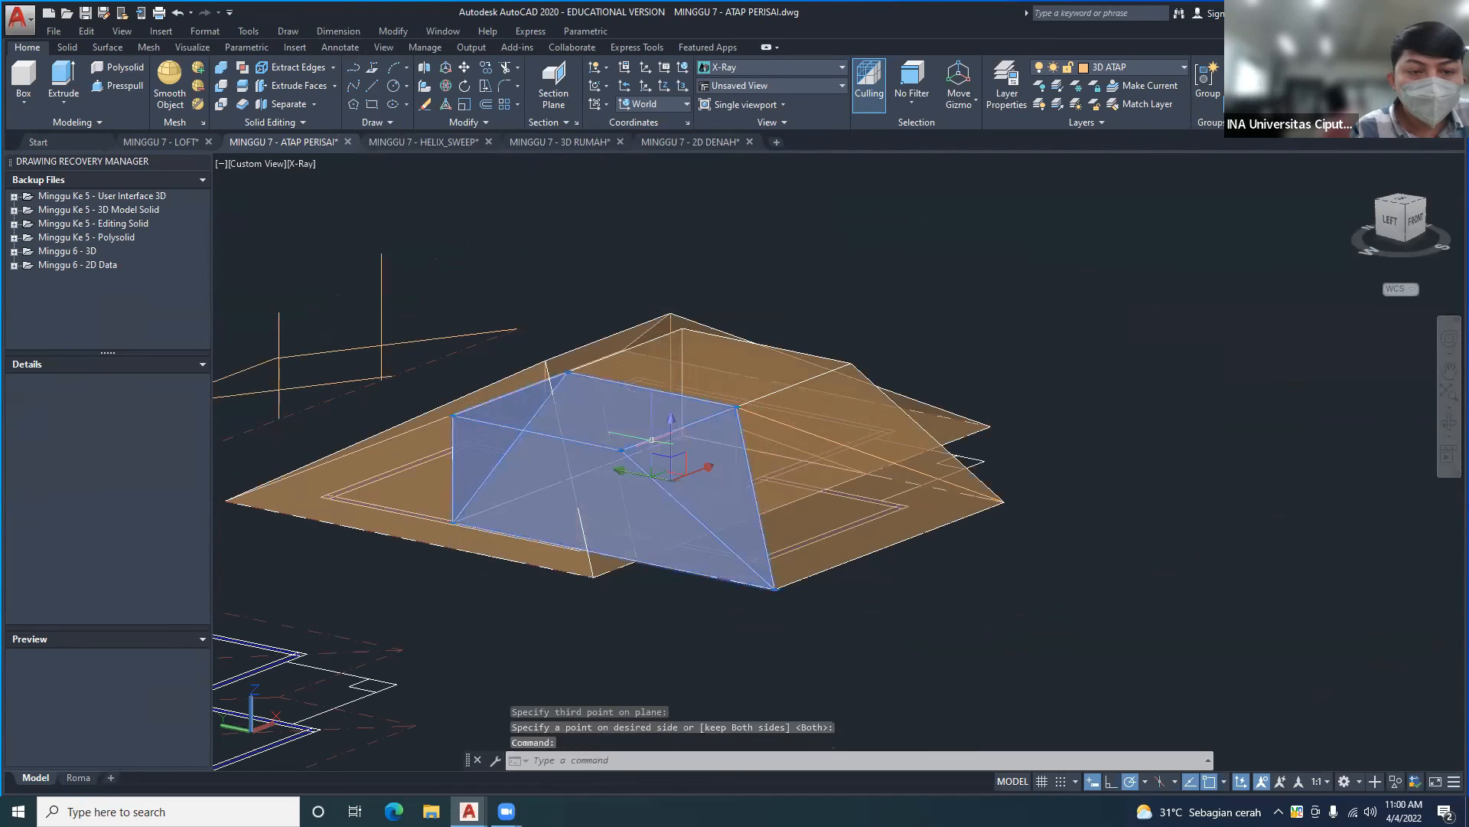
{"action": "key", "text": "Escape"}
{"action": "left_click", "coordinate": [635, 447]}
{"action": "key", "text": "Delete"}
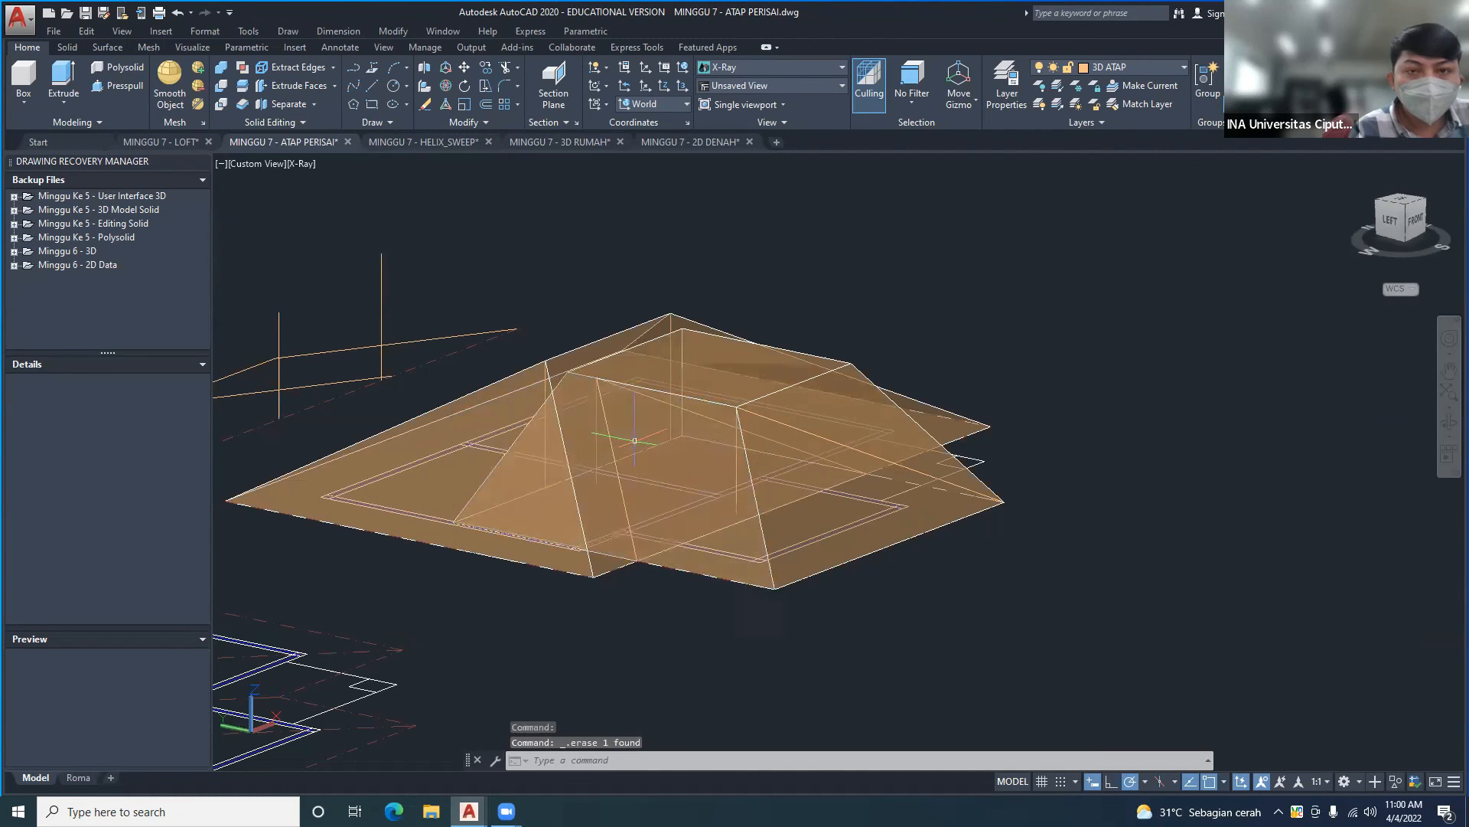
- Slice the wing solid by 3 points through its base's southeast and northeast corners and the wing ridge's outer end, keeping both sides
{"action": "scroll", "coordinate": [663, 475], "scroll_direction": "down", "scroll_amount": 2}
{"action": "middle_click_drag", "start_coordinate": [729, 487], "coordinate": [582, 497], "text": "shift"}
{"action": "left_click", "coordinate": [396, 31]}
{"action": "mouse_move", "coordinate": [462, 481]}
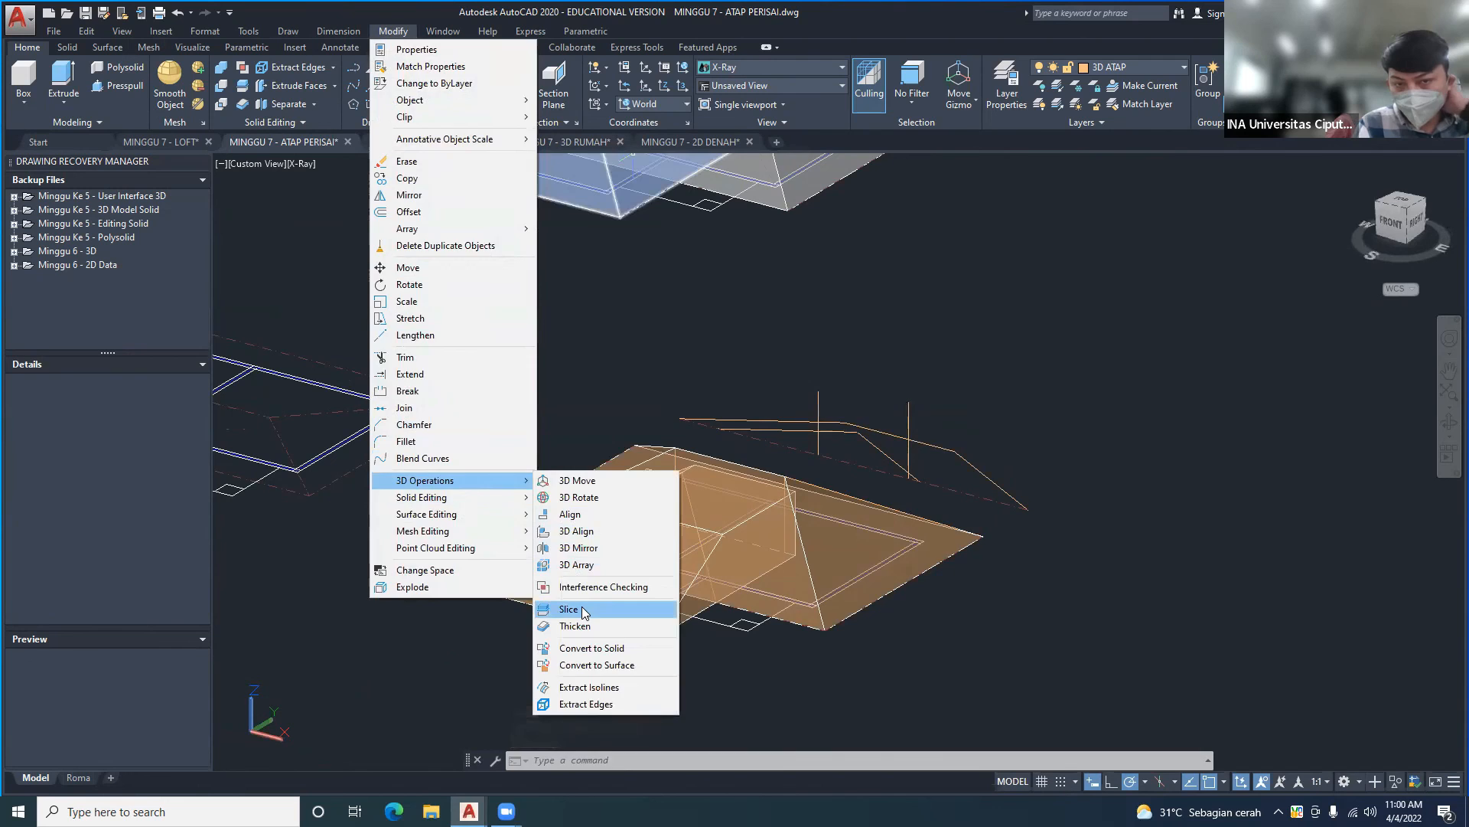
{"action": "left_click", "coordinate": [584, 613]}
{"action": "left_click", "coordinate": [717, 543]}
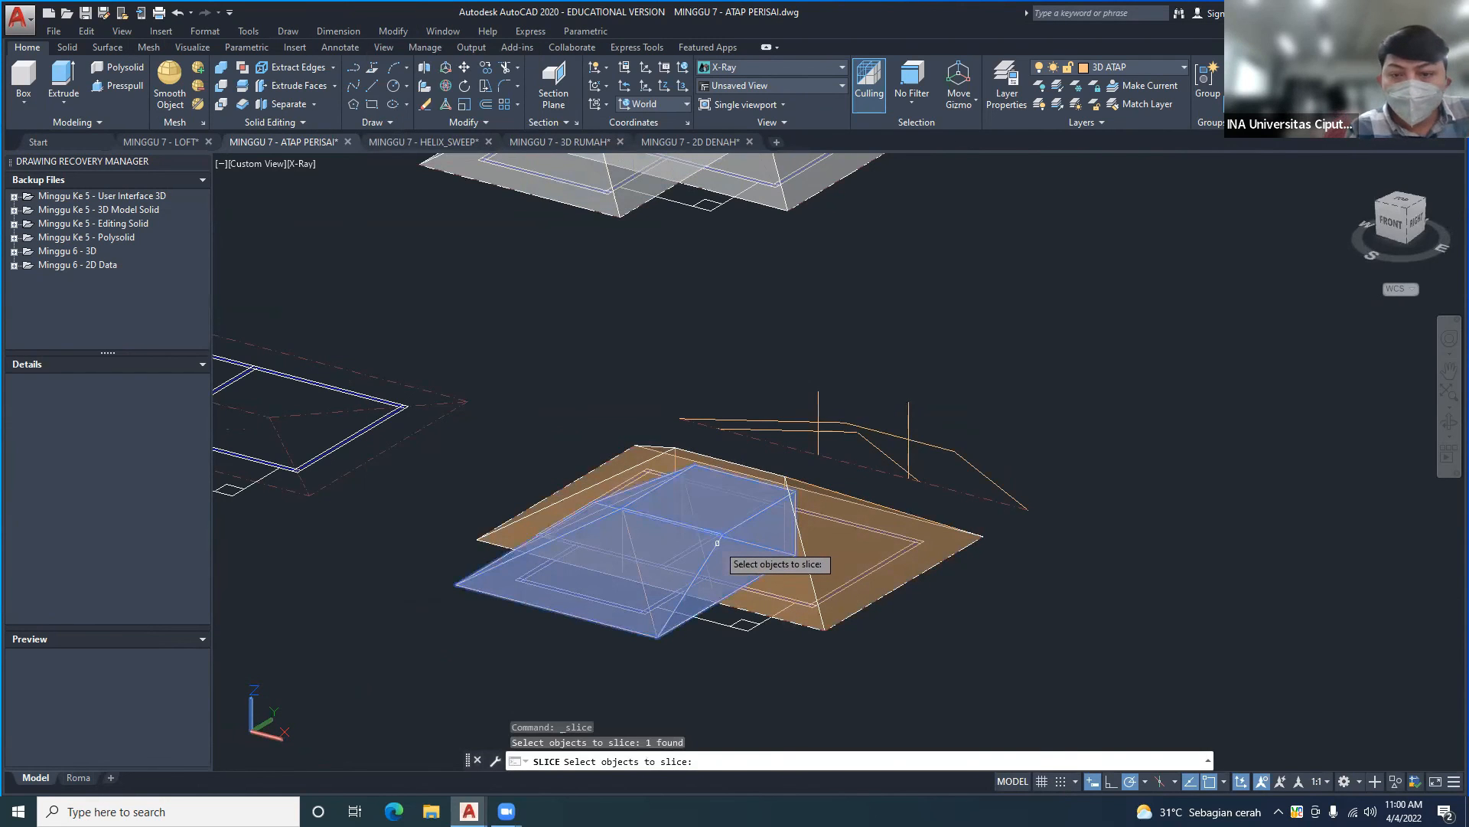
{"action": "key", "text": "Return"}
{"action": "scroll", "coordinate": [656, 582], "scroll_direction": "up", "scroll_amount": 2}
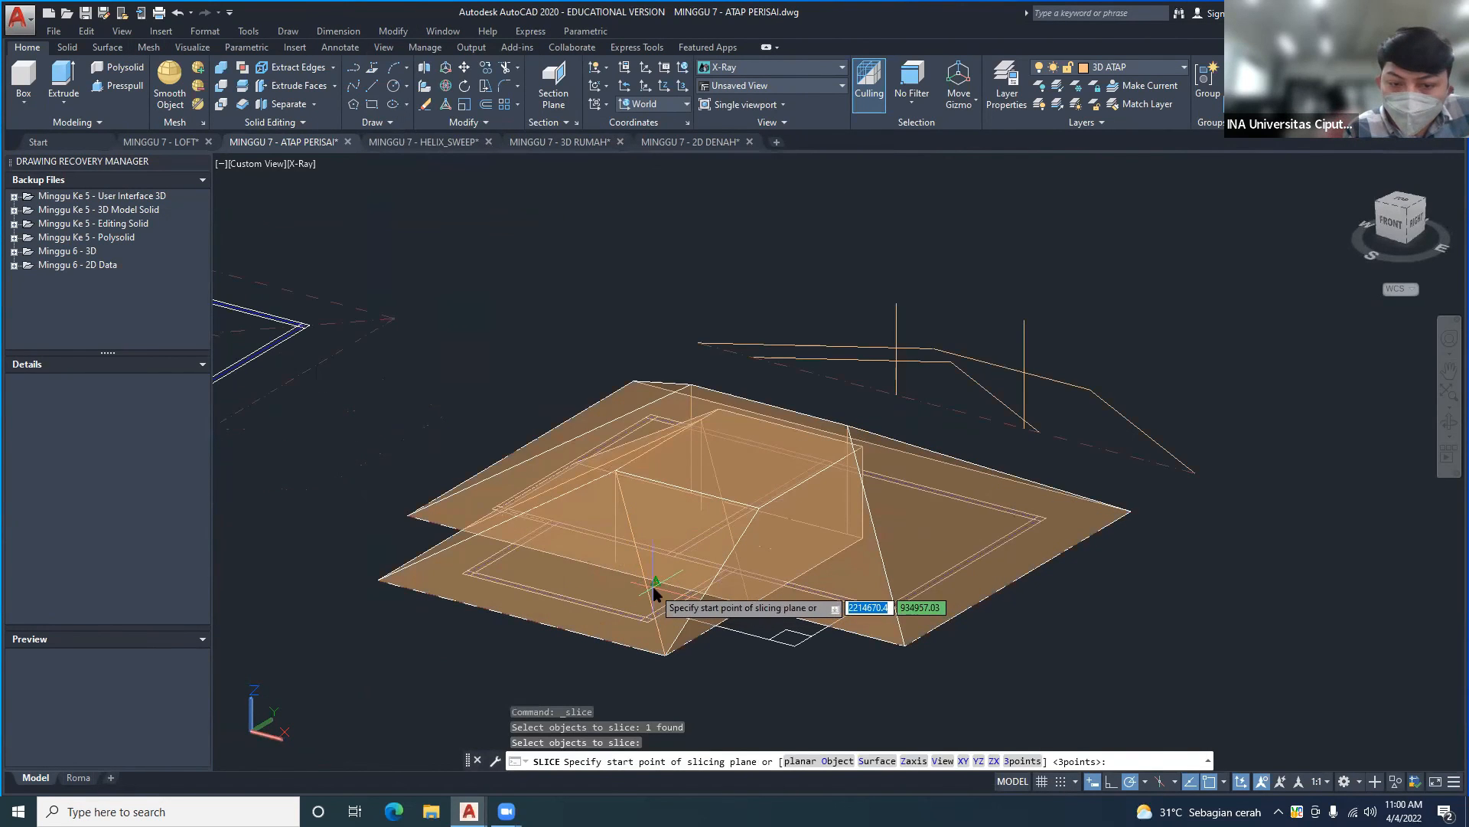
{"action": "key", "text": "Return"}
{"action": "left_click", "coordinate": [665, 655]}
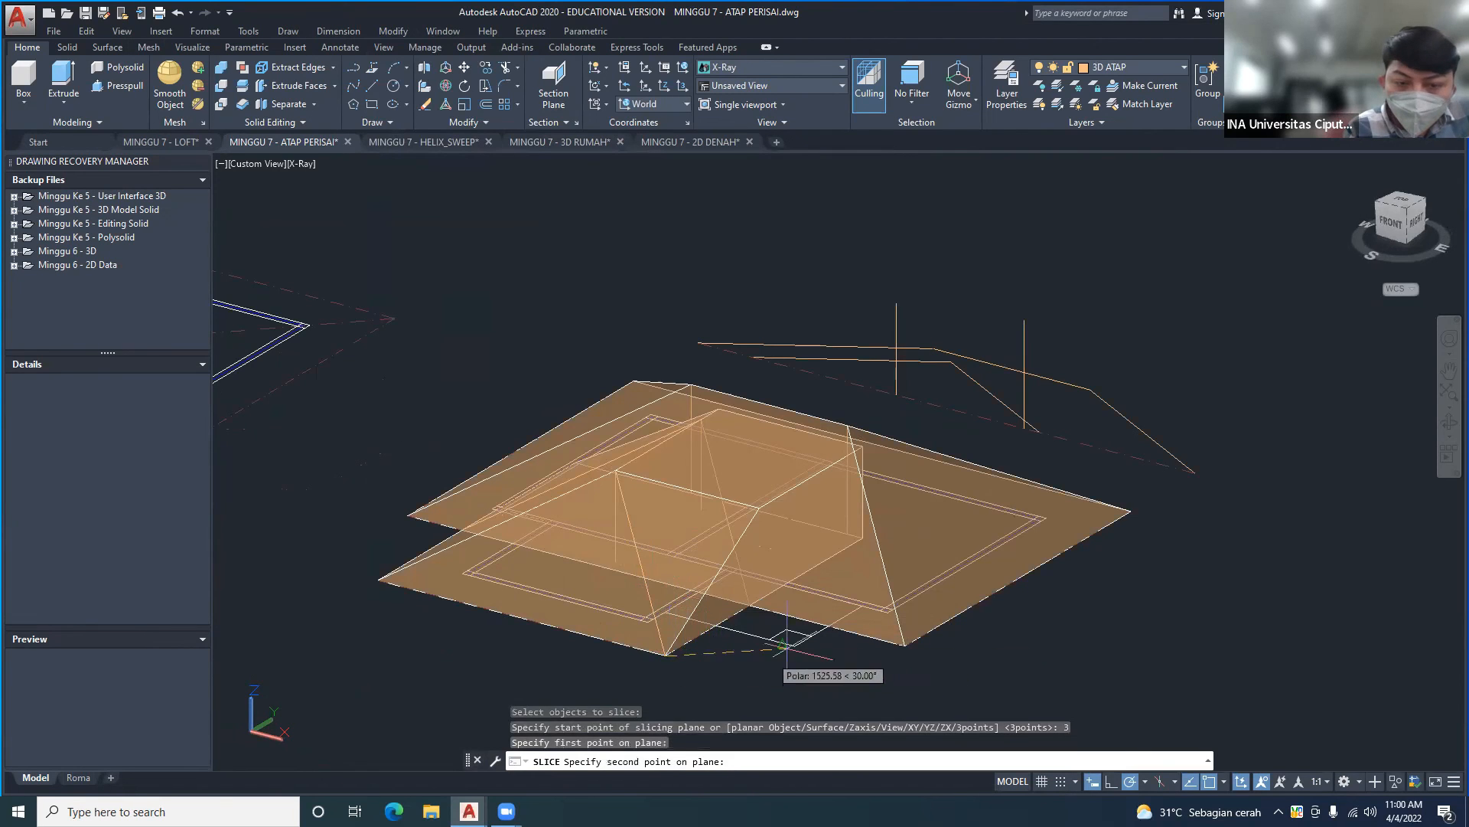
{"action": "left_click", "coordinate": [863, 538]}
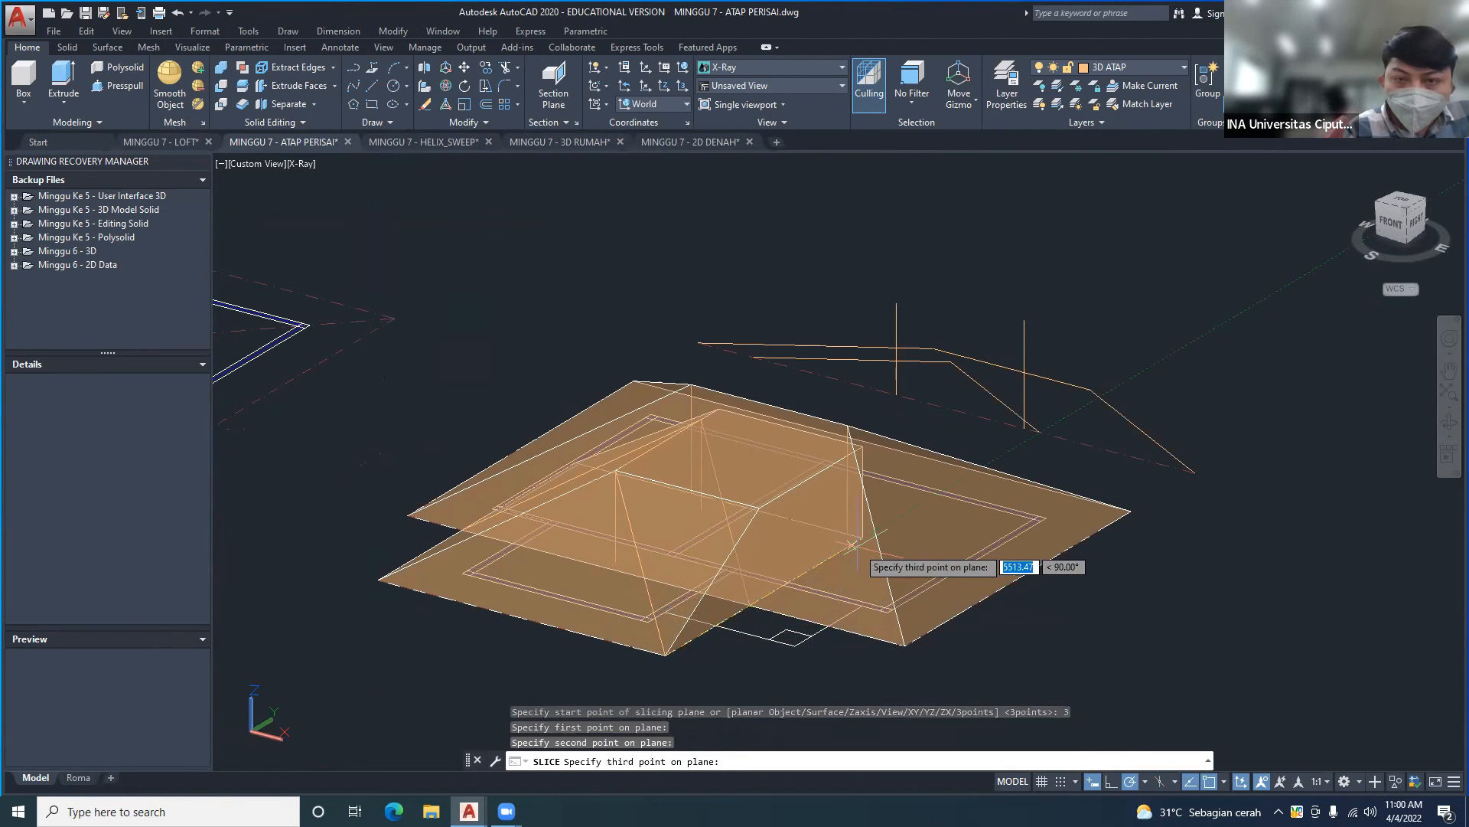
{"action": "left_click", "coordinate": [607, 473]}
{"action": "key", "text": "Return"}
- Delete the piece cut off along the east side of the wing solid
{"action": "key", "text": "Return"}
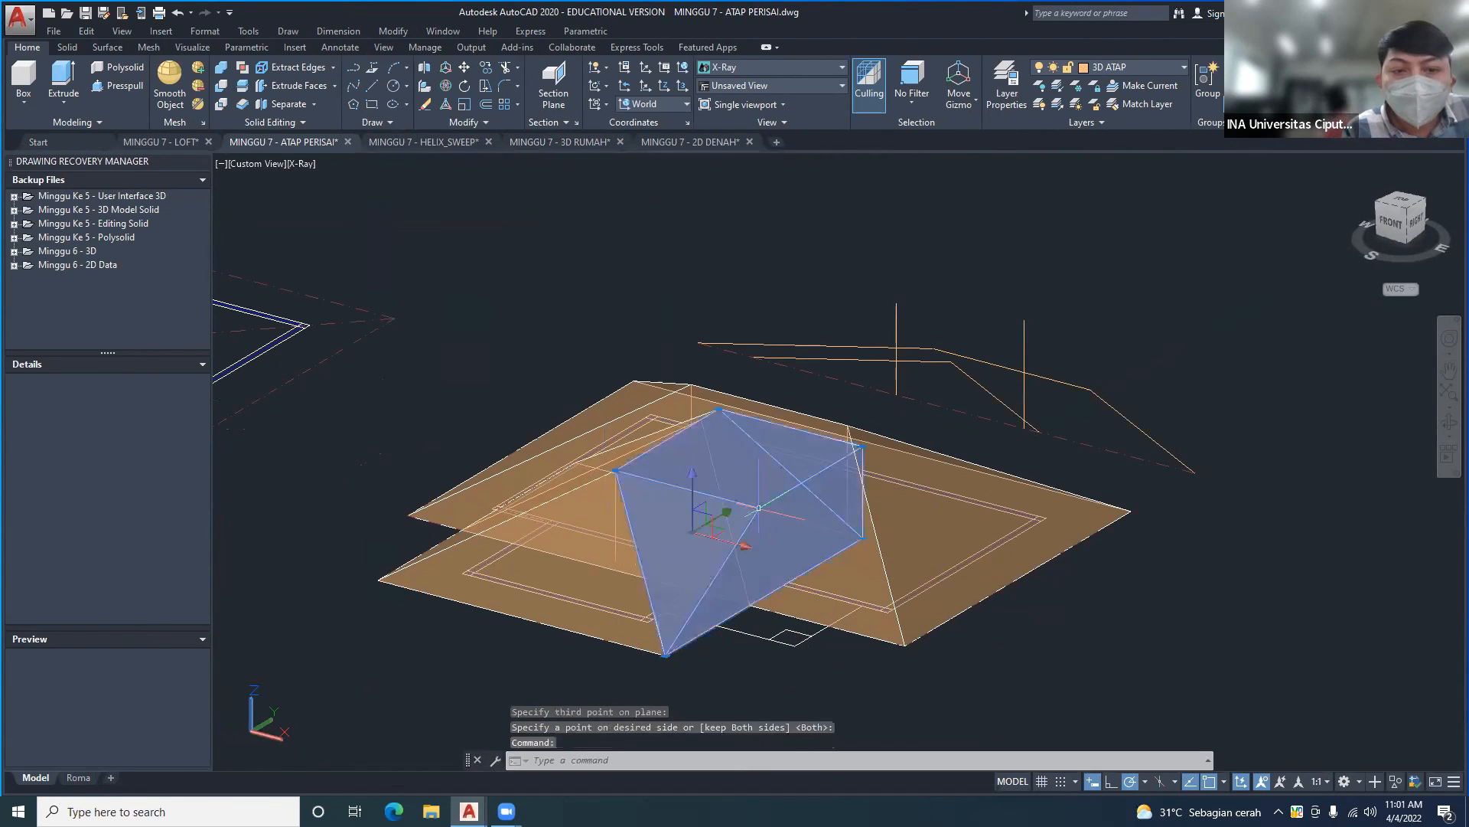
{"action": "key", "text": "Escape"}
{"action": "left_click", "coordinate": [768, 499]}
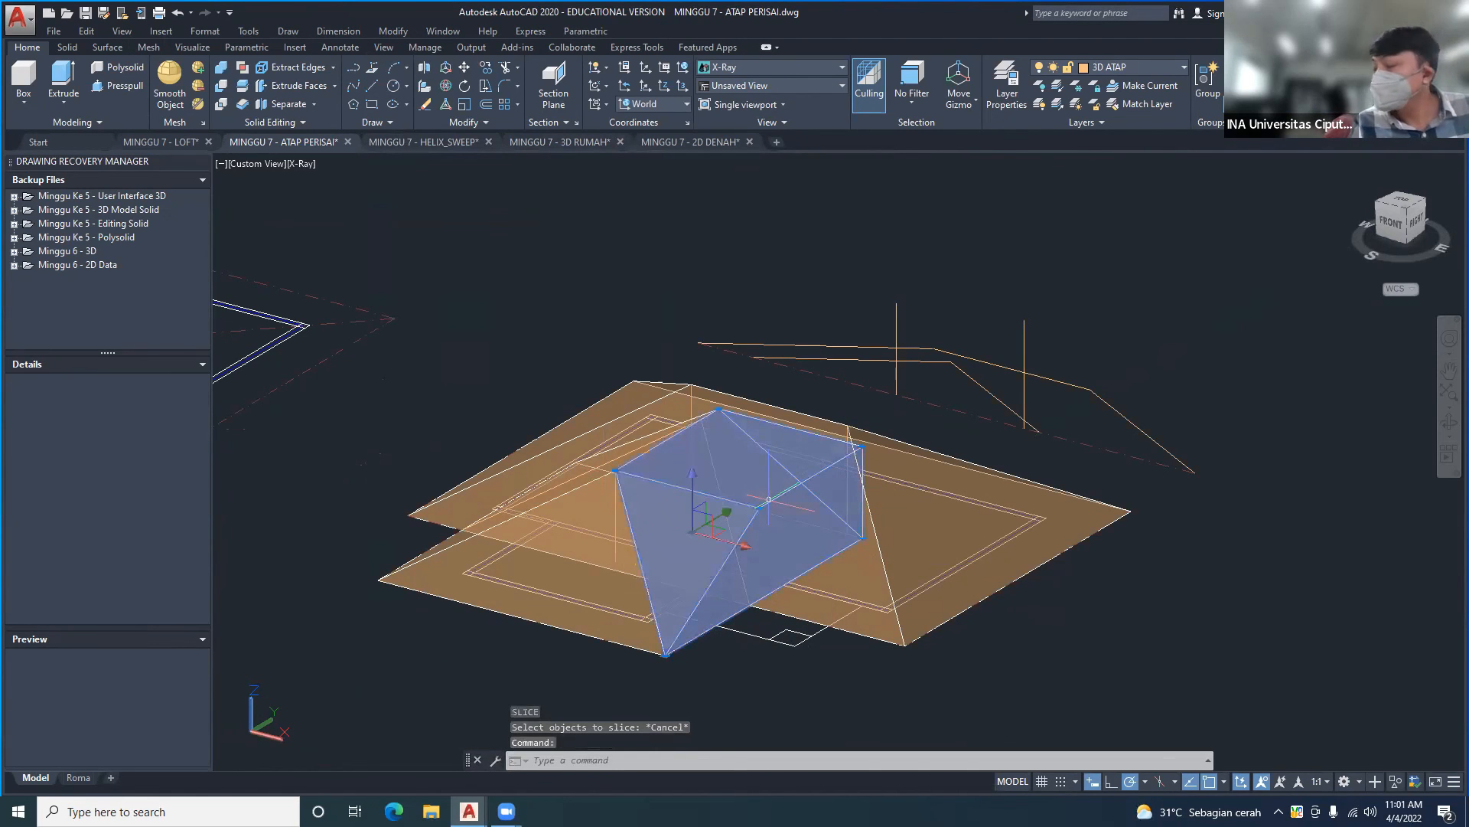
{"action": "key", "text": "Delete"}
- Union the main roof solid and the wing roof solid into a single hip roof solid
{"action": "middle_click_drag", "start_coordinate": [823, 528], "coordinate": [403, 29], "text": "shift"}
{"action": "left_click", "coordinate": [398, 31]}
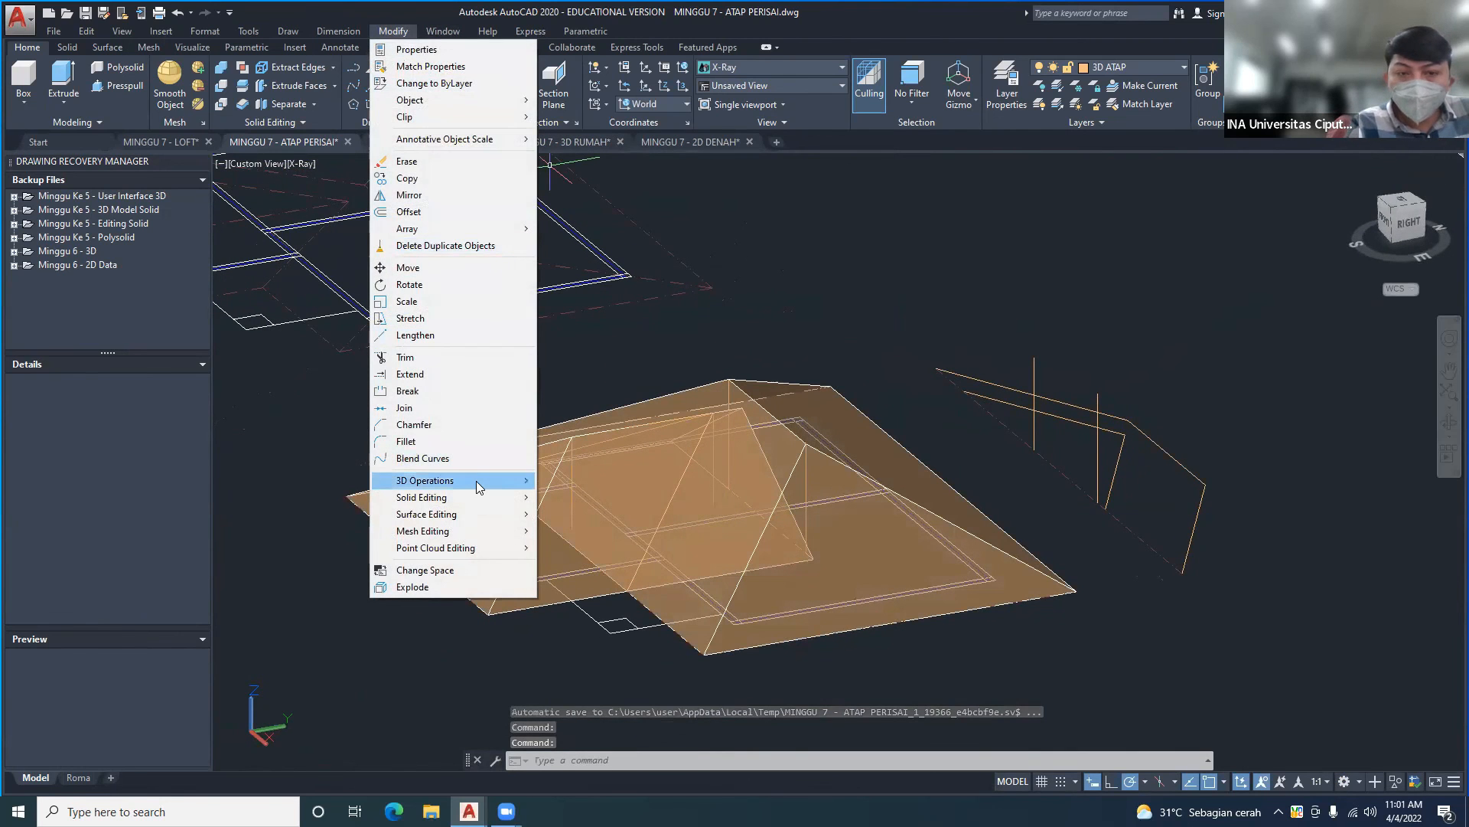
{"action": "mouse_move", "coordinate": [459, 480]}
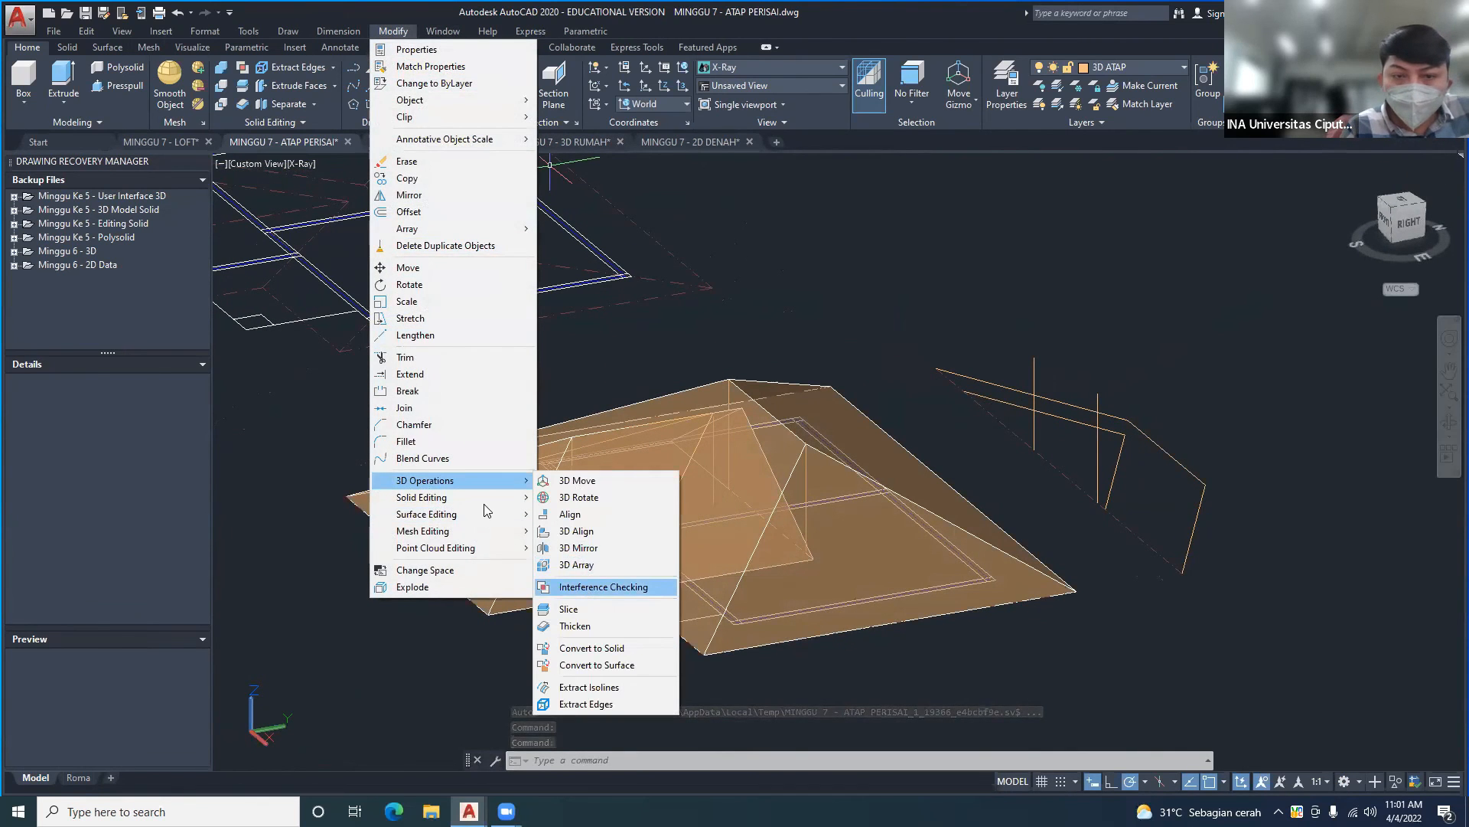
{"action": "mouse_move", "coordinate": [484, 501]}
{"action": "left_click", "coordinate": [582, 162]}
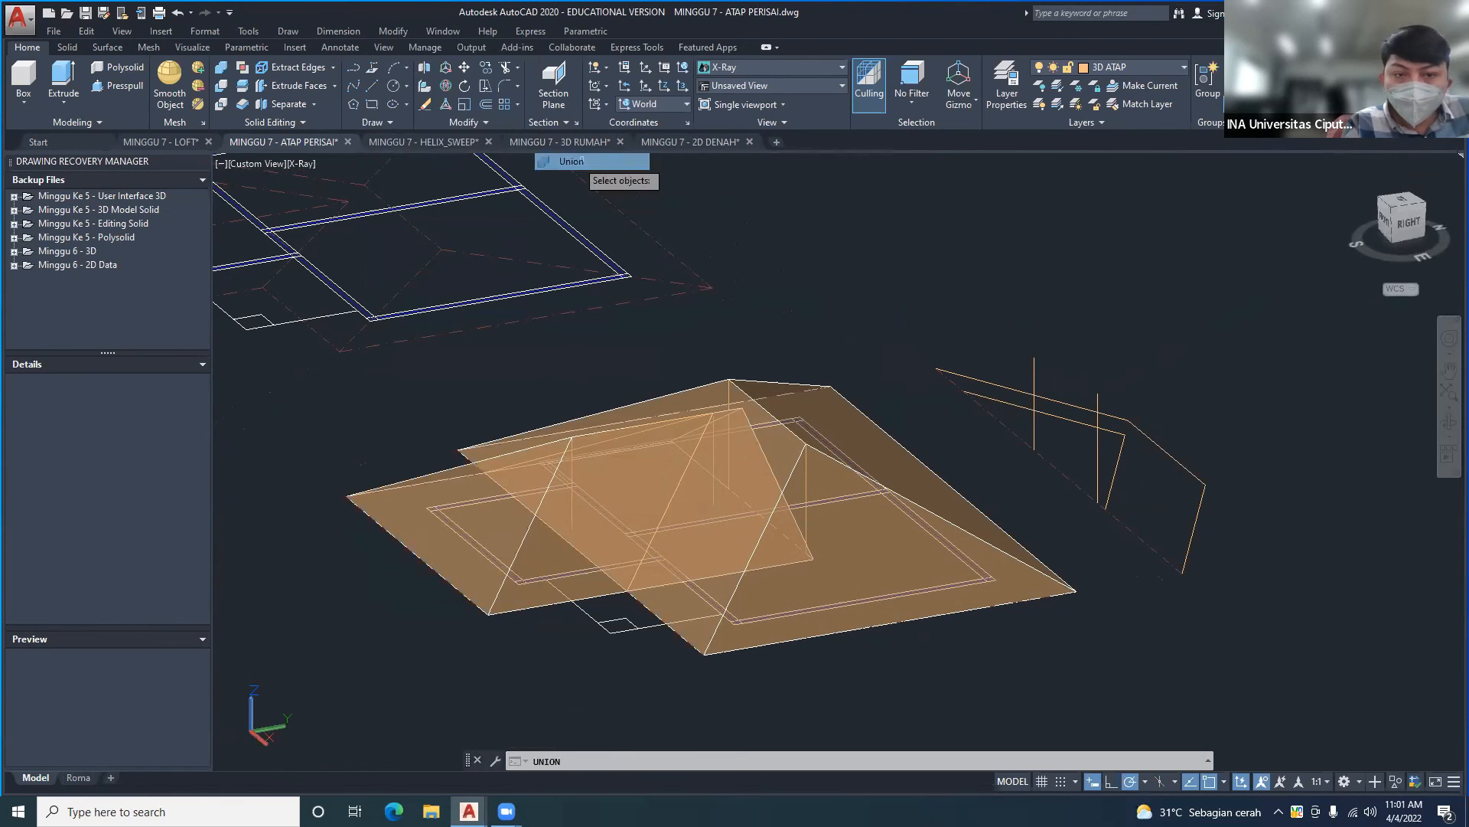
{"action": "left_click", "coordinate": [838, 470]}
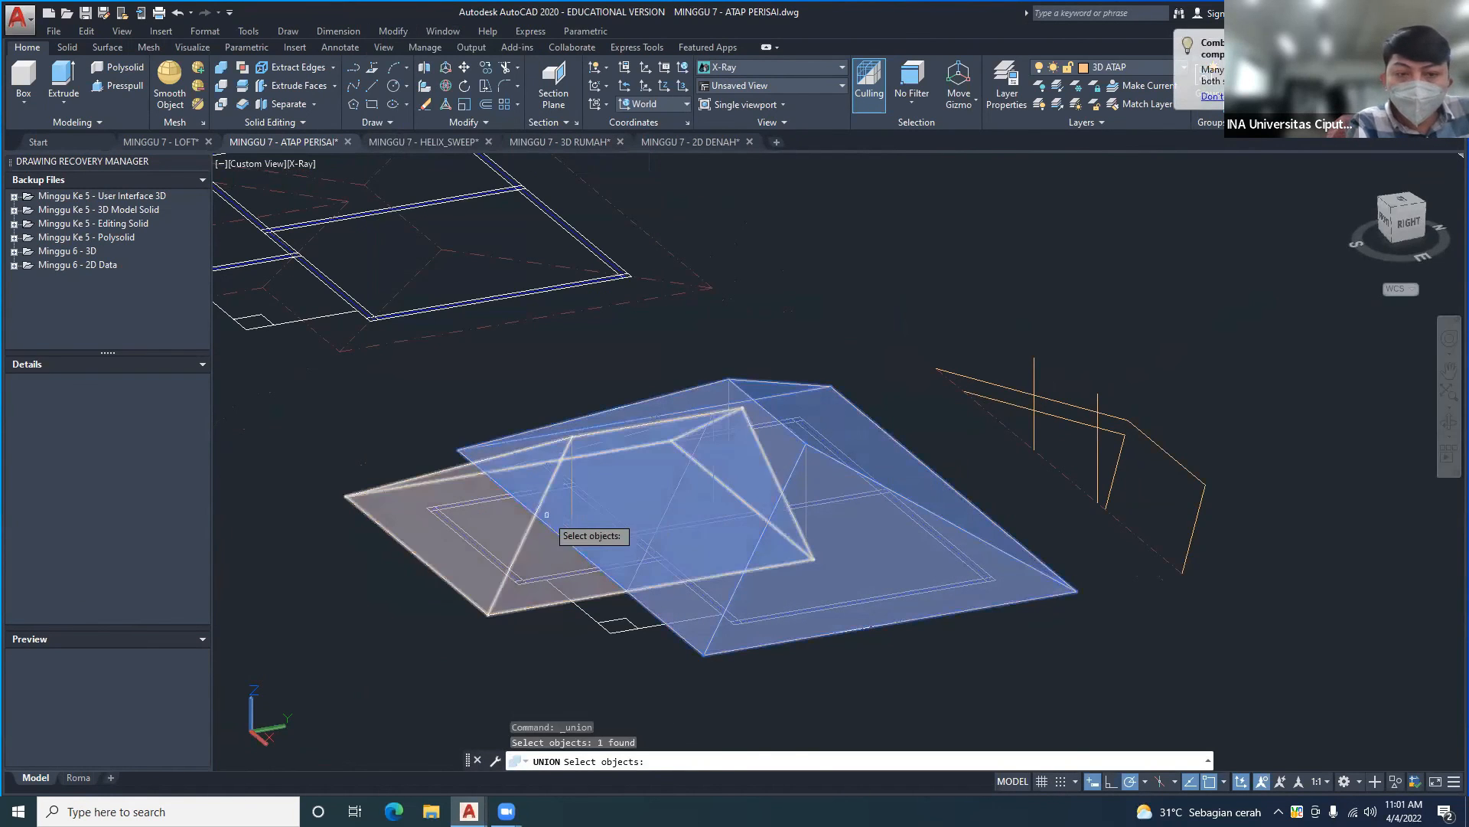
{"action": "left_click", "coordinate": [548, 515]}
{"action": "key", "text": "Return"}
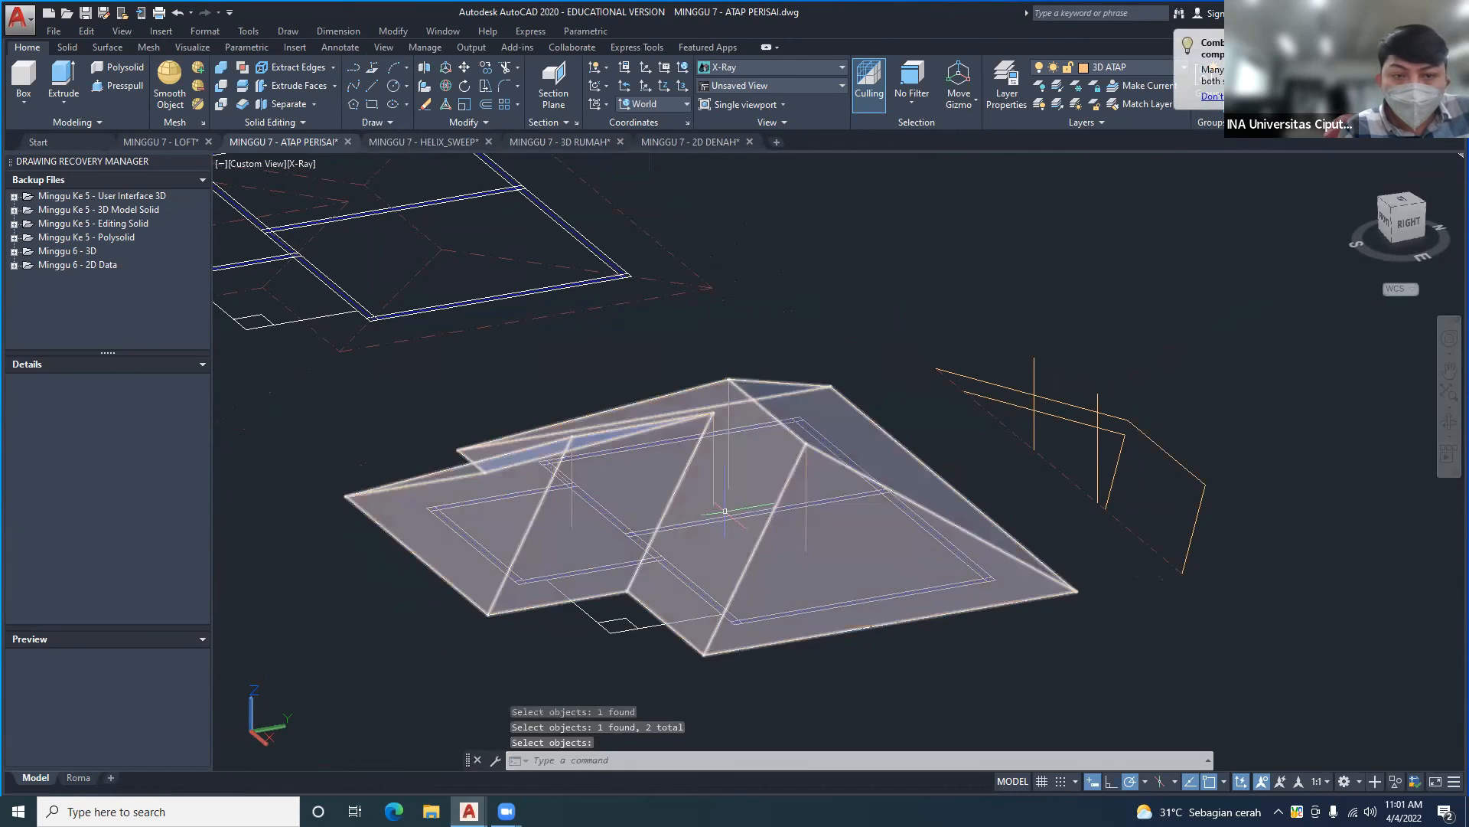
{"action": "middle_click_drag", "start_coordinate": [724, 510], "coordinate": [502, 586], "text": "shift"}
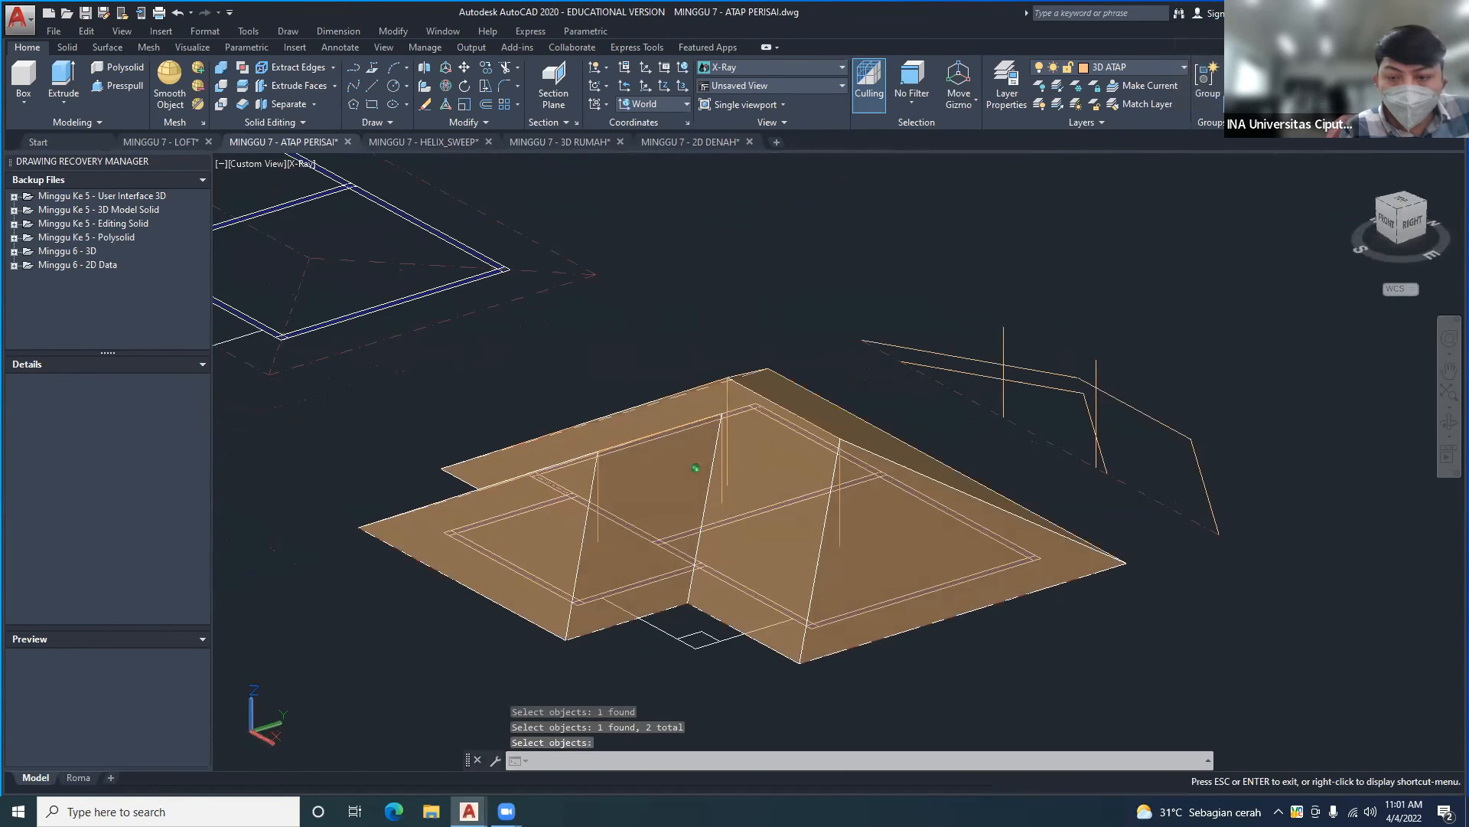
{"action": "scroll", "coordinate": [731, 583], "scroll_direction": "down", "scroll_amount": 3}
{"action": "middle_click_drag", "start_coordinate": [731, 583], "coordinate": [714, 472], "text": "shift"}
{"action": "scroll", "coordinate": [724, 587], "scroll_direction": "up", "scroll_amount": 2}
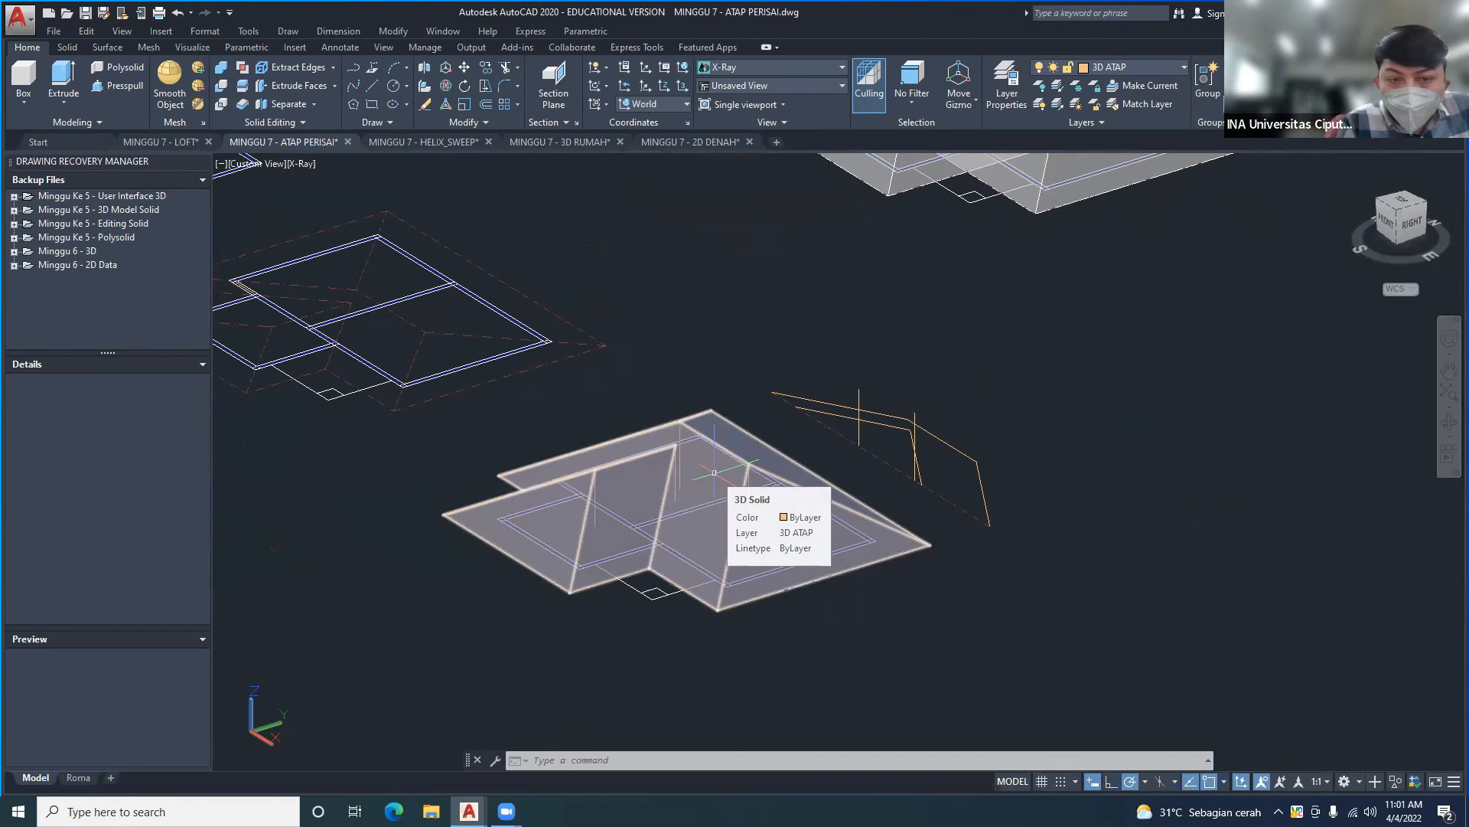
{"action": "scroll", "coordinate": [791, 462], "scroll_direction": "down", "scroll_amount": 2}
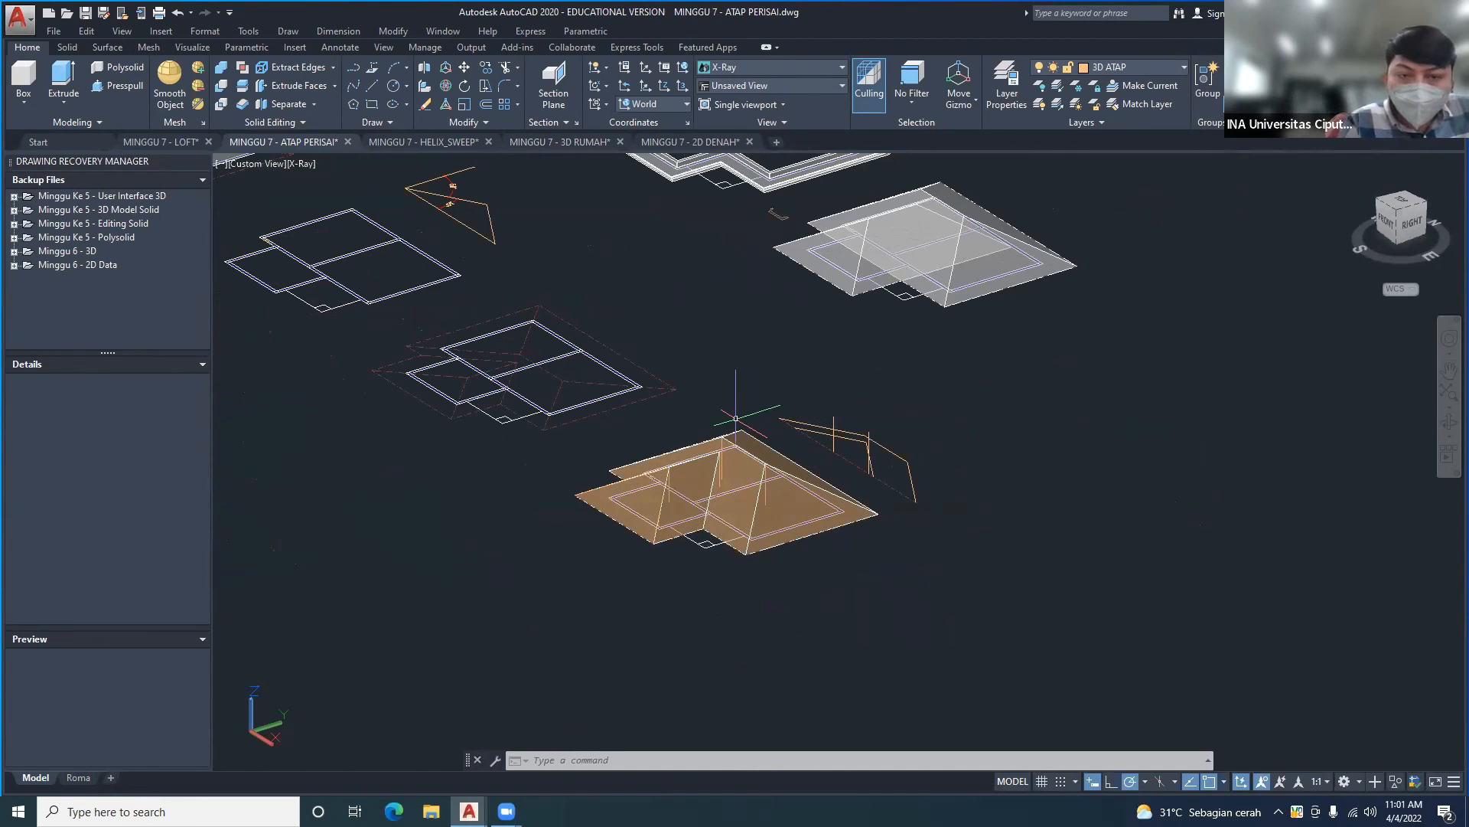
{"action": "middle_click_drag", "start_coordinate": [673, 551], "coordinate": [962, 515], "text": "shift"}
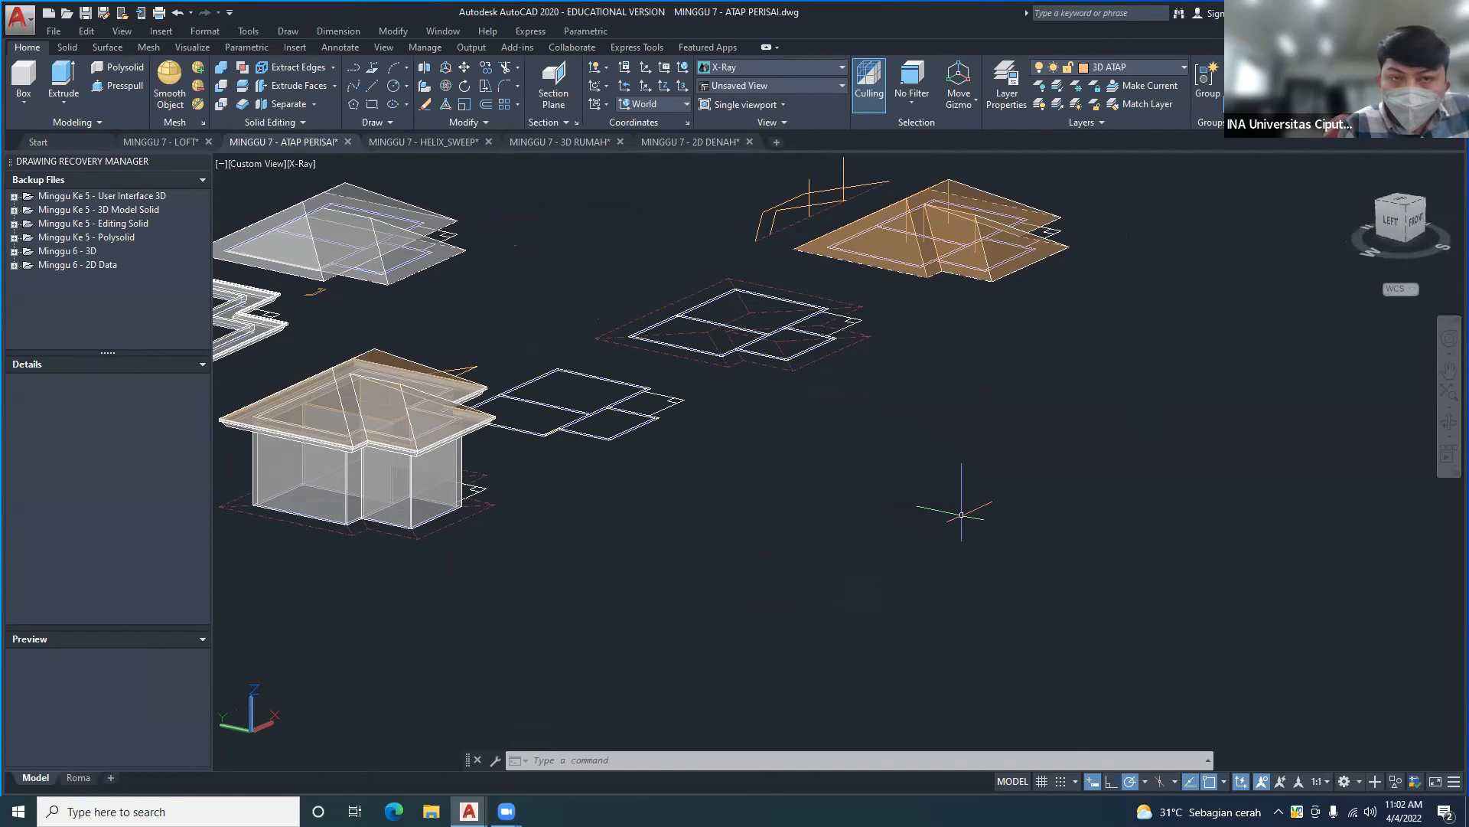
- Switch to the MINGGU 7 - 2D DENAH drawing and examine its floor plan, house elevations, and door and window drawings
{"action": "middle_click_drag", "start_coordinate": [937, 445], "coordinate": [901, 451], "text": "shift"}
{"action": "left_click", "coordinate": [681, 143]}
{"action": "scroll", "coordinate": [754, 324], "scroll_direction": "down", "scroll_amount": 1}
{"action": "middle_click_drag", "start_coordinate": [767, 335], "coordinate": [762, 375], "text": "shift"}
{"action": "scroll", "coordinate": [762, 306], "scroll_direction": "up", "scroll_amount": 1}
{"action": "middle_click_drag", "start_coordinate": [777, 273], "coordinate": [740, 388]}
{"action": "scroll", "coordinate": [594, 405], "scroll_direction": "up", "scroll_amount": 4}
{"action": "scroll", "coordinate": [533, 347], "scroll_direction": "down", "scroll_amount": 5}
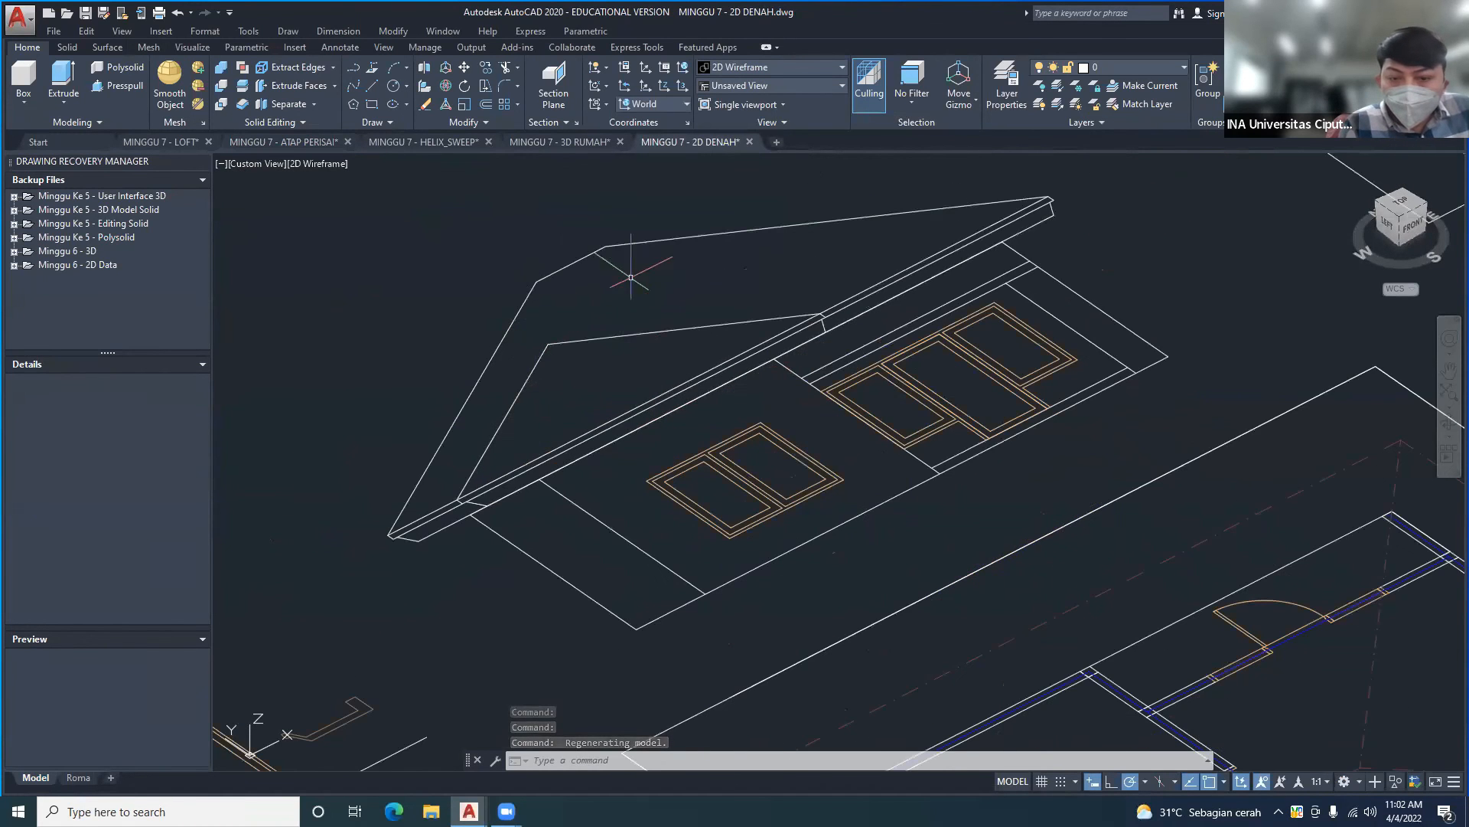
{"action": "middle_click_drag", "start_coordinate": [712, 349], "coordinate": [850, 356], "text": "shift"}
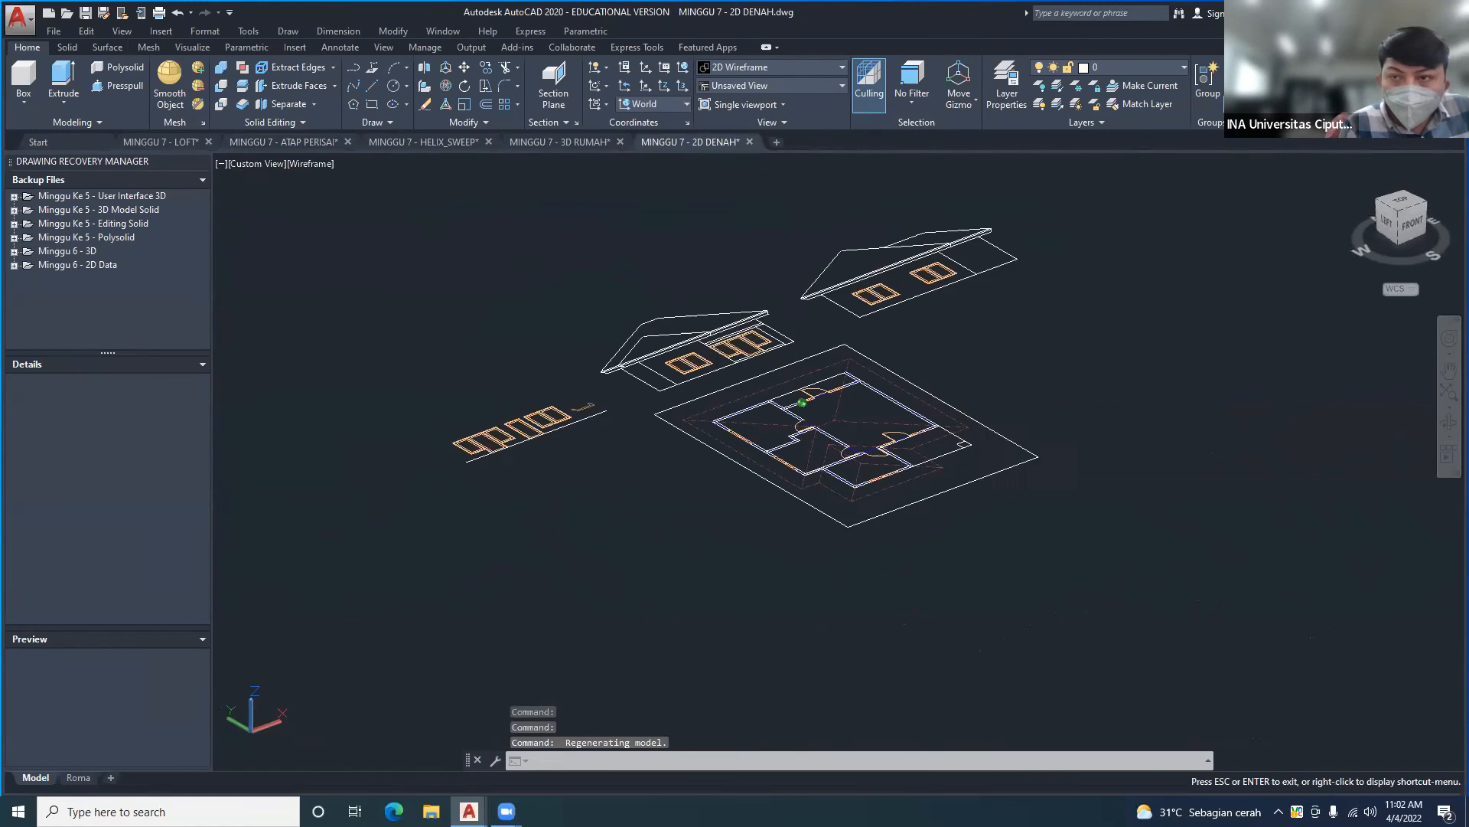
{"action": "middle_click_drag", "start_coordinate": [838, 350], "coordinate": [841, 349], "text": "shift"}
{"action": "scroll", "coordinate": [841, 349], "scroll_direction": "up", "scroll_amount": 2}
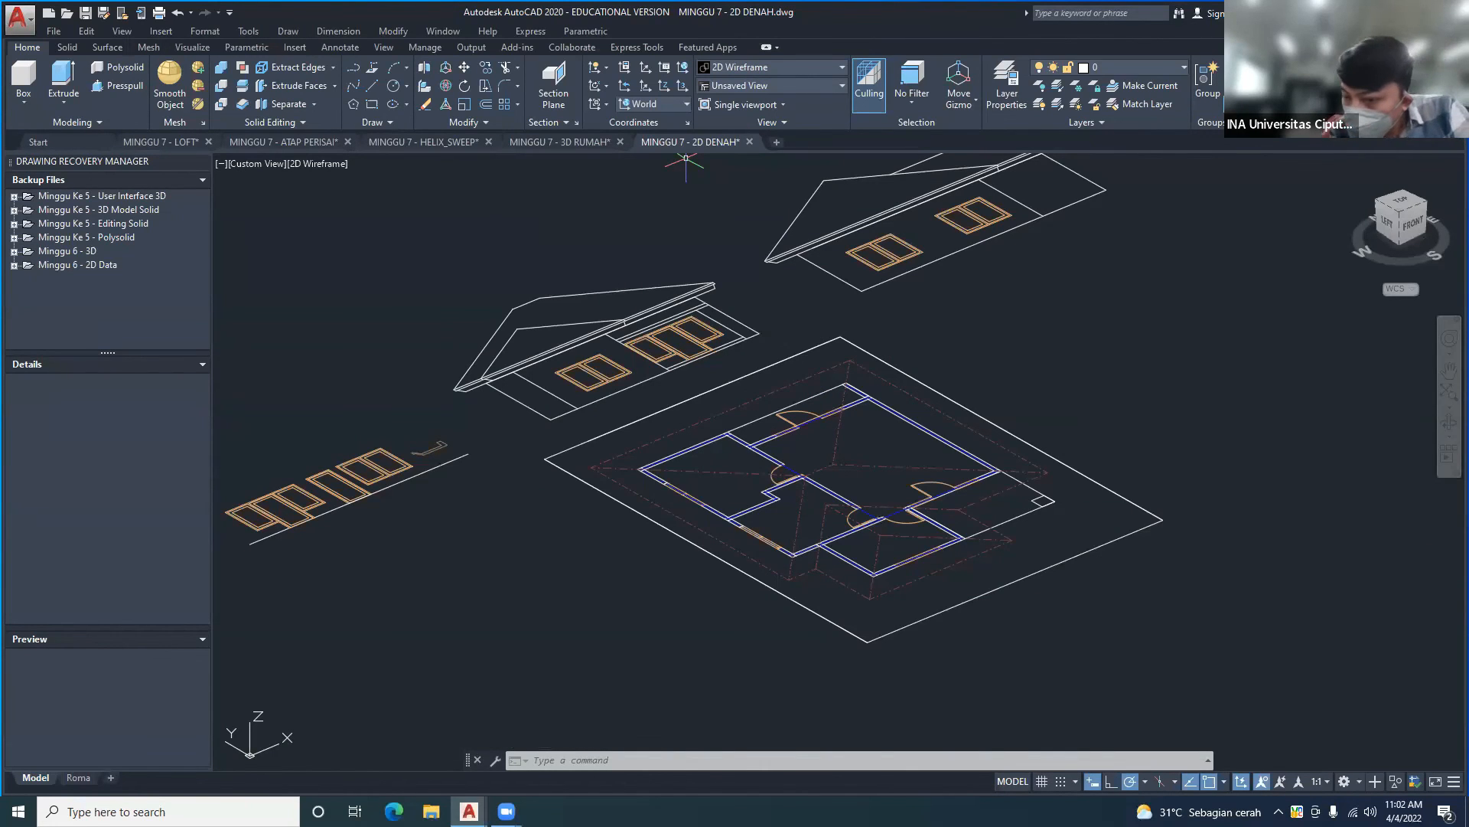
{"action": "scroll", "coordinate": [814, 398], "scroll_direction": "down", "scroll_amount": 5}
{"action": "scroll", "coordinate": [717, 419], "scroll_direction": "up", "scroll_amount": 3}
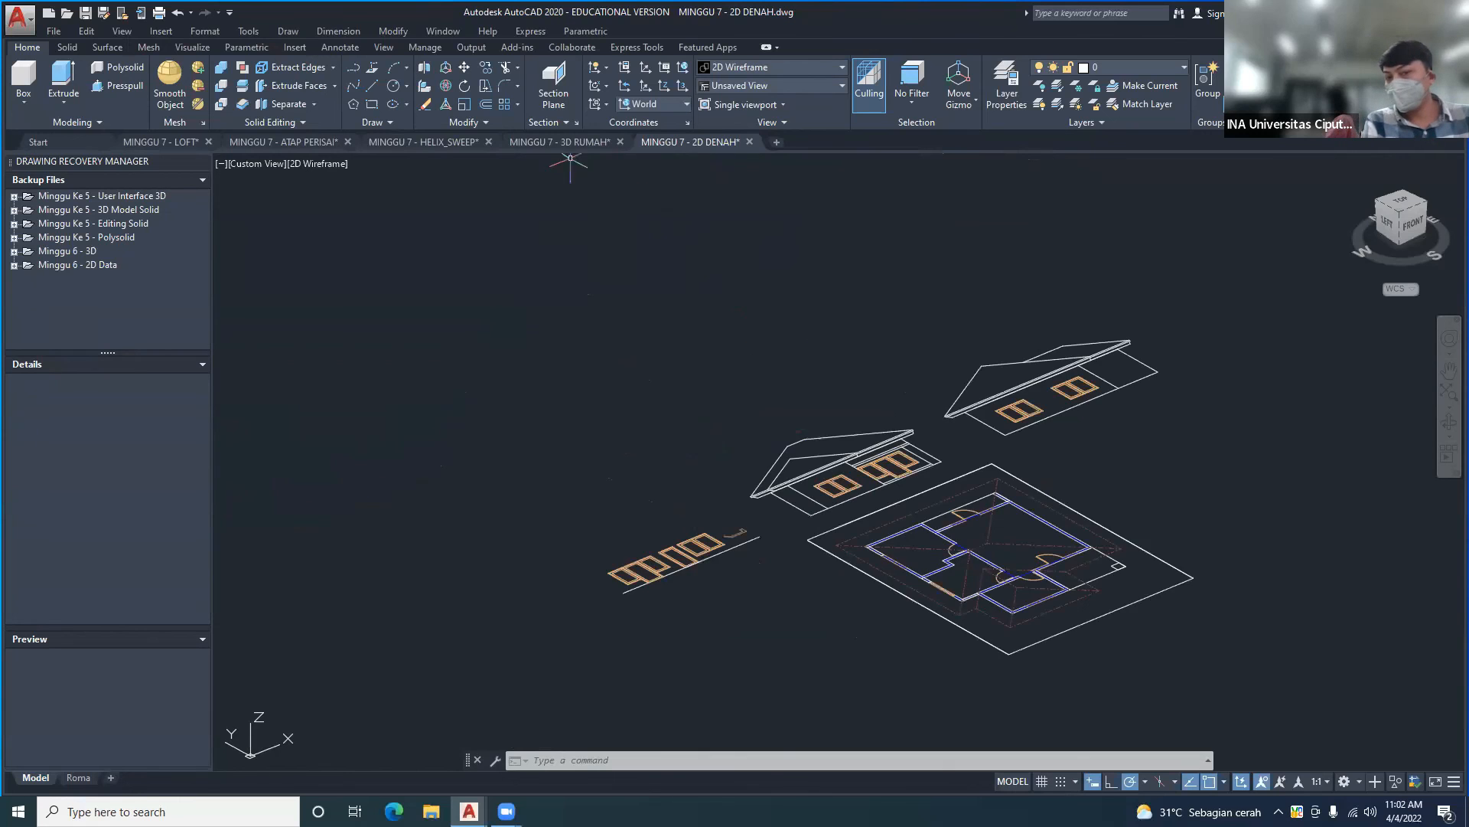
- Switch to the MINGGU 7 - 3D RUMAH drawing and examine the complete house model from its front and right sides
{"action": "left_click", "coordinate": [552, 142]}
{"action": "scroll", "coordinate": [818, 431], "scroll_direction": "down", "scroll_amount": 3}
{"action": "middle_click_drag", "start_coordinate": [822, 433], "coordinate": [1020, 328], "text": "shift"}
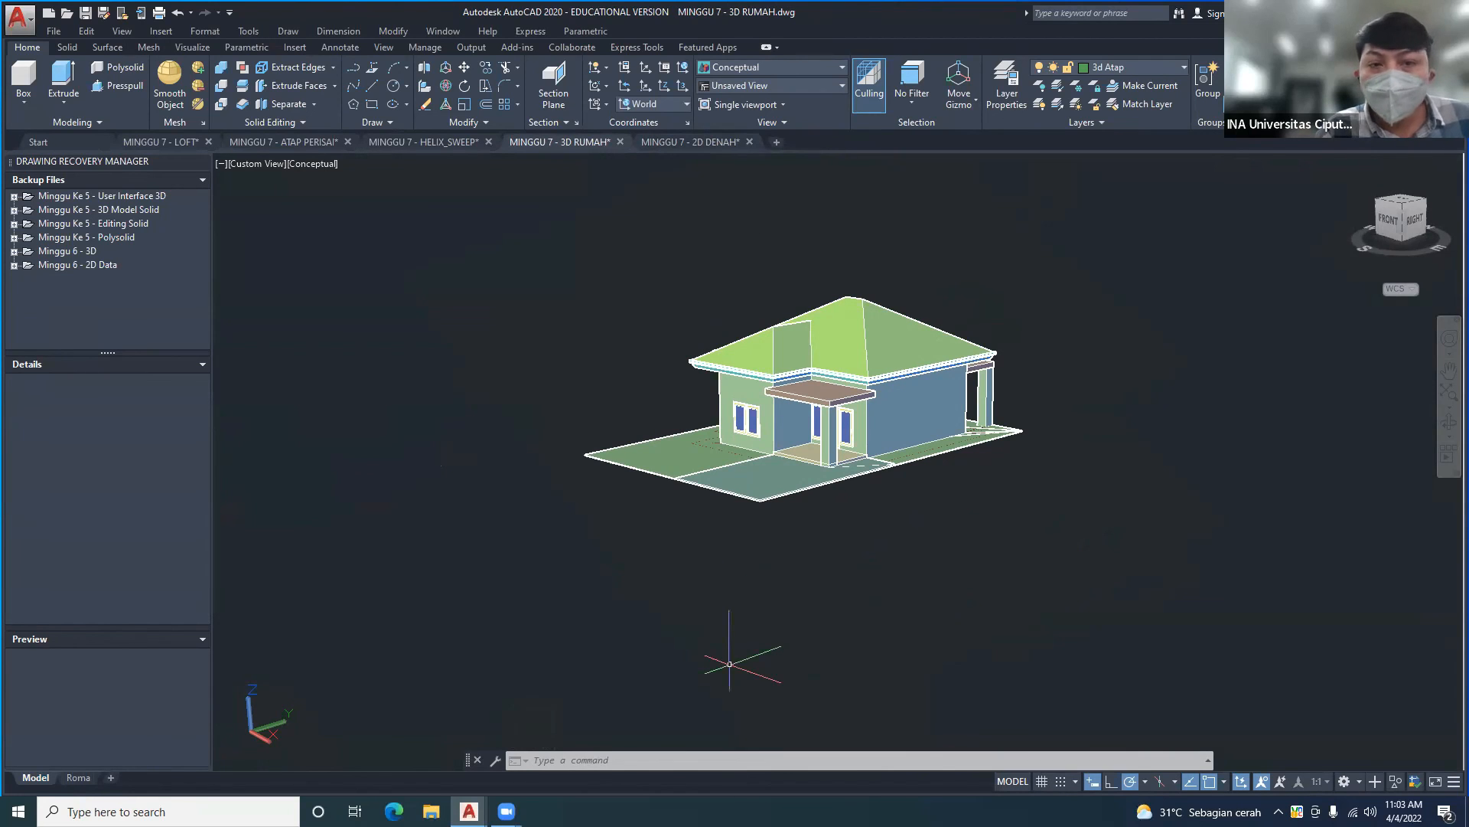
{"action": "key", "text": "alt+Tab"}
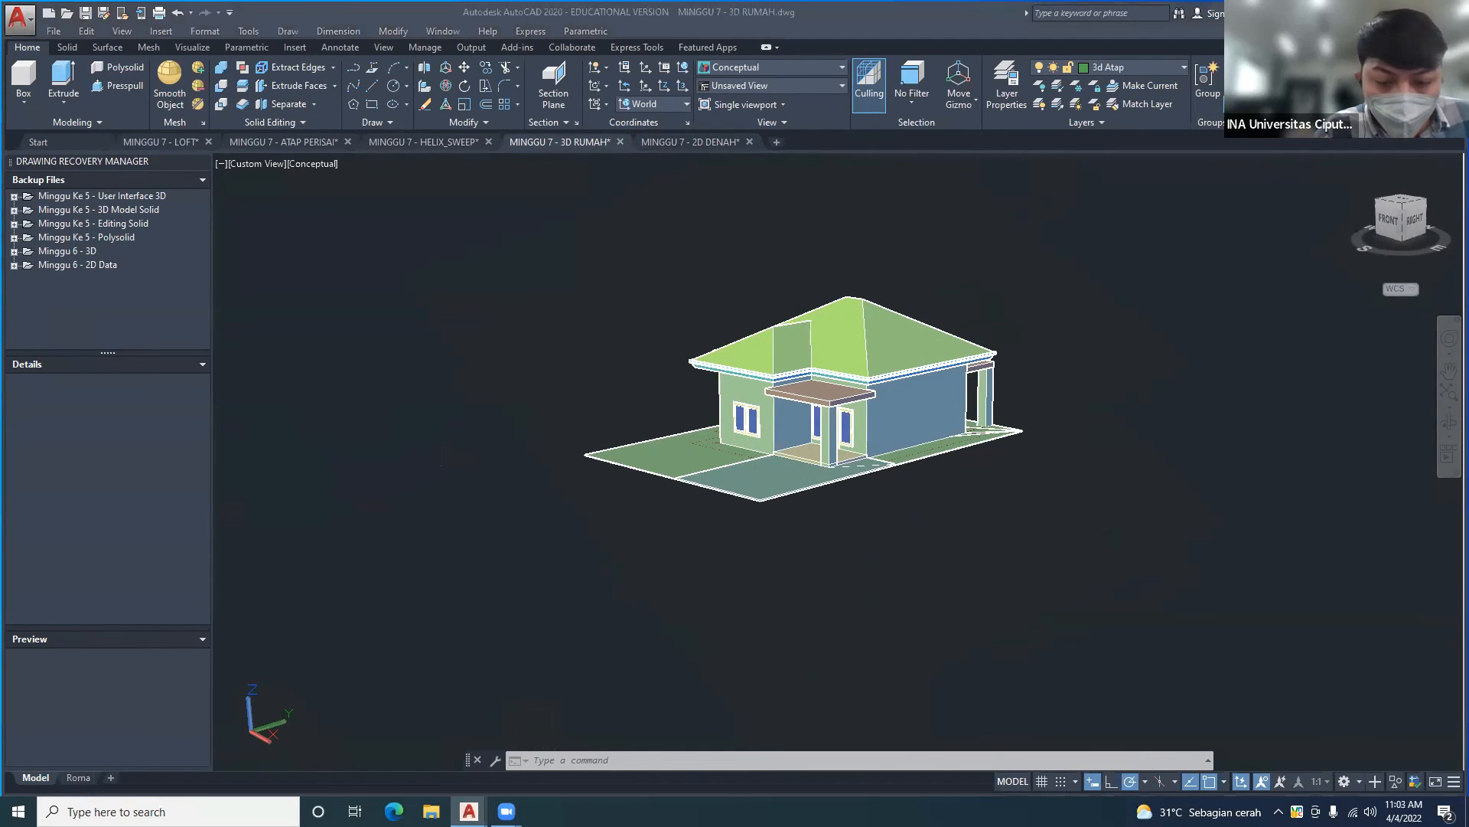